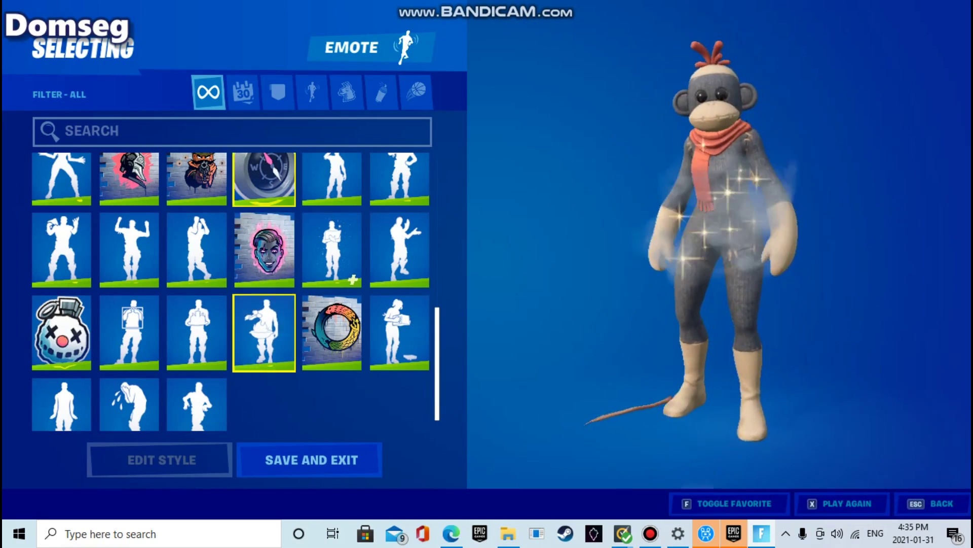
Step: Filter the Fortnite emotes to dances and preview the last few, including the present-unwrapping and crying emotes
{"action": "left_click", "coordinate": [313, 92]}
{"action": "left_click", "coordinate": [332, 307]}
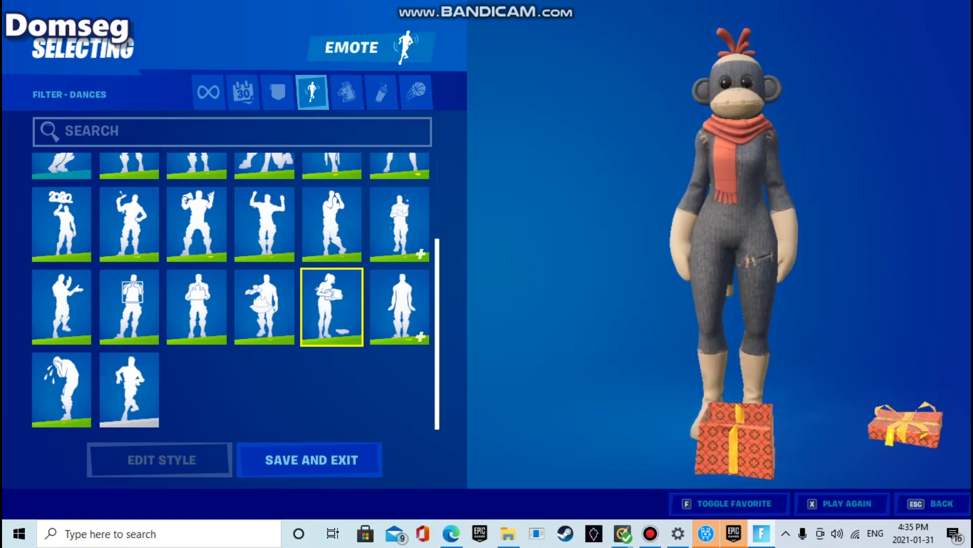
{"action": "left_click", "coordinate": [400, 308]}
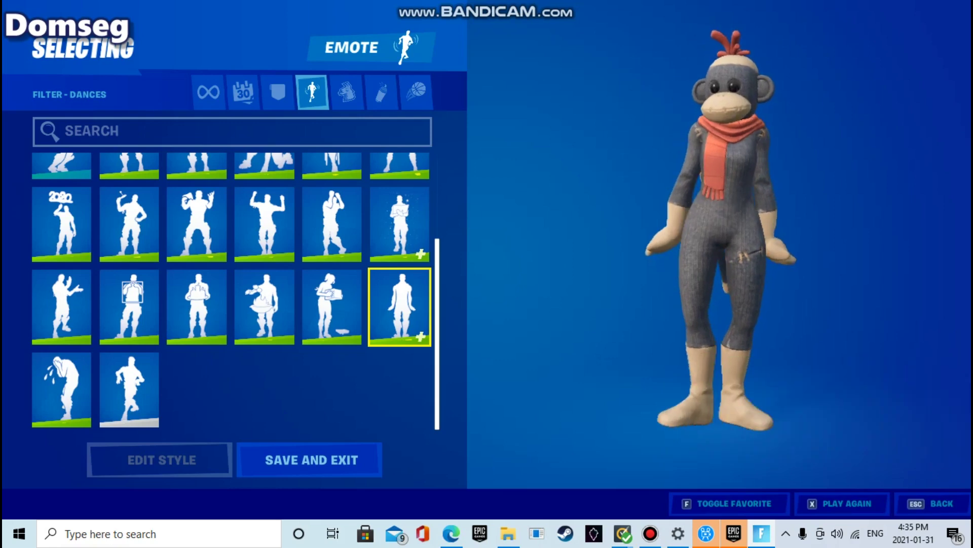
{"action": "left_click", "coordinate": [62, 389]}
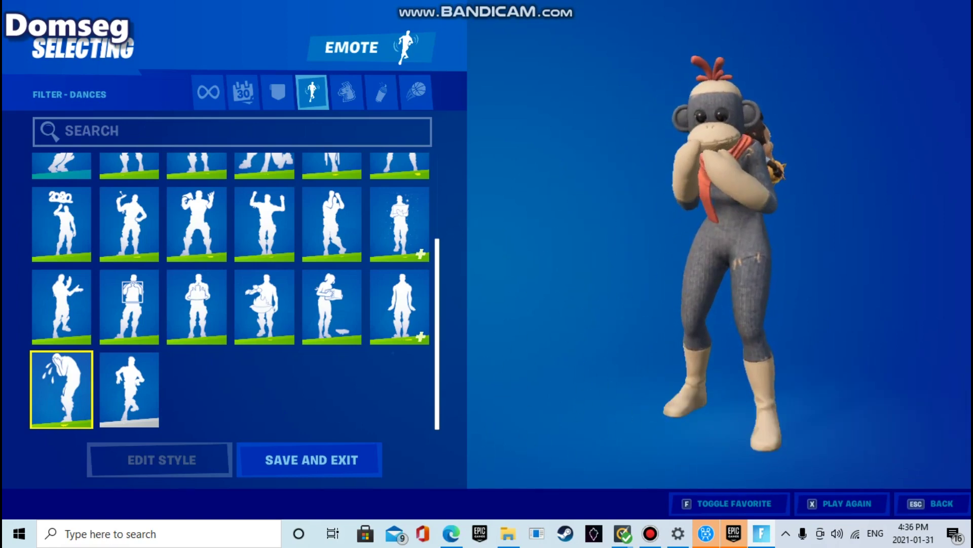
{"action": "left_click", "coordinate": [129, 389]}
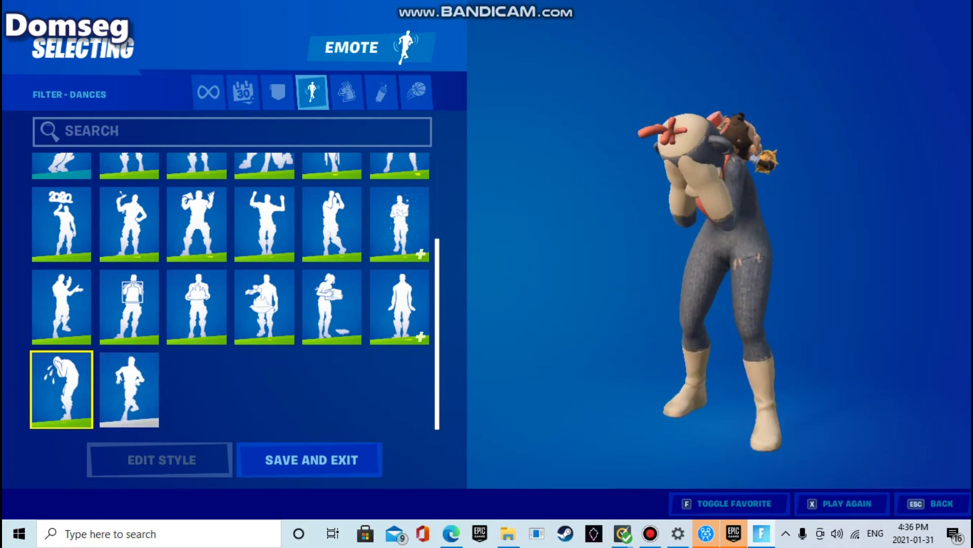
{"action": "scroll", "coordinate": [197, 391], "scroll_direction": "up", "scroll_amount": 2}
{"action": "scroll", "coordinate": [196, 390], "scroll_direction": "up", "scroll_amount": 1}
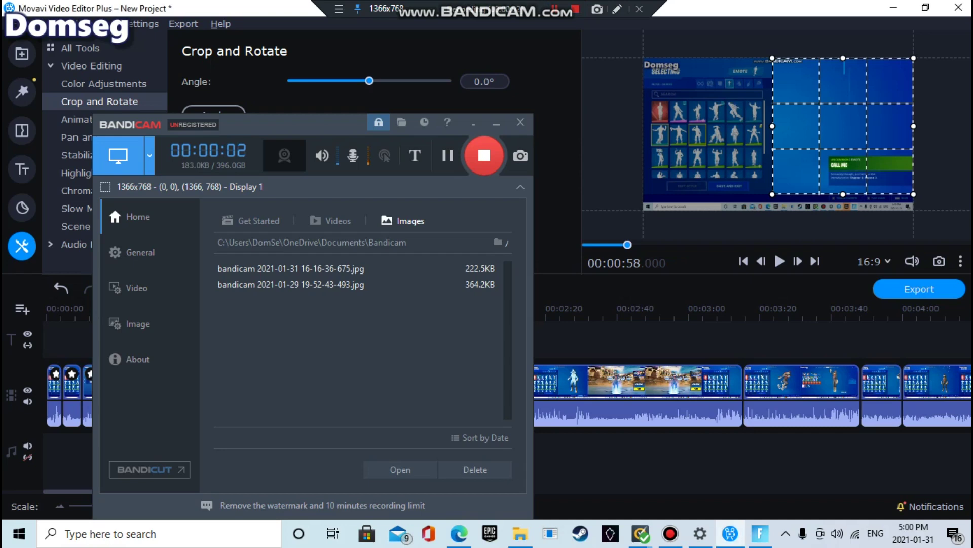
Step: Minimize the Bandicam recorder window to uncover the Movavi project
{"action": "left_click", "coordinate": [496, 123]}
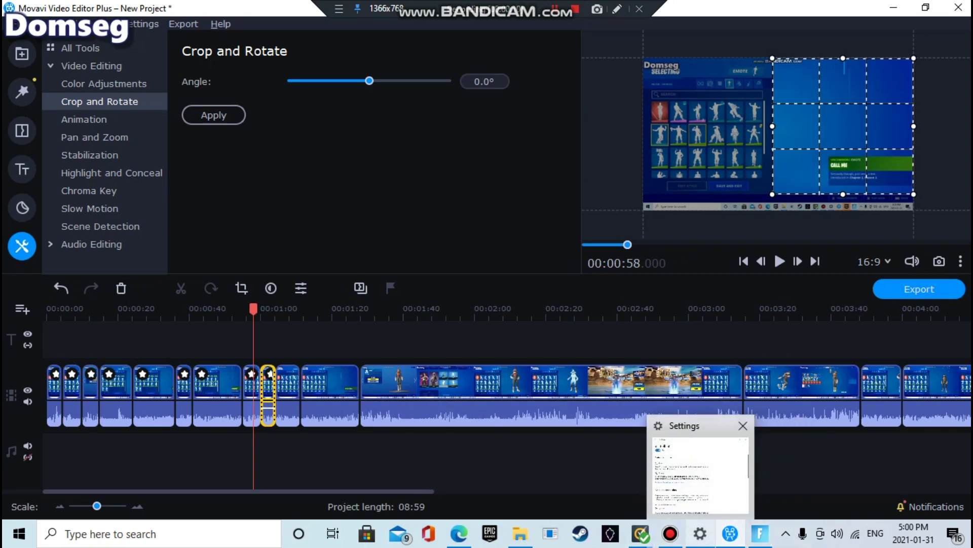
{"action": "left_click", "coordinate": [670, 534]}
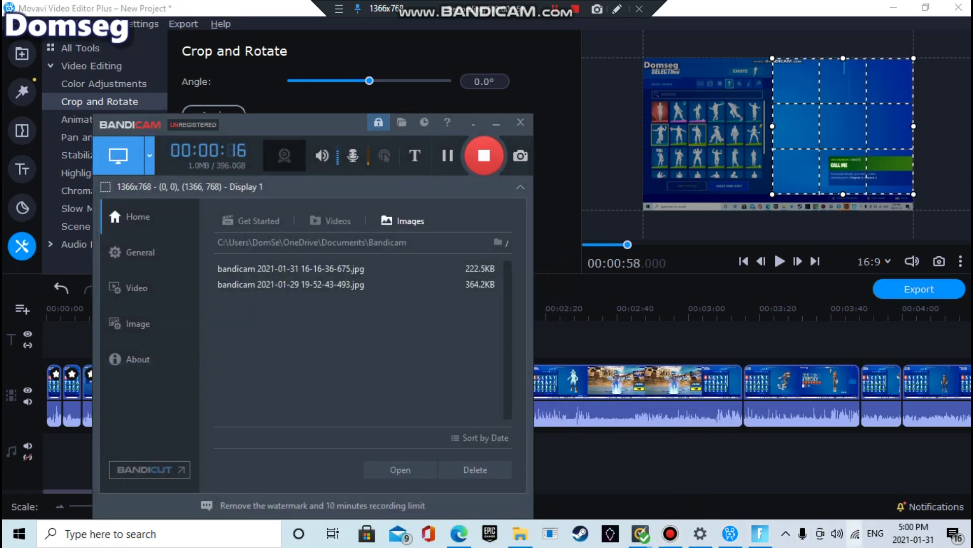
{"action": "left_click", "coordinate": [838, 533]}
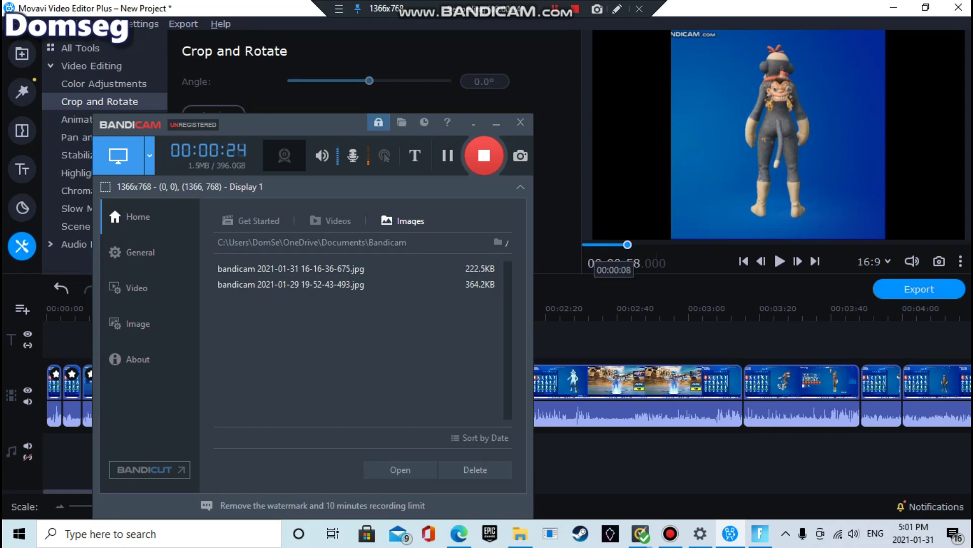
{"action": "left_click", "coordinate": [496, 123]}
Step: Play the timeline from about 00:00:44 and move the short cropped clip near 00:00:56 to directly before the long uncropped clip
{"action": "left_click_drag", "start_coordinate": [254, 309], "coordinate": [204, 309]}
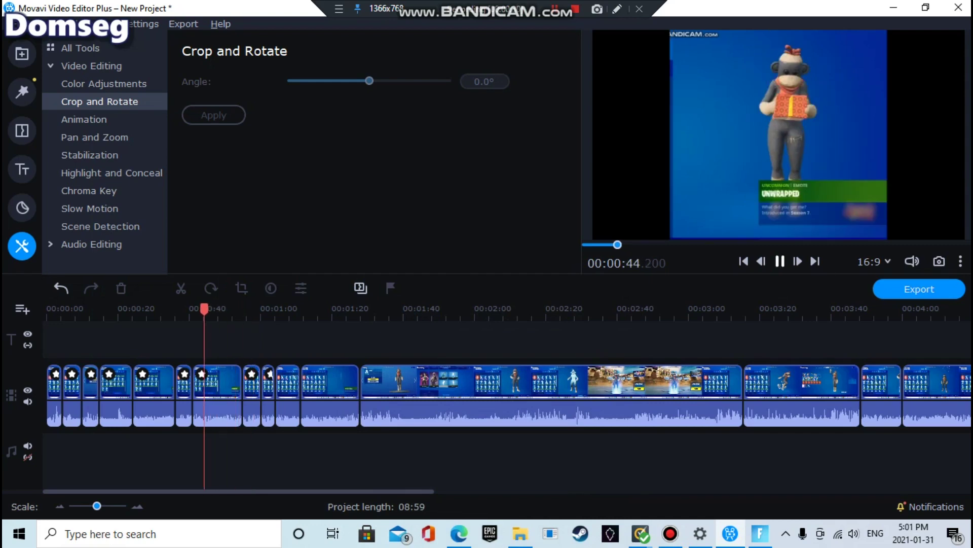
{"action": "key", "text": "space"}
{"action": "key", "text": "space"}
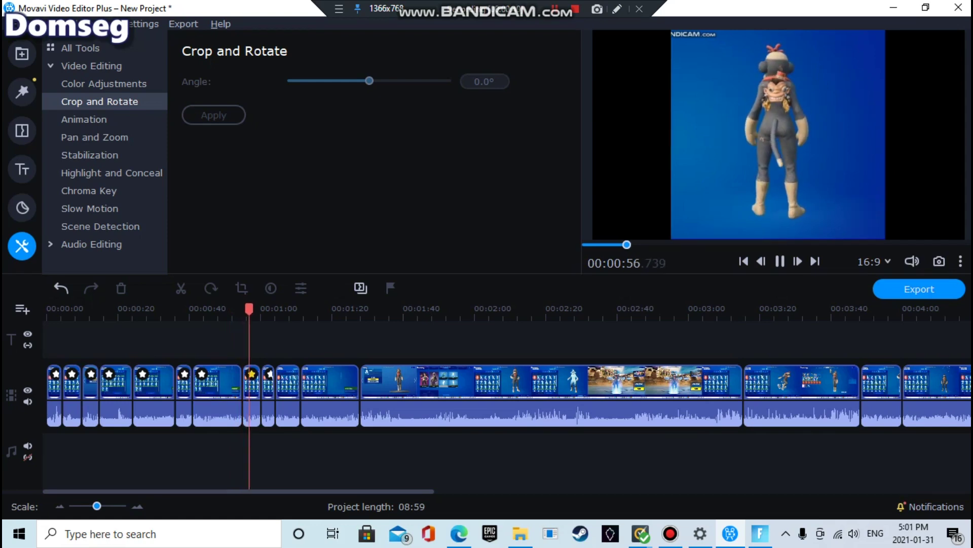
{"action": "left_click_drag", "start_coordinate": [252, 396], "coordinate": [361, 395]}
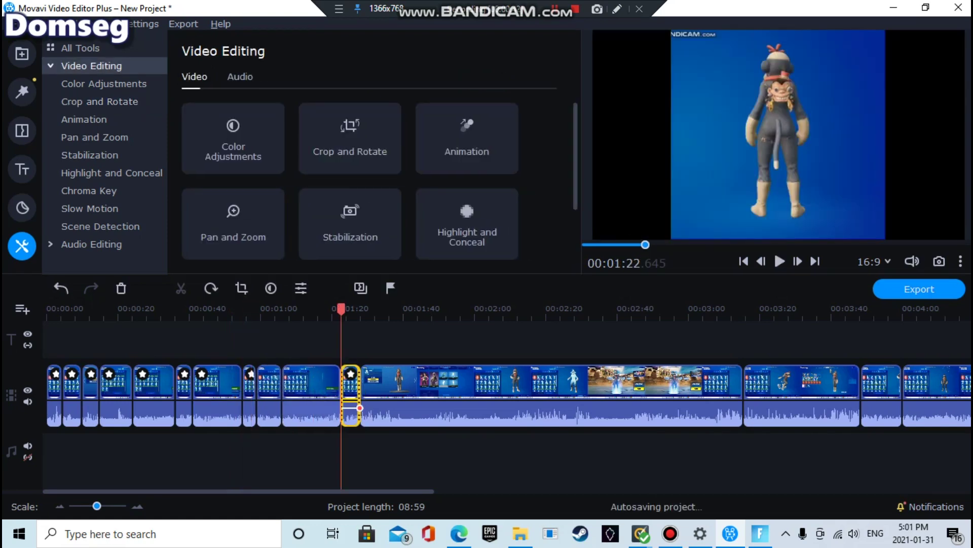
Step: Crop the clip at about 00:01:03 to the character preview area, excluding the emote list and the taskbar
{"action": "left_click", "coordinate": [273, 396]}
{"action": "left_click", "coordinate": [349, 145]}
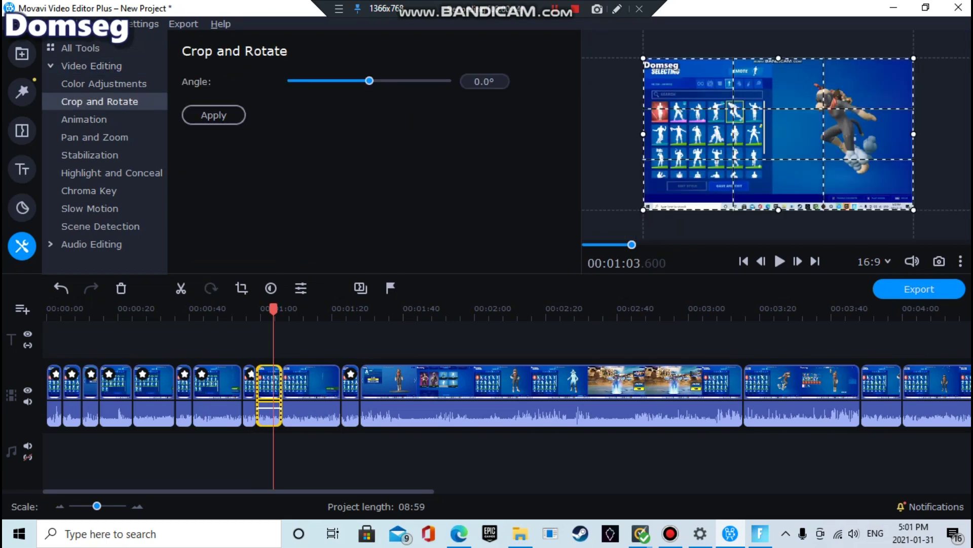
{"action": "left_click_drag", "start_coordinate": [643, 133], "coordinate": [774, 134]}
{"action": "left_click_drag", "start_coordinate": [844, 210], "coordinate": [843, 195]}
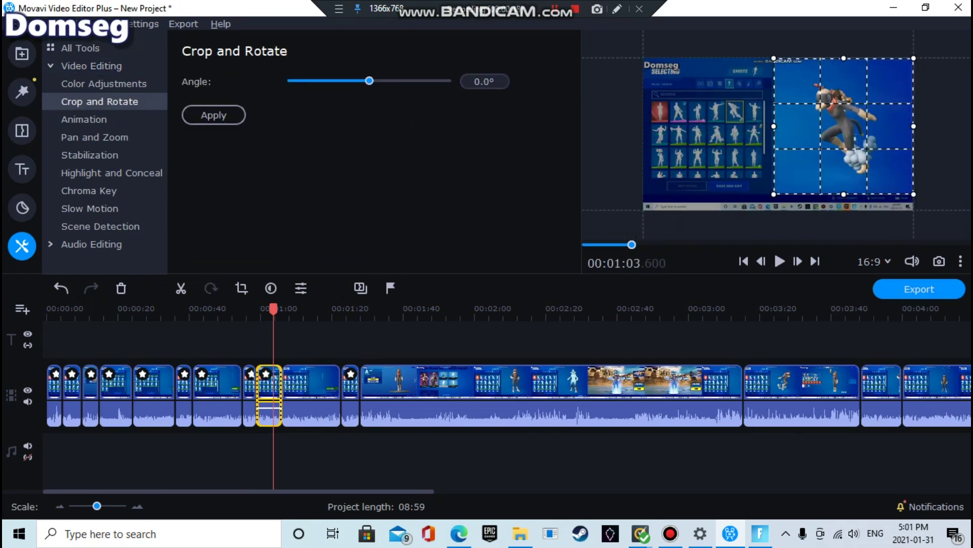
Step: Switch to Fortnite, perform an emote in the lobby and return to Movavi Video Editor
{"action": "left_click", "coordinate": [760, 534]}
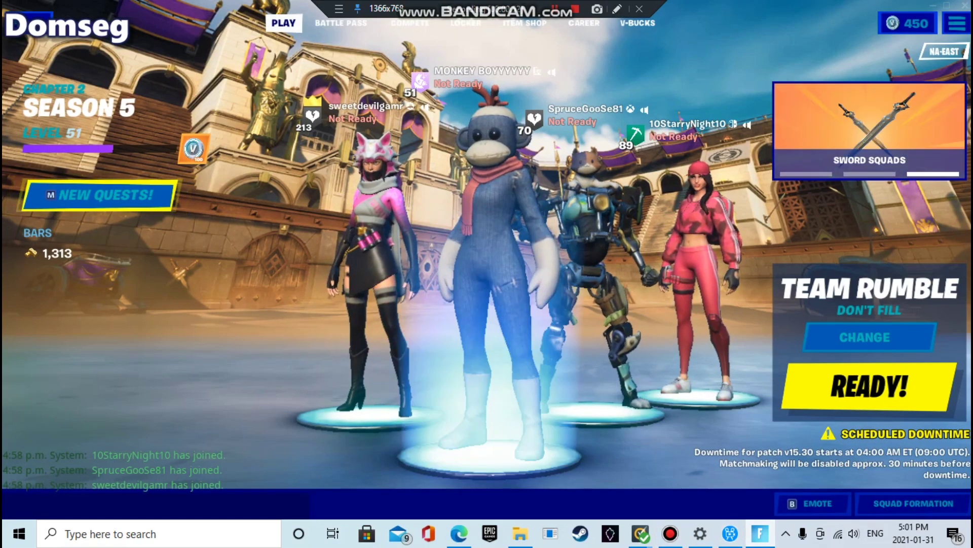
{"action": "key", "text": "b"}
{"action": "key", "text": "b"}
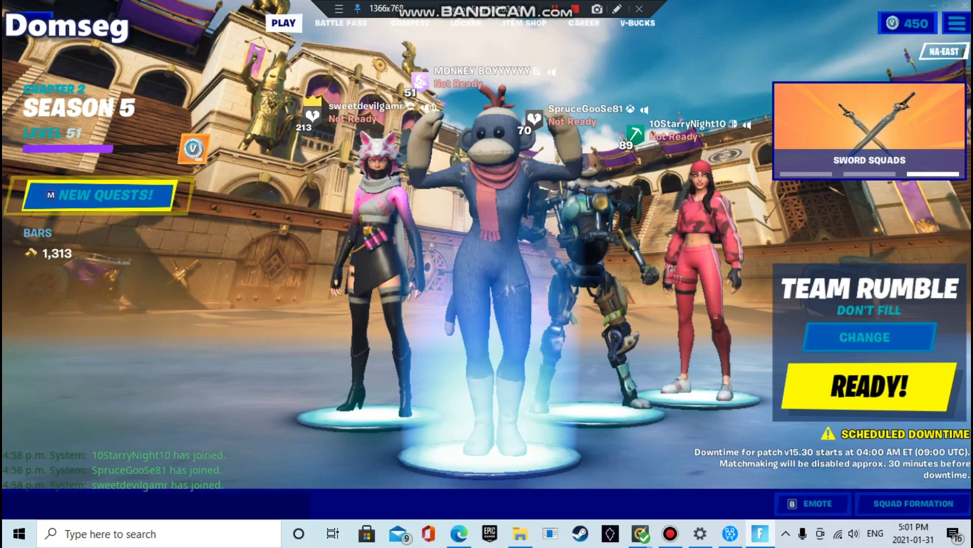
{"action": "mouse_move", "coordinate": [459, 534]}
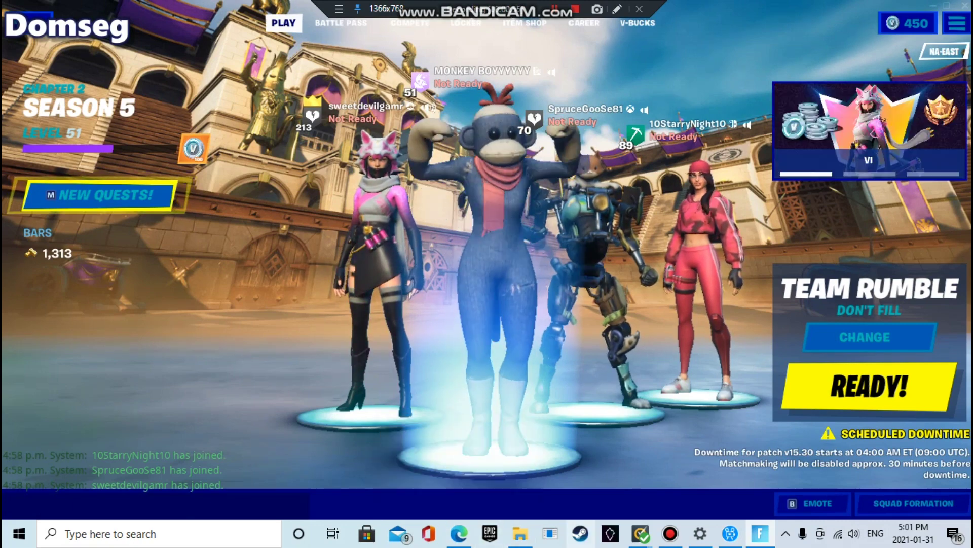
{"action": "mouse_move", "coordinate": [521, 534]}
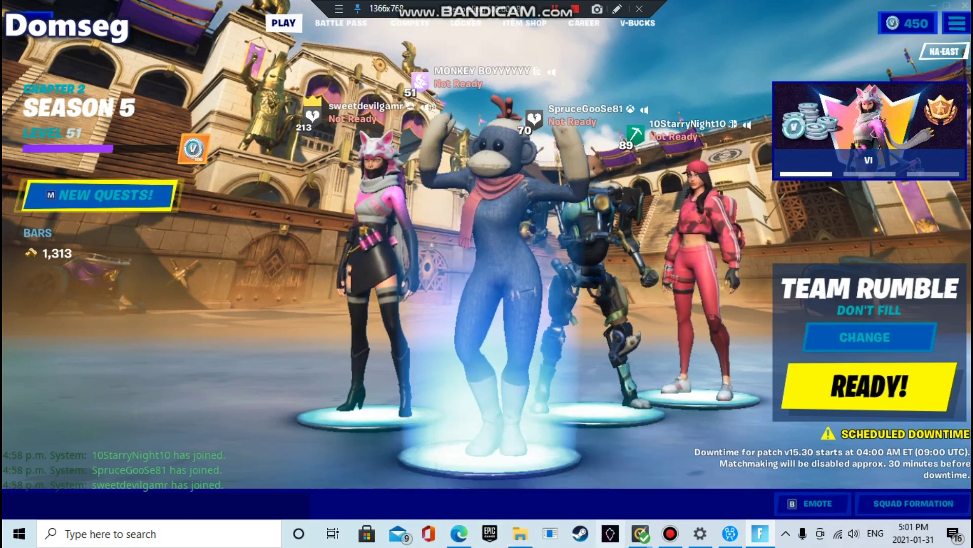
{"action": "left_click", "coordinate": [730, 534]}
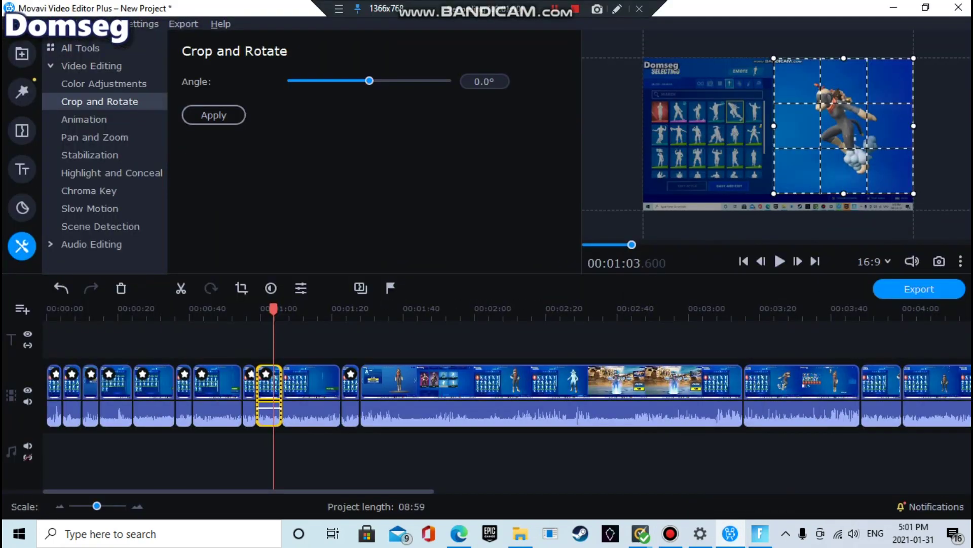
Step: Crop the clip at 00:01:13 to the character area without the emote list and taskbar, and preview it and the frame at 00:01:25
{"action": "left_click", "coordinate": [306, 388]}
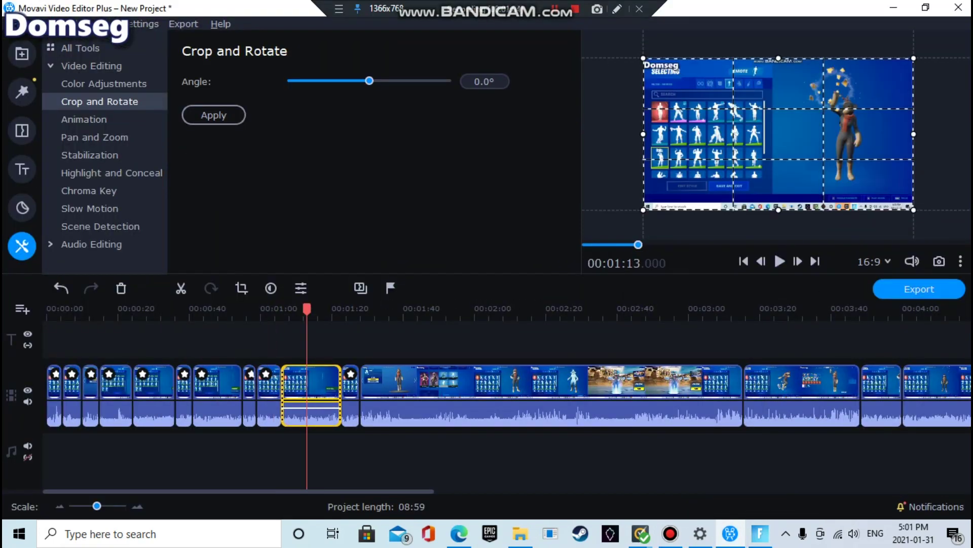
{"action": "left_click_drag", "start_coordinate": [643, 135], "coordinate": [773, 135]}
{"action": "left_click_drag", "start_coordinate": [843, 209], "coordinate": [843, 192]}
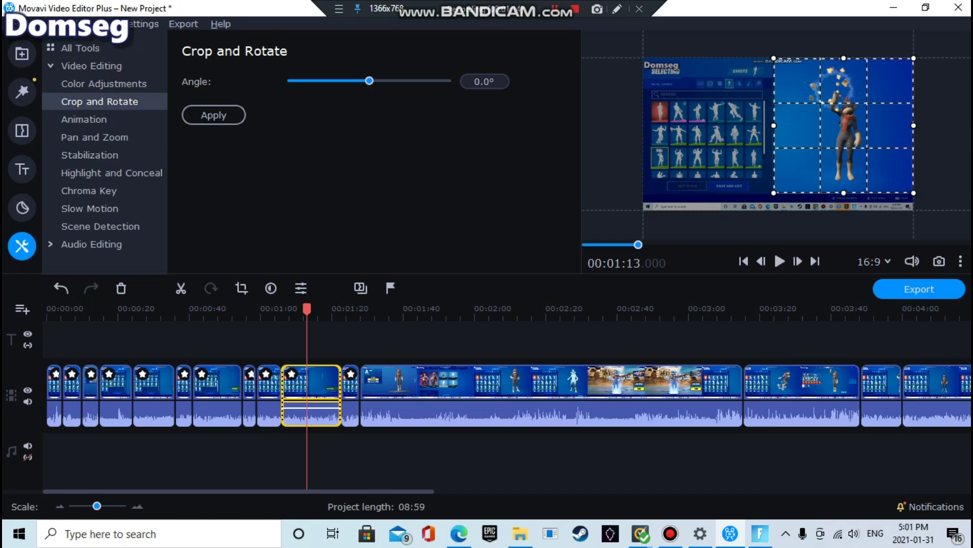
{"action": "left_click", "coordinate": [780, 261]}
{"action": "left_click", "coordinate": [780, 261]}
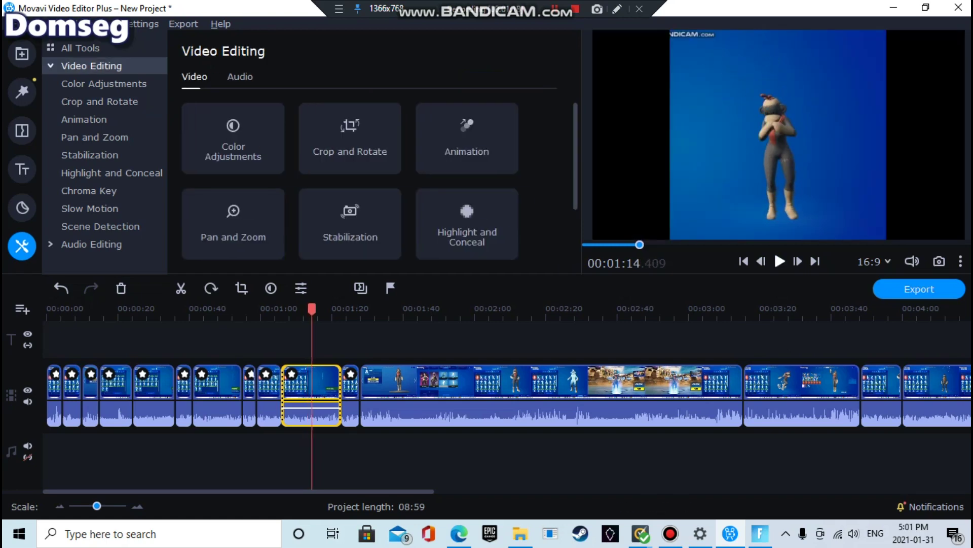
{"action": "left_click_drag", "start_coordinate": [313, 309], "coordinate": [350, 309]}
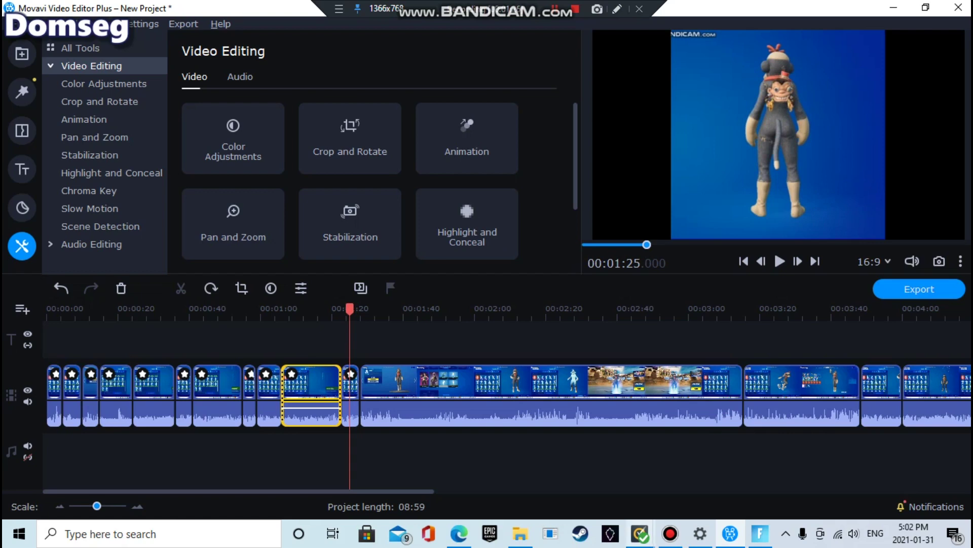
Step: Switch to Fortnite, open the game mode selection, cancel it and return to Movavi Video Editor
{"action": "left_click", "coordinate": [760, 533]}
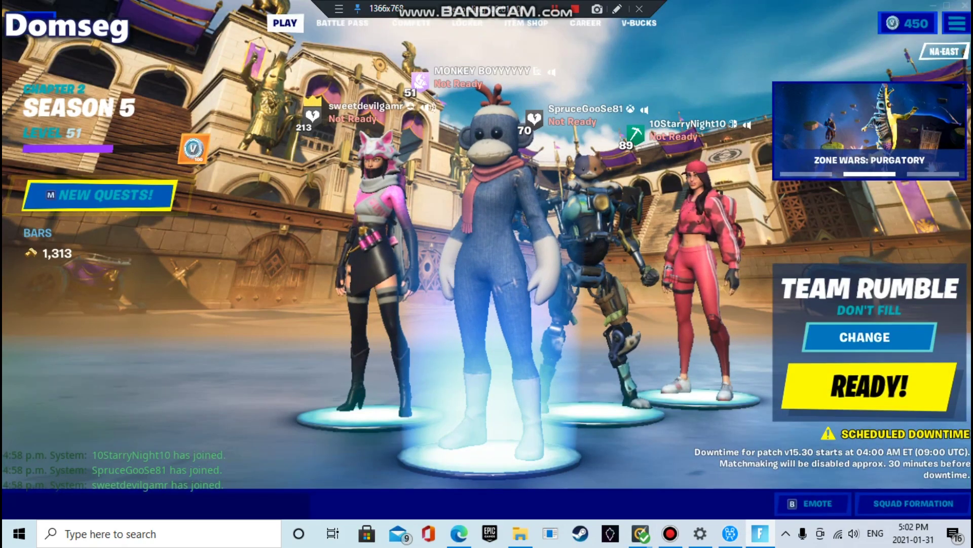
{"action": "left_click", "coordinate": [870, 337]}
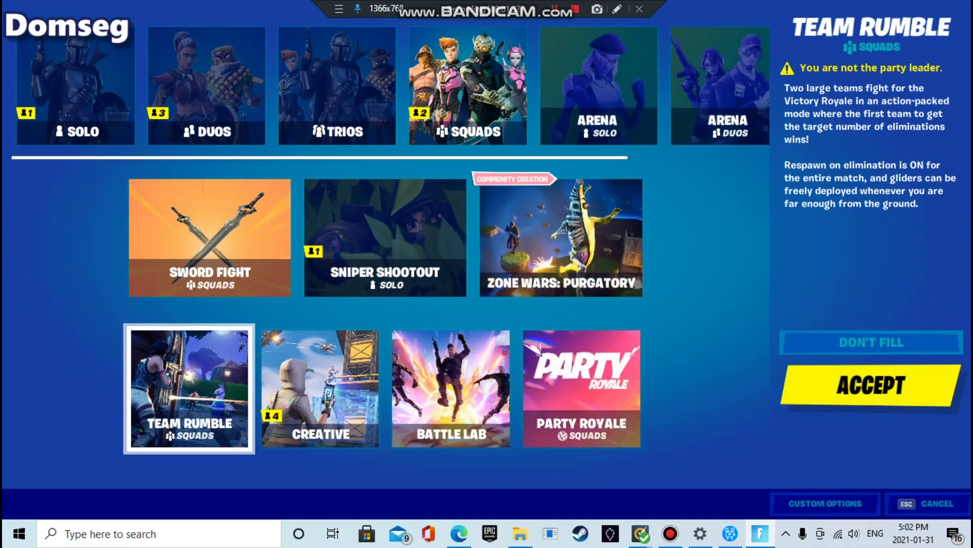
{"action": "left_click", "coordinate": [928, 503]}
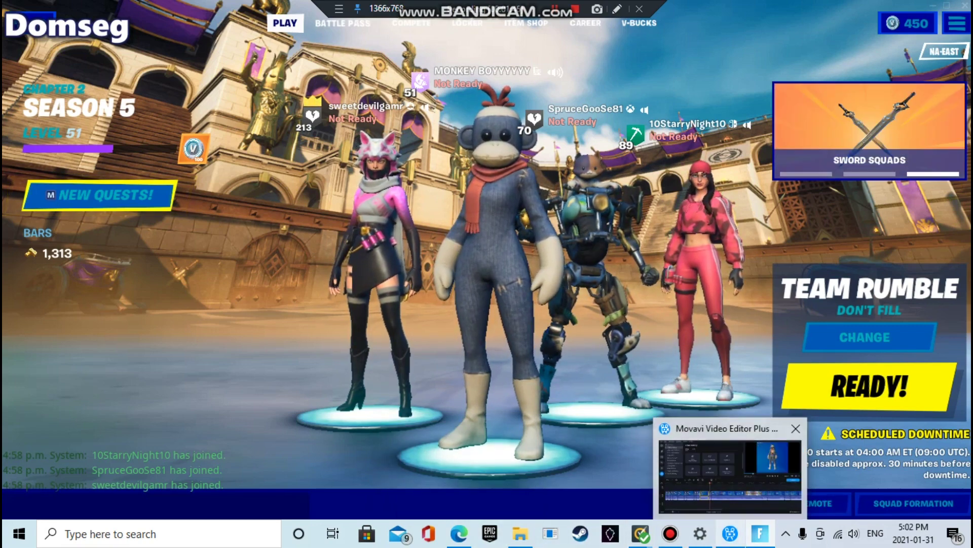
{"action": "left_click", "coordinate": [731, 533]}
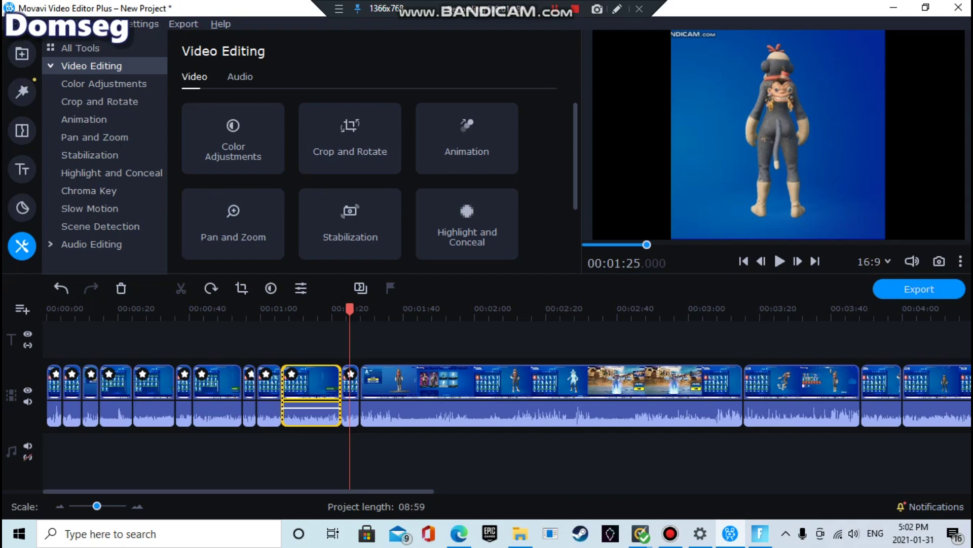
Step: Show all tools with the Video Editing category collapsed and briefly play the timeline from 00:01:25
{"action": "left_click", "coordinate": [80, 48]}
{"action": "left_click", "coordinate": [51, 66]}
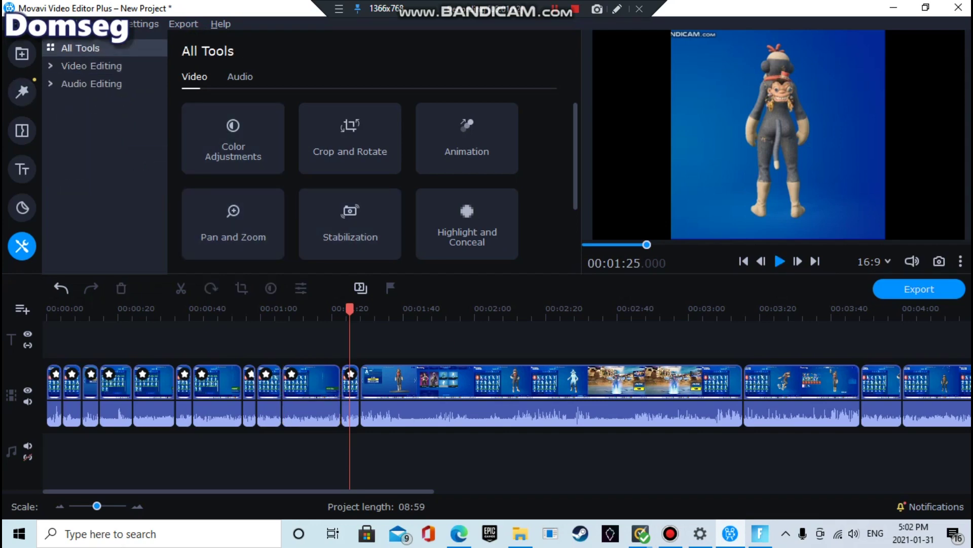
{"action": "key", "text": "space"}
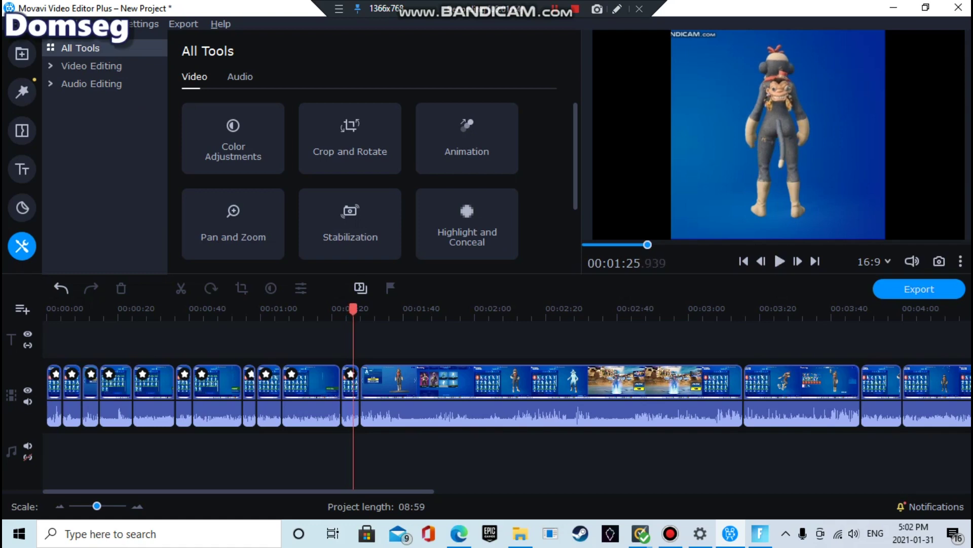
Step: Check the uncropped clips and move the short one near 00:03:57 to directly after the last cropped clip
{"action": "left_click_drag", "start_coordinate": [484, 340], "coordinate": [964, 390]}
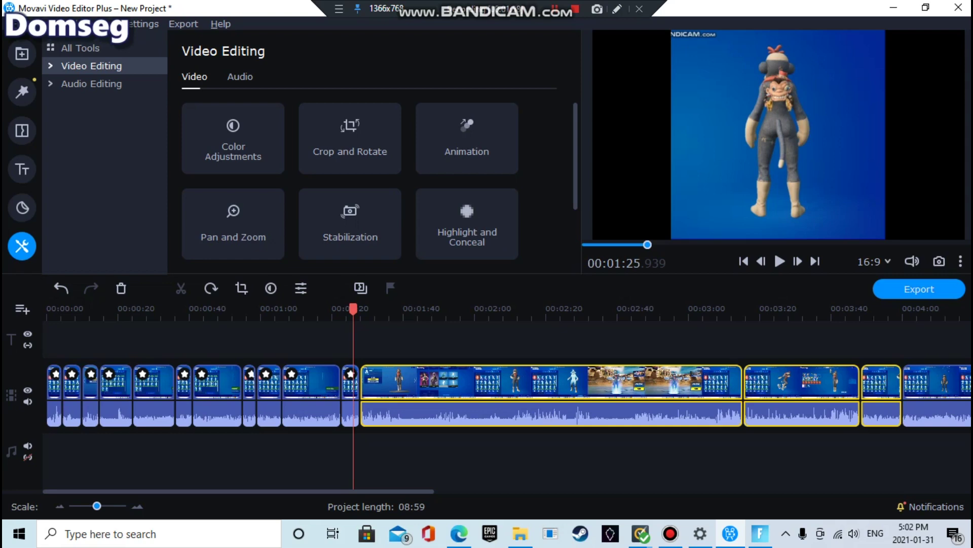
{"action": "left_click", "coordinate": [870, 387]}
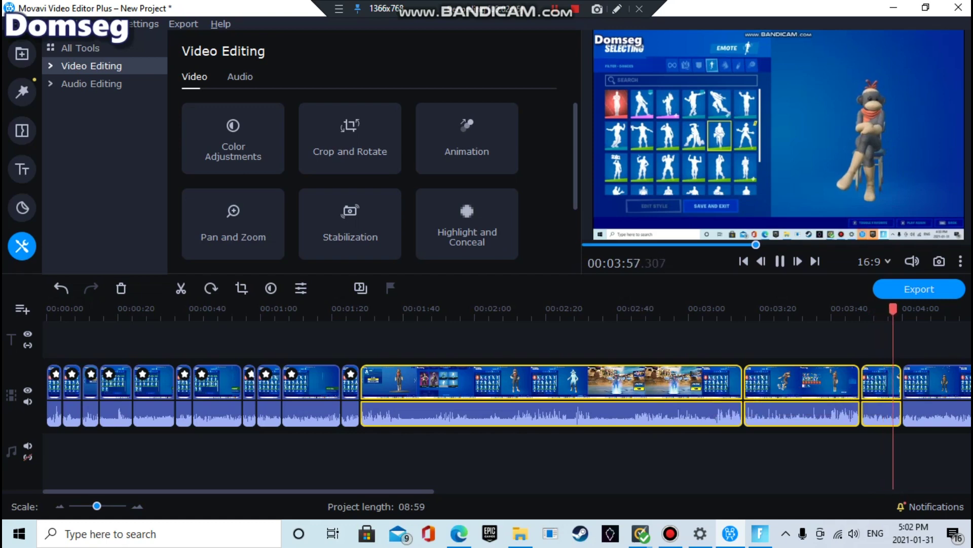
{"action": "left_click_drag", "start_coordinate": [552, 395], "coordinate": [577, 384]}
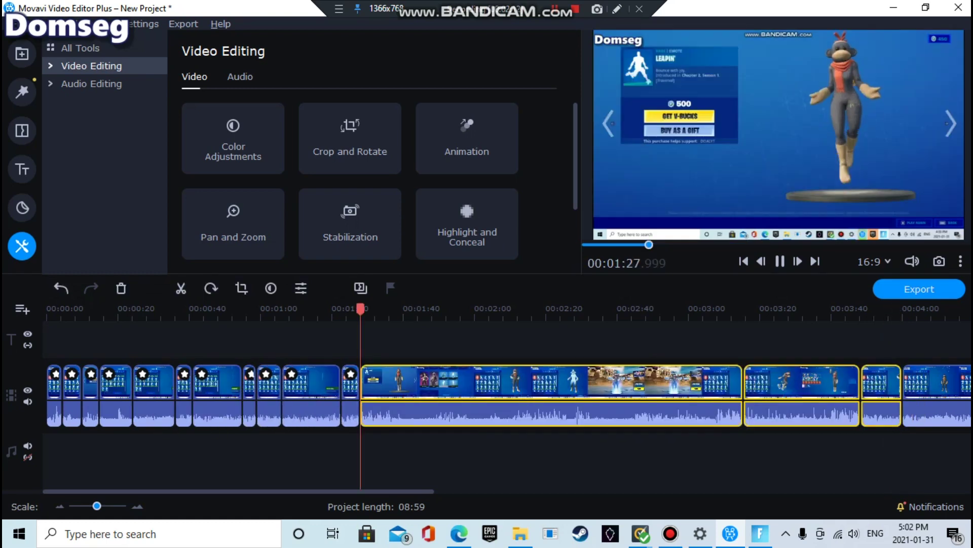
{"action": "left_click", "coordinate": [571, 459]}
{"action": "left_click_drag", "start_coordinate": [881, 389], "coordinate": [388, 379]}
Step: Delete all uncropped emote clips between the moved short clip and the browser music recording, and set the playhead to about 00:00:20
{"action": "left_click_drag", "start_coordinate": [463, 344], "coordinate": [483, 395]}
{"action": "left_click", "coordinate": [469, 310]}
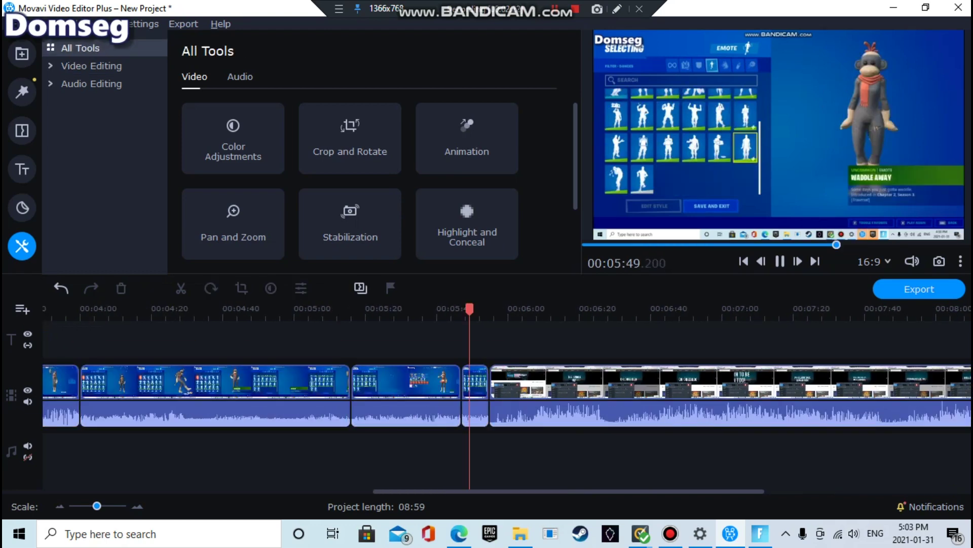
{"action": "left_click_drag", "start_coordinate": [475, 349], "coordinate": [134, 355]}
{"action": "right_click", "coordinate": [355, 380]}
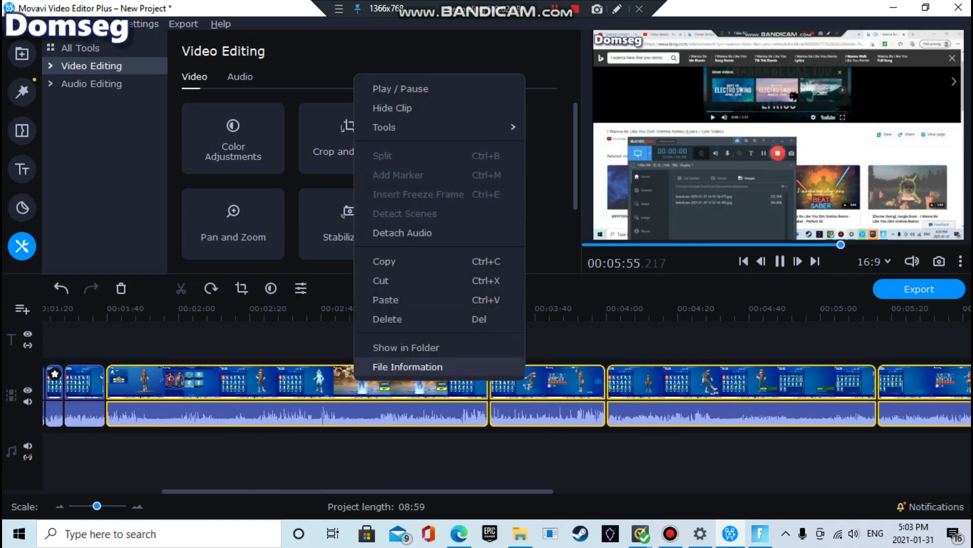
{"action": "left_click", "coordinate": [375, 318]}
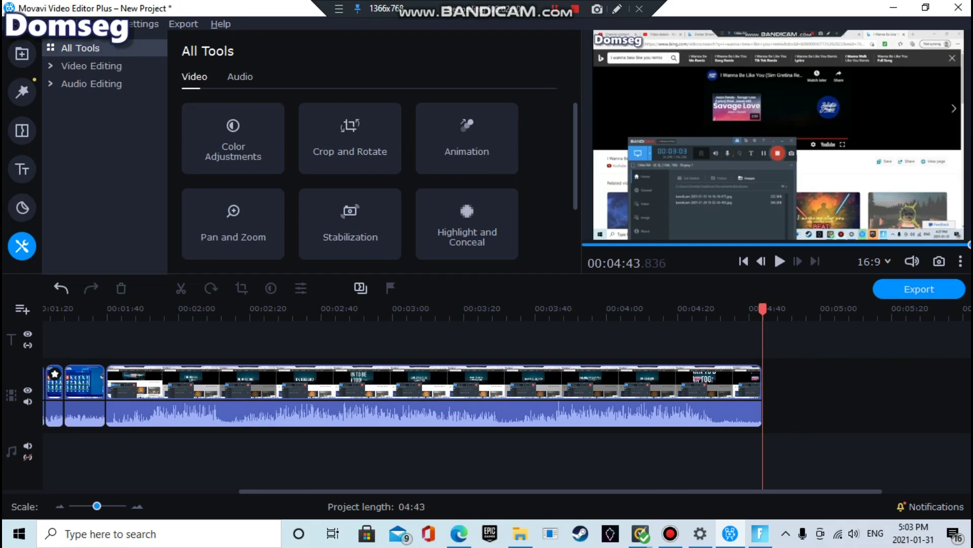
{"action": "left_click", "coordinate": [614, 244]}
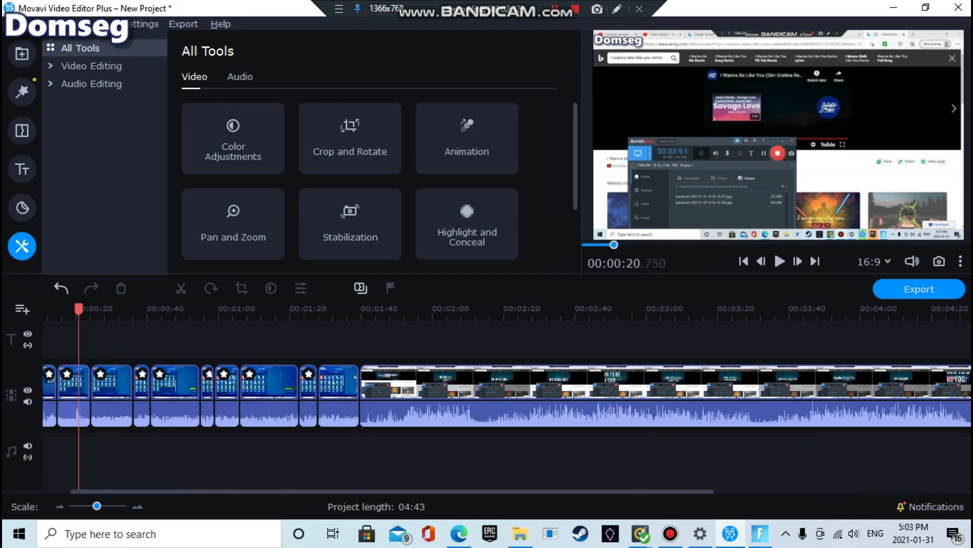
Step: Delete the browser music recording from the end of the timeline and play the project from the start
{"action": "right_click", "coordinate": [457, 366]}
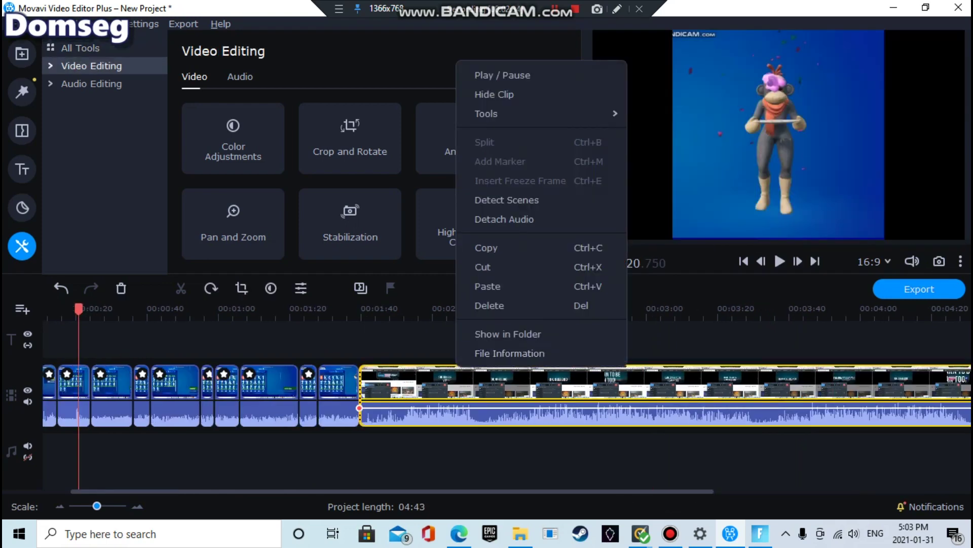
{"action": "left_click", "coordinate": [490, 305]}
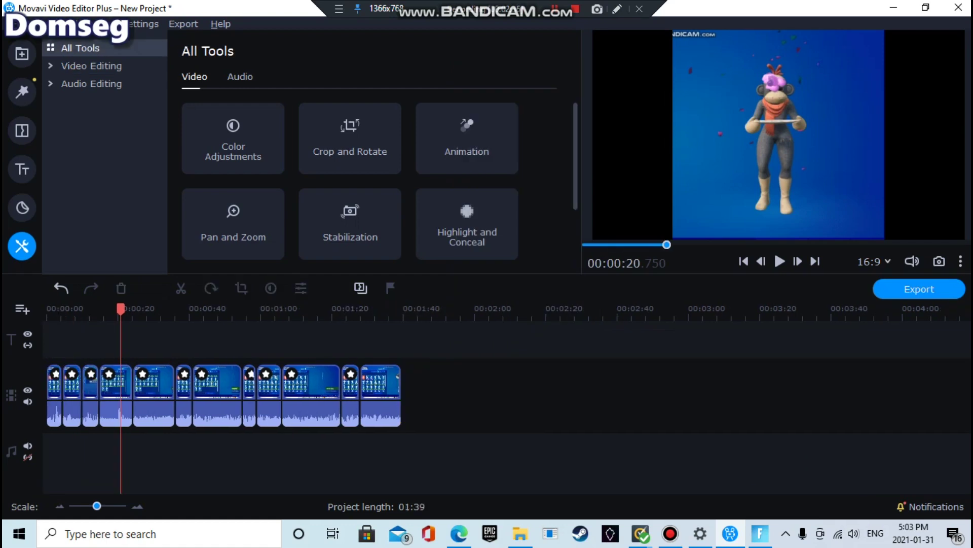
{"action": "left_click_drag", "start_coordinate": [120, 309], "coordinate": [46, 309]}
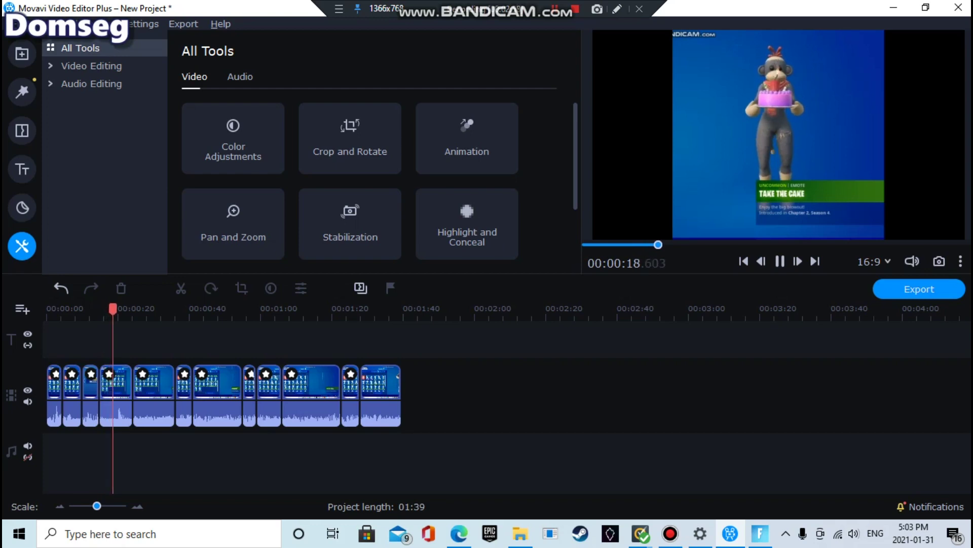
Step: Switch to Fortnite and perform an emote with the lobby character
{"action": "left_click", "coordinate": [760, 534]}
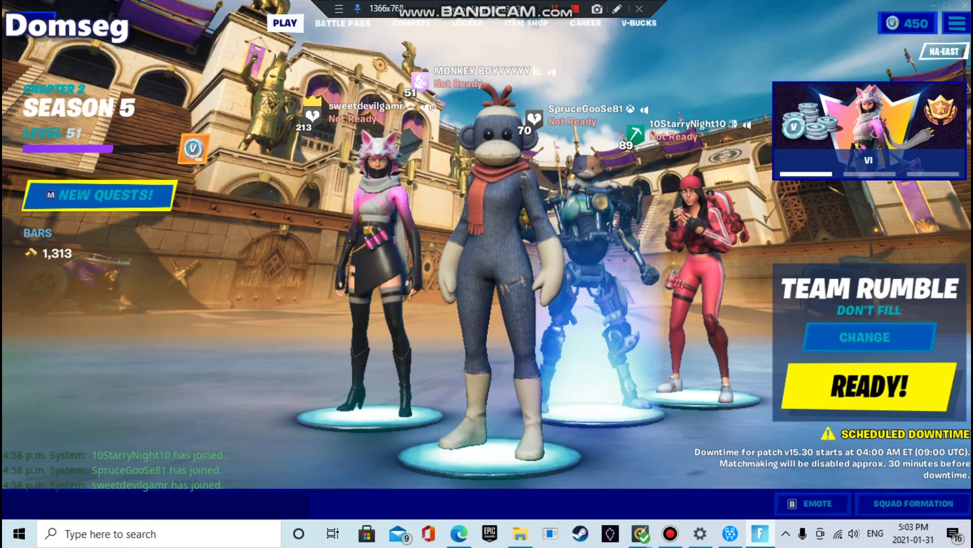
{"action": "key", "text": "b"}
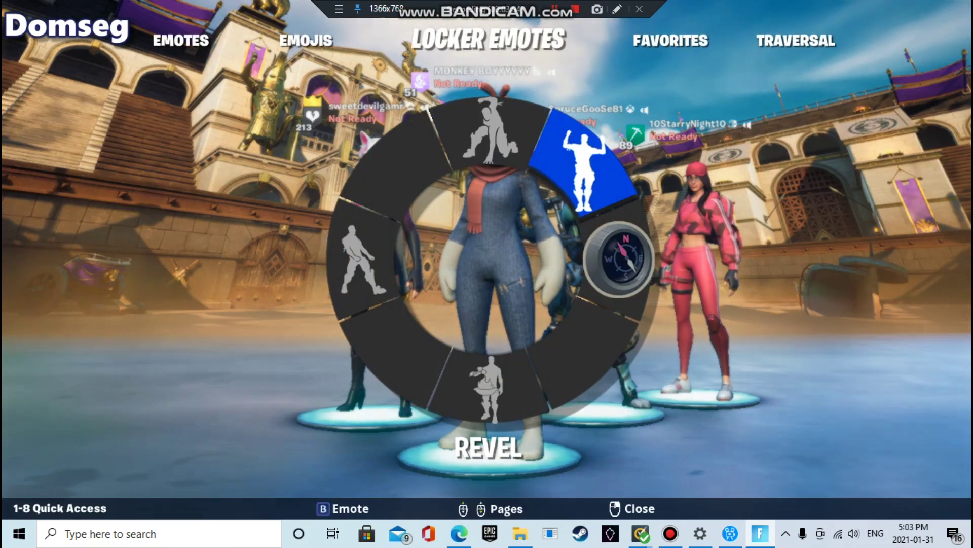
{"action": "scroll", "coordinate": [486, 260], "scroll_direction": "down", "scroll_amount": 3}
{"action": "key", "text": "b"}
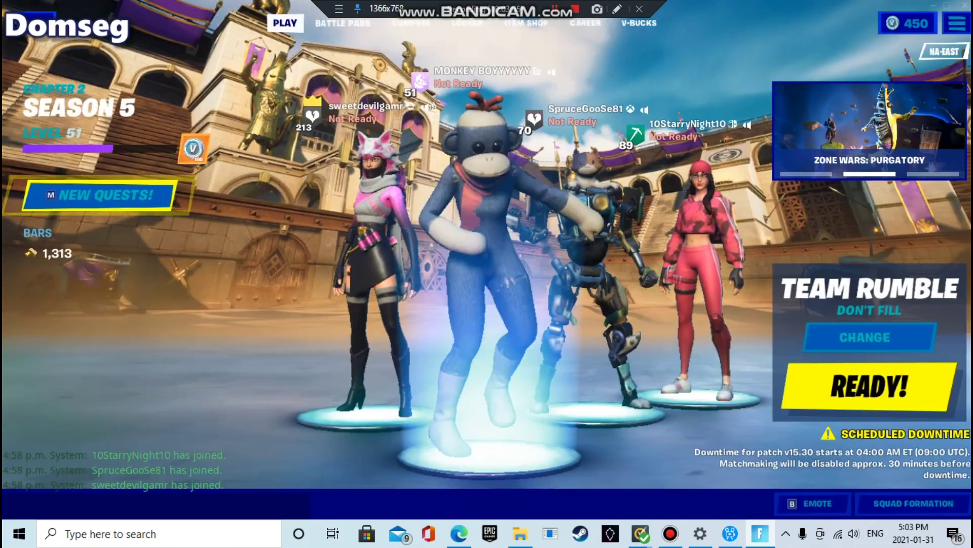
Step: Browse the pages of the Emotes wheel and close it without choosing another emote
{"action": "key", "text": "b"}
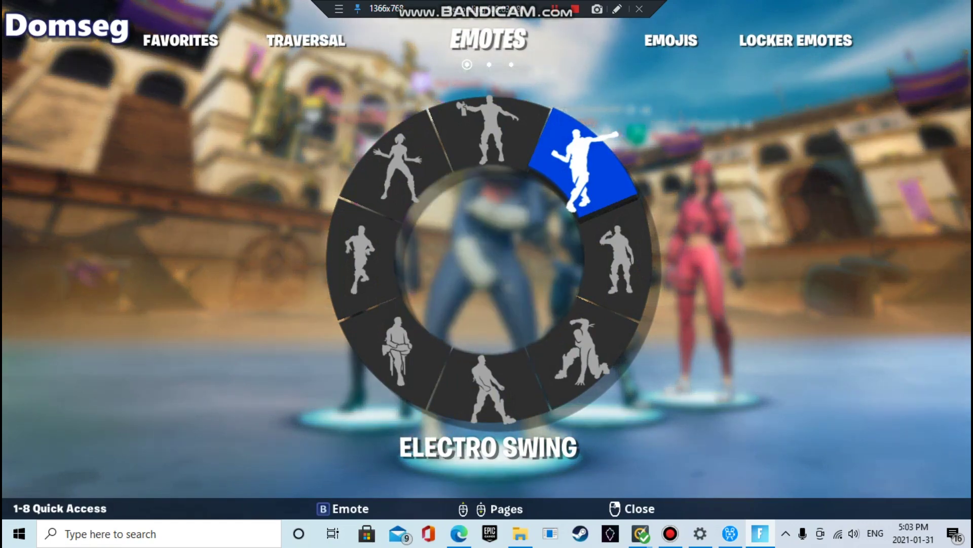
{"action": "scroll", "coordinate": [487, 259], "scroll_direction": "down", "scroll_amount": 1}
{"action": "scroll", "coordinate": [486, 259], "scroll_direction": "down", "scroll_amount": 2}
{"action": "scroll", "coordinate": [486, 260], "scroll_direction": "up", "scroll_amount": 1}
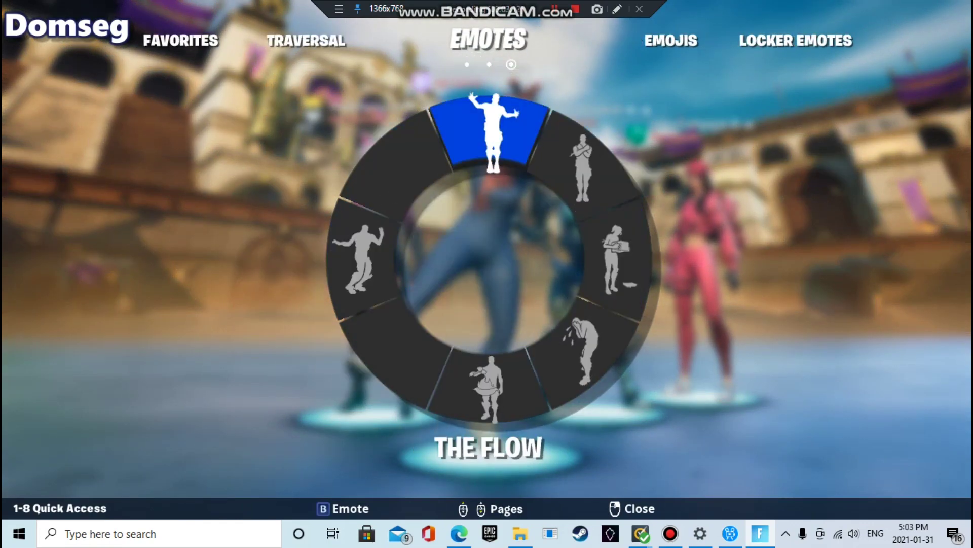
{"action": "scroll", "coordinate": [486, 260], "scroll_direction": "up", "scroll_amount": 1}
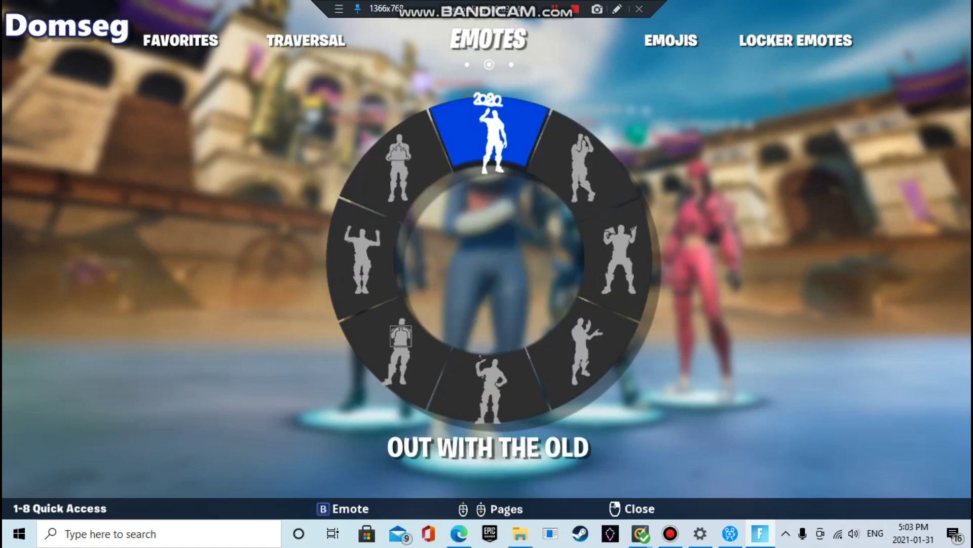
{"action": "key", "text": "b"}
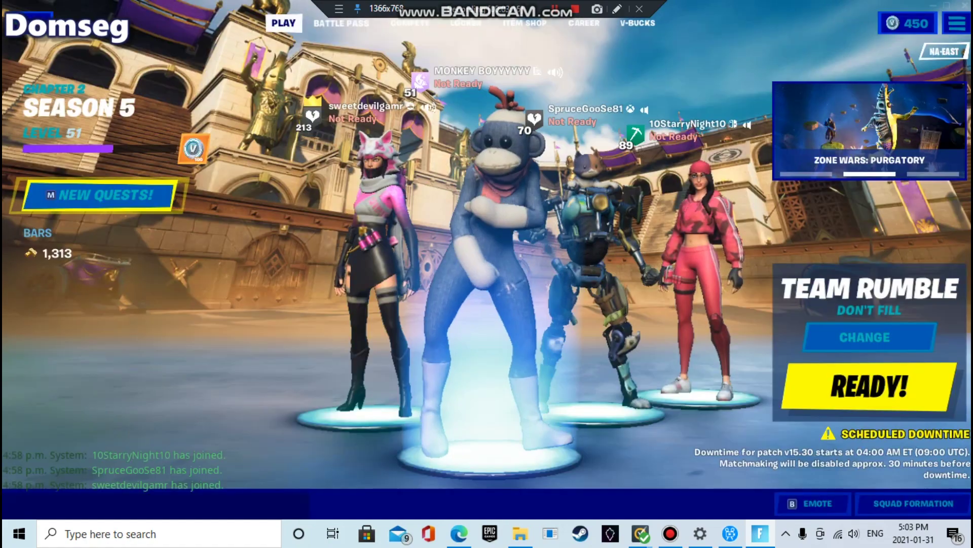
Step: Open the quests and map page in Fortnite and return to the lobby
{"action": "mouse_move", "coordinate": [670, 532]}
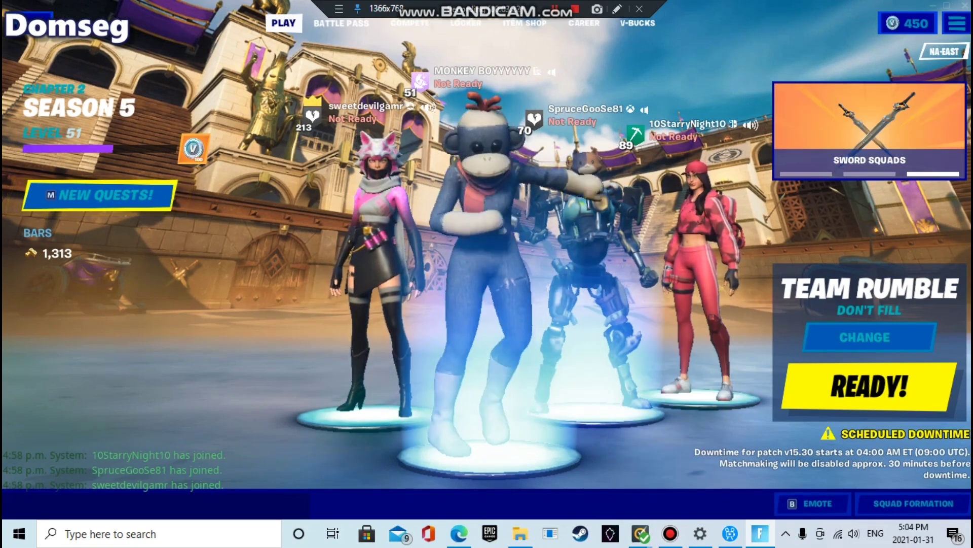
{"action": "mouse_move", "coordinate": [760, 533]}
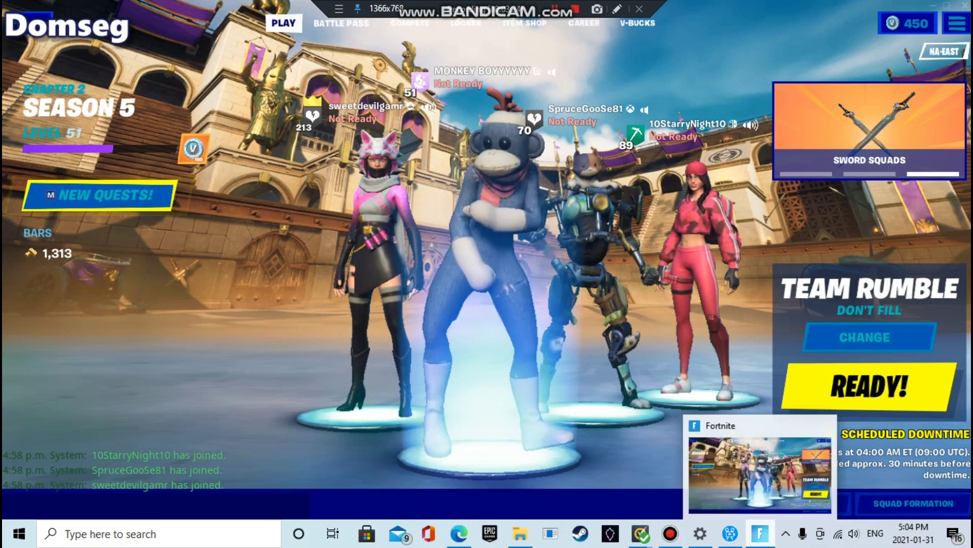
{"action": "key", "text": "m"}
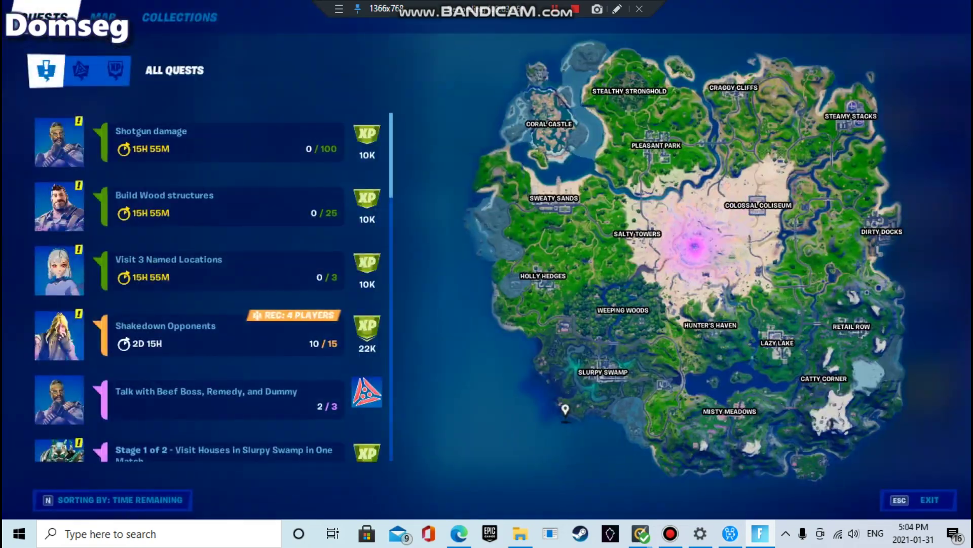
{"action": "key", "text": "Escape"}
Step: Perform Electro Swing and other emotes from the first Emotes page with the lobby character
{"action": "key", "text": "b"}
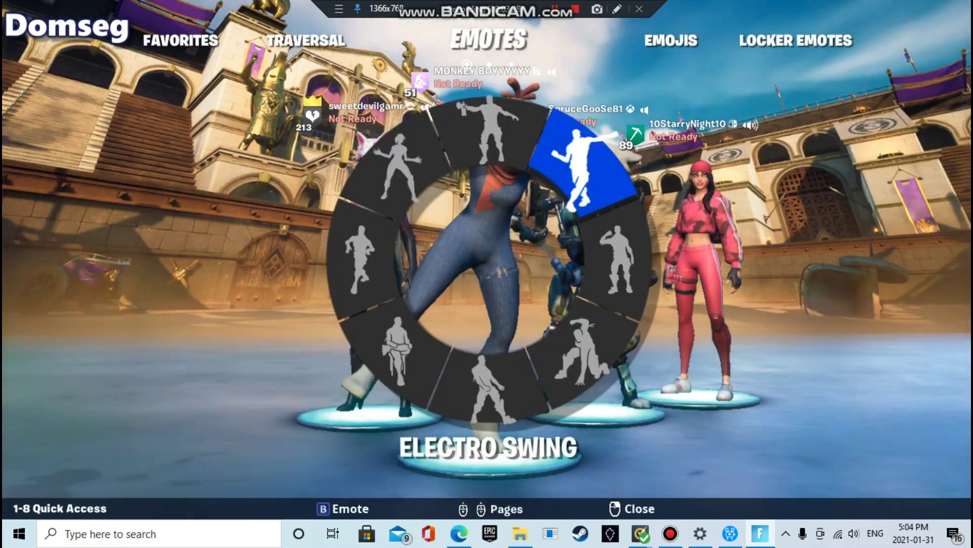
{"action": "left_click", "coordinate": [583, 170]}
{"action": "key", "text": "b"}
{"action": "left_click", "coordinate": [582, 352]}
{"action": "key", "text": "b"}
{"action": "left_click", "coordinate": [583, 352]}
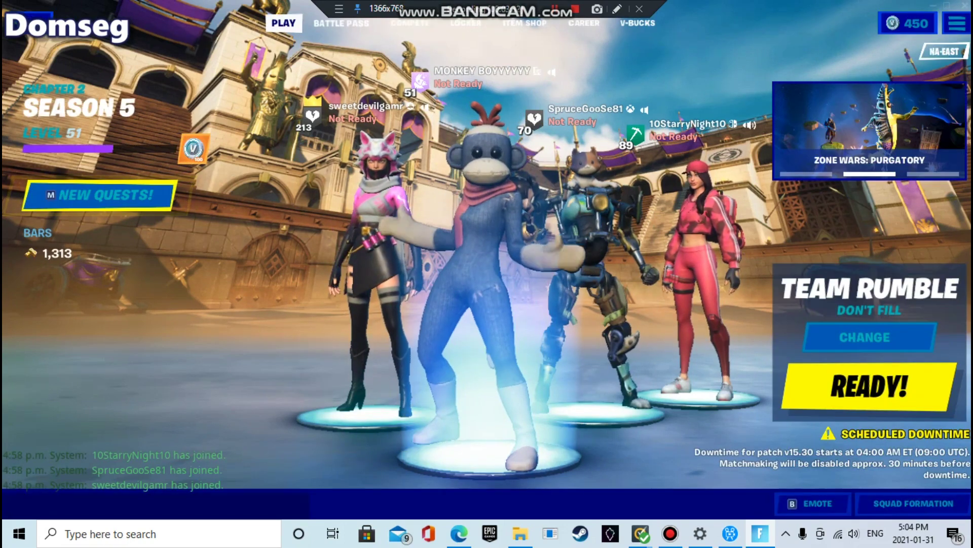
{"action": "key", "text": "b"}
{"action": "key", "text": "b"}
{"action": "key", "text": "b"}
{"action": "key", "text": "b"}
{"action": "key", "text": "b"}
{"action": "key", "text": "b"}
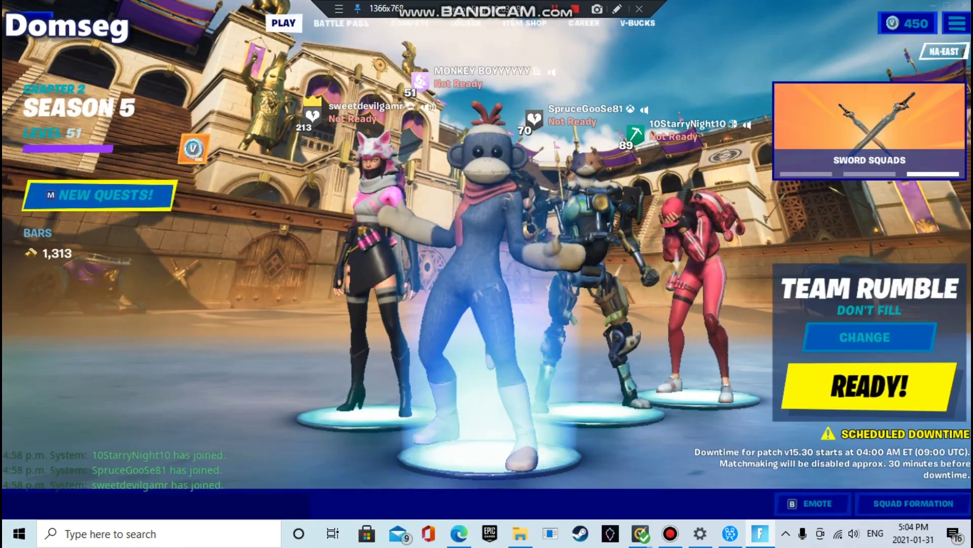
{"action": "key", "text": "b"}
{"action": "key", "text": "b"}
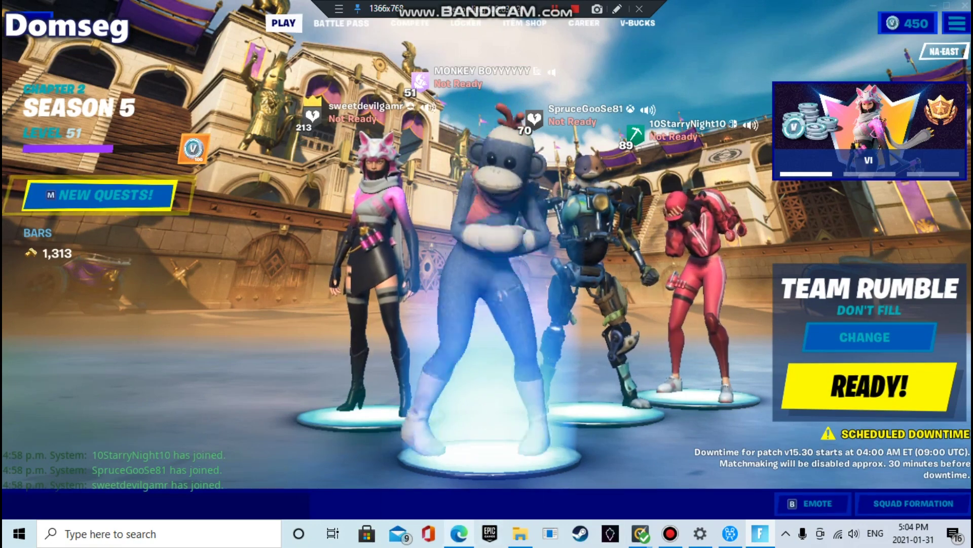
Step: Return to Movavi Video Editor and pause the timeline playback at about 00:01:10
{"action": "mouse_move", "coordinate": [730, 533]}
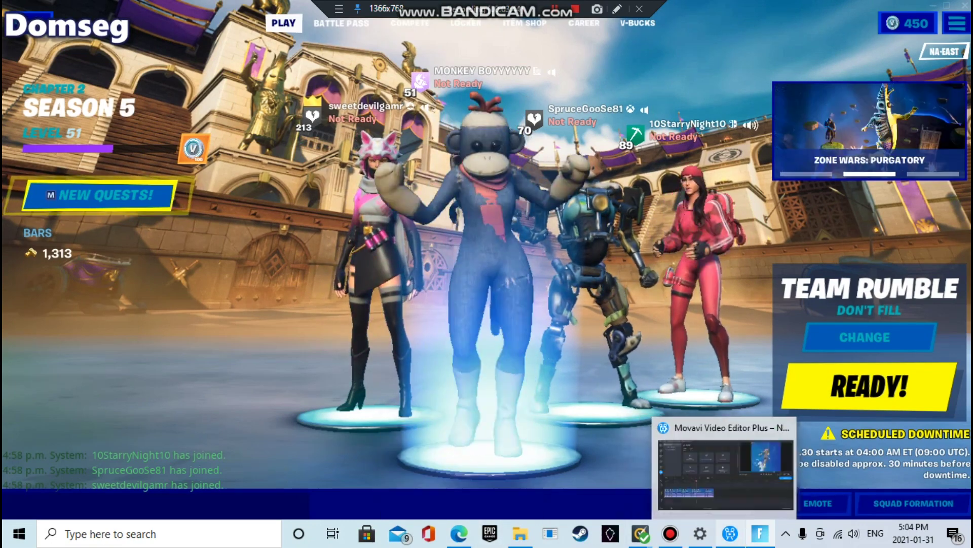
{"action": "left_click", "coordinate": [724, 472]}
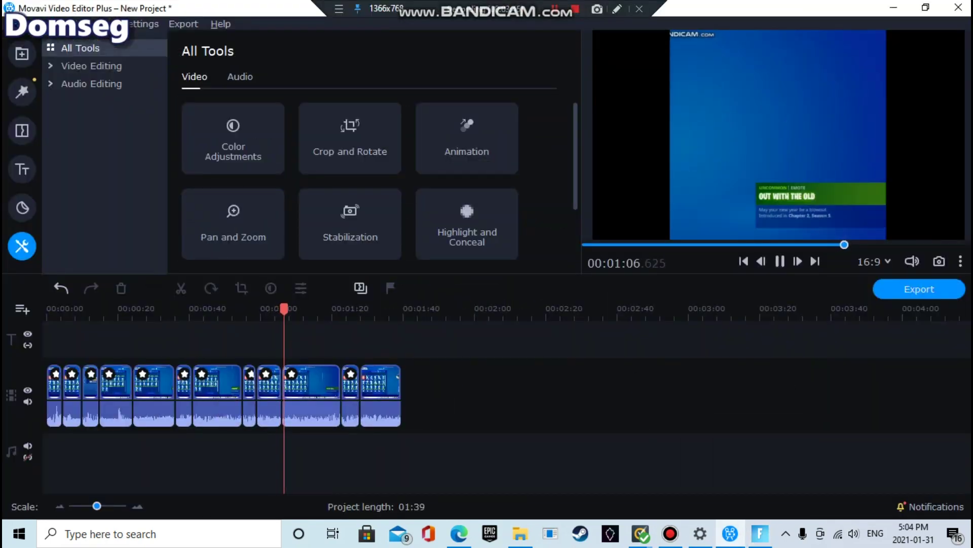
{"action": "mouse_move", "coordinate": [730, 533]}
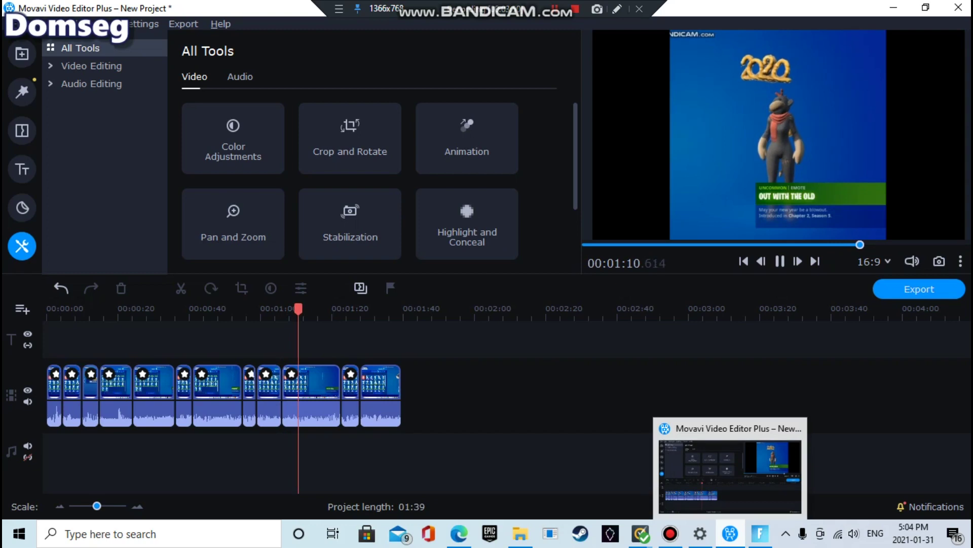
Step: Switch to Fortnite and perform further lobby emotes, including Call Me, from the first Emotes page
{"action": "mouse_move", "coordinate": [760, 533]}
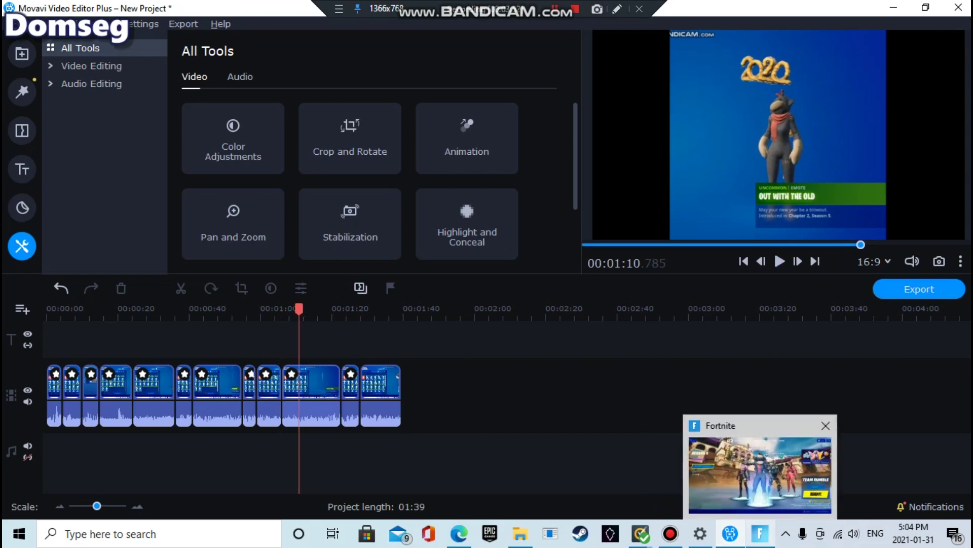
{"action": "left_click", "coordinate": [760, 474]}
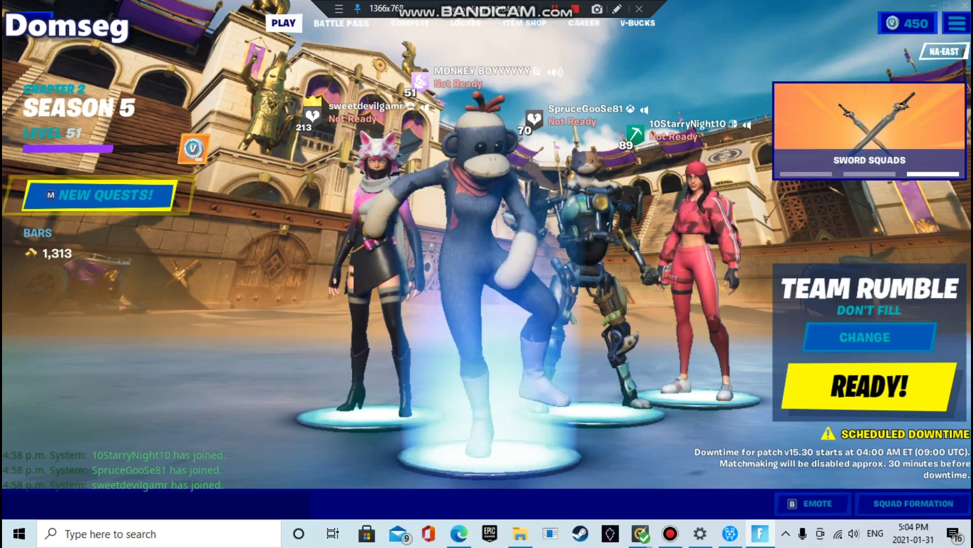
{"action": "key", "text": "b"}
{"action": "key", "text": "b"}
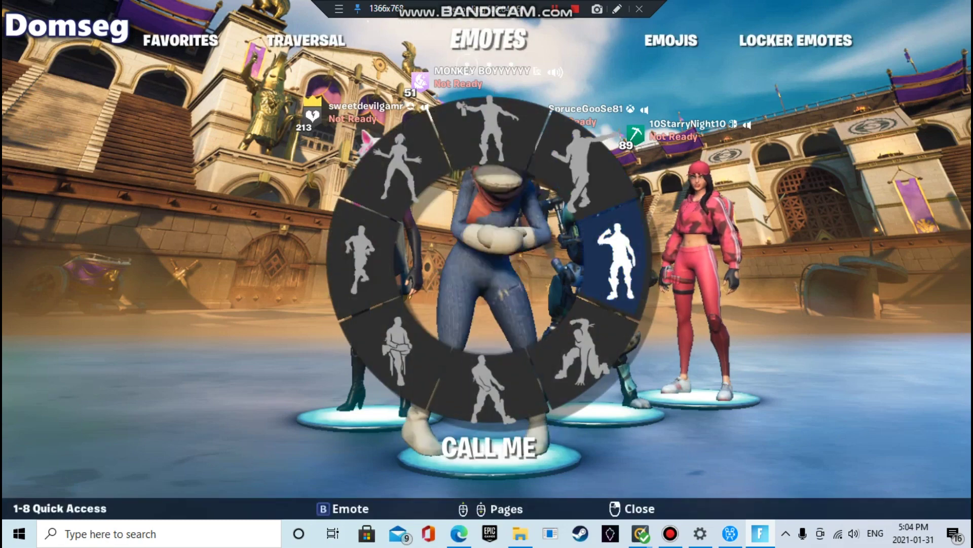
{"action": "left_click", "coordinate": [617, 251]}
{"action": "key", "text": "b"}
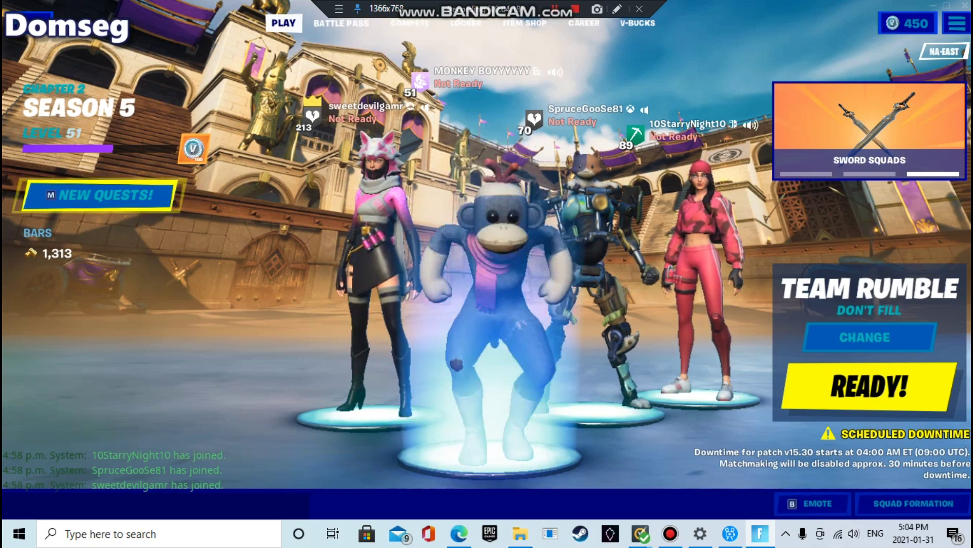
{"action": "key", "text": "b"}
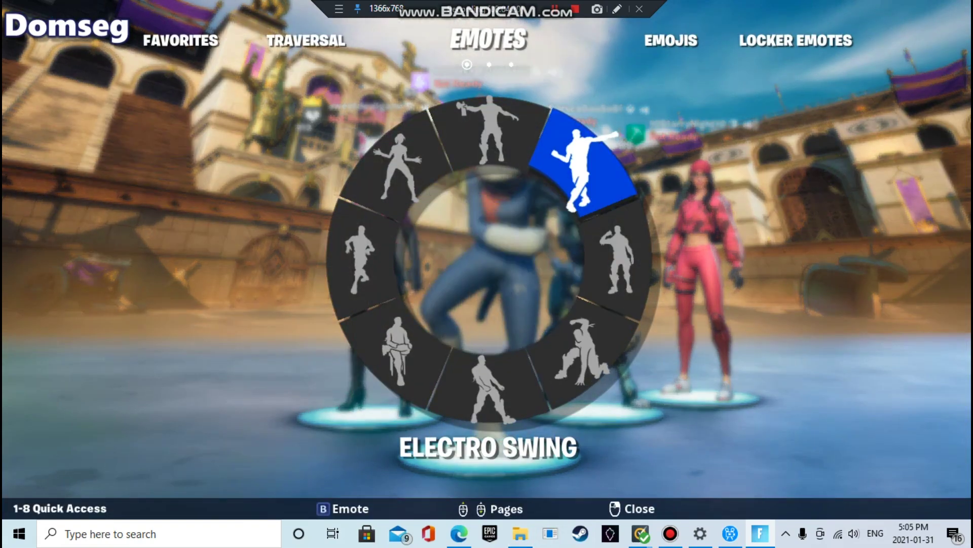
{"action": "key", "text": "b"}
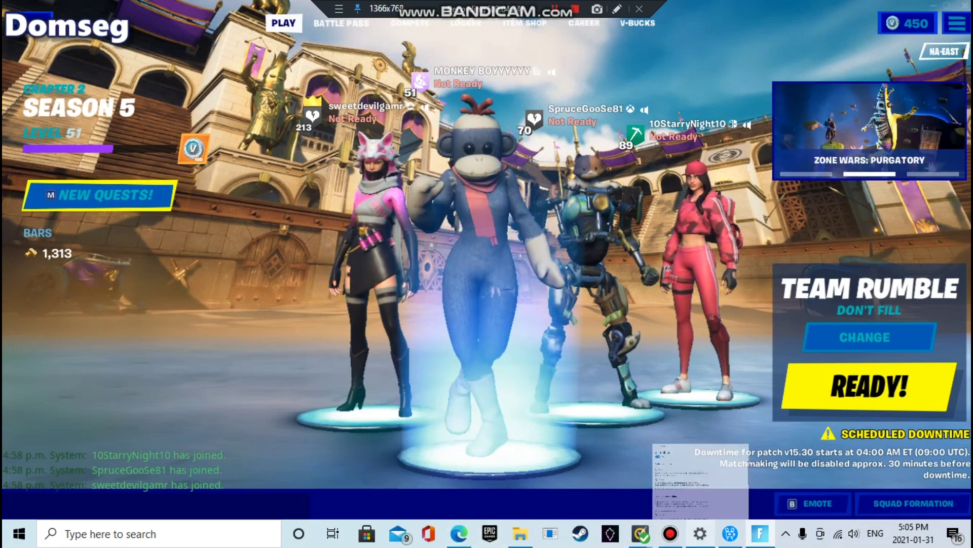
Step: Return to Movavi Video Editor and review the Unwrapped emote clip from about 00:00:43
{"action": "mouse_move", "coordinate": [730, 533]}
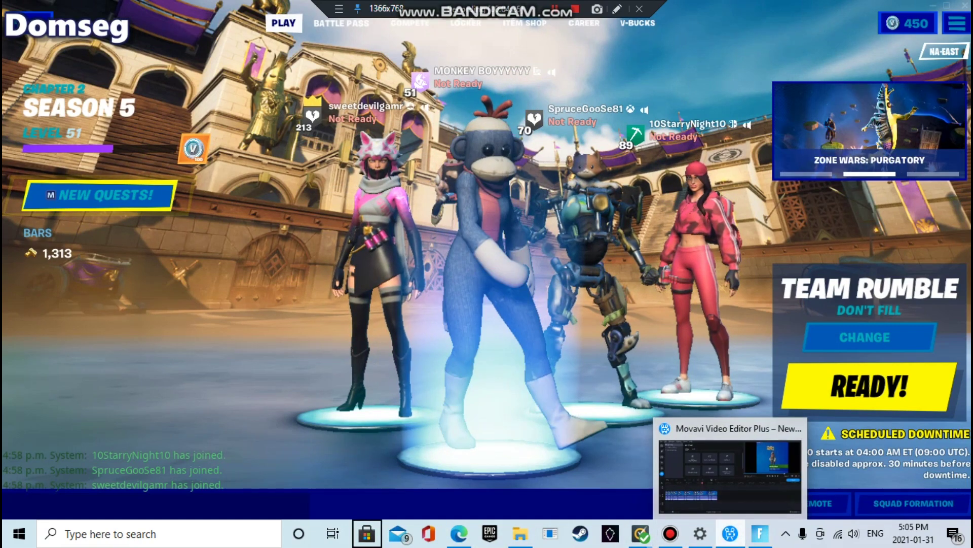
{"action": "right_click", "coordinate": [730, 533]}
{"action": "left_click", "coordinate": [730, 534]}
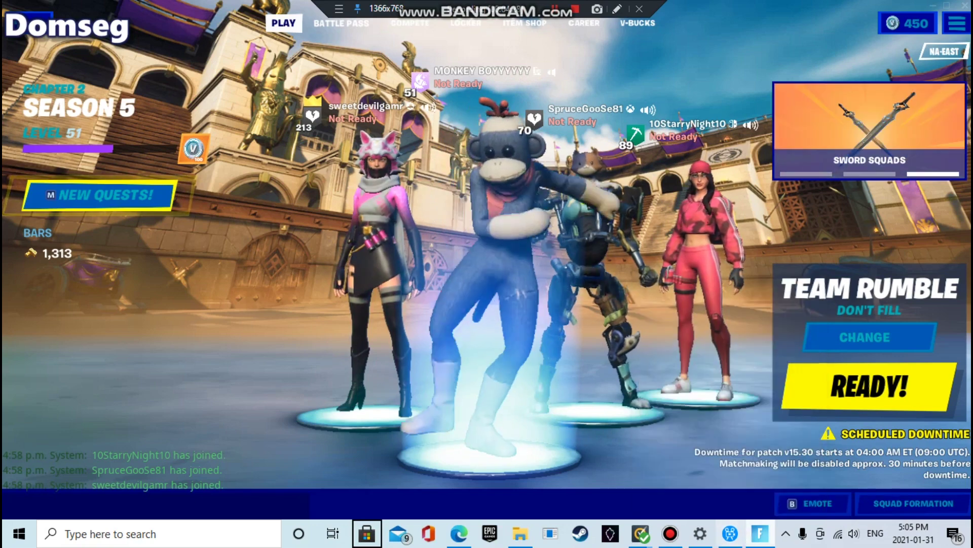
{"action": "left_click", "coordinate": [730, 534]}
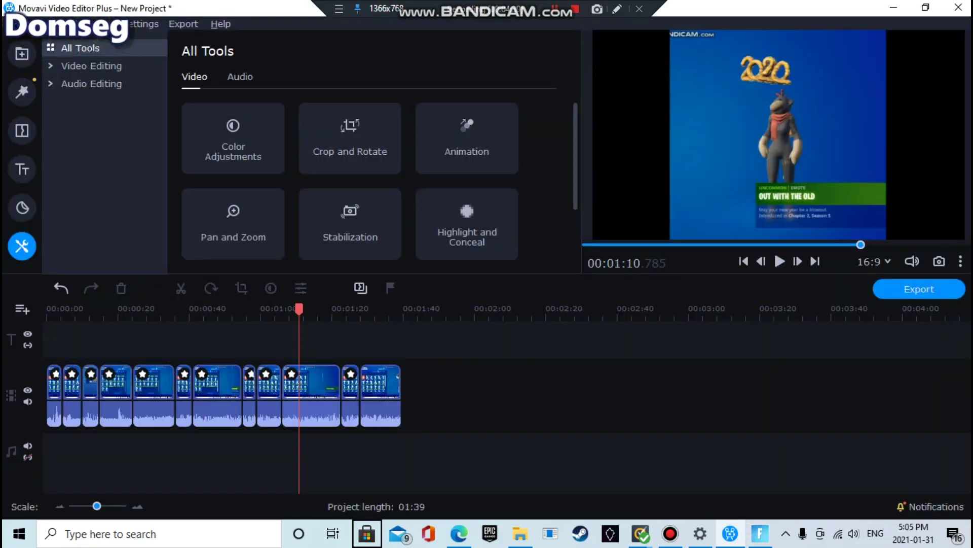
{"action": "left_click_drag", "start_coordinate": [299, 309], "coordinate": [46, 309]}
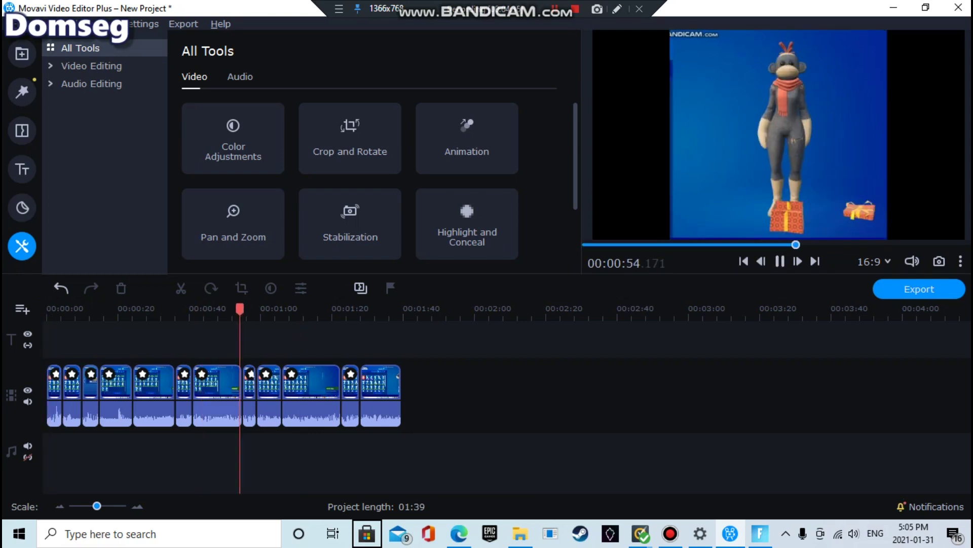
{"action": "left_click", "coordinate": [231, 309]}
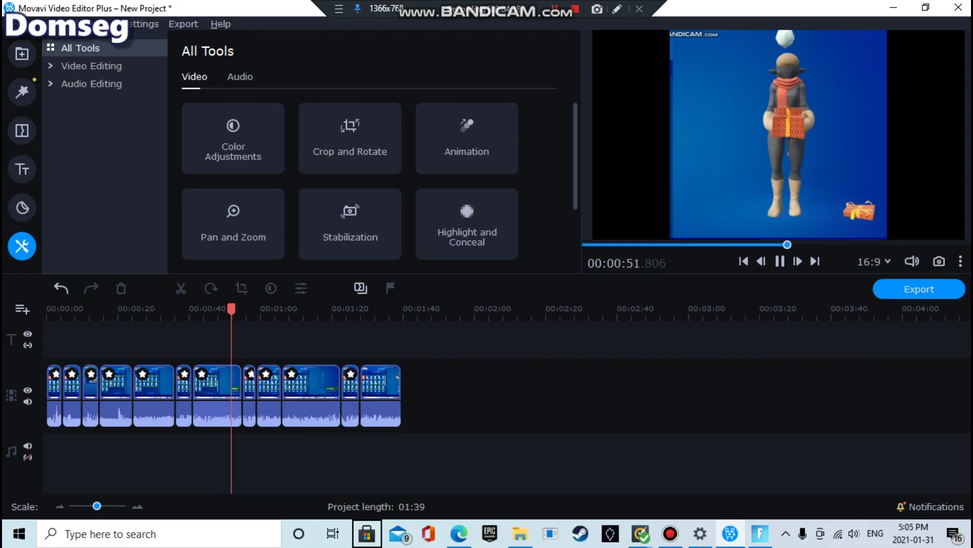
{"action": "left_click", "coordinate": [202, 309]}
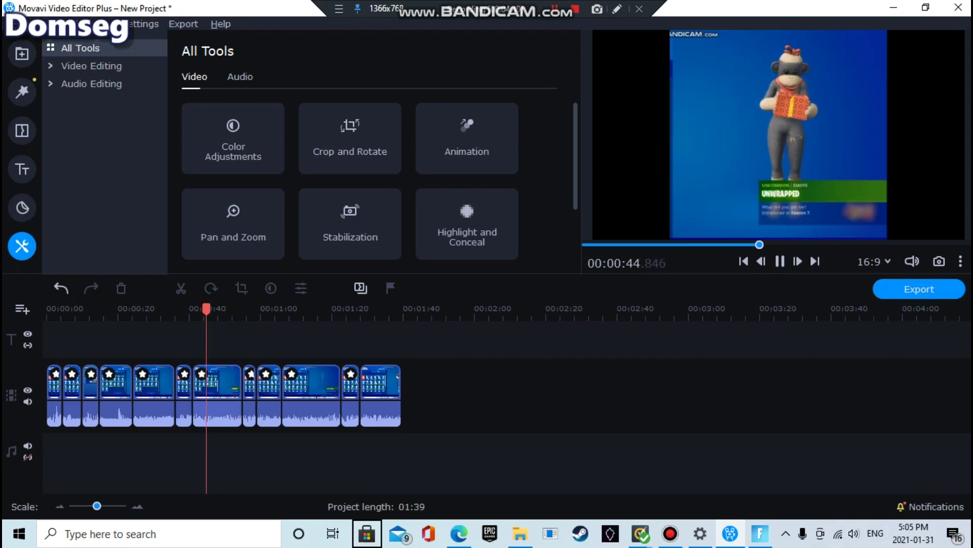
{"action": "key", "text": "space"}
Step: Switch to Fortnite and perform the Shadow Boxer emote from the second Emotes page
{"action": "left_click", "coordinate": [760, 534]}
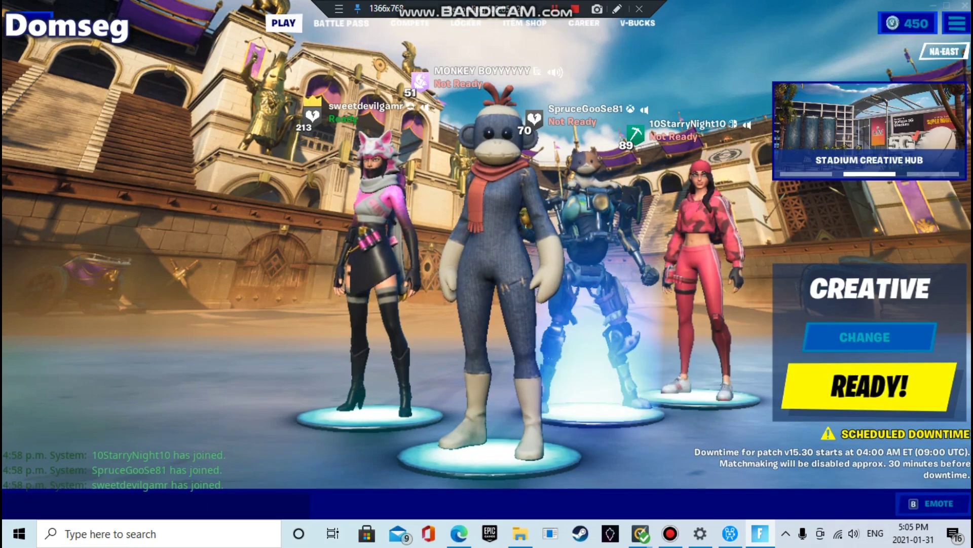
{"action": "key", "text": "b"}
{"action": "scroll", "coordinate": [583, 162], "scroll_direction": "down", "scroll_amount": 2}
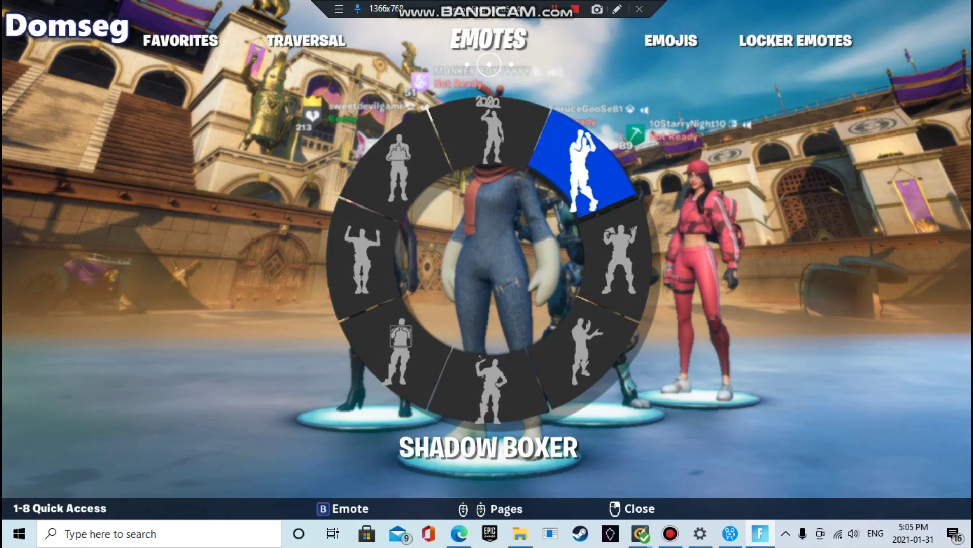
{"action": "left_click", "coordinate": [583, 162]}
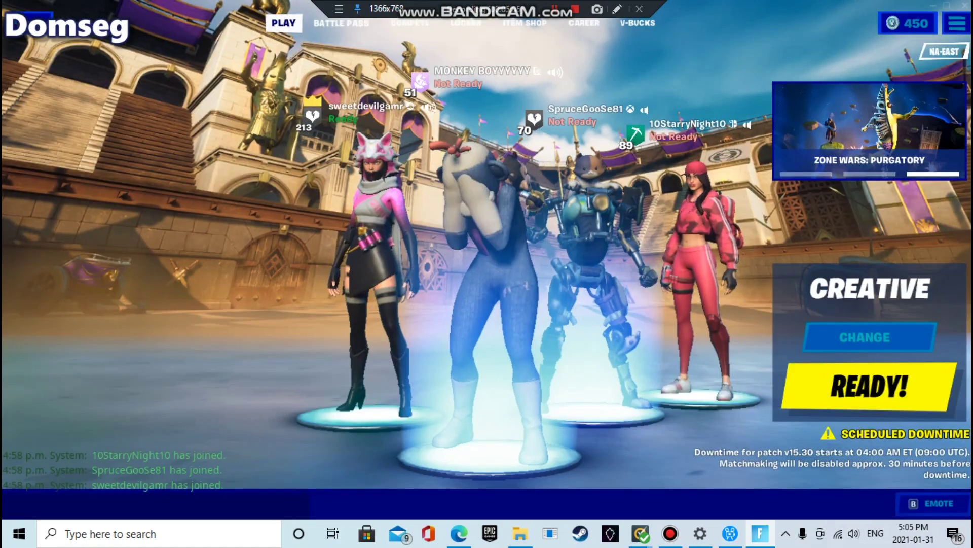
Step: Perform the birthday cake emote with the monkey character in the Fortnite lobby
{"action": "key", "text": "b"}
{"action": "scroll", "coordinate": [402, 162], "scroll_direction": "up", "scroll_amount": 1}
{"action": "left_click", "coordinate": [402, 162]}
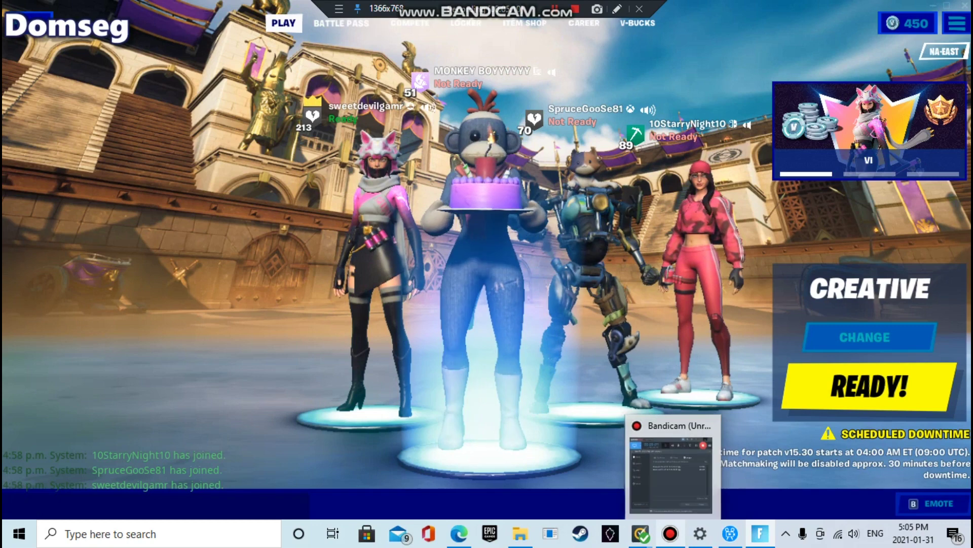
Step: Return to Movavi Video Editor and move the playhead to about 00:00:57, on the Call Me emote clip
{"action": "mouse_move", "coordinate": [640, 534]}
{"action": "mouse_move", "coordinate": [459, 534]}
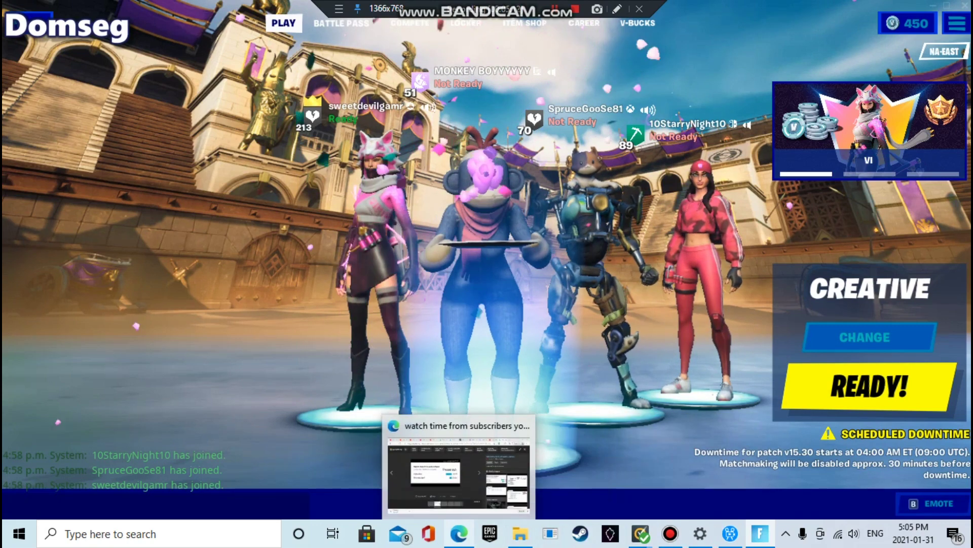
{"action": "mouse_move", "coordinate": [760, 534]}
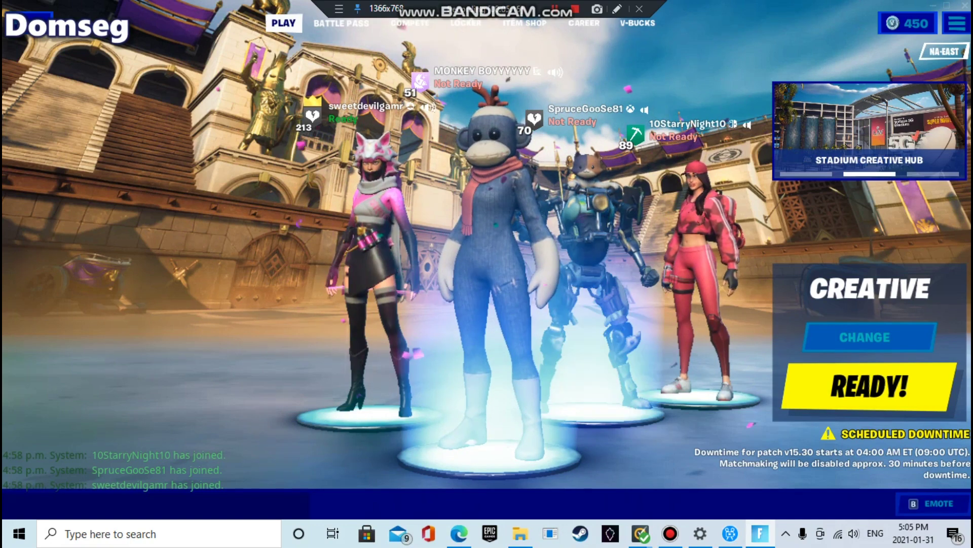
{"action": "left_click", "coordinate": [730, 534]}
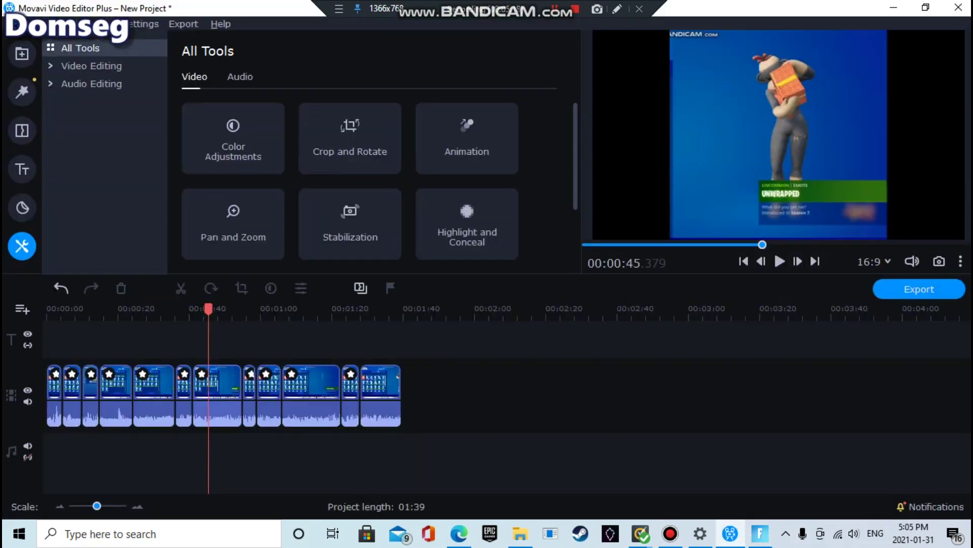
{"action": "left_click_drag", "start_coordinate": [208, 309], "coordinate": [251, 309]}
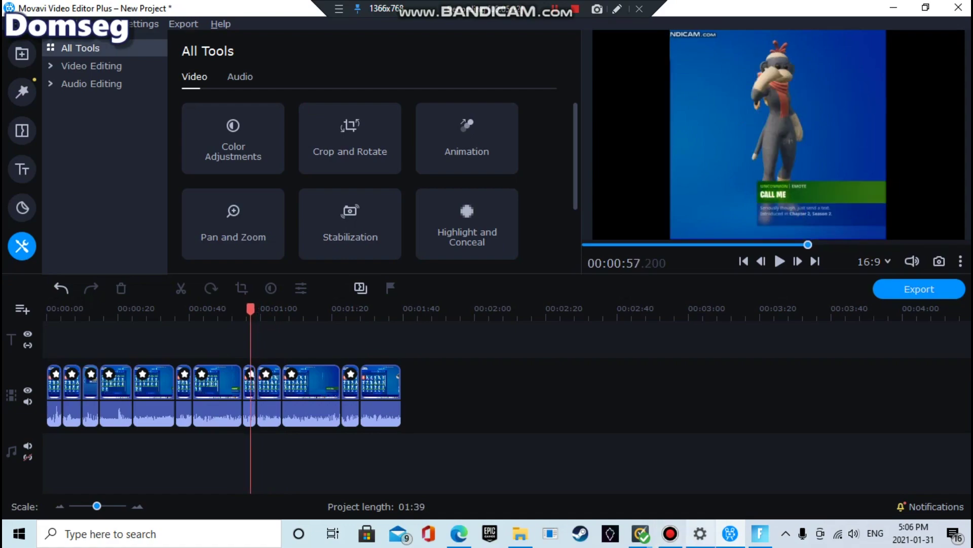
Step: Switch to Fortnite and perform the Unwrapped gift box emote in the lobby
{"action": "left_click", "coordinate": [761, 534]}
{"action": "key", "text": "b"}
{"action": "key", "text": "b"}
{"action": "key", "text": "b"}
{"action": "scroll", "coordinate": [487, 260], "scroll_direction": "down", "scroll_amount": 1}
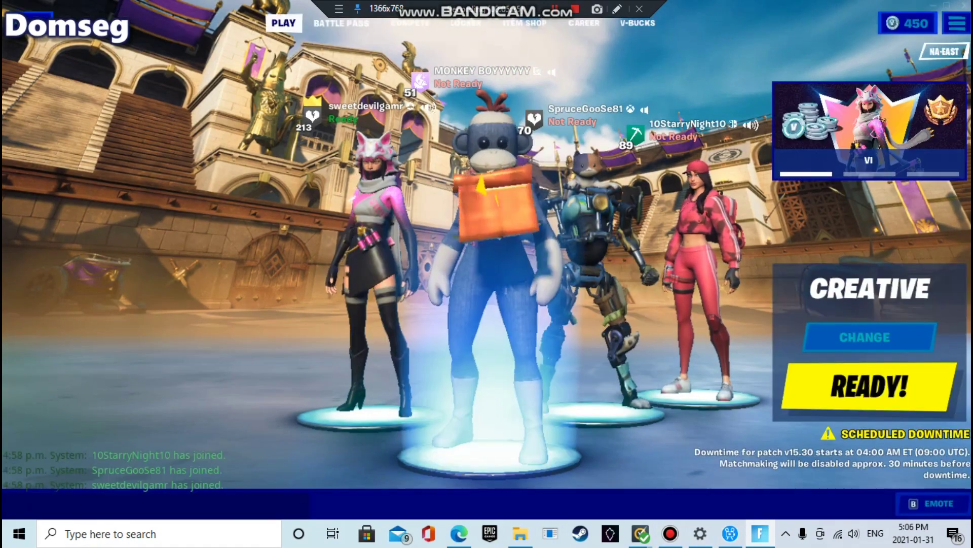
Step: Perform further lobby emotes in quick succession, including the one with crossed arms
{"action": "key", "text": "b"}
{"action": "key", "text": "b"}
{"action": "key", "text": "b"}
{"action": "key", "text": "b"}
{"action": "key", "text": "b"}
{"action": "key", "text": "b"}
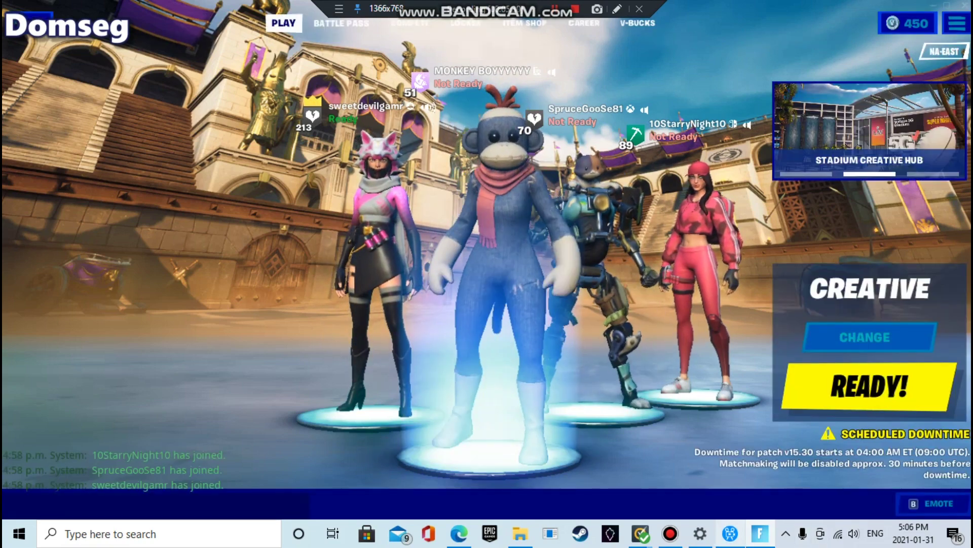
{"action": "key", "text": "b"}
{"action": "key", "text": "b"}
{"action": "key", "text": "b"}
{"action": "key", "text": "b"}
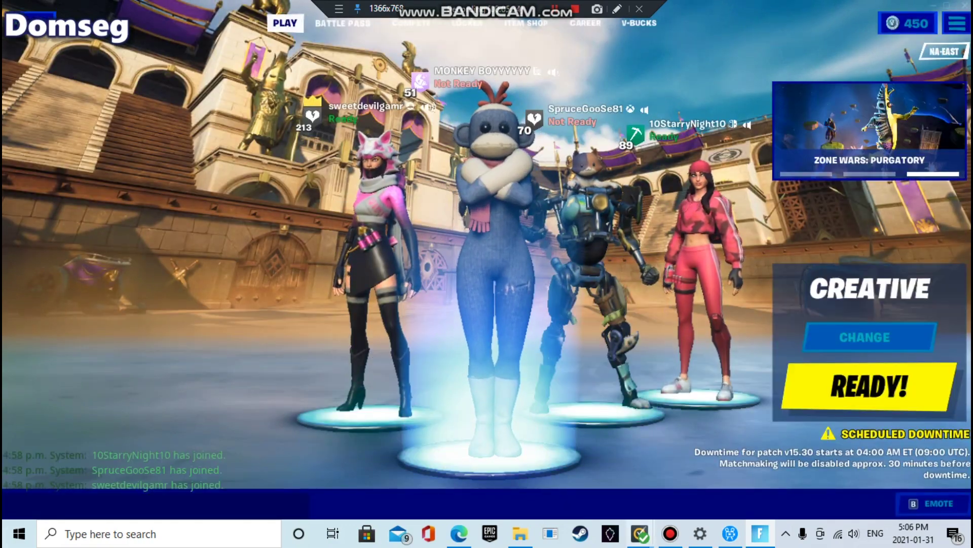
Step: Perform the birthday cake emote once more, followed by an emote with one arm raised
{"action": "key", "text": "b"}
{"action": "key", "text": "Escape"}
{"action": "key", "text": "b"}
{"action": "key", "text": "b"}
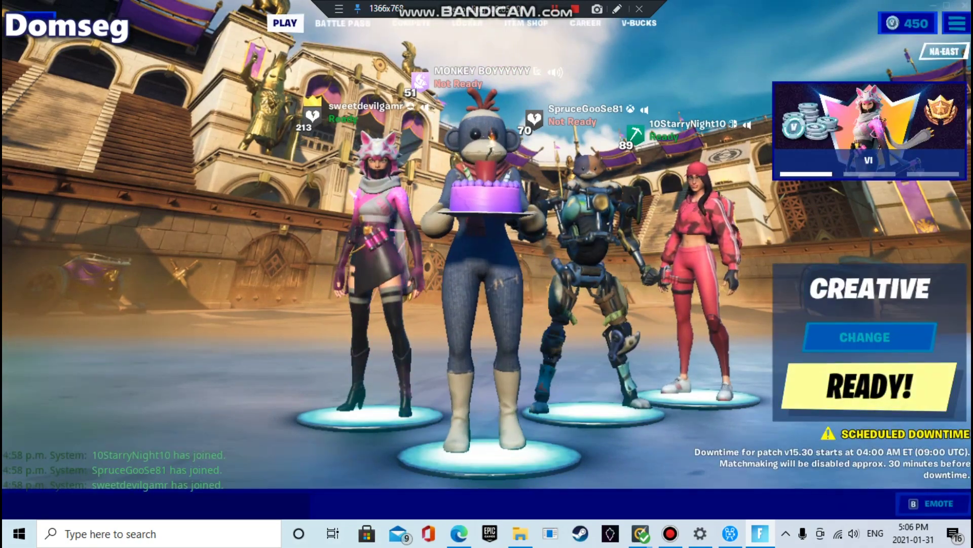
{"action": "key", "text": "b"}
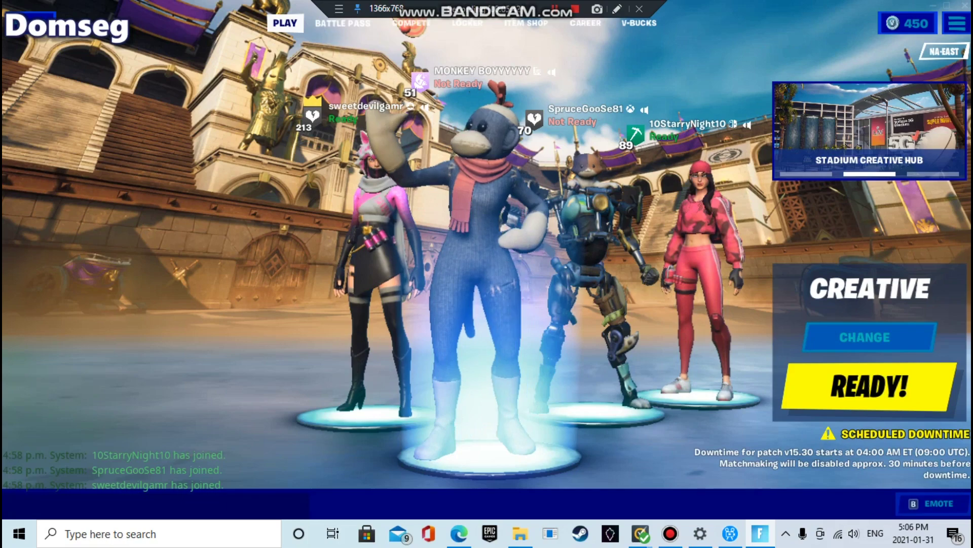
Step: Perform more lobby emotes from the second Emotes page, including Slow Clap
{"action": "key", "text": "b"}
{"action": "scroll", "coordinate": [583, 170], "scroll_direction": "down", "scroll_amount": 1}
{"action": "left_click", "coordinate": [587, 354]}
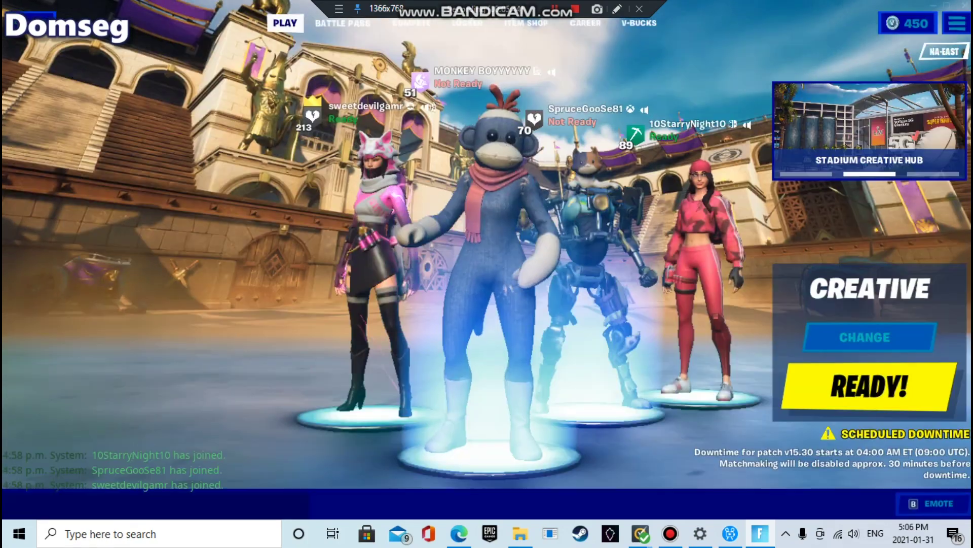
{"action": "left_click", "coordinate": [398, 169]}
{"action": "key", "text": "b"}
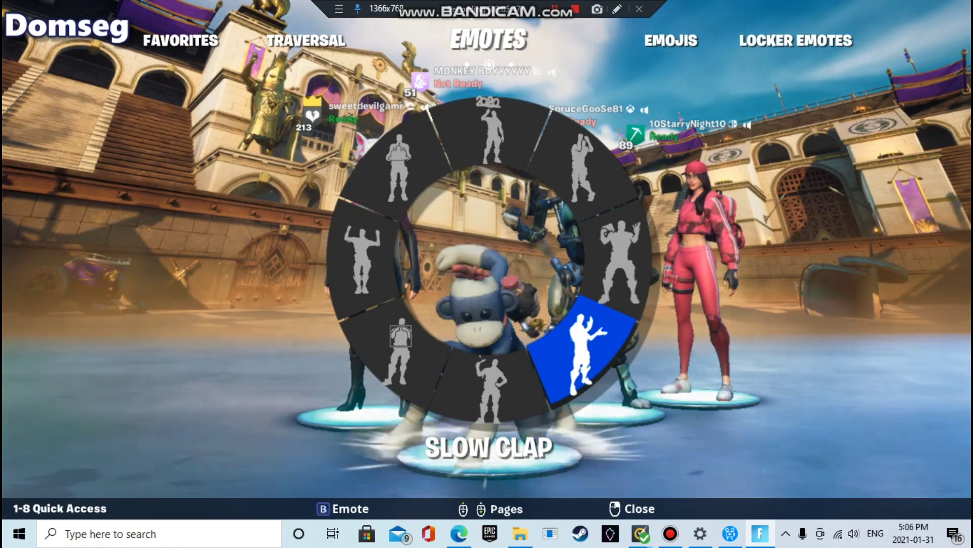
{"action": "key", "text": "Escape"}
{"action": "key", "text": "b"}
{"action": "left_click", "coordinate": [583, 350]}
{"action": "key", "text": "b"}
{"action": "key", "text": "Escape"}
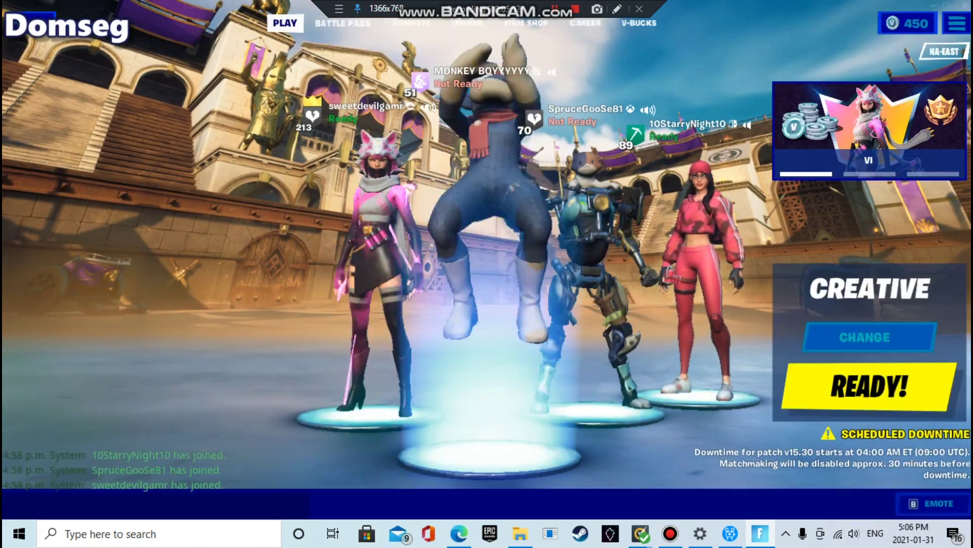
Step: Perform the Waterworks emote from the third Emotes page and browse back to the Traversal emotes
{"action": "key", "text": "b"}
{"action": "scroll", "coordinate": [487, 274], "scroll_direction": "down", "scroll_amount": 1}
{"action": "scroll", "coordinate": [486, 274], "scroll_direction": "up", "scroll_amount": 1}
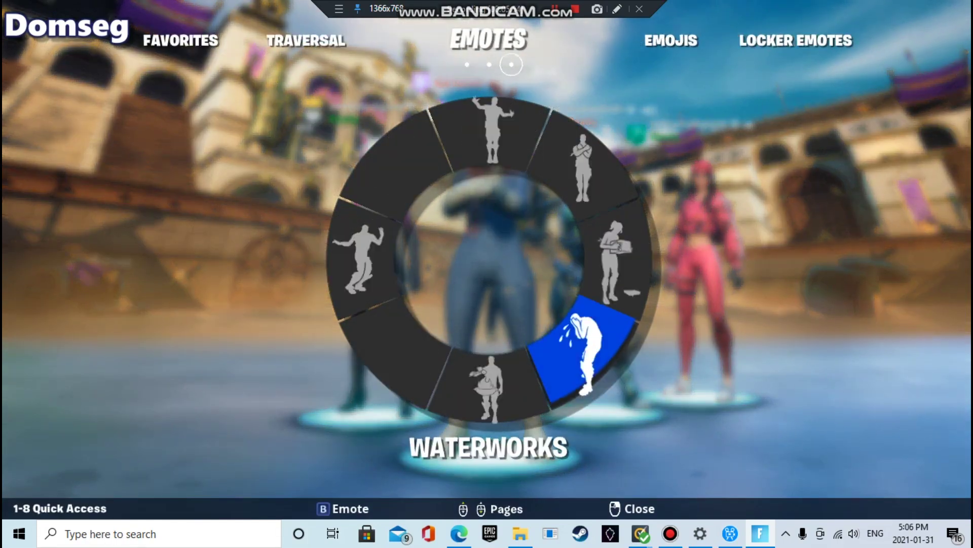
{"action": "left_click", "coordinate": [583, 349]}
{"action": "key", "text": "b"}
{"action": "scroll", "coordinate": [487, 273], "scroll_direction": "up", "scroll_amount": 3}
{"action": "left_click", "coordinate": [490, 133]}
{"action": "key", "text": "b"}
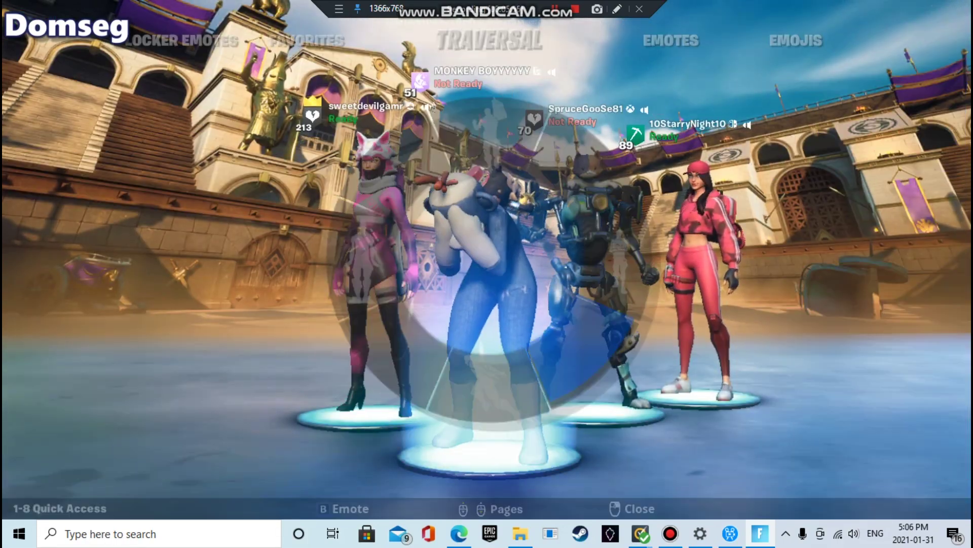
Step: Perform a run of additional emotes with the monkey character, changing between pages of the emote wheel
{"action": "scroll", "coordinate": [487, 274], "scroll_direction": "down", "scroll_amount": 1}
{"action": "key", "text": "b"}
{"action": "key", "text": "b"}
{"action": "key", "text": "b"}
{"action": "key", "text": "b"}
{"action": "key", "text": "b"}
{"action": "key", "text": "b"}
{"action": "scroll", "coordinate": [487, 274], "scroll_direction": "up", "scroll_amount": 1}
{"action": "key", "text": "b"}
{"action": "key", "text": "b"}
{"action": "scroll", "coordinate": [487, 274], "scroll_direction": "down", "scroll_amount": 1}
{"action": "key", "text": "b"}
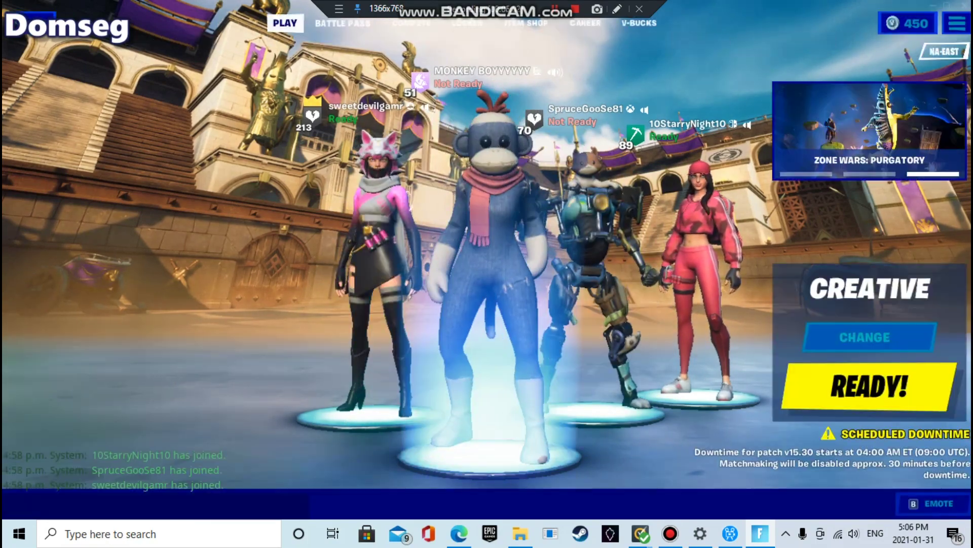
{"action": "key", "text": "b"}
{"action": "scroll", "coordinate": [487, 274], "scroll_direction": "up", "scroll_amount": 1}
{"action": "key", "text": "b"}
{"action": "key", "text": "b"}
{"action": "scroll", "coordinate": [486, 273], "scroll_direction": "down", "scroll_amount": 1}
{"action": "key", "text": "Escape"}
{"action": "key", "text": "b"}
{"action": "key", "text": "Escape"}
{"action": "key", "text": "b"}
{"action": "key", "text": "b"}
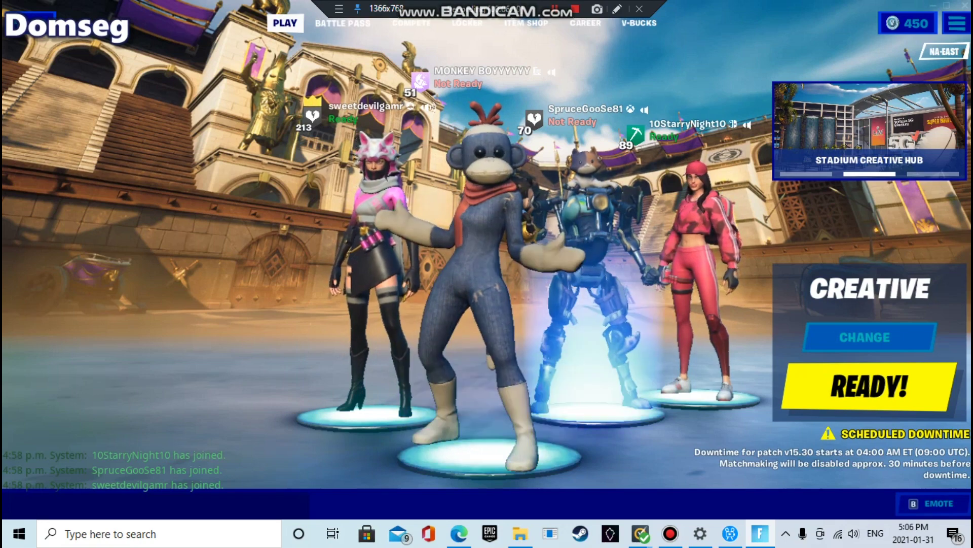
{"action": "key", "text": "b"}
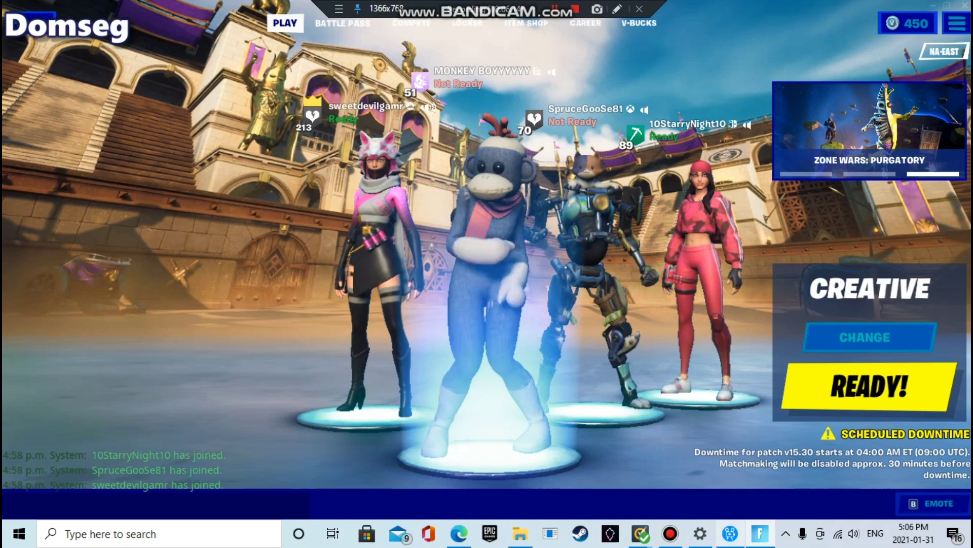
Step: Return to Movavi Video Editor and move the playhead to about 00:01:18 on the timeline
{"action": "mouse_move", "coordinate": [730, 533]}
{"action": "left_click", "coordinate": [730, 474]}
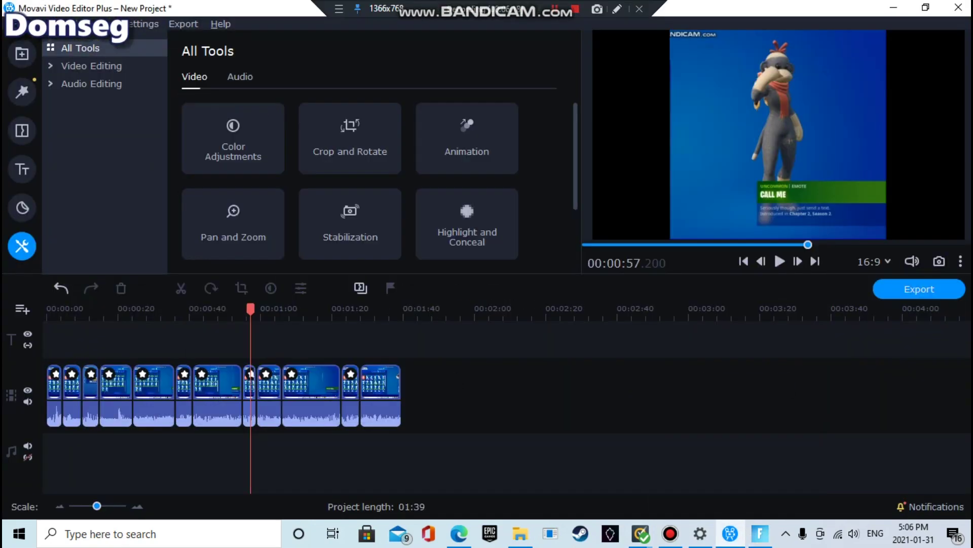
{"action": "left_click_drag", "start_coordinate": [300, 309], "coordinate": [325, 309]}
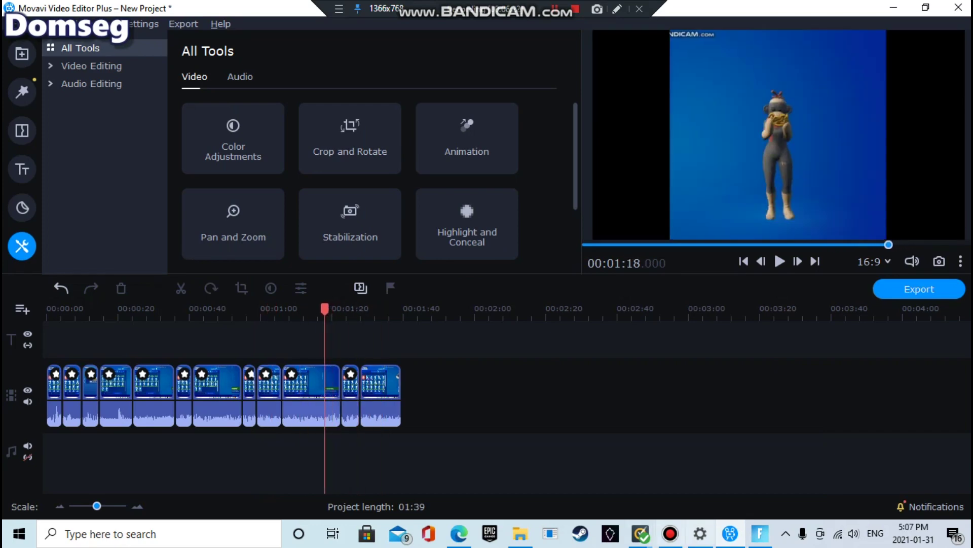
Step: Switch to Fortnite, view the equipped items in the Locker and return to the Play lobby
{"action": "left_click", "coordinate": [760, 534]}
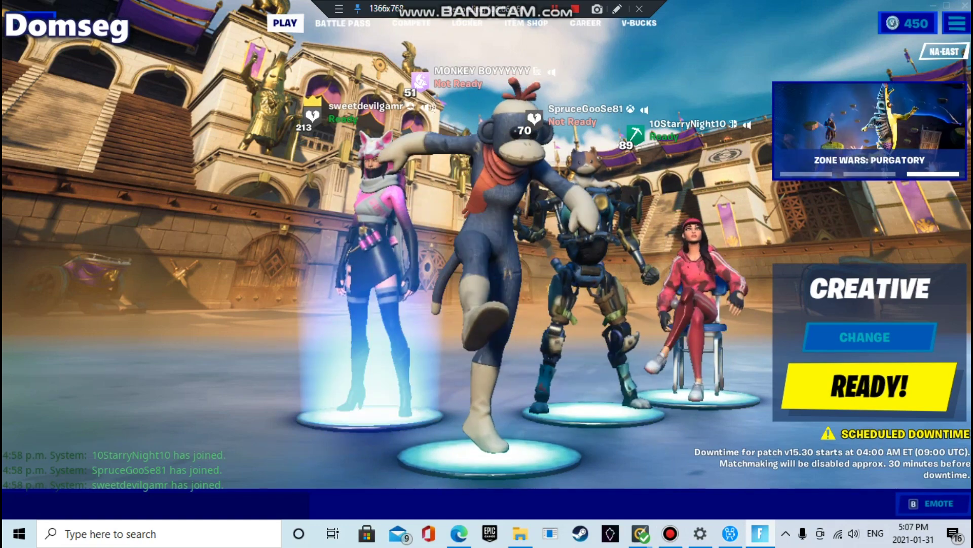
{"action": "left_click", "coordinate": [467, 23]}
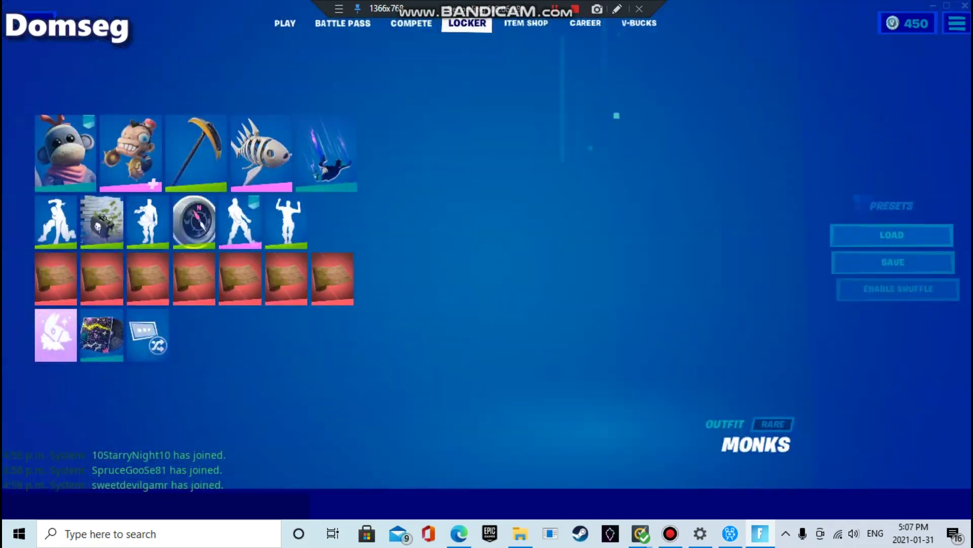
{"action": "left_click", "coordinate": [285, 23]}
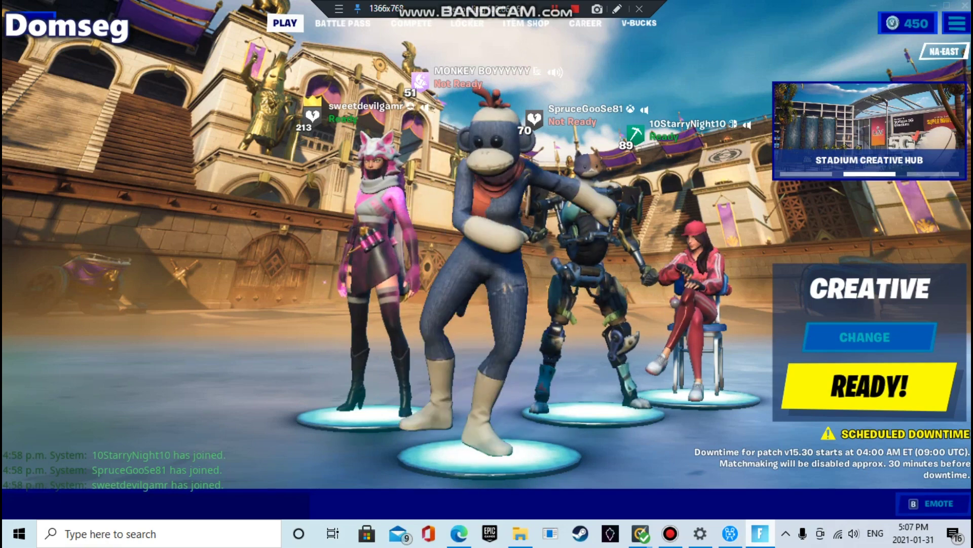
Step: Return to Movavi Video Editor and scrub the timeline back through about 00:00:51 to the earlier emote clips
{"action": "mouse_move", "coordinate": [730, 534]}
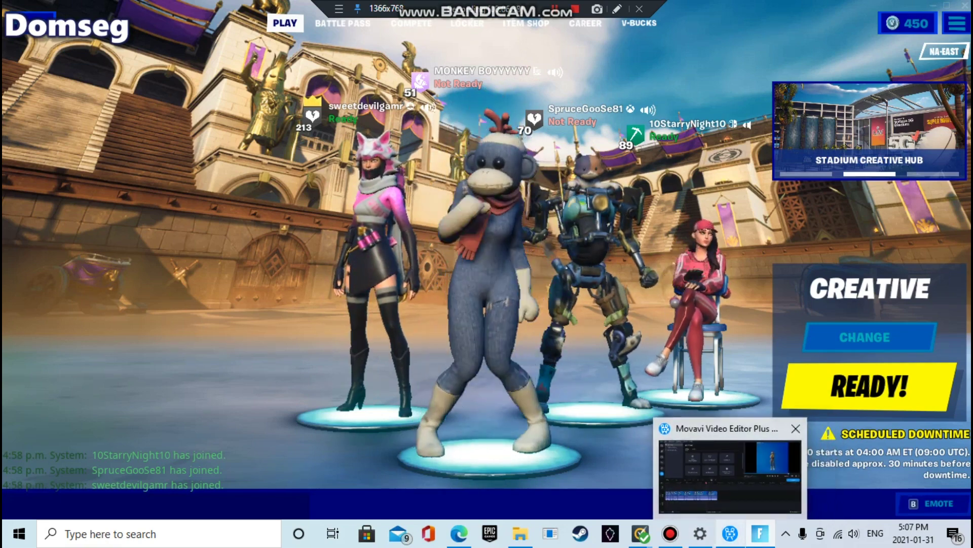
{"action": "left_click", "coordinate": [730, 534]}
{"action": "left_click_drag", "start_coordinate": [325, 309], "coordinate": [231, 308]}
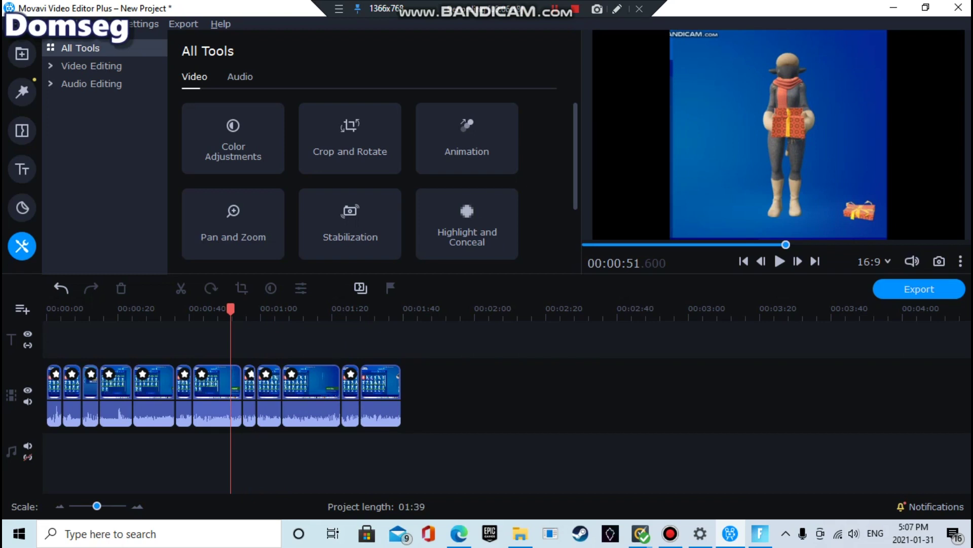
{"action": "left_click_drag", "start_coordinate": [231, 308], "coordinate": [140, 308]}
Step: Try moving the clip that starts at about 00:00:25 behind the short clip following it, and restore their original order
{"action": "left_click_drag", "start_coordinate": [153, 386], "coordinate": [176, 385]}
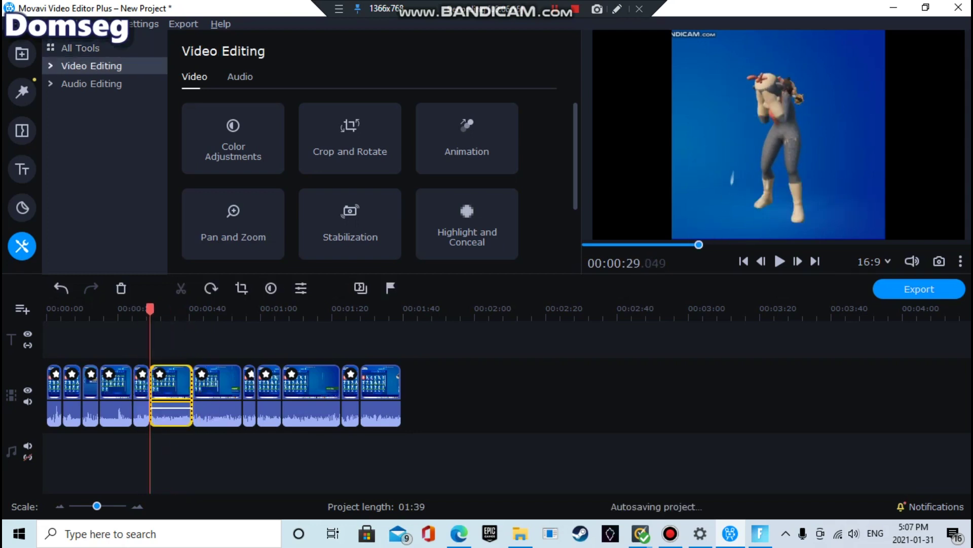
{"action": "left_click_drag", "start_coordinate": [149, 309], "coordinate": [129, 308]}
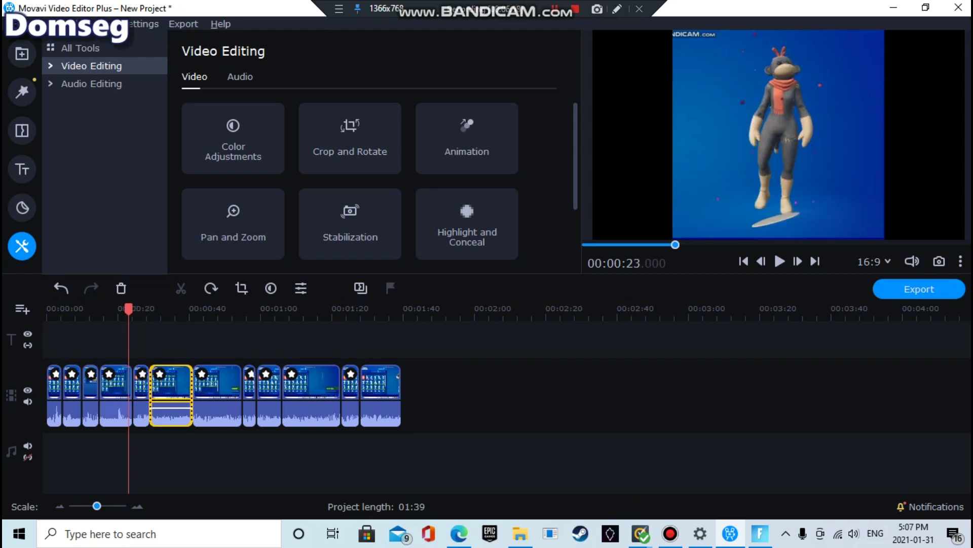
{"action": "left_click_drag", "start_coordinate": [140, 385], "coordinate": [184, 386]}
Step: Play the timeline from about 00:00:21, on the birthday cake emote clip
{"action": "left_click", "coordinate": [122, 310]}
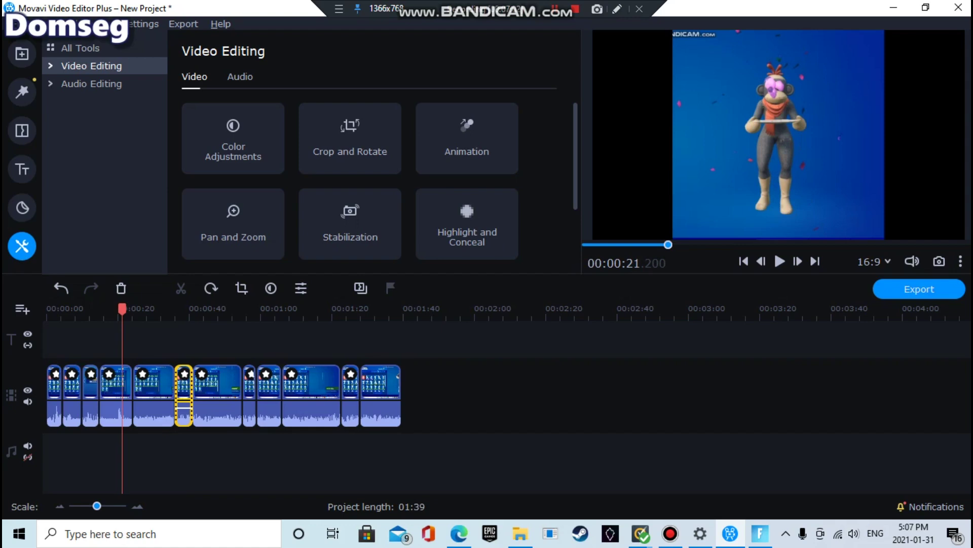
{"action": "key", "text": "space"}
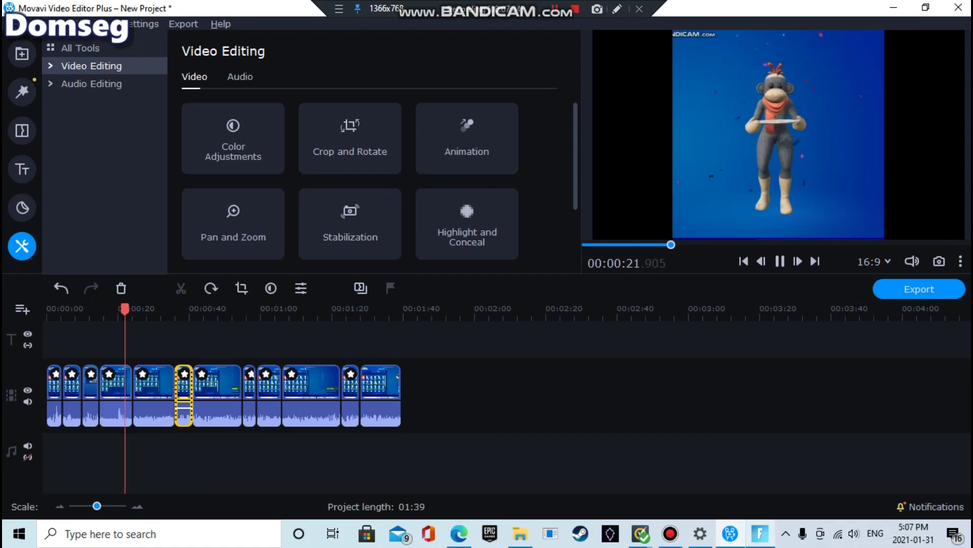
Step: Switch to Fortnite, view the options for the party member in the mech outfit and close them
{"action": "left_click", "coordinate": [760, 533]}
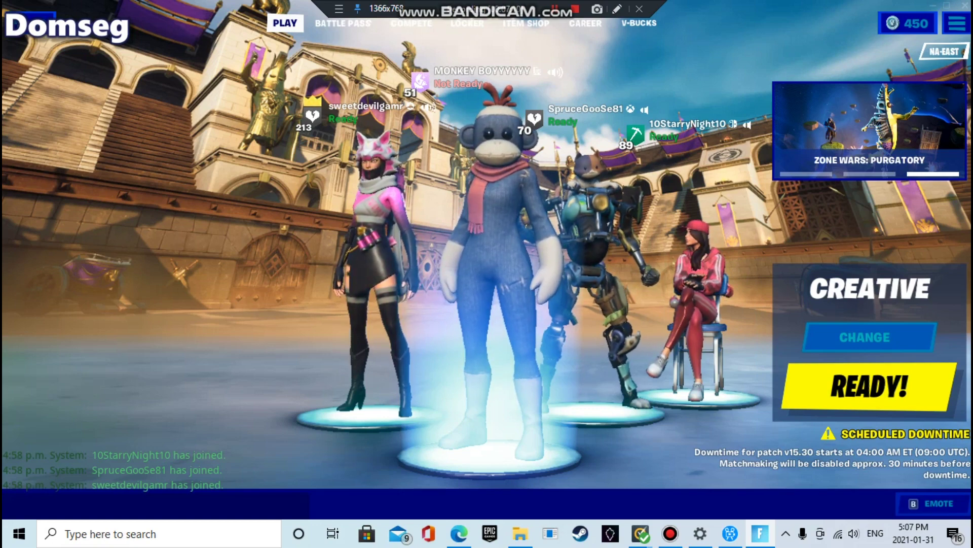
{"action": "left_click", "coordinate": [601, 294]}
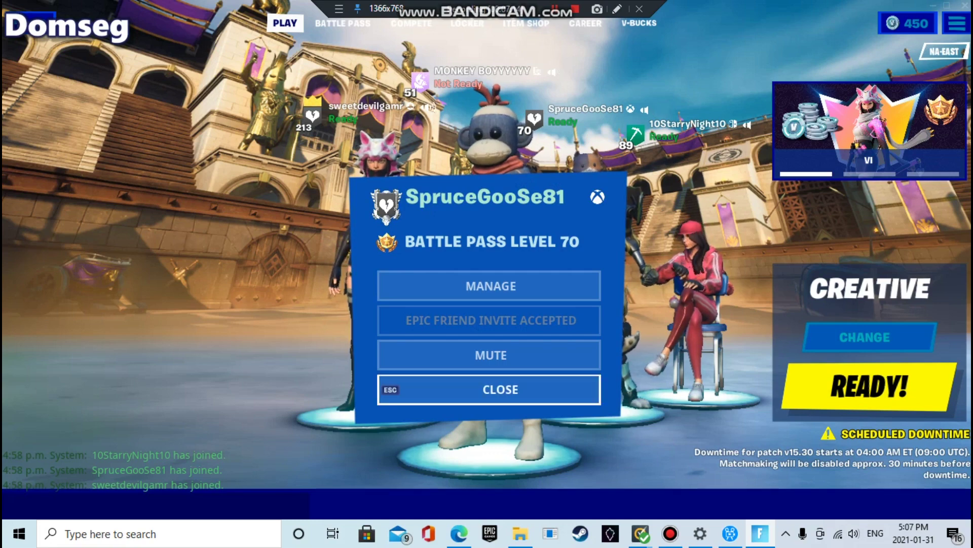
{"action": "key", "text": "Escape"}
Step: Set Notify Friends to Off in the social settings and close those settings
{"action": "key", "text": "Escape"}
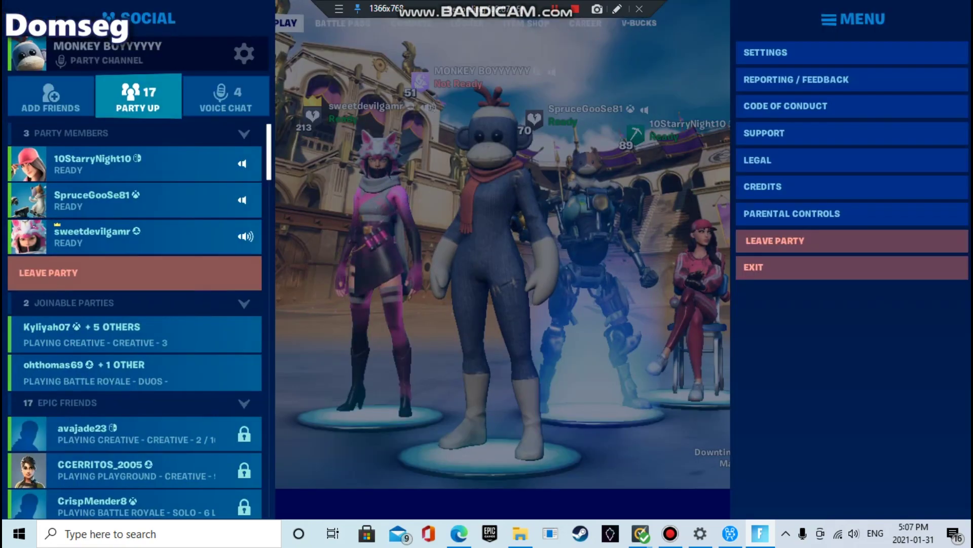
{"action": "left_click", "coordinate": [244, 54]}
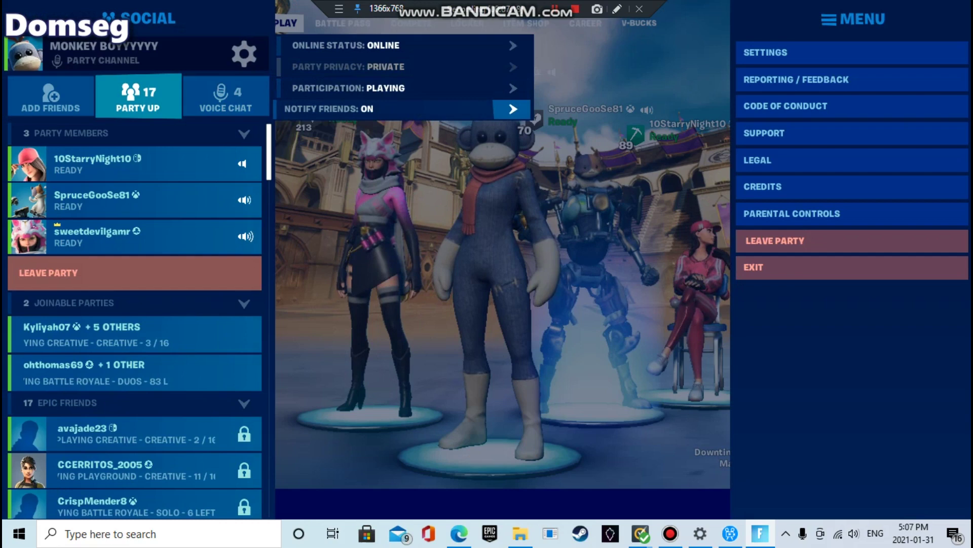
{"action": "left_click", "coordinate": [403, 109]}
{"action": "left_click", "coordinate": [403, 132]}
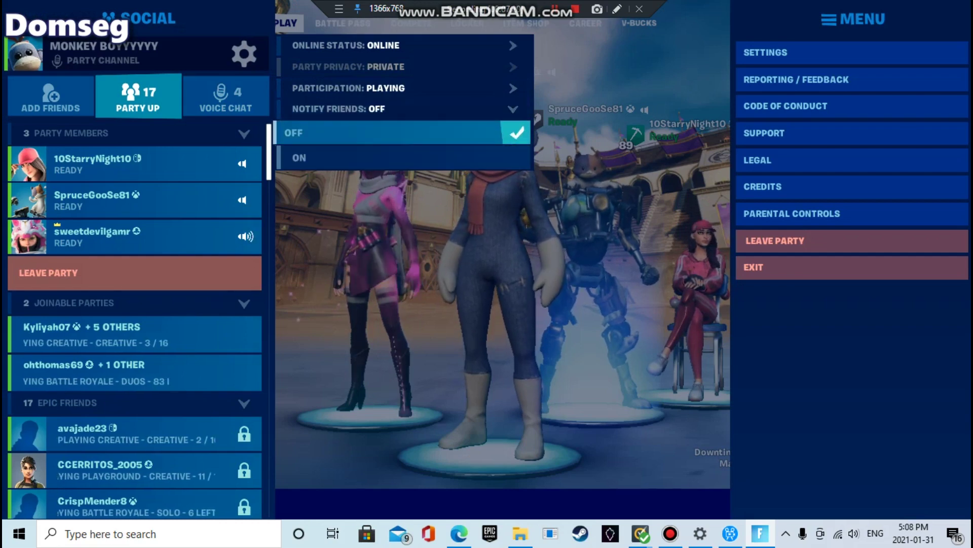
{"action": "key", "text": "Escape"}
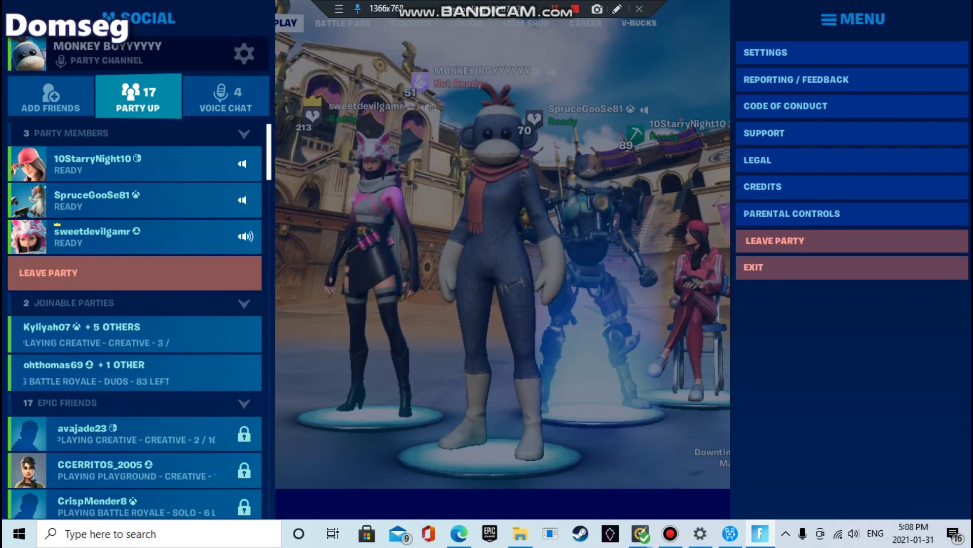
Step: Set Participation to Sitting Out in the social settings and close those settings
{"action": "key", "text": "Escape"}
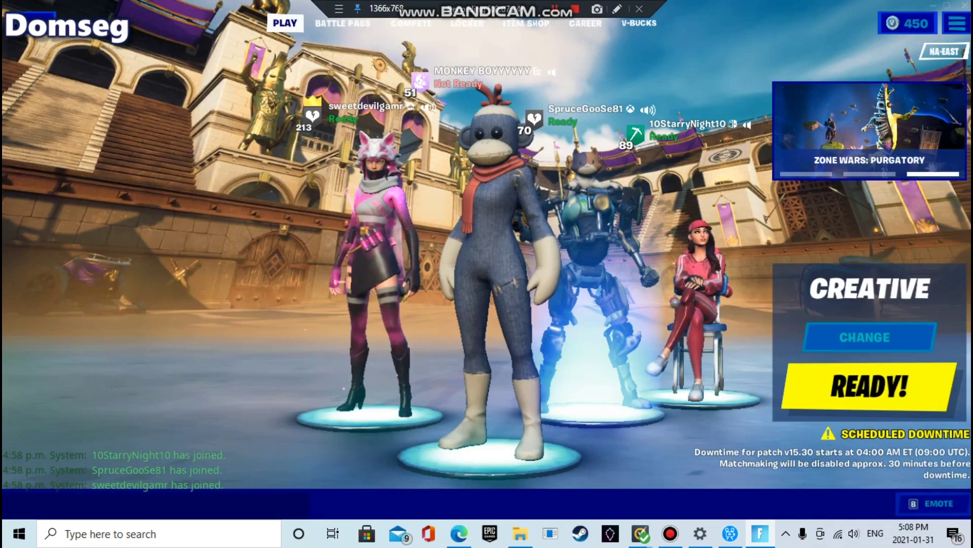
{"action": "key", "text": "Escape"}
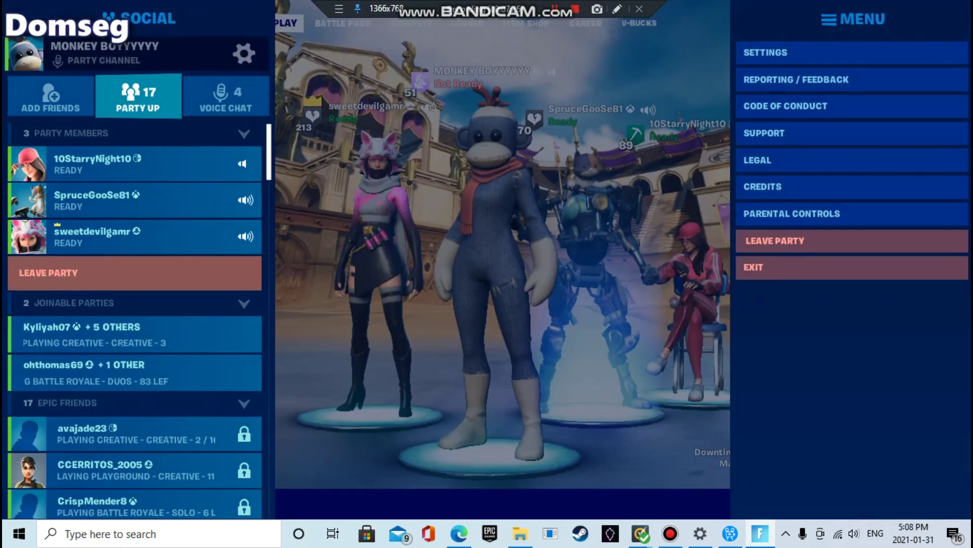
{"action": "left_click", "coordinate": [244, 54]}
{"action": "key", "text": "Return"}
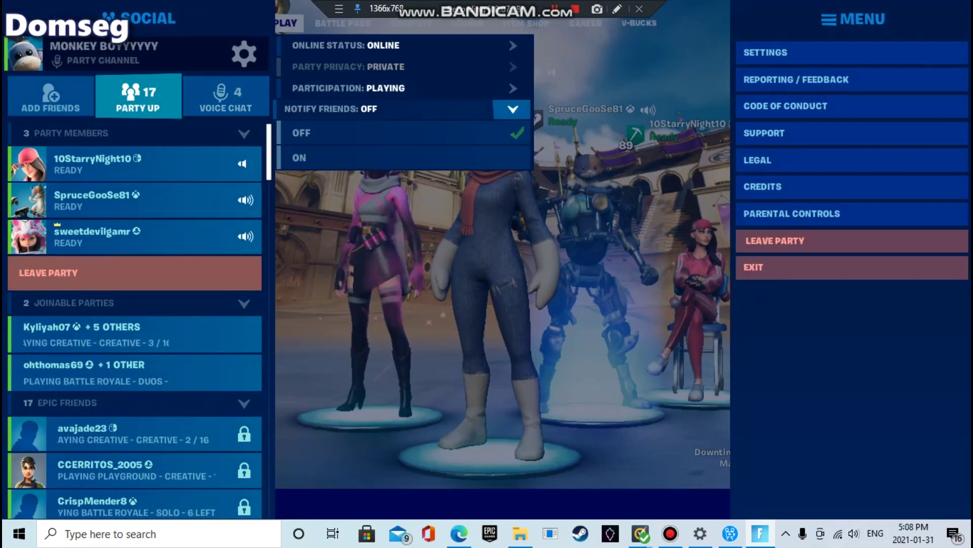
{"action": "key", "text": "Up"}
{"action": "key", "text": "Return"}
{"action": "key", "text": "Down"}
{"action": "key", "text": "Down"}
{"action": "key", "text": "Return"}
{"action": "key", "text": "Up"}
{"action": "key", "text": "Up"}
{"action": "key", "text": "Down"}
{"action": "key", "text": "Down"}
{"action": "key", "text": "Up"}
{"action": "key", "text": "Up"}
{"action": "key", "text": "Return"}
{"action": "key", "text": "Down"}
{"action": "key", "text": "Down"}
{"action": "key", "text": "Return"}
{"action": "key", "text": "Escape"}
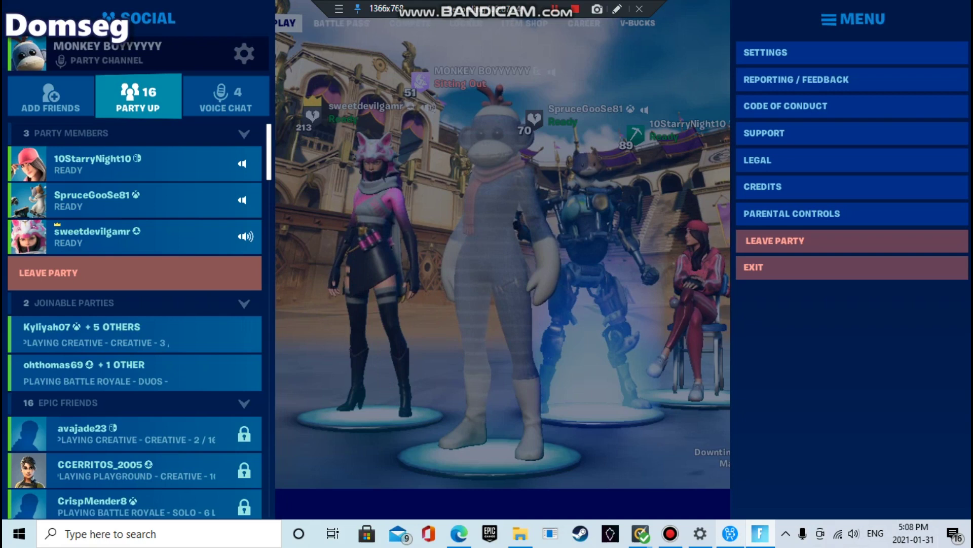
Step: Switch to Movavi and play the timeline from about 00:00:42 and again from about 00:00:26
{"action": "mouse_move", "coordinate": [730, 533]}
{"action": "left_click", "coordinate": [730, 534]}
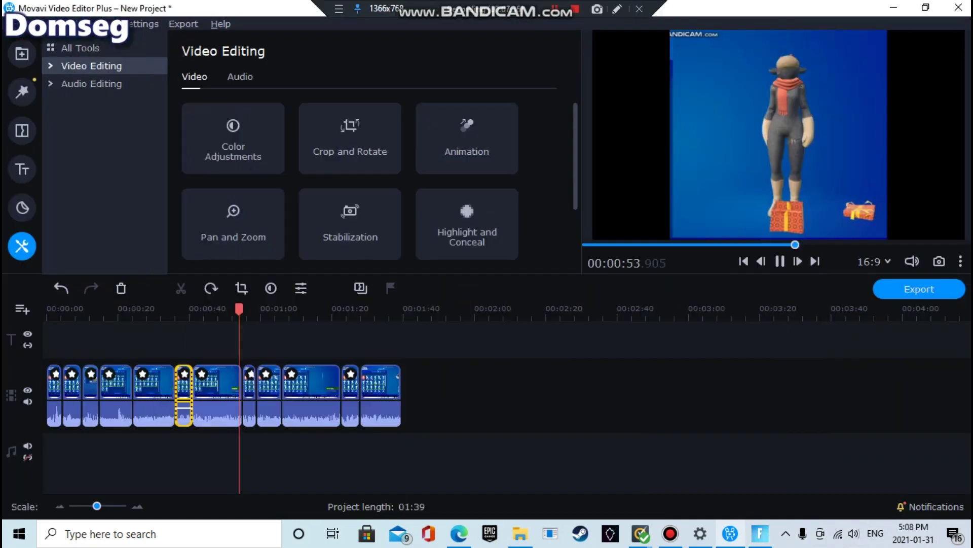
{"action": "left_click", "coordinate": [196, 310]}
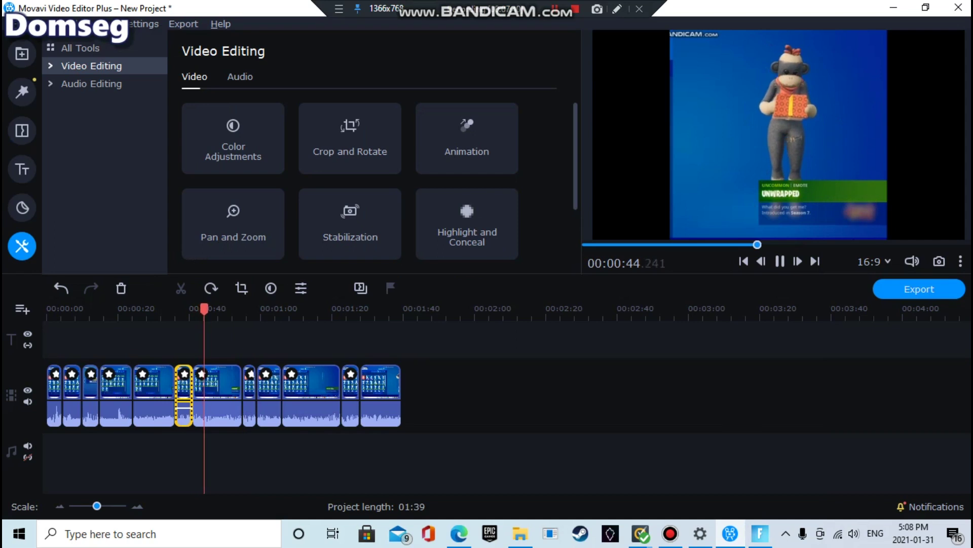
{"action": "left_click", "coordinate": [139, 310]}
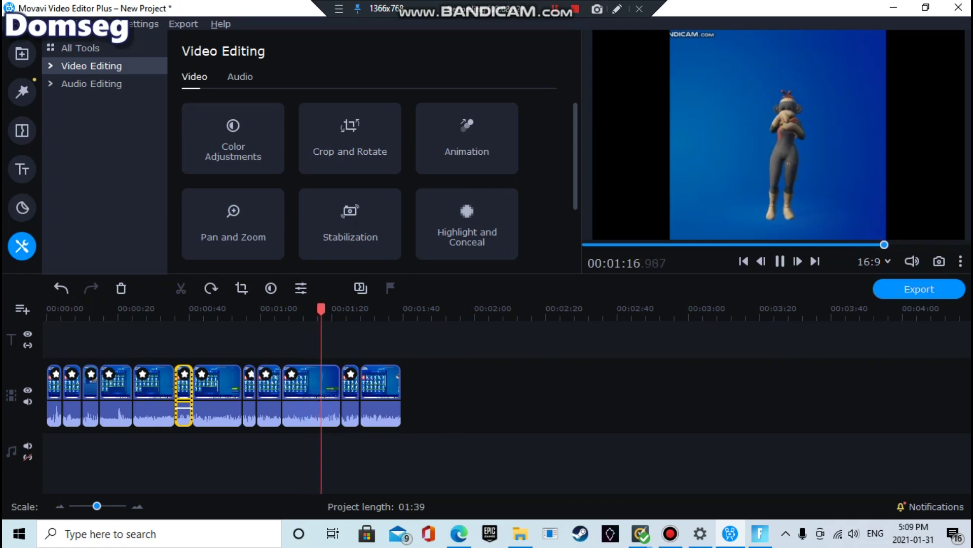
{"action": "mouse_move", "coordinate": [760, 532]}
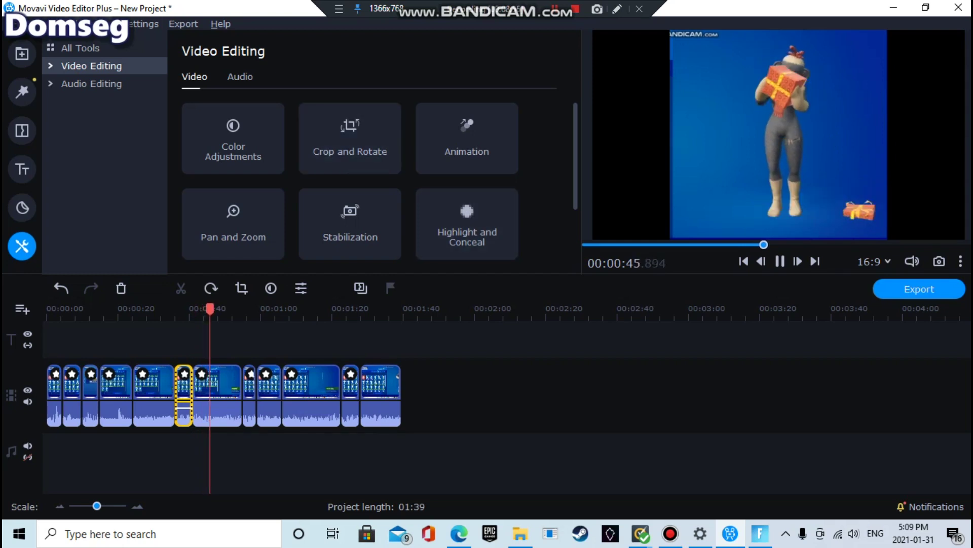
Step: Save the project in the Movavi Library folder as MONKEY BOY SUBSCRIBE
{"action": "left_click", "coordinate": [16, 24]}
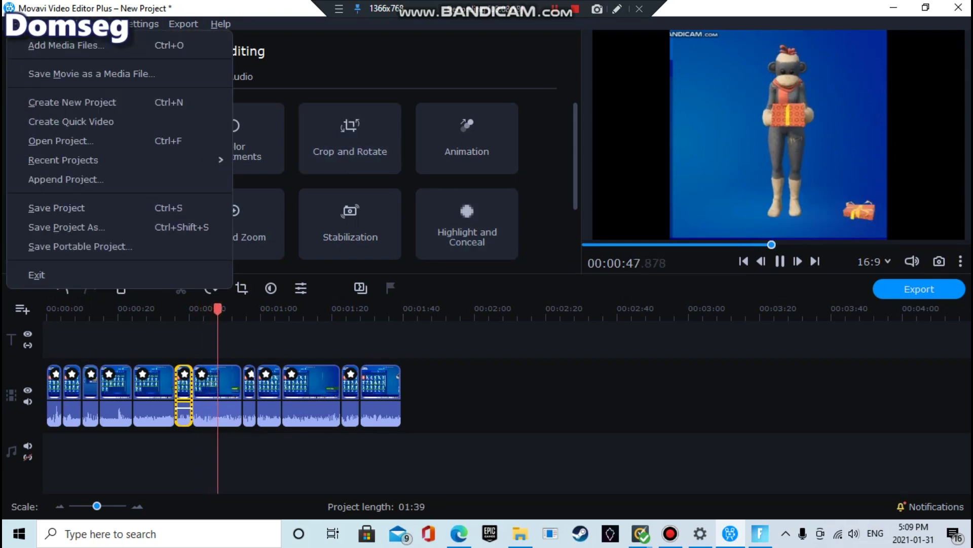
{"action": "key", "text": "Down"}
{"action": "key", "text": "Down"}
{"action": "key", "text": "Down"}
{"action": "key", "text": "Down"}
{"action": "key", "text": "Down"}
{"action": "key", "text": "Down"}
{"action": "key", "text": "Down"}
{"action": "key", "text": "Down"}
{"action": "key", "text": "Down"}
{"action": "key", "text": "Down"}
{"action": "key", "text": "Up"}
{"action": "key", "text": "Up"}
{"action": "key", "text": "Down"}
{"action": "key", "text": "Escape"}
{"action": "key", "text": "ctrl+s"}
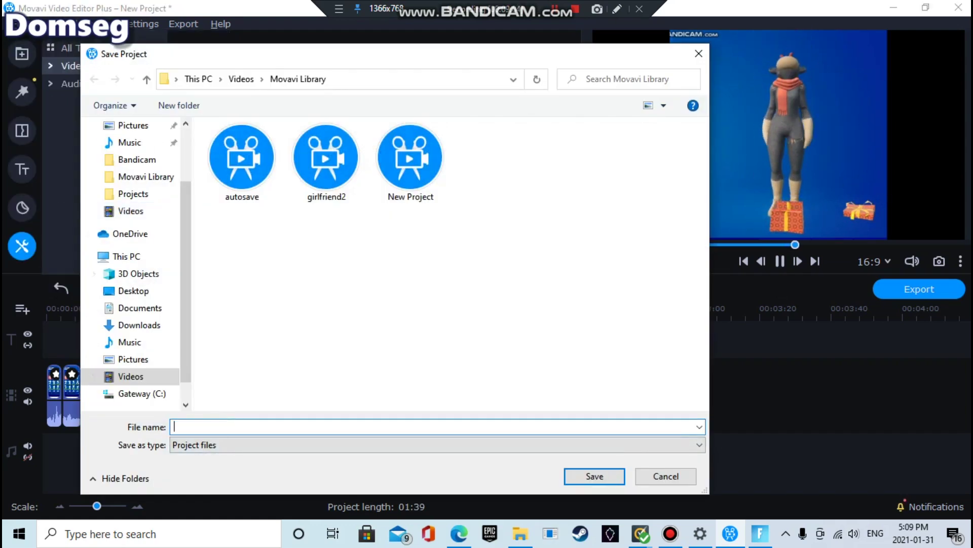
{"action": "type", "text": "MONKEY"}
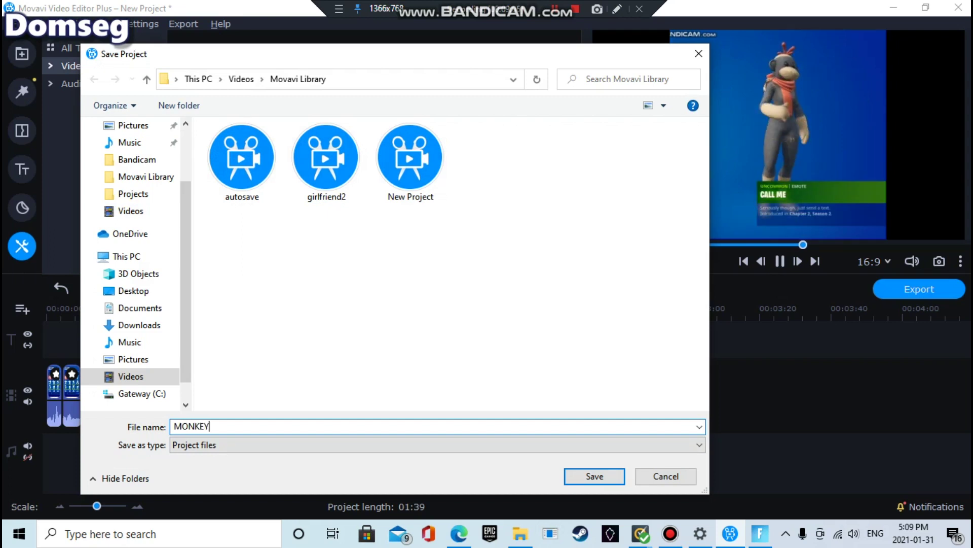
{"action": "type", "text": " BOY SUBSCRIBE"}
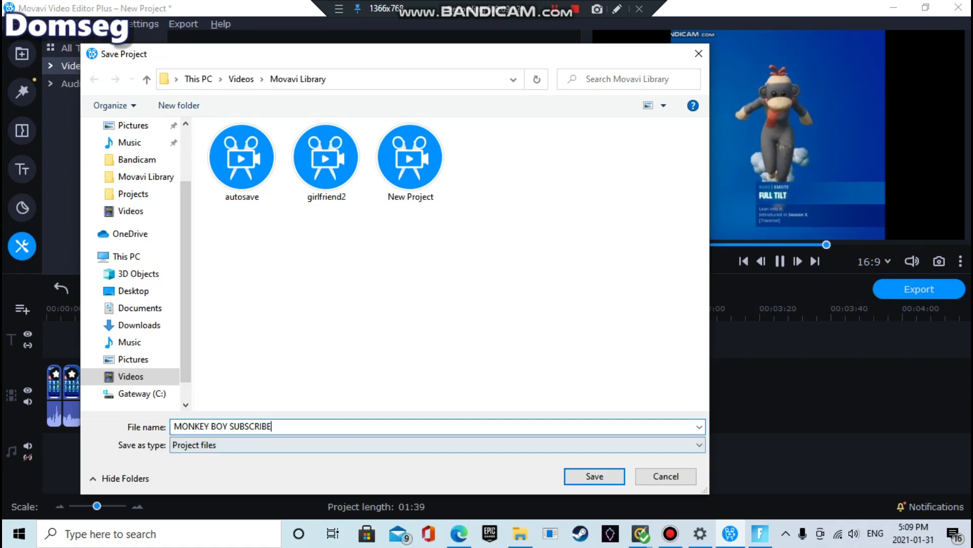
{"action": "key", "text": "Return"}
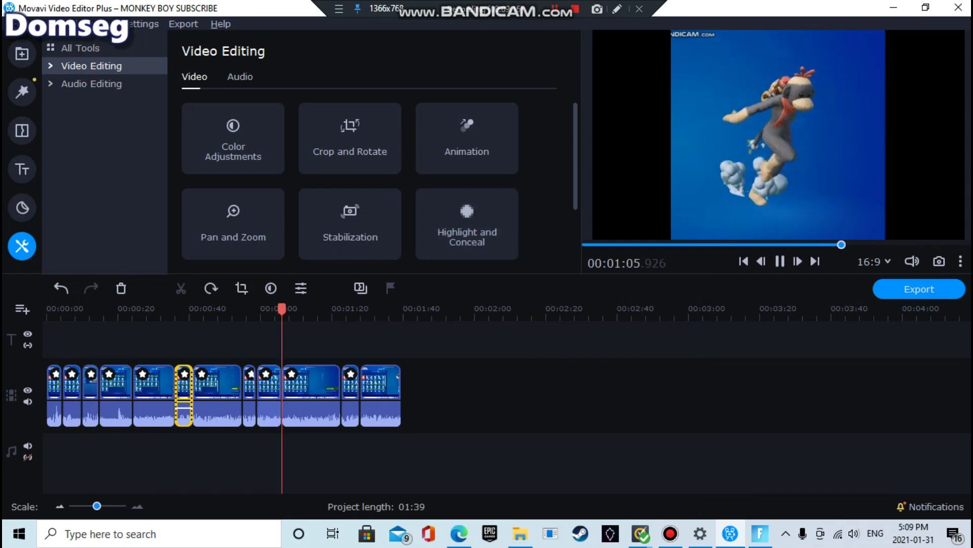
Step: Select all clips on the timeline and delete them
{"action": "left_click", "coordinate": [80, 48]}
{"action": "left_click", "coordinate": [22, 92]}
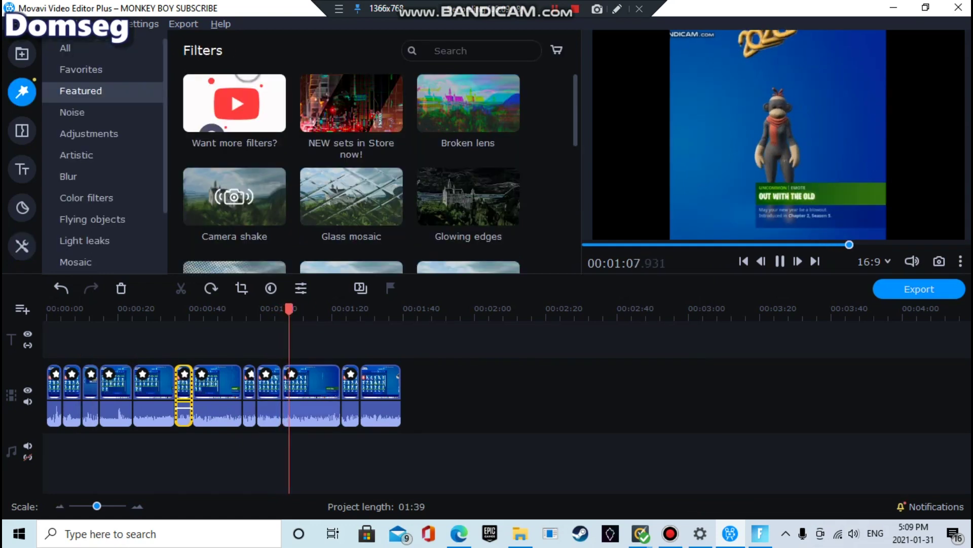
{"action": "left_click_drag", "start_coordinate": [419, 373], "coordinate": [44, 400]}
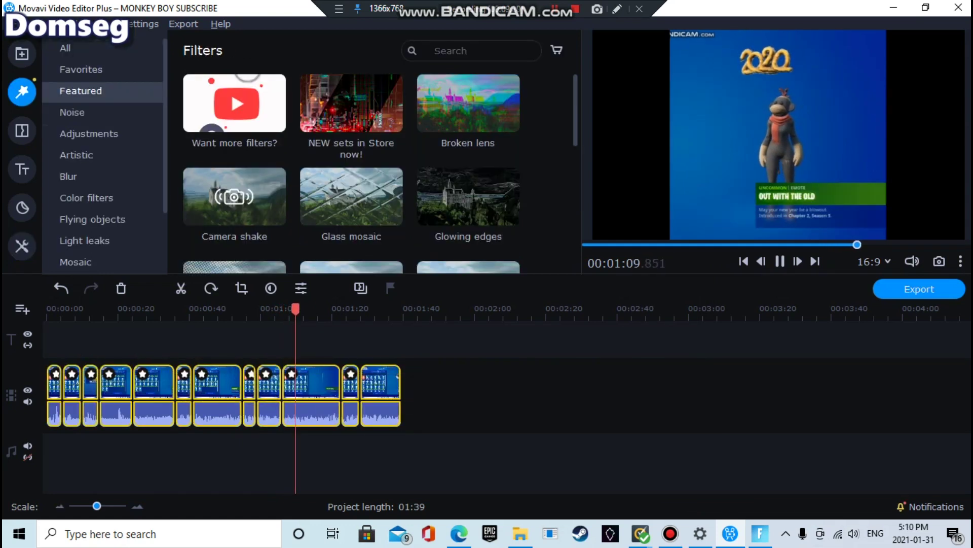
{"action": "right_click", "coordinate": [117, 383]}
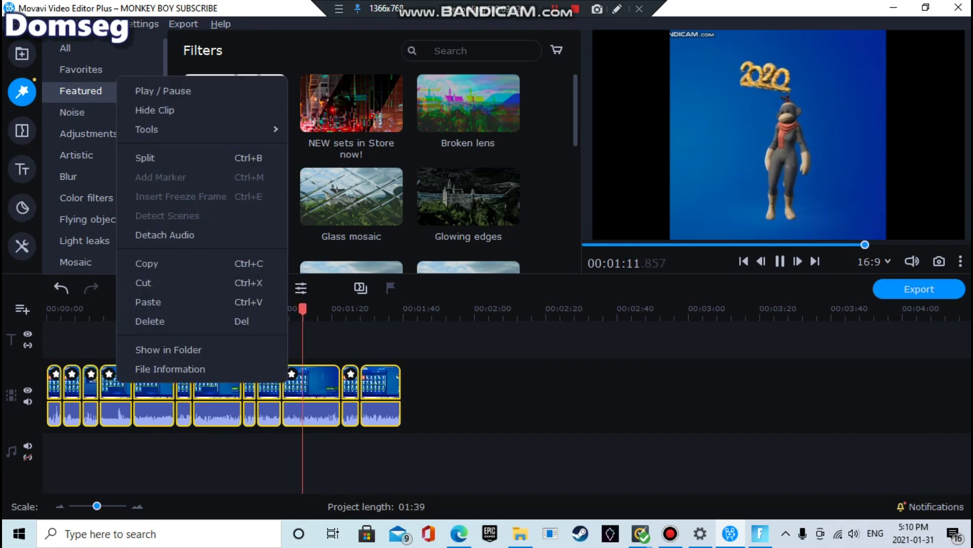
{"action": "left_click", "coordinate": [421, 399]}
{"action": "left_click_drag", "start_coordinate": [421, 400], "coordinate": [43, 350]}
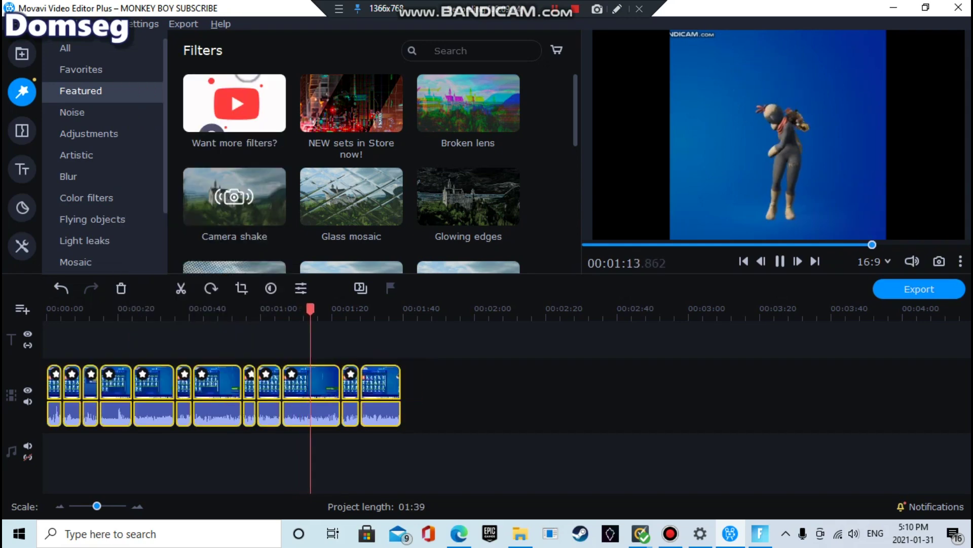
{"action": "right_click", "coordinate": [154, 380]}
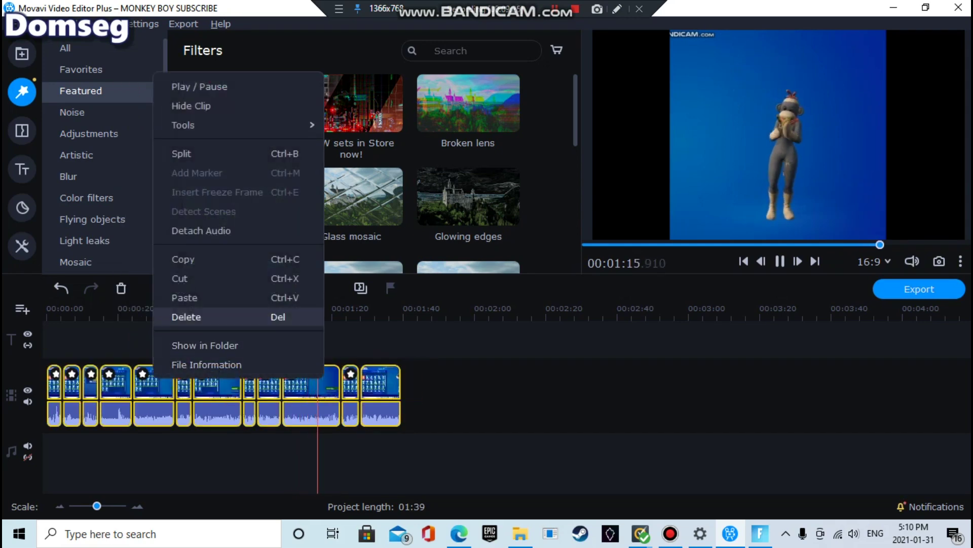
{"action": "left_click", "coordinate": [182, 317]}
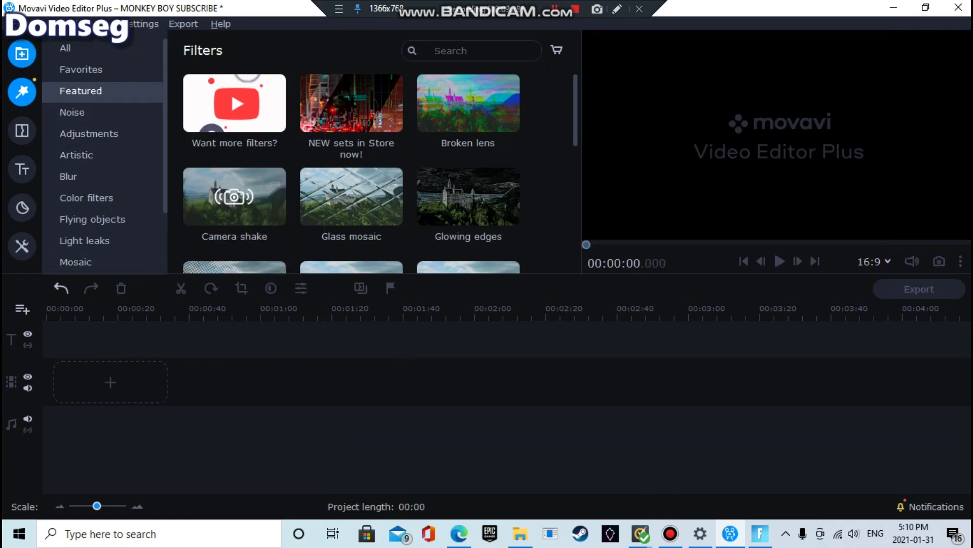
Step: Place the bandicam 16-24-11-834.mp4 clip on the main video track and 16-29-59-109.mp4 on the overlay track, starting at 00:00:00
{"action": "left_click", "coordinate": [22, 54]}
{"action": "left_click", "coordinate": [82, 70]}
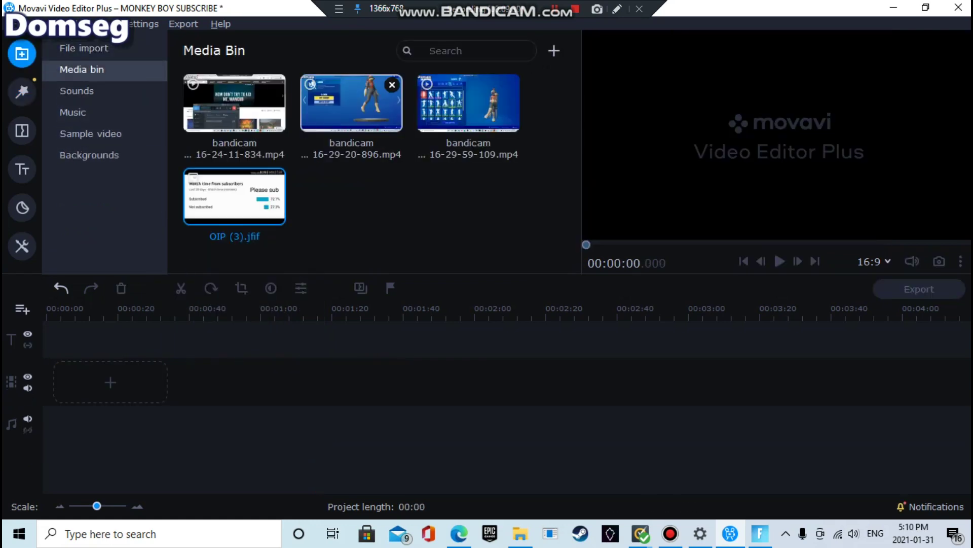
{"action": "left_click_drag", "start_coordinate": [459, 102], "coordinate": [39, 338]}
{"action": "left_click_drag", "start_coordinate": [238, 104], "coordinate": [127, 380]}
{"action": "left_click", "coordinate": [548, 386]}
{"action": "left_click_drag", "start_coordinate": [330, 381], "coordinate": [110, 347]}
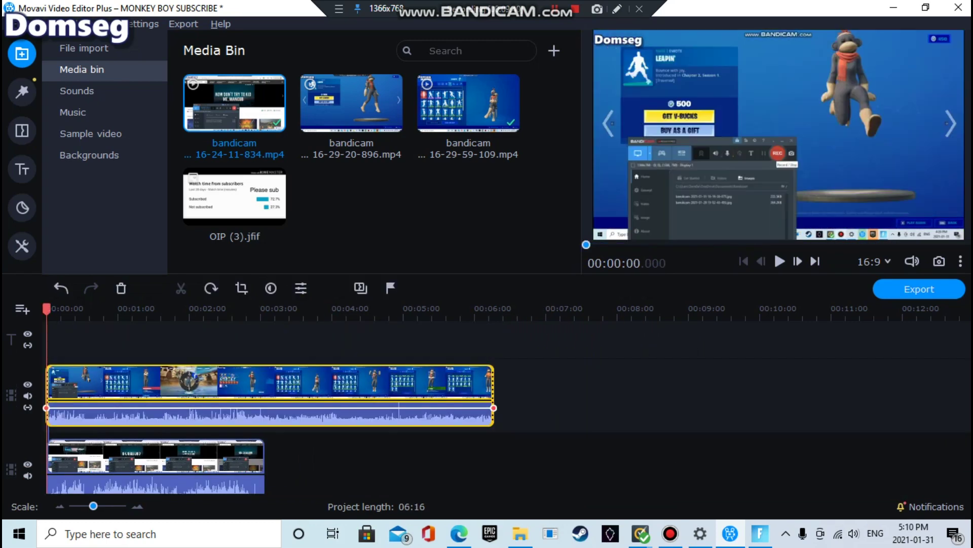
Step: Play the two stacked clips from the beginning and around 00:01:55, dismissing the Bandicam purchase message, and return the playhead near the start
{"action": "left_click", "coordinate": [779, 261]}
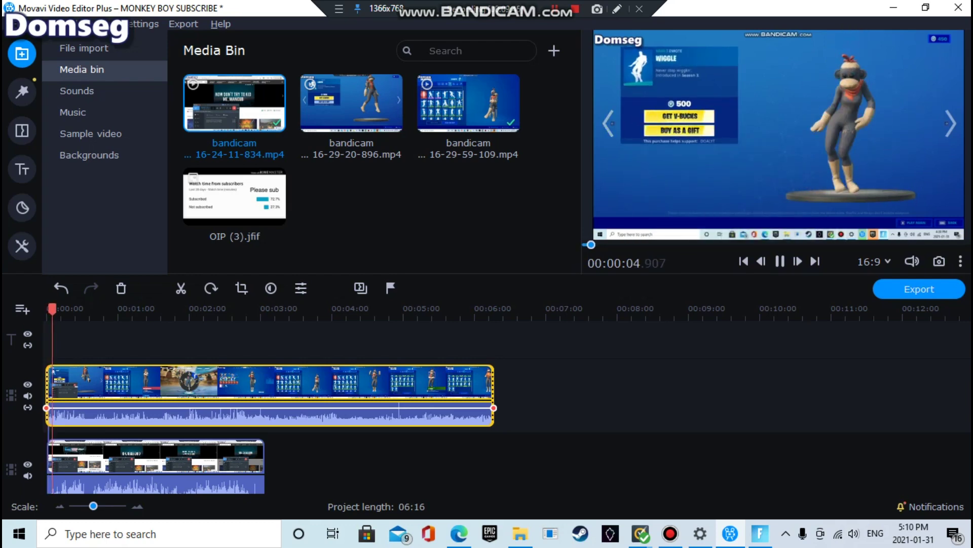
{"action": "left_click", "coordinate": [183, 485]}
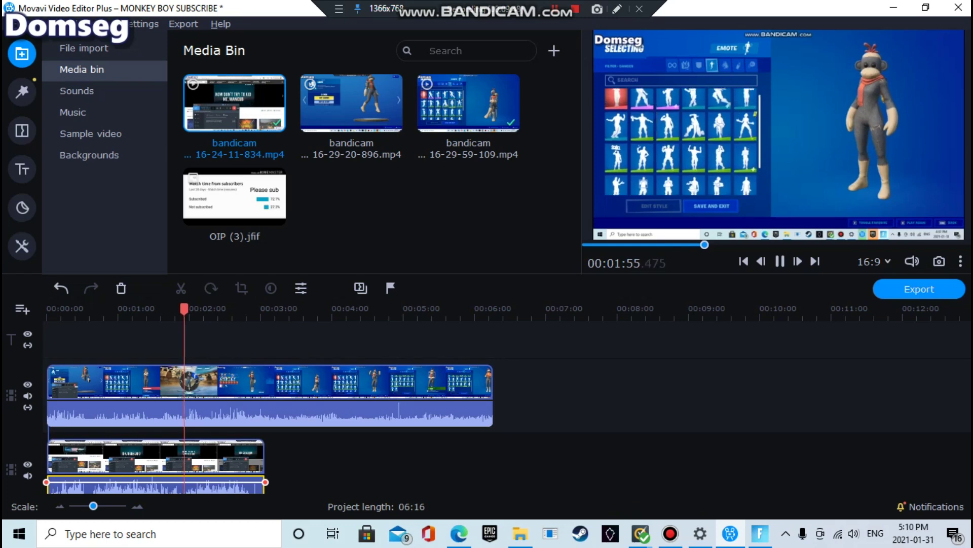
{"action": "left_click", "coordinate": [53, 485]}
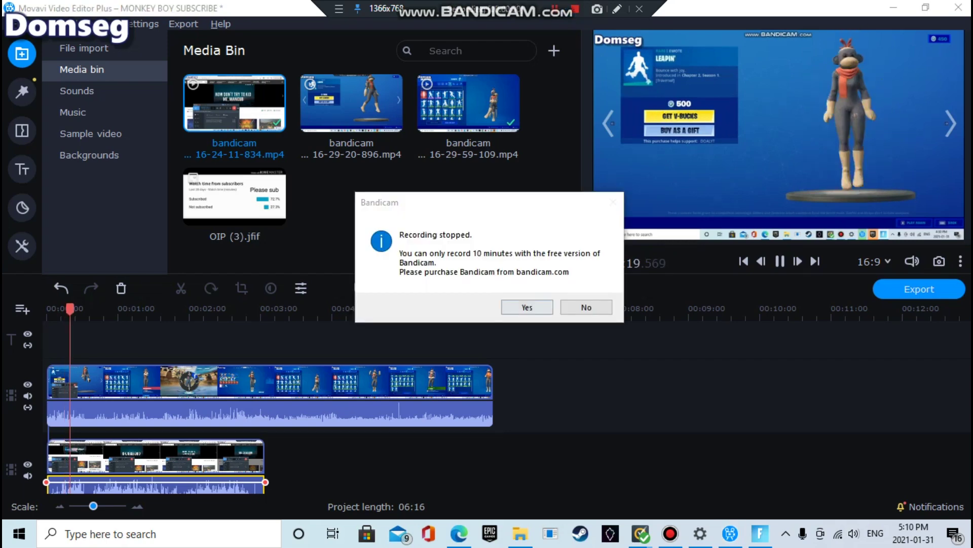
{"action": "left_click", "coordinate": [587, 307]}
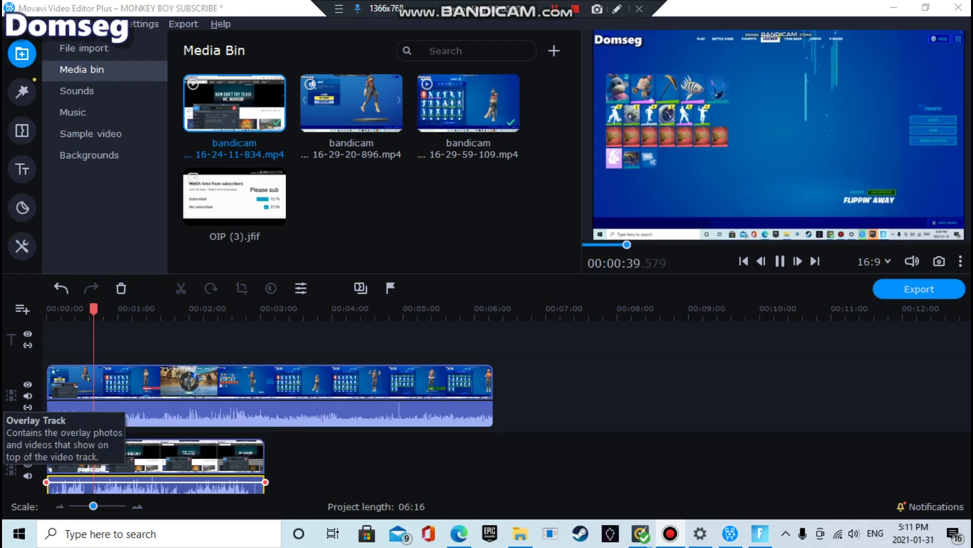
{"action": "left_click", "coordinate": [48, 309]}
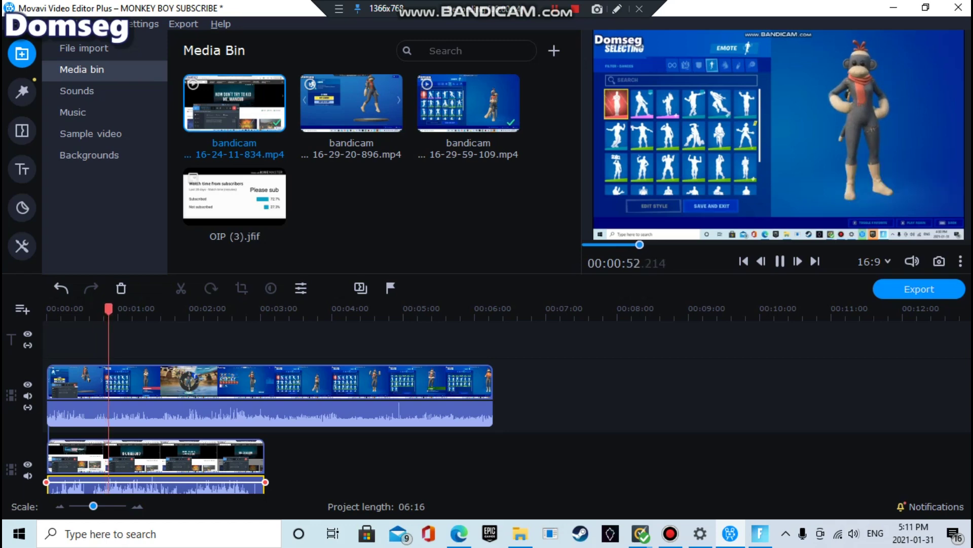
{"action": "left_click_drag", "start_coordinate": [110, 309], "coordinate": [47, 309]}
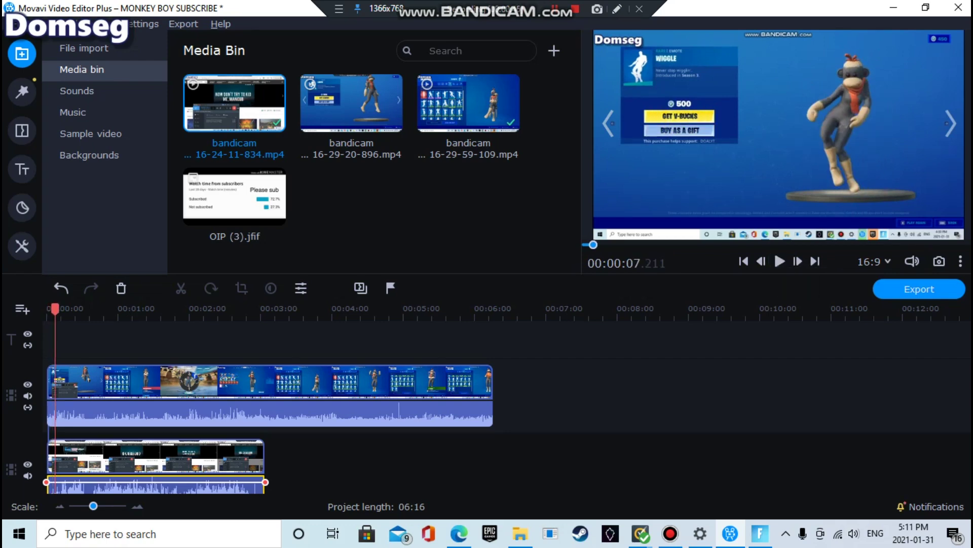
Step: Split the overlay clip at about 00:00:04.4, during the Wiggle emote
{"action": "mouse_move", "coordinate": [93, 505]}
{"action": "left_mouse_down"}
{"action": "mouse_move", "coordinate": [116, 505]}
{"action": "mouse_move", "coordinate": [108, 506]}
{"action": "left_mouse_up"}
{"action": "left_click", "coordinate": [156, 310]}
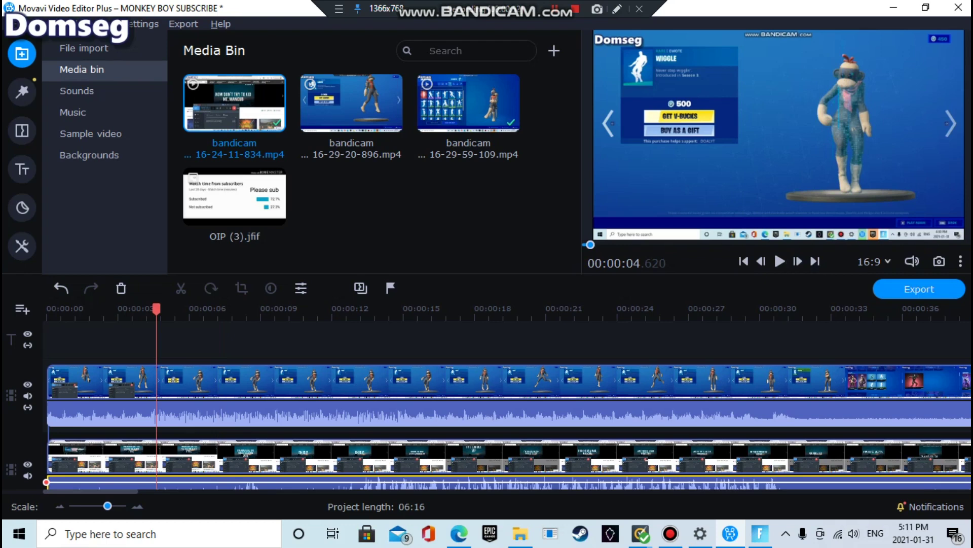
{"action": "left_click", "coordinate": [190, 386]}
{"action": "left_click", "coordinate": [151, 380]}
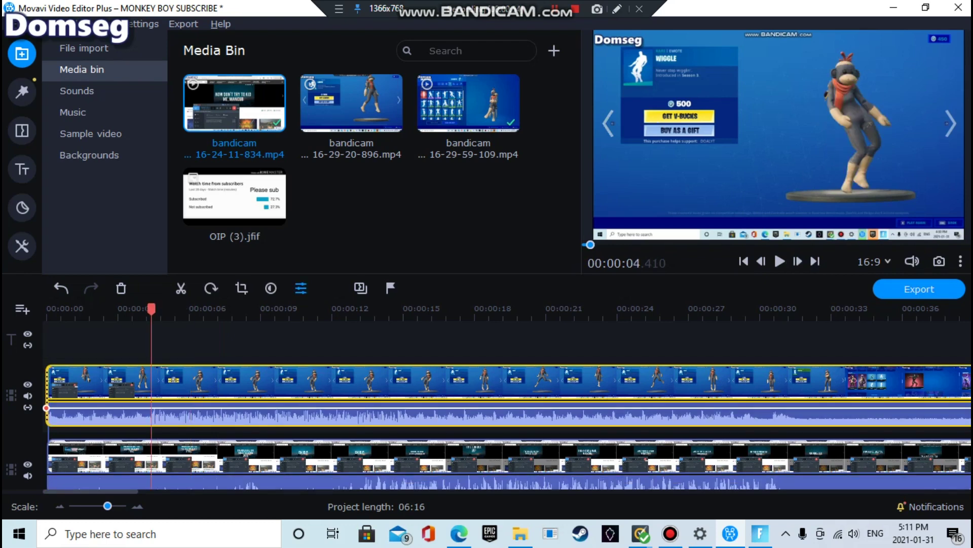
{"action": "right_click", "coordinate": [166, 375]}
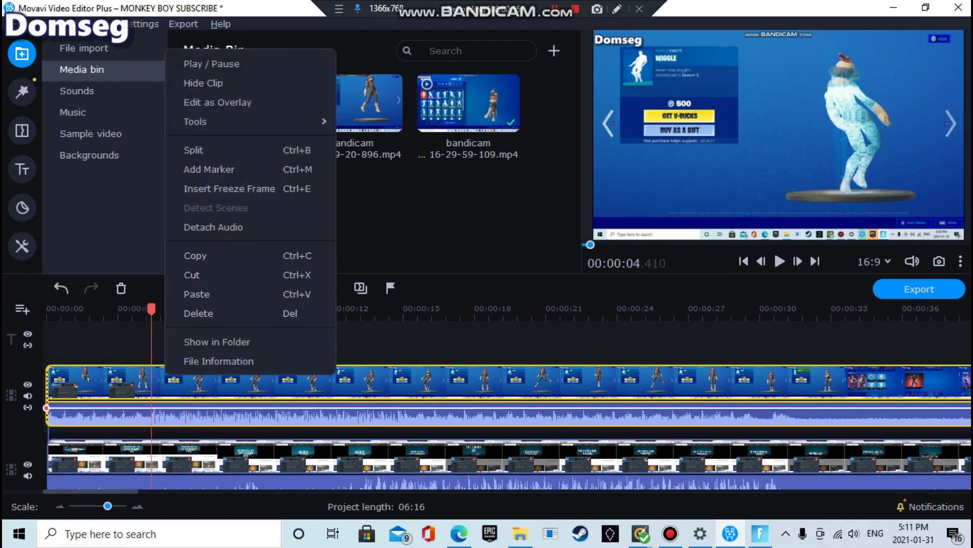
{"action": "left_click", "coordinate": [203, 149]}
Step: Delete the short first segment of the overlay clip and move the remaining part to the start of the timeline
{"action": "right_click", "coordinate": [119, 371]}
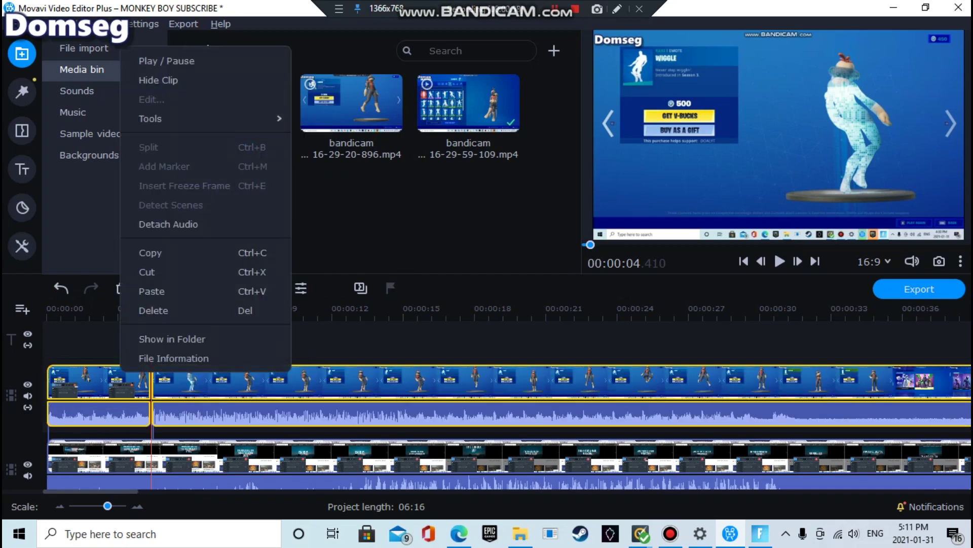
{"action": "left_click", "coordinate": [108, 347]}
{"action": "right_click", "coordinate": [103, 381]}
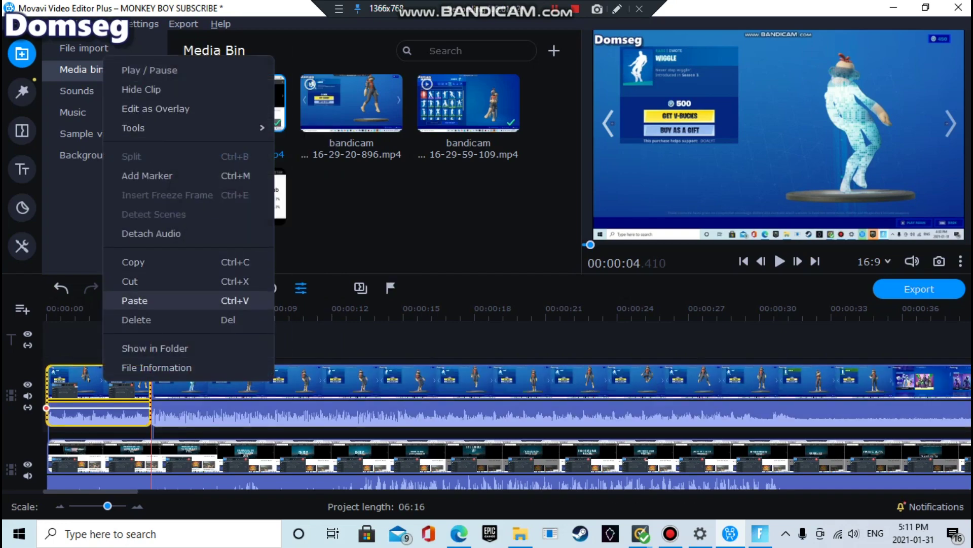
{"action": "left_click", "coordinate": [137, 319]}
{"action": "left_click_drag", "start_coordinate": [199, 382], "coordinate": [93, 383]}
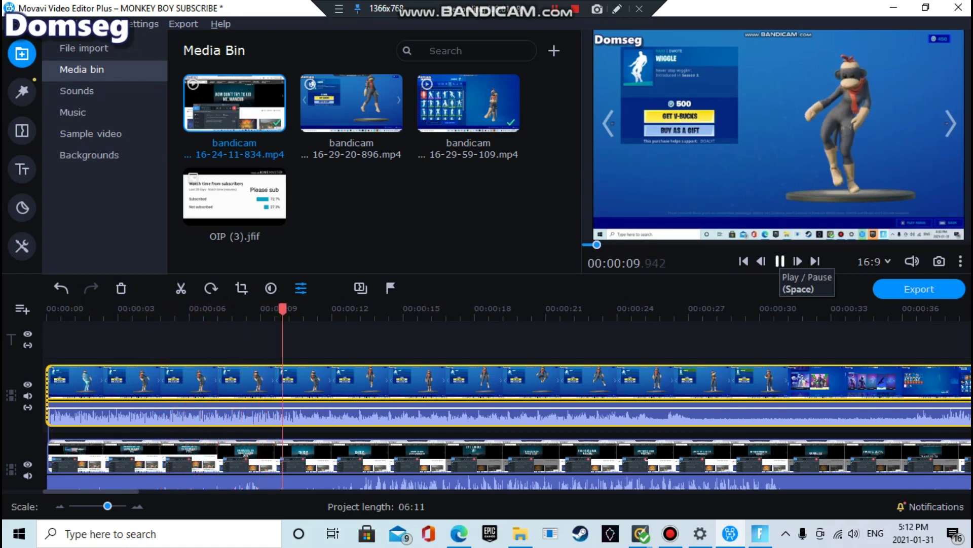
Step: Split the overlay clip at about 00:00:10.56, at the end of the Wiggle emote just before Leapin' starts
{"action": "left_click", "coordinate": [780, 261]}
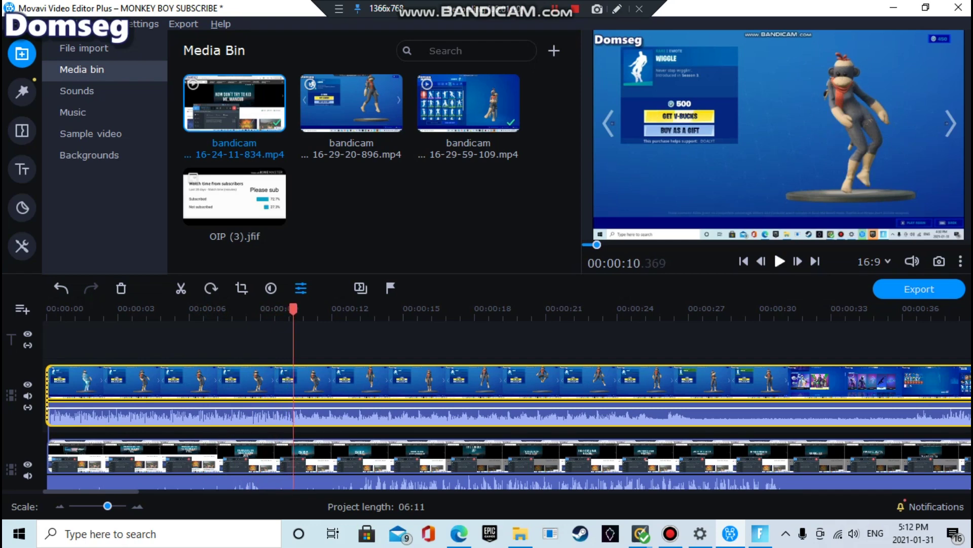
{"action": "left_click", "coordinate": [780, 261]}
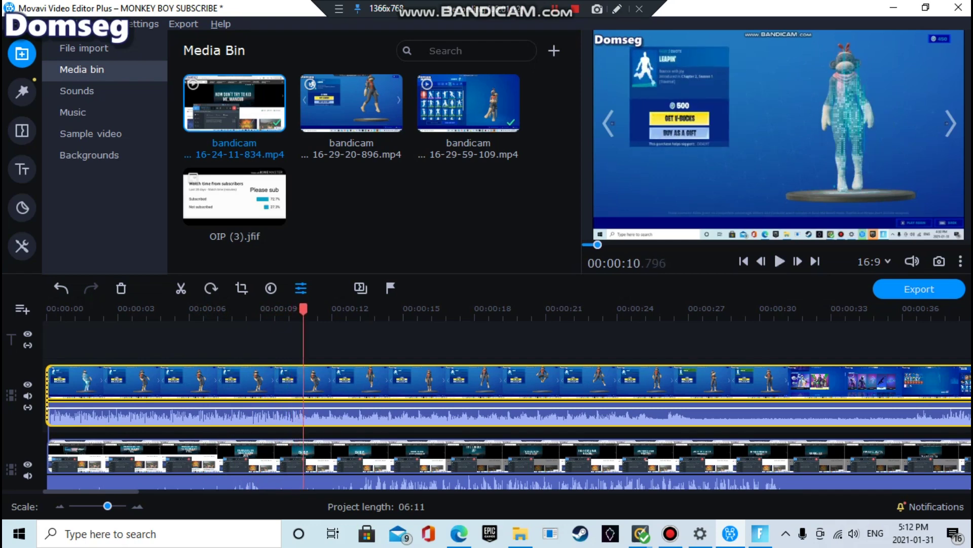
{"action": "left_click_drag", "start_coordinate": [302, 309], "coordinate": [297, 309]}
{"action": "key", "text": "Right"}
{"action": "key", "text": "Right"}
{"action": "key", "text": "Right"}
{"action": "key", "text": "Right"}
{"action": "key", "text": "Right"}
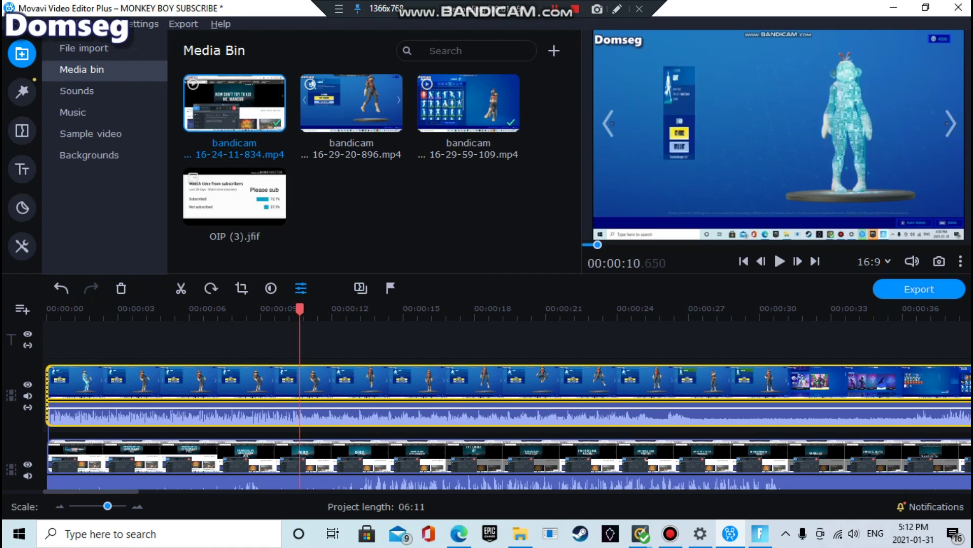
{"action": "key", "text": "Left"}
{"action": "key", "text": "Left"}
{"action": "key", "text": "Left"}
{"action": "right_click", "coordinate": [294, 377]}
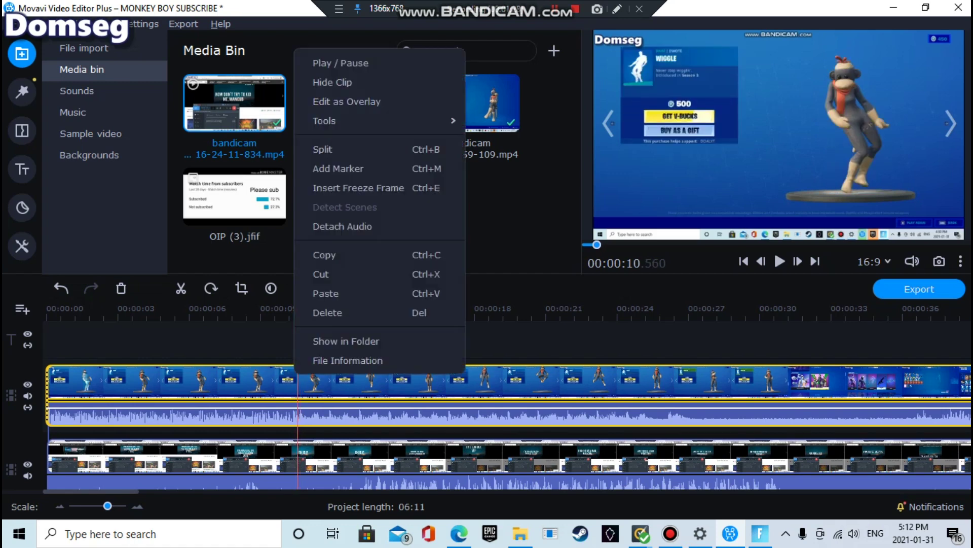
{"action": "left_click", "coordinate": [314, 149]}
Step: Play the second overlay segment from the split through the Leapin' emote to the start of Lock It Up at about 00:00:25.7
{"action": "left_click_drag", "start_coordinate": [297, 309], "coordinate": [373, 309]}
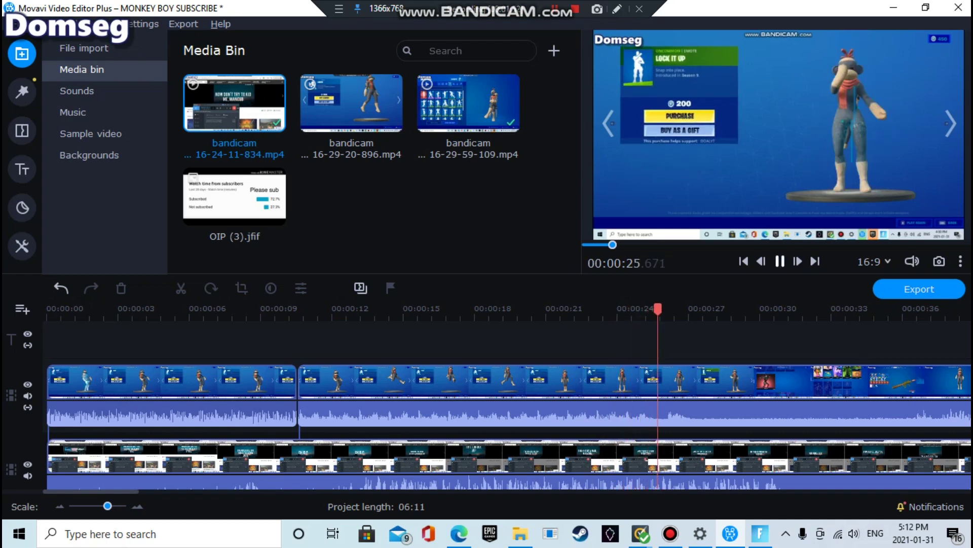
{"action": "left_click", "coordinate": [637, 310]}
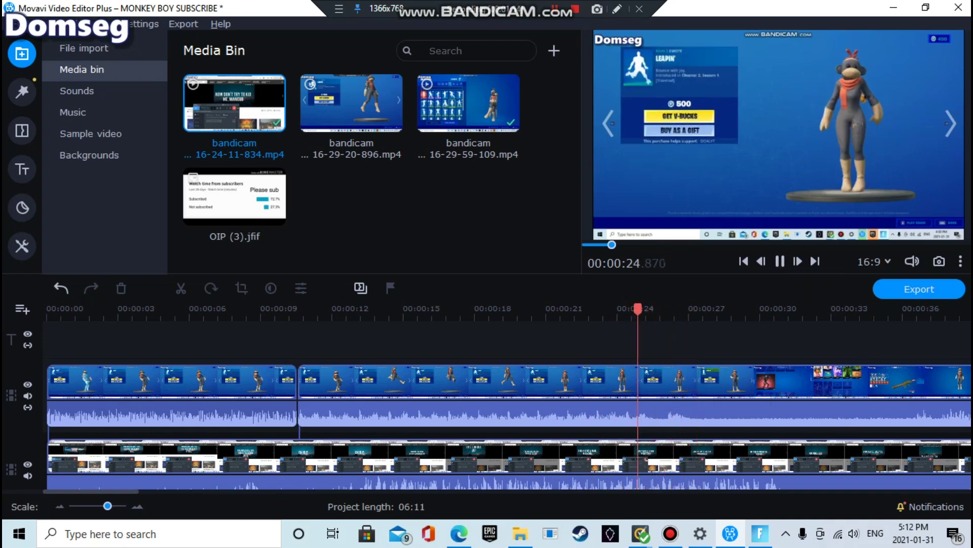
{"action": "left_click", "coordinate": [619, 311]}
{"action": "key", "text": "space"}
{"action": "mouse_move", "coordinate": [459, 533]}
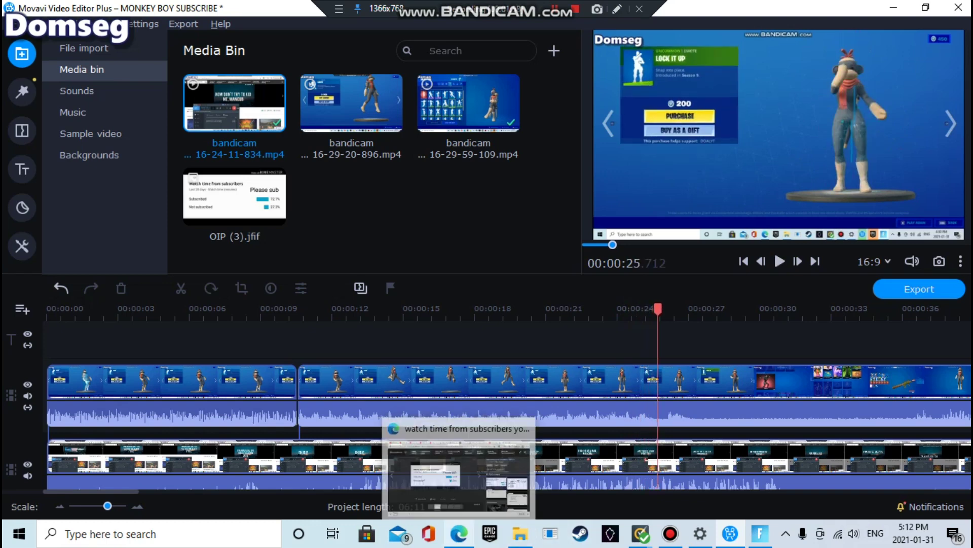
{"action": "left_click", "coordinate": [459, 472]}
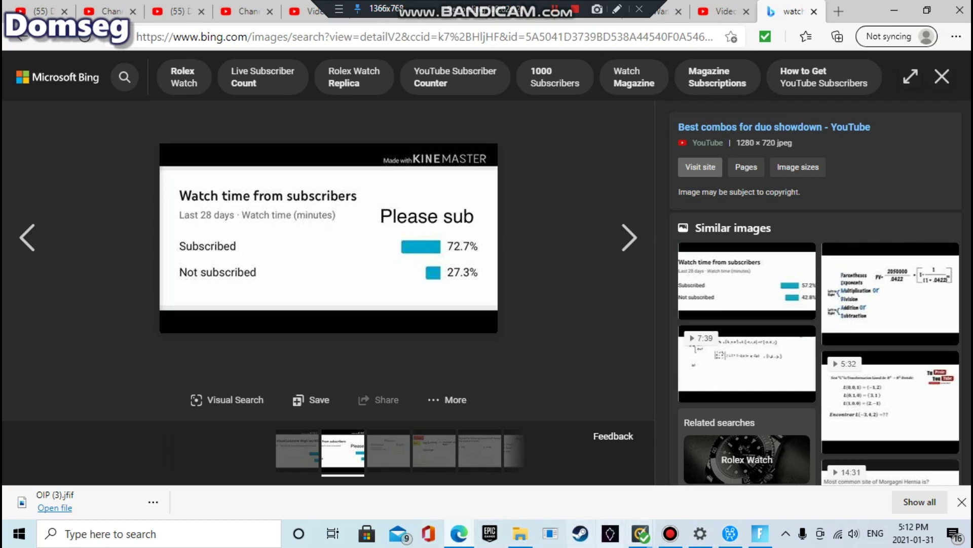
{"action": "mouse_move", "coordinate": [760, 534]}
{"action": "left_click", "coordinate": [730, 534]}
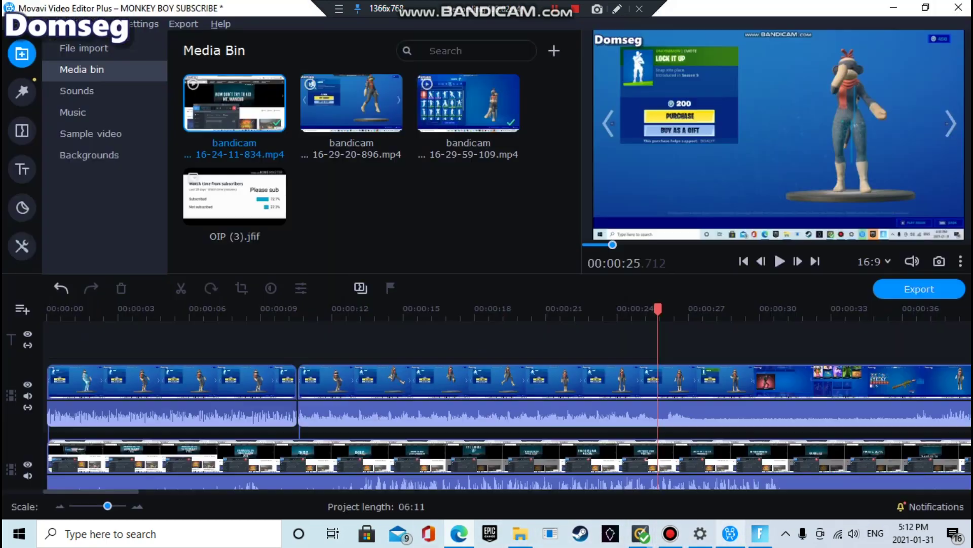
Step: Try to delete the bandicam 16-24-11-834.mp4 clip from the main video track, undoing each deletion
{"action": "right_click", "coordinate": [283, 449]}
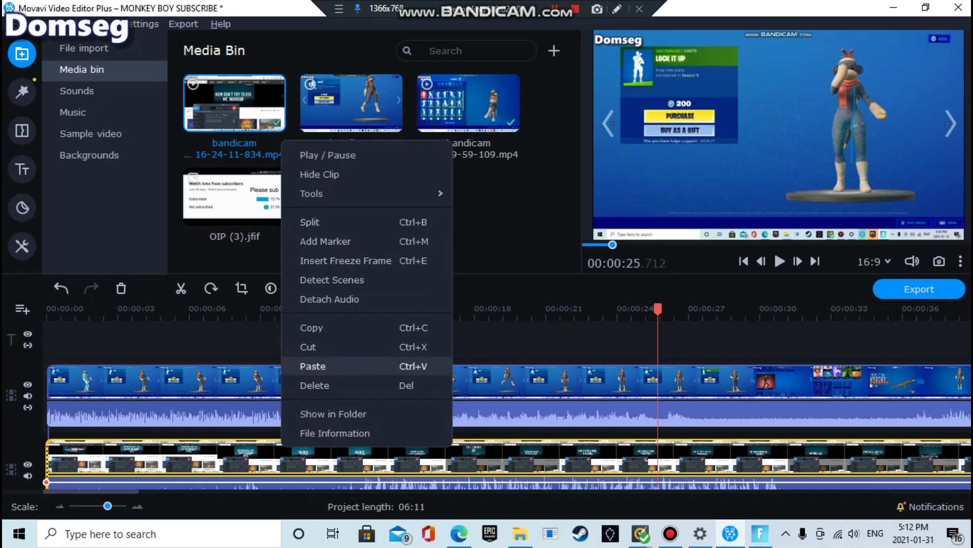
{"action": "left_click", "coordinate": [314, 385]}
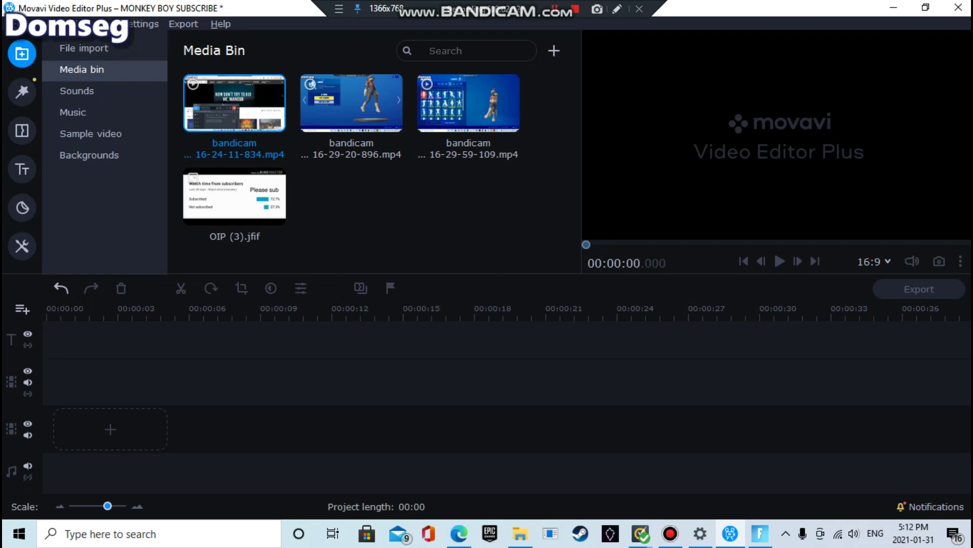
{"action": "key", "text": "ctrl+z"}
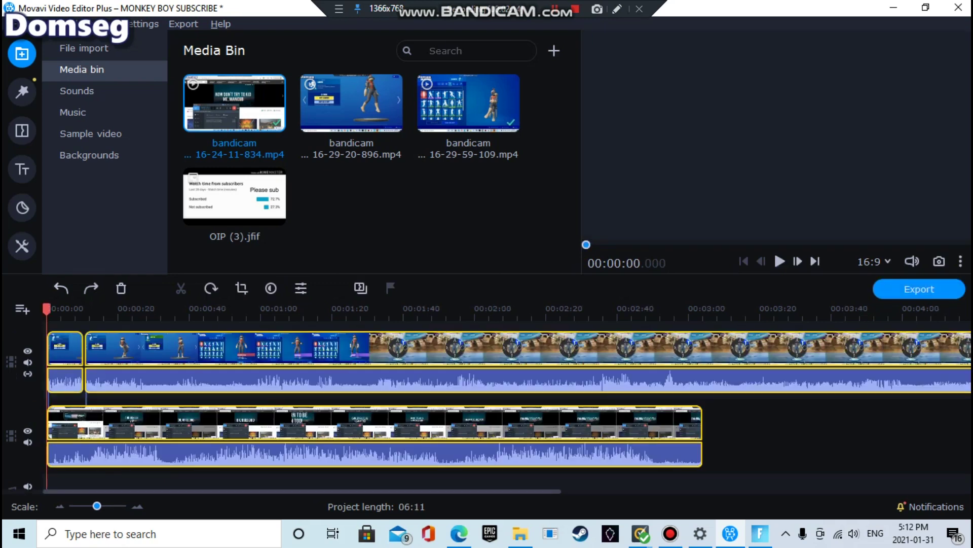
{"action": "right_click", "coordinate": [327, 415]}
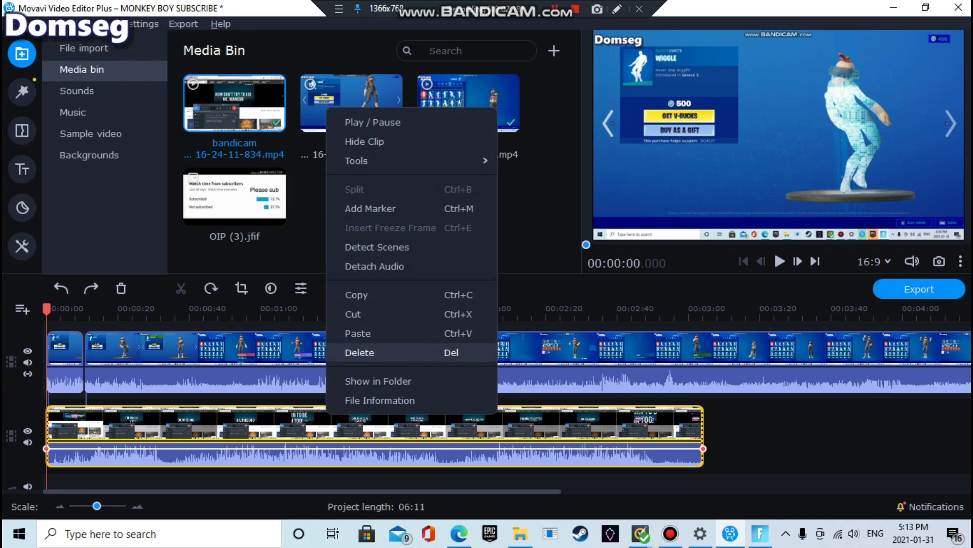
{"action": "left_click", "coordinate": [360, 353]}
{"action": "key", "text": "ctrl+z"}
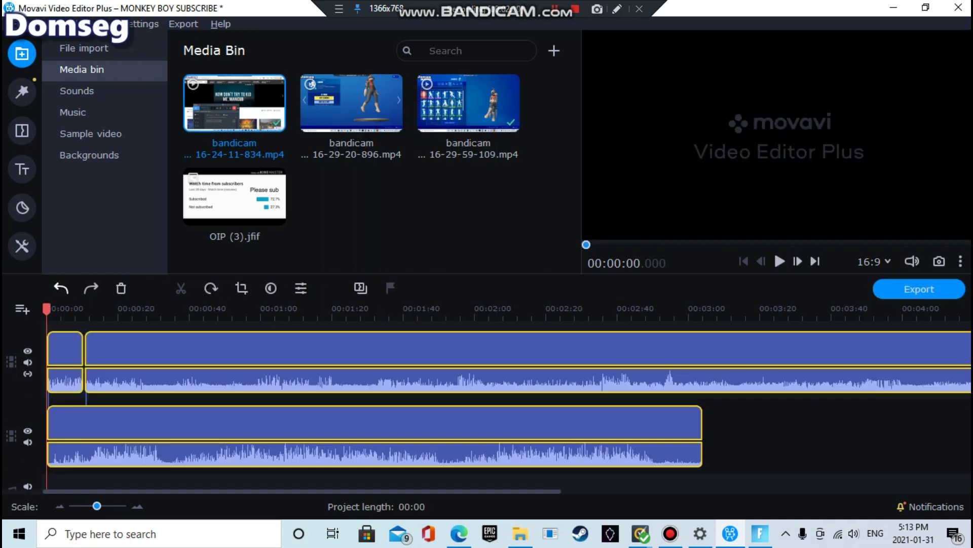
Step: Try to shift the overlay segments along the timeline and delete the main-track clip, and undo both changes
{"action": "left_click_drag", "start_coordinate": [487, 441], "coordinate": [442, 428]}
{"action": "key", "text": "ctrl+y"}
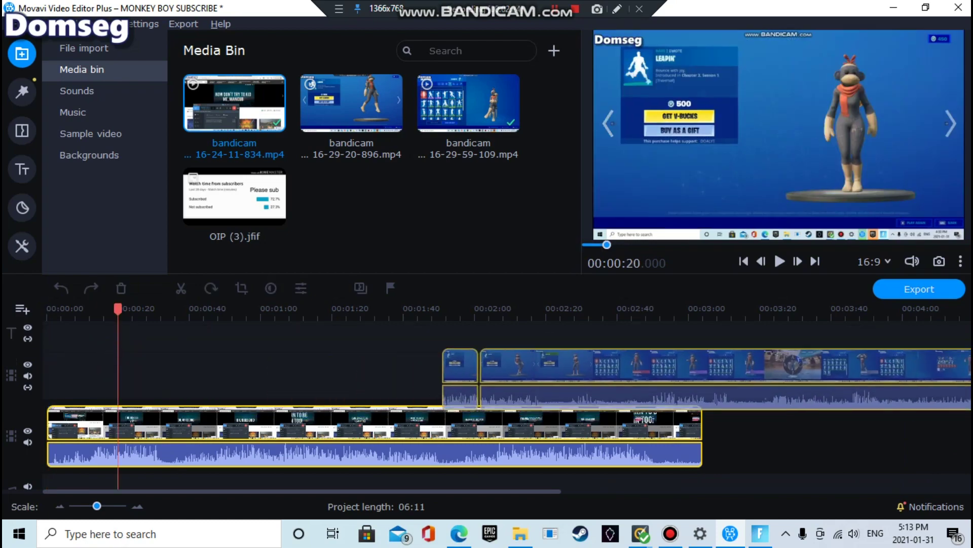
{"action": "left_click", "coordinate": [214, 363]}
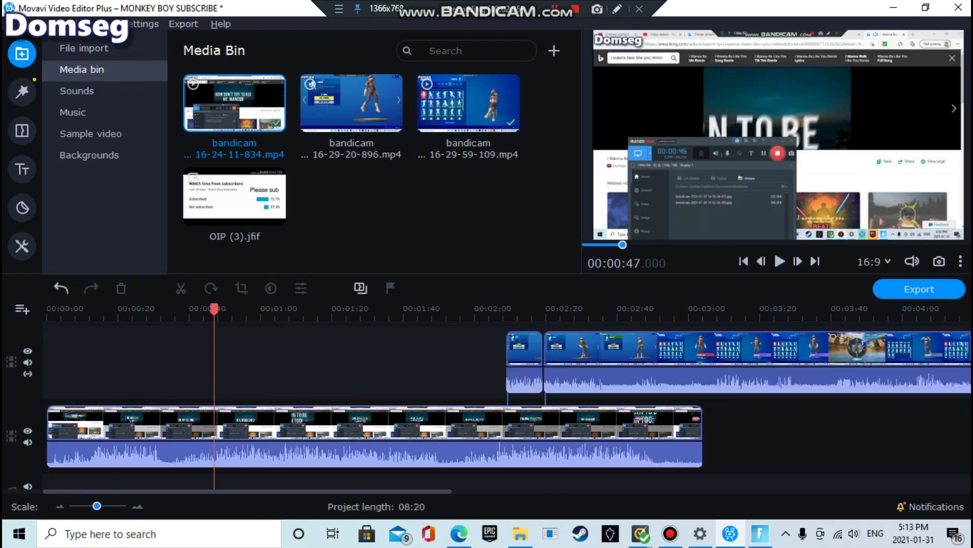
{"action": "right_click", "coordinate": [295, 414]}
{"action": "left_click", "coordinate": [309, 354]}
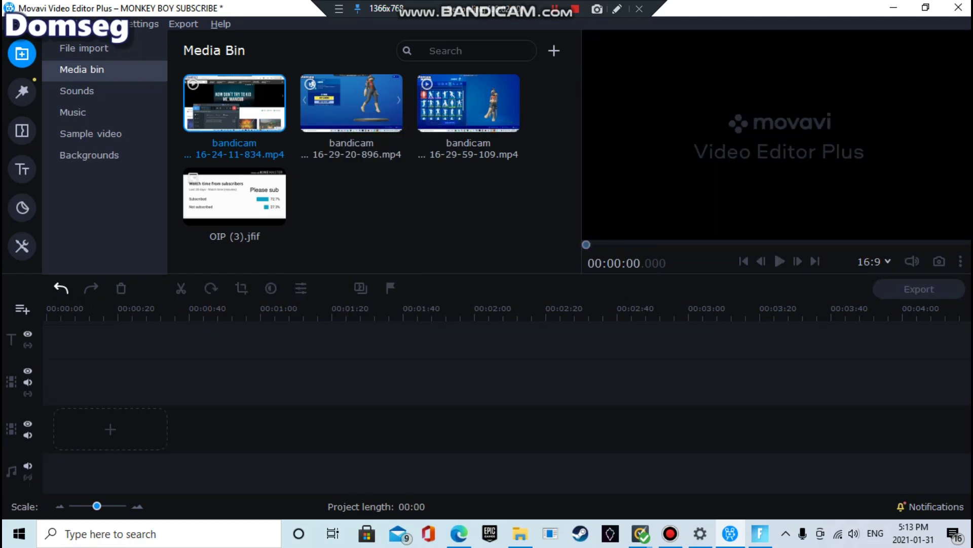
{"action": "key", "text": "ctrl+z"}
{"action": "key", "text": "ctrl+z"}
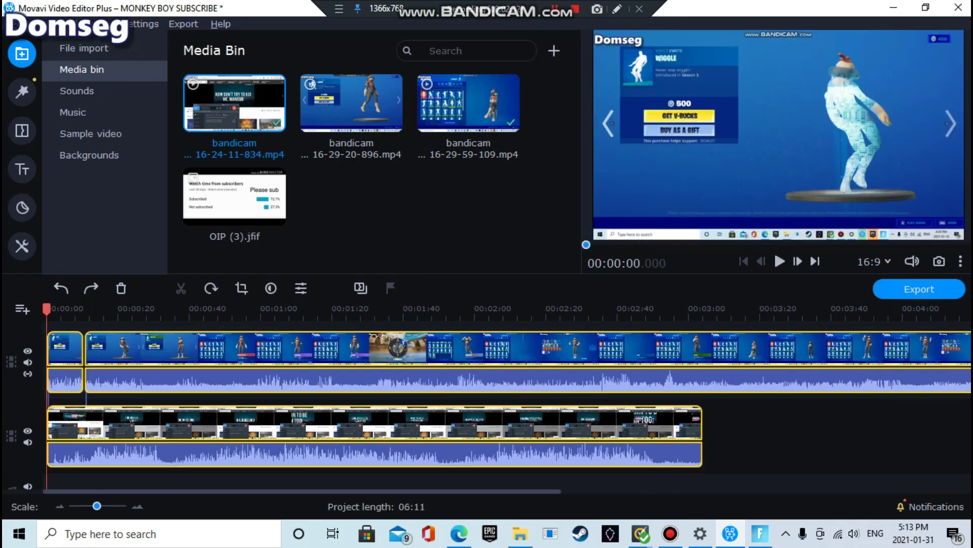
Step: Silence the audio of the main-track clip bandicam 16-24-11-834.mp4 and place the playhead at 00:00:29.2 on the second overlay segment
{"action": "left_click", "coordinate": [181, 454]}
{"action": "left_click_drag", "start_coordinate": [187, 455], "coordinate": [187, 483]}
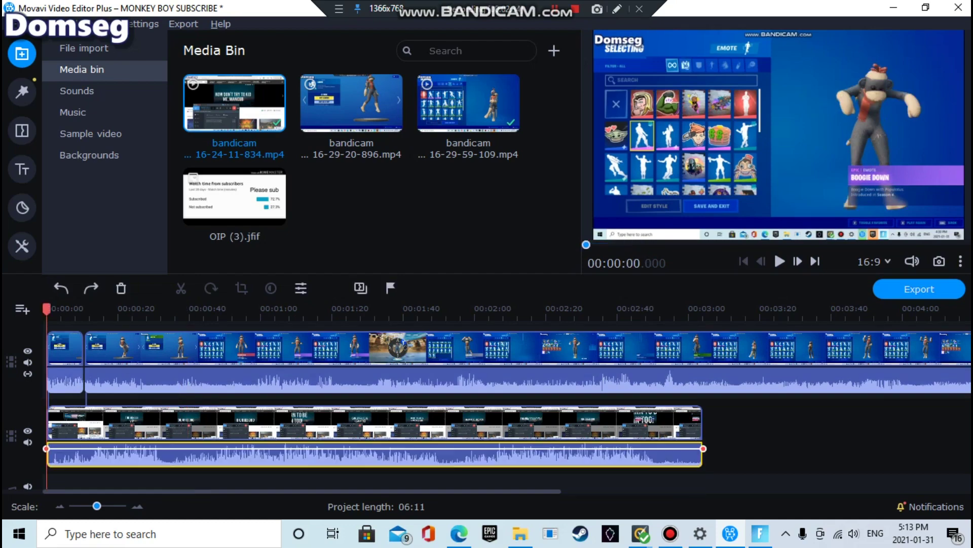
{"action": "left_click", "coordinate": [192, 379]}
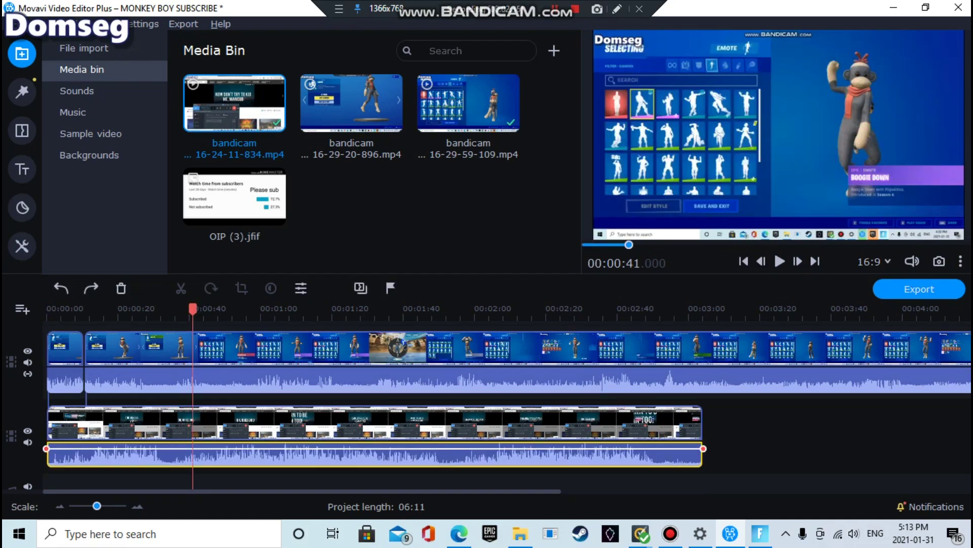
{"action": "left_click", "coordinate": [186, 454]}
{"action": "left_click_drag", "start_coordinate": [175, 448], "coordinate": [176, 472]}
{"action": "left_click", "coordinate": [172, 455]}
{"action": "left_click", "coordinate": [150, 381]}
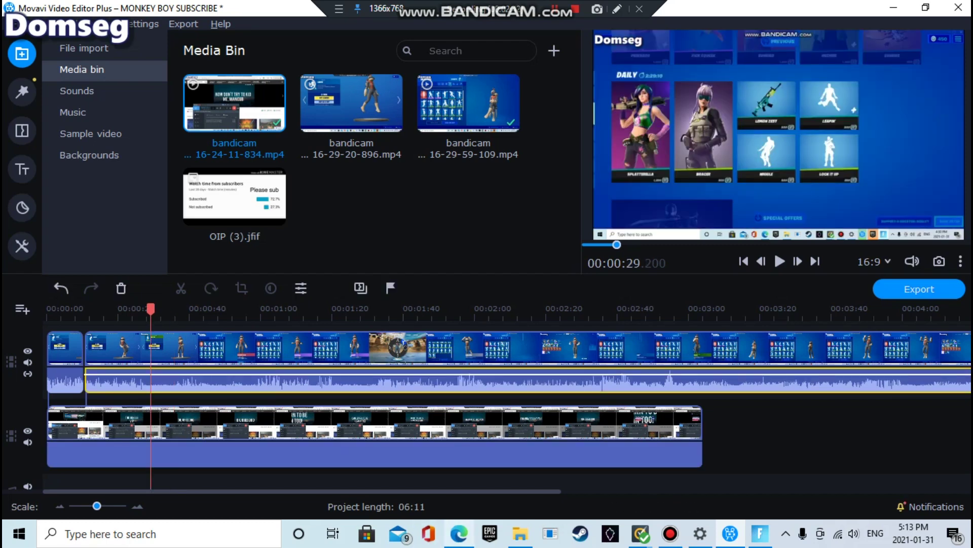
Step: Switch to Microsoft Edge and play the I Wanna Be Like You (Sim Gretina Remix) lyric video from the start
{"action": "left_click", "coordinate": [459, 534]}
{"action": "left_click", "coordinate": [659, 11]}
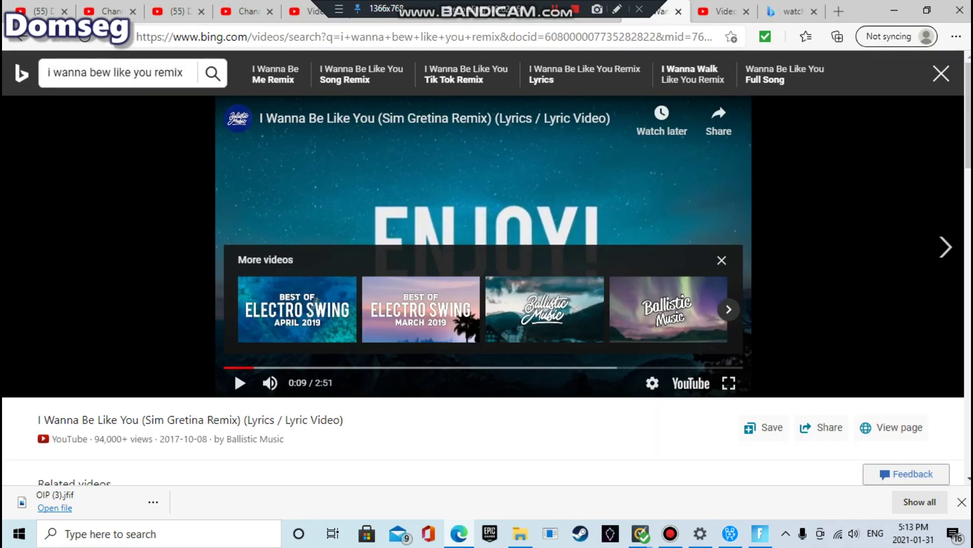
{"action": "left_click", "coordinate": [225, 368]}
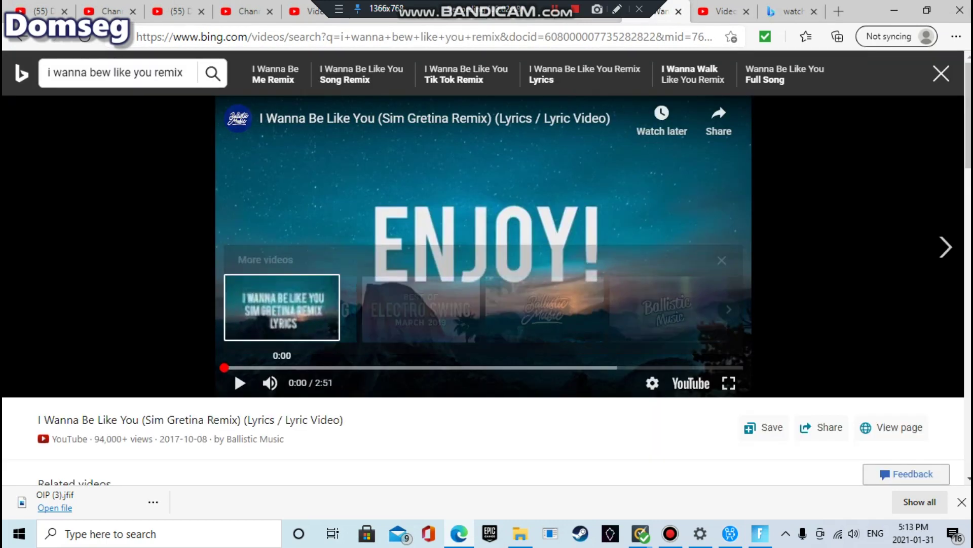
{"action": "key", "text": "space"}
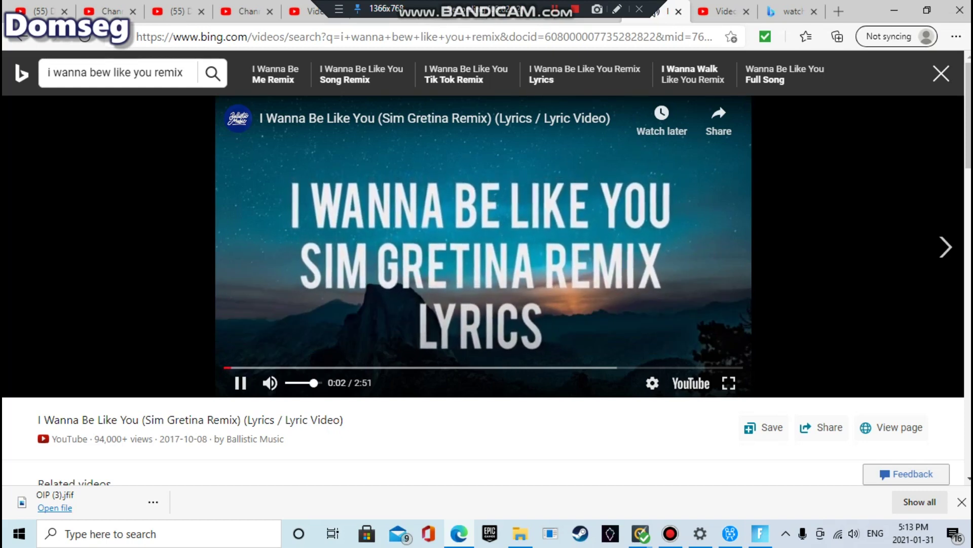
Step: Set the system speaker volume to 26 while the song plays, and switch back to Movavi Video Editor Plus
{"action": "left_click", "coordinate": [854, 534]}
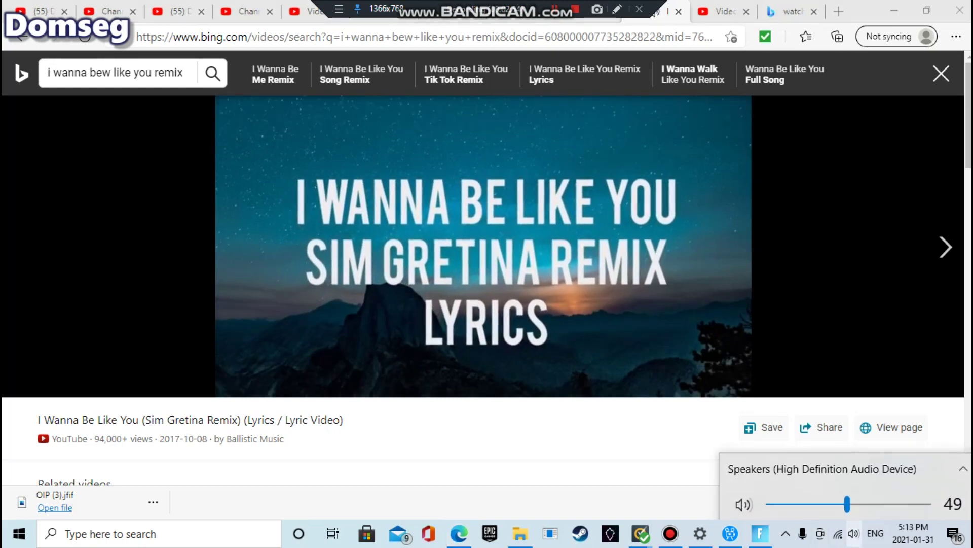
{"action": "left_click_drag", "start_coordinate": [847, 499], "coordinate": [811, 500]}
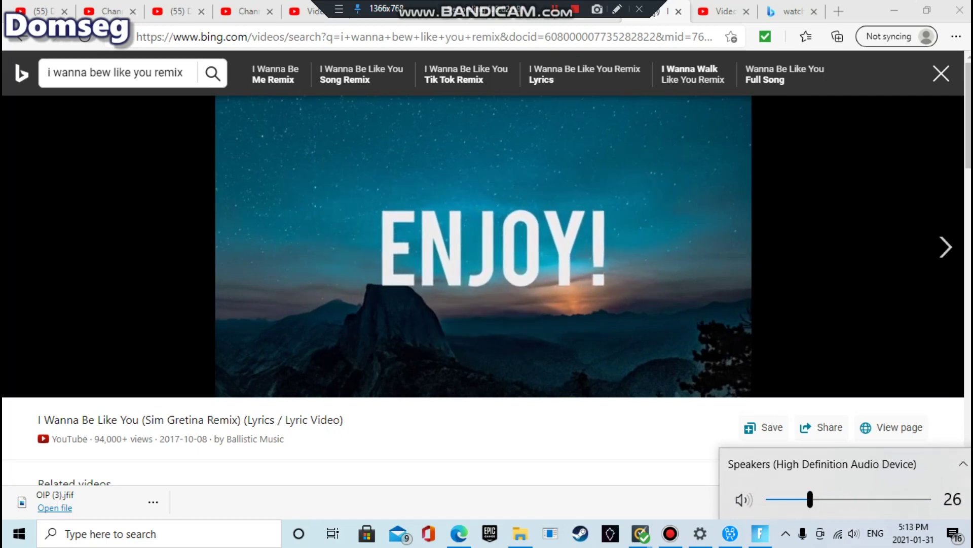
{"action": "key", "text": "Escape"}
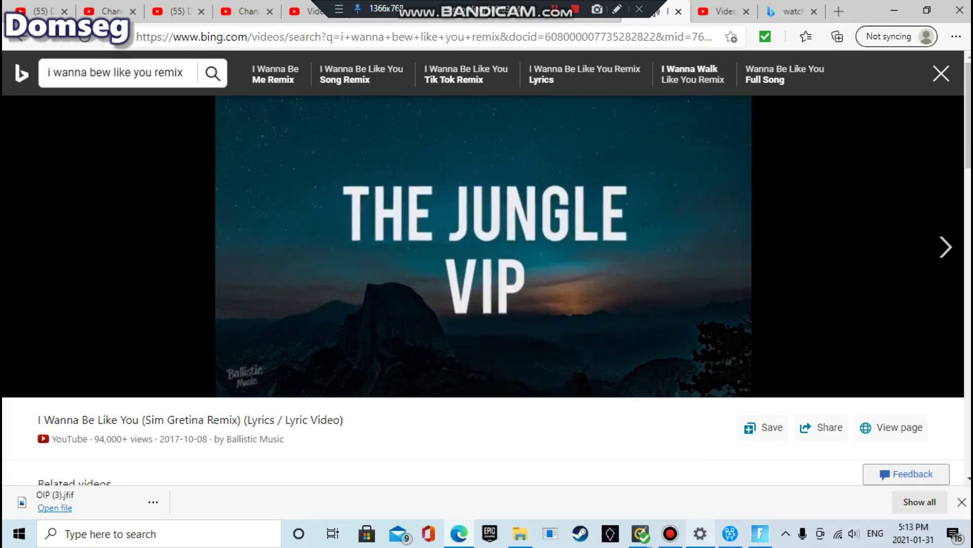
{"action": "mouse_move", "coordinate": [730, 533]}
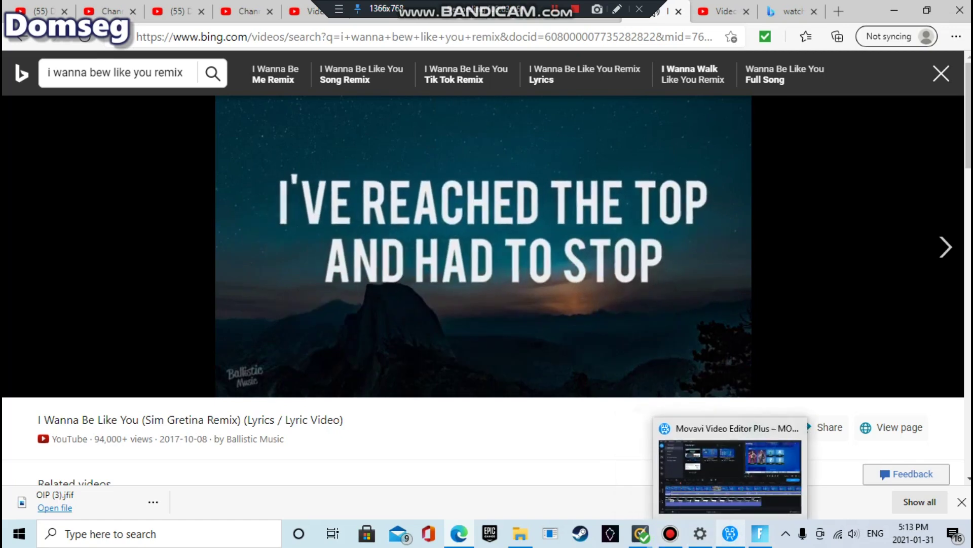
{"action": "mouse_move", "coordinate": [459, 533]}
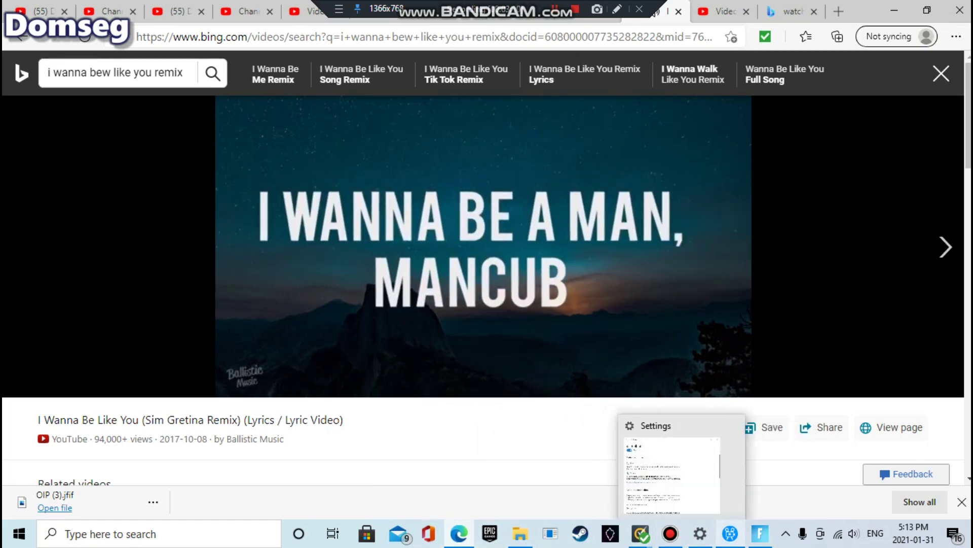
{"action": "mouse_move", "coordinate": [761, 533]}
{"action": "left_click", "coordinate": [730, 533]}
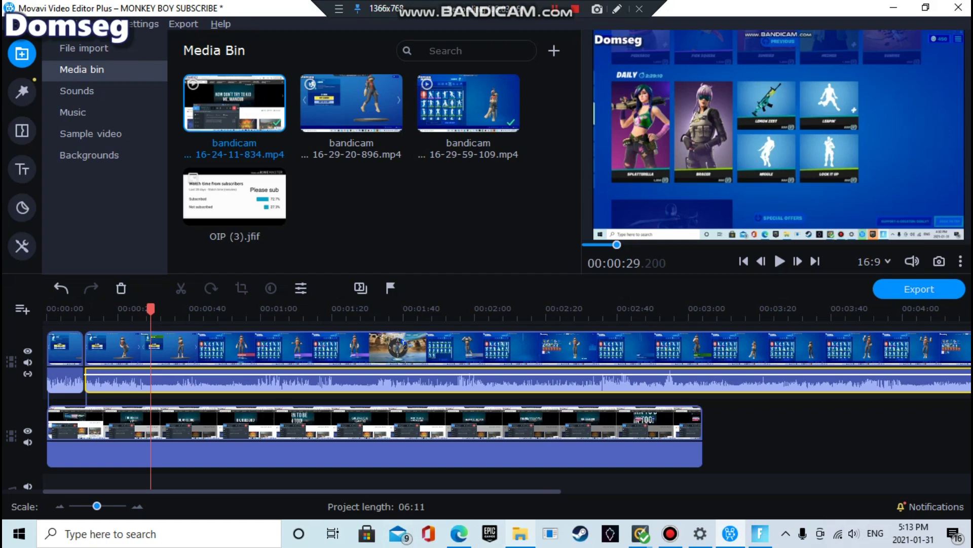
Step: Check the hidden tray programs, restore down the editor window, show the desktop, and launch Discord
{"action": "left_click", "coordinate": [786, 534]}
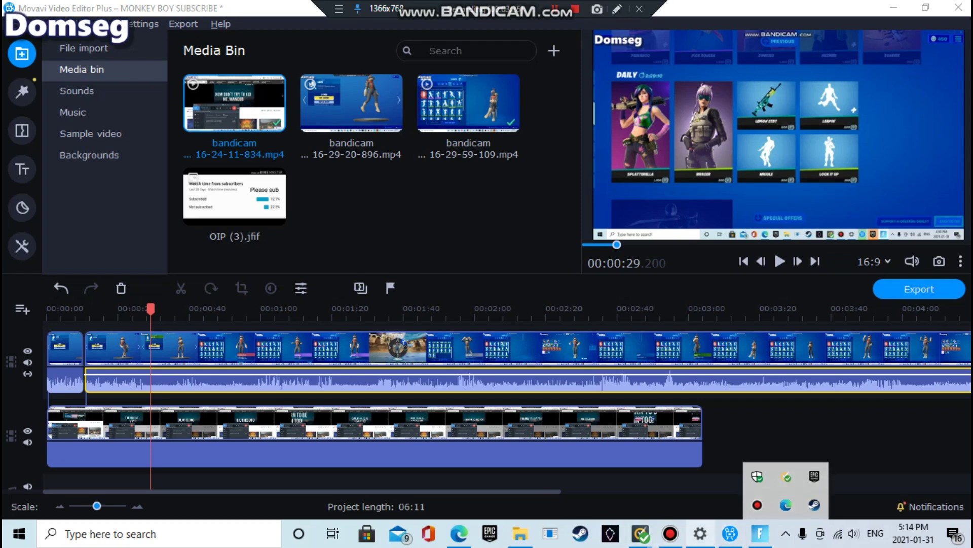
{"action": "mouse_move", "coordinate": [812, 9]}
{"action": "left_mouse_down"}
{"action": "mouse_move", "coordinate": [828, 60]}
{"action": "mouse_move", "coordinate": [817, 22]}
{"action": "left_mouse_up"}
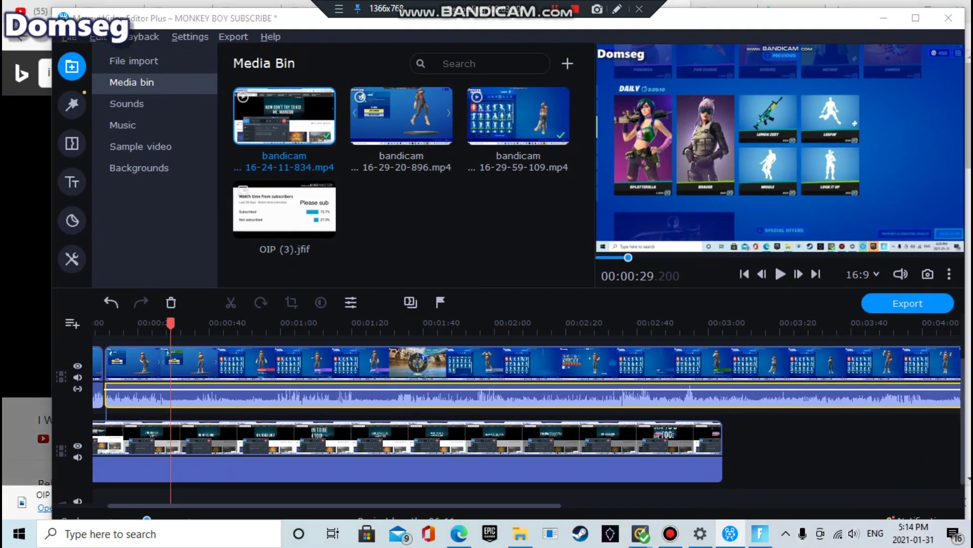
{"action": "left_click", "coordinate": [970, 535]}
{"action": "left_click", "coordinate": [82, 99]}
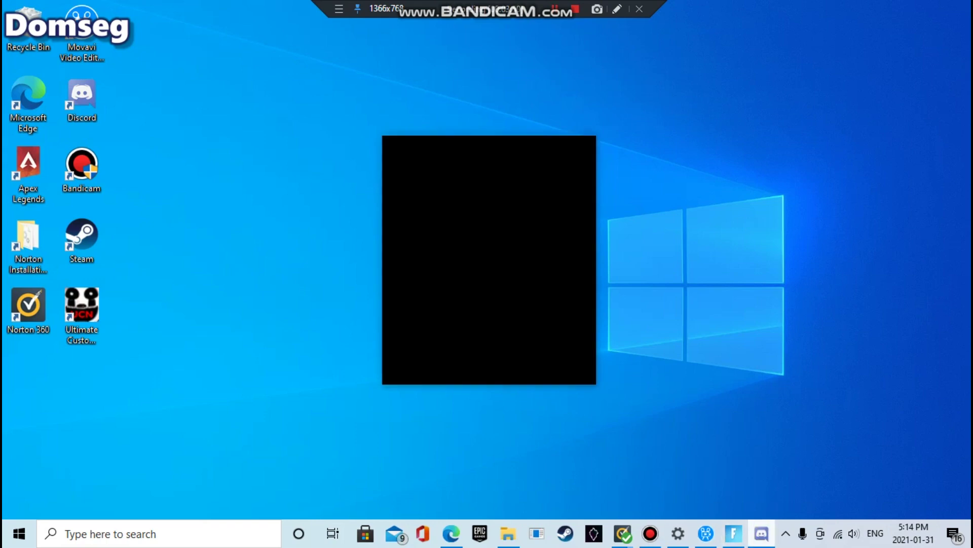
{"action": "mouse_move", "coordinate": [762, 533]}
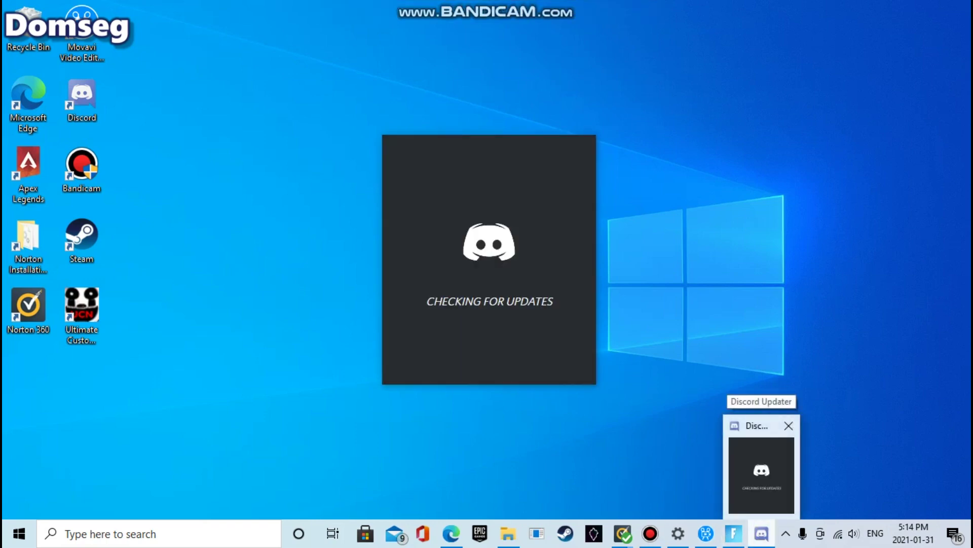
{"action": "left_click", "coordinate": [734, 534]}
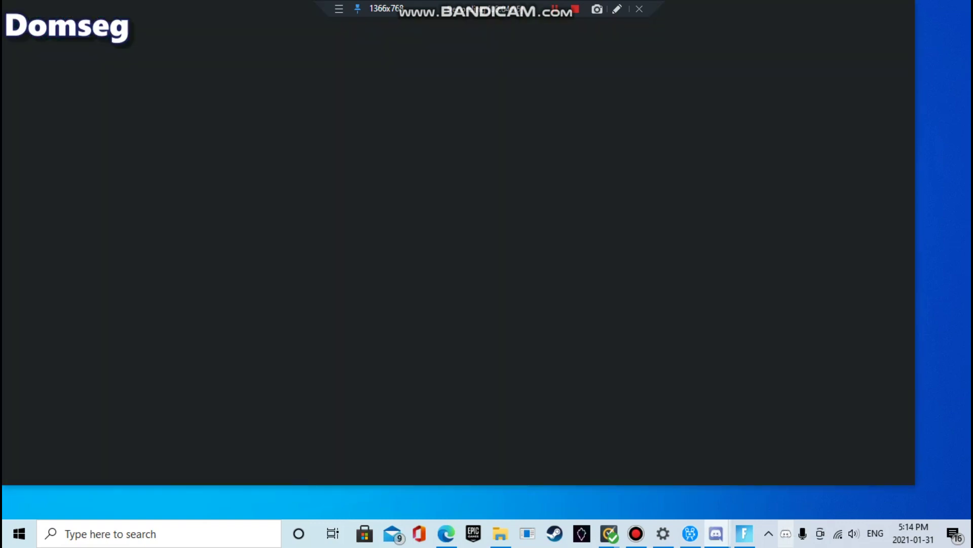
Step: Switch to Fortnite and open its audio settings
{"action": "mouse_move", "coordinate": [744, 533]}
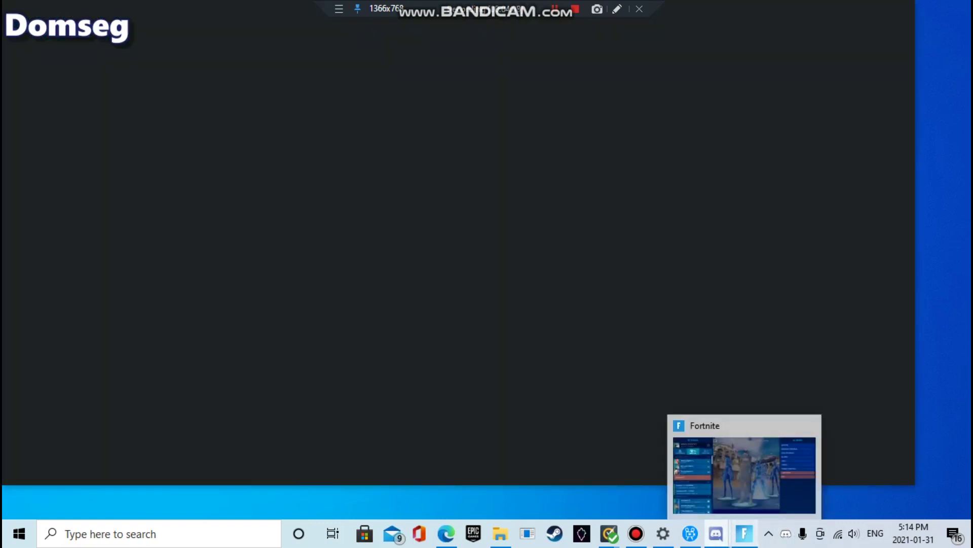
{"action": "mouse_move", "coordinate": [745, 475]}
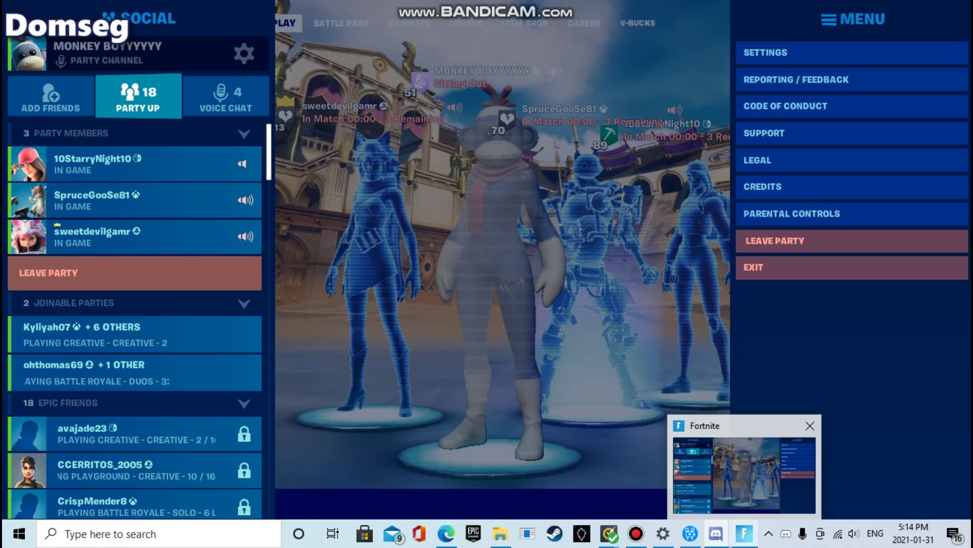
{"action": "left_click", "coordinate": [744, 474]}
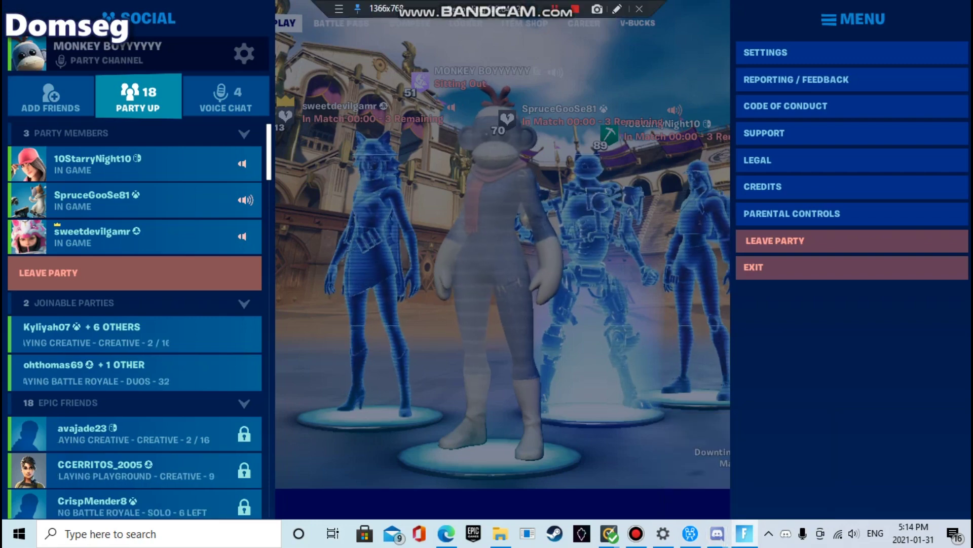
{"action": "key", "text": "Return"}
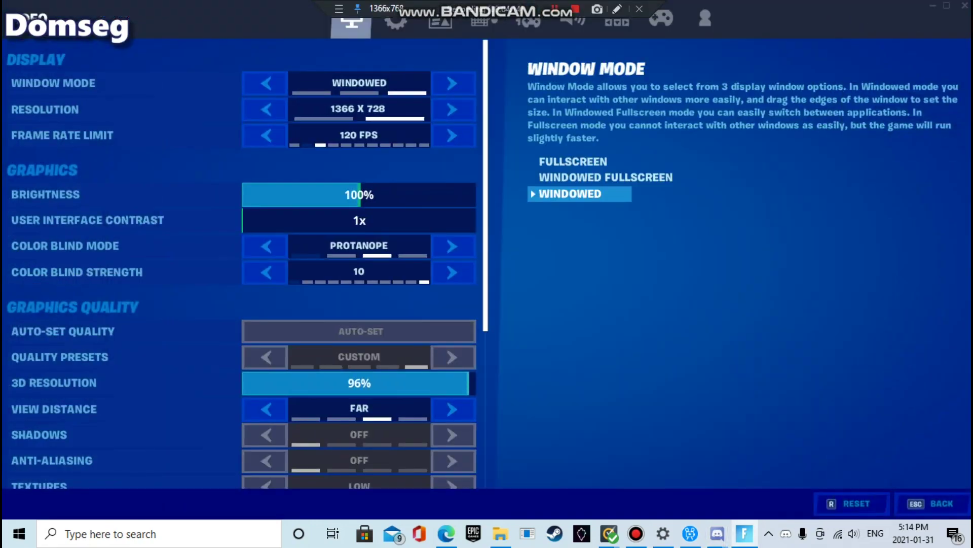
{"action": "scroll", "coordinate": [359, 226], "scroll_direction": "down", "scroll_amount": 1}
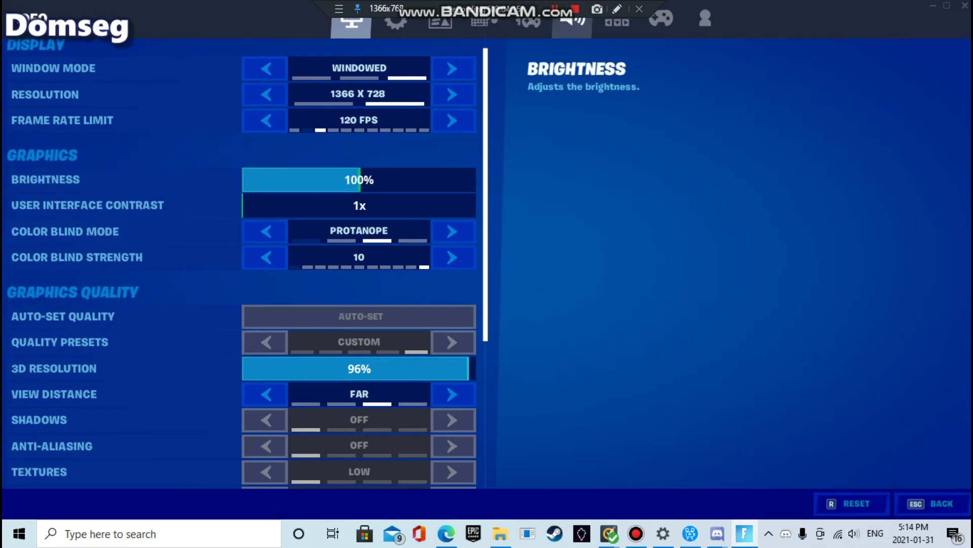
{"action": "left_click", "coordinate": [572, 22]}
{"action": "scroll", "coordinate": [359, 187], "scroll_direction": "down", "scroll_amount": 5}
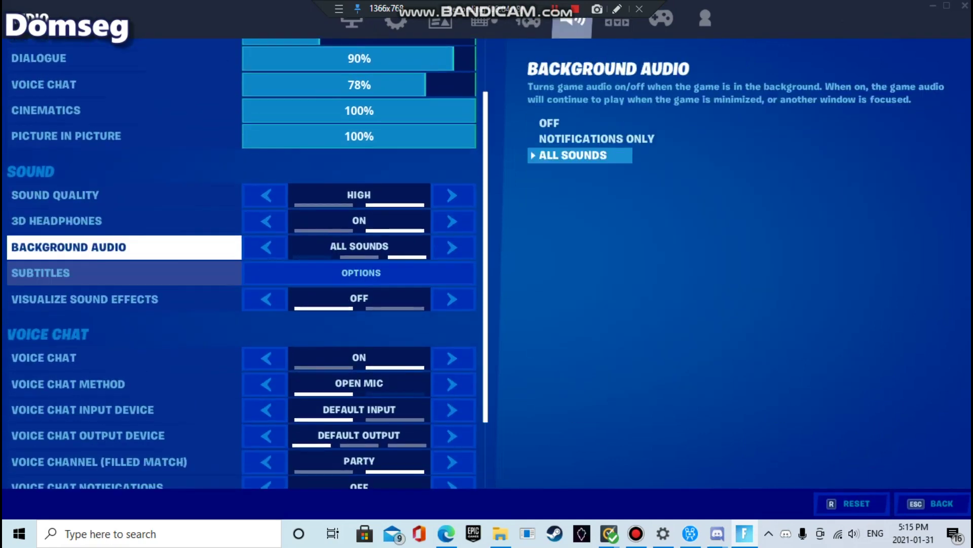
Step: Raise the Voice Chat volume to 100% in the game's audio settings
{"action": "key", "text": "Up"}
{"action": "key", "text": "Up"}
{"action": "key", "text": "Up"}
{"action": "key", "text": "Up"}
{"action": "key", "text": "Up"}
{"action": "key", "text": "Up"}
{"action": "key", "text": "Down"}
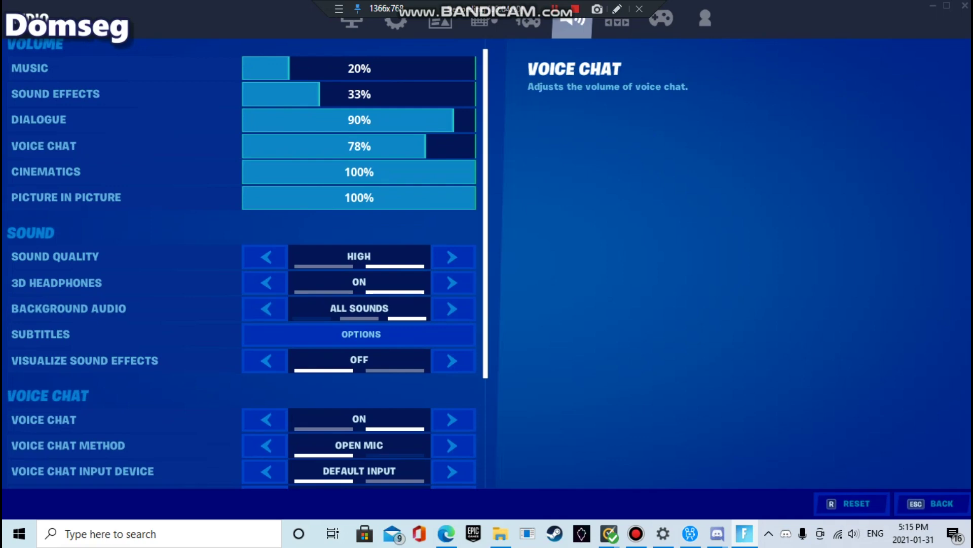
{"action": "key", "text": "Right"}
{"action": "key", "text": "Right"}
{"action": "key", "text": "Right"}
{"action": "key", "text": "Right"}
{"action": "key", "text": "Right"}
{"action": "key", "text": "Right"}
{"action": "key", "text": "Right"}
{"action": "key", "text": "Right"}
{"action": "key", "text": "Right"}
{"action": "key", "text": "Right"}
{"action": "key", "text": "Right"}
{"action": "key", "text": "Right"}
{"action": "key", "text": "Right"}
{"action": "key", "text": "Right"}
{"action": "key", "text": "Right"}
{"action": "key", "text": "Right"}
{"action": "key", "text": "Right"}
{"action": "key", "text": "Right"}
{"action": "key", "text": "Right"}
{"action": "key", "text": "Right"}
{"action": "key", "text": "a"}
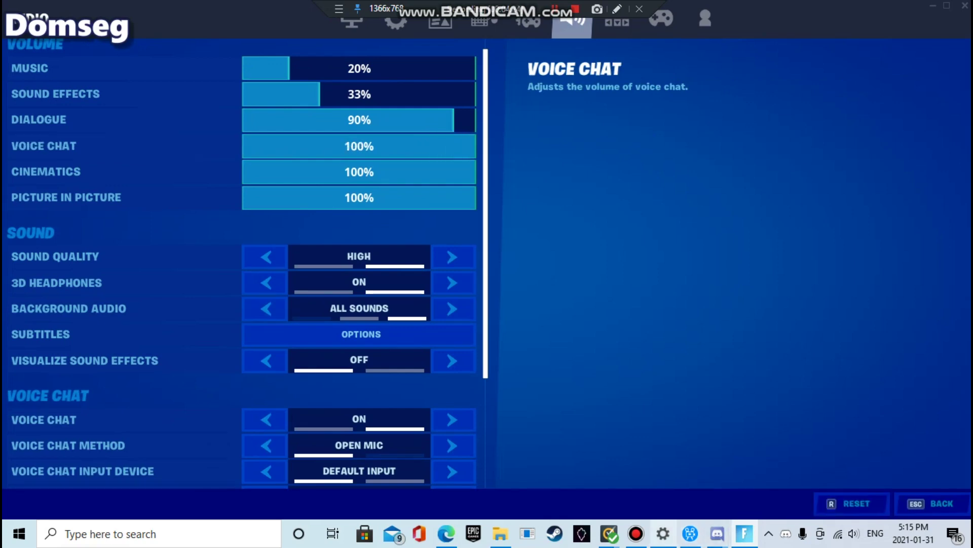
Step: Lower the Cinematics volume to 92% in the game's audio settings
{"action": "key", "text": "Down"}
{"action": "key", "text": "Left"}
{"action": "key", "text": "Left"}
{"action": "key", "text": "Left"}
{"action": "key", "text": "Left"}
{"action": "key", "text": "Left"}
{"action": "key", "text": "Left"}
{"action": "key", "text": "Left"}
{"action": "key", "text": "Left"}
{"action": "key", "text": "Down"}
{"action": "key", "text": "a"}
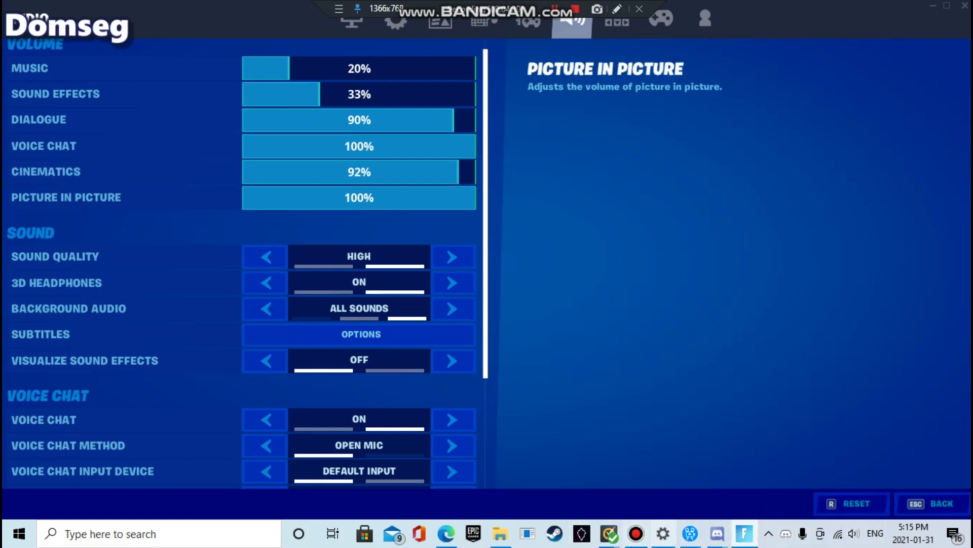
Step: Maximize the Movavi Video Editor Plus window, pause the lyric video in Microsoft Edge, and return to Movavi
{"action": "mouse_move", "coordinate": [745, 533]}
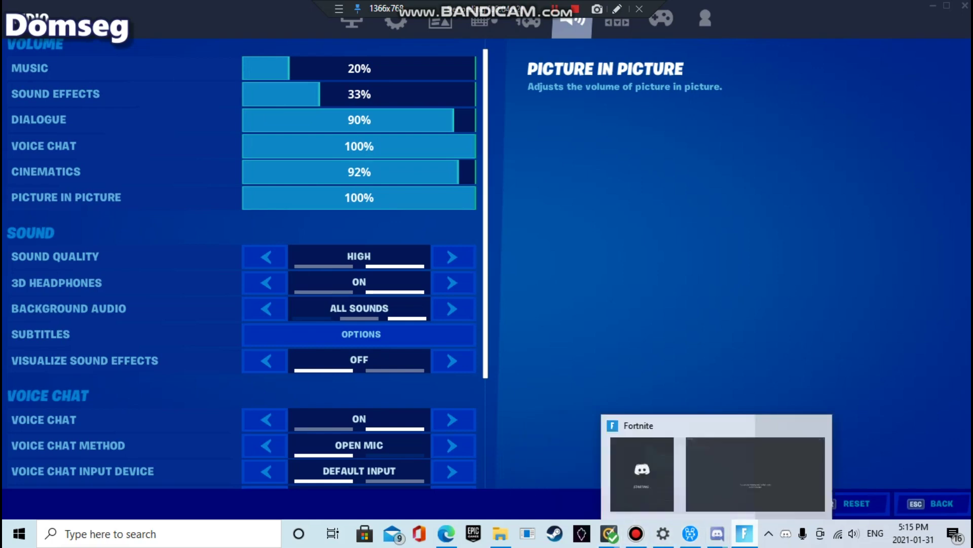
{"action": "left_click", "coordinate": [448, 466]}
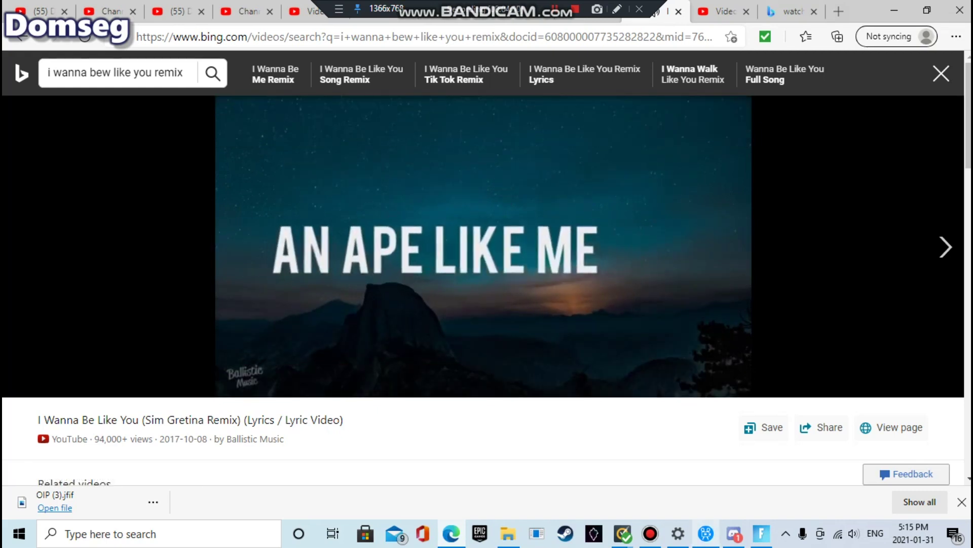
{"action": "left_click", "coordinate": [706, 533]}
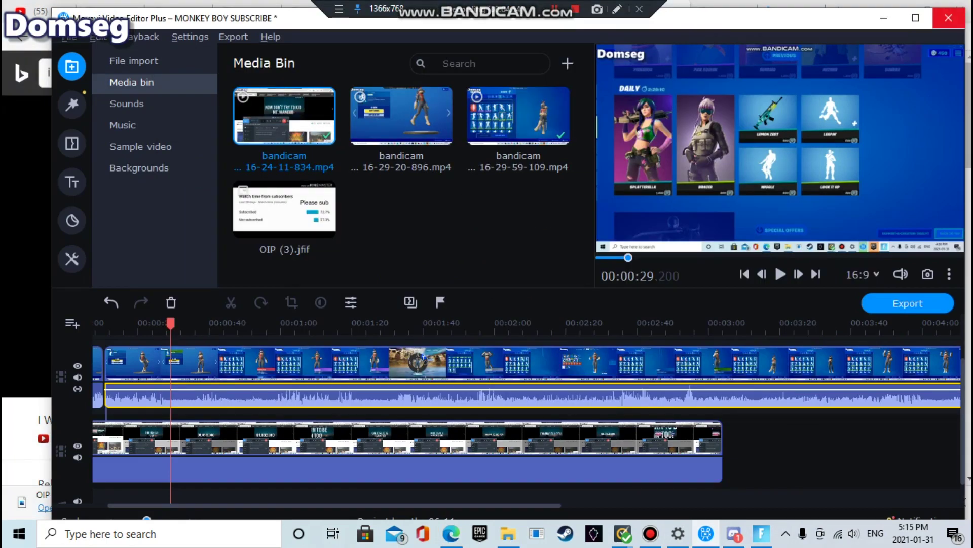
{"action": "left_click", "coordinate": [916, 18]}
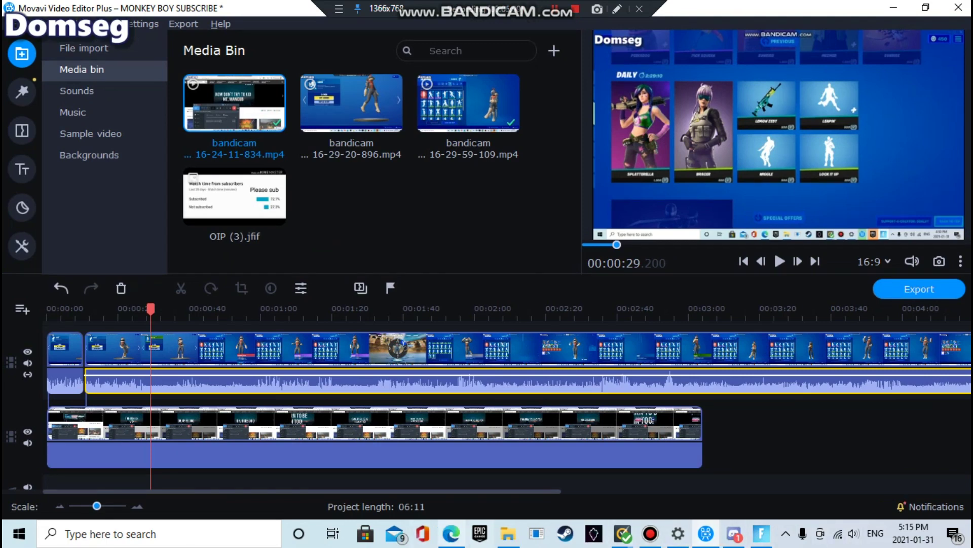
{"action": "left_click", "coordinate": [451, 533]}
{"action": "left_click", "coordinate": [472, 294]}
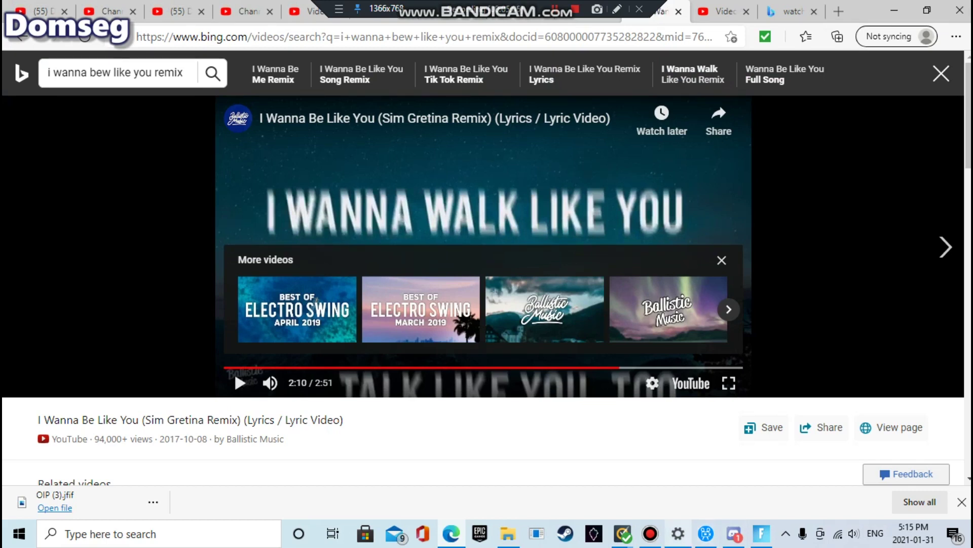
{"action": "key", "text": "alt+Tab"}
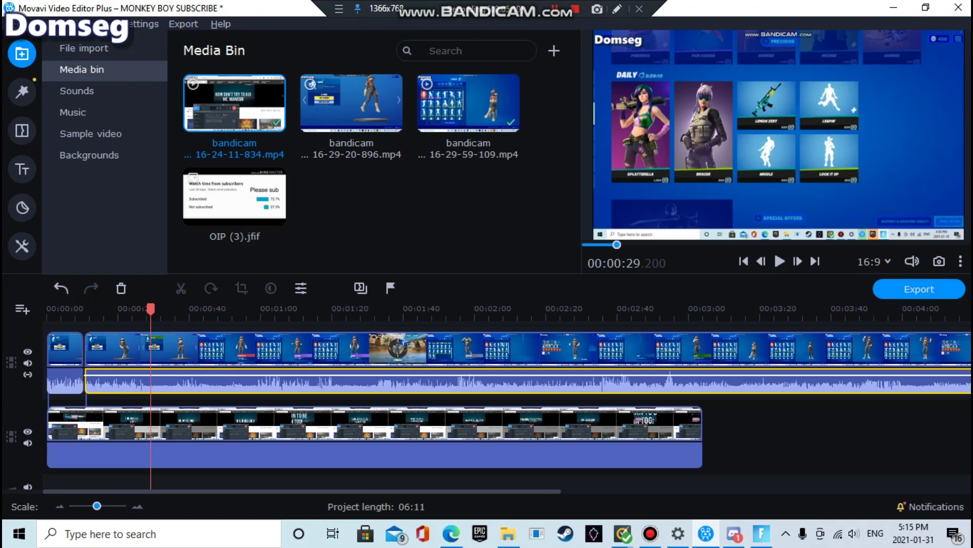
Step: Split the second overlay segment at 00:00:25.4, just before the Lock It Up emote preview
{"action": "left_click_drag", "start_coordinate": [151, 309], "coordinate": [132, 309]}
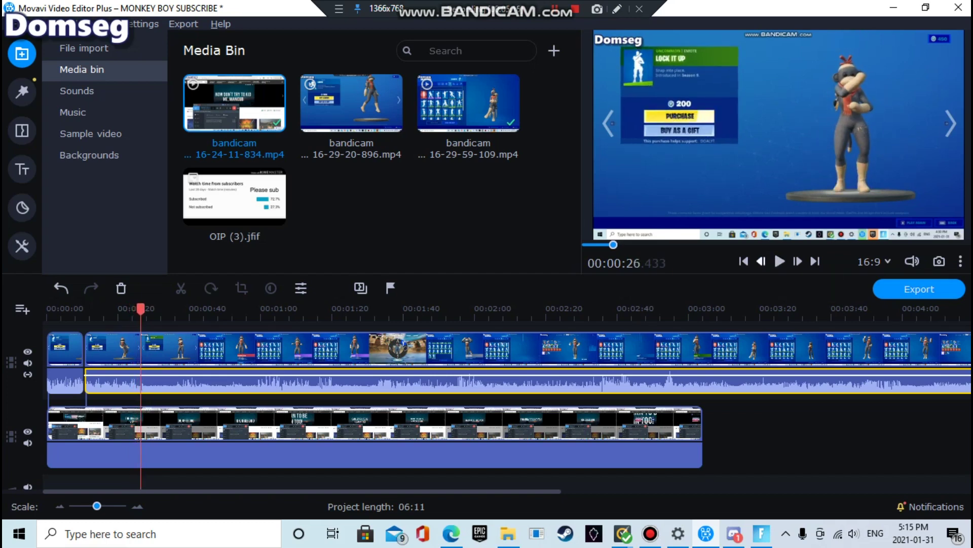
{"action": "left_click_drag", "start_coordinate": [140, 309], "coordinate": [137, 309]}
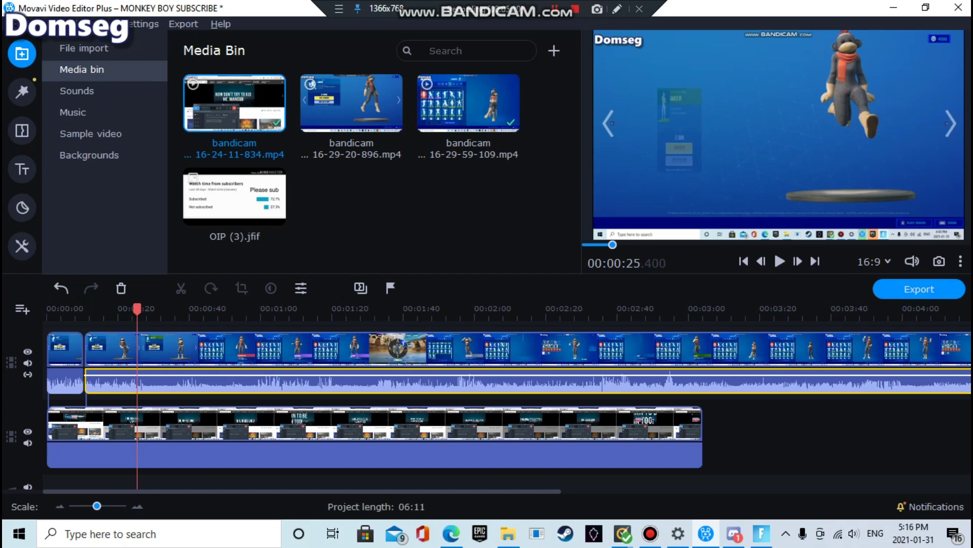
{"action": "right_click", "coordinate": [144, 341]}
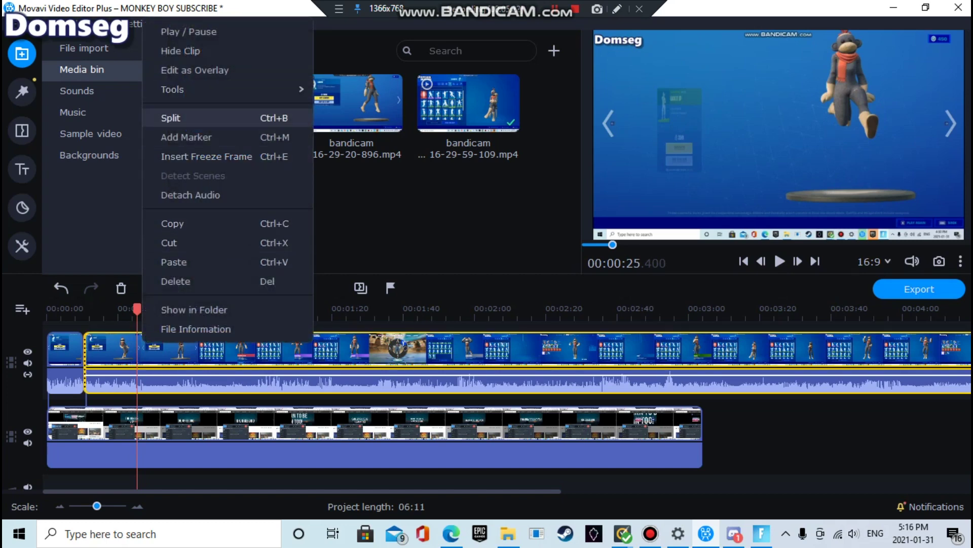
{"action": "left_click", "coordinate": [171, 117]}
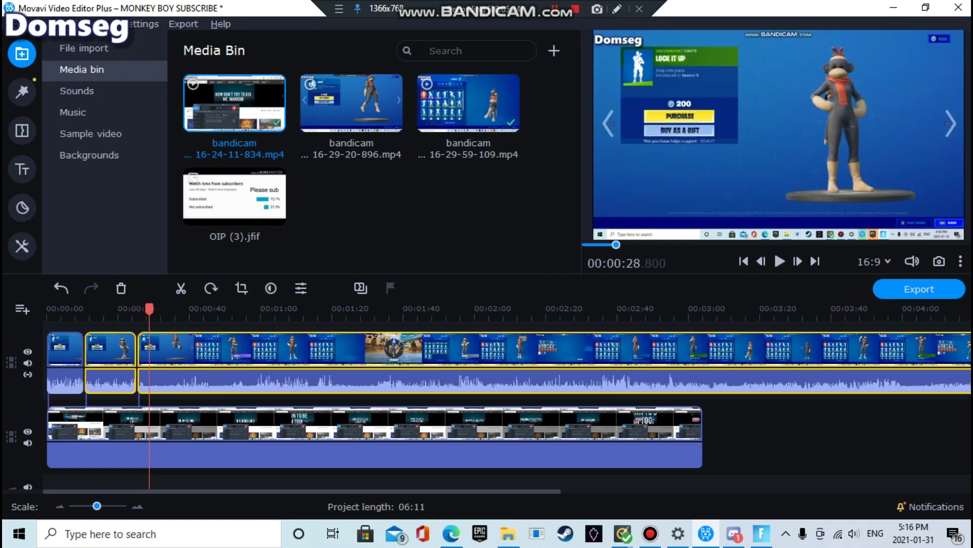
Step: Play the overlay from the new cut and split it again at 00:00:26.83 during the Lock It Up preview
{"action": "left_click", "coordinate": [149, 308]}
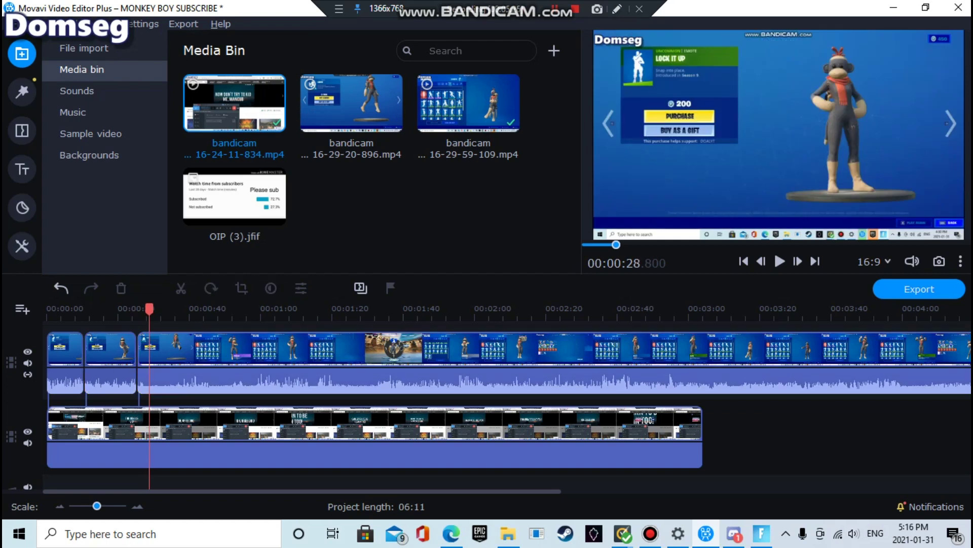
{"action": "left_click", "coordinate": [136, 309]}
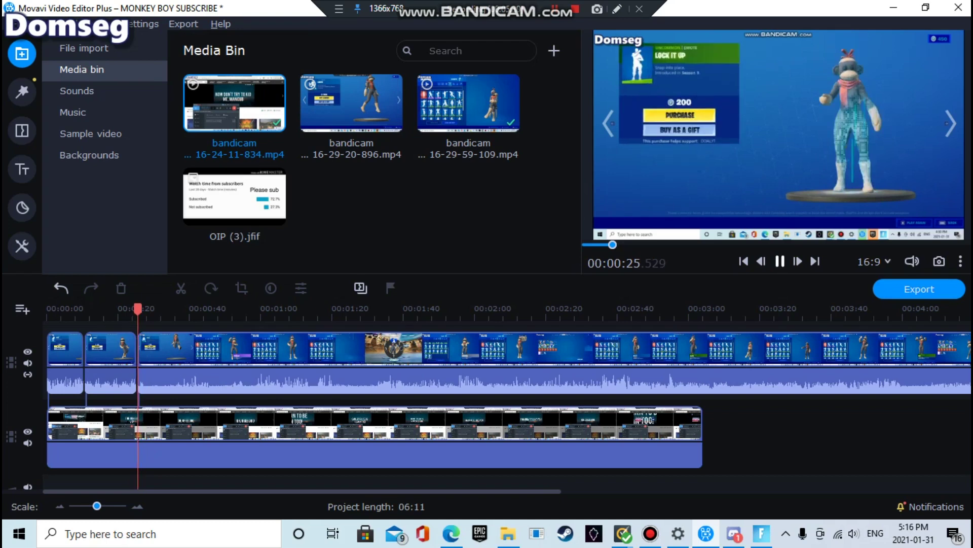
{"action": "key", "text": "space"}
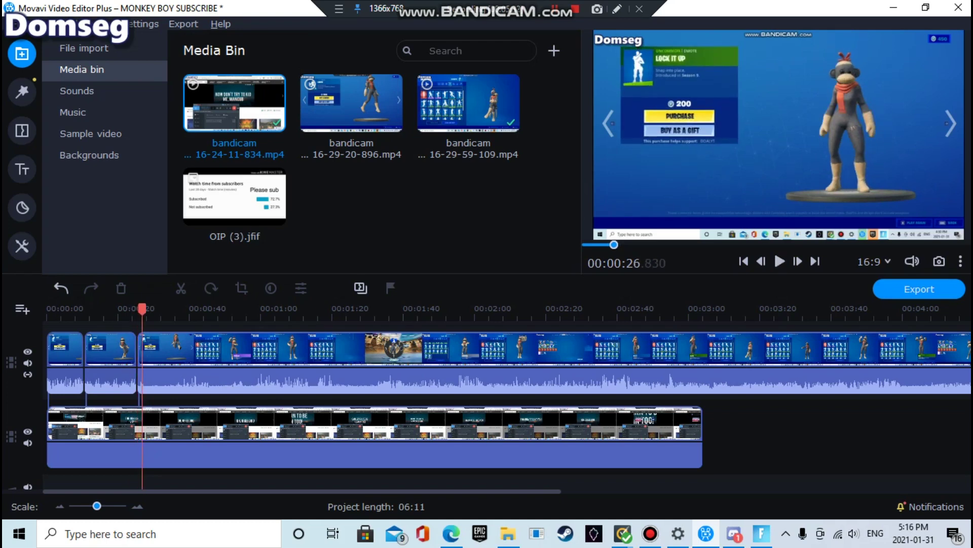
{"action": "right_click", "coordinate": [175, 337]}
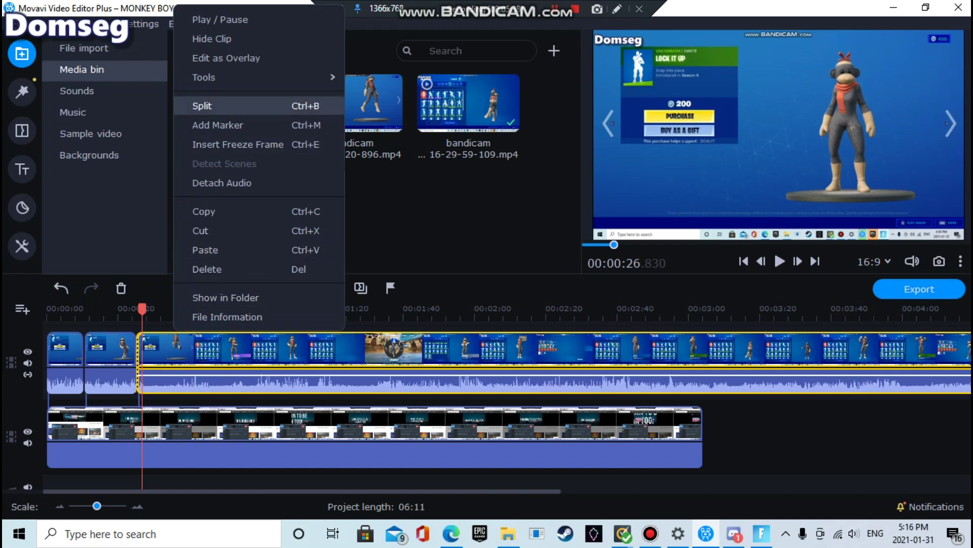
{"action": "left_click", "coordinate": [203, 105]}
Step: Play on from 00:00:25.4 and split the long overlay clip at 00:00:36.2, on the locker screen with Boogie Down
{"action": "left_click_drag", "start_coordinate": [142, 309], "coordinate": [147, 309]}
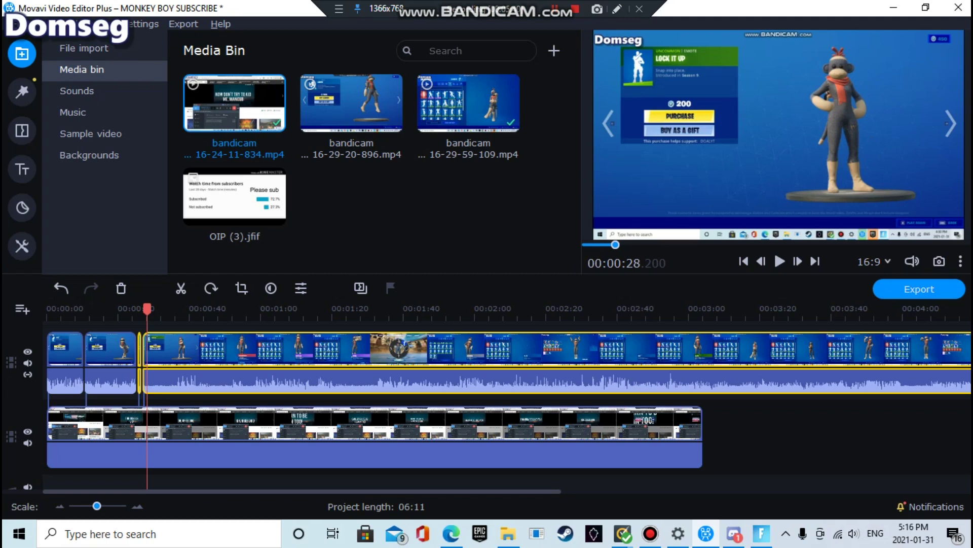
{"action": "key", "text": "Escape"}
{"action": "left_click_drag", "start_coordinate": [149, 309], "coordinate": [137, 309]}
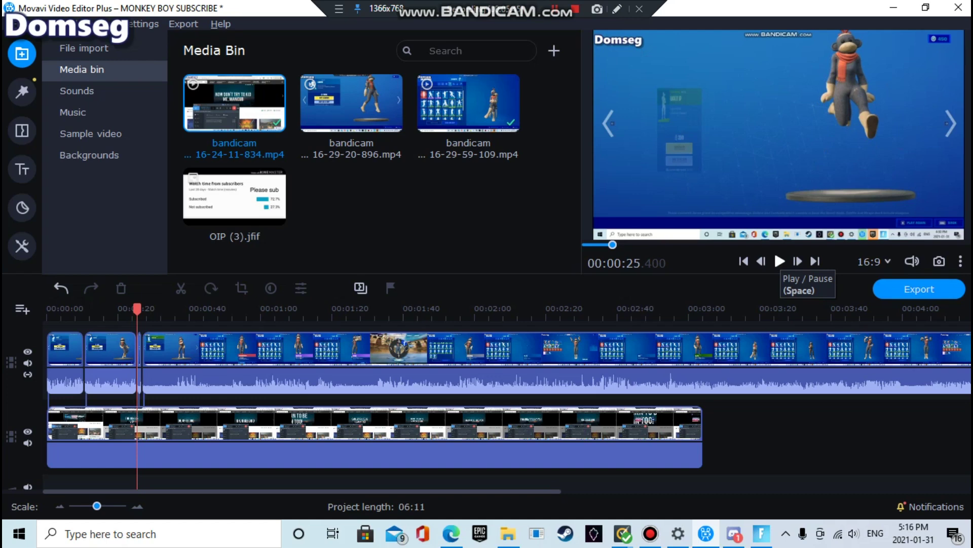
{"action": "left_click", "coordinate": [780, 261]}
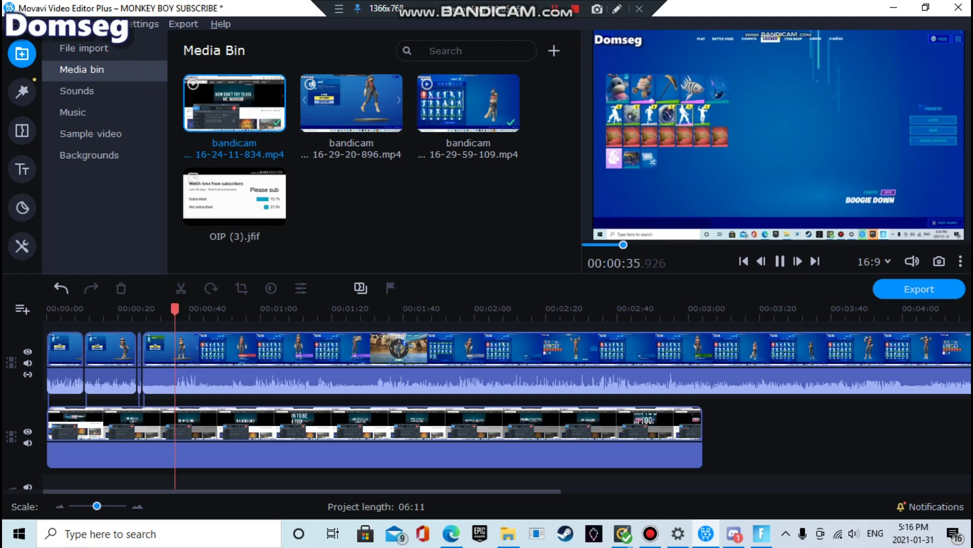
{"action": "key", "text": "space"}
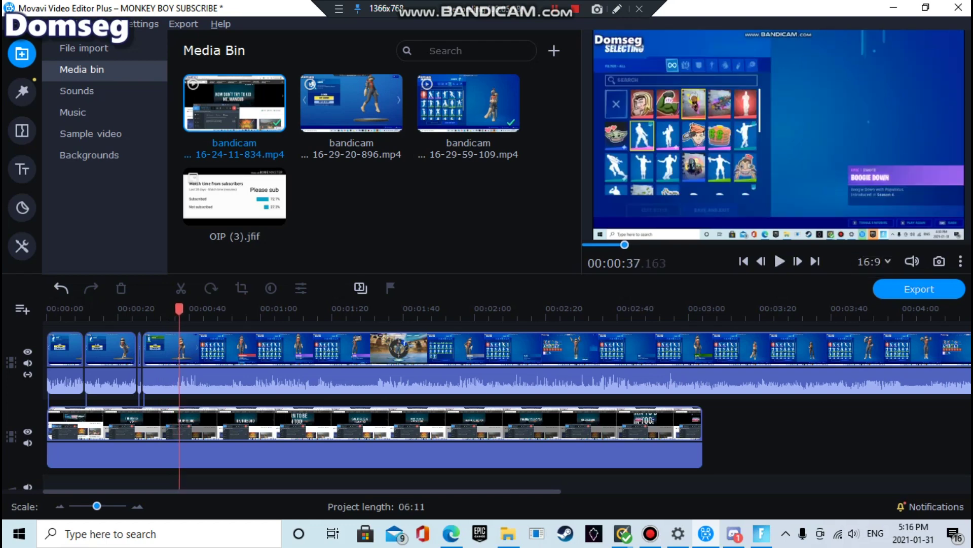
{"action": "left_click_drag", "start_coordinate": [179, 309], "coordinate": [175, 309]}
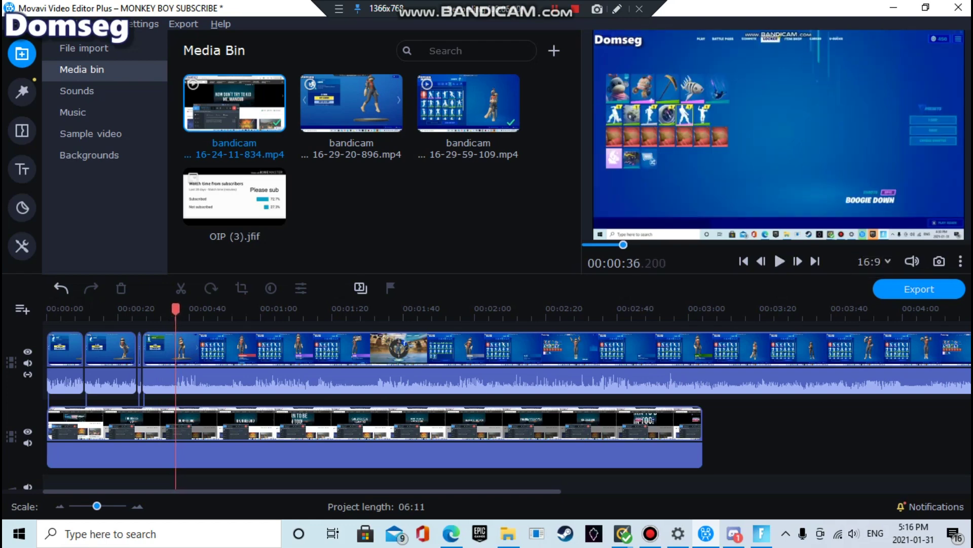
{"action": "right_click", "coordinate": [202, 349]}
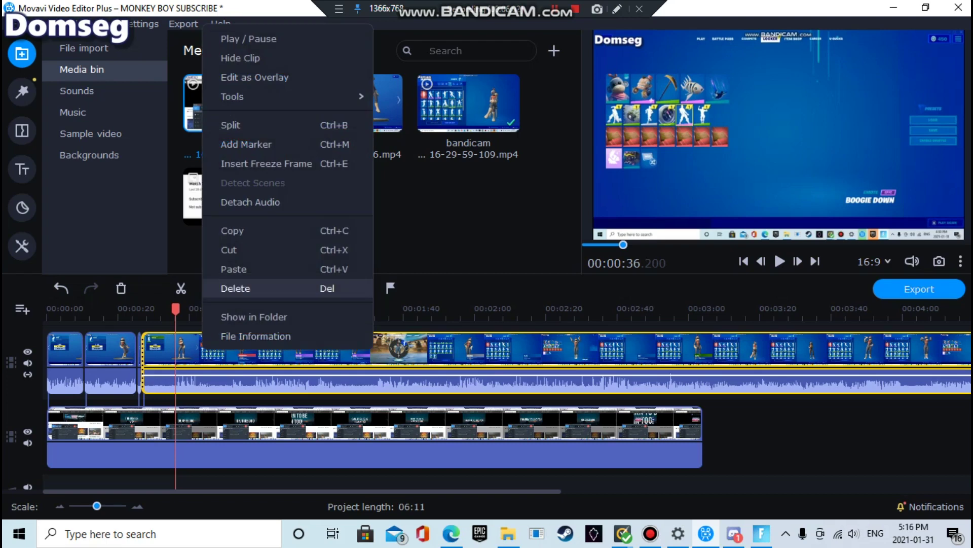
{"action": "left_click", "coordinate": [233, 125]}
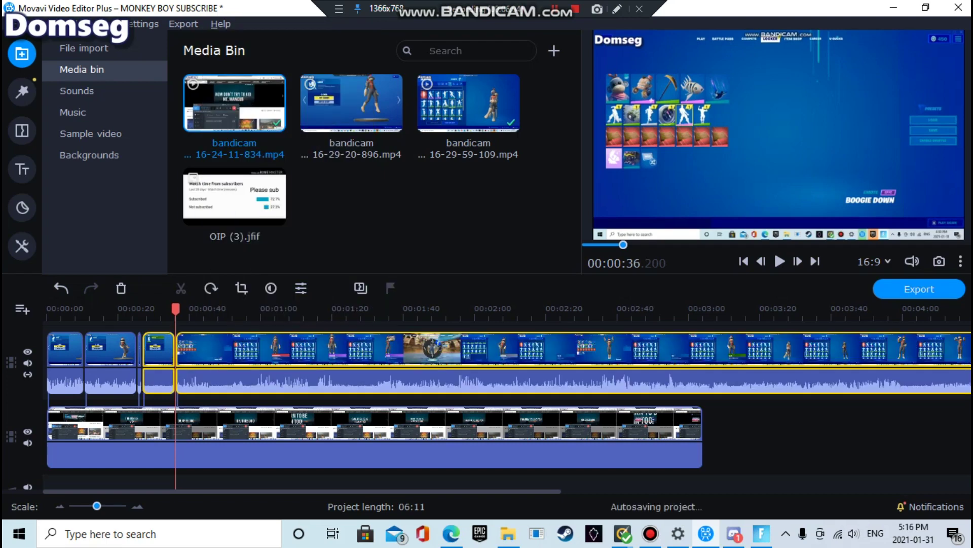
Step: Delete the overlay segment from 00:00:26.83 to 00:00:36.2 and move the remaining overlay clip back to close the gap
{"action": "right_click", "coordinate": [158, 349]}
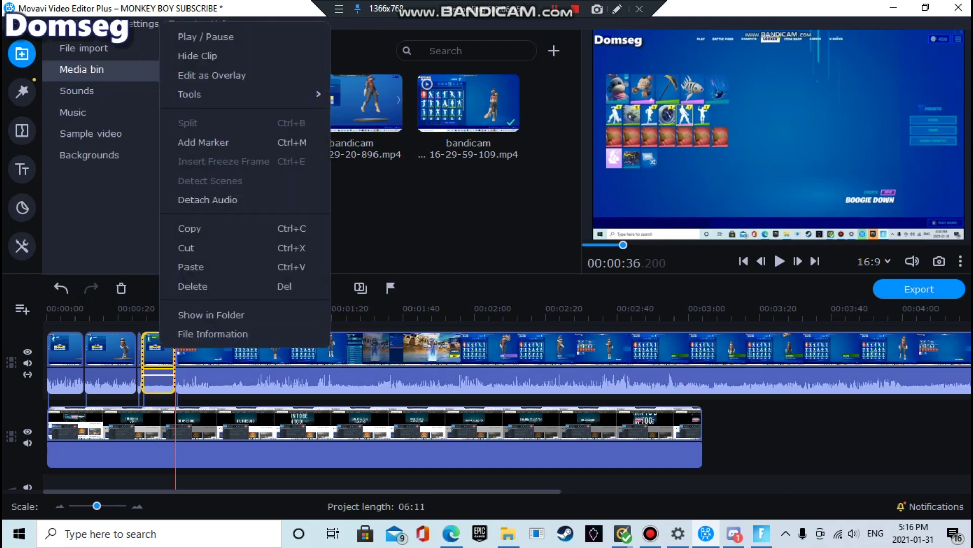
{"action": "left_click", "coordinate": [195, 285]}
{"action": "left_click_drag", "start_coordinate": [191, 350], "coordinate": [157, 350]}
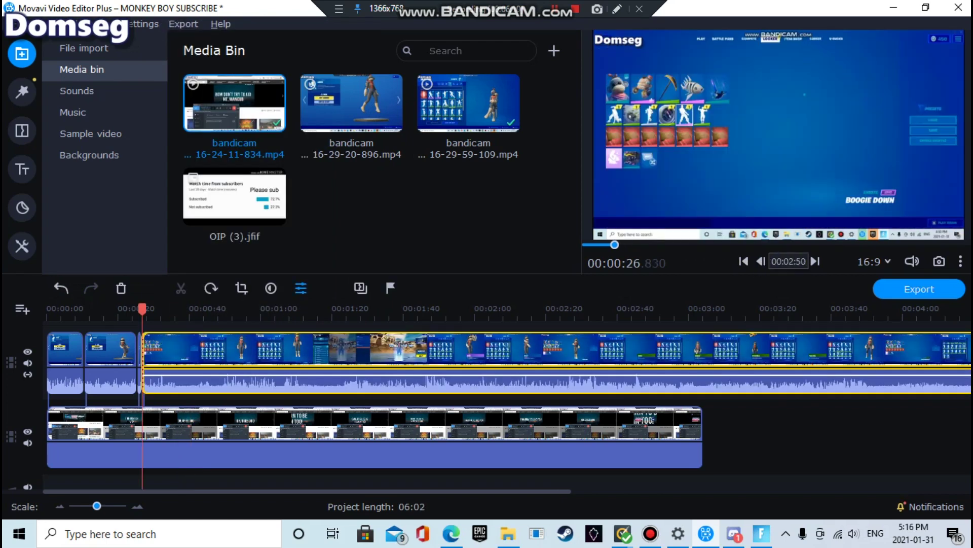
Step: Play the long overlay clip from 00:00:26.83 and split it at 00:00:32.4, at the start of the Wakandan Salute preview
{"action": "left_click", "coordinate": [780, 261]}
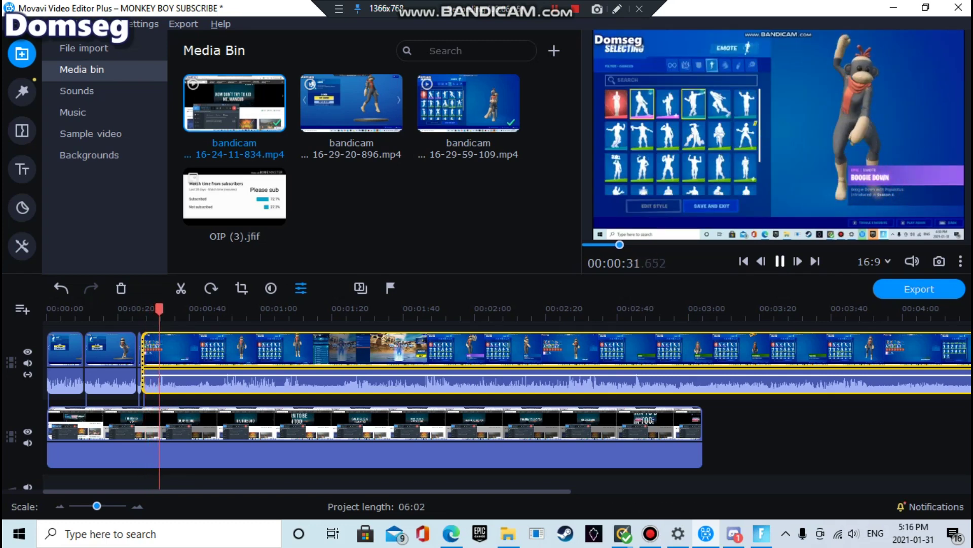
{"action": "key", "text": "space"}
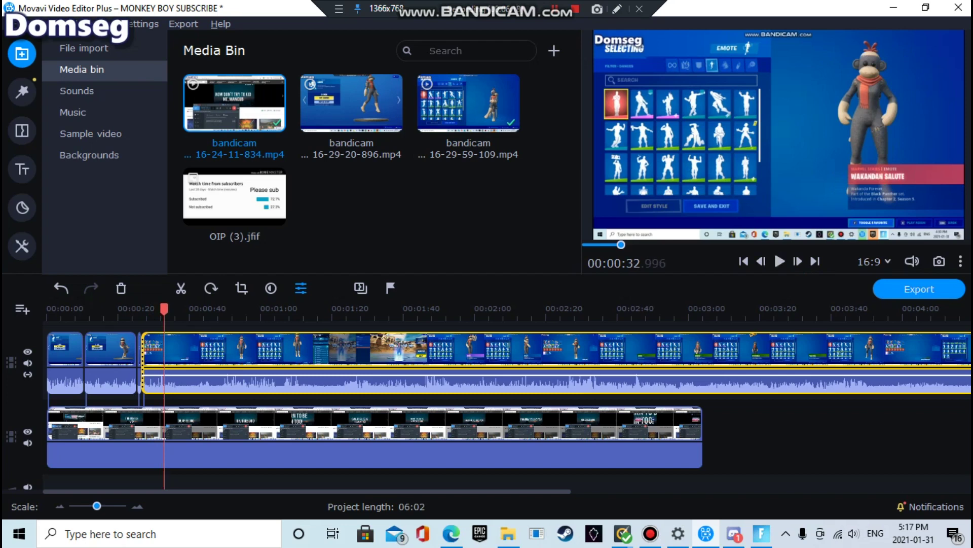
{"action": "left_click_drag", "start_coordinate": [164, 309], "coordinate": [162, 309]}
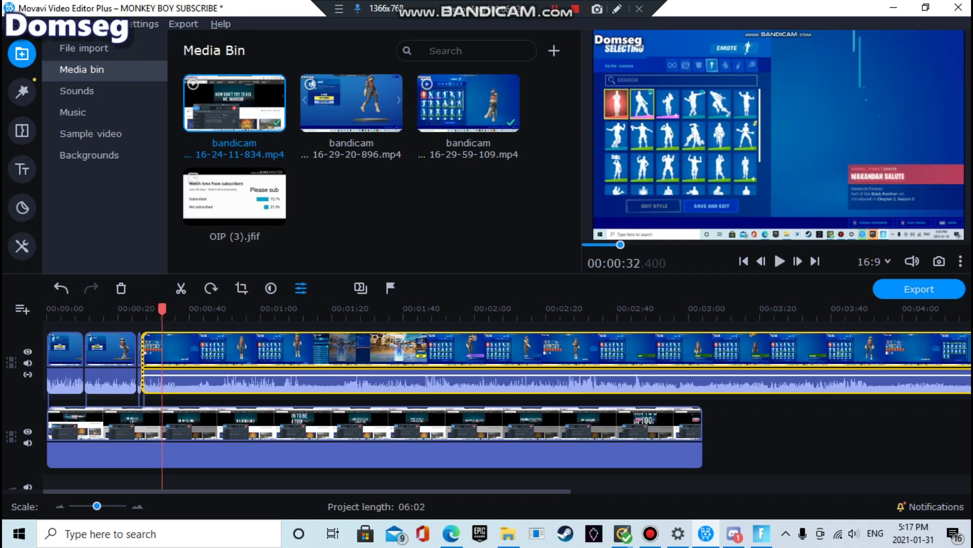
{"action": "right_click", "coordinate": [163, 347]}
{"action": "left_click", "coordinate": [203, 123]}
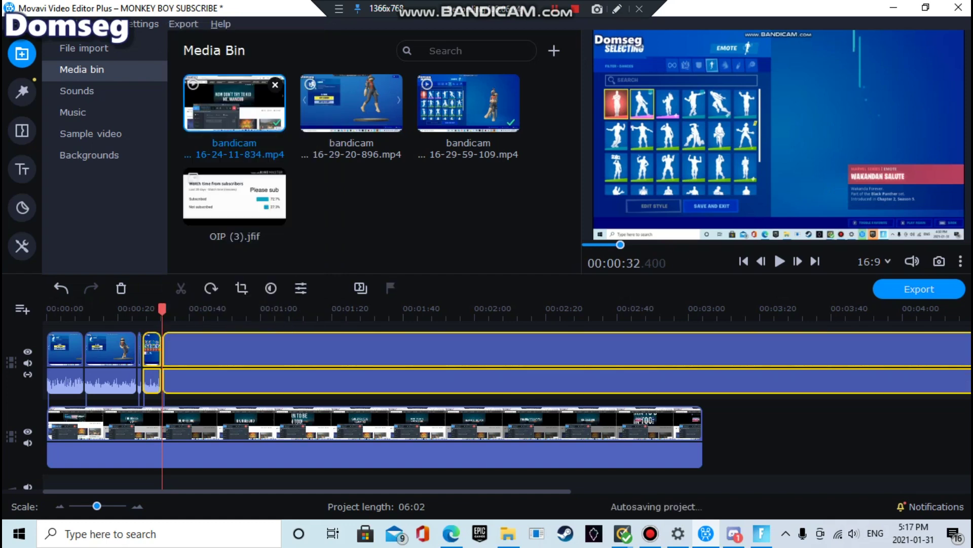
{"action": "left_click_drag", "start_coordinate": [233, 309], "coordinate": [235, 308]}
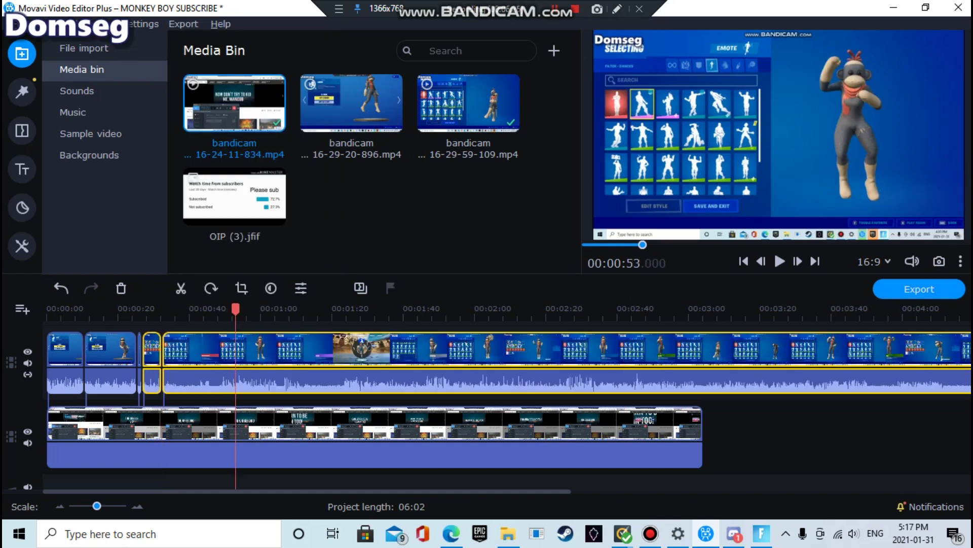
{"action": "key", "text": "Escape"}
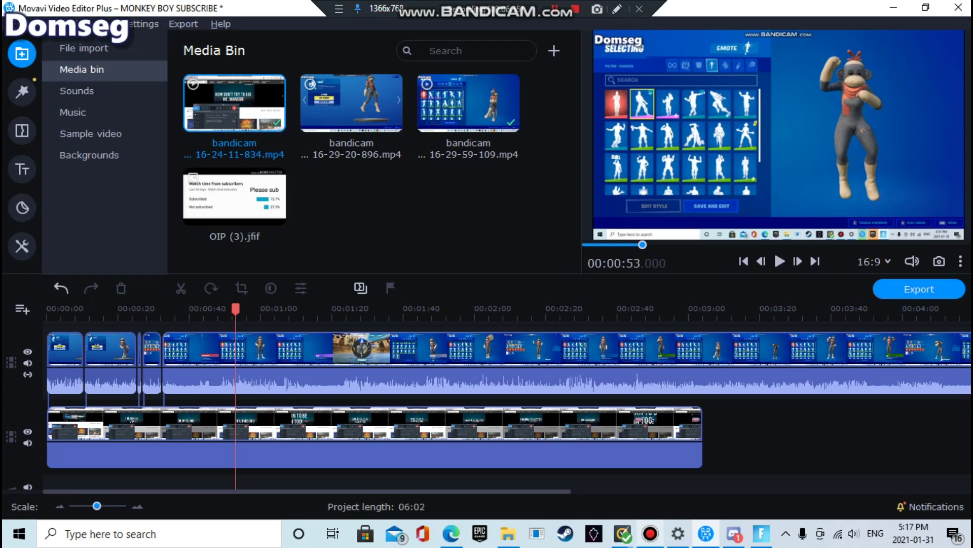
{"action": "left_click", "coordinate": [566, 533]}
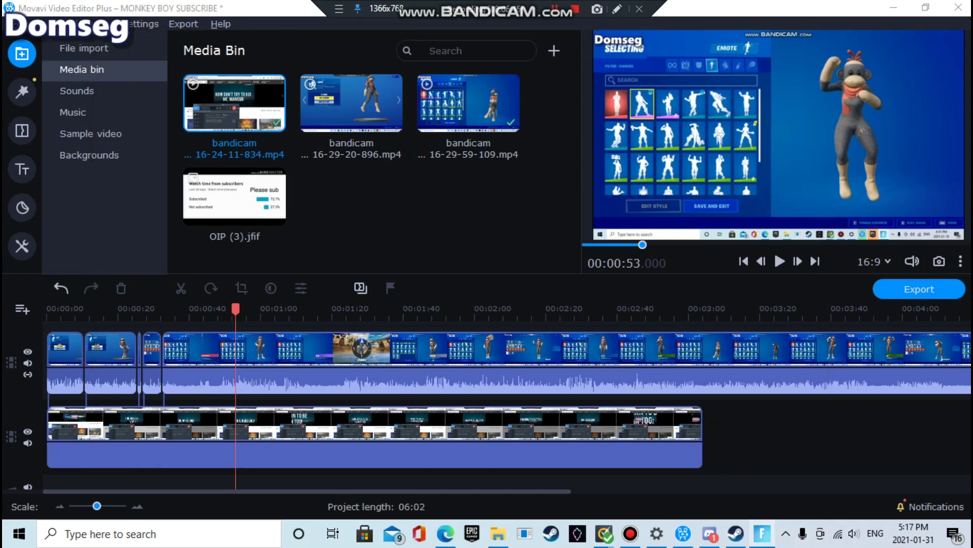
{"action": "left_click", "coordinate": [736, 534]}
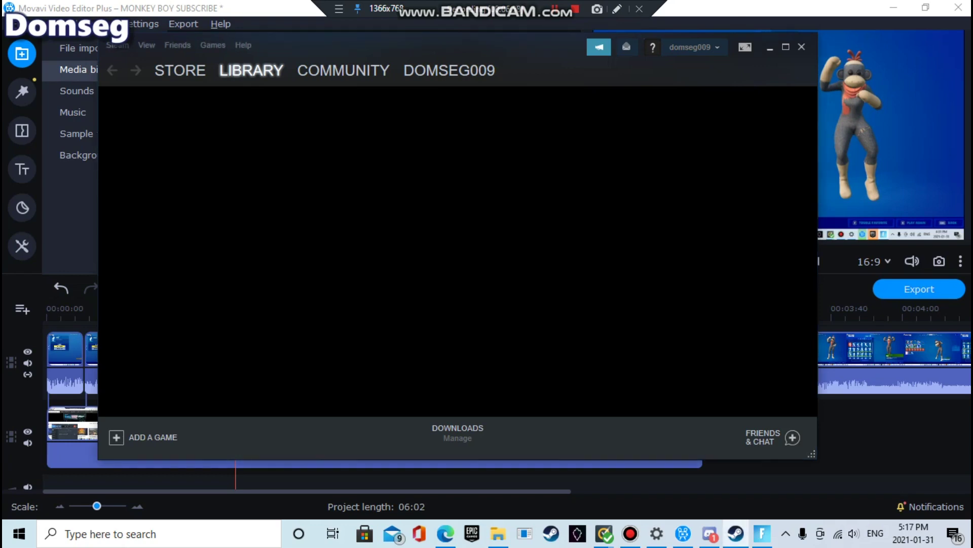
{"action": "key", "text": "alt+Tab"}
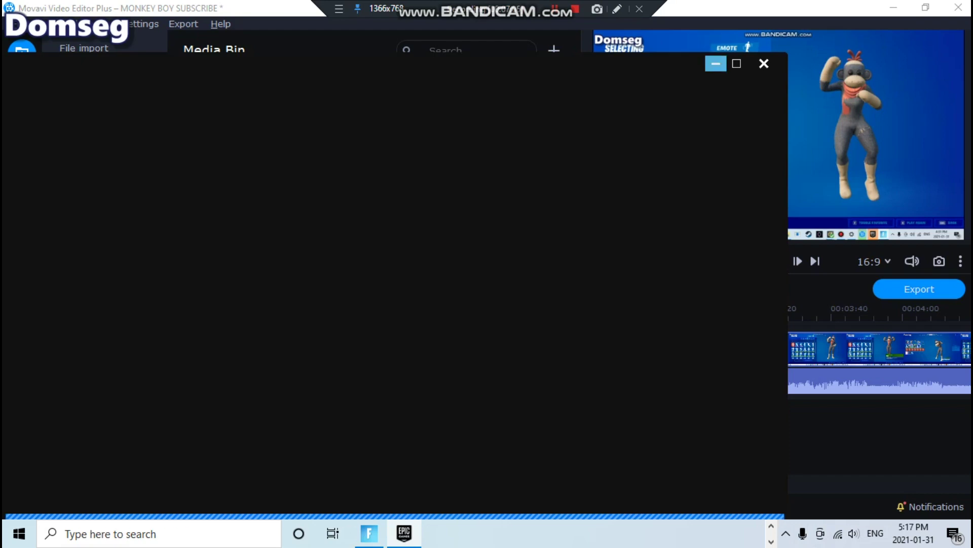
{"action": "left_click", "coordinate": [715, 63]}
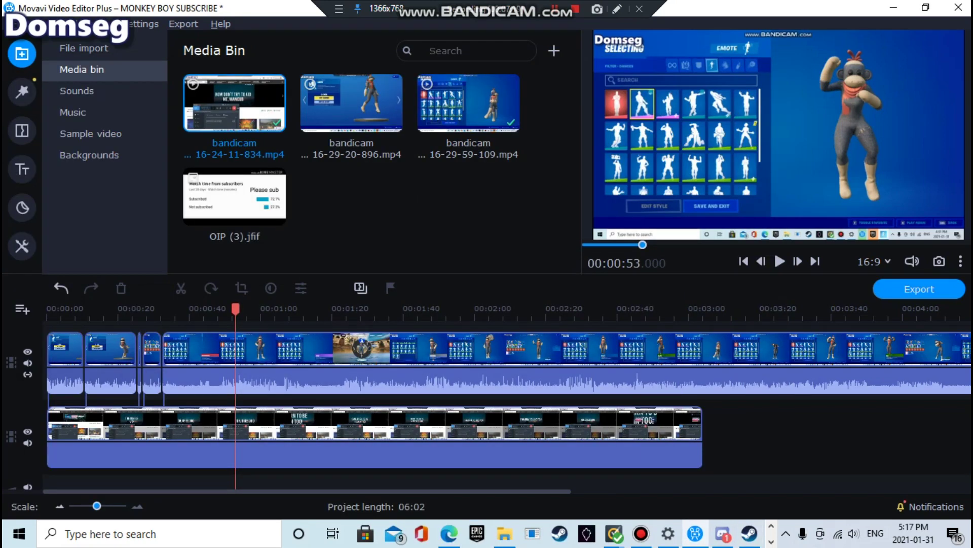
Step: Go back to 00:00:36.265 and split the long overlay clip there, during the Wakandan Salute preview
{"action": "left_click_drag", "start_coordinate": [237, 309], "coordinate": [164, 309]}
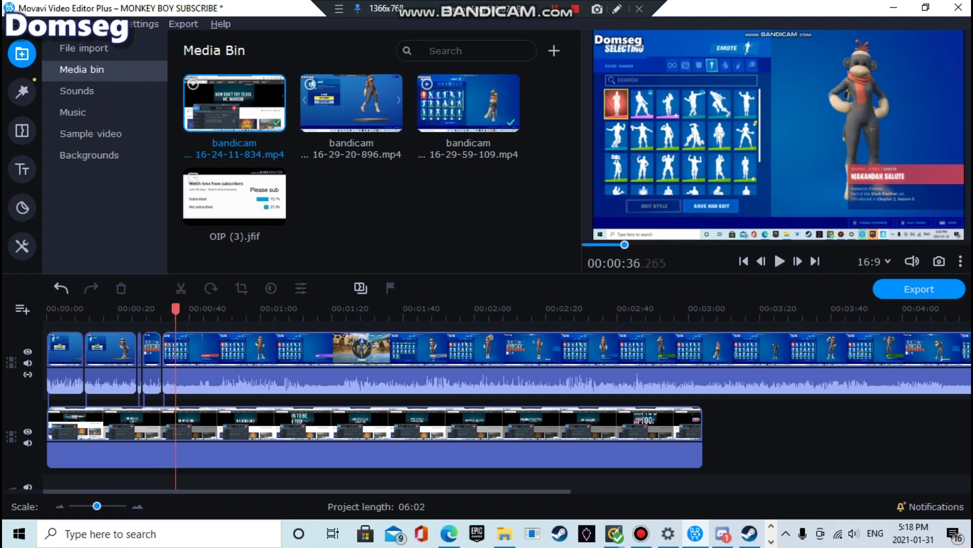
{"action": "right_click", "coordinate": [179, 349]}
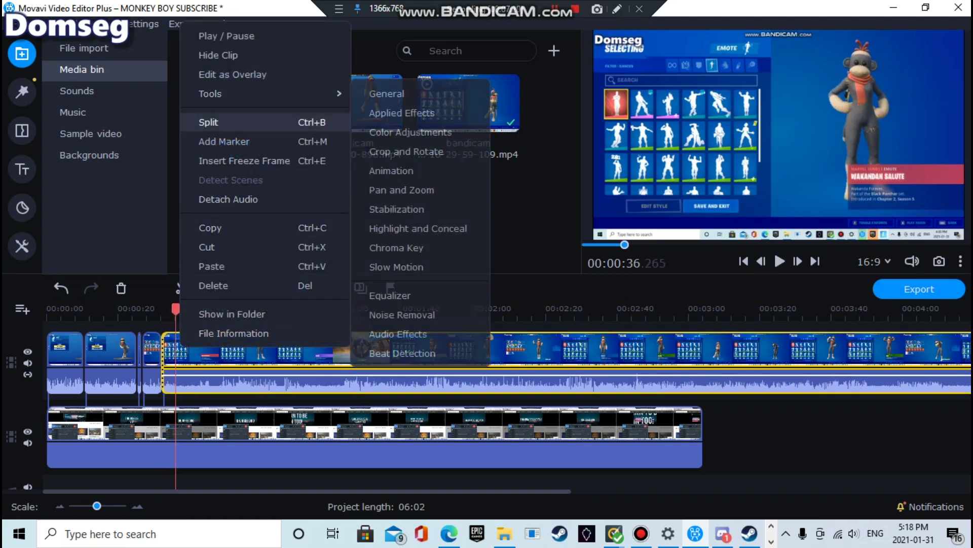
{"action": "left_click", "coordinate": [213, 122]}
{"action": "key", "text": "ctrl+b"}
{"action": "left_click", "coordinate": [263, 310]}
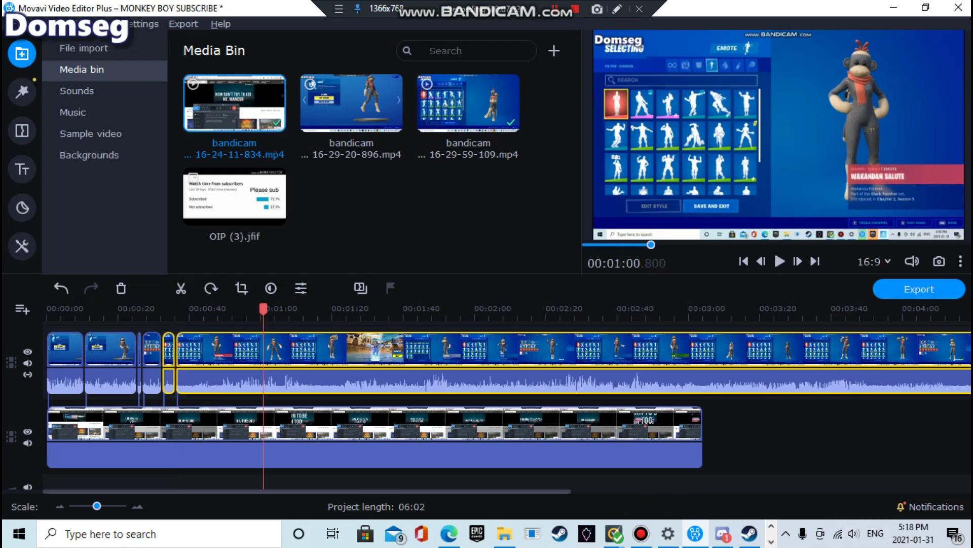
Step: Play on from the new cut and split the long overlay clip at 00:00:49, just as the Boogie Down preview starts
{"action": "left_click", "coordinate": [177, 310]}
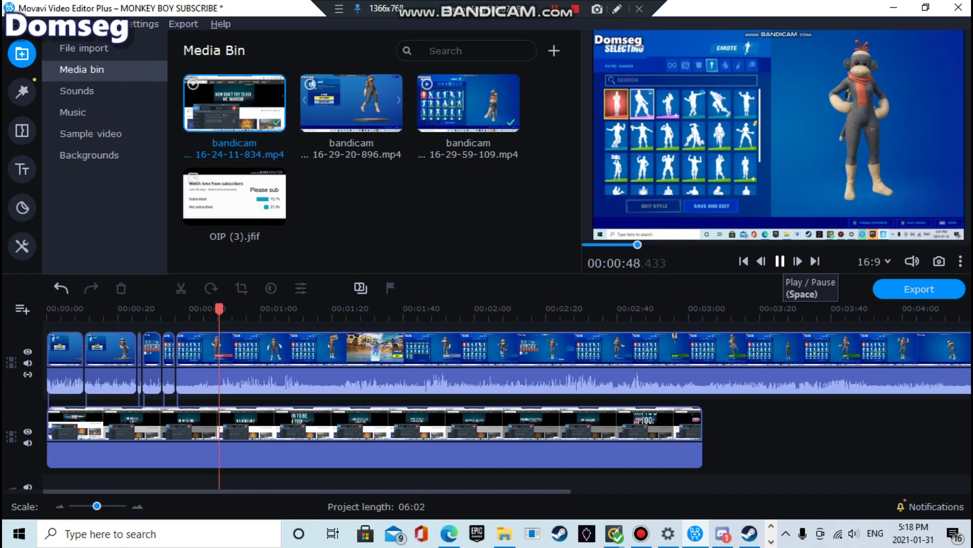
{"action": "key", "text": "space"}
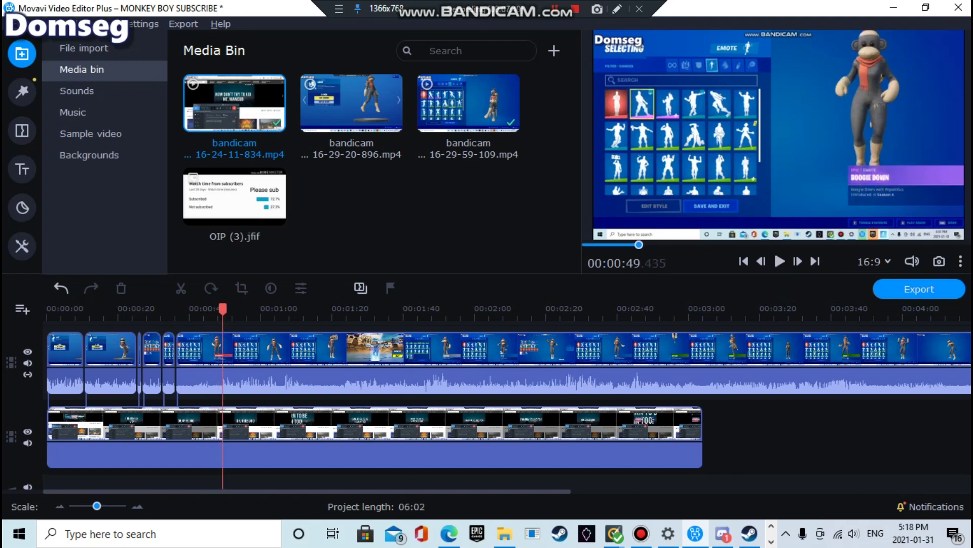
{"action": "key", "text": "Left"}
{"action": "key", "text": "Left"}
{"action": "key", "text": "Left"}
{"action": "key", "text": "Left"}
{"action": "key", "text": "Left"}
{"action": "key", "text": "Left"}
{"action": "key", "text": "Left"}
{"action": "key", "text": "Left"}
{"action": "key", "text": "Left"}
{"action": "key", "text": "Left"}
{"action": "key", "text": "Left"}
{"action": "key", "text": "Left"}
{"action": "key", "text": "Left"}
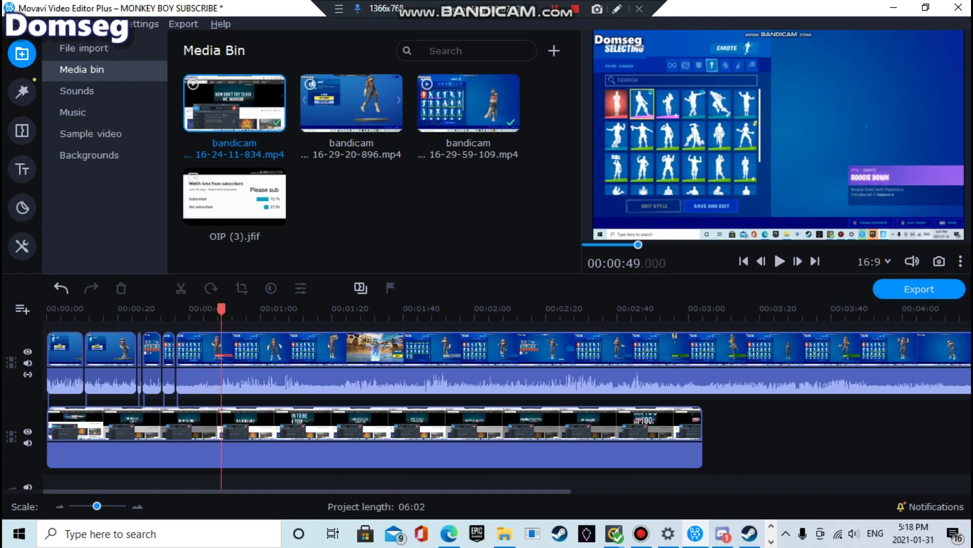
{"action": "right_click", "coordinate": [226, 342]}
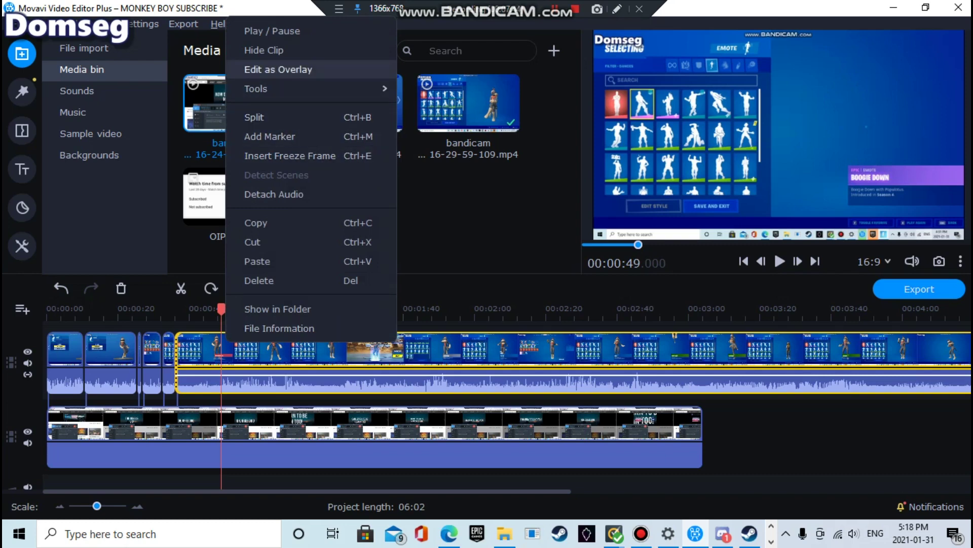
{"action": "left_click", "coordinate": [254, 118]}
Step: Delete the overlay segment from 00:00:36.265 to 00:00:49 and move the remaining overlay clip back to close the gap
{"action": "left_click", "coordinate": [197, 350]}
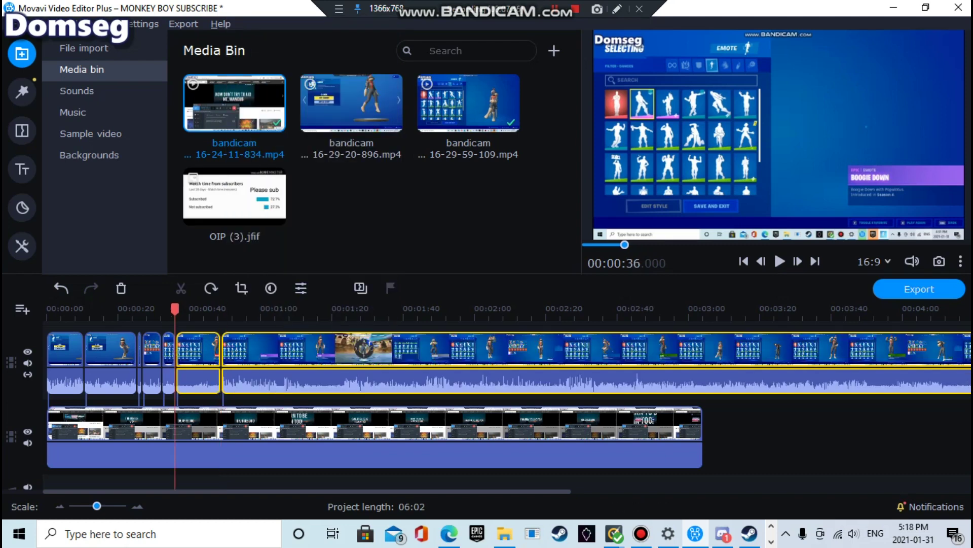
{"action": "left_click", "coordinate": [195, 339]}
{"action": "right_click", "coordinate": [195, 337]}
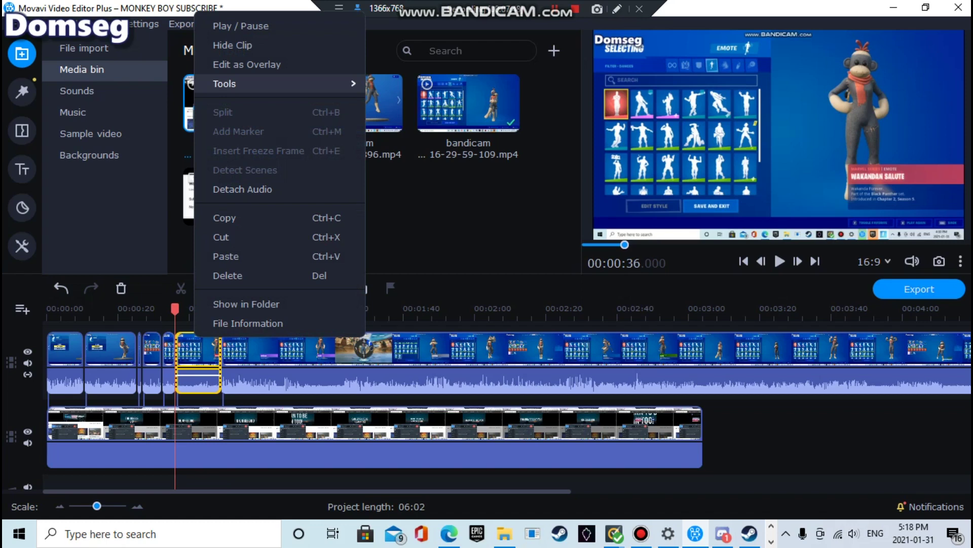
{"action": "left_click", "coordinate": [224, 276]}
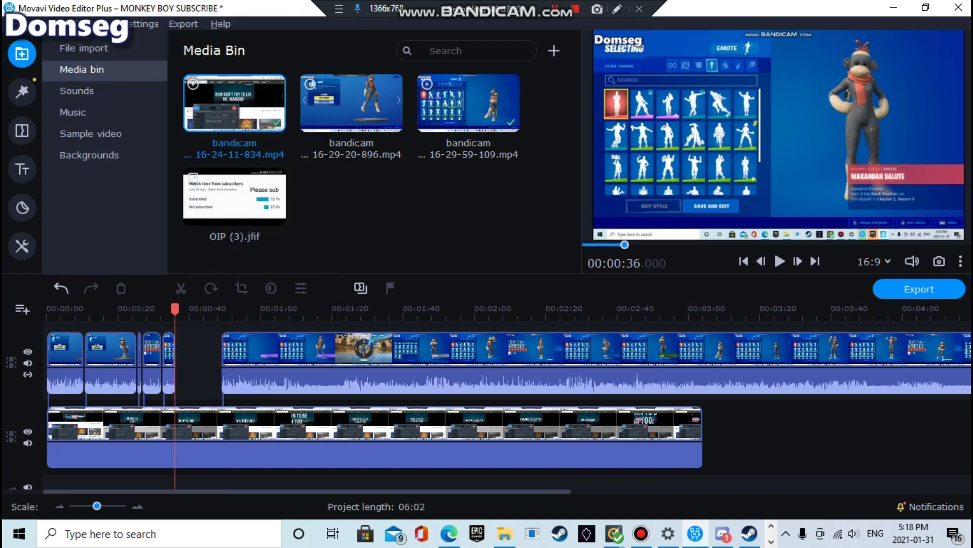
Step: Play the Boogie Down preview and split the long overlay clip at 00:00:51.775, where the Boomin' preview starts
{"action": "key", "text": "space"}
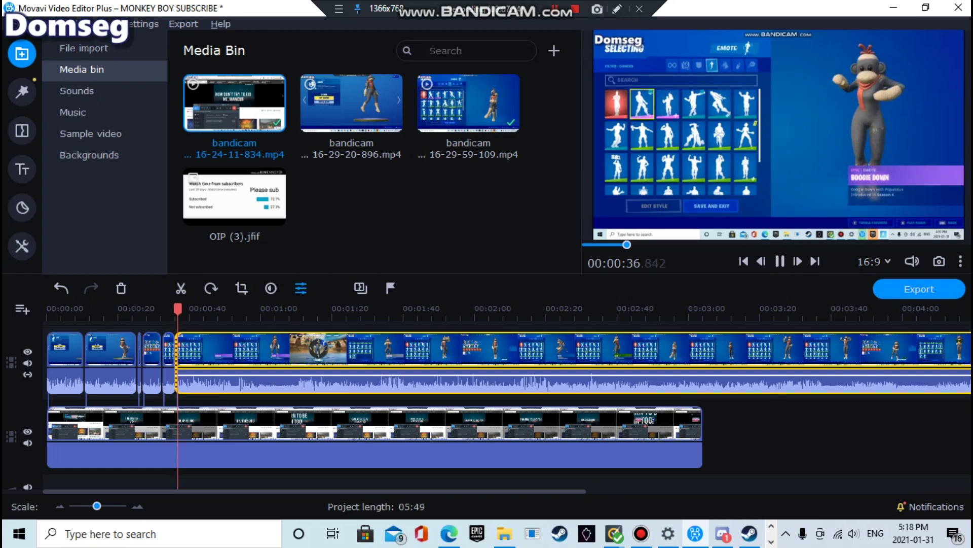
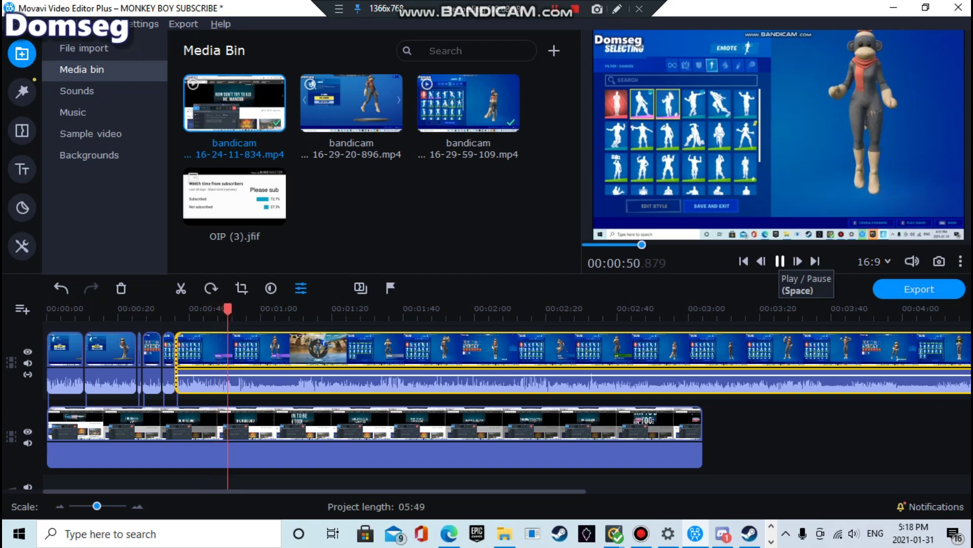
{"action": "left_click", "coordinate": [780, 260]}
{"action": "right_click", "coordinate": [231, 348]}
{"action": "left_click", "coordinate": [259, 121]}
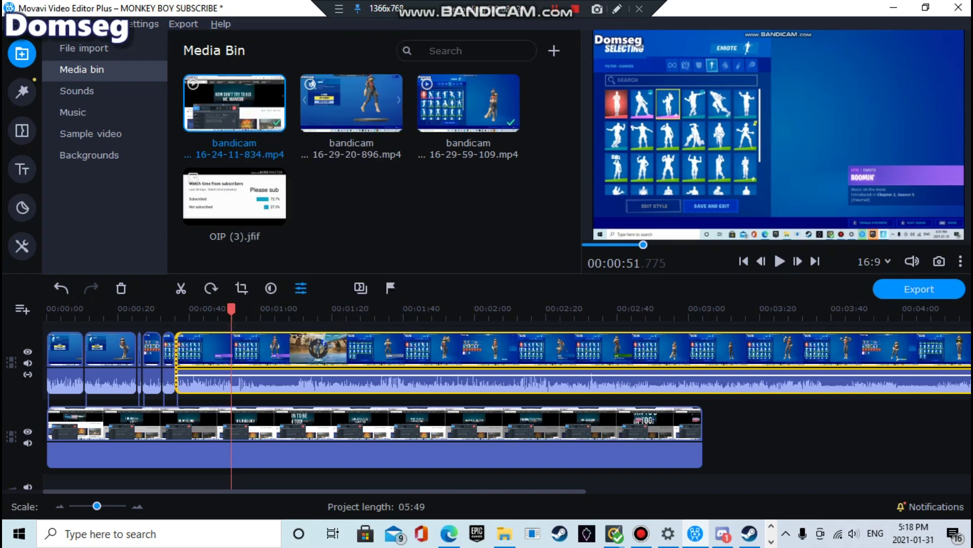
{"action": "key", "text": "Escape"}
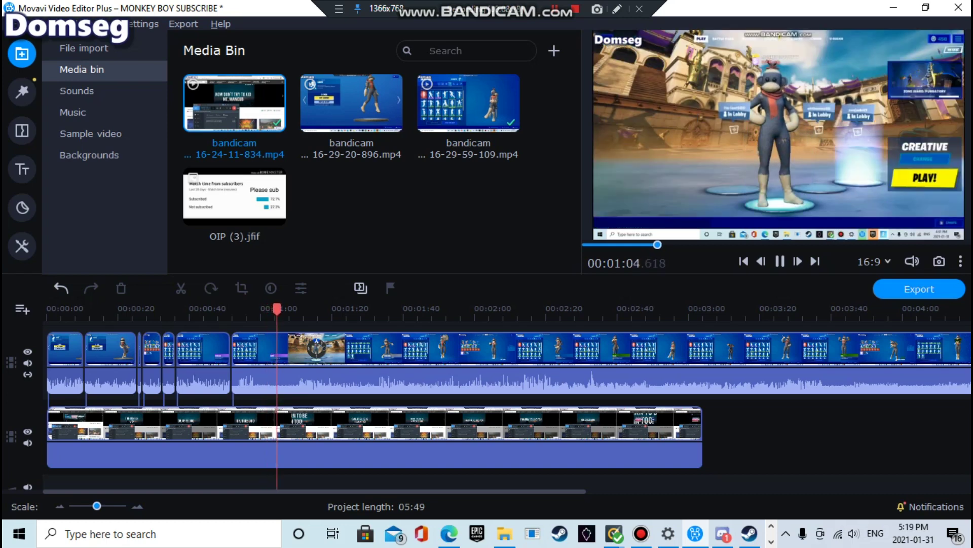
Step: Replay the overlay after the Boomin' cut and split it at 00:00:56.459, on the locker screen with Boogie Down
{"action": "left_click", "coordinate": [239, 310]}
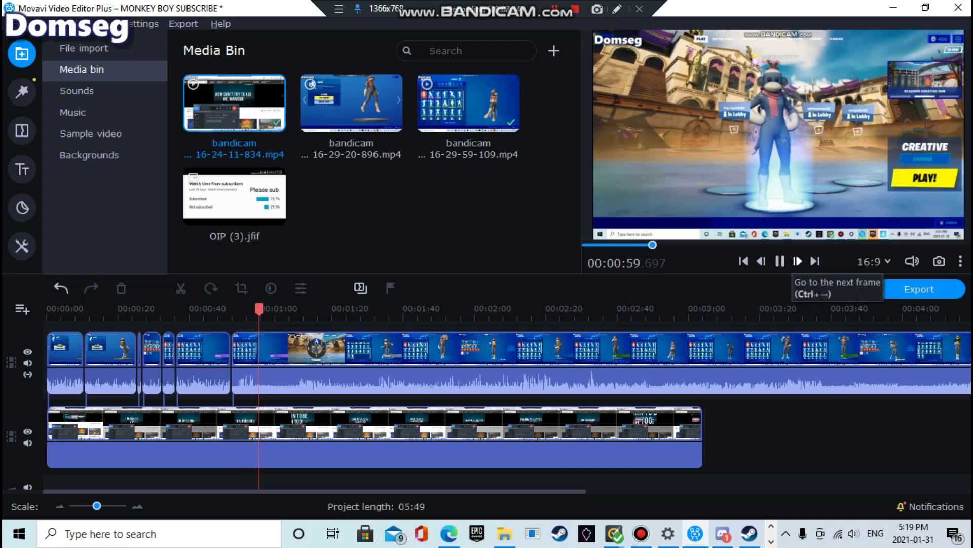
{"action": "left_click", "coordinate": [250, 310]}
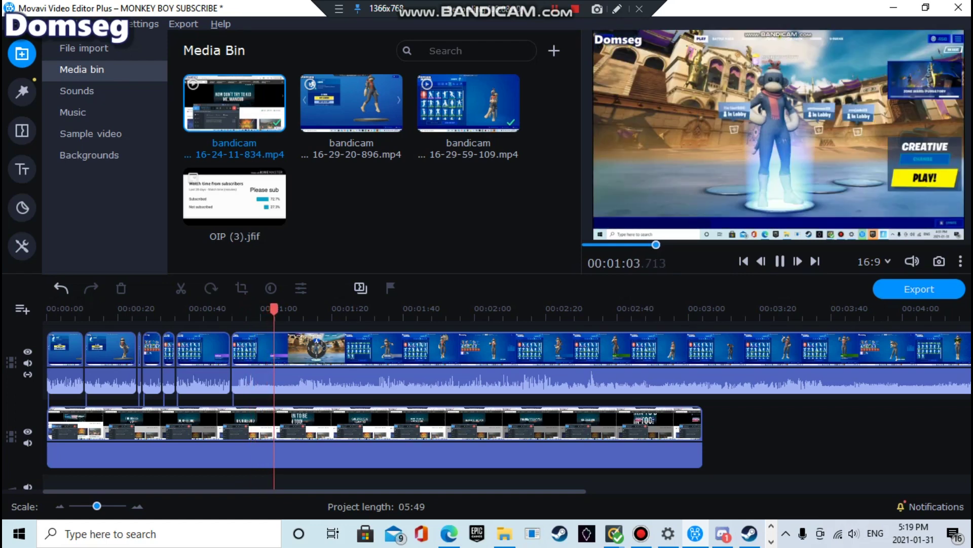
{"action": "left_click_drag", "start_coordinate": [275, 309], "coordinate": [234, 310]}
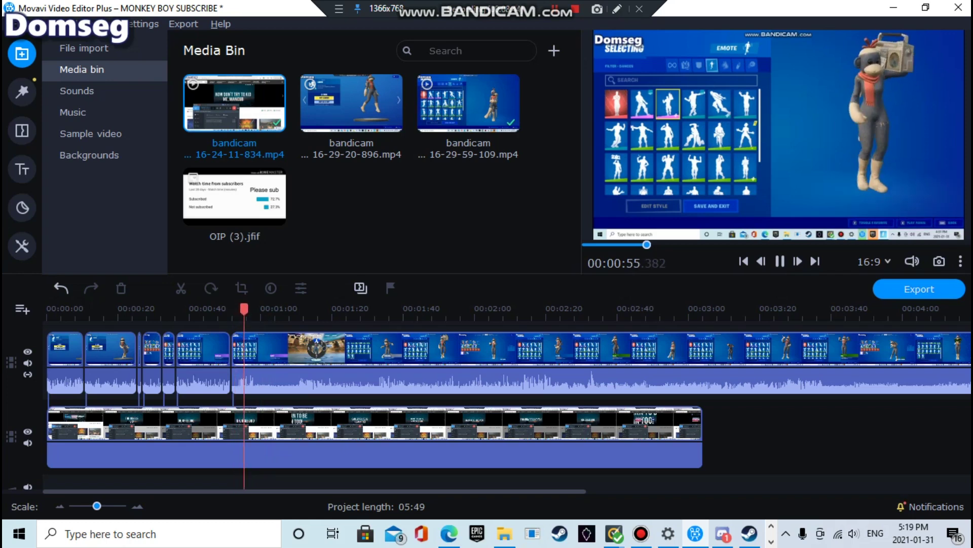
{"action": "left_click", "coordinate": [237, 310]}
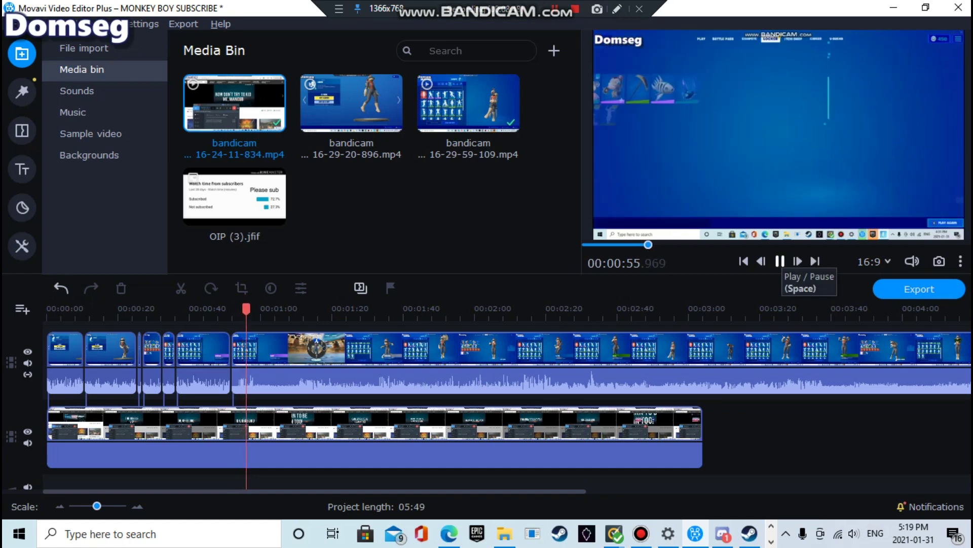
{"action": "left_click", "coordinate": [781, 261]}
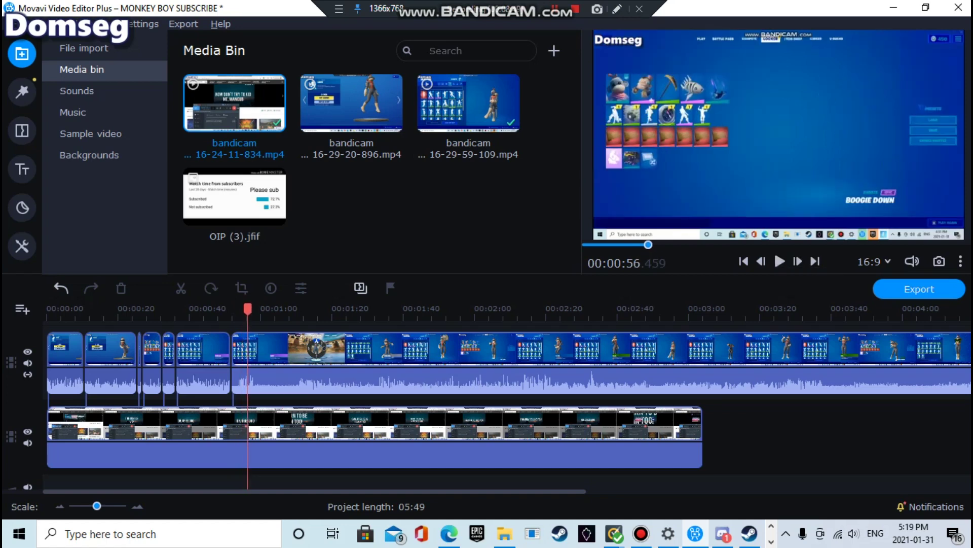
{"action": "right_click", "coordinate": [247, 350]}
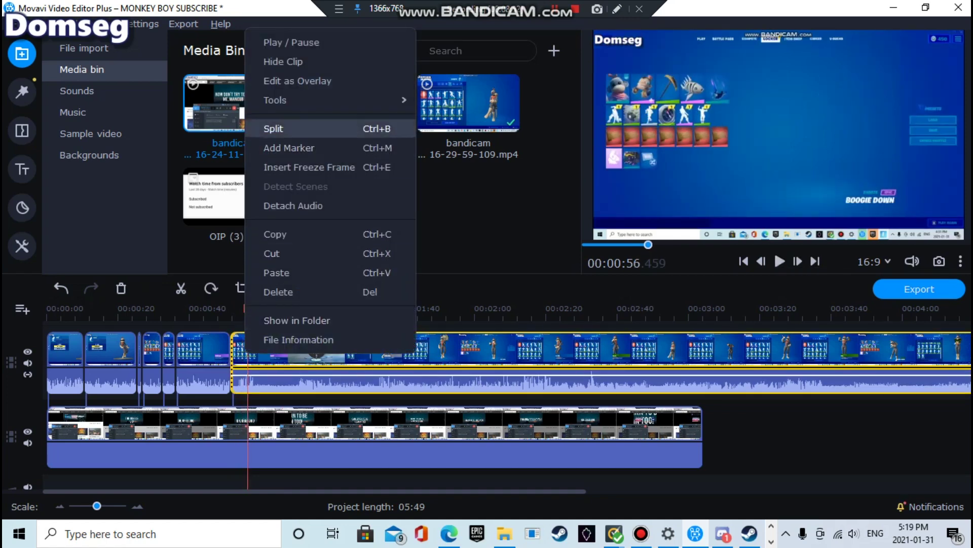
{"action": "left_click", "coordinate": [274, 129]}
{"action": "left_click", "coordinate": [399, 353]}
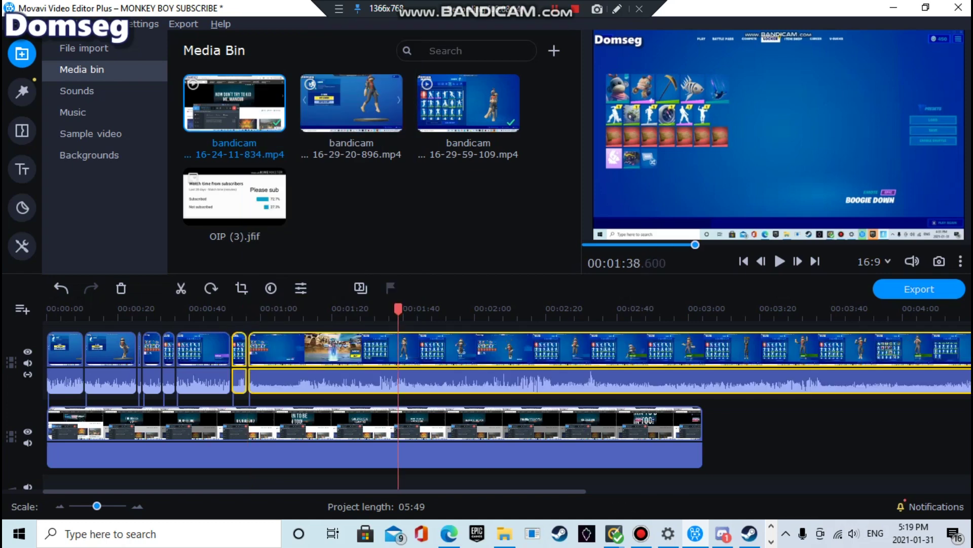
Step: Play the overlay on from the 00:00:56 cut and split the long overlay clip at 00:01:21, on the empty locker screen
{"action": "left_click_drag", "start_coordinate": [398, 309], "coordinate": [252, 309]}
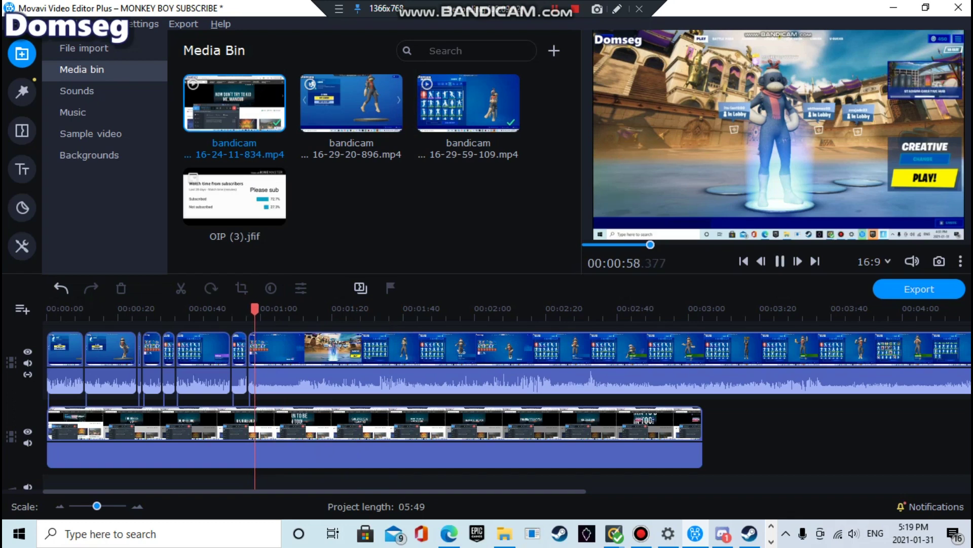
{"action": "left_click", "coordinate": [279, 317]}
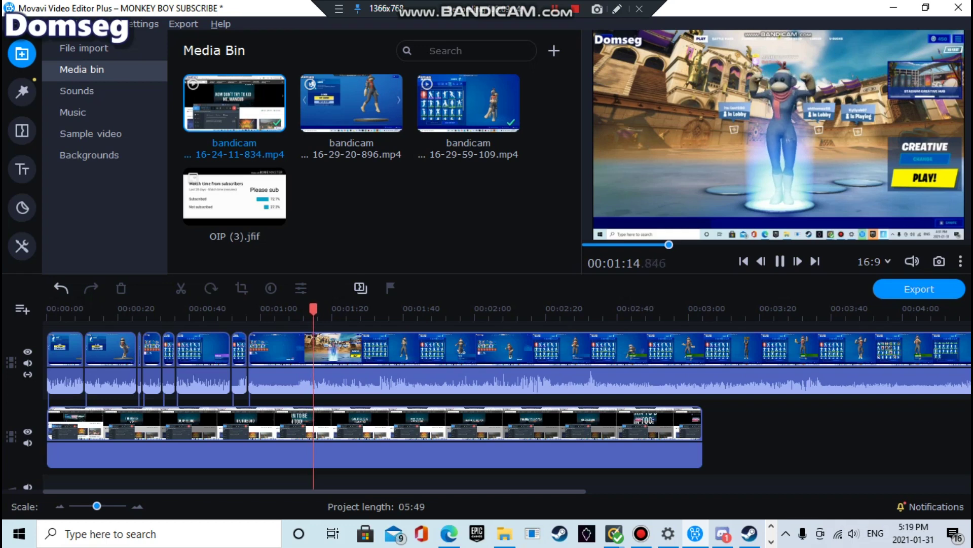
{"action": "left_click", "coordinate": [274, 310]}
{"action": "left_click", "coordinate": [248, 310]}
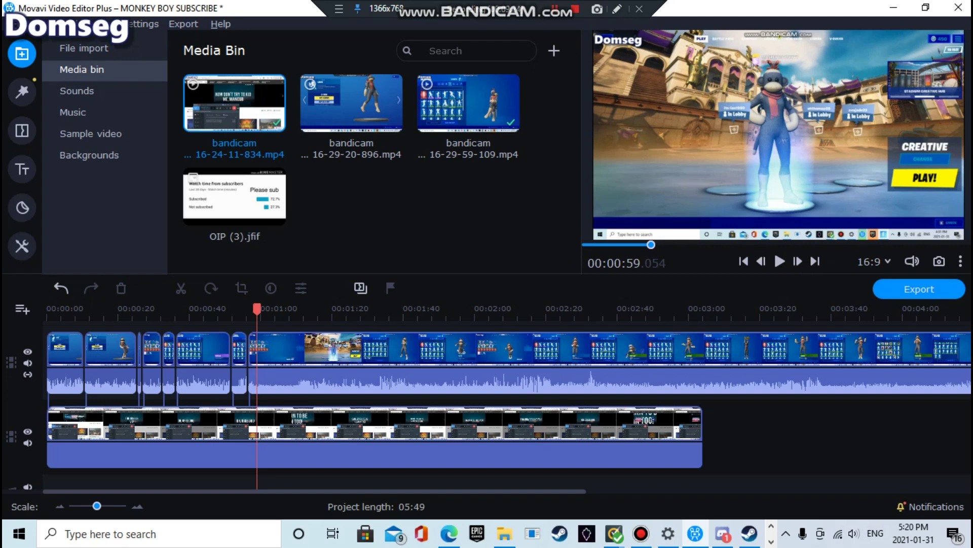
{"action": "left_click_drag", "start_coordinate": [250, 309], "coordinate": [249, 309]}
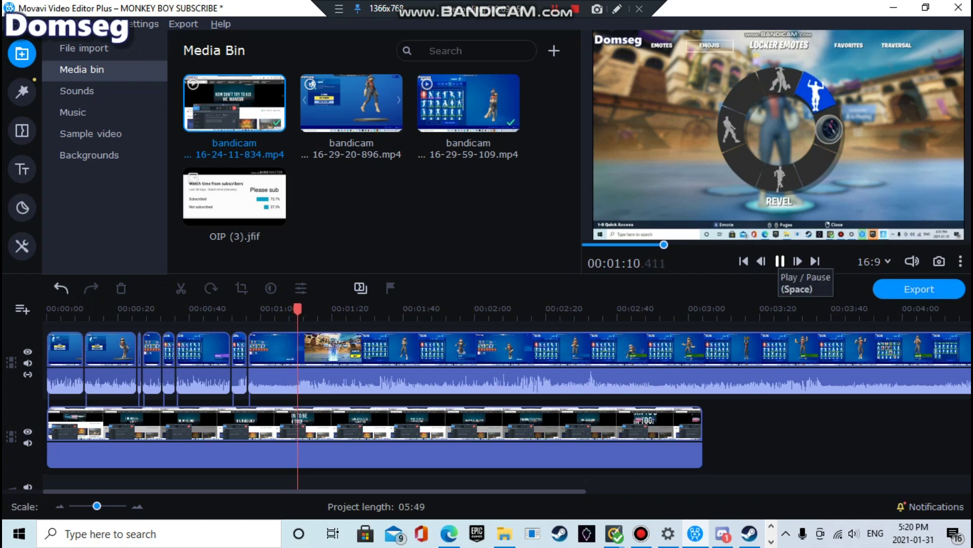
{"action": "left_click", "coordinate": [780, 261]}
{"action": "right_click", "coordinate": [298, 350]}
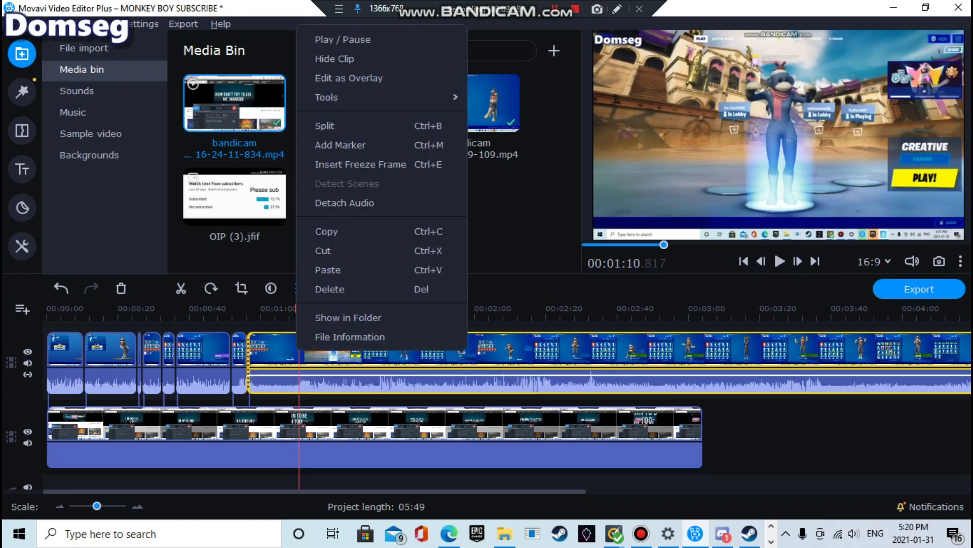
{"action": "left_click", "coordinate": [780, 262]}
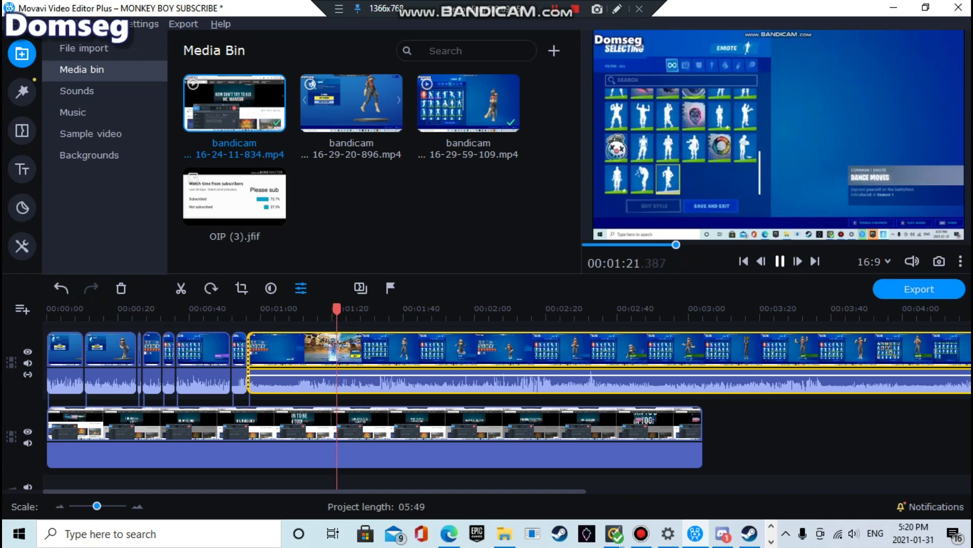
{"action": "left_click", "coordinate": [781, 261]}
{"action": "left_click_drag", "start_coordinate": [341, 309], "coordinate": [335, 309]}
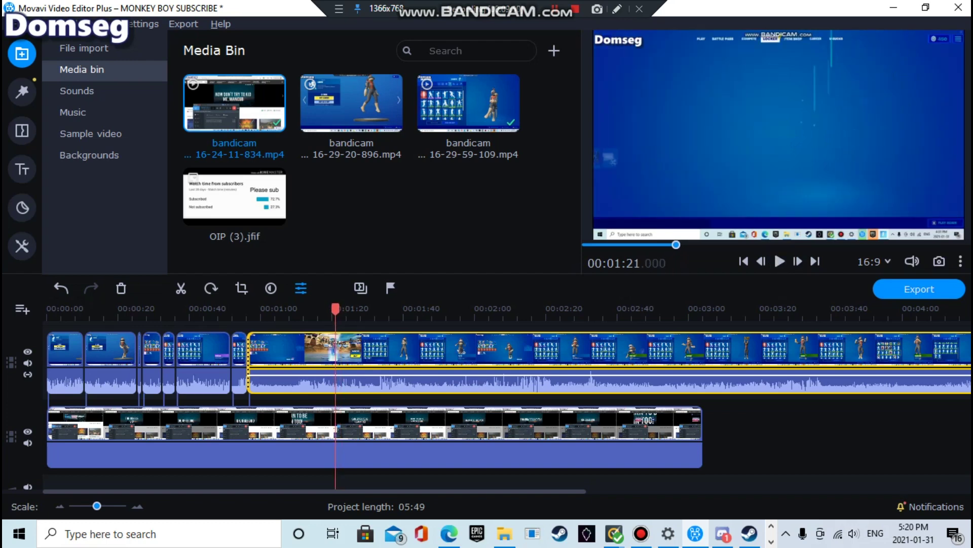
{"action": "right_click", "coordinate": [333, 350]}
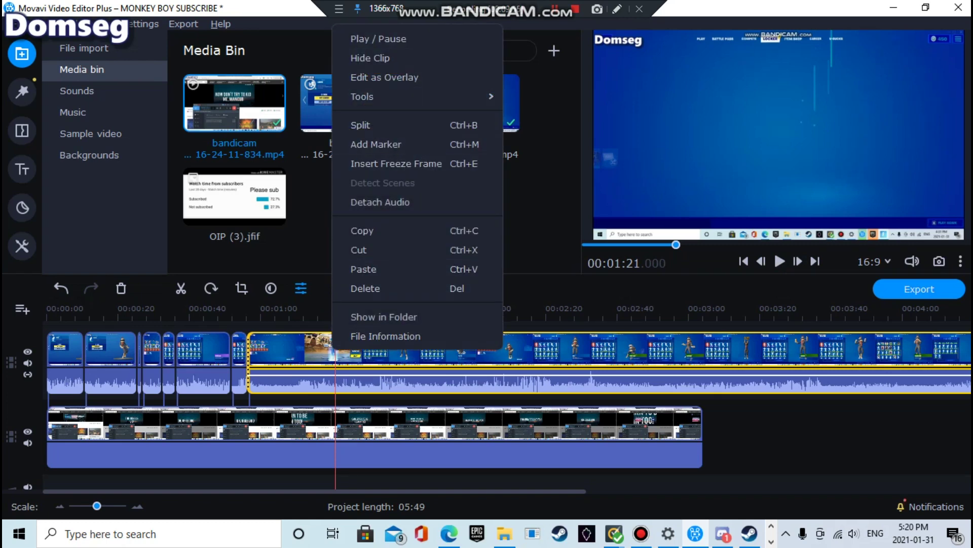
{"action": "left_click", "coordinate": [361, 125]}
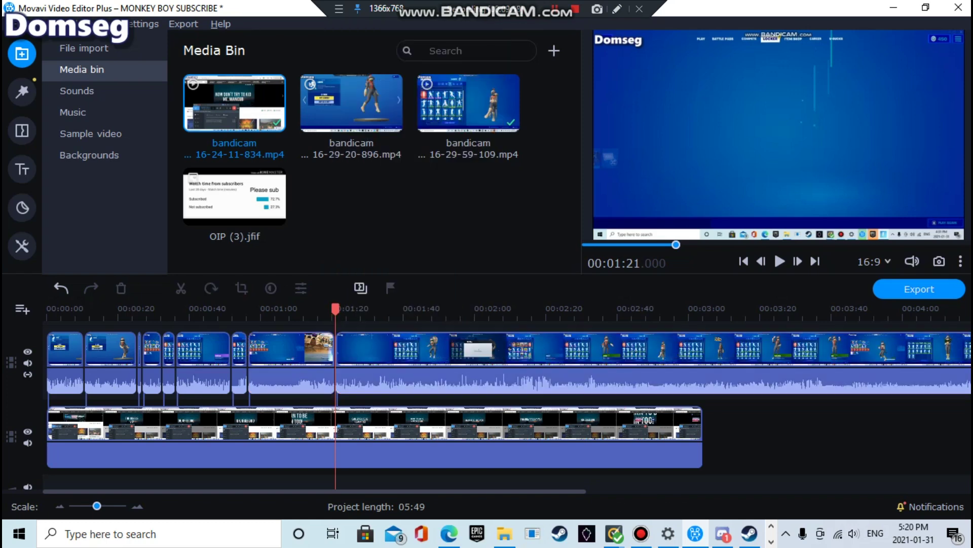
Step: Delete the lobby segment between the last two cuts, ending at 00:01:21, and move the remaining overlay clip back to close the gap
{"action": "right_click", "coordinate": [303, 348]}
{"action": "left_click", "coordinate": [627, 125]}
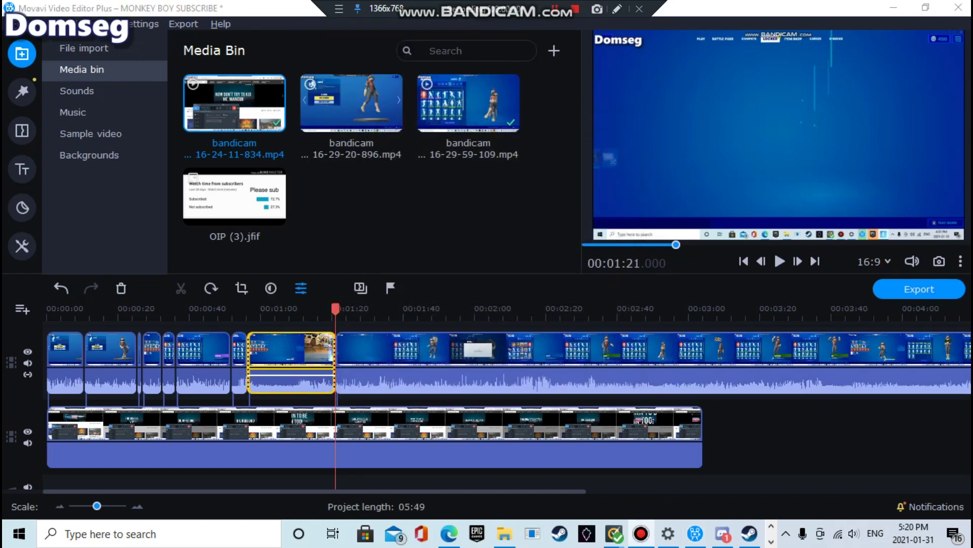
{"action": "right_click", "coordinate": [302, 348]}
{"action": "left_click", "coordinate": [338, 276]}
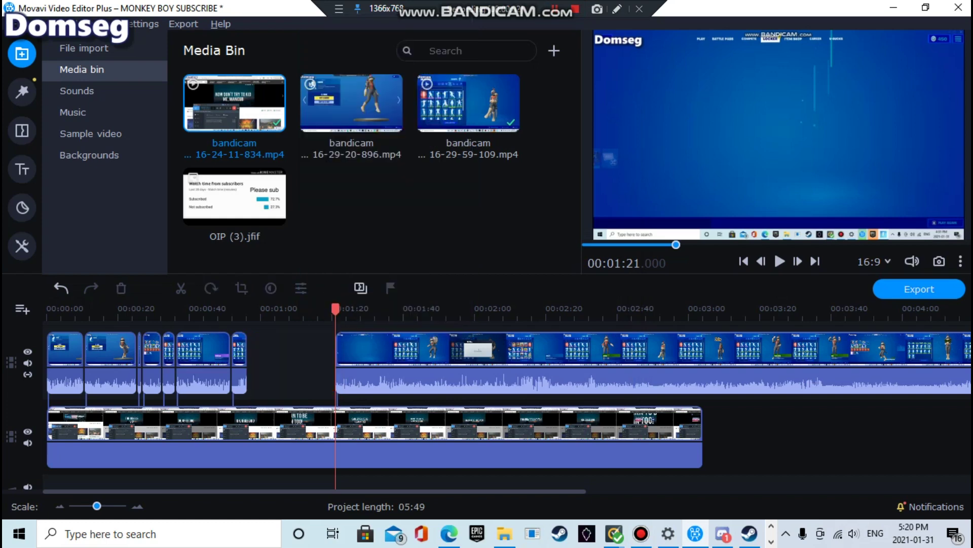
{"action": "left_click_drag", "start_coordinate": [388, 350], "coordinate": [300, 350]}
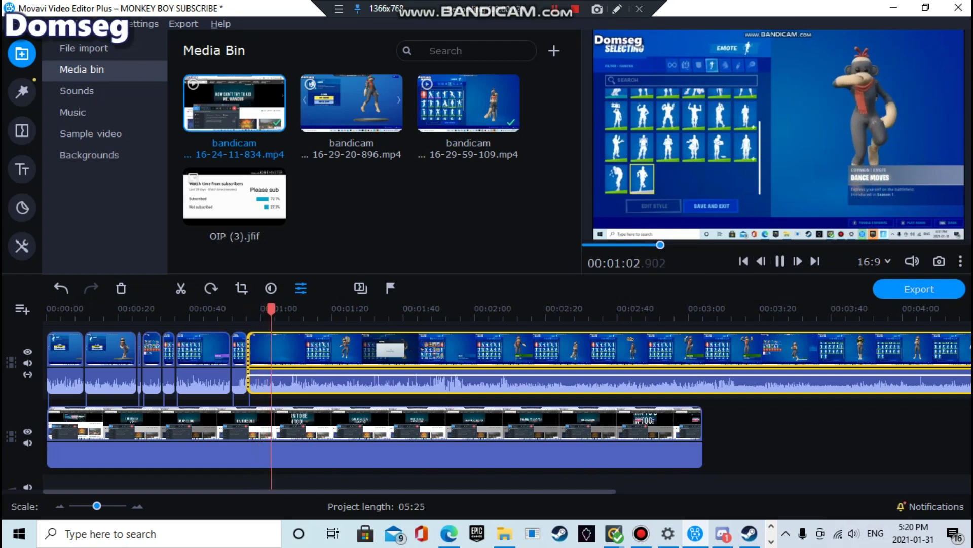
Step: Stop playback after the Dance Moves preview and split the long overlay clip at 00:01:04.289, while the emote list scrolls
{"action": "key", "text": "space"}
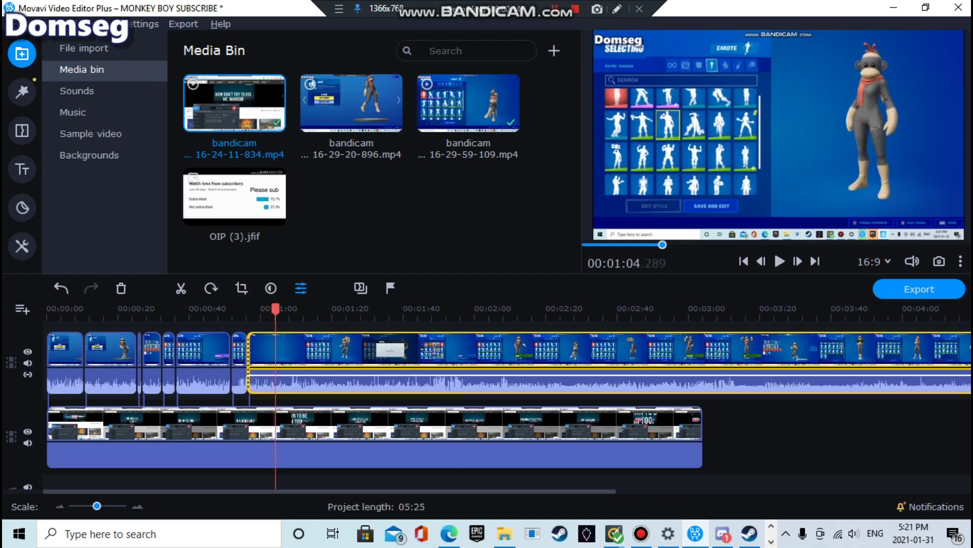
{"action": "right_click", "coordinate": [269, 345]}
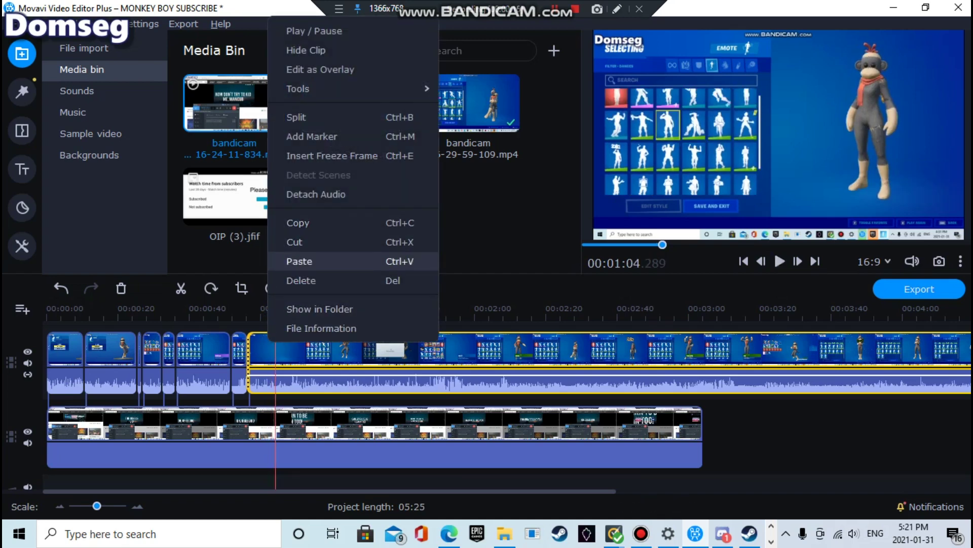
{"action": "left_click", "coordinate": [299, 117]}
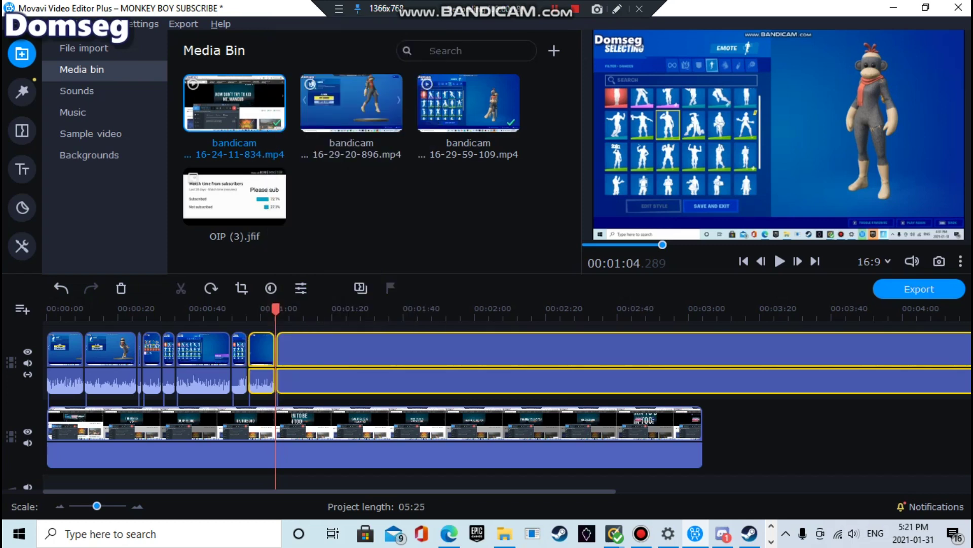
{"action": "key", "text": "Escape"}
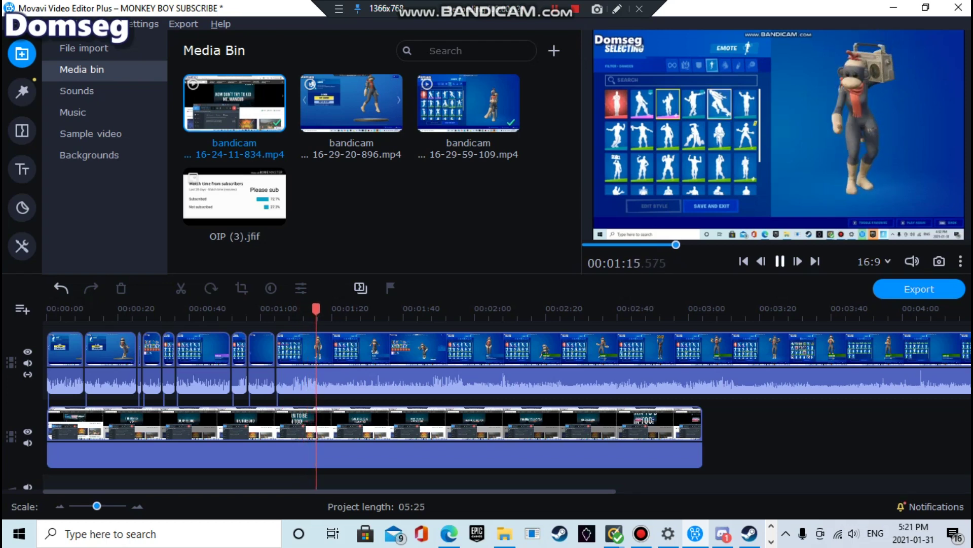
Step: Check the earlier cuts by scrubbing the timeline and delete the short boombox emote segment around 00:00:53.600
{"action": "left_click_drag", "start_coordinate": [296, 309], "coordinate": [185, 308]}
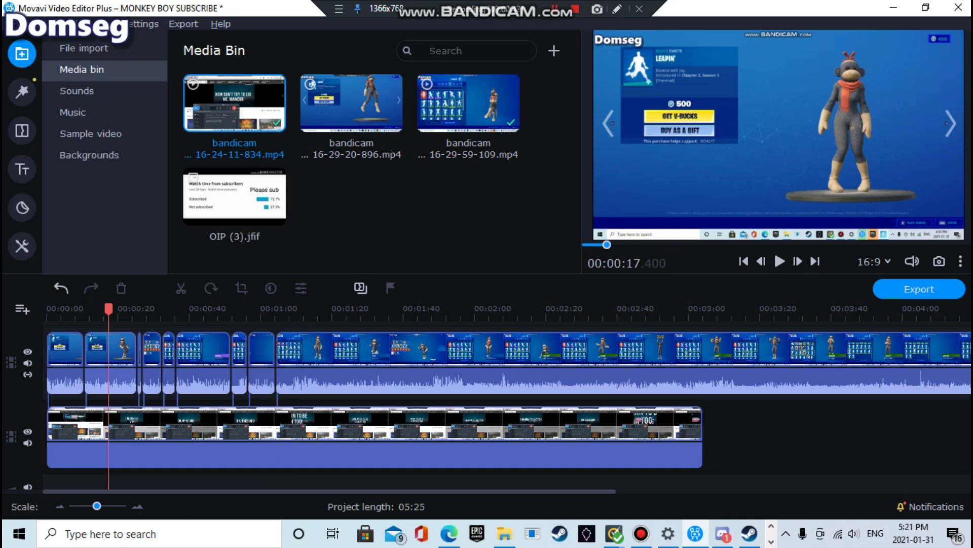
{"action": "left_click_drag", "start_coordinate": [141, 308], "coordinate": [152, 309]}
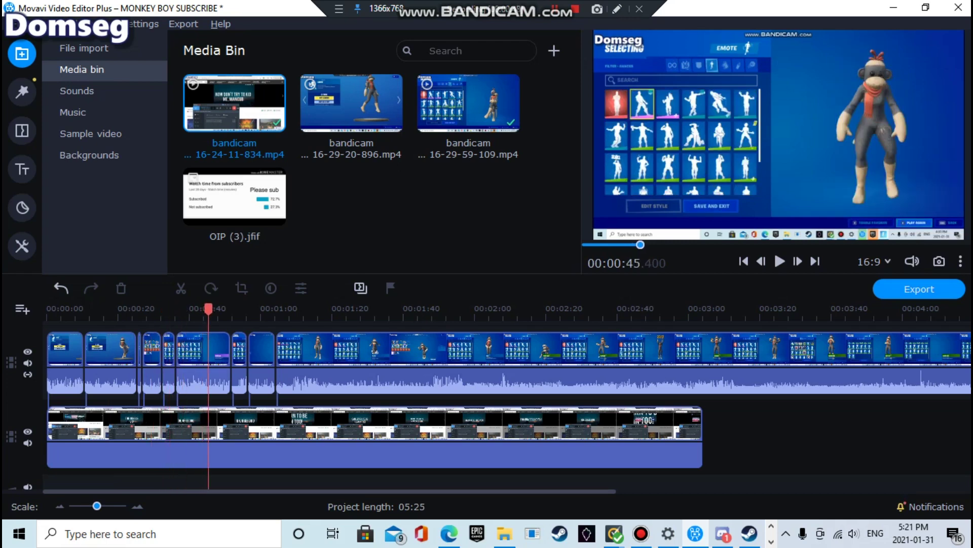
{"action": "left_click_drag", "start_coordinate": [250, 309], "coordinate": [236, 309]}
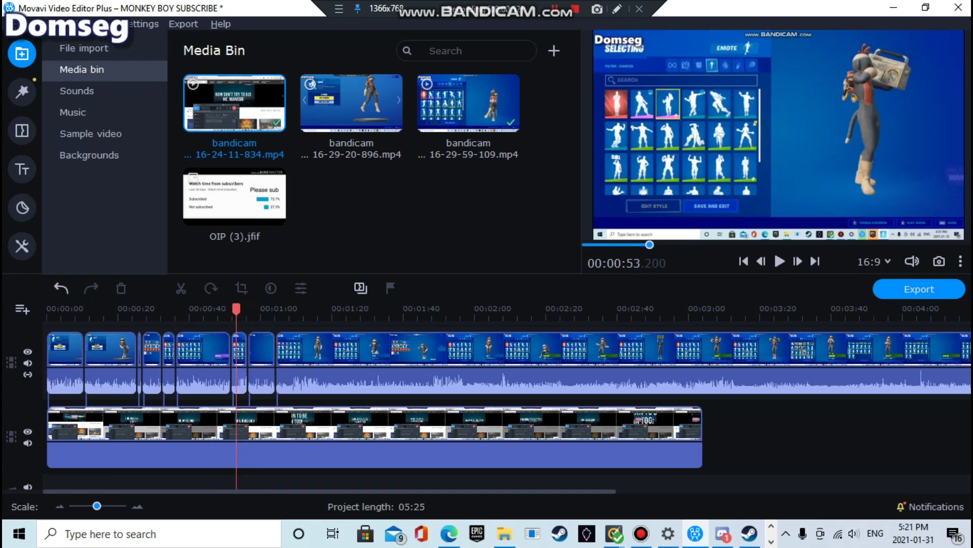
{"action": "left_click_drag", "start_coordinate": [268, 308], "coordinate": [237, 309]}
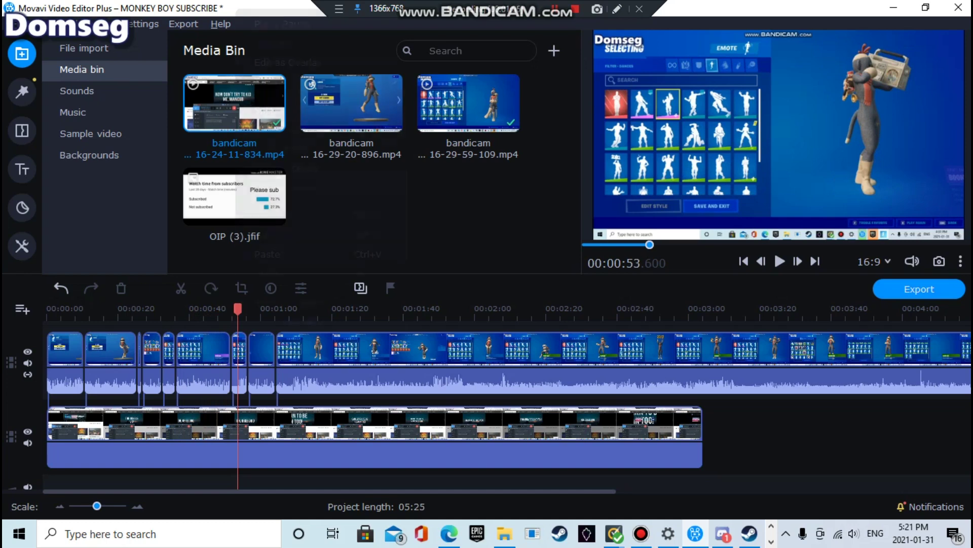
{"action": "right_click", "coordinate": [237, 345]}
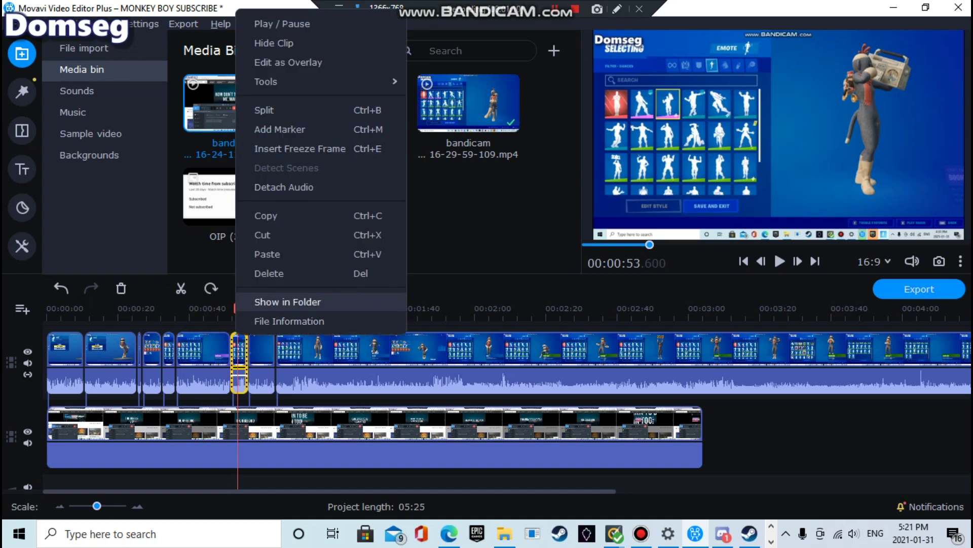
{"action": "left_click", "coordinate": [268, 274]}
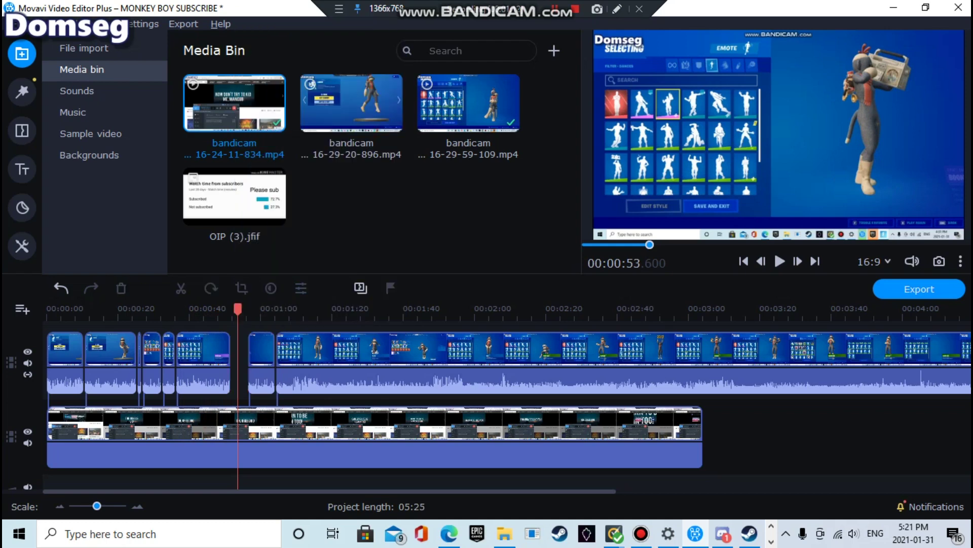
Step: Move the overlay clips after the gap back to 00:00:51 and return the displaced Boogie Down clip to the overlay track at 00:00:36.265
{"action": "left_click_drag", "start_coordinate": [243, 329], "coordinate": [293, 349]}
{"action": "left_click", "coordinate": [217, 309]}
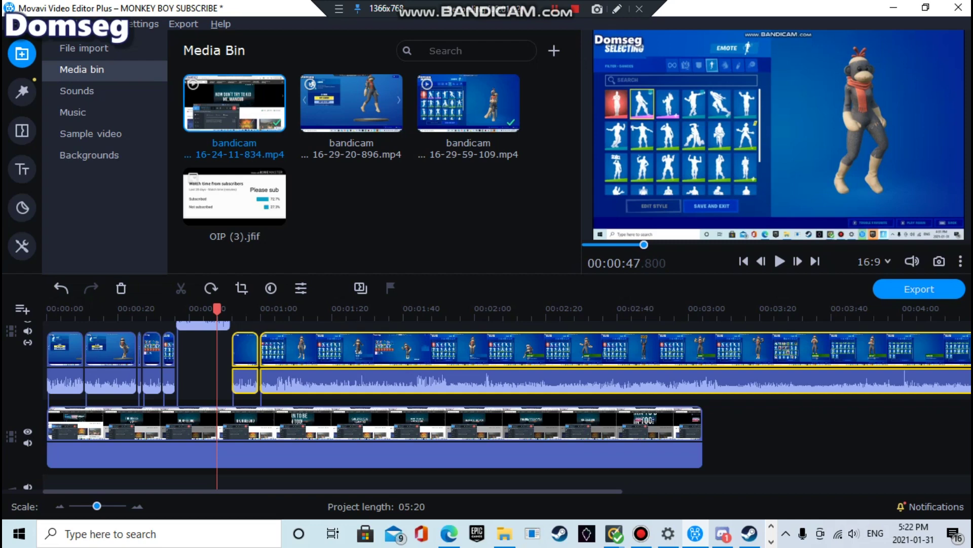
{"action": "scroll", "coordinate": [507, 404], "scroll_direction": "up", "scroll_amount": 1}
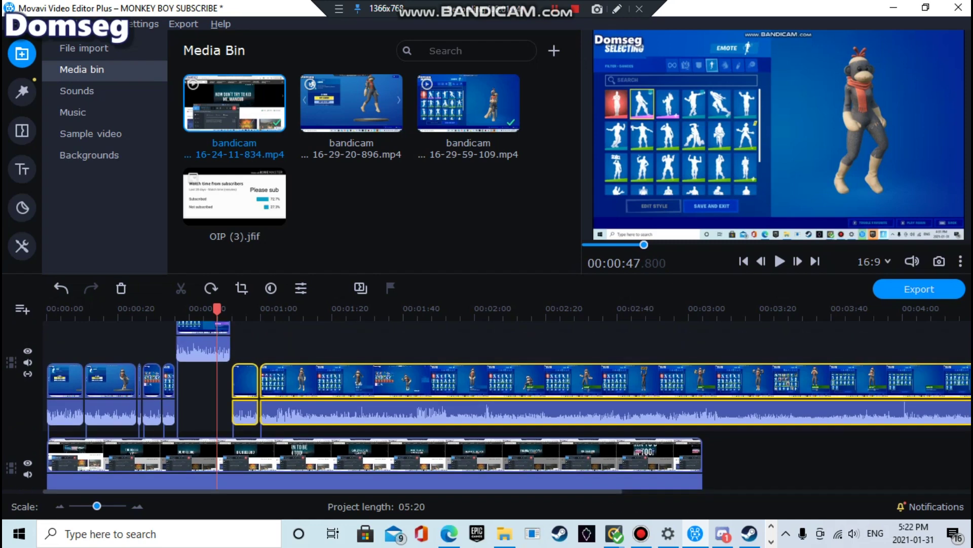
{"action": "left_click_drag", "start_coordinate": [202, 348], "coordinate": [201, 408]}
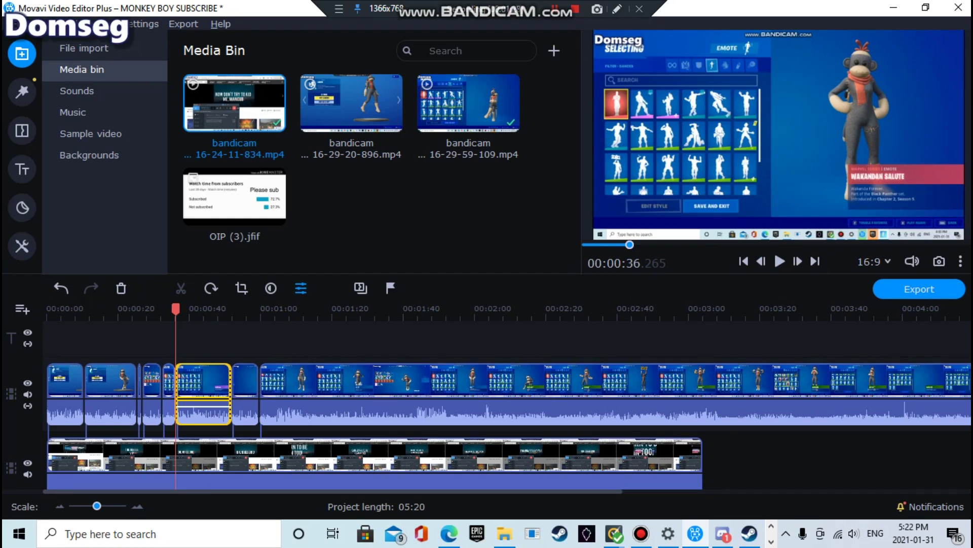
Step: Split the long overlay clip at 00:01:01.800, where the Boomin' preview starts
{"action": "left_click", "coordinate": [307, 388]}
{"action": "left_click_drag", "start_coordinate": [308, 308], "coordinate": [266, 308]}
{"action": "right_click", "coordinate": [267, 378]}
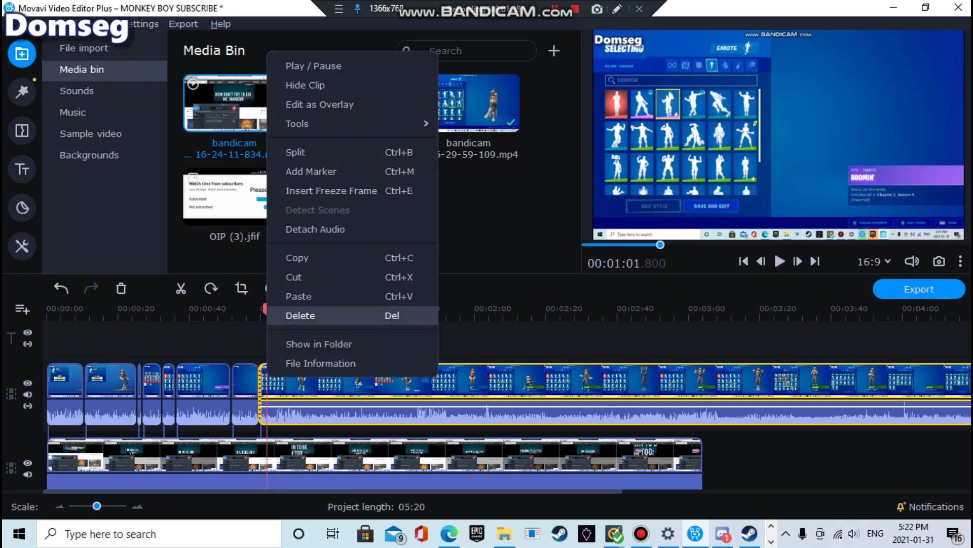
{"action": "left_click", "coordinate": [297, 152]}
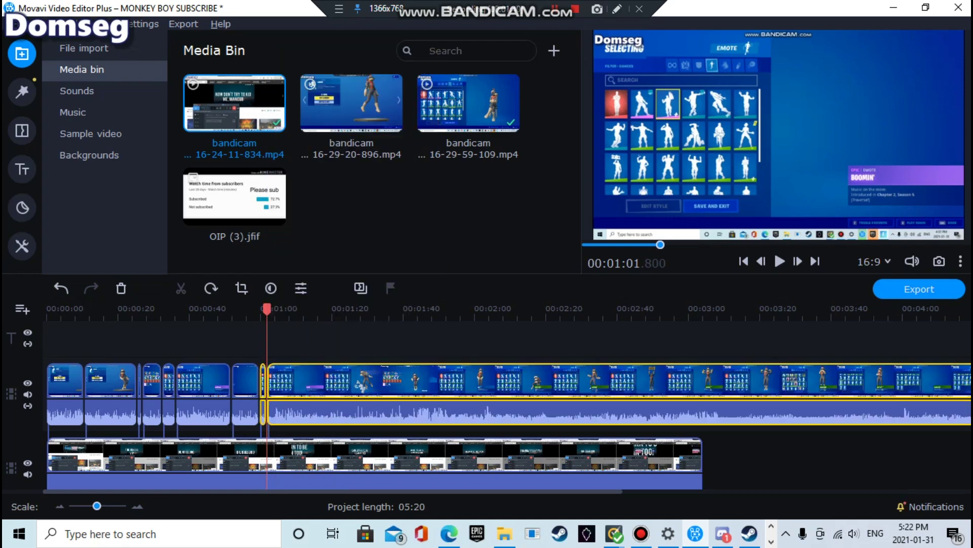
Step: Delete the short overlay segment just before the 00:01:01.800 cut and move the remaining overlay clip back to close the gap
{"action": "left_click", "coordinate": [284, 345]}
{"action": "right_click", "coordinate": [269, 363]}
{"action": "left_click", "coordinate": [304, 374]}
{"action": "right_click", "coordinate": [262, 370]}
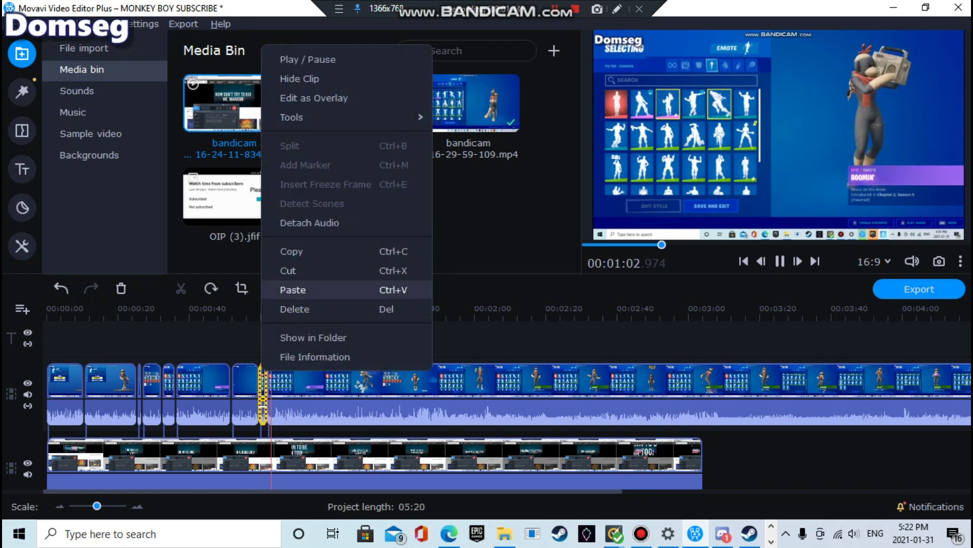
{"action": "left_click", "coordinate": [294, 309]}
{"action": "left_click_drag", "start_coordinate": [356, 384], "coordinate": [348, 384]}
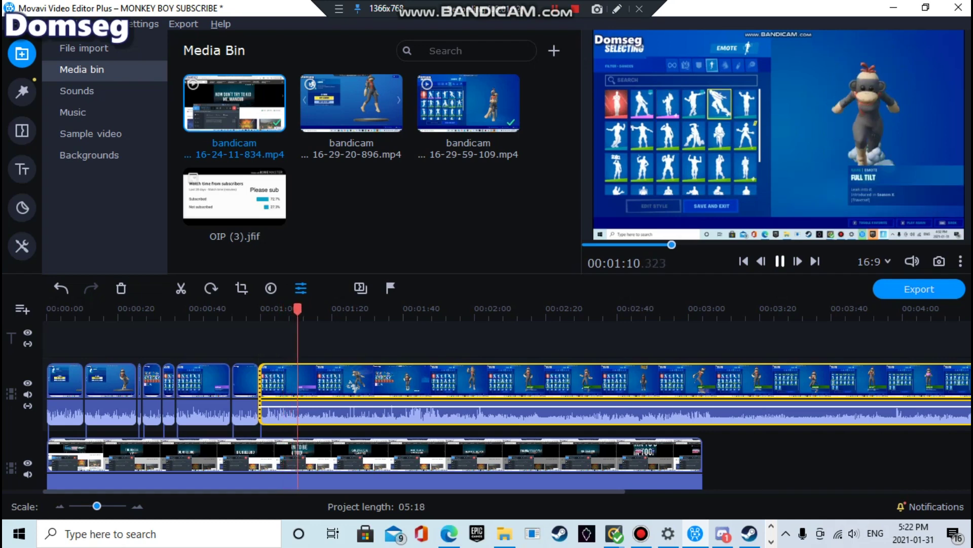
Step: Stop at the Full Tilt preview and split the long overlay clip at 00:01:09.200, just before the character appears
{"action": "key", "text": "space"}
{"action": "left_click_drag", "start_coordinate": [300, 309], "coordinate": [293, 308]}
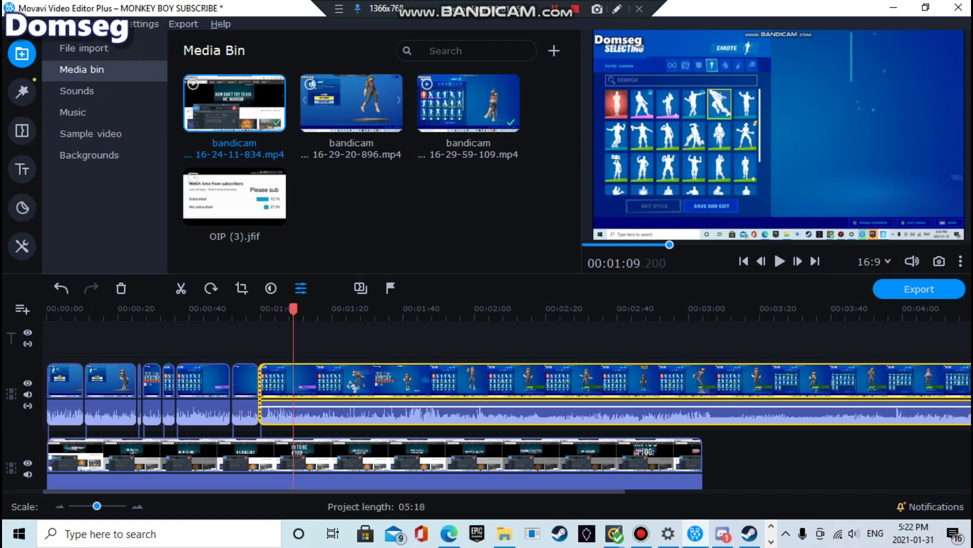
{"action": "right_click", "coordinate": [301, 368]}
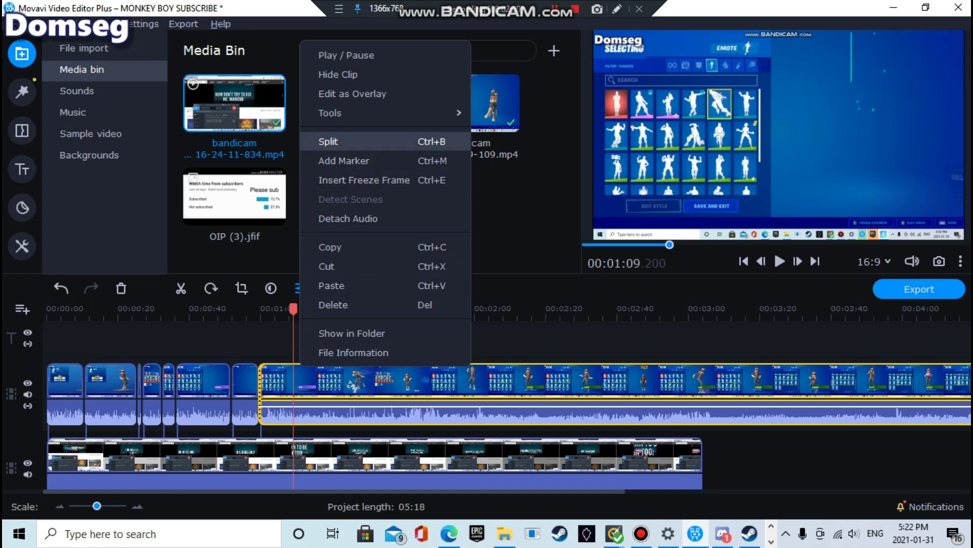
{"action": "left_click", "coordinate": [329, 142]}
Step: Find the start of the Full Tilt dance and split the long overlay clip again at 00:01:10.400
{"action": "left_click", "coordinate": [302, 309]}
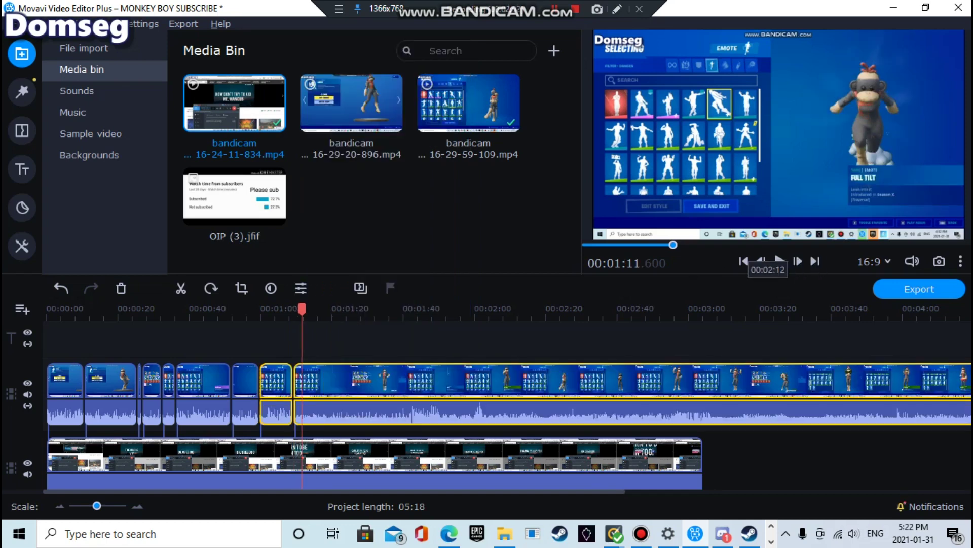
{"action": "left_click_drag", "start_coordinate": [301, 308], "coordinate": [297, 309]}
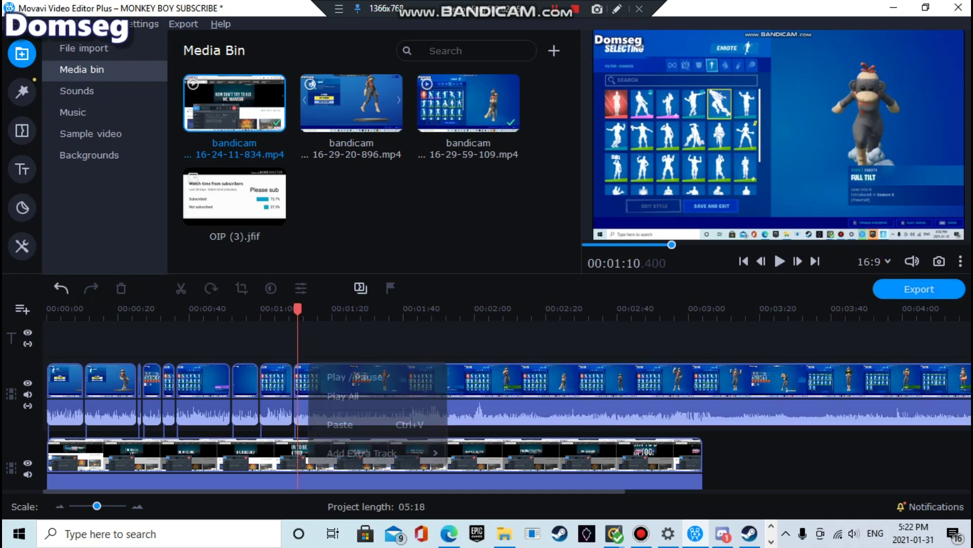
{"action": "right_click", "coordinate": [307, 381]}
{"action": "key", "text": "Up"}
{"action": "key", "text": "Up"}
{"action": "key", "text": "Up"}
{"action": "key", "text": "Up"}
{"action": "key", "text": "Up"}
{"action": "key", "text": "Up"}
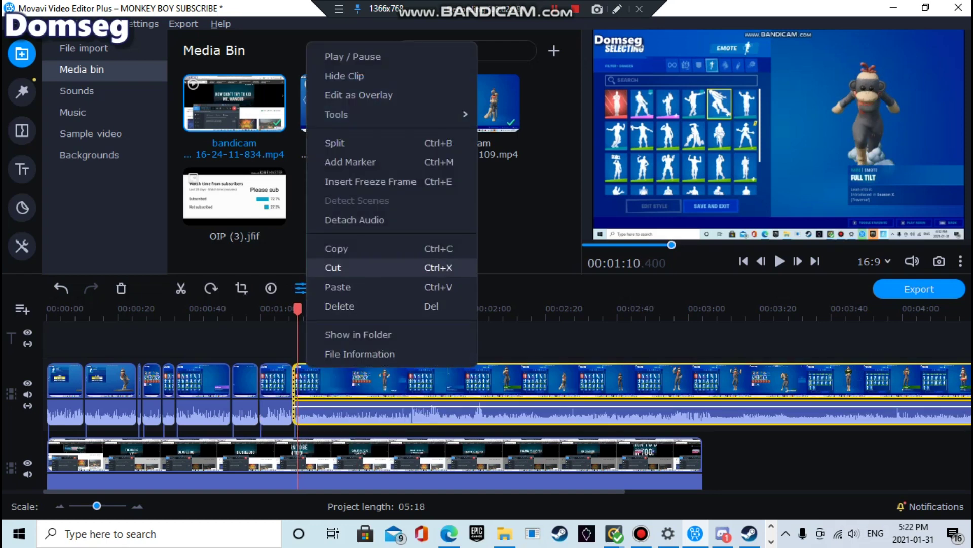
{"action": "key", "text": "Return"}
{"action": "key", "text": "Escape"}
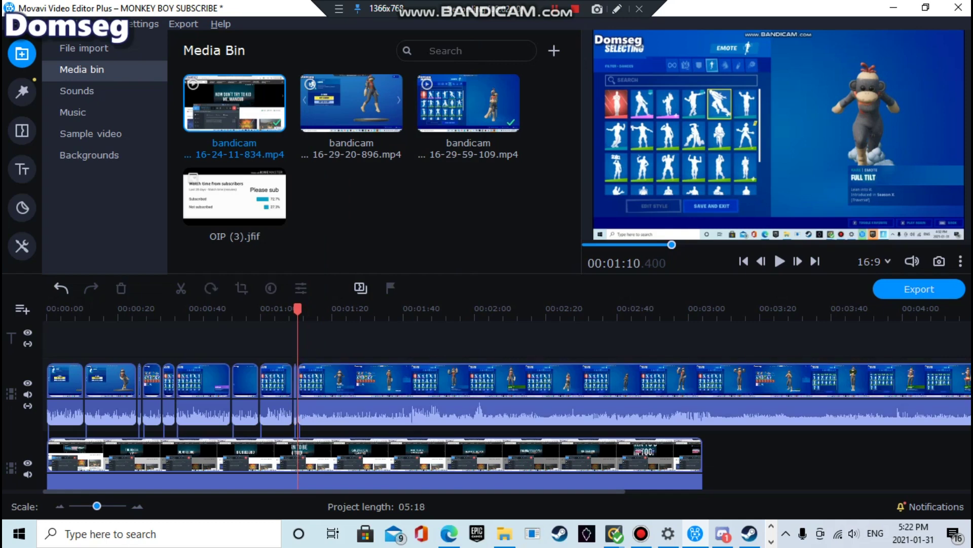
Step: Delete the short overlay segment just before the 00:01:10.400 cut and move the remaining overlay clip back to close the gap
{"action": "right_click", "coordinate": [295, 370]}
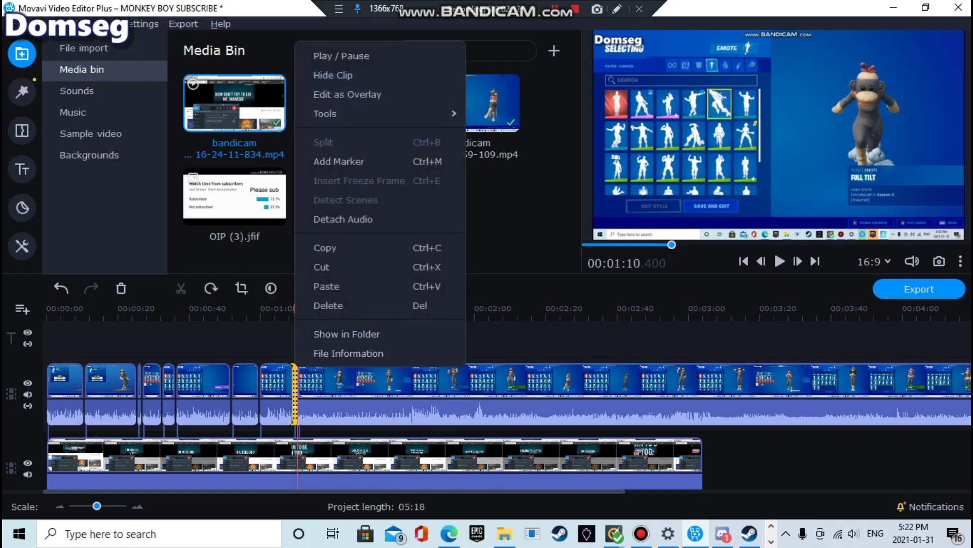
{"action": "left_click", "coordinate": [328, 305]}
{"action": "left_click_drag", "start_coordinate": [322, 382], "coordinate": [317, 381]}
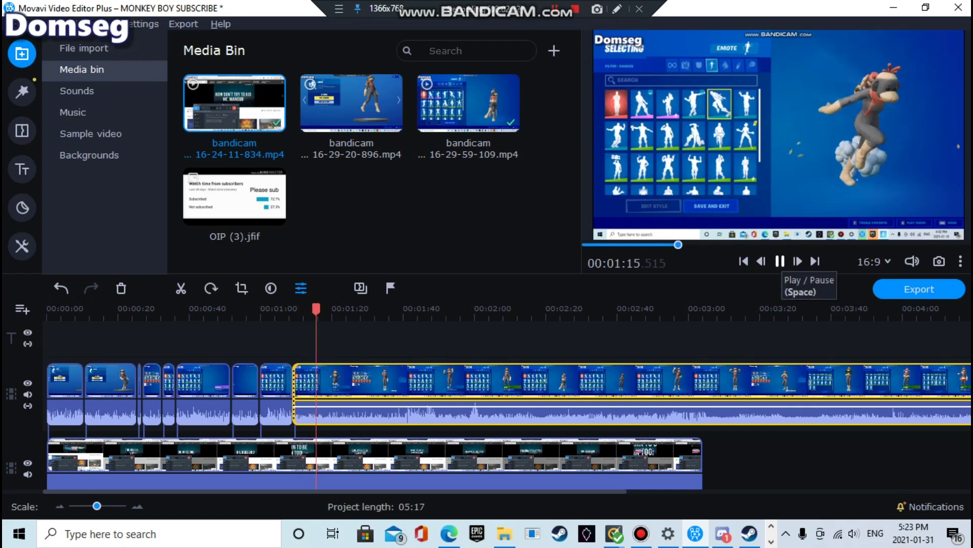
Step: Stop at The Flow preview and split the long overlay clip at 00:01:16.800, just before the character appears
{"action": "right_click", "coordinate": [321, 373]}
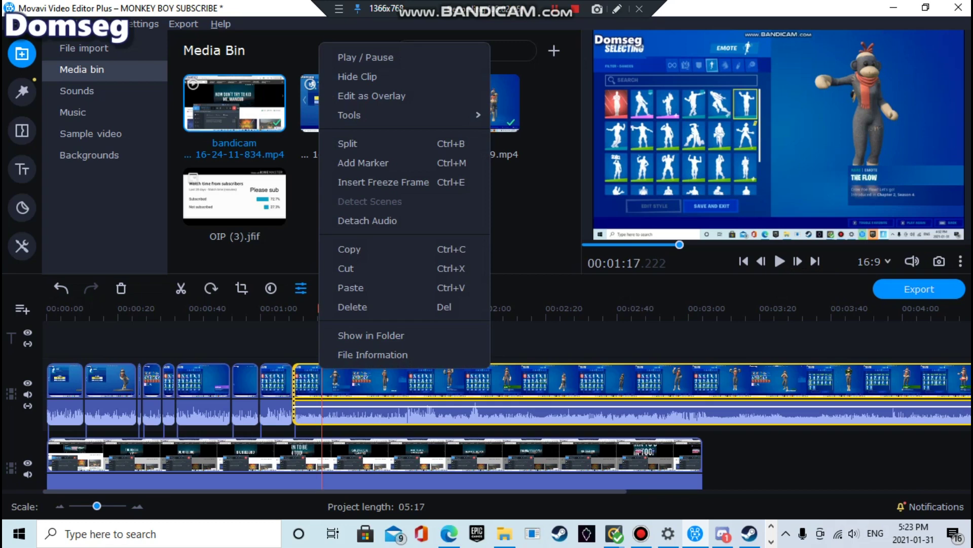
{"action": "right_click", "coordinate": [318, 382]}
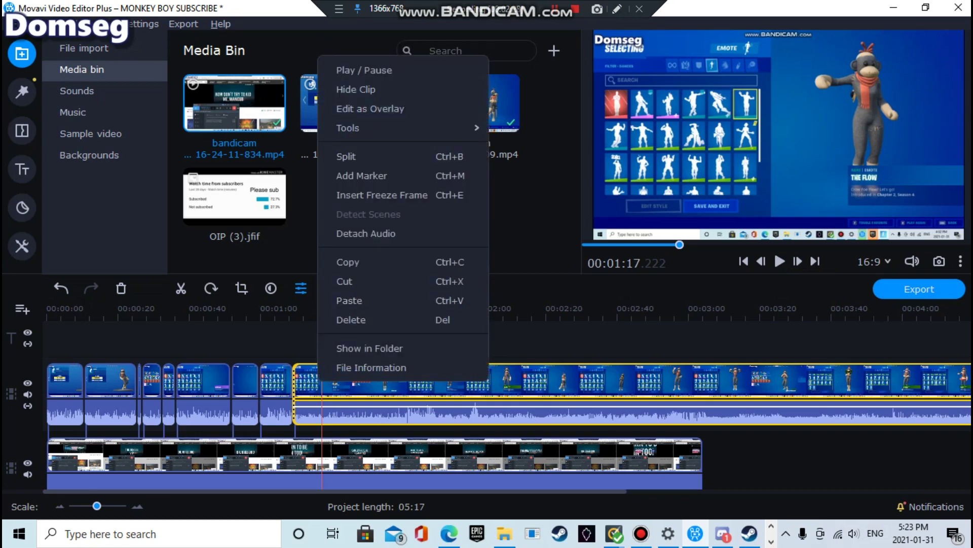
{"action": "left_click", "coordinate": [307, 309]}
{"action": "left_click", "coordinate": [321, 308]}
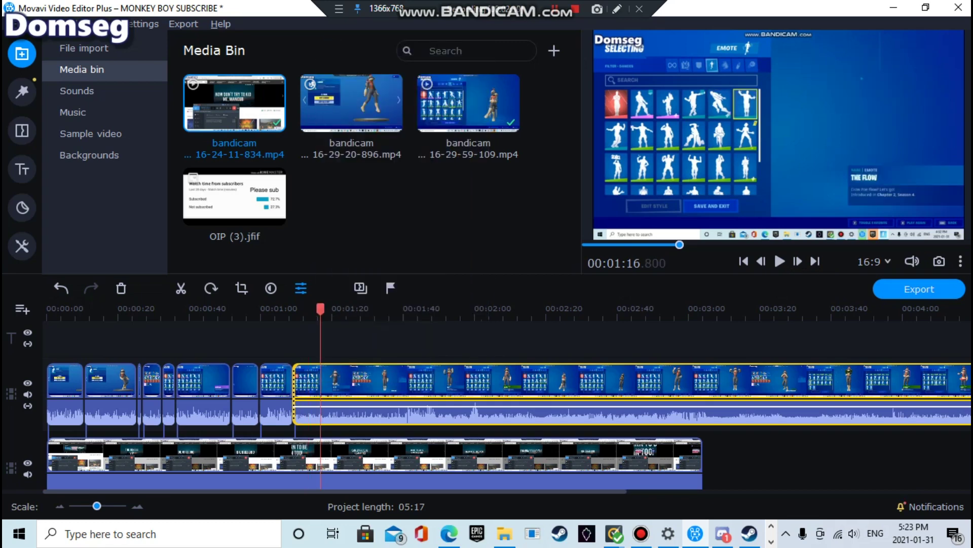
{"action": "right_click", "coordinate": [319, 369]}
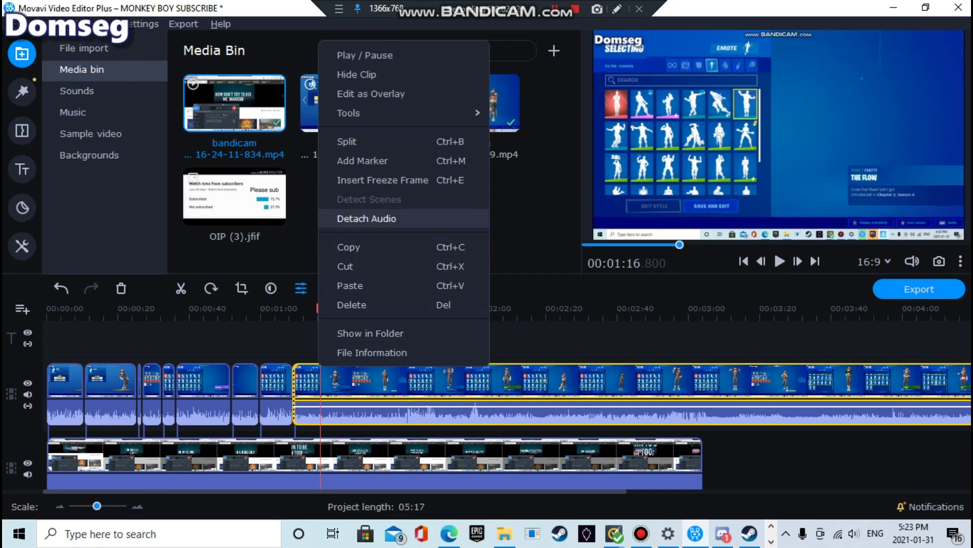
{"action": "left_click", "coordinate": [350, 141]}
{"action": "key", "text": "Escape"}
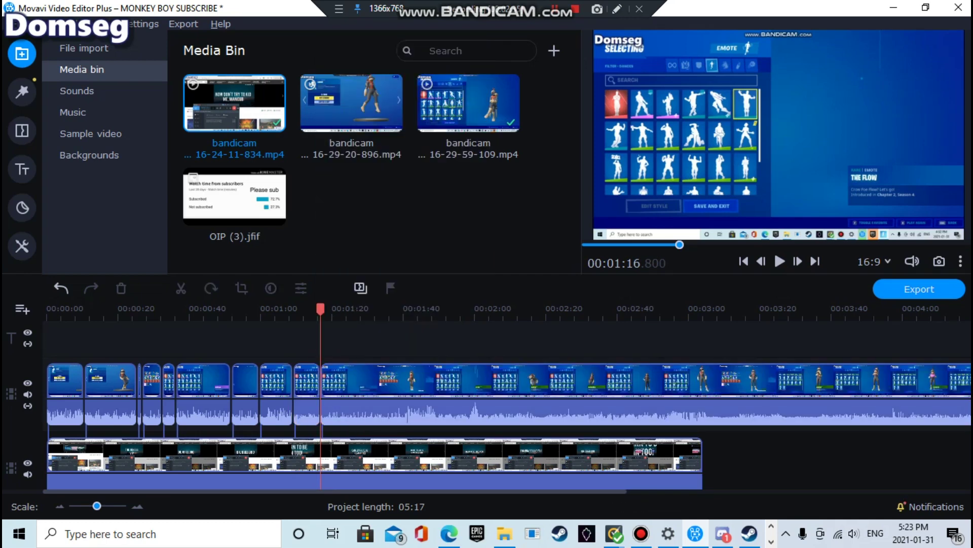
Step: Remove the overlay footage between 00:01:16.800 and The Flow dance at 00:01:23.600, and move the remaining clip back to close the gap
{"action": "left_click", "coordinate": [336, 309]}
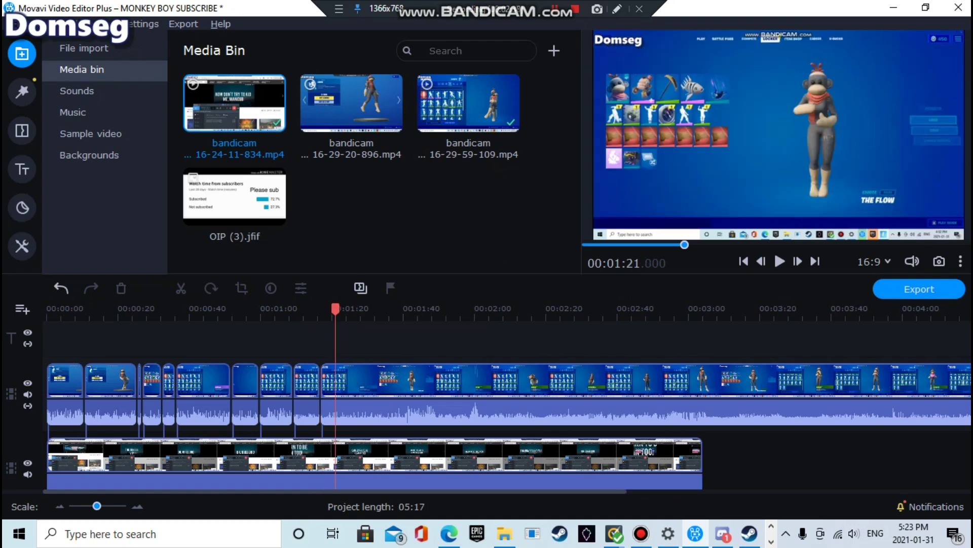
{"action": "mouse_move", "coordinate": [335, 309]}
{"action": "left_mouse_down"}
{"action": "mouse_move", "coordinate": [323, 309]}
{"action": "mouse_move", "coordinate": [345, 308]}
{"action": "left_mouse_up"}
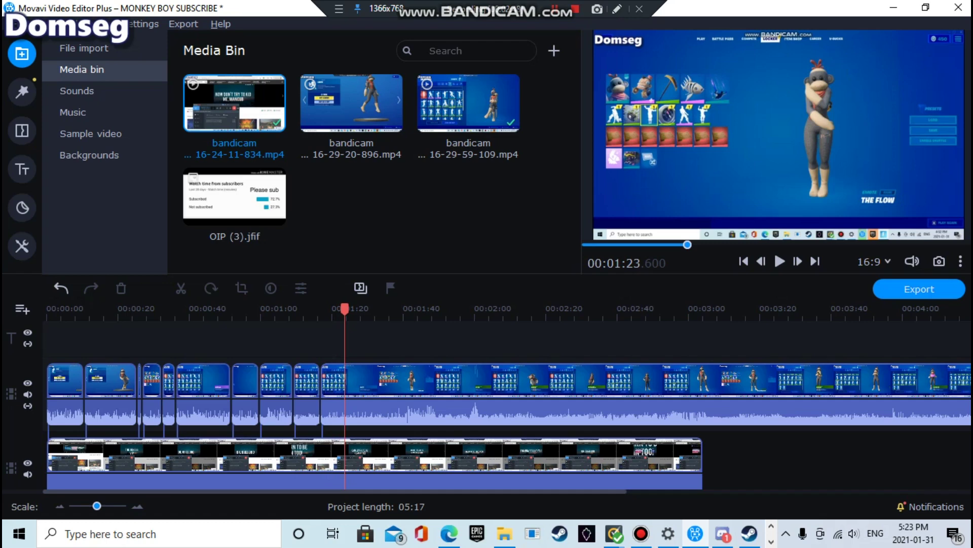
{"action": "left_click", "coordinate": [347, 386]}
{"action": "mouse_move", "coordinate": [348, 380]}
{"action": "left_mouse_down"}
{"action": "mouse_move", "coordinate": [386, 380]}
{"action": "mouse_move", "coordinate": [365, 381]}
{"action": "left_mouse_up"}
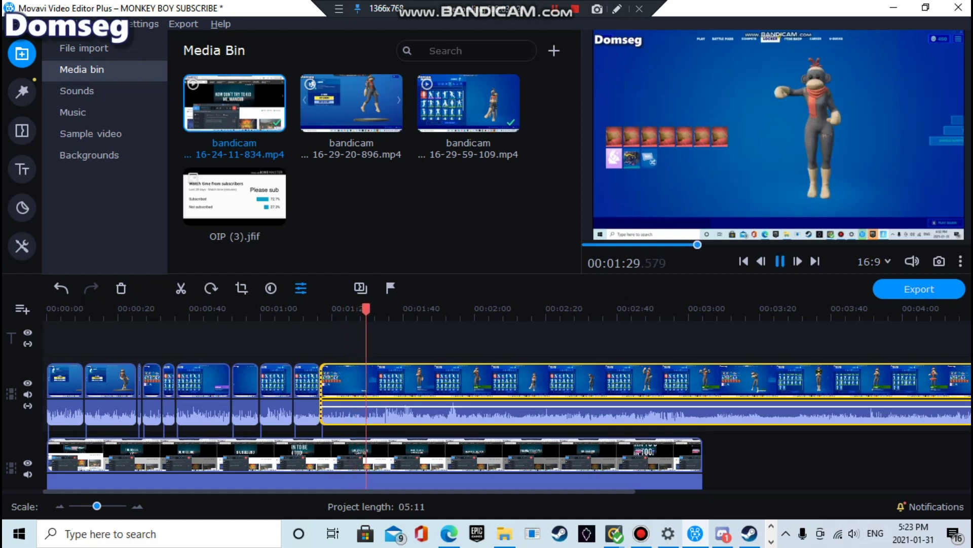
Step: Find where The Flow dance ends and Cash Grab appears, and split the long overlay clip at 00:01:28.579
{"action": "key", "text": "space"}
{"action": "left_click", "coordinate": [359, 310]}
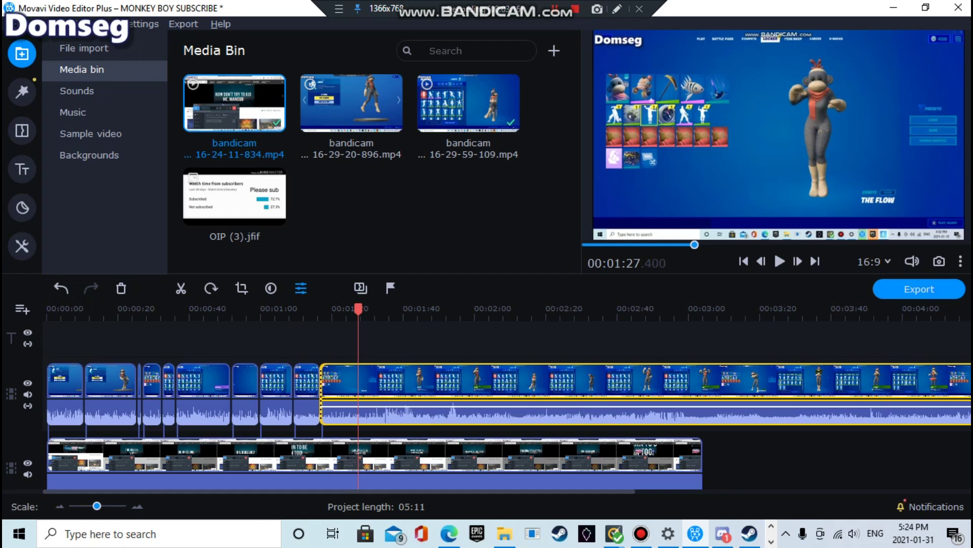
{"action": "left_click", "coordinate": [357, 311]}
{"action": "left_click_drag", "start_coordinate": [356, 310], "coordinate": [360, 309]}
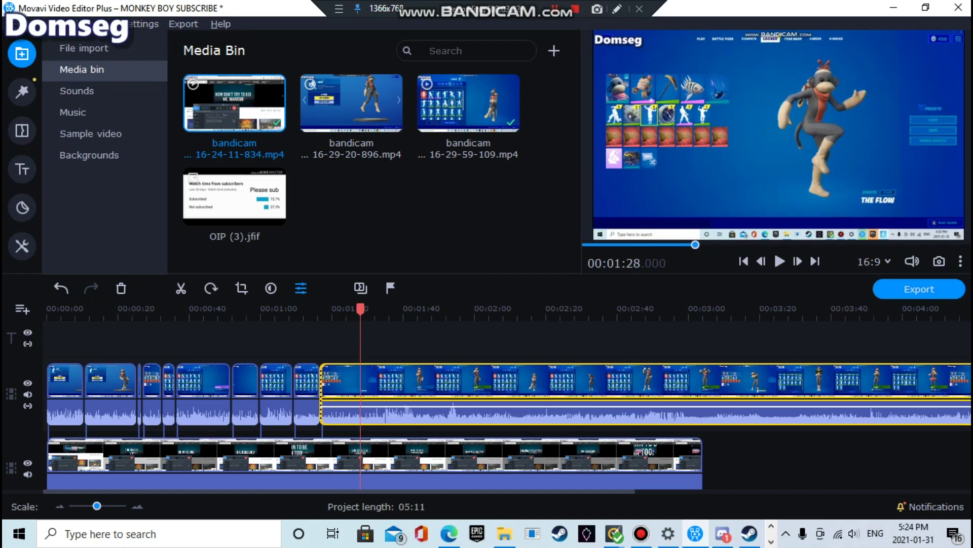
{"action": "left_click", "coordinate": [780, 261]}
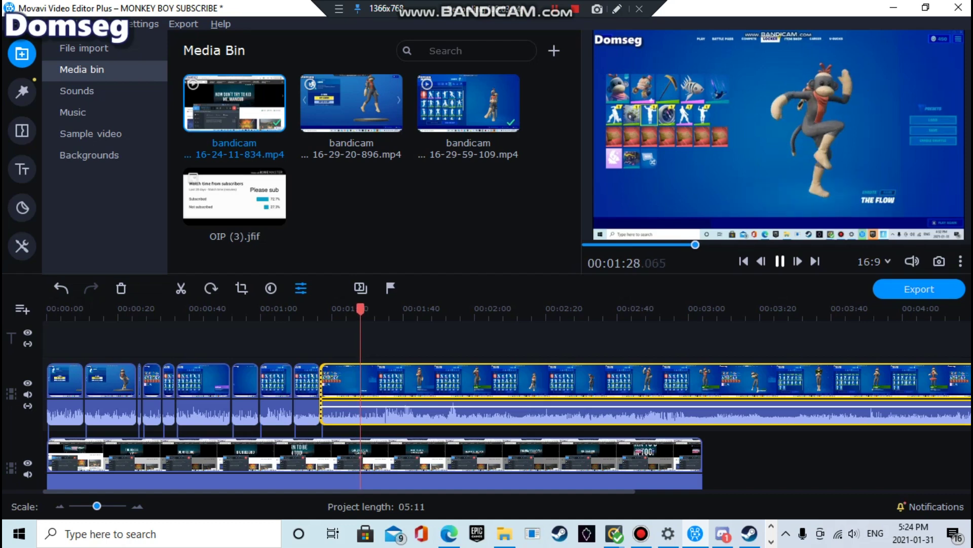
{"action": "left_click", "coordinate": [780, 261]}
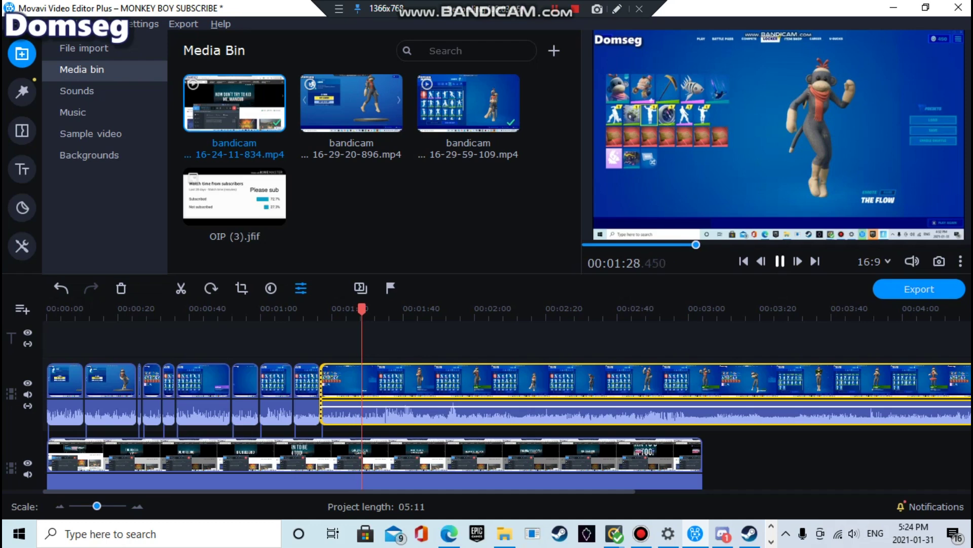
{"action": "key", "text": "space"}
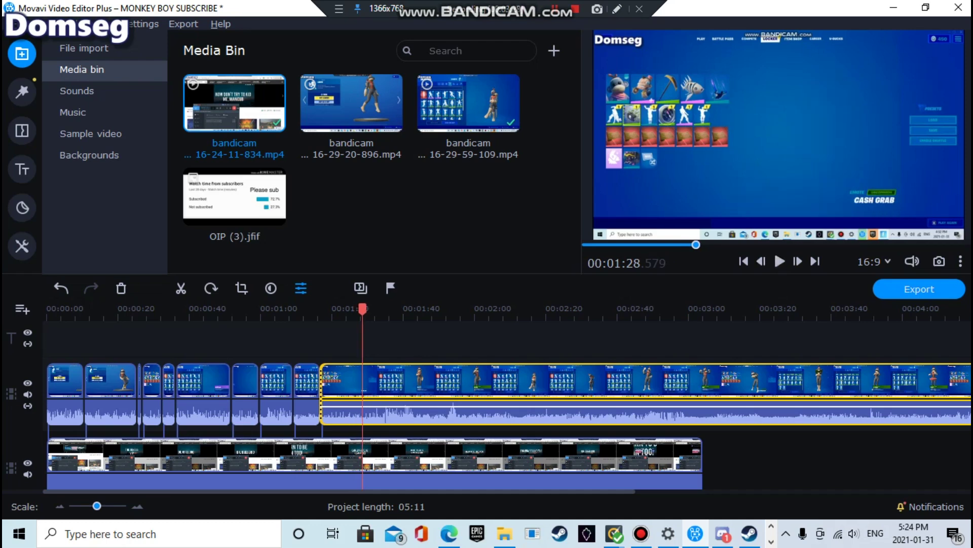
{"action": "right_click", "coordinate": [364, 379]}
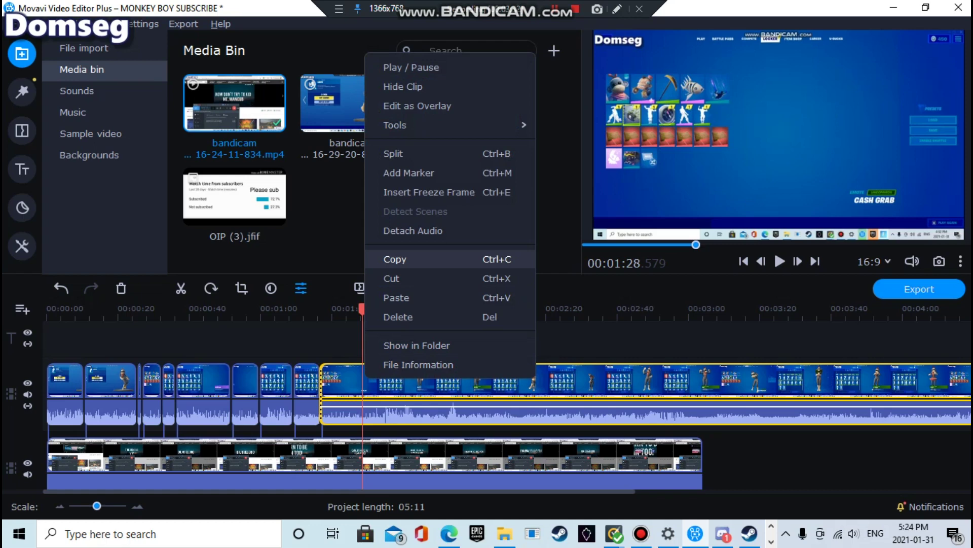
{"action": "left_click", "coordinate": [393, 153]}
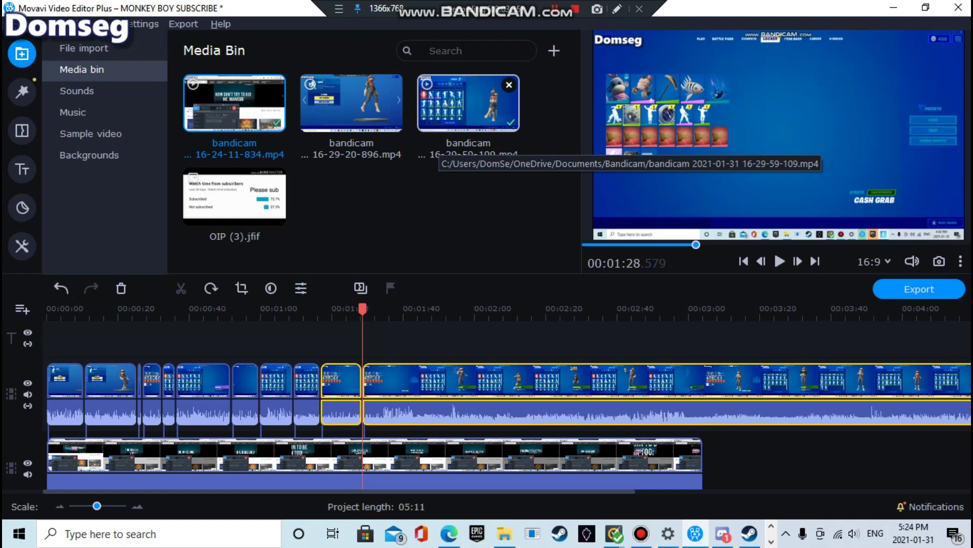
{"action": "left_click", "coordinate": [390, 340]}
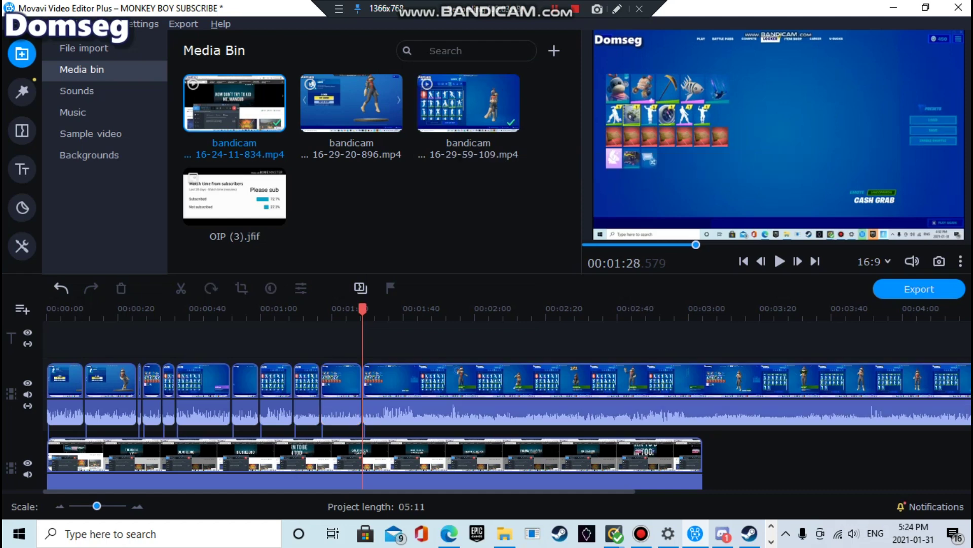
Step: Play on to the Verve preview and split the long overlay clip at 00:01:34.105, before the character appears
{"action": "key", "text": "space"}
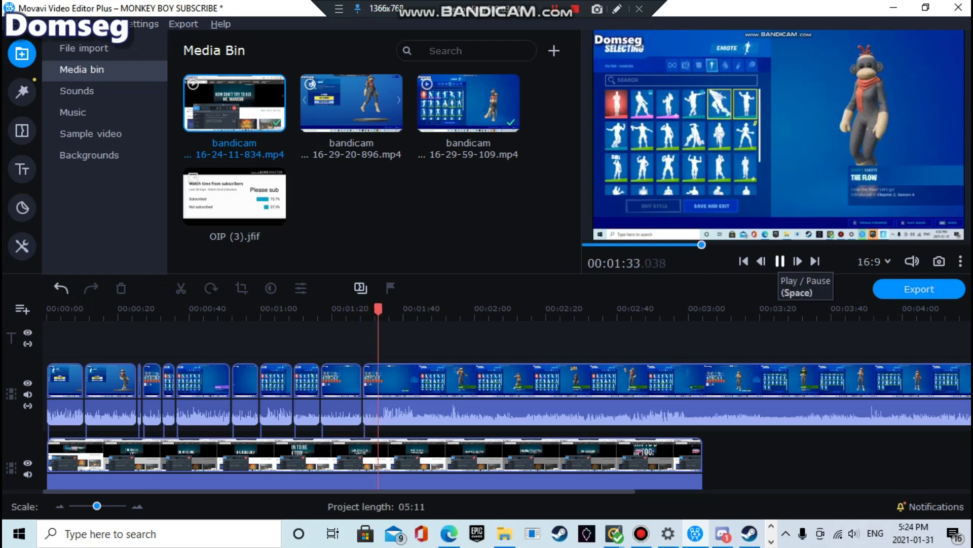
{"action": "key", "text": "space"}
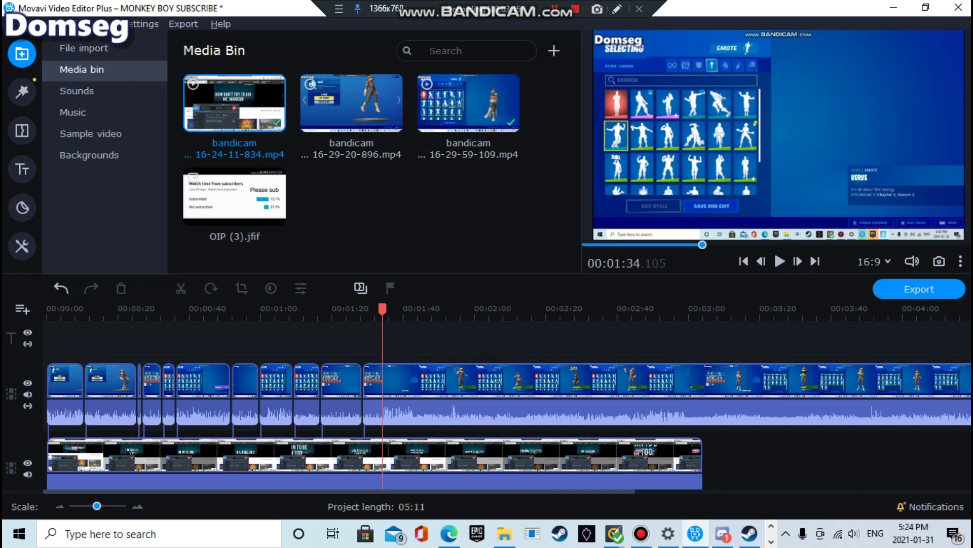
{"action": "right_click", "coordinate": [401, 373]}
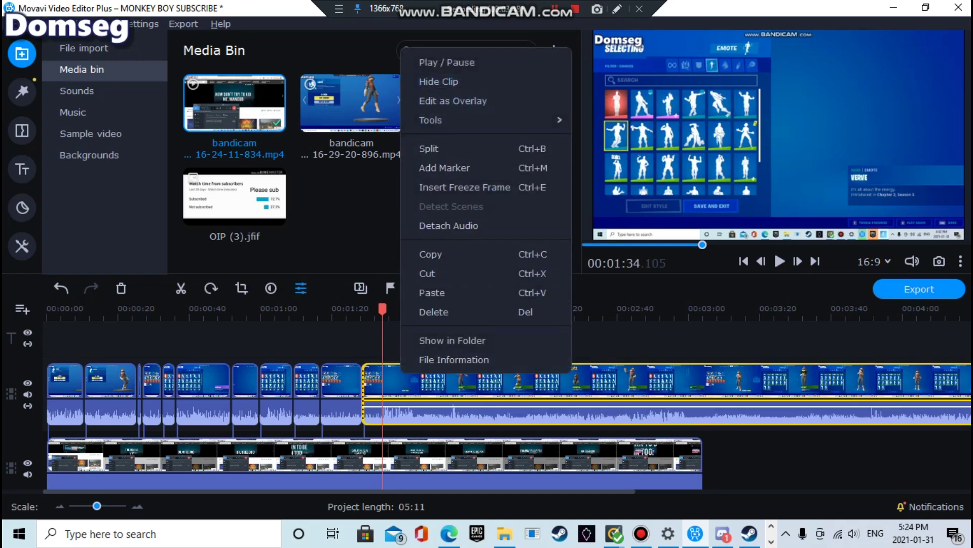
{"action": "key", "text": "Escape"}
{"action": "right_click", "coordinate": [386, 382]}
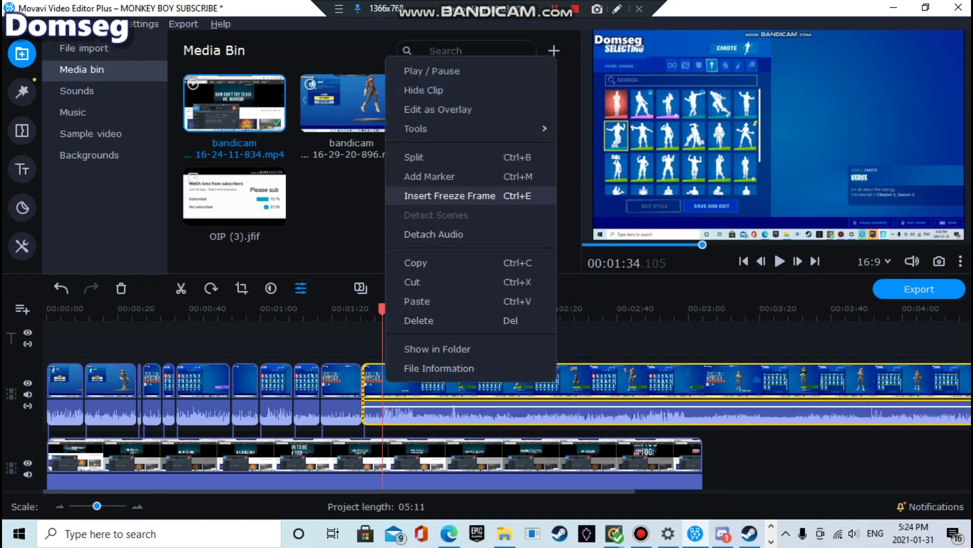
{"action": "left_click", "coordinate": [414, 157]}
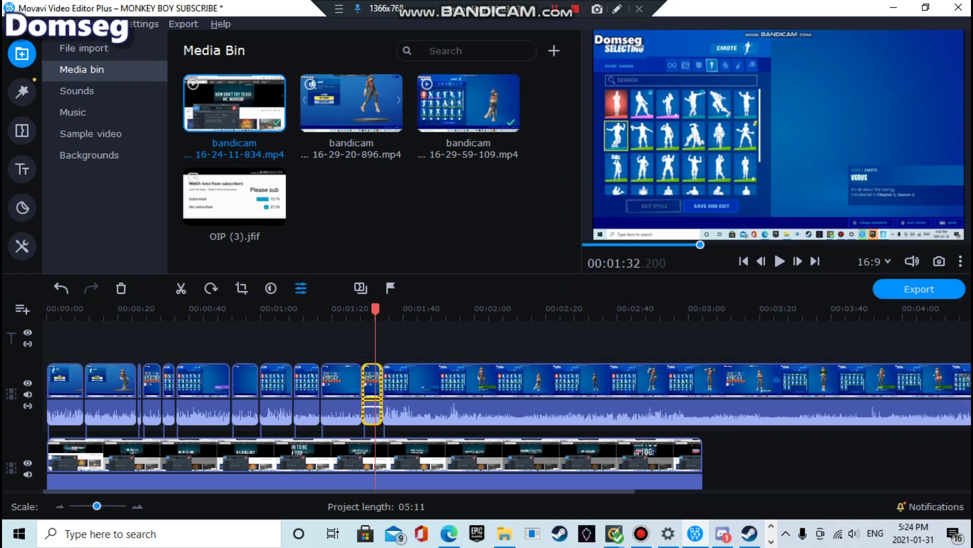
Step: Delete the short overlay segment just before the 00:01:34.105 cut and move the remaining overlay clip back to close the gap
{"action": "right_click", "coordinate": [374, 375]}
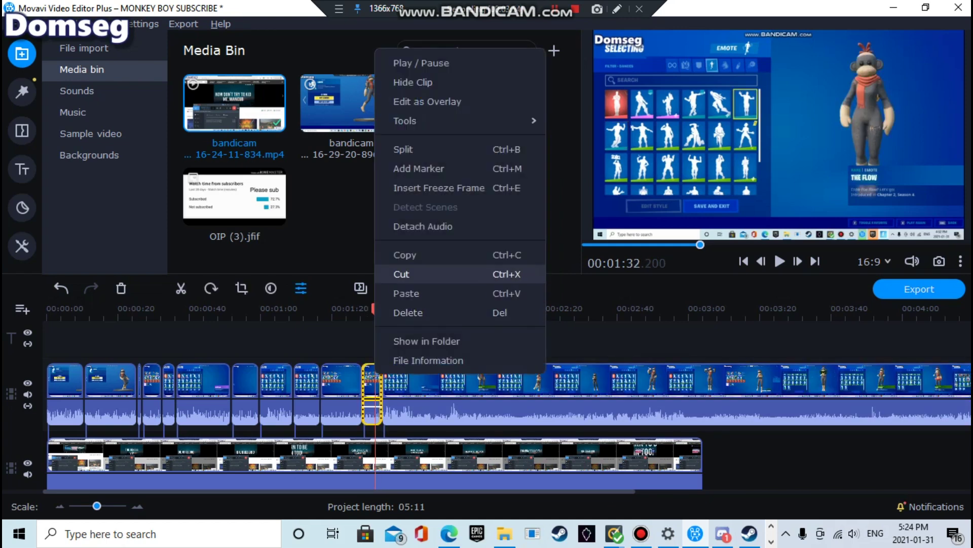
{"action": "left_click", "coordinate": [408, 312]}
{"action": "key", "text": "Delete"}
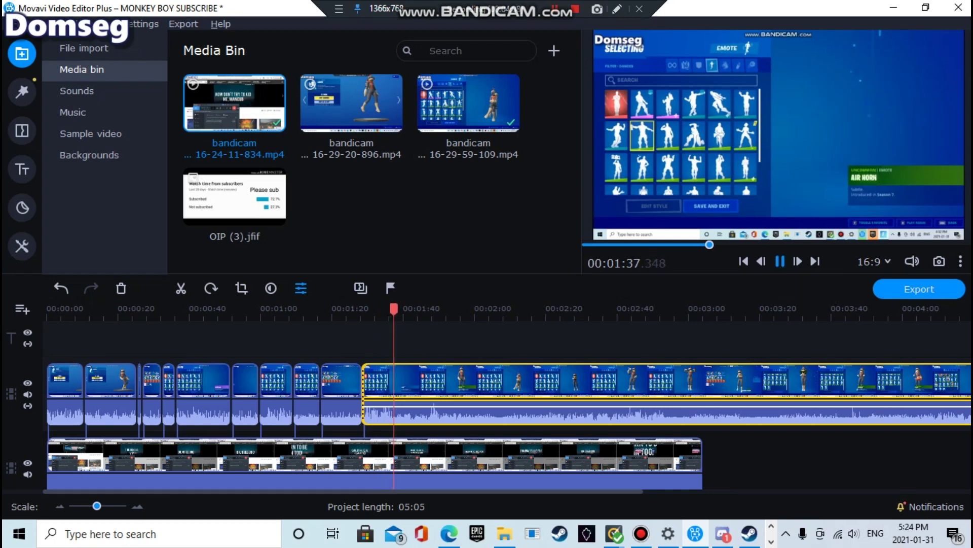
Step: Stop playback at the Air Horn preview and split the long overlay clip at 00:01:37.454
{"action": "right_click", "coordinate": [403, 373]}
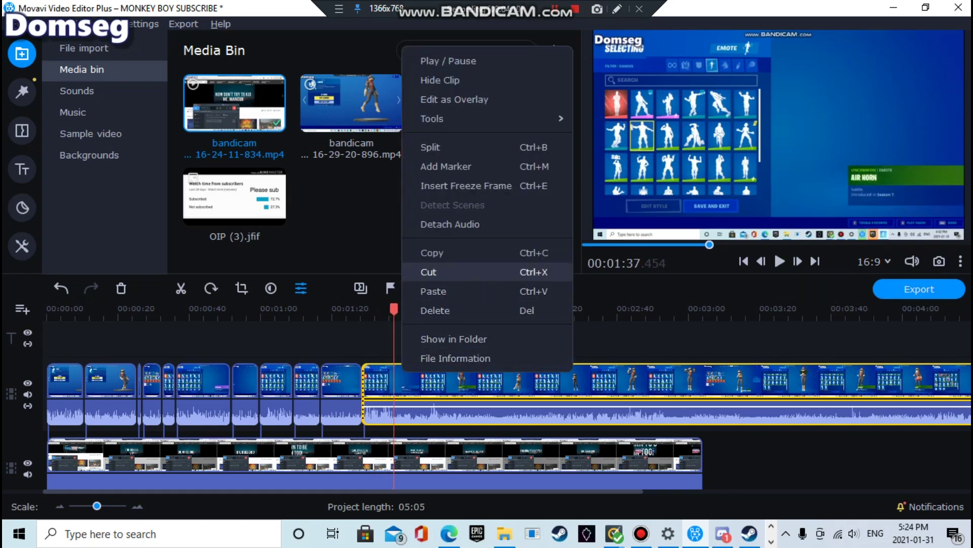
{"action": "left_click", "coordinate": [441, 147]}
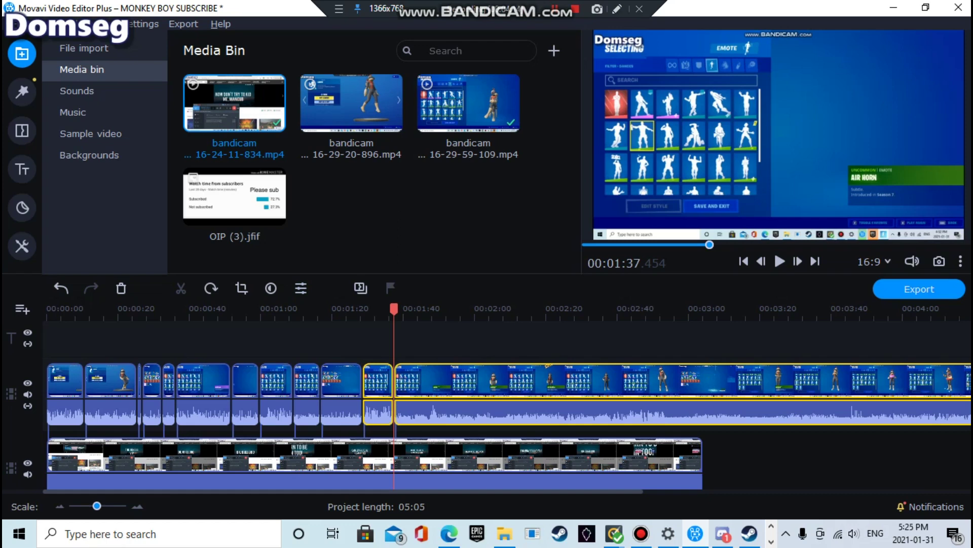
{"action": "key", "text": "Escape"}
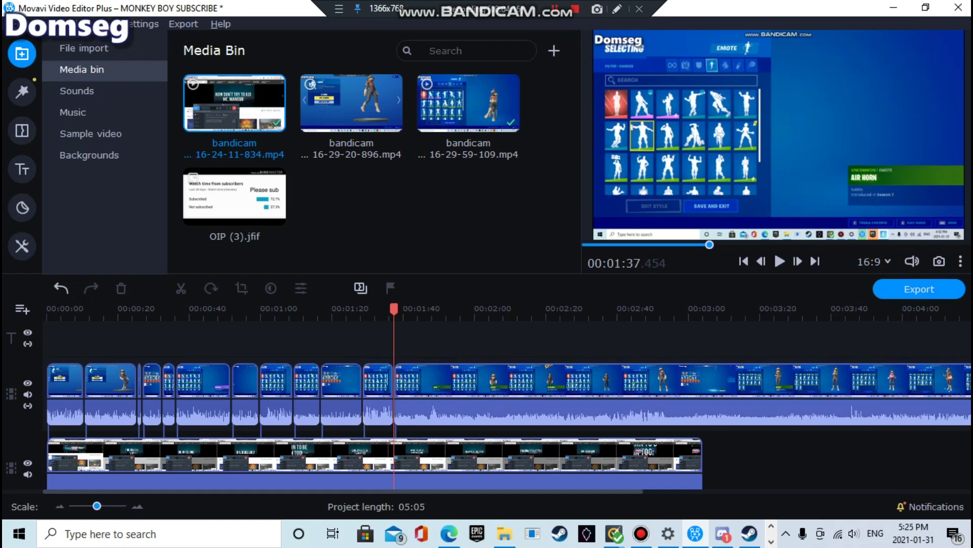
Step: Find the end of the Air Horn preview, split the long overlay clip at 00:01:41.423, and select the part after the cut
{"action": "left_click_drag", "start_coordinate": [394, 308], "coordinate": [400, 309]}
{"action": "left_click", "coordinate": [416, 385]}
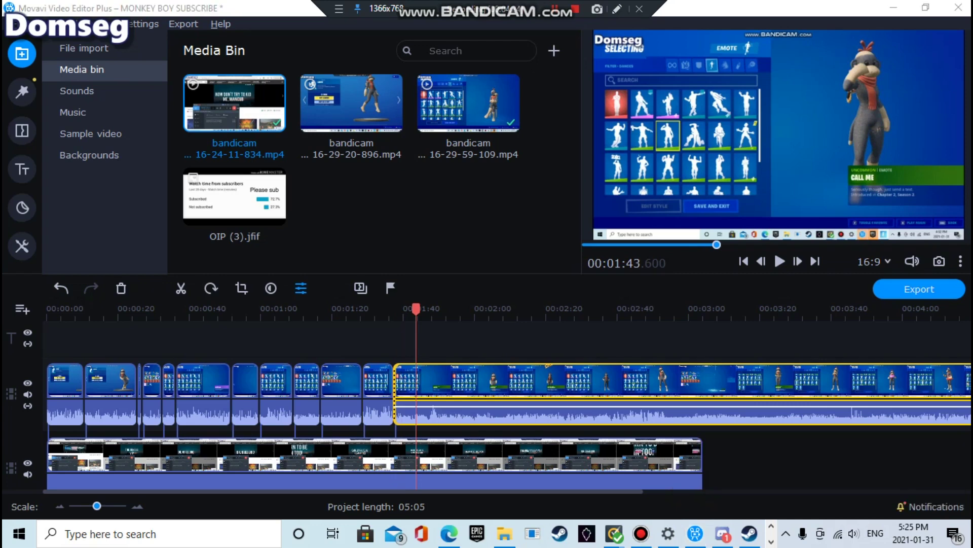
{"action": "left_click", "coordinate": [395, 386]}
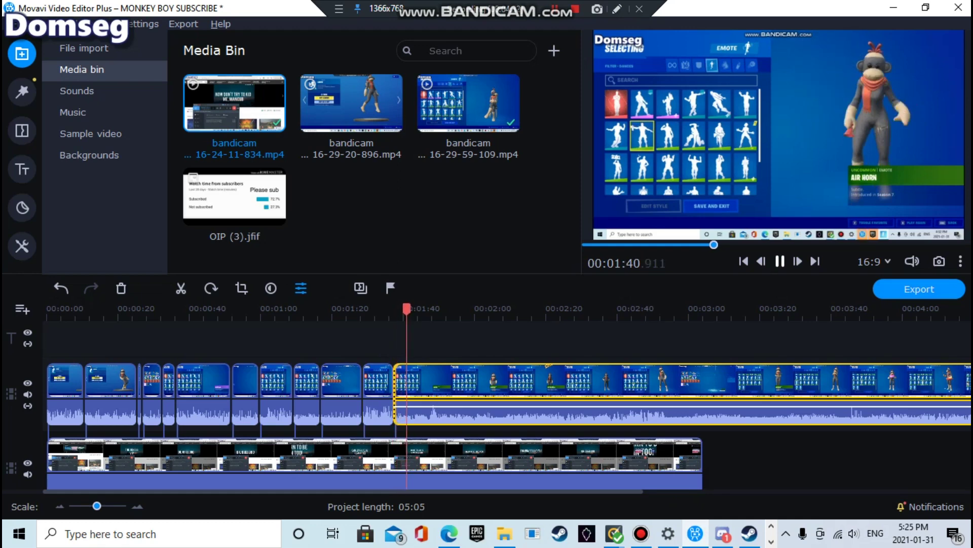
{"action": "right_click", "coordinate": [429, 382]}
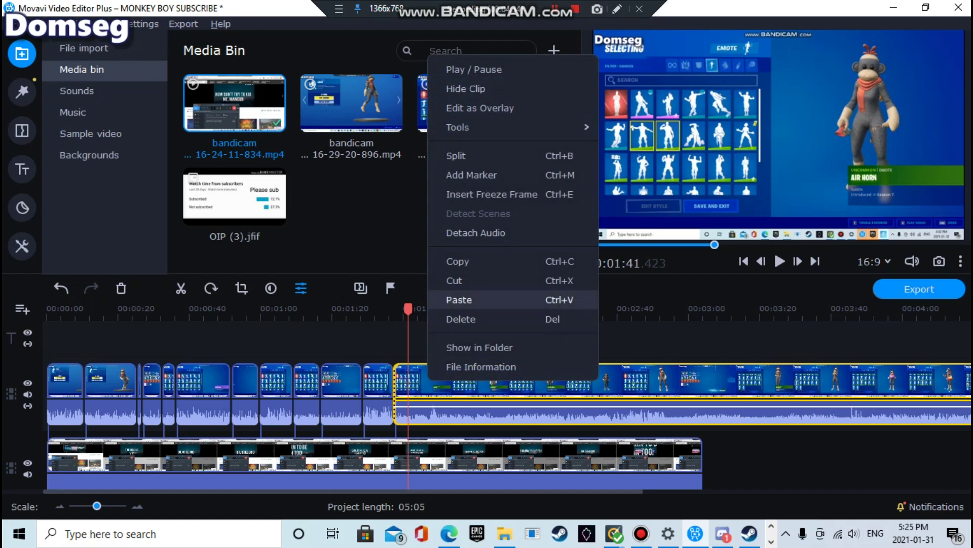
{"action": "left_click", "coordinate": [471, 155]}
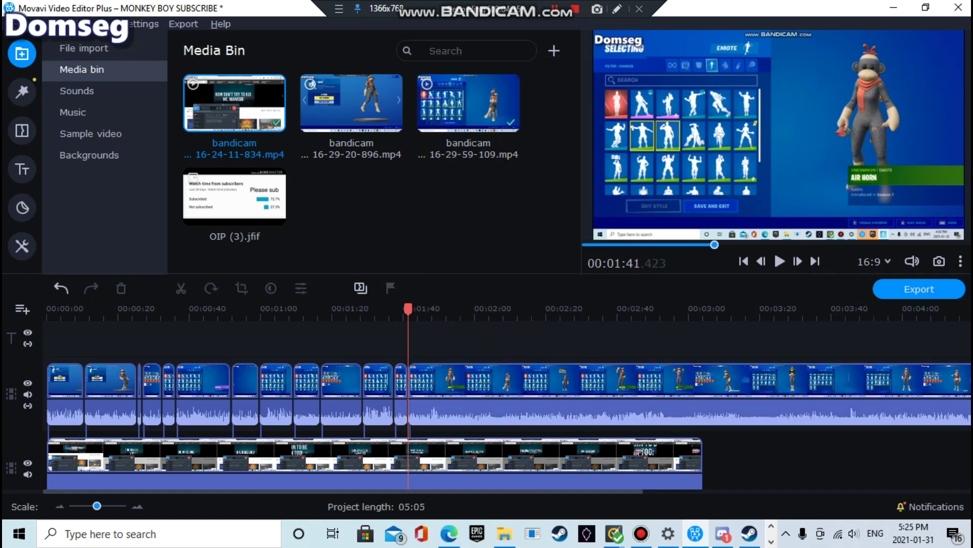
{"action": "left_click", "coordinate": [431, 381]}
{"action": "left_click_drag", "start_coordinate": [409, 404], "coordinate": [410, 405]}
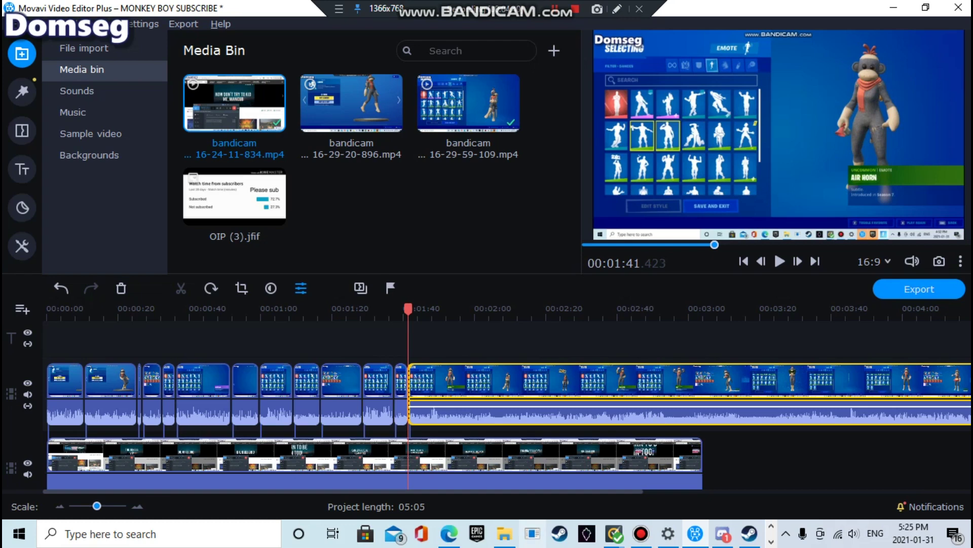
Step: Switch to the Edge window with the I Wanna Be Like You (Sim Gretina Remix) lyric video
{"action": "mouse_move", "coordinate": [449, 534]}
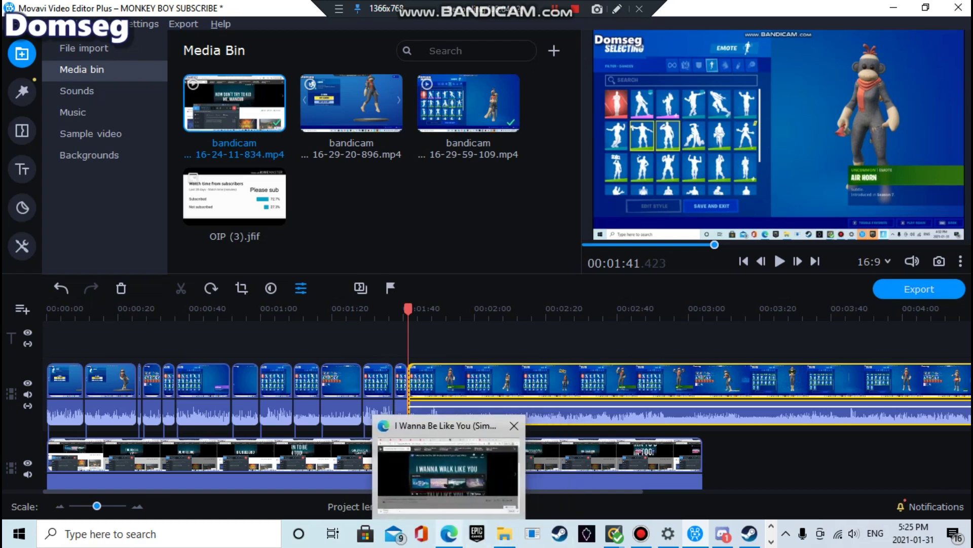
{"action": "left_click", "coordinate": [449, 472]}
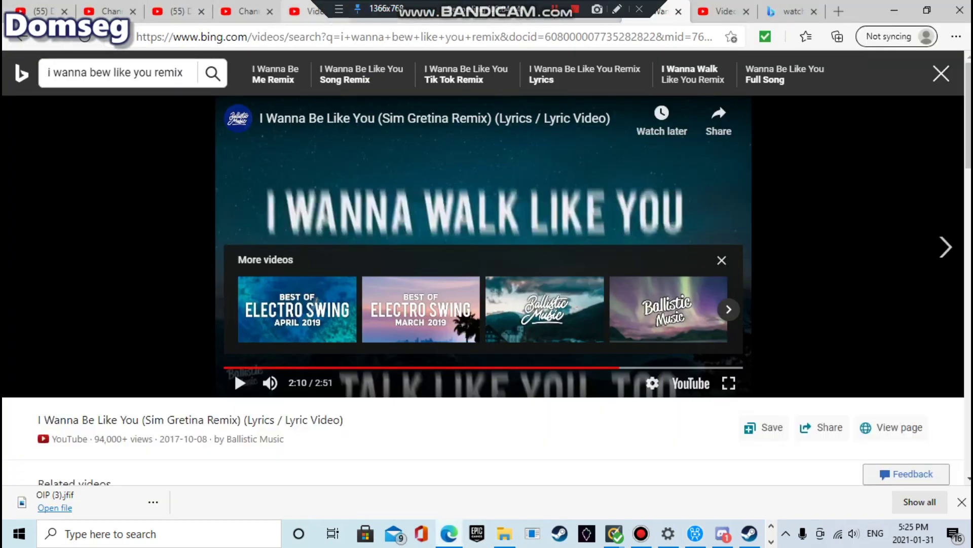
Step: Look through the open Bing video and TikTok pages, return to the "Do What You Are Doing" video and resume its playback
{"action": "left_click", "coordinate": [385, 20]}
{"action": "key", "text": "alt+Left"}
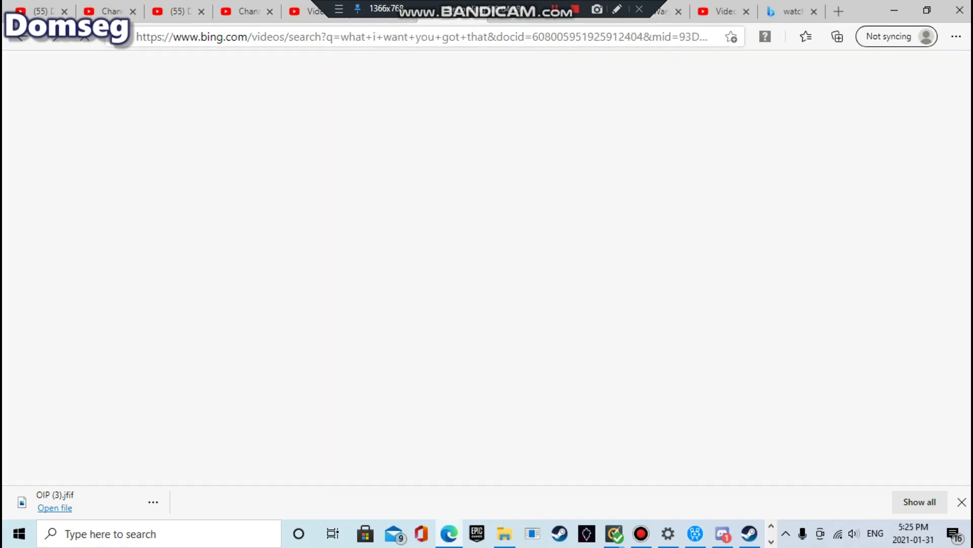
{"action": "key", "text": "alt+Left"}
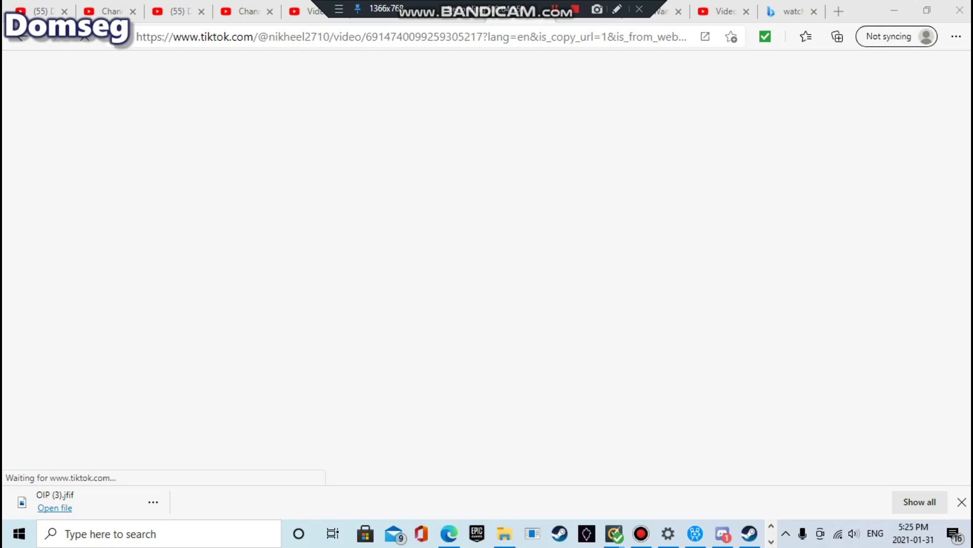
{"action": "left_click", "coordinate": [370, 20]}
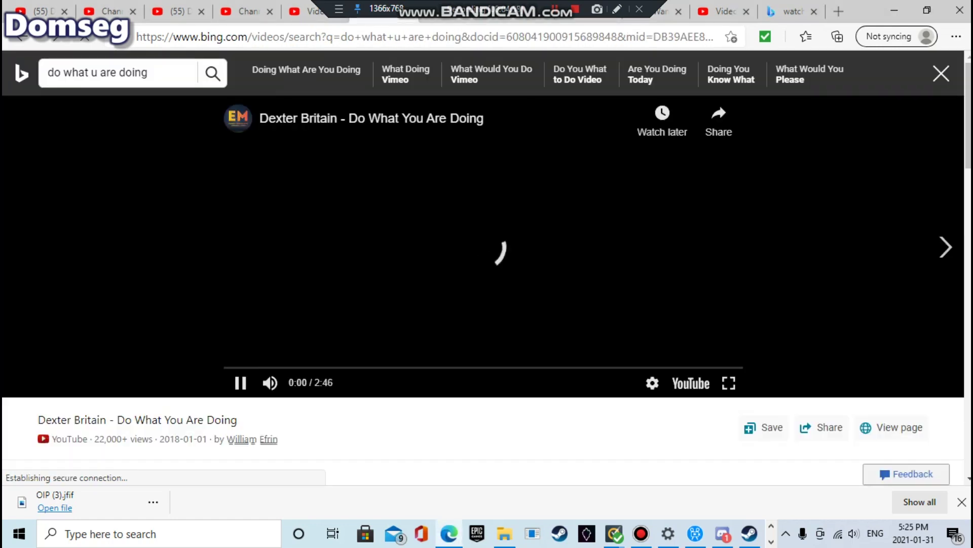
{"action": "left_click", "coordinate": [446, 20]}
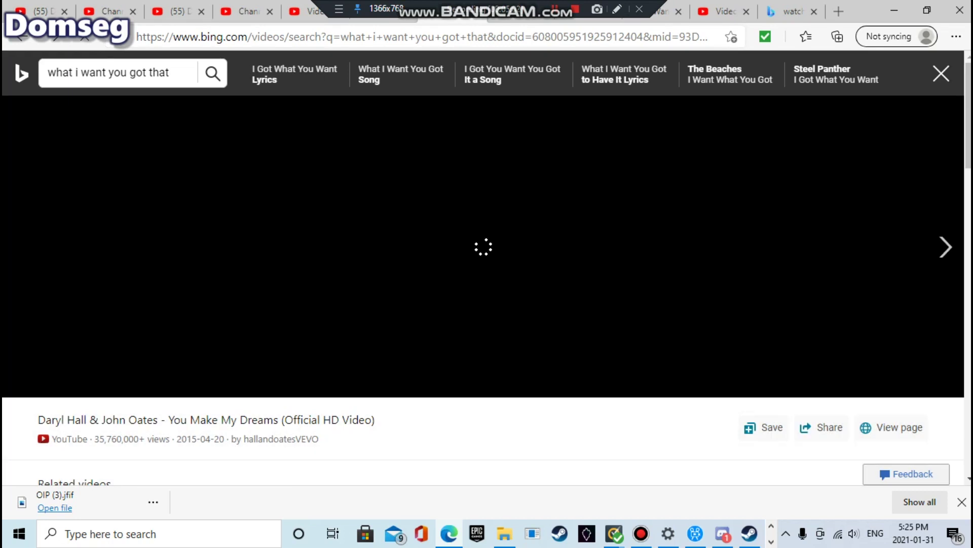
{"action": "key", "text": "alt+Right"}
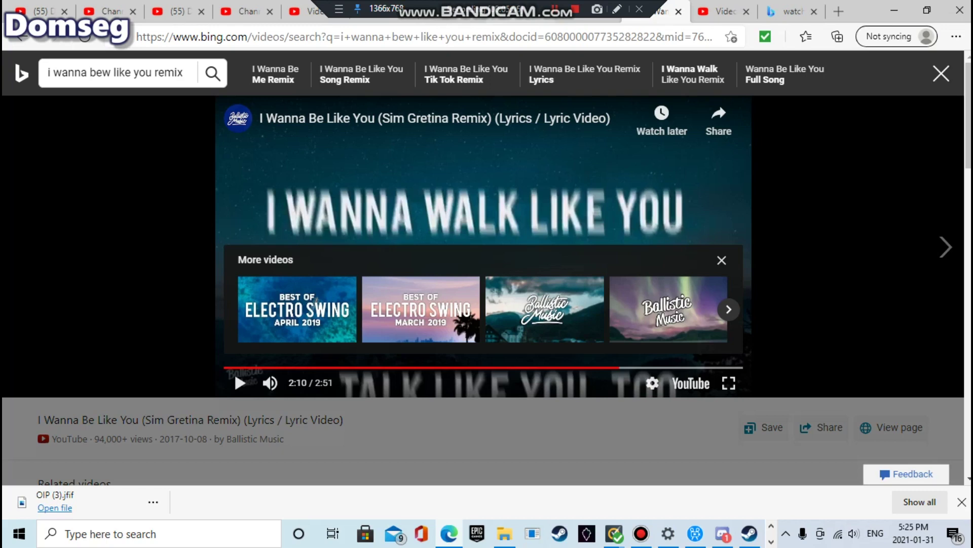
{"action": "key", "text": "alt+Right"}
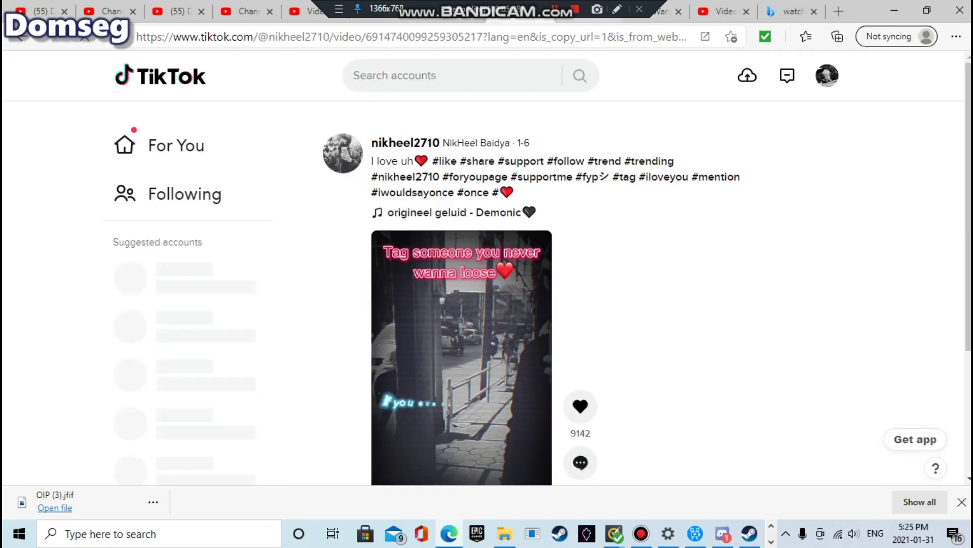
{"action": "key", "text": "alt+Right"}
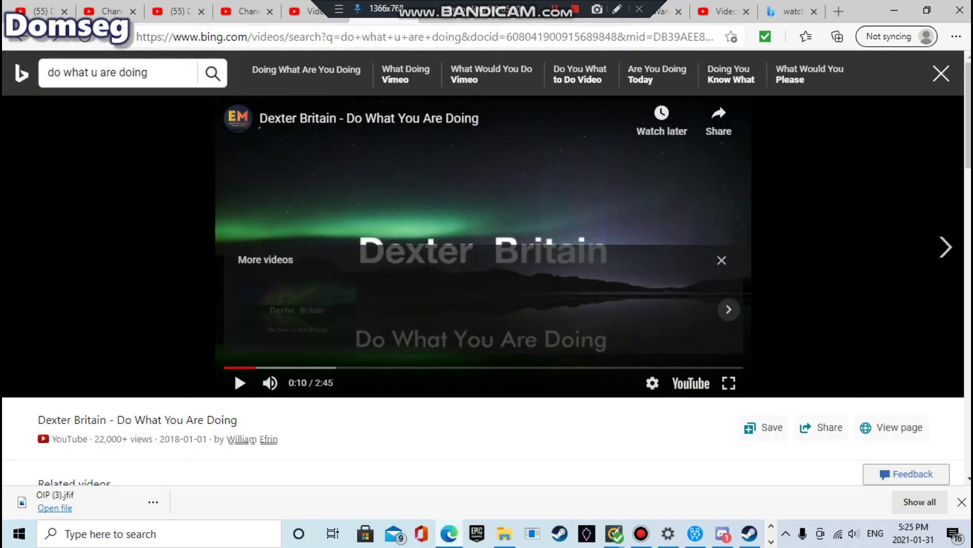
{"action": "key", "text": "space"}
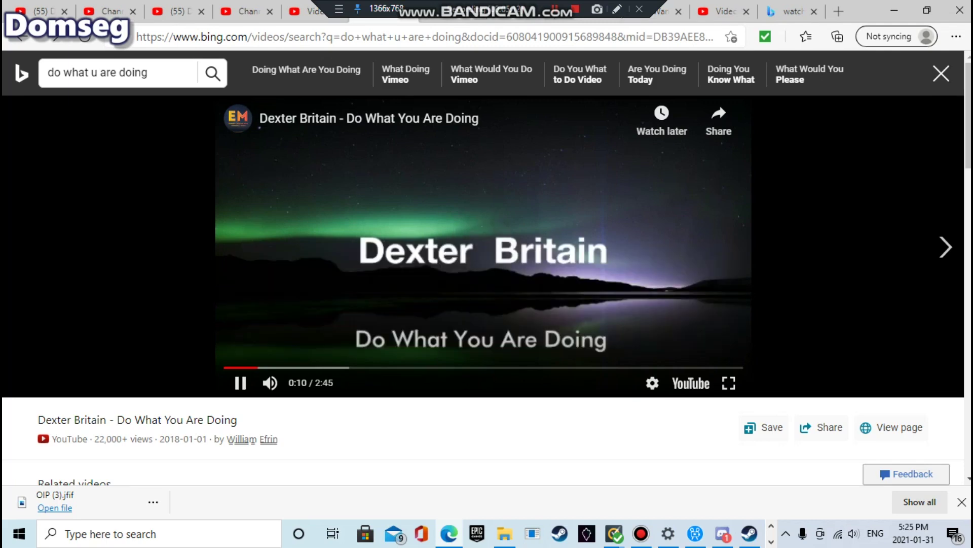
Step: Switch to Movavi Video Editor Plus, pause the project playback and place the playhead at about 1:42 on the timeline
{"action": "left_click", "coordinate": [695, 534]}
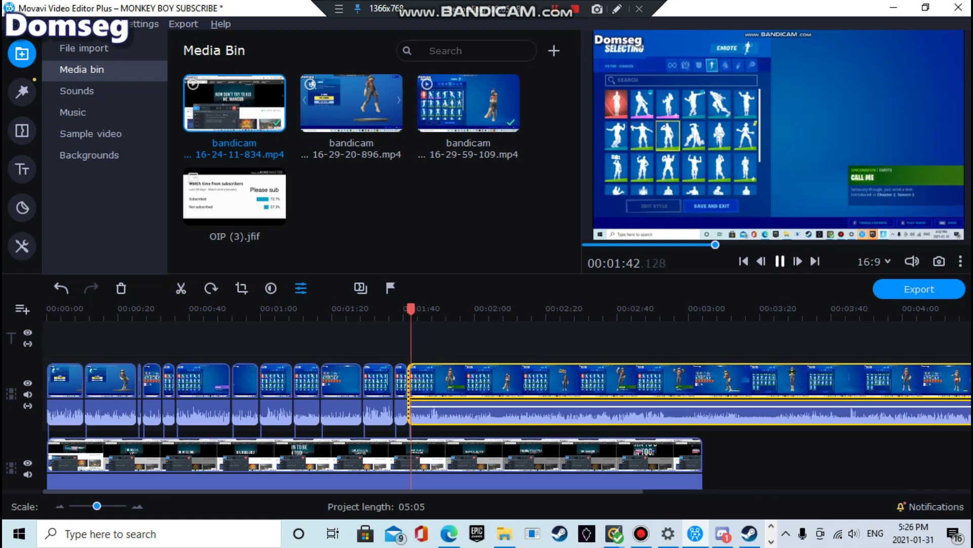
{"action": "key", "text": "space"}
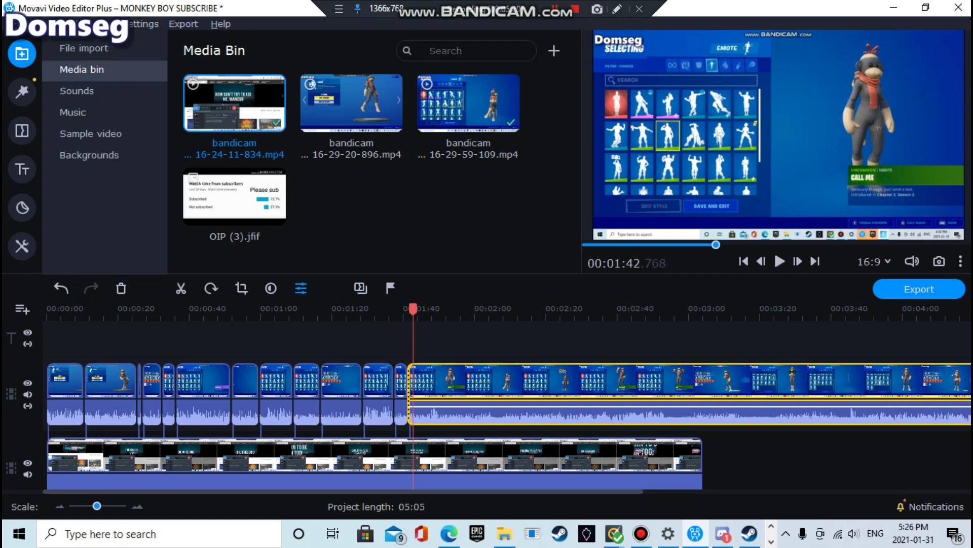
{"action": "left_click_drag", "start_coordinate": [413, 308], "coordinate": [411, 309]}
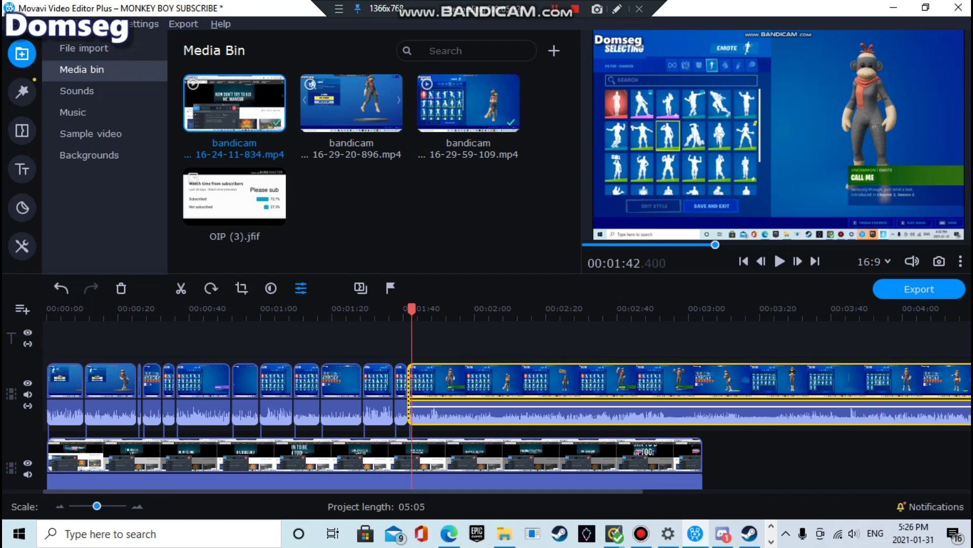
{"action": "right_click", "coordinate": [412, 382]}
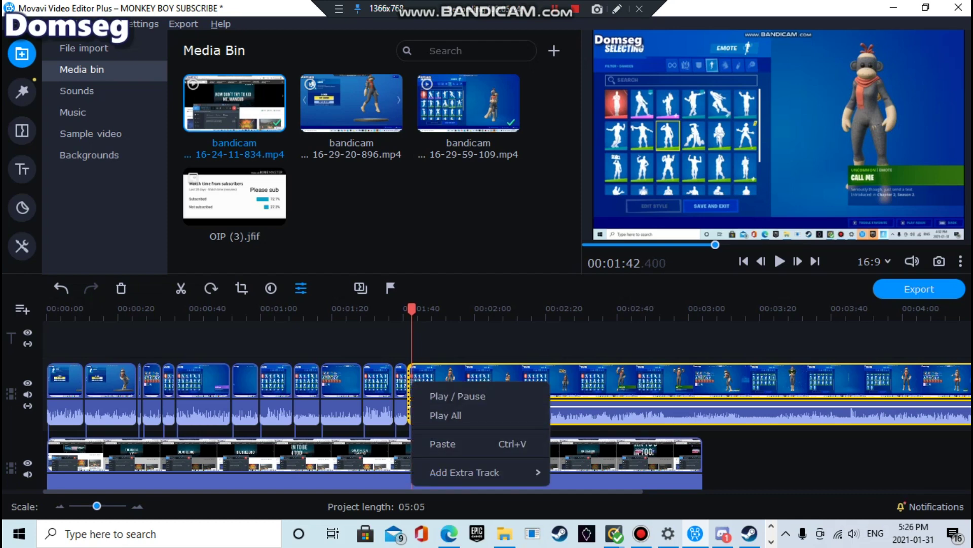
{"action": "right_click", "coordinate": [414, 360]}
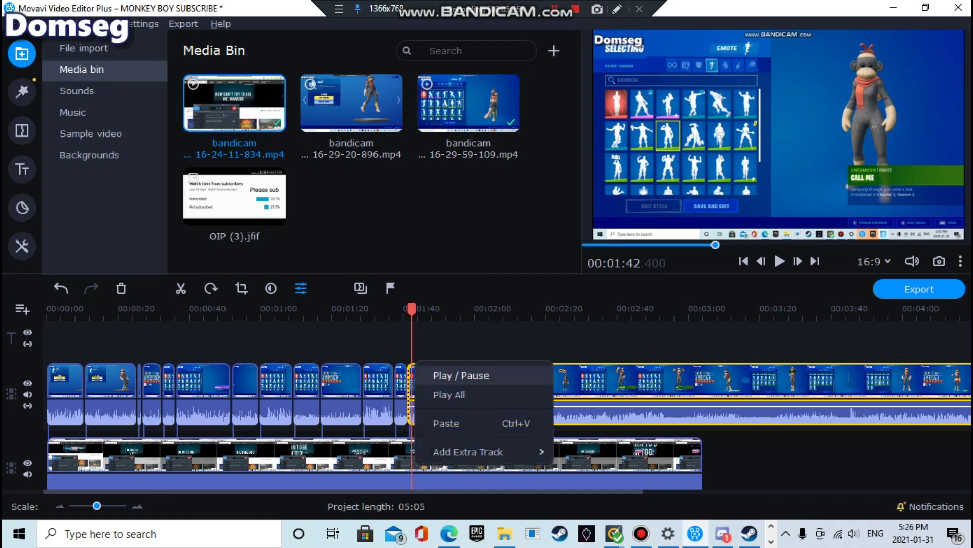
{"action": "left_click", "coordinate": [408, 310]}
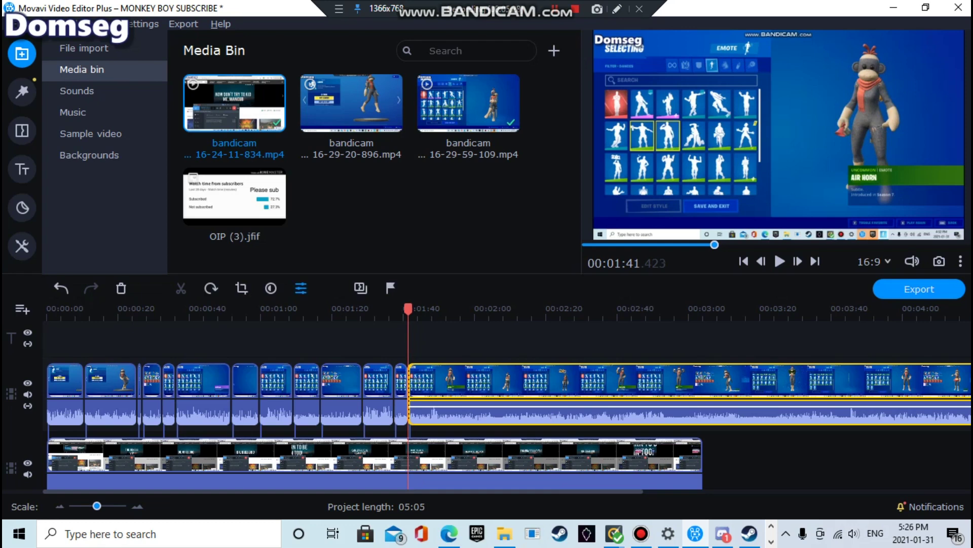
{"action": "left_click_drag", "start_coordinate": [408, 309], "coordinate": [410, 309]}
{"action": "right_click", "coordinate": [417, 370]}
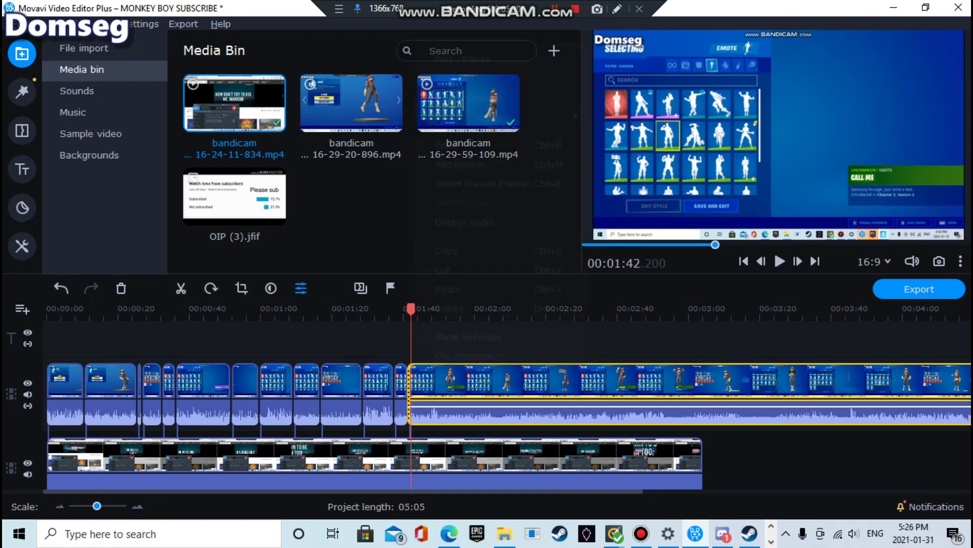
{"action": "left_click", "coordinate": [410, 381]}
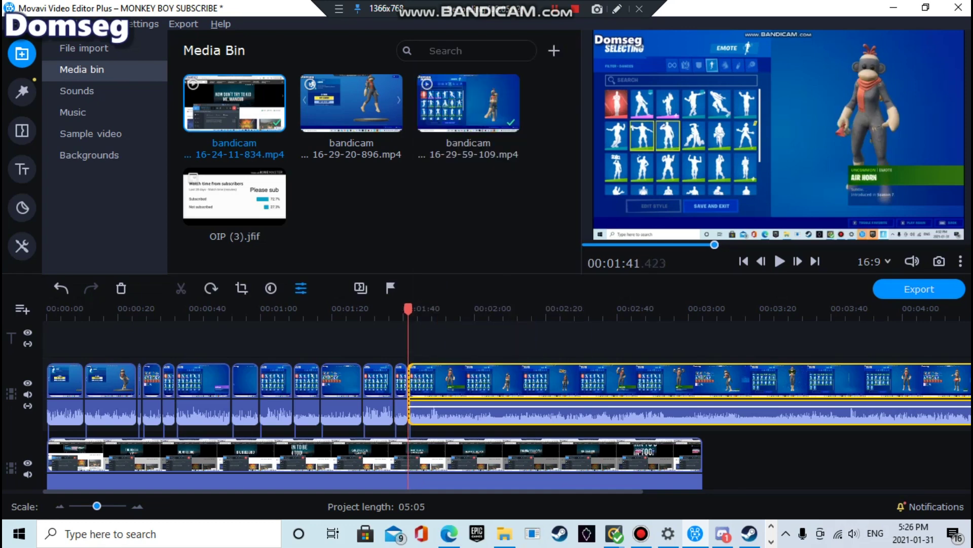
{"action": "left_click", "coordinate": [401, 382]}
{"action": "left_click", "coordinate": [404, 350]}
{"action": "left_click_drag", "start_coordinate": [410, 381], "coordinate": [436, 381]}
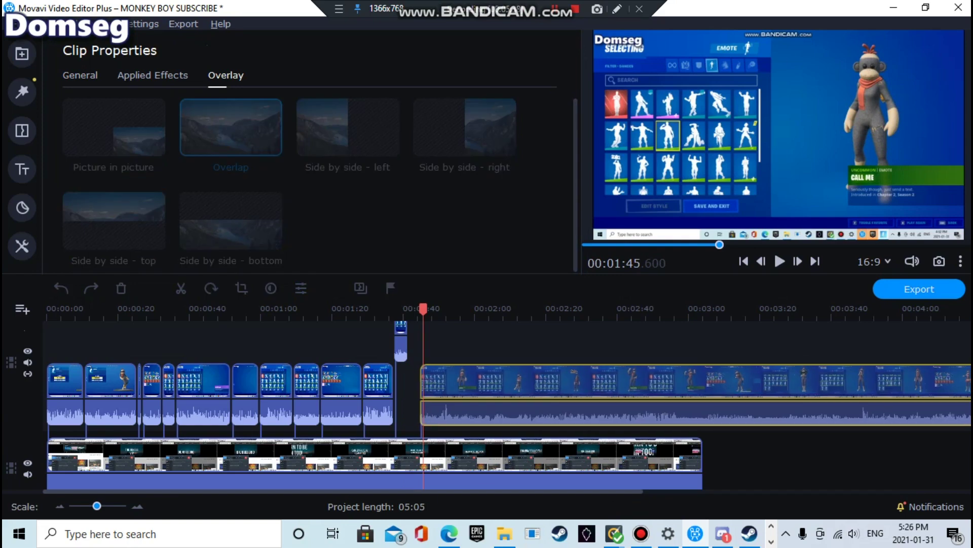
{"action": "left_click_drag", "start_coordinate": [399, 350], "coordinate": [402, 374]}
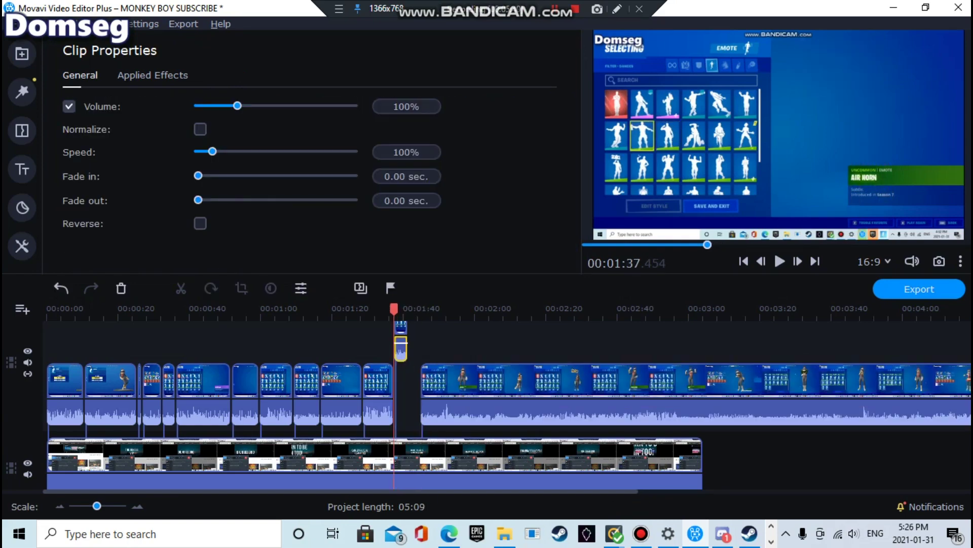
{"action": "mouse_move", "coordinate": [412, 375]}
{"action": "left_mouse_down"}
{"action": "mouse_move", "coordinate": [400, 381]}
{"action": "mouse_move", "coordinate": [429, 381]}
{"action": "left_mouse_up"}
{"action": "left_click", "coordinate": [443, 381]}
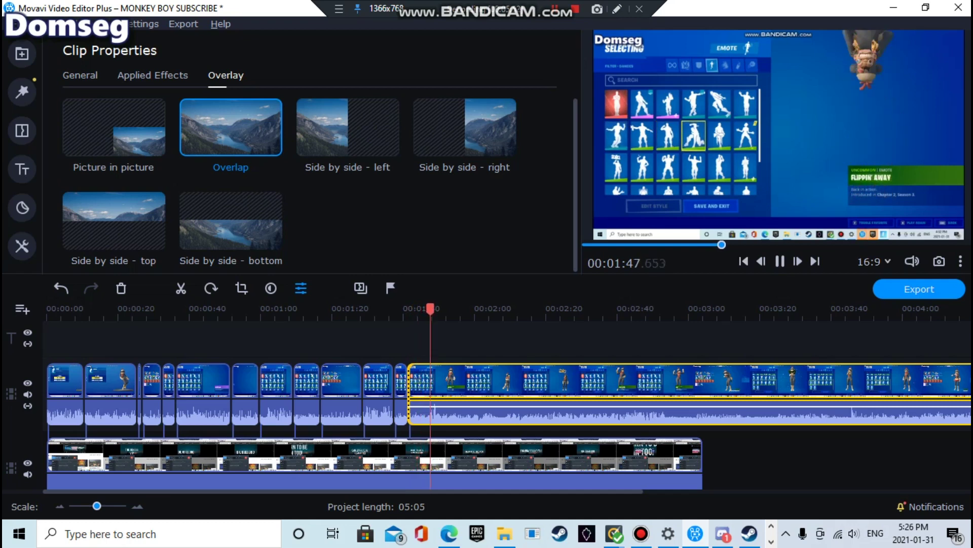
Step: Play the project up to about 1:50 and split the long gameplay clip there, during the Flippin' Away emote
{"action": "left_click", "coordinate": [780, 261]}
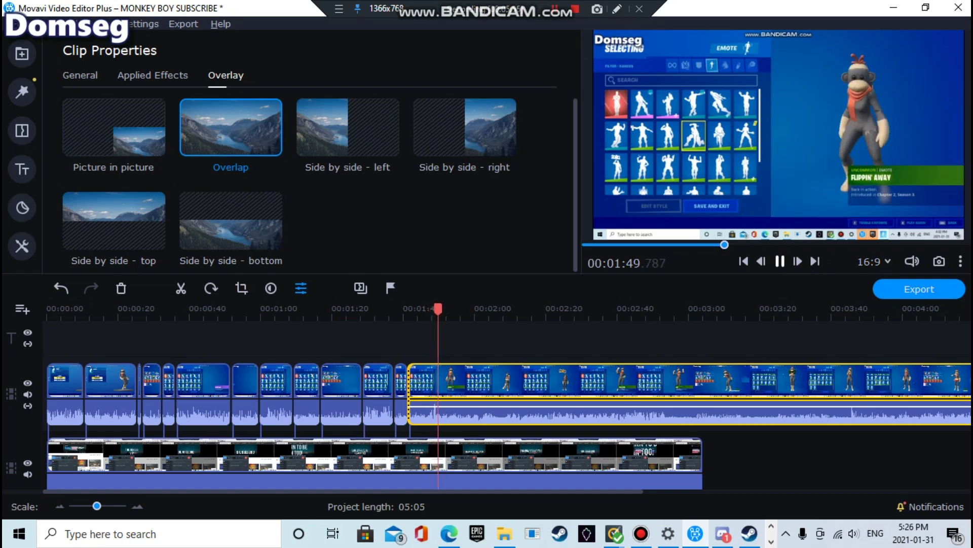
{"action": "left_click", "coordinate": [780, 261]}
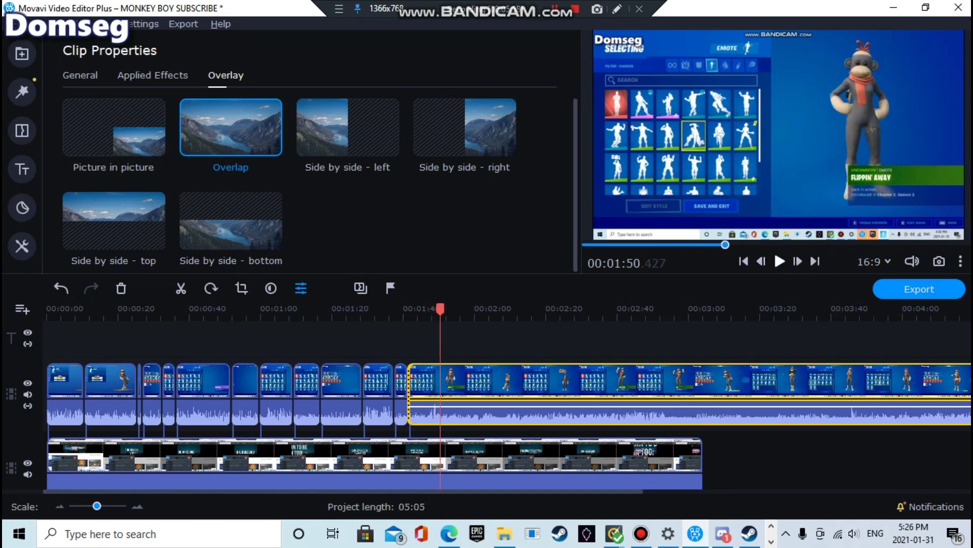
{"action": "right_click", "coordinate": [474, 371]}
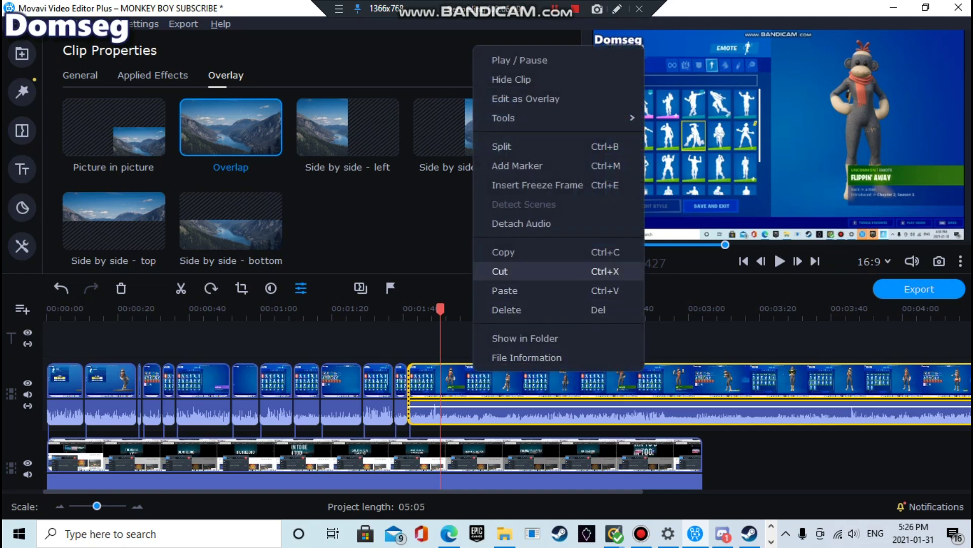
{"action": "left_click", "coordinate": [502, 146]}
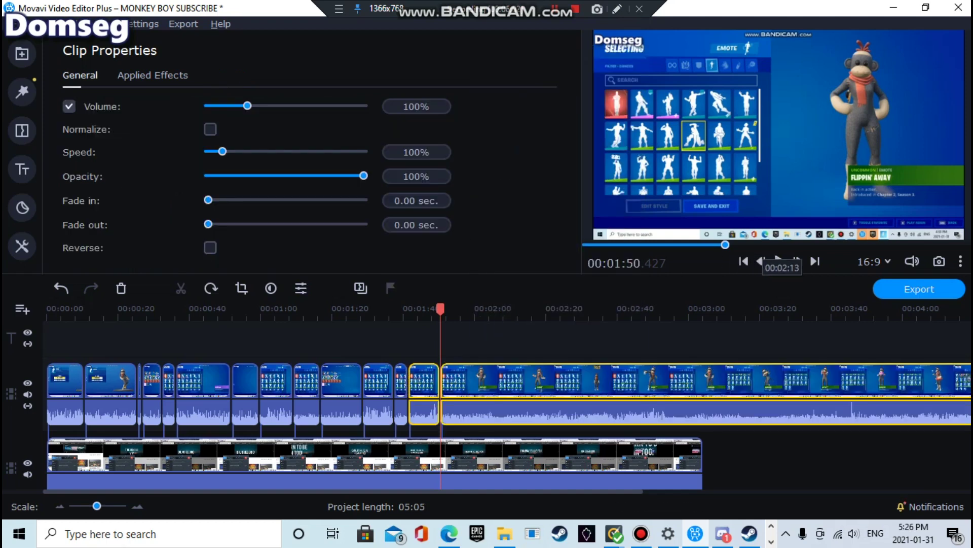
Step: Split the long gameplay clip again at 1:52, where the Have a Seat emote is selected
{"action": "left_click", "coordinate": [780, 261]}
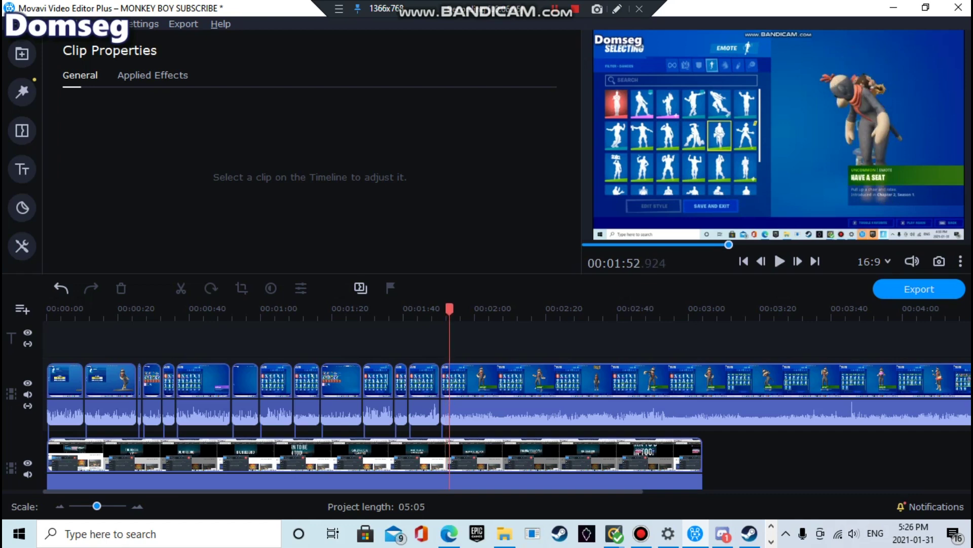
{"action": "left_click_drag", "start_coordinate": [449, 309], "coordinate": [447, 308]}
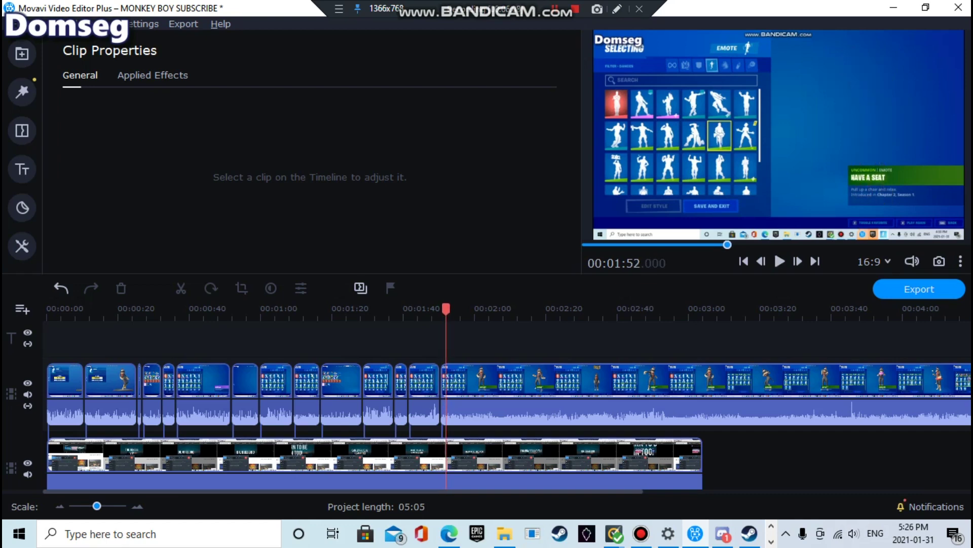
{"action": "right_click", "coordinate": [439, 373]}
{"action": "right_click", "coordinate": [448, 373]}
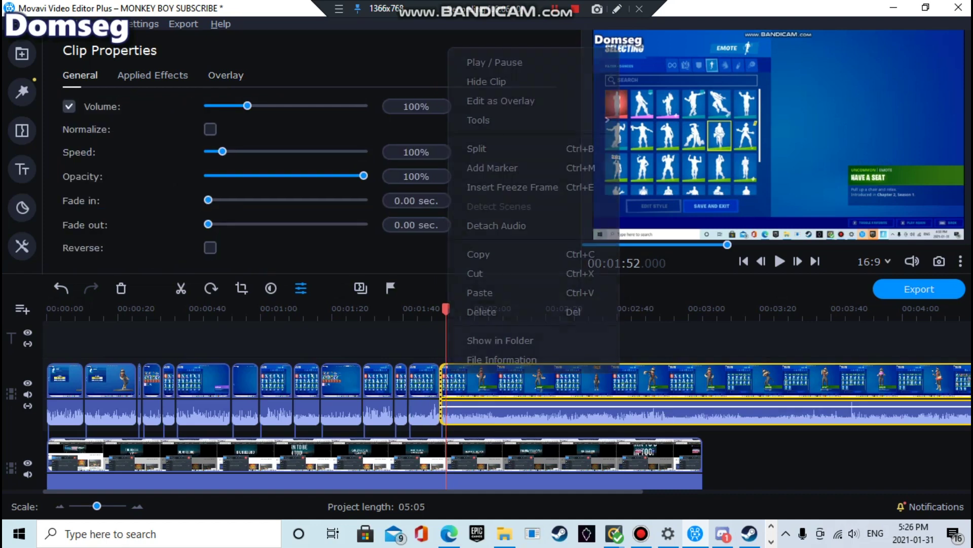
{"action": "left_click", "coordinate": [477, 148]}
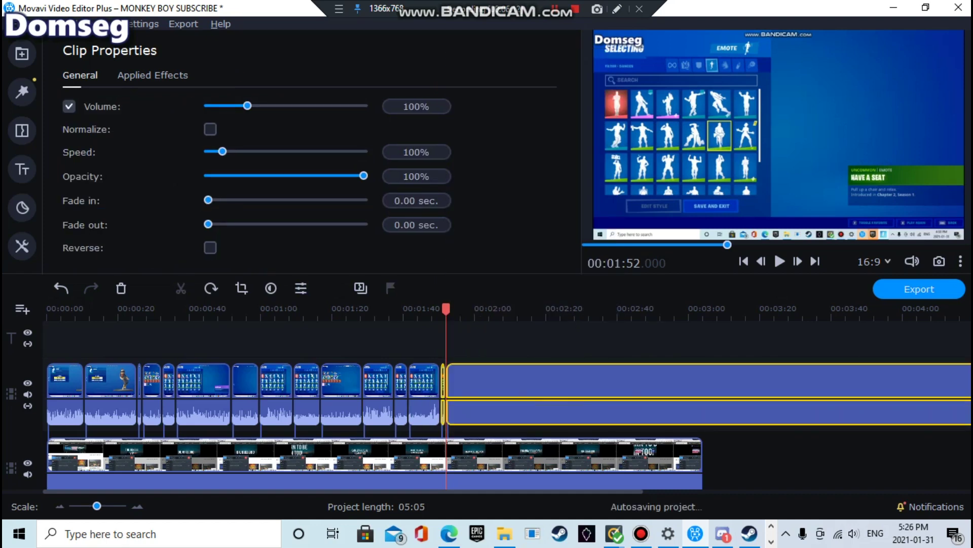
Step: Delete the short piece between the 1:50 and 1:52 cuts and close the gap with the long clip
{"action": "mouse_move", "coordinate": [437, 357]}
{"action": "left_mouse_down"}
{"action": "mouse_move", "coordinate": [443, 369]}
{"action": "mouse_move", "coordinate": [449, 361]}
{"action": "left_mouse_up"}
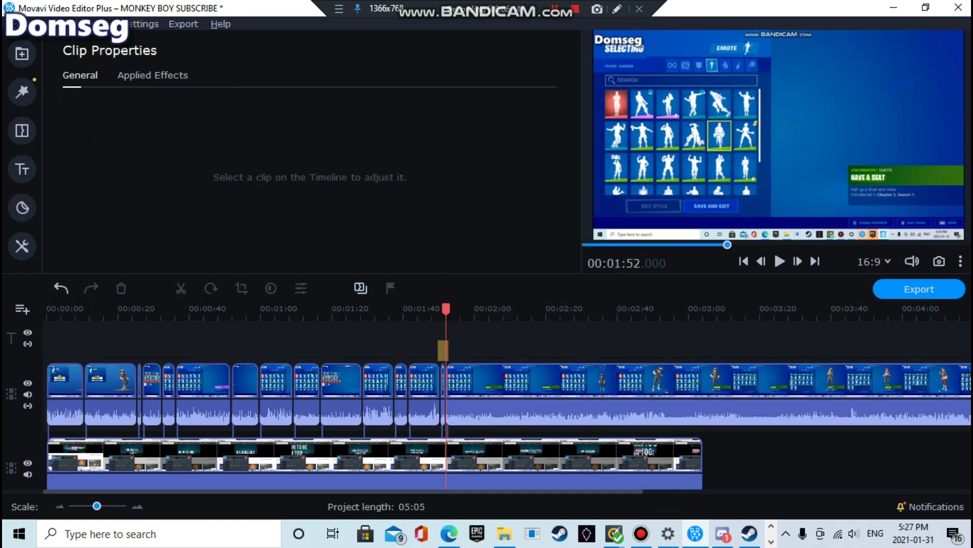
{"action": "right_click", "coordinate": [444, 377]}
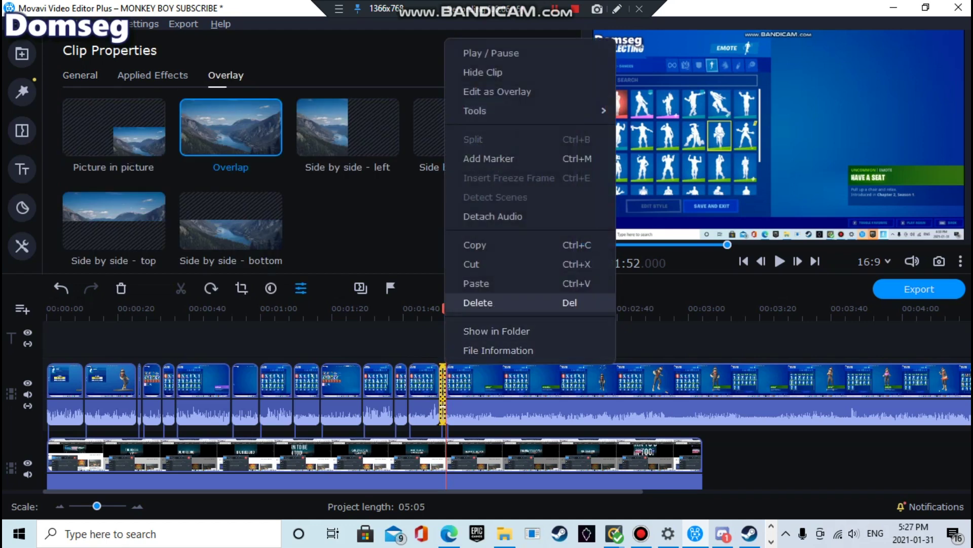
{"action": "left_click", "coordinate": [466, 302]}
{"action": "left_click_drag", "start_coordinate": [459, 381], "coordinate": [452, 381]}
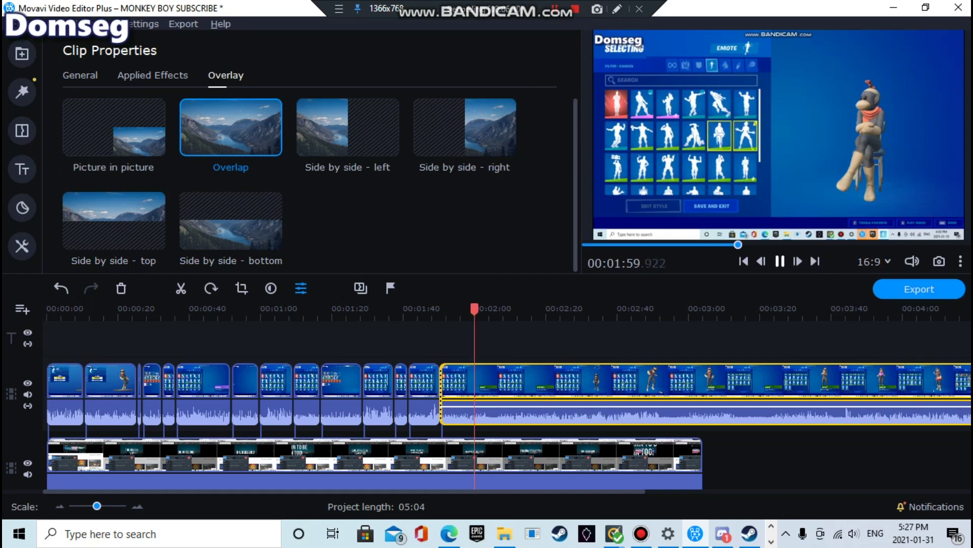
Step: Split the long gameplay clip at about 2:01, near the end of Have a Seat, and at 2:06, where Out With the Old starts
{"action": "right_click", "coordinate": [478, 383]}
{"action": "left_click", "coordinate": [508, 157]}
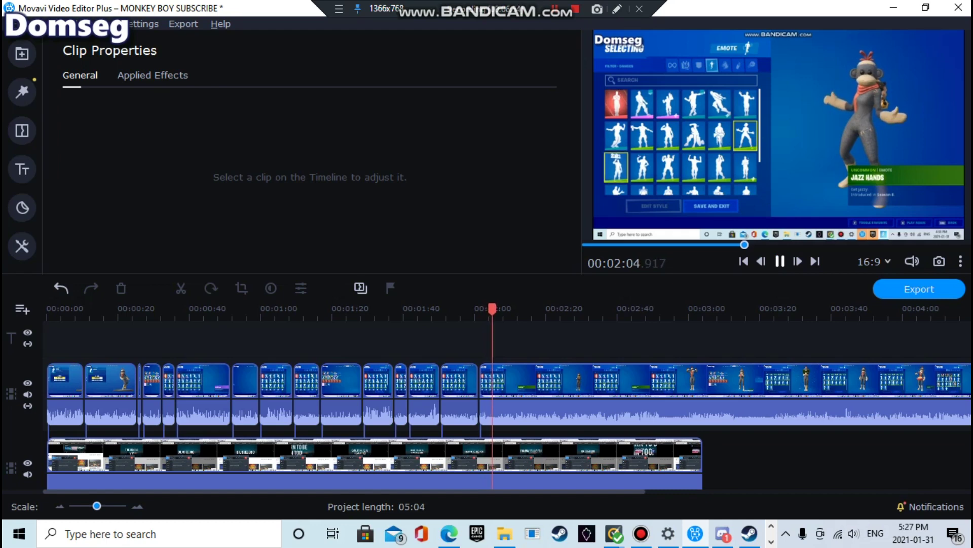
{"action": "key", "text": "space"}
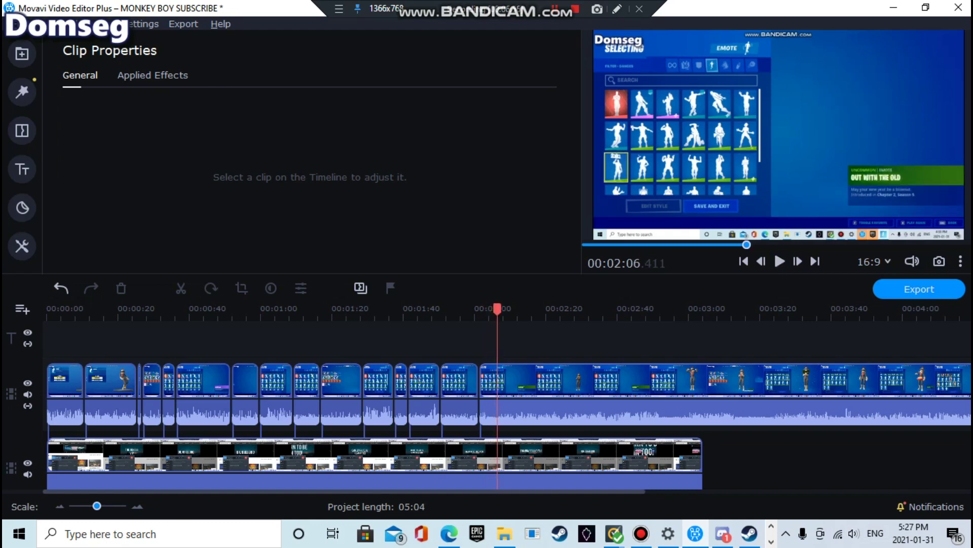
{"action": "left_click", "coordinate": [581, 378]}
{"action": "right_click", "coordinate": [581, 377]}
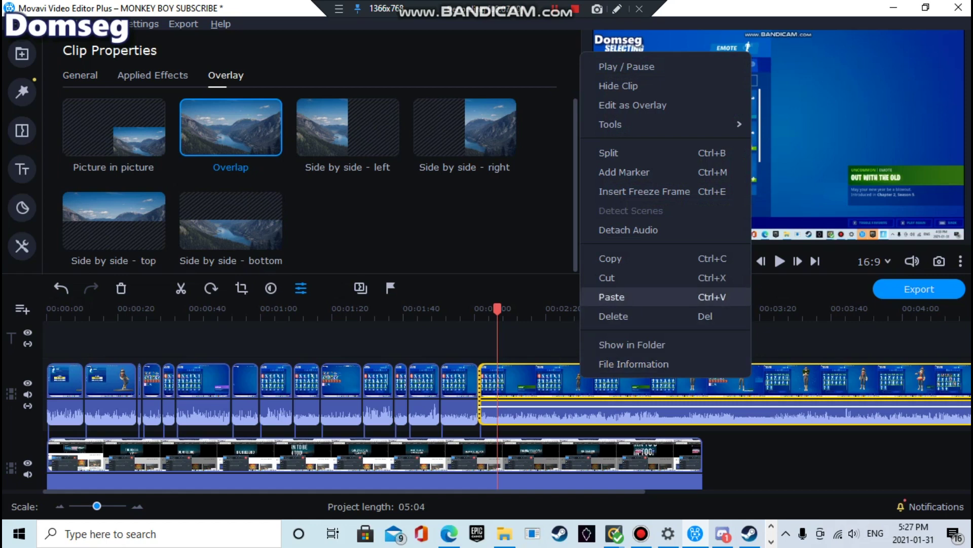
{"action": "left_click", "coordinate": [609, 153]}
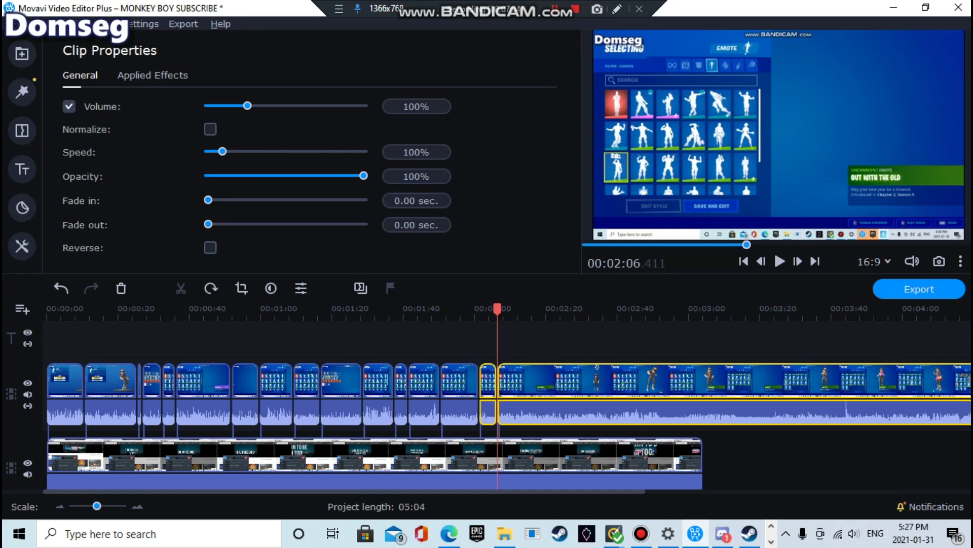
{"action": "left_click", "coordinate": [700, 341]}
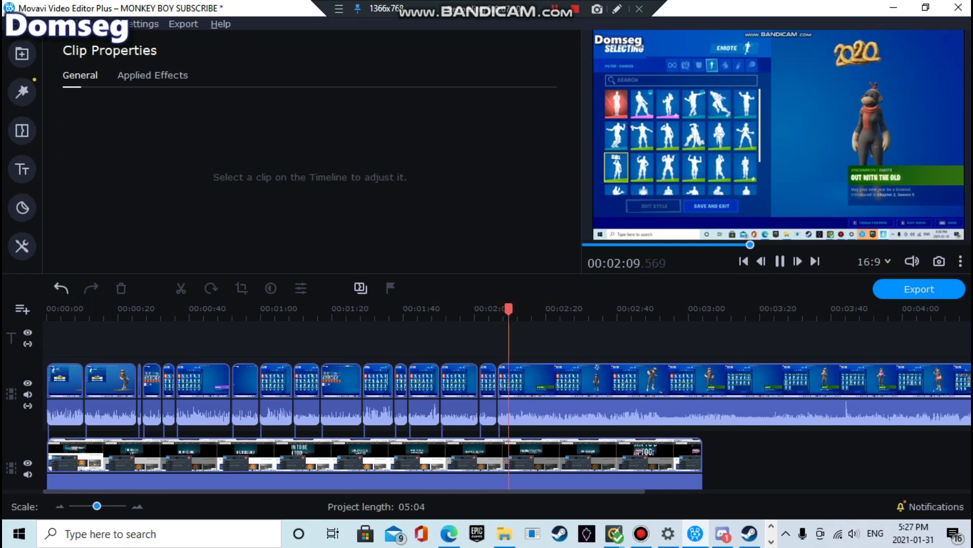
Step: Play on from the 2:06 cut and split the long gameplay clip at 2:24, where the Paddle Royale emote starts
{"action": "left_click", "coordinate": [500, 310]}
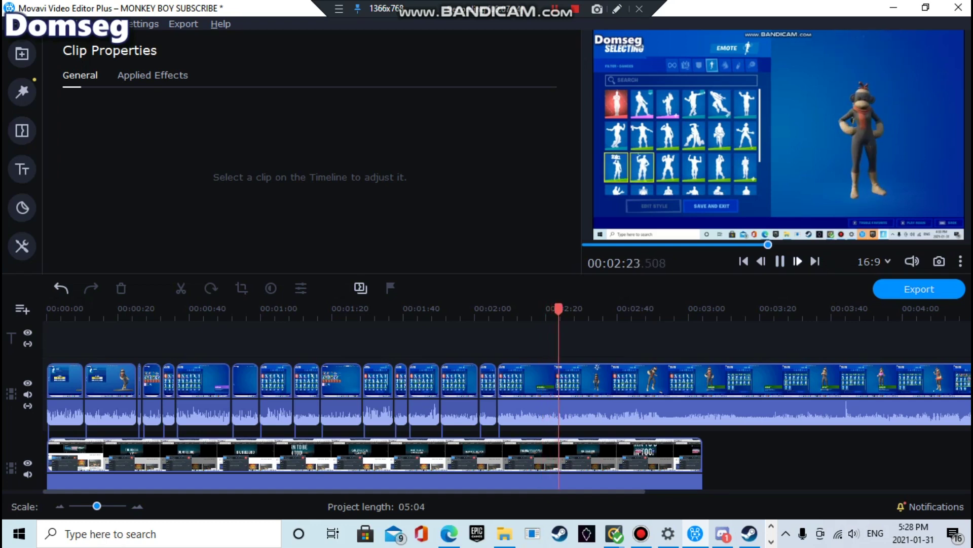
{"action": "key", "text": "space"}
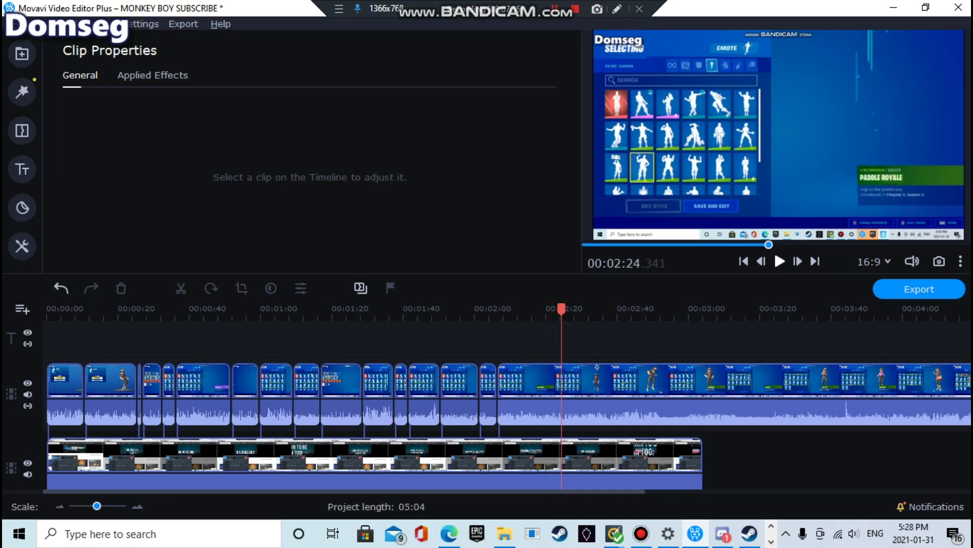
{"action": "right_click", "coordinate": [572, 379]}
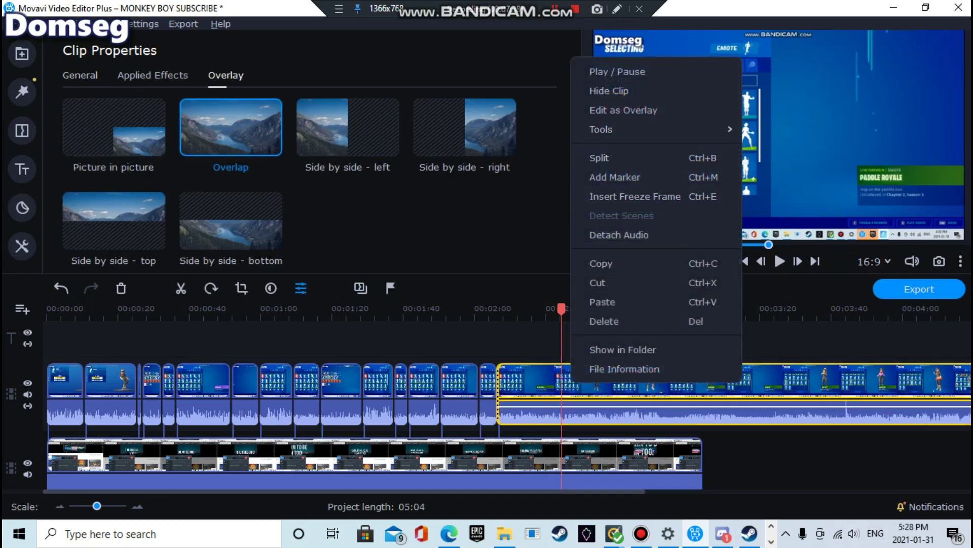
{"action": "left_click", "coordinate": [600, 158]}
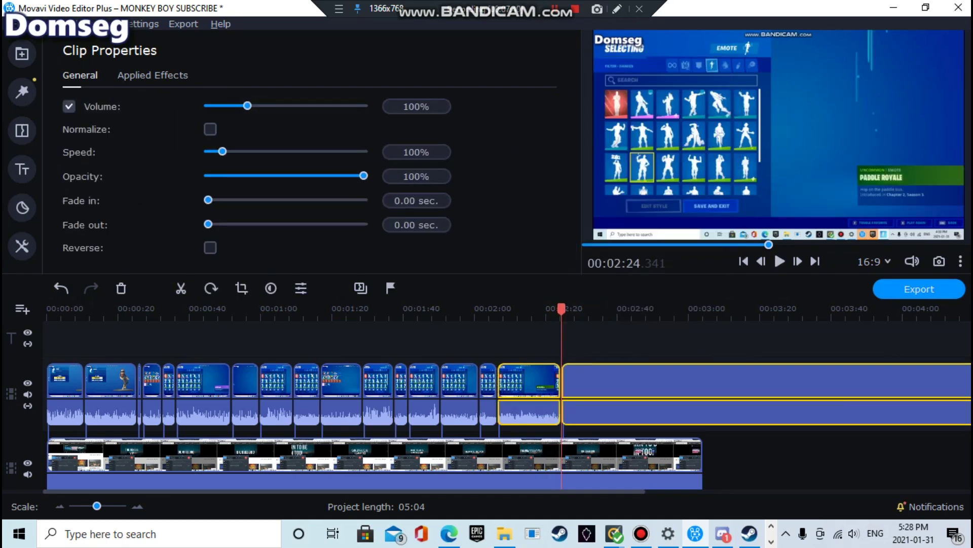
{"action": "left_click", "coordinate": [599, 342]}
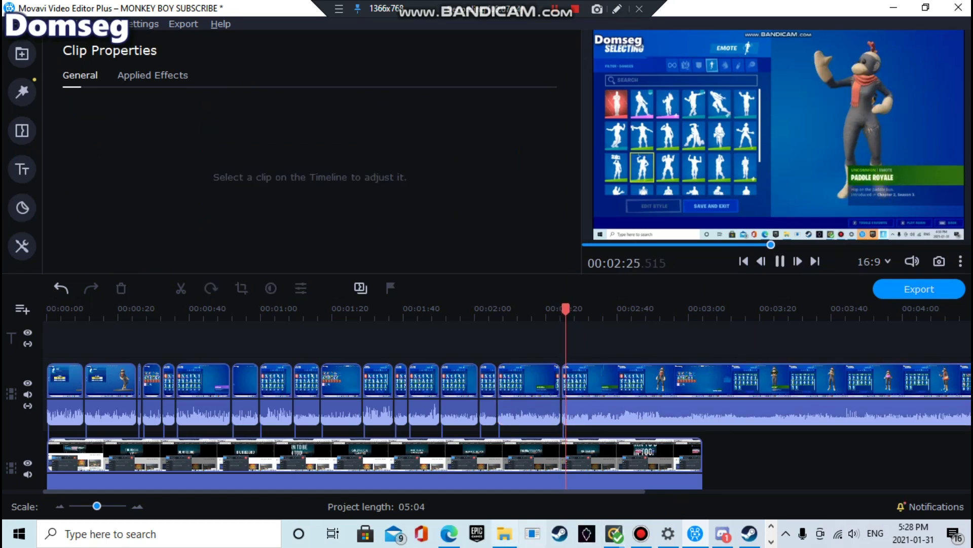
{"action": "left_click", "coordinate": [449, 533]}
{"action": "left_click_drag", "start_coordinate": [331, 367], "coordinate": [224, 368]}
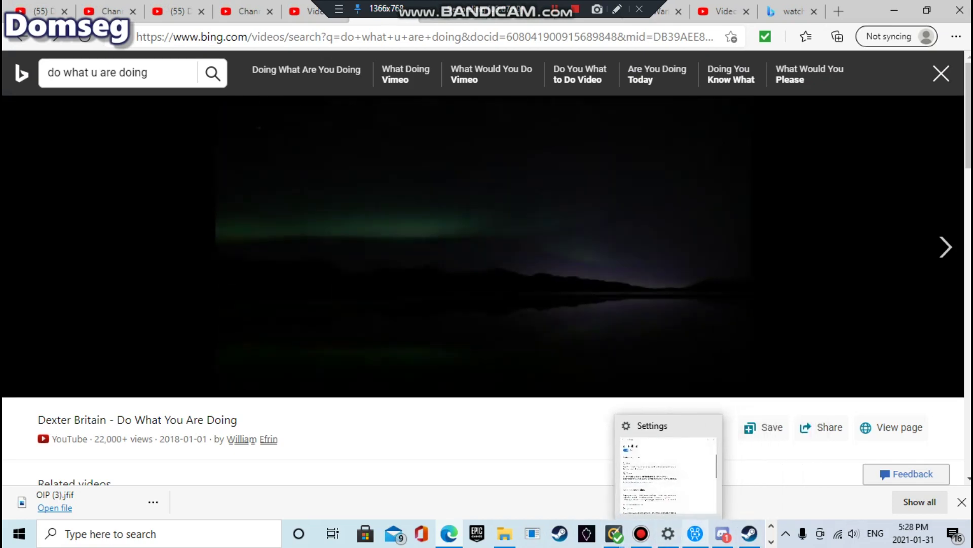
{"action": "left_click", "coordinate": [695, 533]}
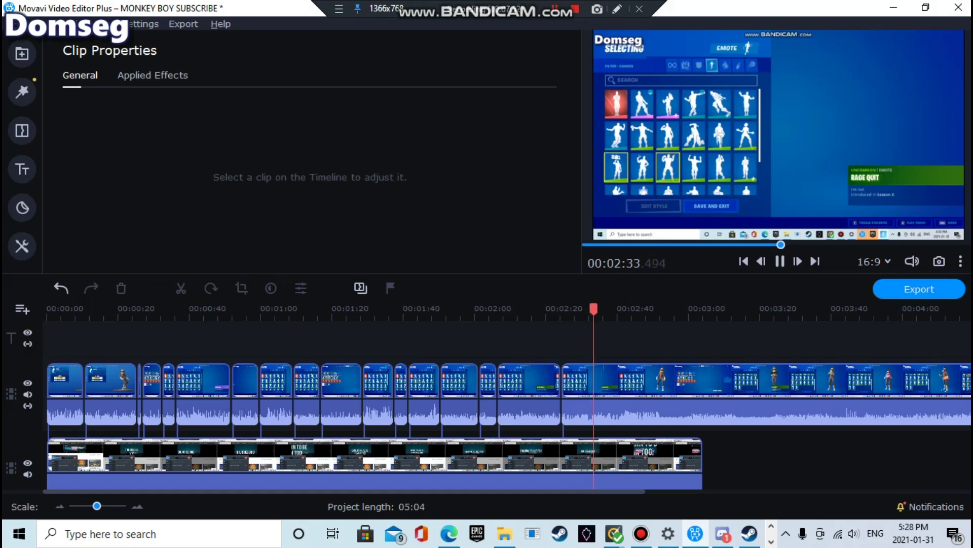
Step: Replay from the 2:24 cut and split the long gameplay clip at about 2:33, where the Rage Quit emote starts
{"action": "left_click", "coordinate": [561, 310]}
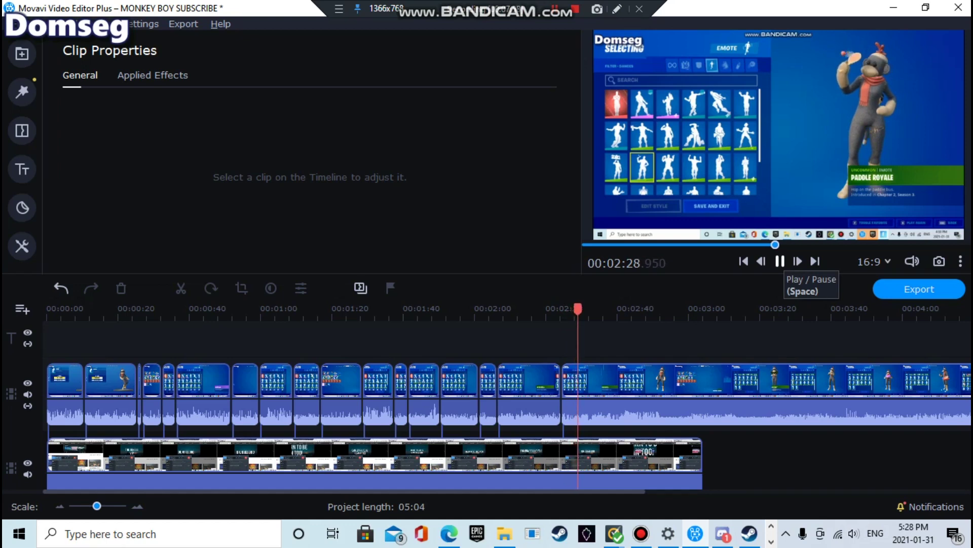
{"action": "key", "text": "space"}
{"action": "key", "text": "space"}
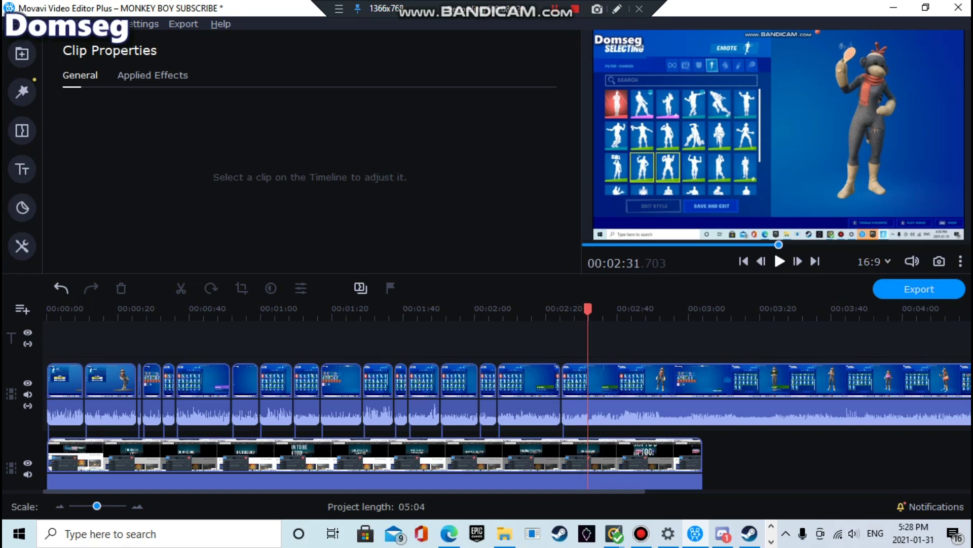
{"action": "key", "text": "space"}
{"action": "key", "text": "space"}
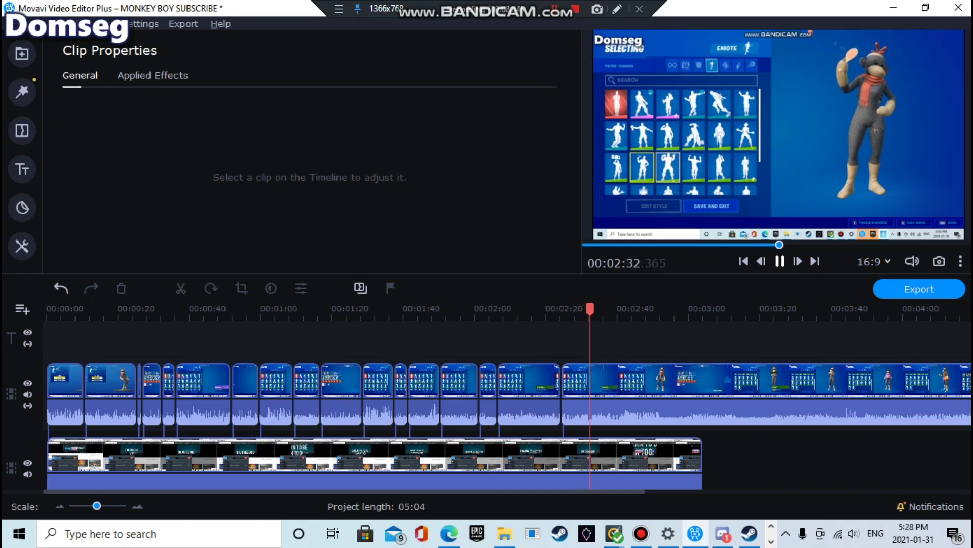
{"action": "key", "text": "space"}
{"action": "right_click", "coordinate": [606, 376]}
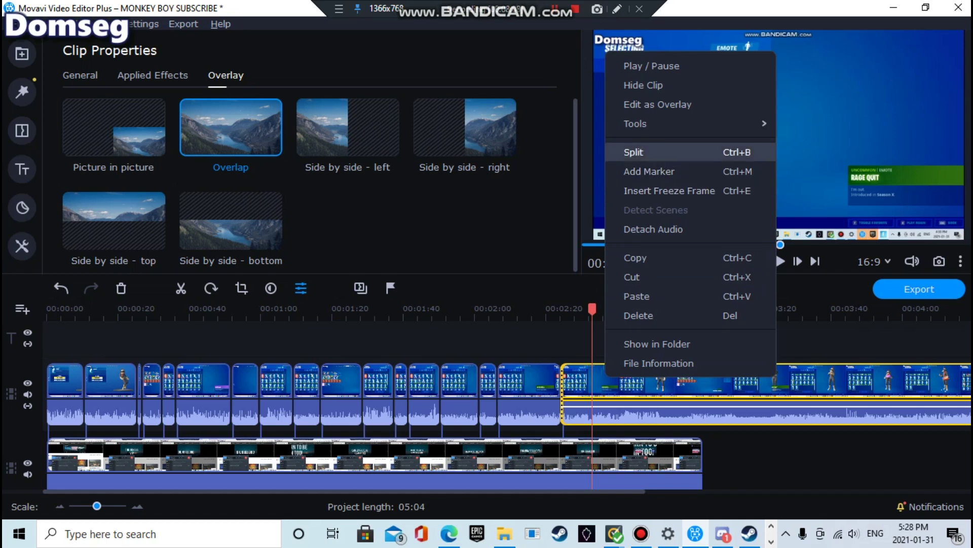
{"action": "left_click", "coordinate": [634, 152]}
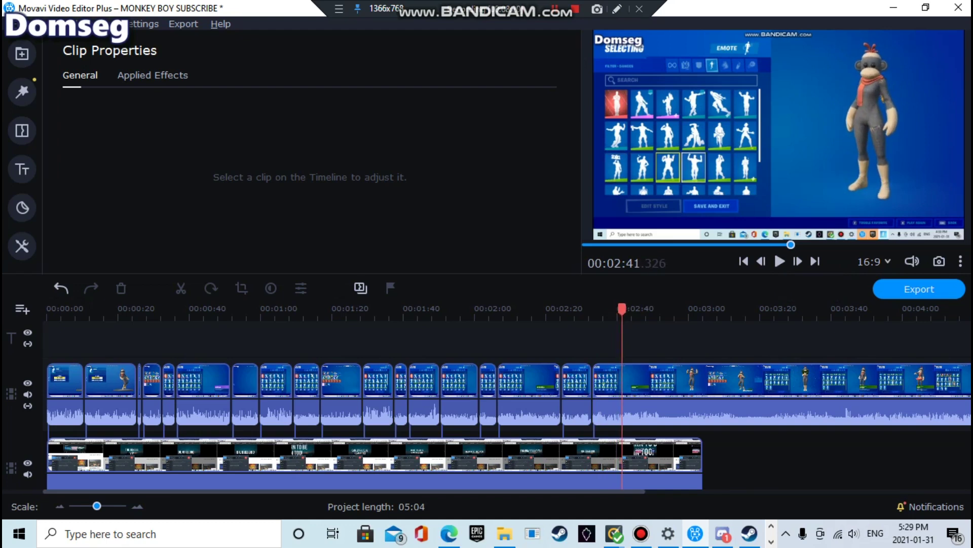
Step: Split the long gameplay clip at 2:41, at the end of the Rage Quit emote
{"action": "right_click", "coordinate": [664, 377]}
{"action": "left_click", "coordinate": [700, 143]}
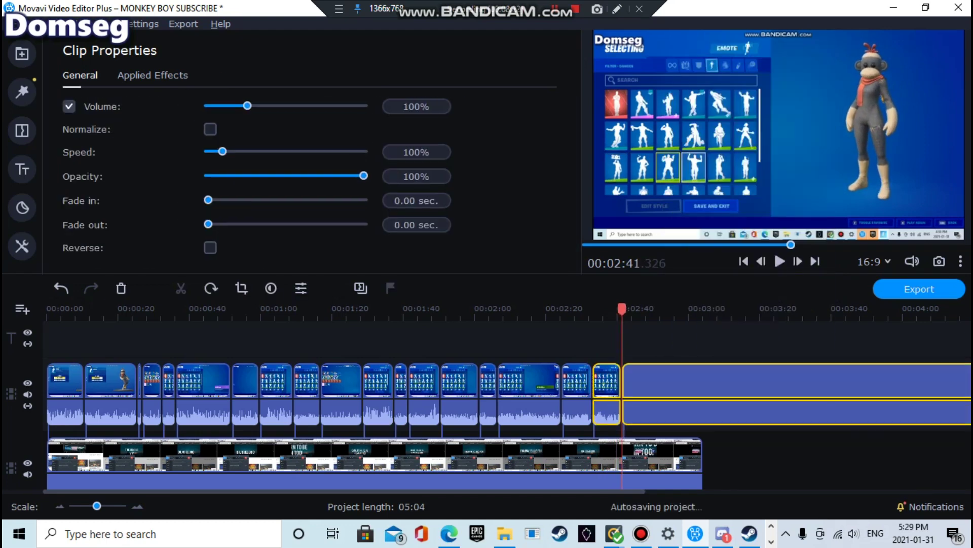
{"action": "left_click", "coordinate": [743, 342]}
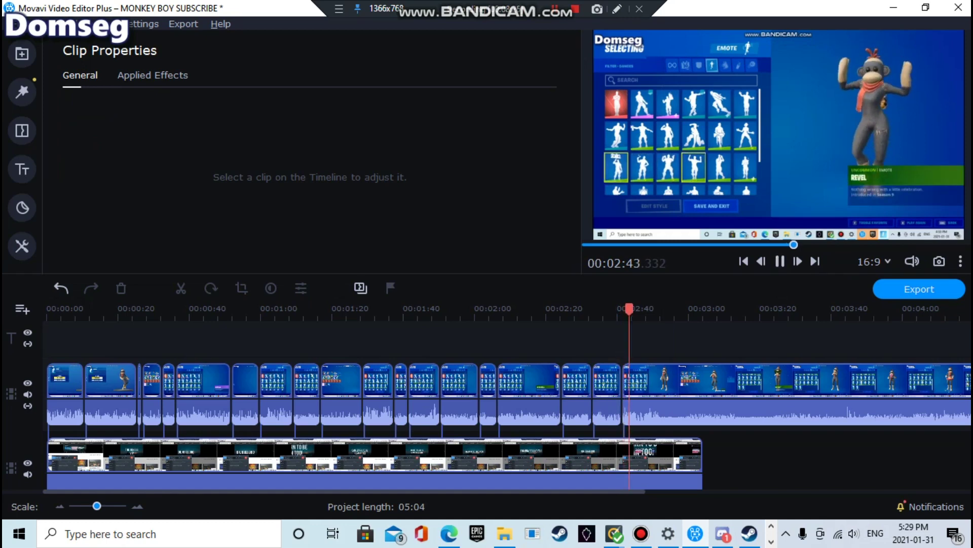
Step: Play through the Revel emote and split the long gameplay clip at 2:51, where Shadow Boxer starts
{"action": "left_click", "coordinate": [780, 261]}
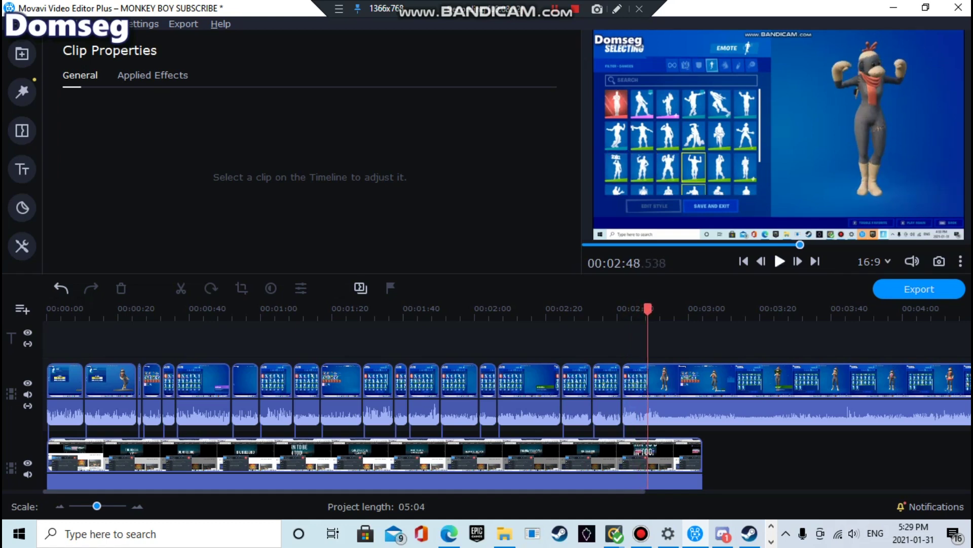
{"action": "key", "text": "space"}
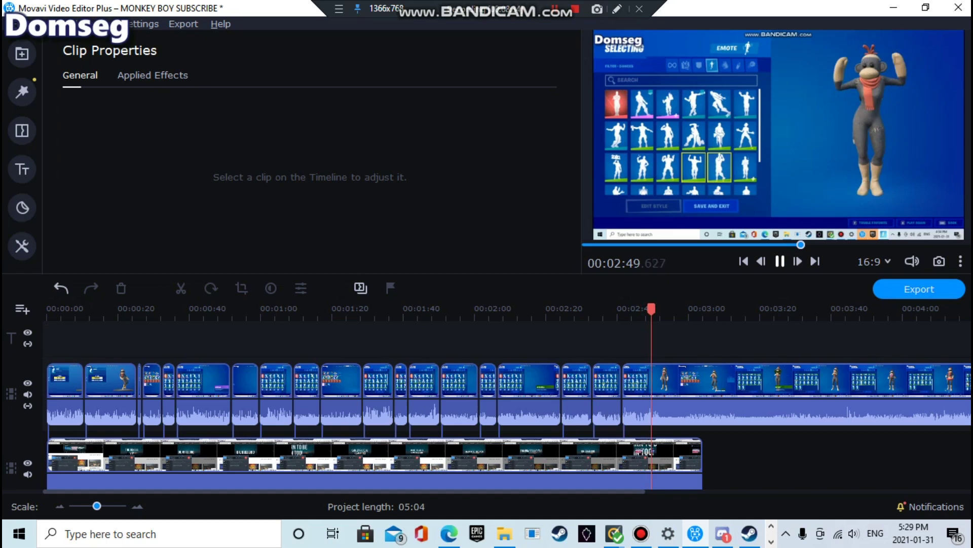
{"action": "key", "text": "space"}
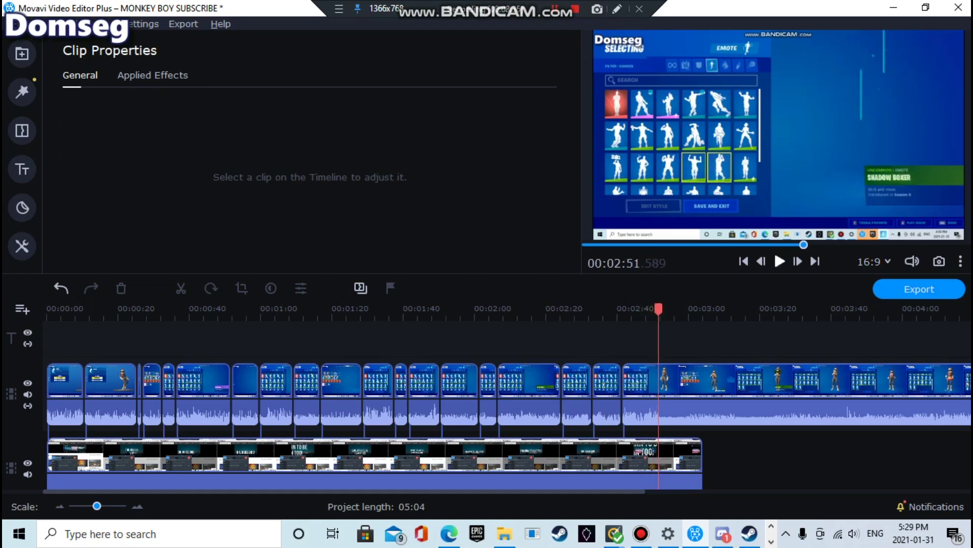
{"action": "right_click", "coordinate": [665, 379]}
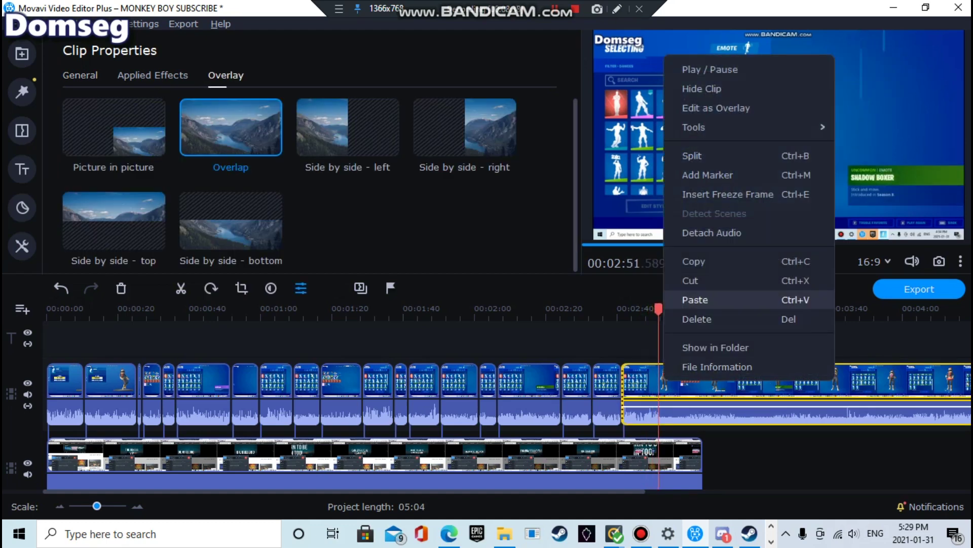
{"action": "left_click", "coordinate": [692, 155]}
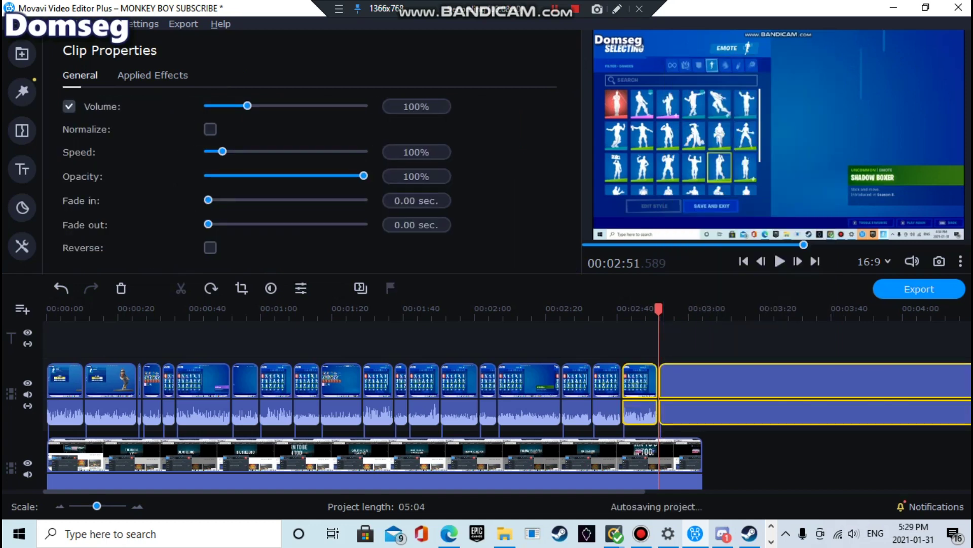
Step: Review the footage after the 2:51 cut and split the long gameplay clip at 2:56, where the locker page shows Shadow Boxer
{"action": "left_click", "coordinate": [667, 309]}
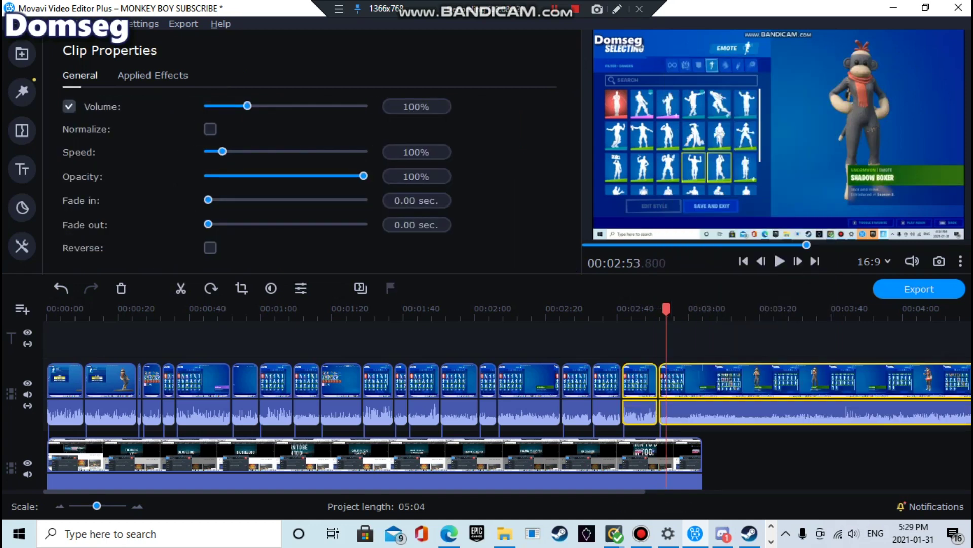
{"action": "left_click", "coordinate": [666, 340]}
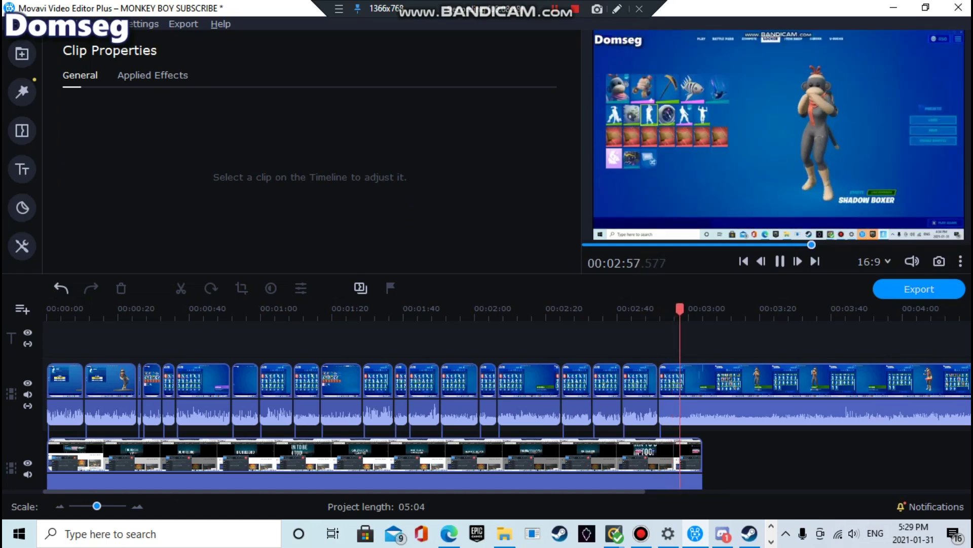
{"action": "left_click", "coordinate": [636, 309]}
{"action": "left_click_drag", "start_coordinate": [636, 309], "coordinate": [669, 309]}
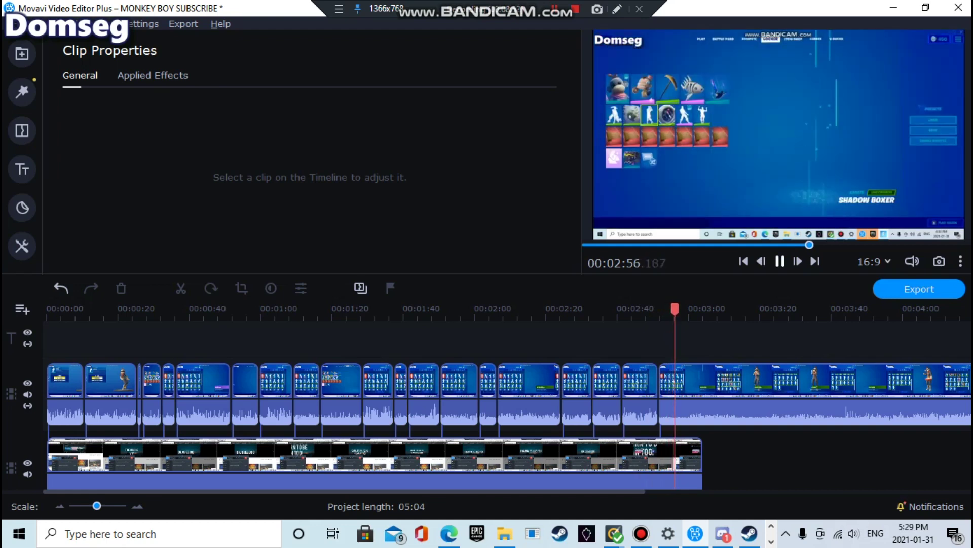
{"action": "key", "text": "space"}
{"action": "left_click_drag", "start_coordinate": [678, 310], "coordinate": [676, 310]}
{"action": "right_click", "coordinate": [679, 385]}
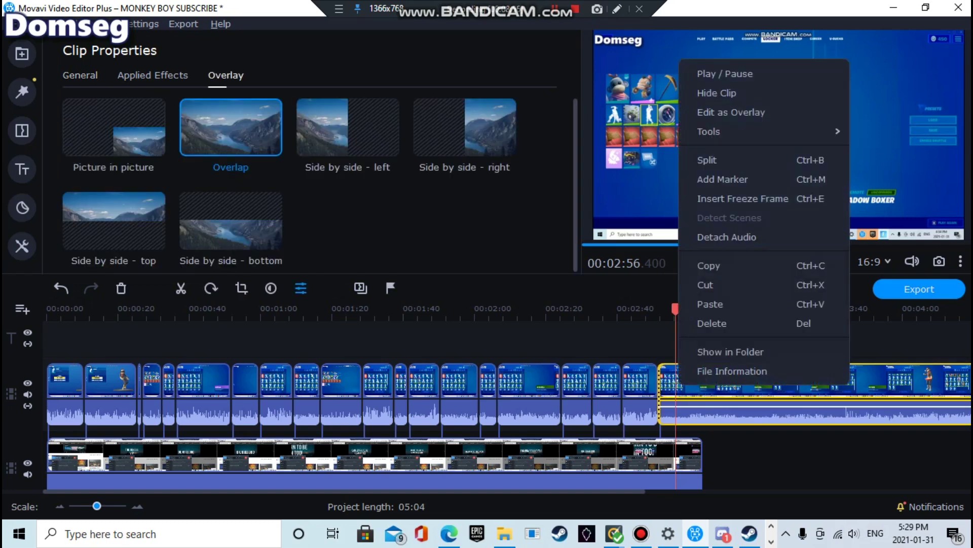
{"action": "left_click", "coordinate": [708, 160]}
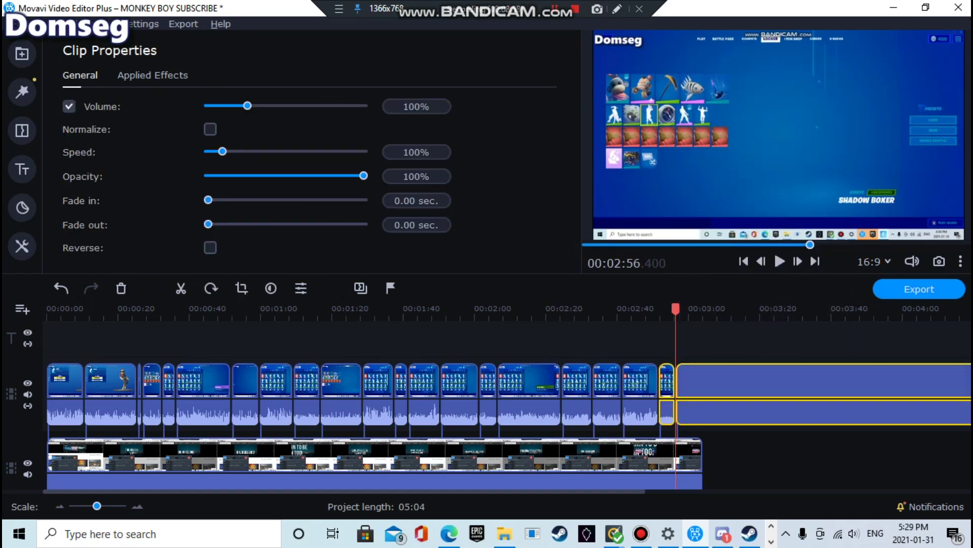
Step: Delete the short piece between the 2:51 and 2:56 cuts so the long clip follows directly
{"action": "right_click", "coordinate": [662, 367]}
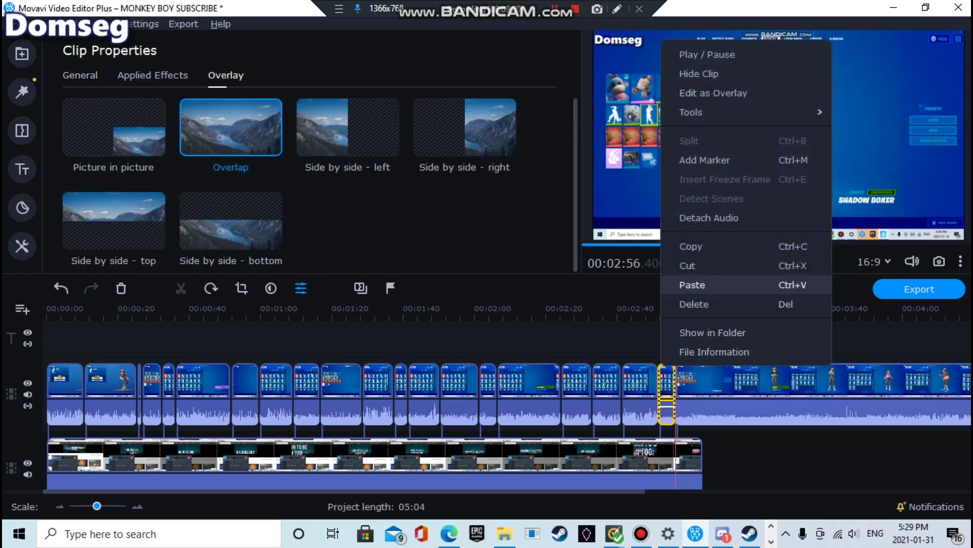
{"action": "left_click", "coordinate": [689, 303]}
{"action": "left_click_drag", "start_coordinate": [676, 393], "coordinate": [677, 394]}
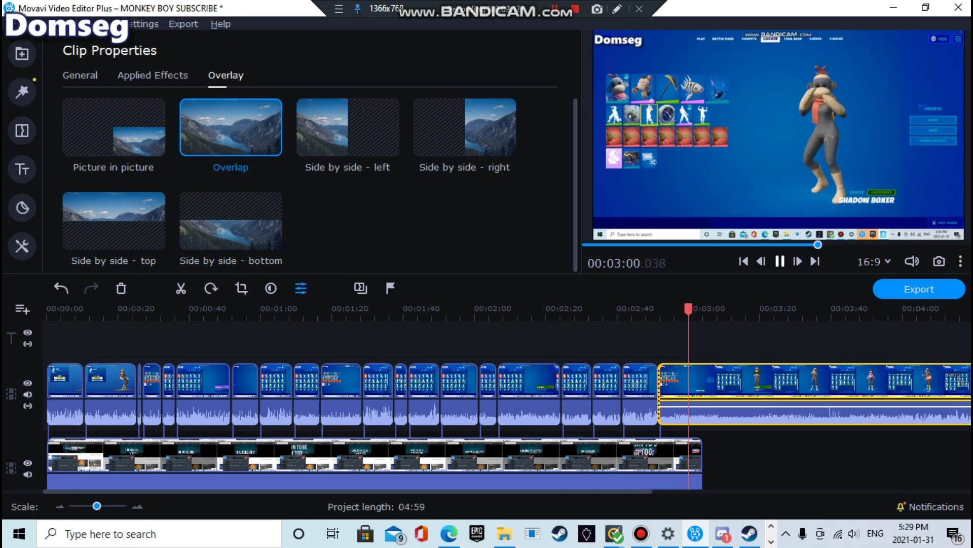
Step: Play on to the Sing Along emote and split the long gameplay clip at 3:05, where that emote starts
{"action": "key", "text": "space"}
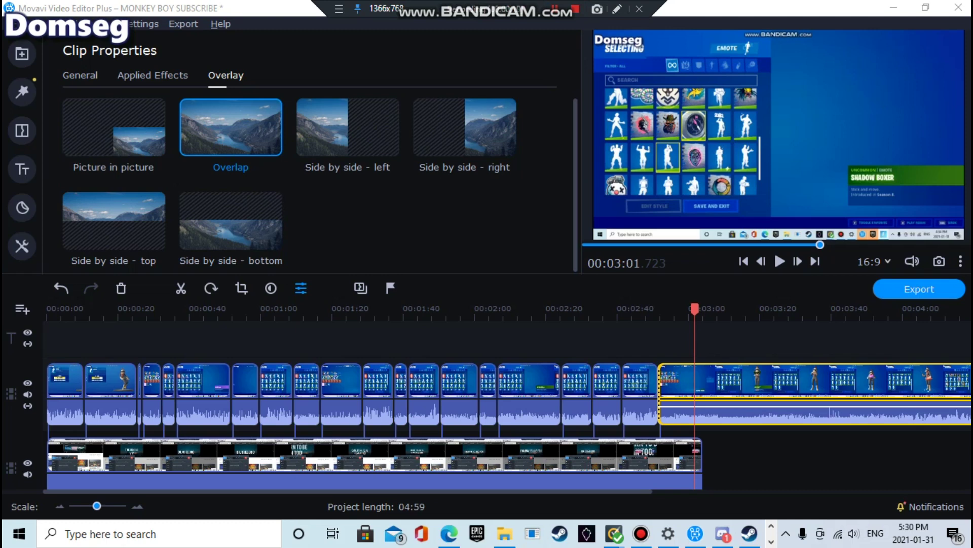
{"action": "key", "text": "space"}
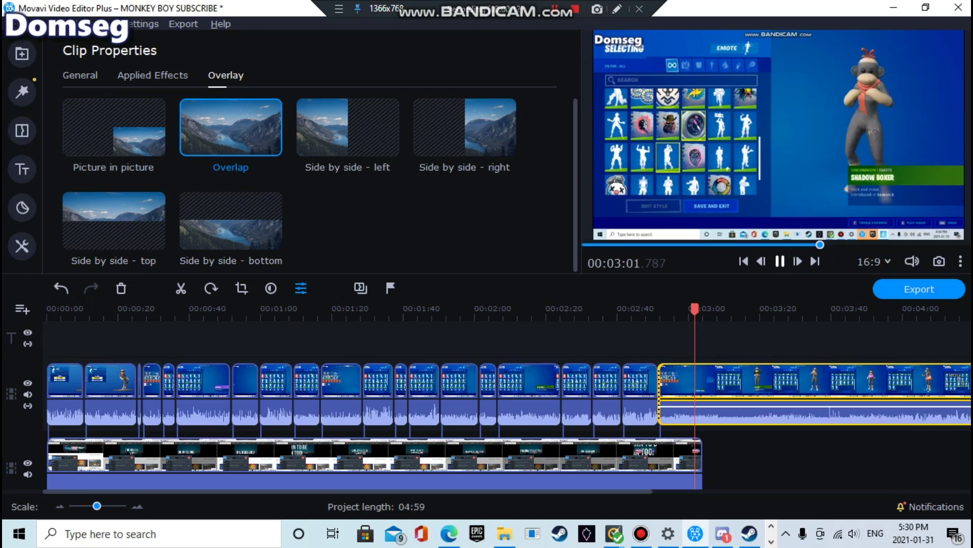
{"action": "key", "text": "space"}
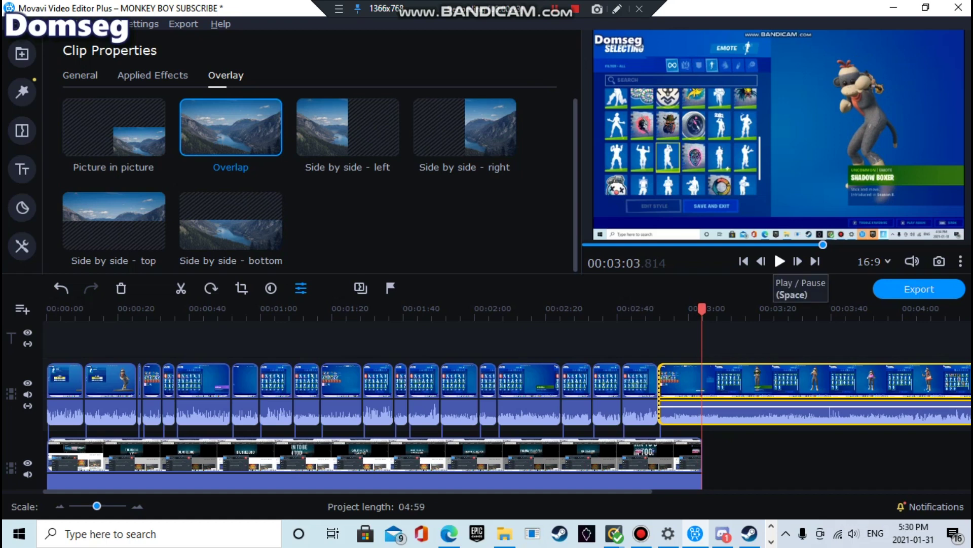
{"action": "left_click", "coordinate": [780, 261]}
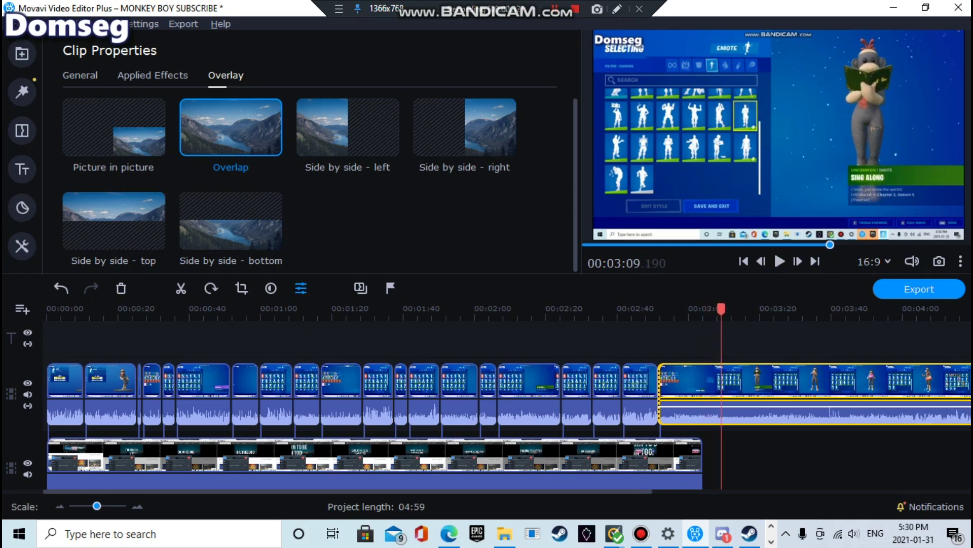
{"action": "left_click_drag", "start_coordinate": [721, 309], "coordinate": [708, 309]}
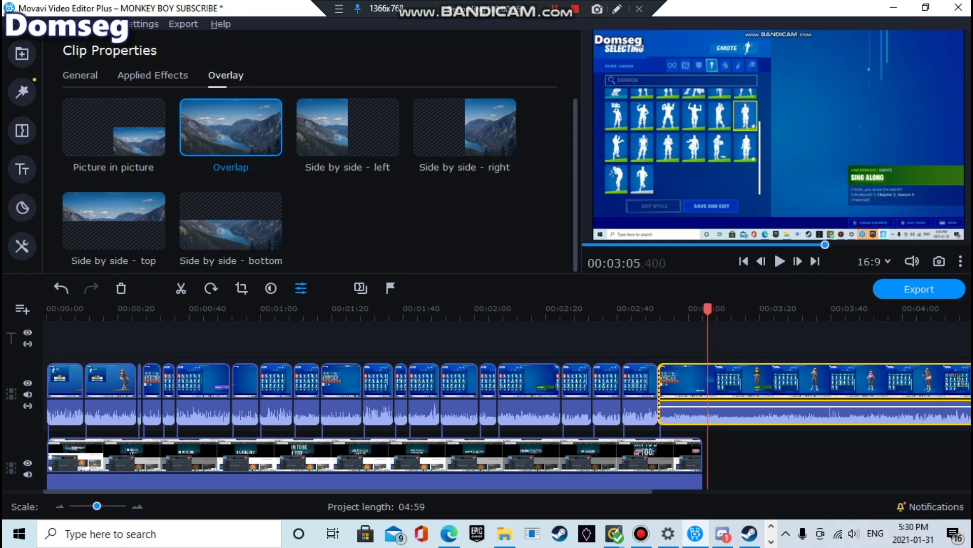
{"action": "left_click_drag", "start_coordinate": [707, 308], "coordinate": [709, 309]}
{"action": "right_click", "coordinate": [705, 370]}
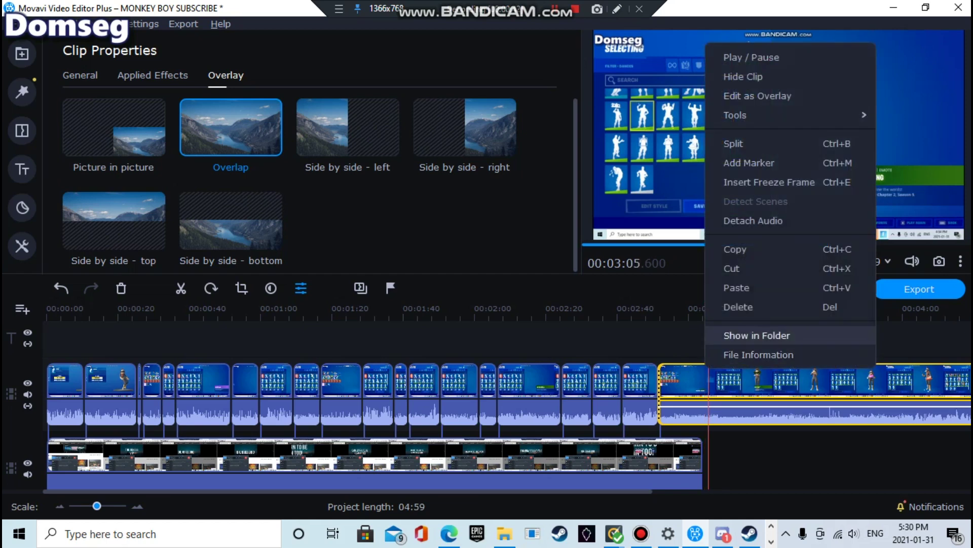
{"action": "left_click", "coordinate": [733, 144]}
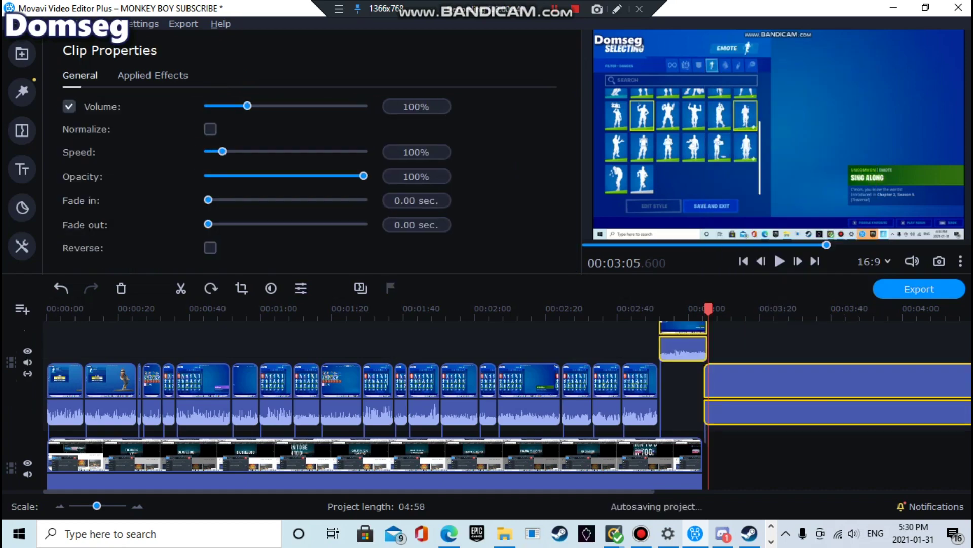
Step: Move the Shadow Boxer piece at 2:51 down onto the track with the other emote pieces, below the long gameplay clip
{"action": "left_click", "coordinate": [739, 382]}
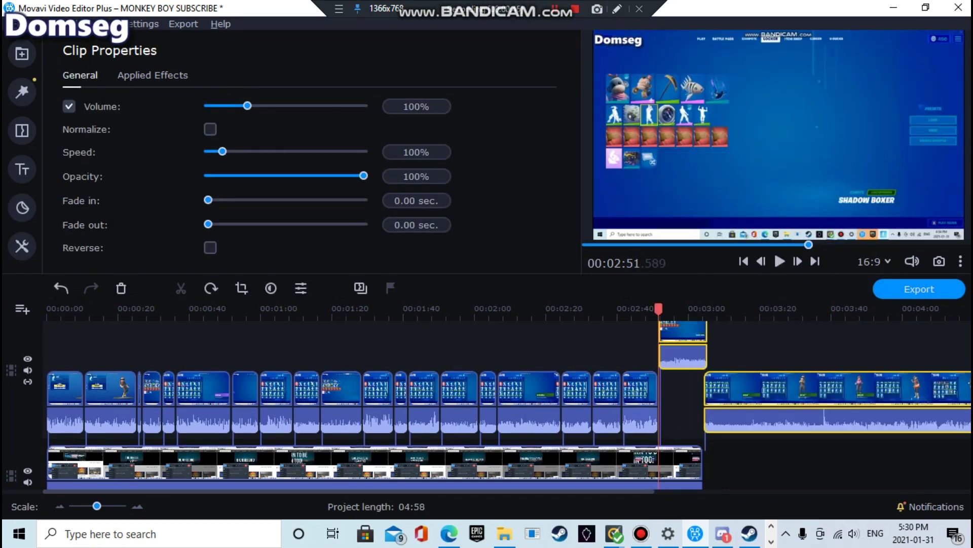
{"action": "left_click", "coordinate": [736, 349]}
{"action": "left_click_drag", "start_coordinate": [737, 391], "coordinate": [795, 390]}
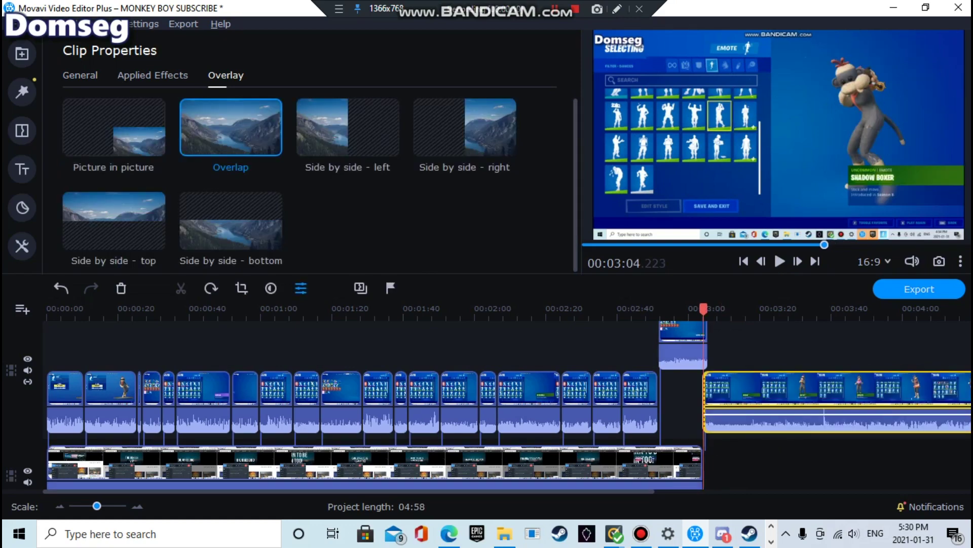
{"action": "scroll", "coordinate": [507, 399], "scroll_direction": "right", "scroll_amount": 5}
{"action": "left_click_drag", "start_coordinate": [649, 391], "coordinate": [673, 392]}
{"action": "left_click_drag", "start_coordinate": [402, 350], "coordinate": [404, 406]}
{"action": "left_click_drag", "start_coordinate": [489, 350], "coordinate": [561, 408]}
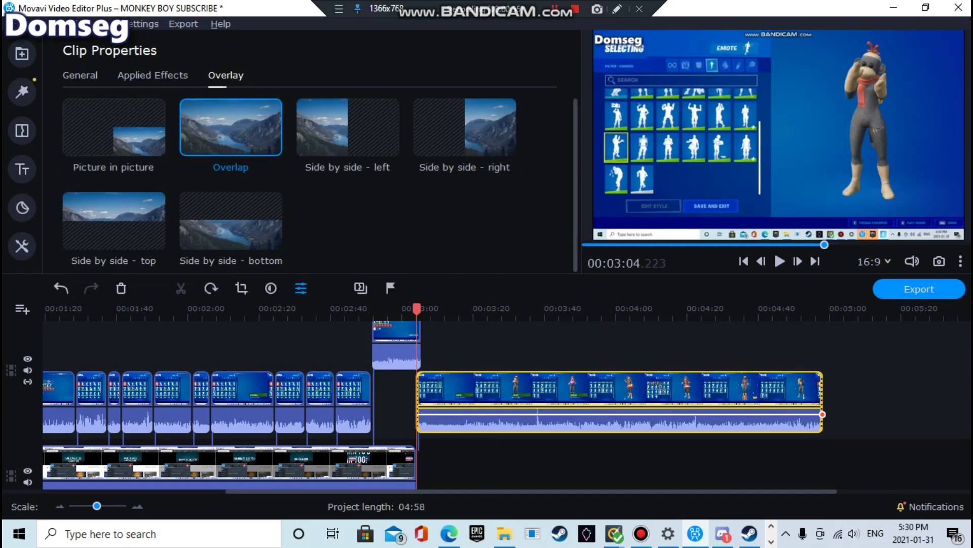
{"action": "left_click", "coordinate": [394, 310]}
{"action": "left_click_drag", "start_coordinate": [414, 350], "coordinate": [414, 412]}
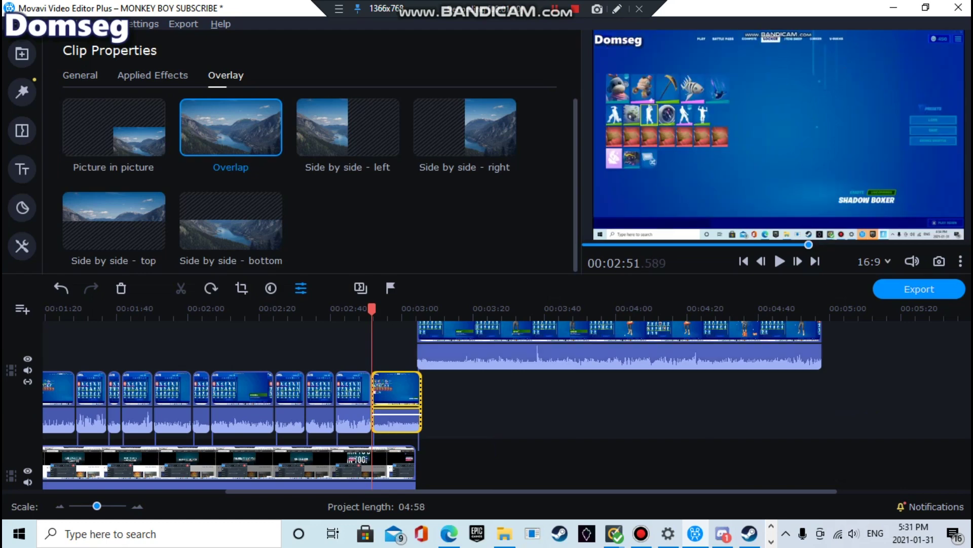
Step: Play on through the Sing Along emote and try to split the long gameplay clip at 3:16, where Slow Clap starts
{"action": "left_click", "coordinate": [780, 261]}
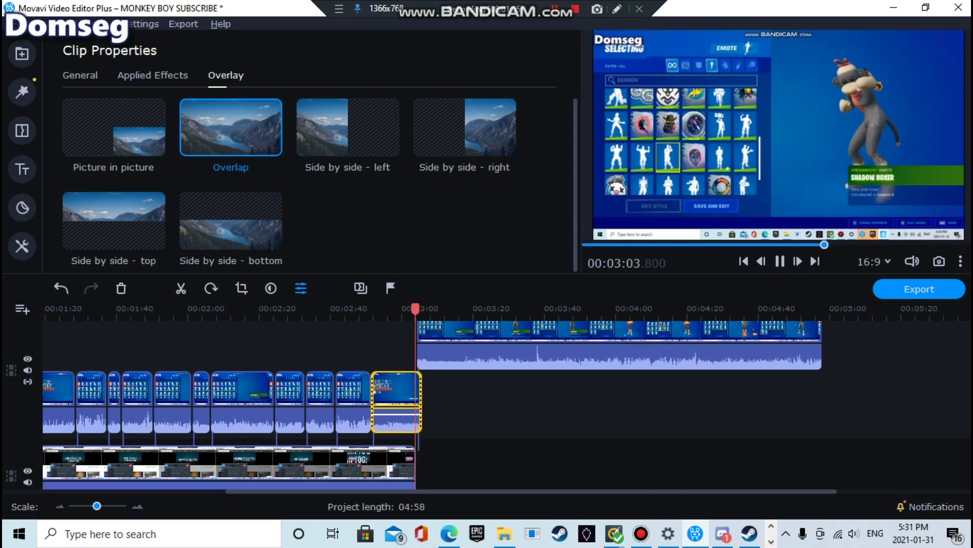
{"action": "left_click", "coordinate": [458, 309]}
{"action": "left_click", "coordinate": [449, 310]}
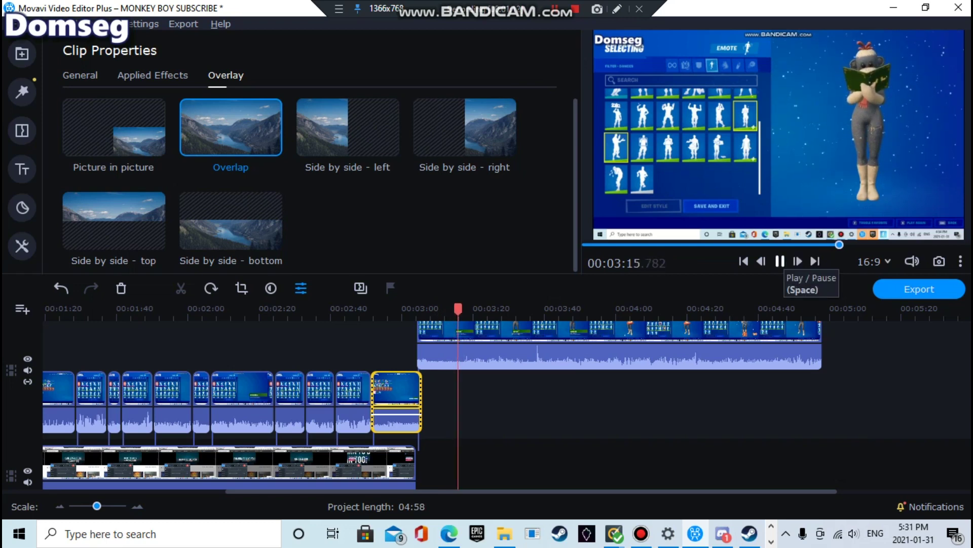
{"action": "left_click", "coordinate": [780, 261]}
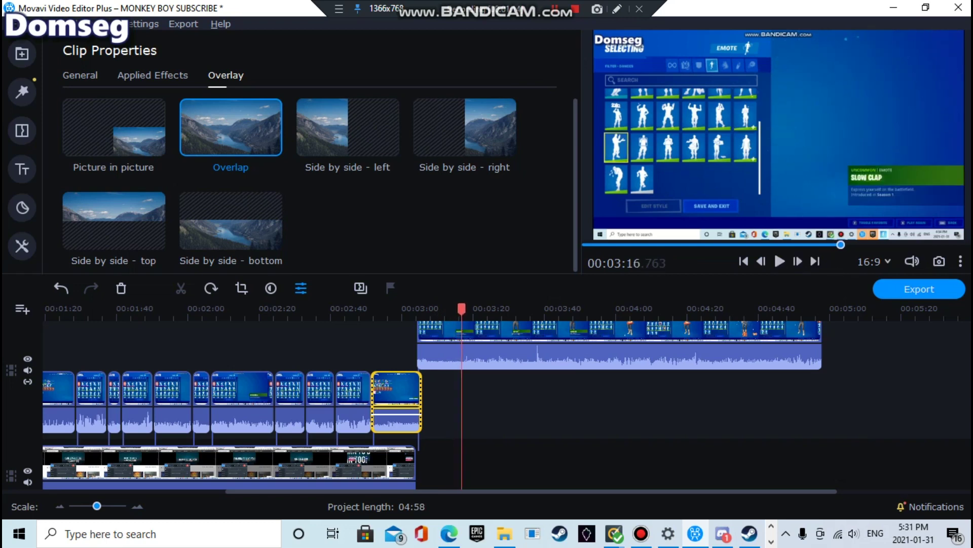
{"action": "right_click", "coordinate": [467, 327]}
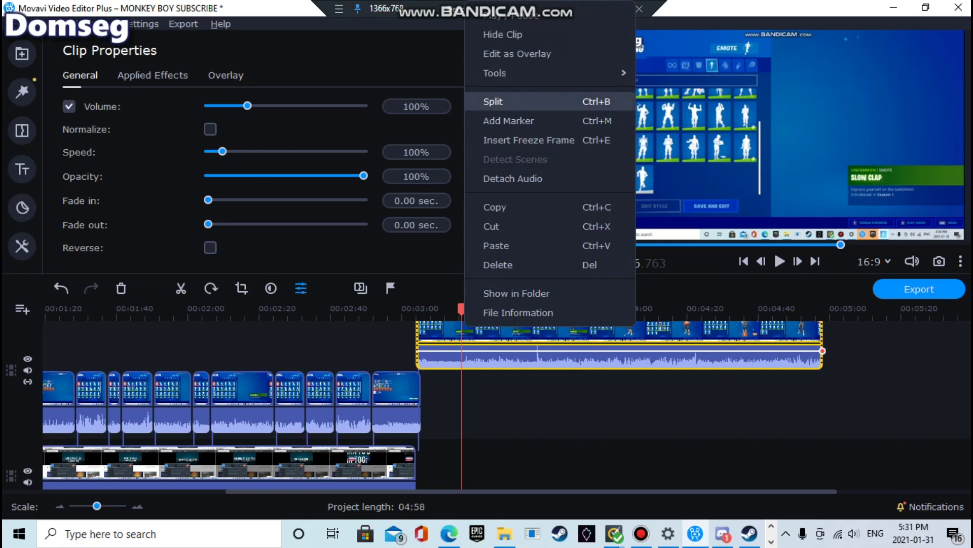
{"action": "left_click", "coordinate": [507, 102]}
{"action": "key", "text": "Delete"}
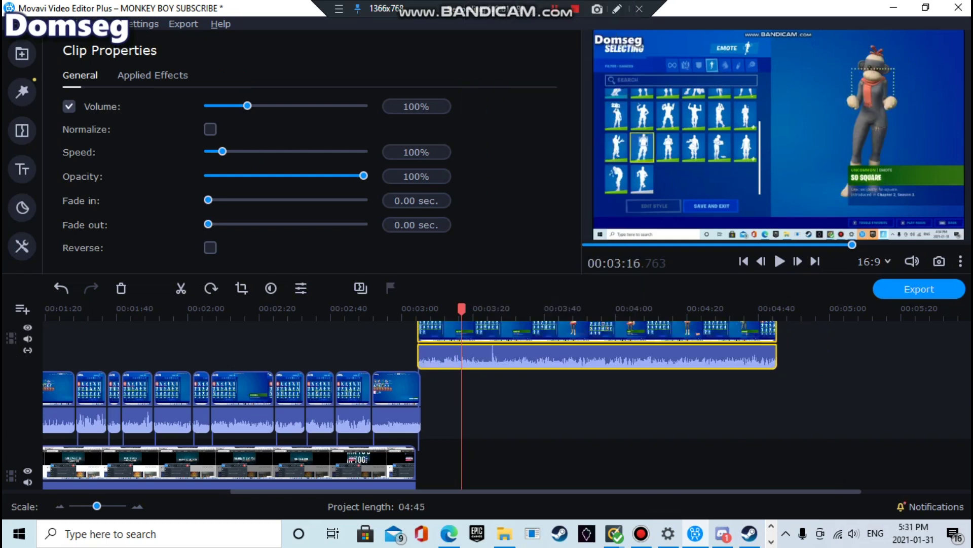
Step: Split the long gameplay clip again at 3:16, and undo both splits made there
{"action": "right_click", "coordinate": [444, 327]}
{"action": "left_click", "coordinate": [493, 102]}
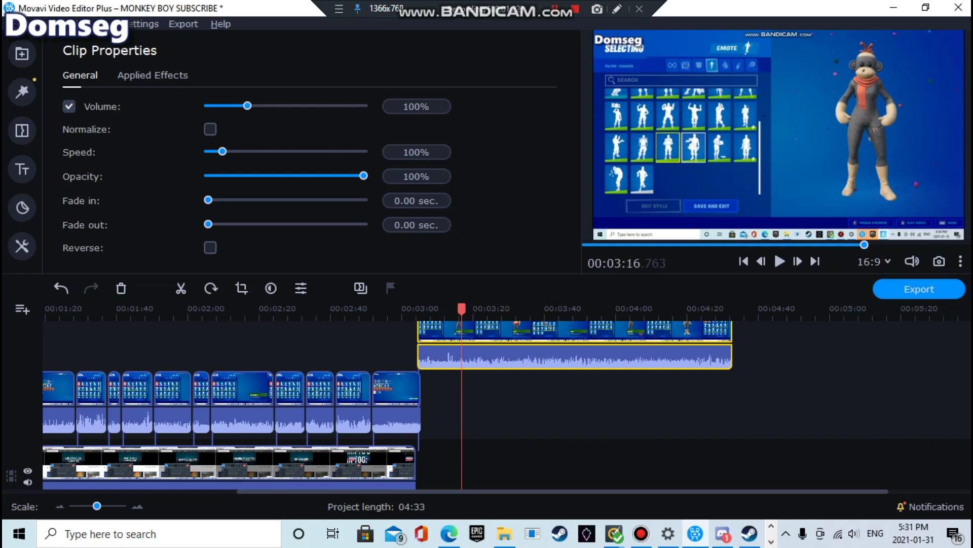
{"action": "left_click", "coordinate": [61, 288]}
{"action": "left_click", "coordinate": [61, 288]}
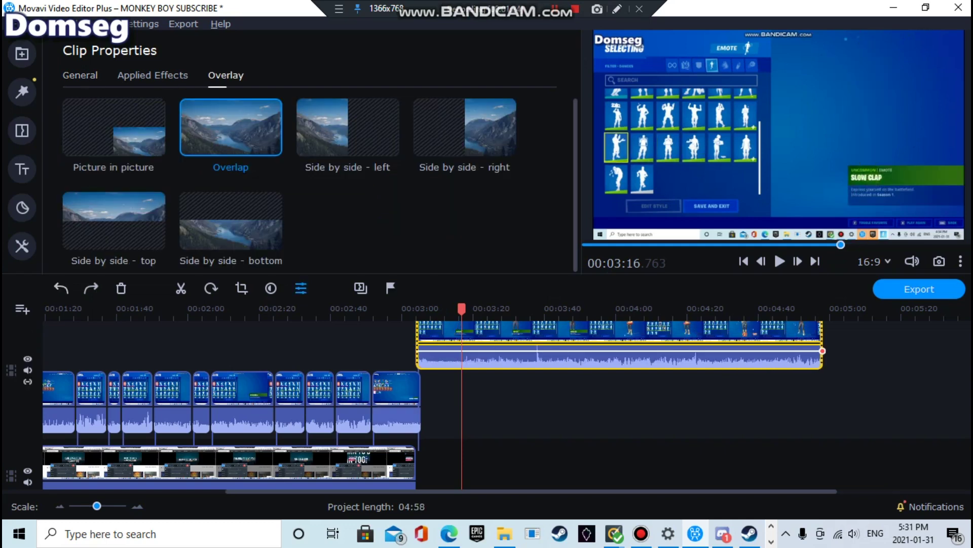
{"action": "left_click", "coordinate": [61, 288]}
Step: Split the long gameplay clip at 3:18, where the character performs Slow Clap
{"action": "left_click", "coordinate": [467, 332]}
{"action": "right_click", "coordinate": [468, 328]}
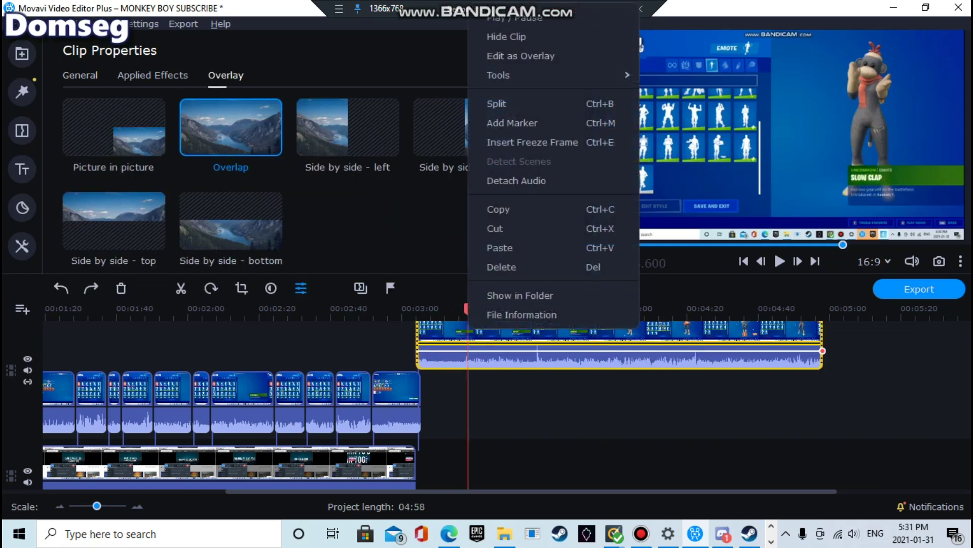
{"action": "left_click", "coordinate": [22, 54]}
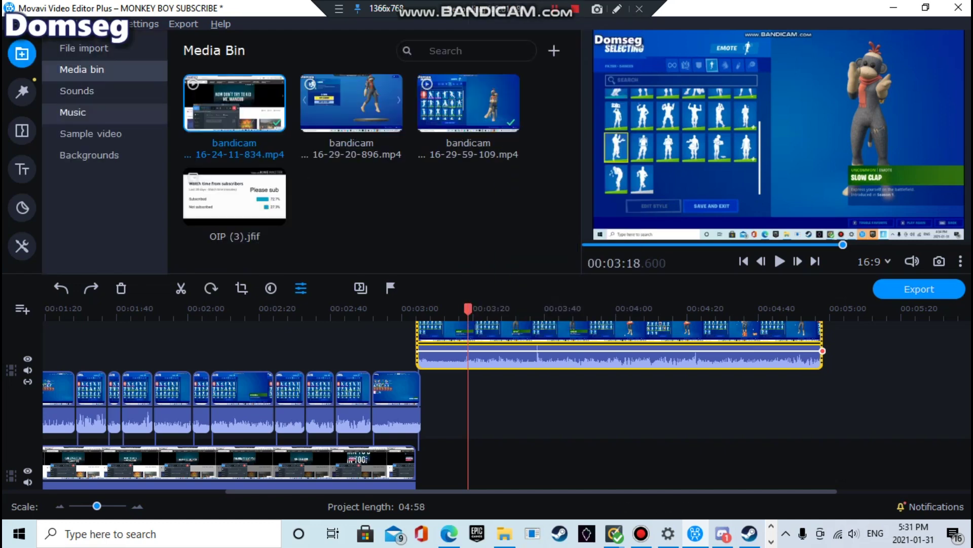
{"action": "right_click", "coordinate": [464, 332]}
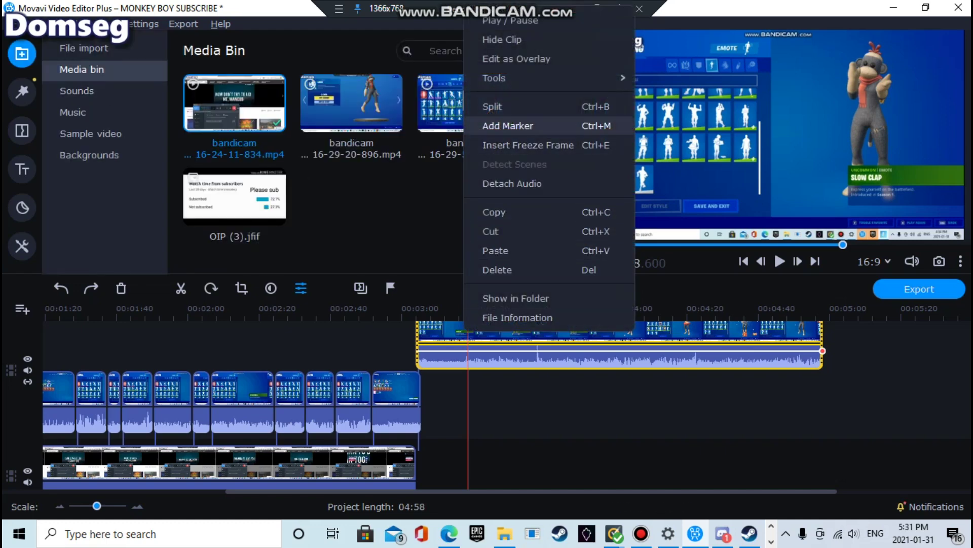
{"action": "left_click", "coordinate": [492, 106]}
Step: Try to move the Sing Along piece down to the other emote pieces, and put the Shadow Boxer piece back on their track
{"action": "scroll", "coordinate": [507, 398], "scroll_direction": "left", "scroll_amount": 2}
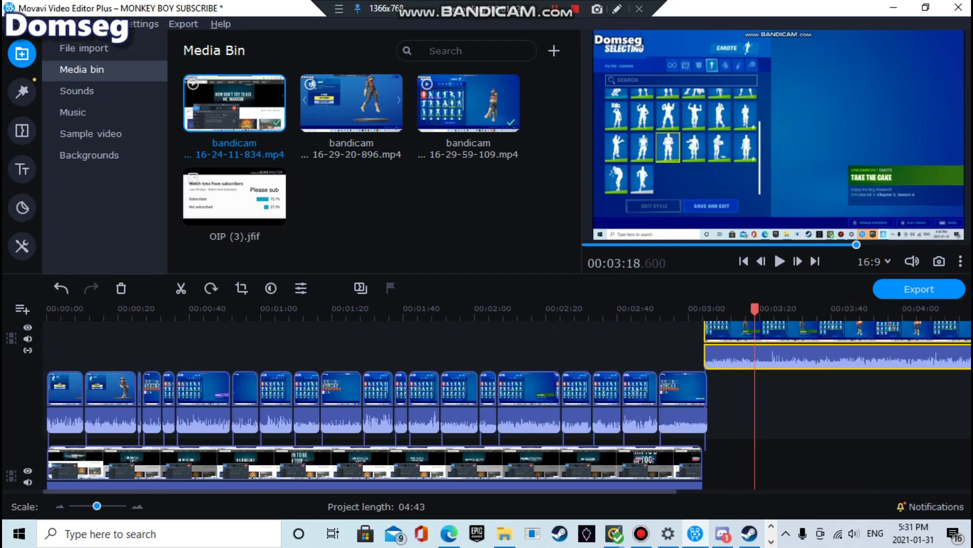
{"action": "scroll", "coordinate": [507, 398], "scroll_direction": "right", "scroll_amount": 3}
{"action": "scroll", "coordinate": [335, 405], "scroll_direction": "up", "scroll_amount": 2}
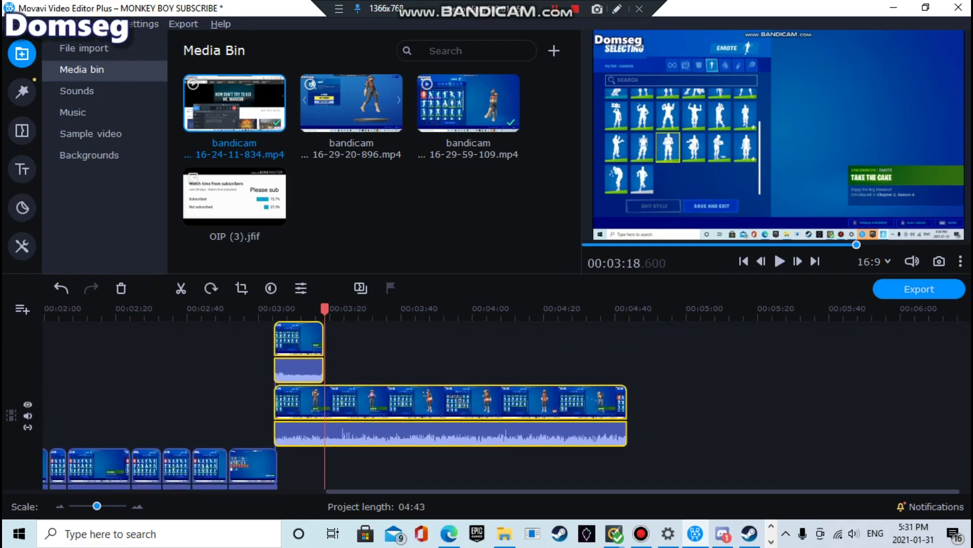
{"action": "left_click_drag", "start_coordinate": [294, 345], "coordinate": [307, 464]}
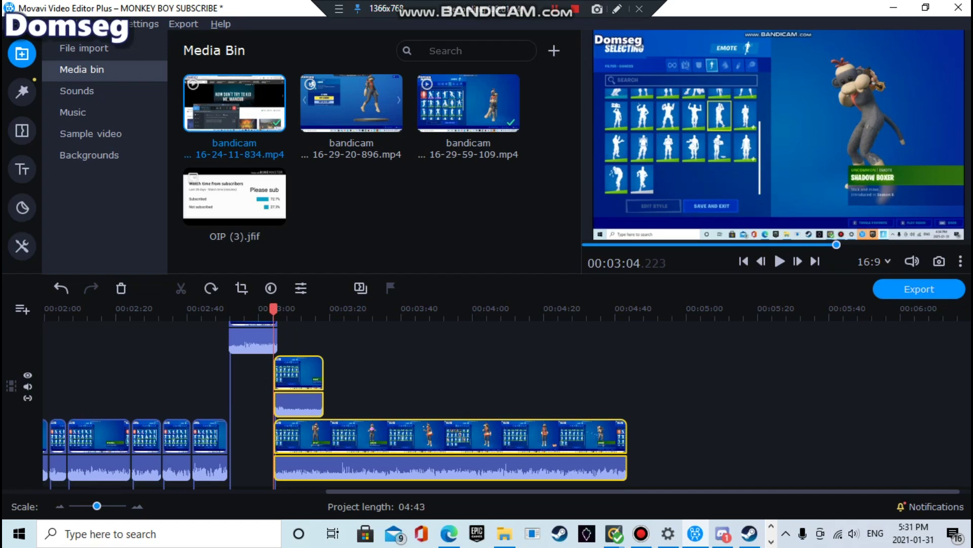
{"action": "left_click_drag", "start_coordinate": [547, 449], "coordinate": [676, 440]}
{"action": "left_click", "coordinate": [676, 441]}
{"action": "left_click_drag", "start_coordinate": [254, 339], "coordinate": [254, 460]}
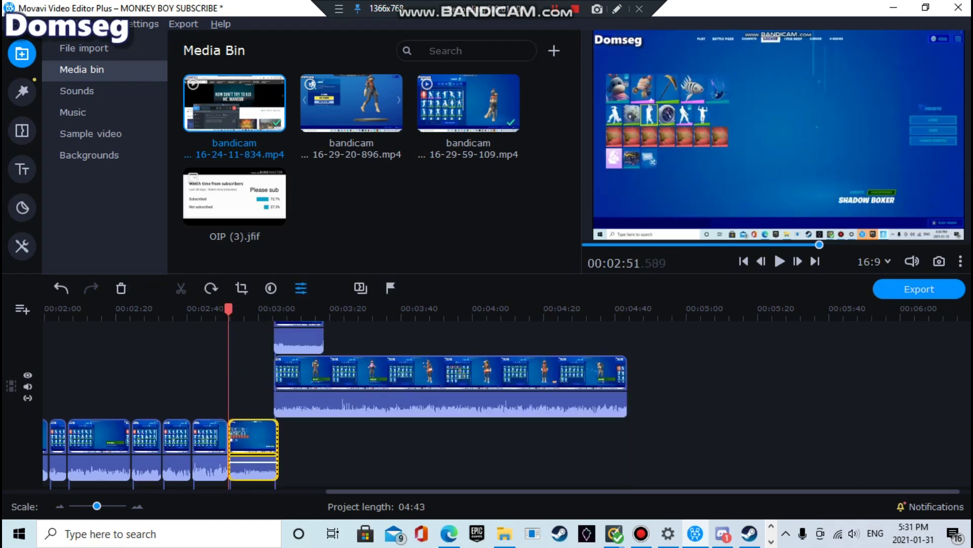
Step: Place the Sing Along piece on the track between the long gameplay clip and the other emote pieces
{"action": "left_click_drag", "start_coordinate": [304, 337], "coordinate": [305, 455]}
{"action": "key", "text": "ctrl+z"}
{"action": "key", "text": "ctrl+z"}
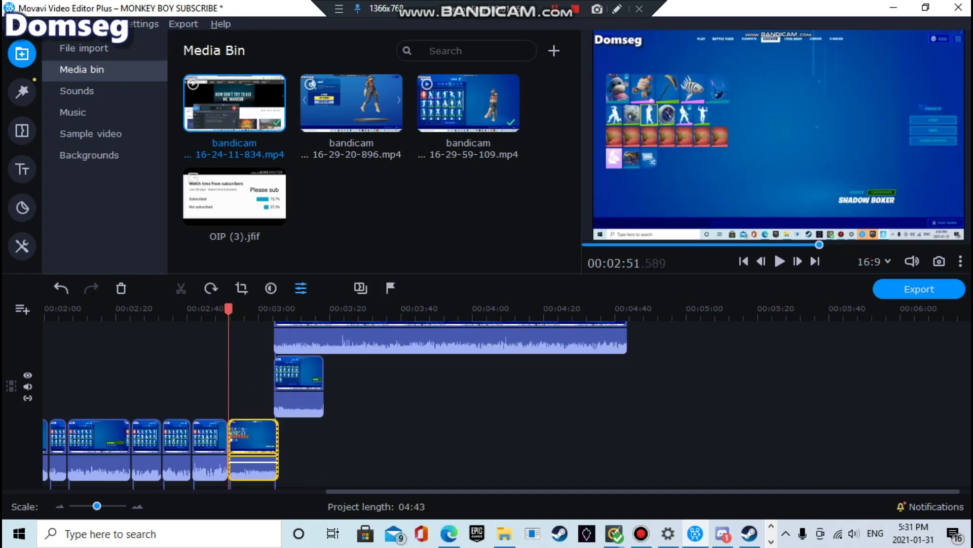
{"action": "left_click", "coordinate": [301, 288]}
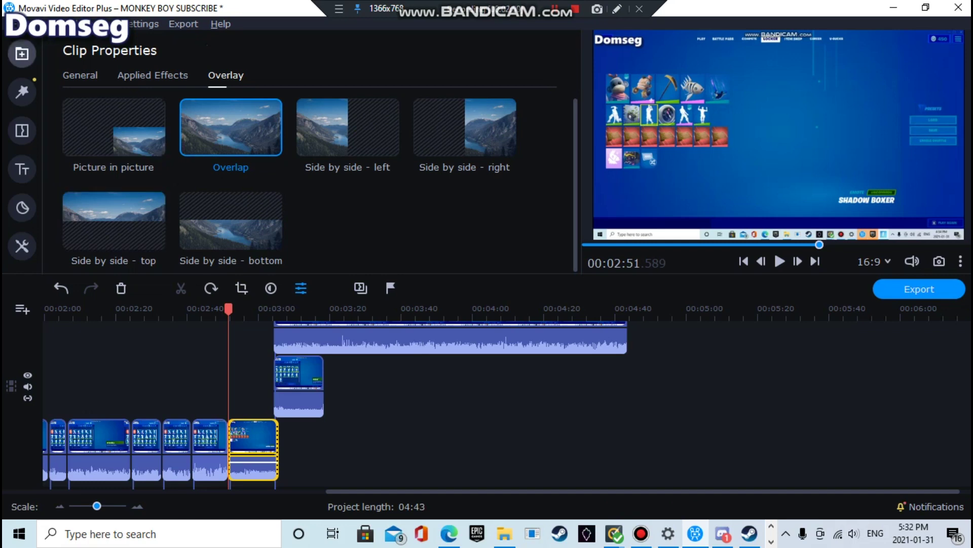
{"action": "left_click", "coordinate": [21, 53]}
Step: Try to place the Sing Along piece on the emote track after the Shadow Boxer piece, with the timeline scale enlarged
{"action": "mouse_move", "coordinate": [299, 386]}
{"action": "left_mouse_down"}
{"action": "mouse_move", "coordinate": [300, 449]}
{"action": "mouse_move", "coordinate": [301, 387]}
{"action": "left_mouse_up"}
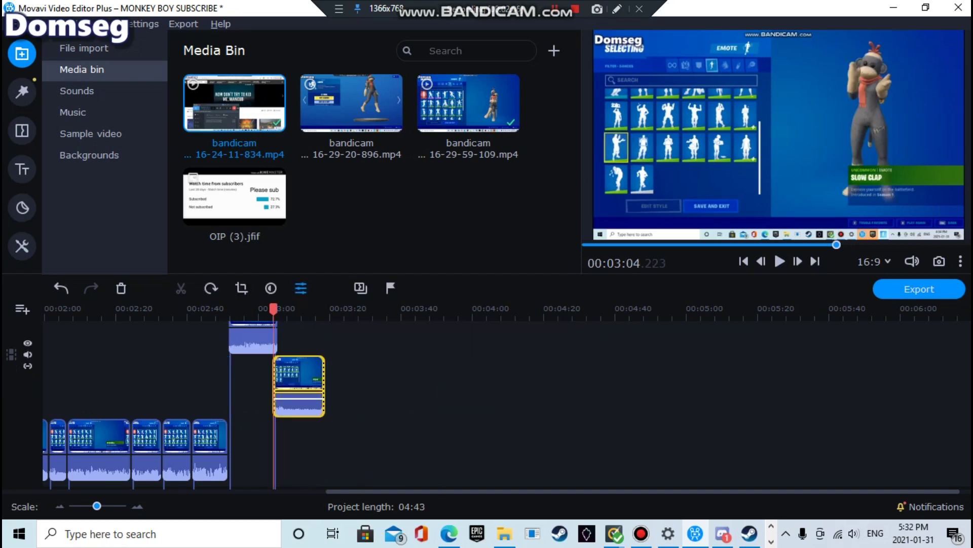
{"action": "scroll", "coordinate": [507, 398], "scroll_direction": "left", "scroll_amount": 2}
{"action": "scroll", "coordinate": [507, 399], "scroll_direction": "right", "scroll_amount": 3}
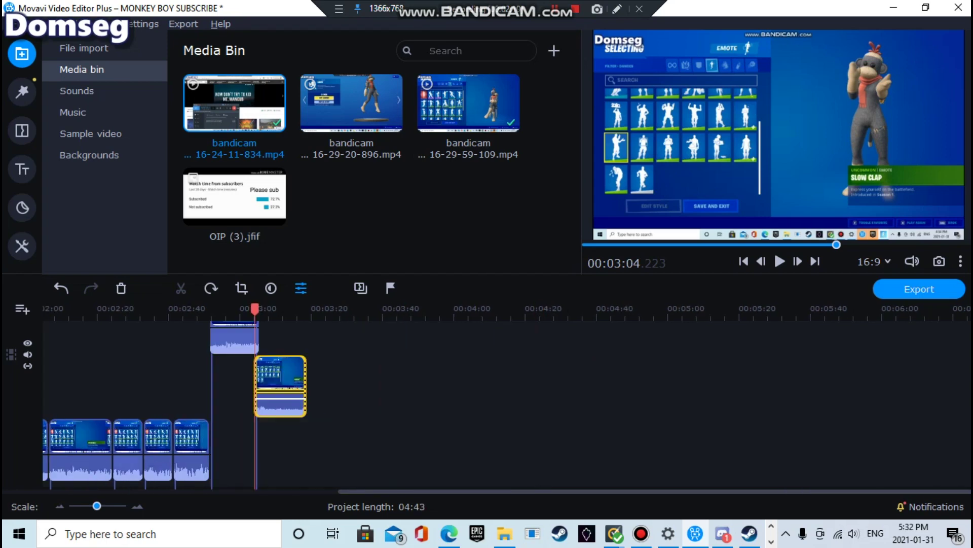
{"action": "mouse_move", "coordinate": [97, 506]}
{"action": "left_mouse_down"}
{"action": "mouse_move", "coordinate": [85, 506]}
{"action": "mouse_move", "coordinate": [104, 506]}
{"action": "left_mouse_up"}
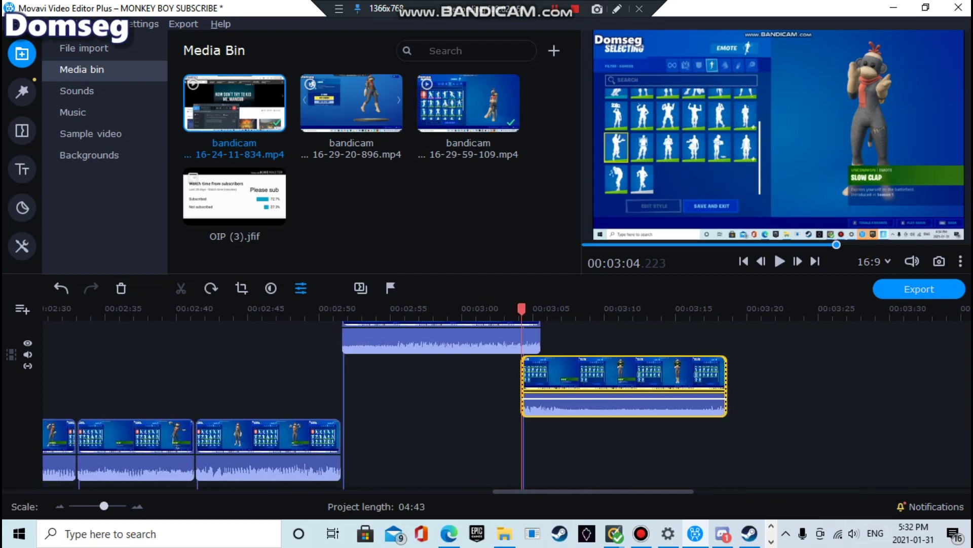
{"action": "scroll", "coordinate": [486, 396], "scroll_direction": "right", "scroll_amount": 1}
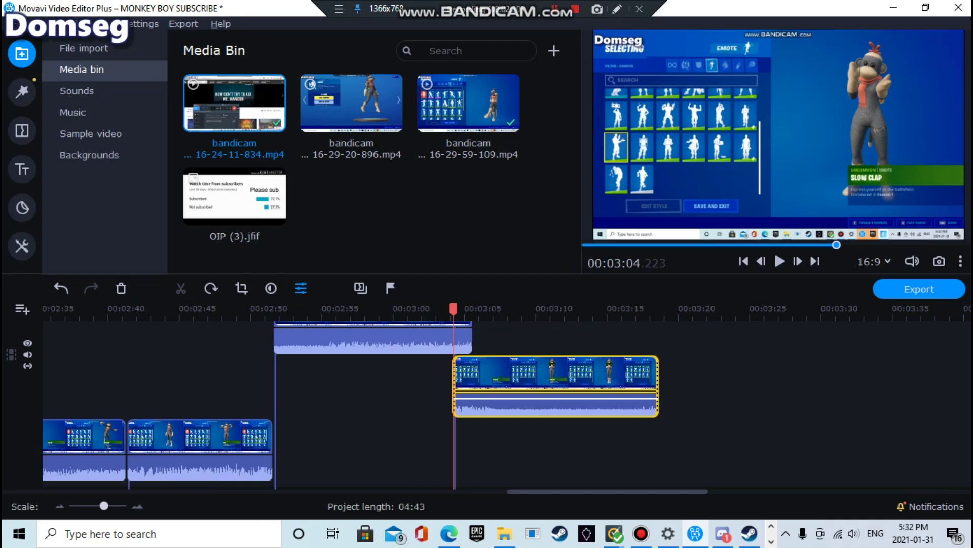
{"action": "left_click", "coordinate": [77, 92]}
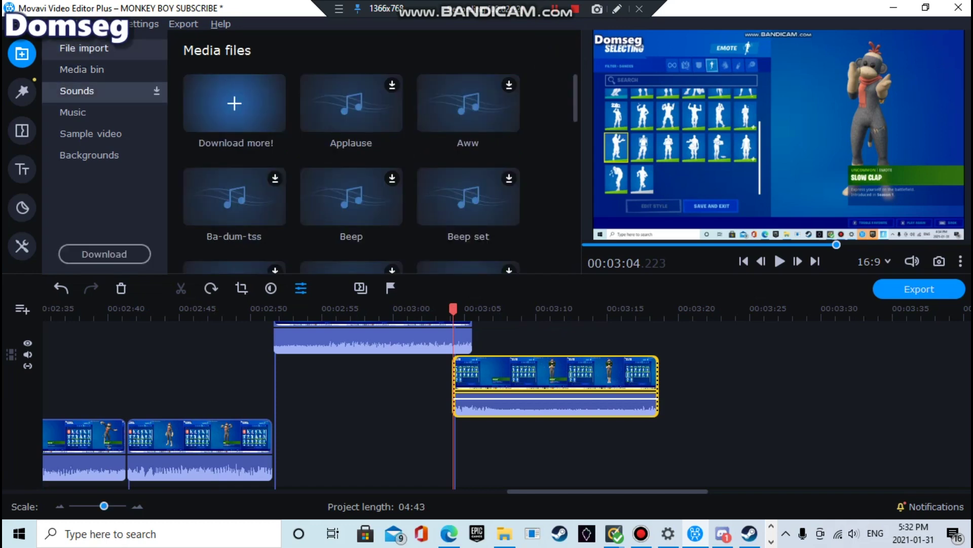
{"action": "left_click", "coordinate": [84, 49]}
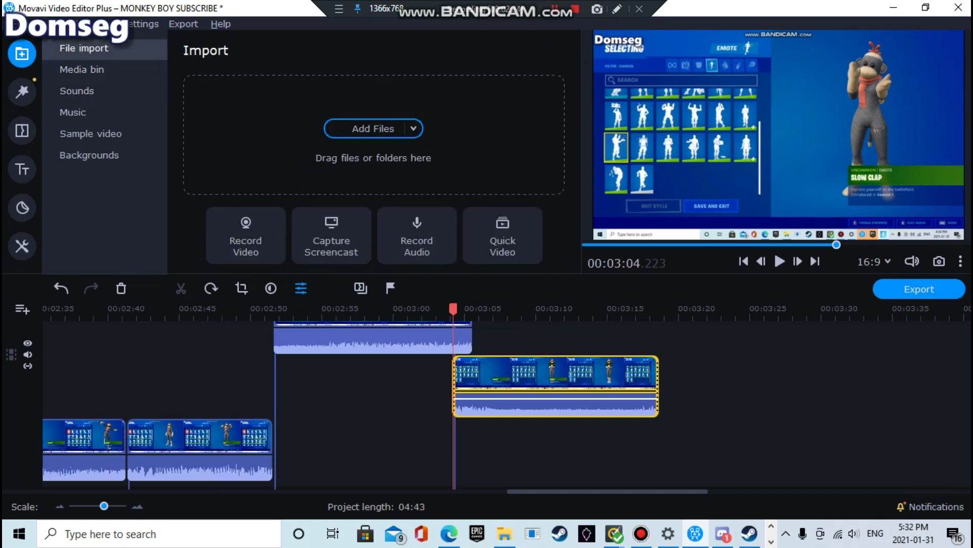
{"action": "right_click", "coordinate": [523, 381]}
{"action": "left_click_drag", "start_coordinate": [522, 382], "coordinate": [522, 447]}
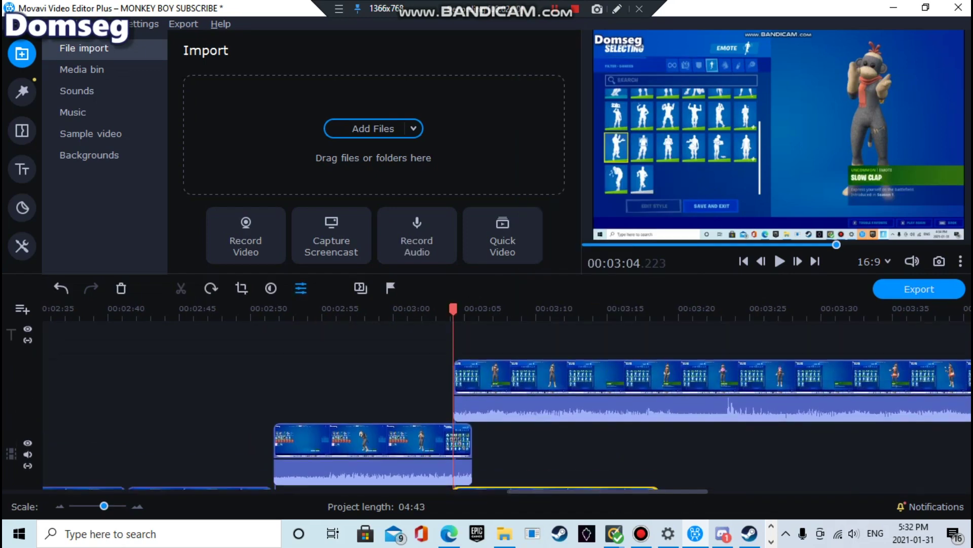
Step: Undo the last moves of the Sing Along piece
{"action": "left_click", "coordinate": [61, 288]}
{"action": "left_click", "coordinate": [61, 288]}
{"action": "left_click", "coordinate": [61, 288]}
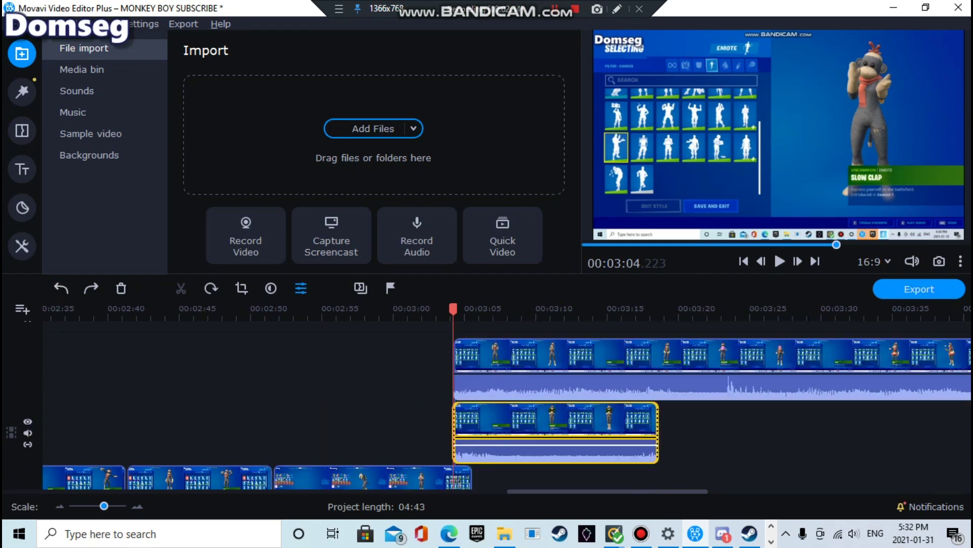
Step: Turn the muted audio of the long clip on the main video track back up
{"action": "left_click_drag", "start_coordinate": [837, 244], "coordinate": [586, 245]}
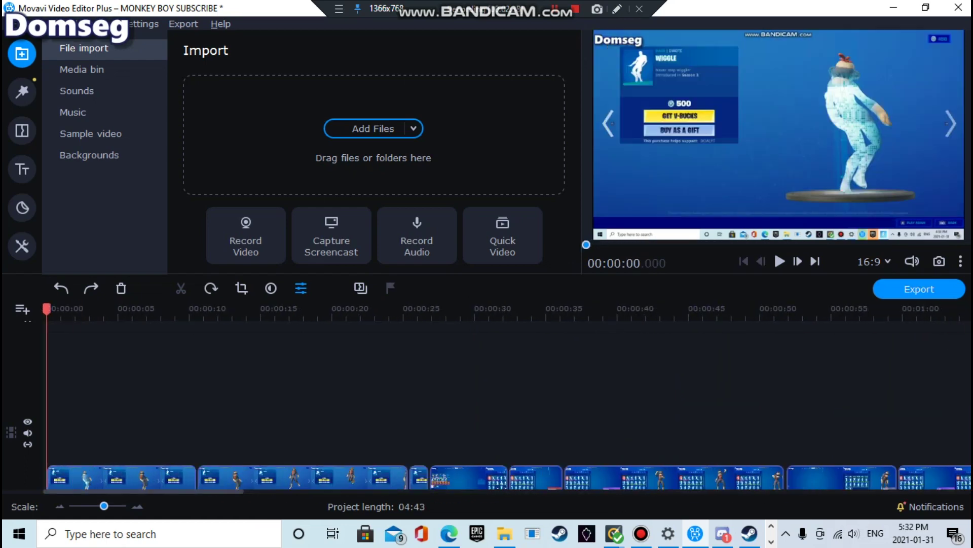
{"action": "left_click_drag", "start_coordinate": [147, 491], "coordinate": [237, 491]}
{"action": "scroll", "coordinate": [403, 407], "scroll_direction": "down", "scroll_amount": 3}
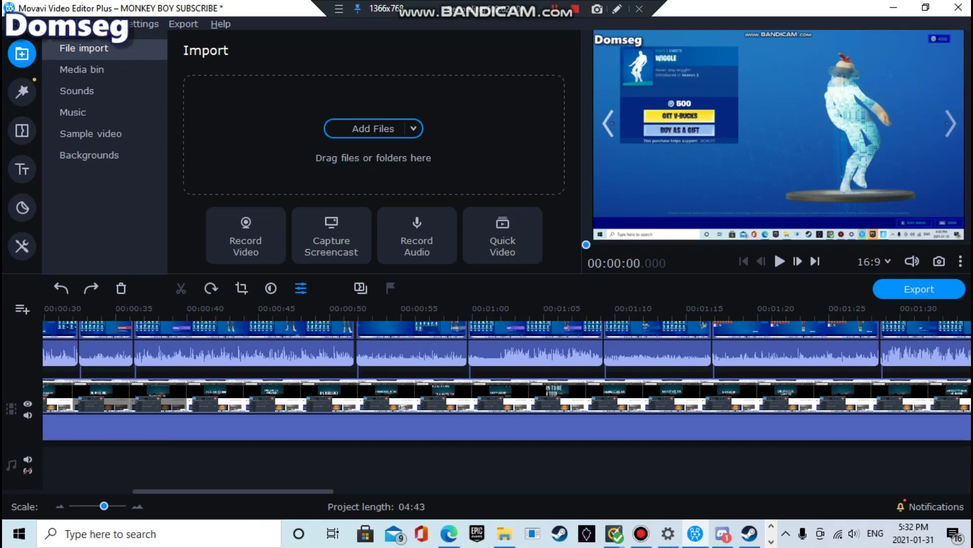
{"action": "left_click", "coordinate": [519, 427]}
{"action": "left_click_drag", "start_coordinate": [519, 309], "coordinate": [529, 308]}
{"action": "left_click_drag", "start_coordinate": [530, 433], "coordinate": [524, 422]}
Step: Play the video from the start and mute the audio of the first two gameplay pieces, Wiggle and Leapin'
{"action": "left_click_drag", "start_coordinate": [673, 245], "coordinate": [586, 245]}
{"action": "key", "text": "space"}
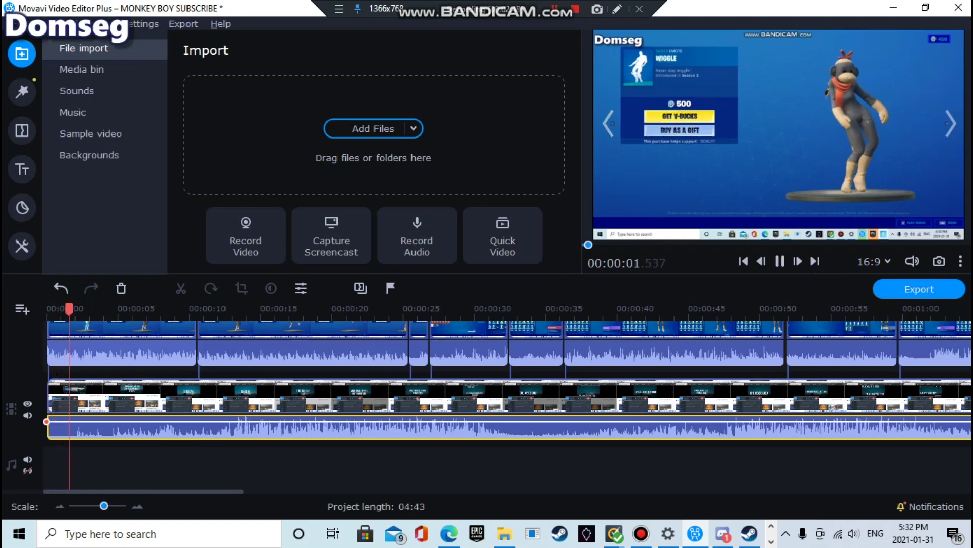
{"action": "left_click", "coordinate": [147, 355]}
{"action": "left_click_drag", "start_coordinate": [146, 347], "coordinate": [136, 365]}
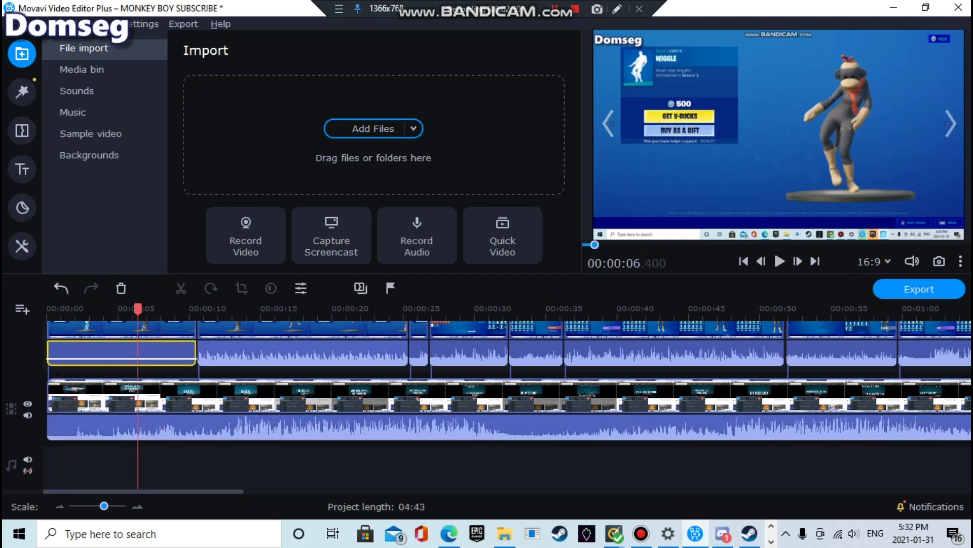
{"action": "double_click", "coordinate": [261, 349]}
{"action": "left_click_drag", "start_coordinate": [260, 348], "coordinate": [268, 368]}
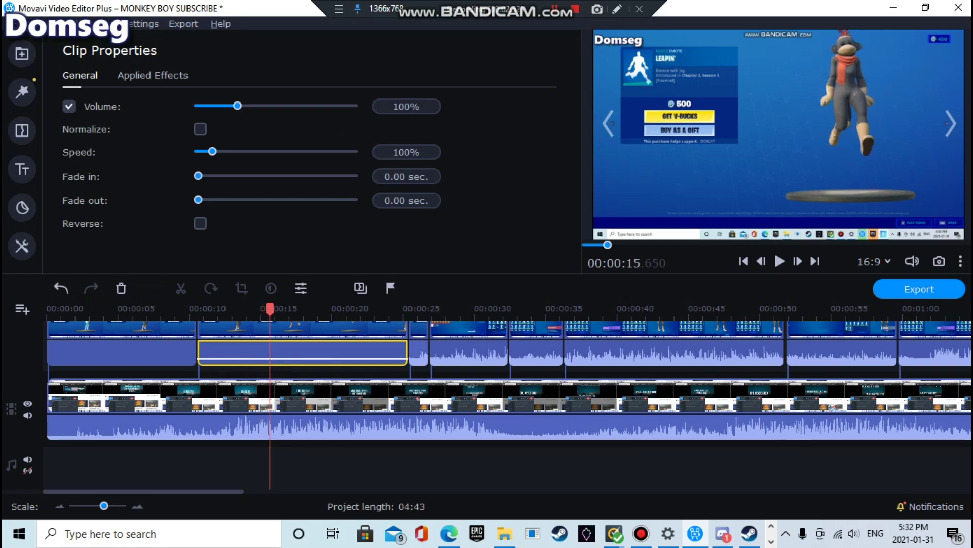
Step: Mute the audio of the short piece after Leapin', the piece following it, and the Wakandan Salute piece
{"action": "left_click", "coordinate": [416, 348]}
{"action": "left_click_drag", "start_coordinate": [416, 348], "coordinate": [418, 366]}
{"action": "left_click", "coordinate": [468, 347]}
{"action": "left_click_drag", "start_coordinate": [479, 348], "coordinate": [482, 367]}
{"action": "left_click", "coordinate": [538, 348]}
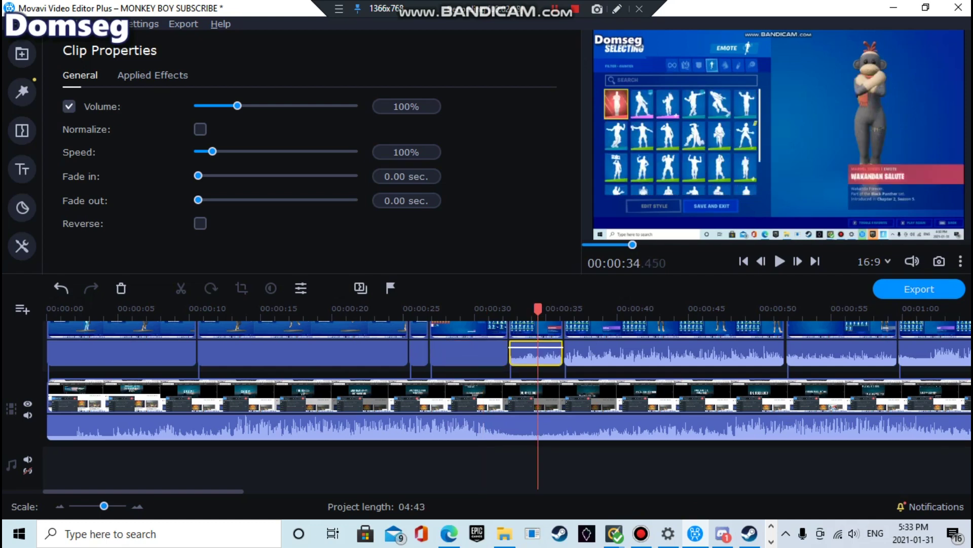
Step: Mute the audio of the long piece after Wakandan Salute and of the Dance Moves piece
{"action": "left_click", "coordinate": [612, 352]}
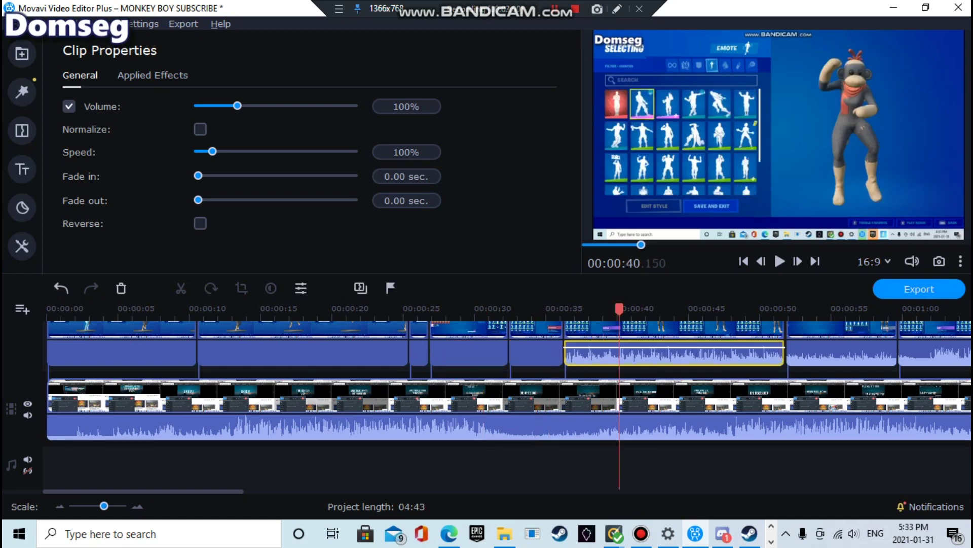
{"action": "left_click", "coordinate": [813, 352]}
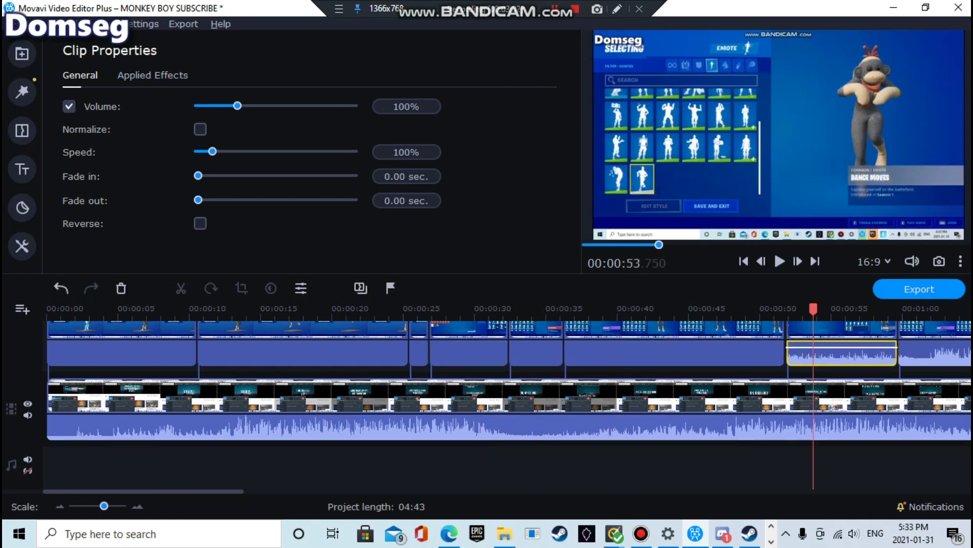
{"action": "left_click", "coordinate": [827, 348]}
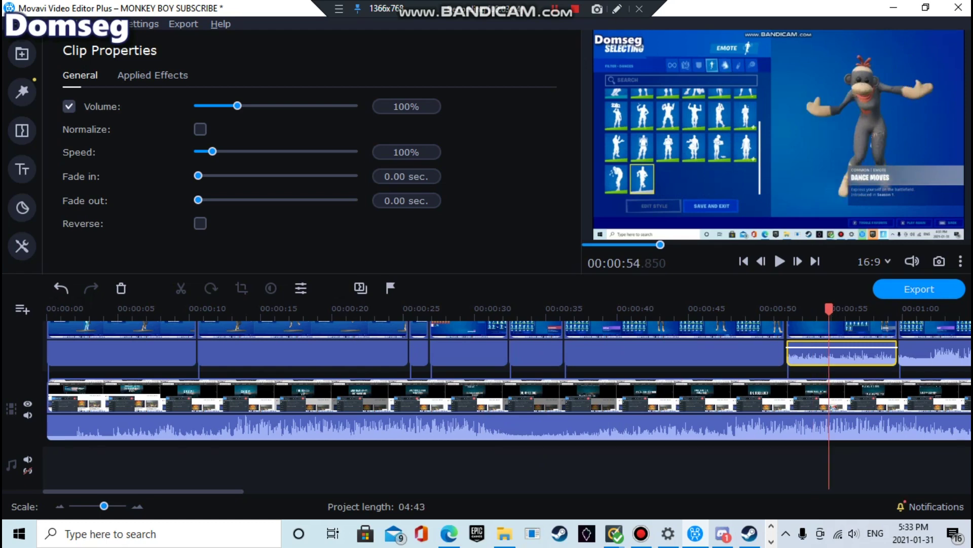
{"action": "key", "text": "space"}
Step: Mute the audio of the Boomin' piece and of the Full Tilt piece that follows it
{"action": "left_click", "coordinate": [944, 354]}
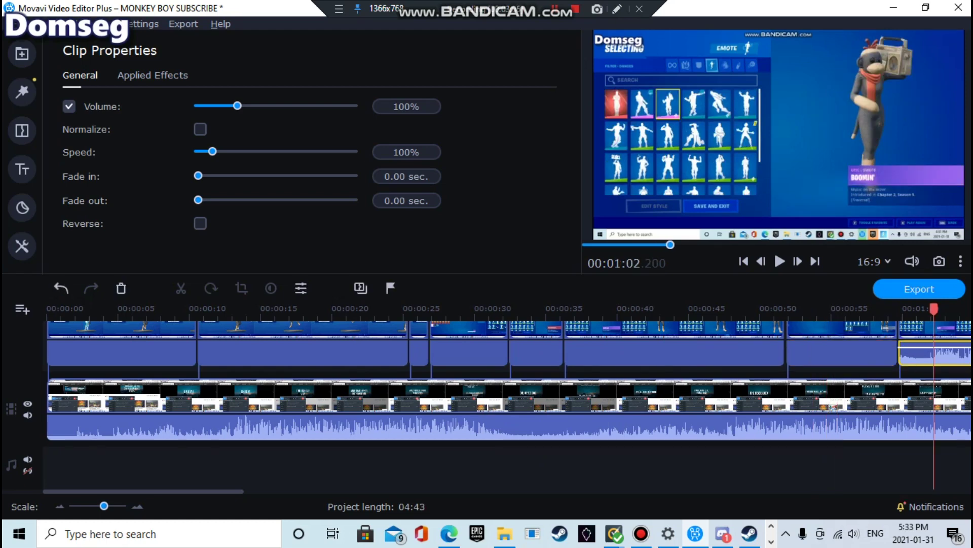
{"action": "left_click", "coordinate": [935, 354]}
{"action": "left_click_drag", "start_coordinate": [935, 309], "coordinate": [899, 309]}
{"action": "left_click_drag", "start_coordinate": [920, 347], "coordinate": [917, 365]}
{"action": "scroll", "coordinate": [507, 396], "scroll_direction": "right", "scroll_amount": 5}
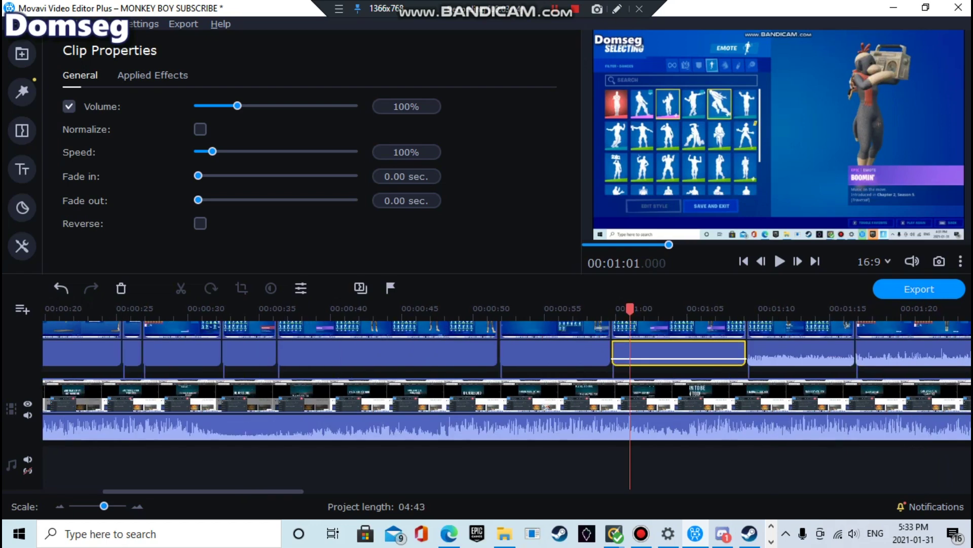
{"action": "scroll", "coordinate": [507, 396], "scroll_direction": "right", "scroll_amount": 3}
{"action": "left_click", "coordinate": [357, 348]}
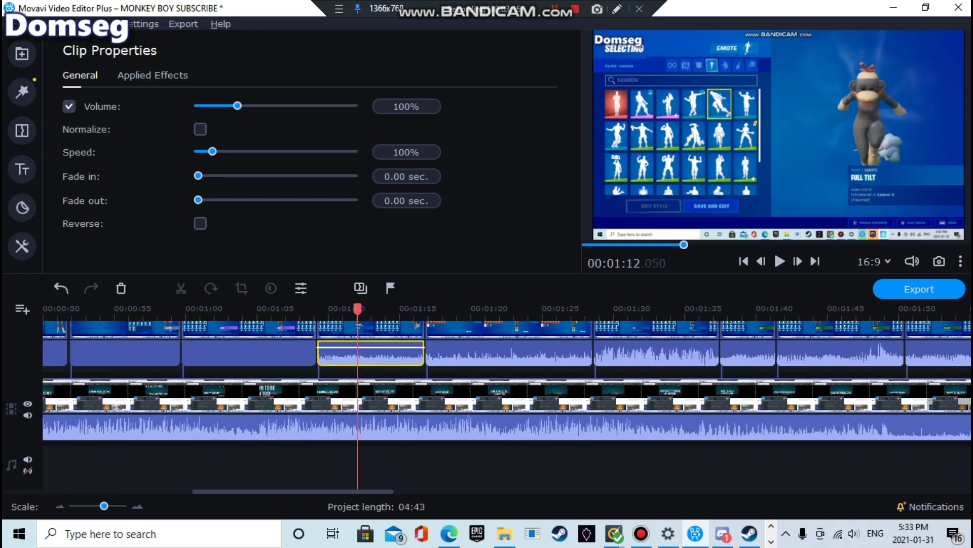
Step: Mute the audio of the three pieces after Full Tilt, through the short Air Horn piece near 1:40
{"action": "left_click", "coordinate": [490, 352]}
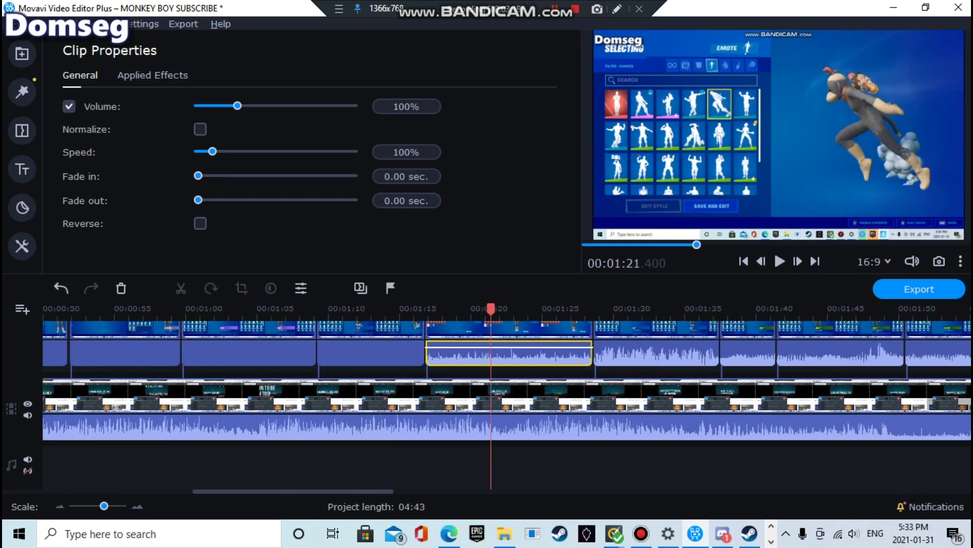
{"action": "left_click_drag", "start_coordinate": [505, 348], "coordinate": [505, 372]}
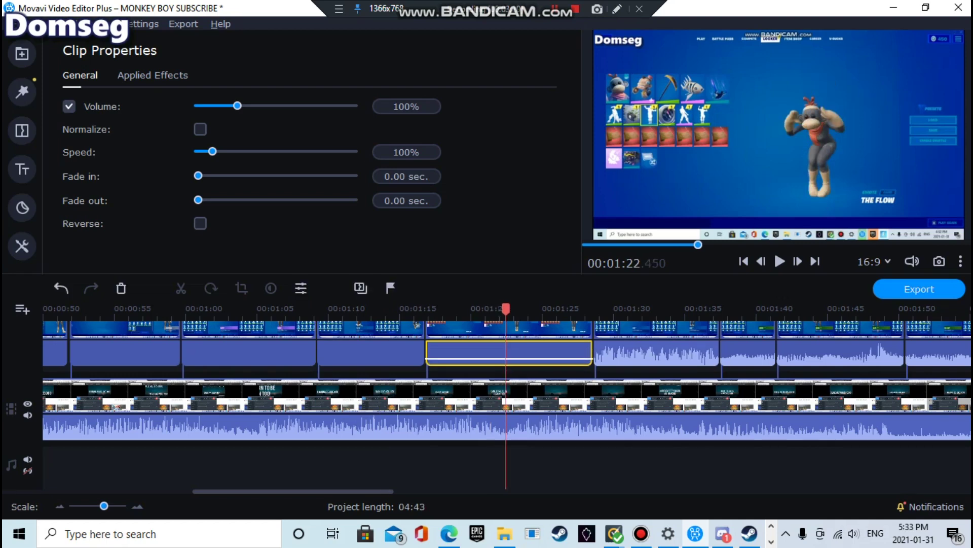
{"action": "left_click", "coordinate": [625, 348]}
{"action": "left_click_drag", "start_coordinate": [637, 348], "coordinate": [645, 371]}
{"action": "left_click", "coordinate": [747, 348]}
{"action": "left_click_drag", "start_coordinate": [758, 347], "coordinate": [761, 371]}
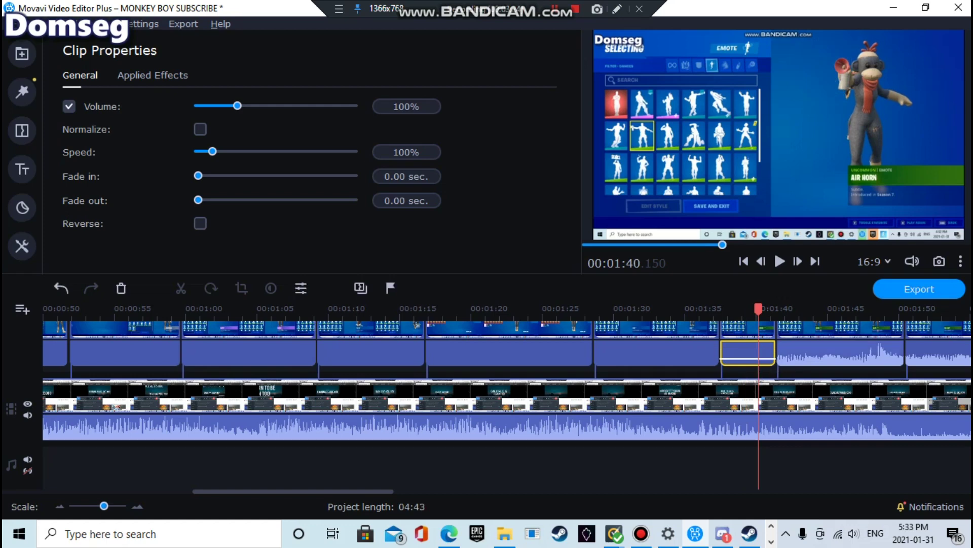
Step: Mute the audio of the piece following Air Horn and of the piece starting near 1:50
{"action": "left_click", "coordinate": [829, 349]}
{"action": "left_click_drag", "start_coordinate": [853, 347], "coordinate": [856, 370]}
{"action": "left_click", "coordinate": [916, 348]}
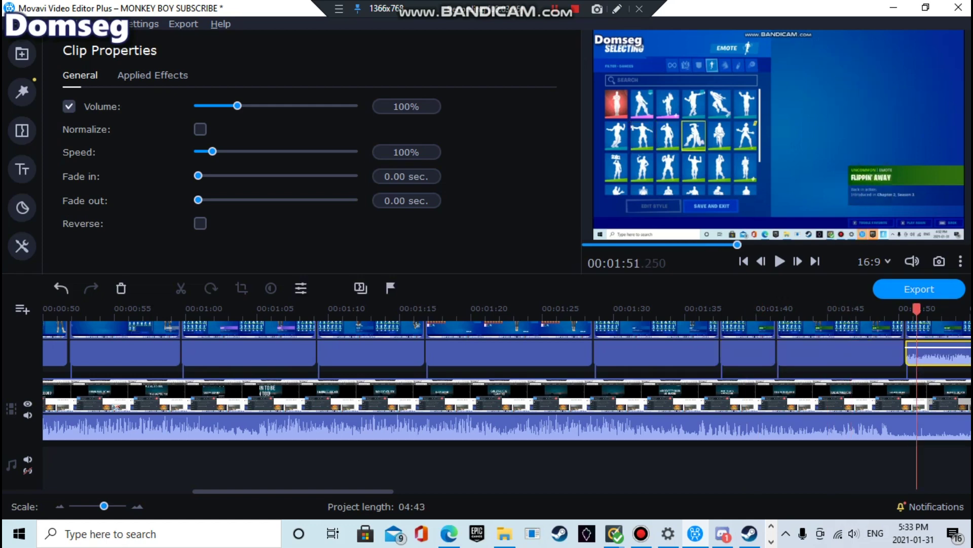
{"action": "left_click_drag", "start_coordinate": [923, 347], "coordinate": [924, 370]}
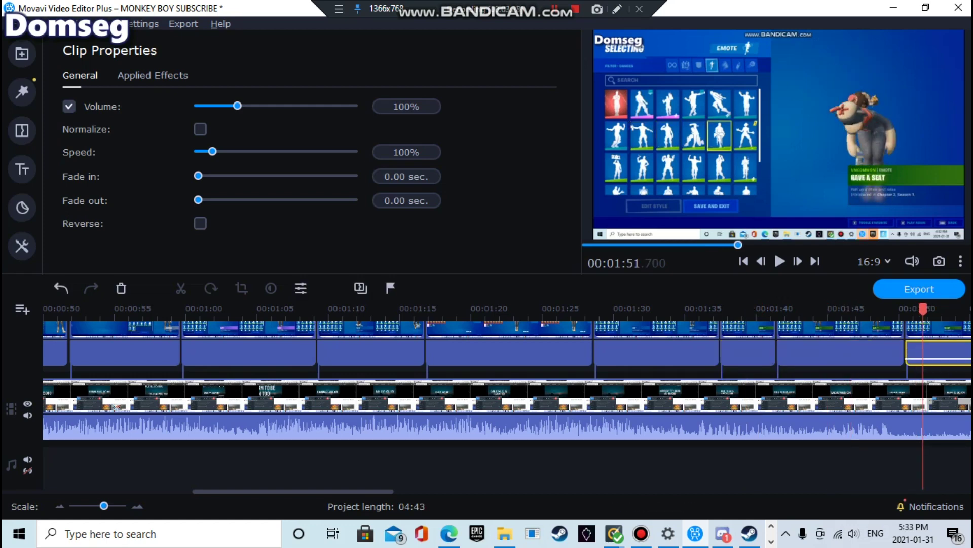
Step: Mute the audio of the short Jazz Hands piece and of the long piece right after it
{"action": "scroll", "coordinate": [507, 401], "scroll_direction": "right", "scroll_amount": 10}
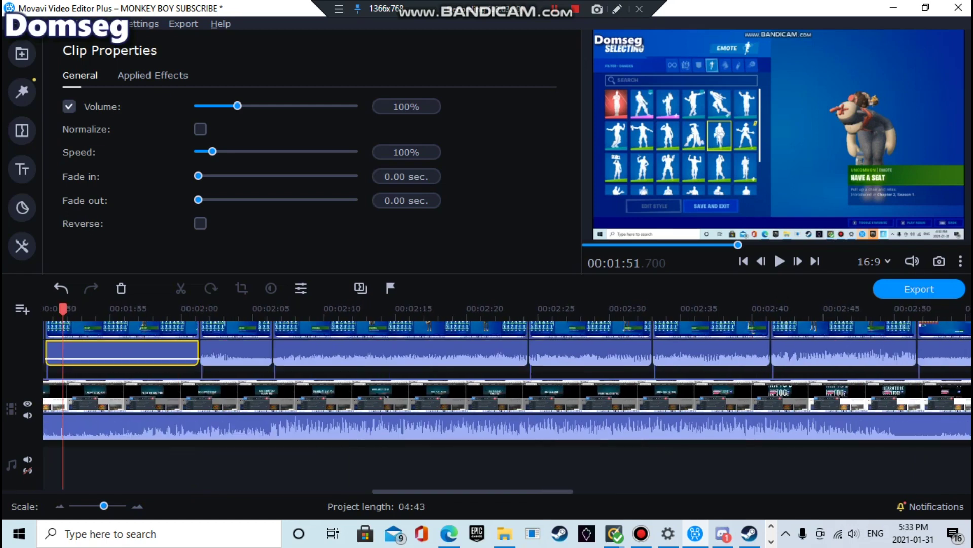
{"action": "left_click", "coordinate": [238, 350]}
{"action": "left_click_drag", "start_coordinate": [238, 348], "coordinate": [240, 371]}
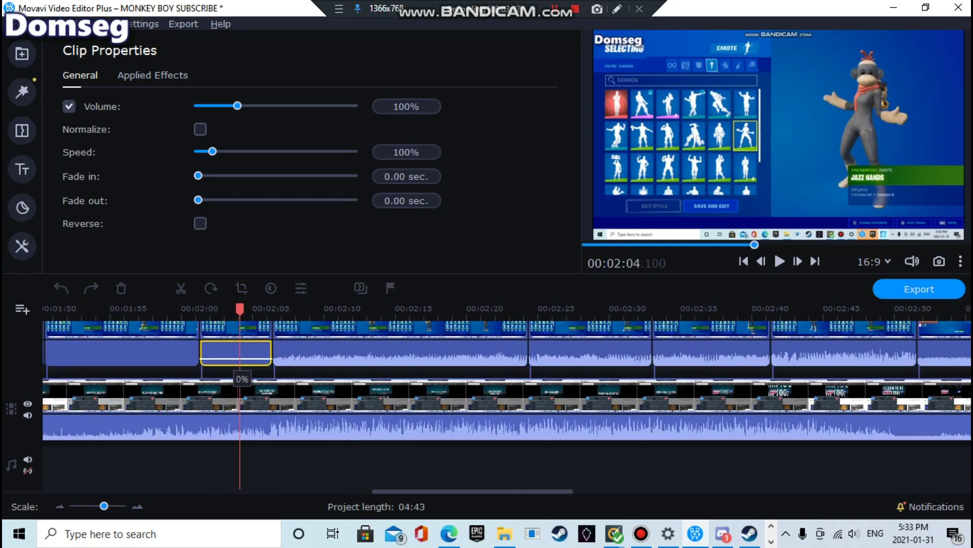
{"action": "left_click", "coordinate": [384, 349]}
{"action": "left_click_drag", "start_coordinate": [389, 348], "coordinate": [390, 371]}
Step: Mute the audio of the two emote pieces between about 2:24 and 2:41
{"action": "scroll", "coordinate": [390, 370], "scroll_direction": "left", "scroll_amount": 2}
{"action": "scroll", "coordinate": [391, 370], "scroll_direction": "right", "scroll_amount": 3}
{"action": "scroll", "coordinate": [395, 355], "scroll_direction": "right", "scroll_amount": 2}
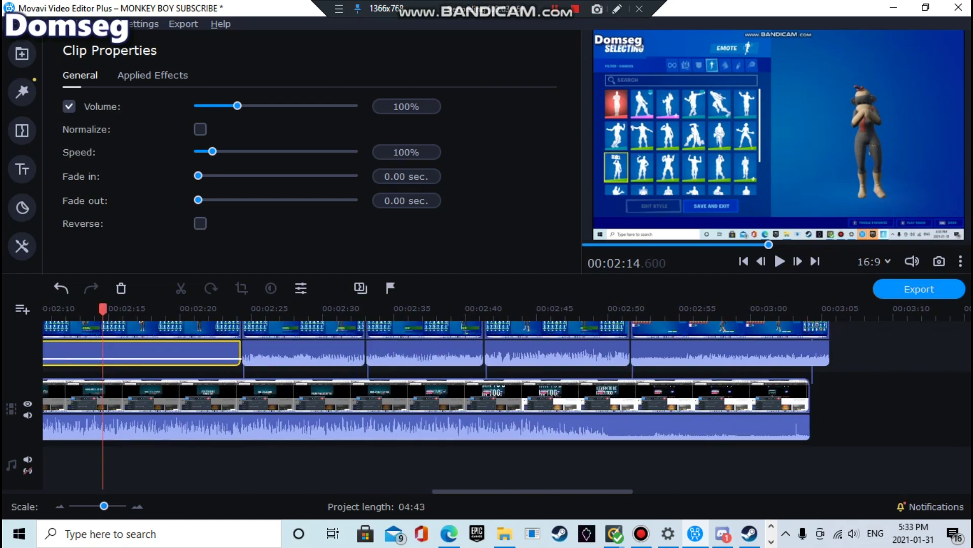
{"action": "left_click", "coordinate": [325, 349]}
{"action": "left_click_drag", "start_coordinate": [330, 349], "coordinate": [330, 370]}
{"action": "left_click", "coordinate": [431, 349]}
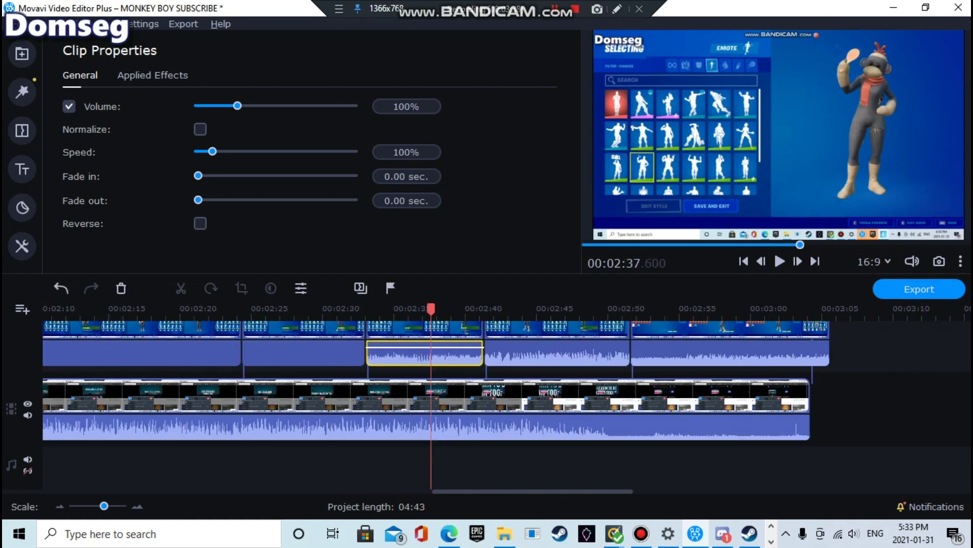
{"action": "left_click_drag", "start_coordinate": [442, 348], "coordinate": [443, 370]}
Step: Mute the audio of the last two pieces on the emote track, which run past the main clip's end
{"action": "left_click", "coordinate": [518, 350]}
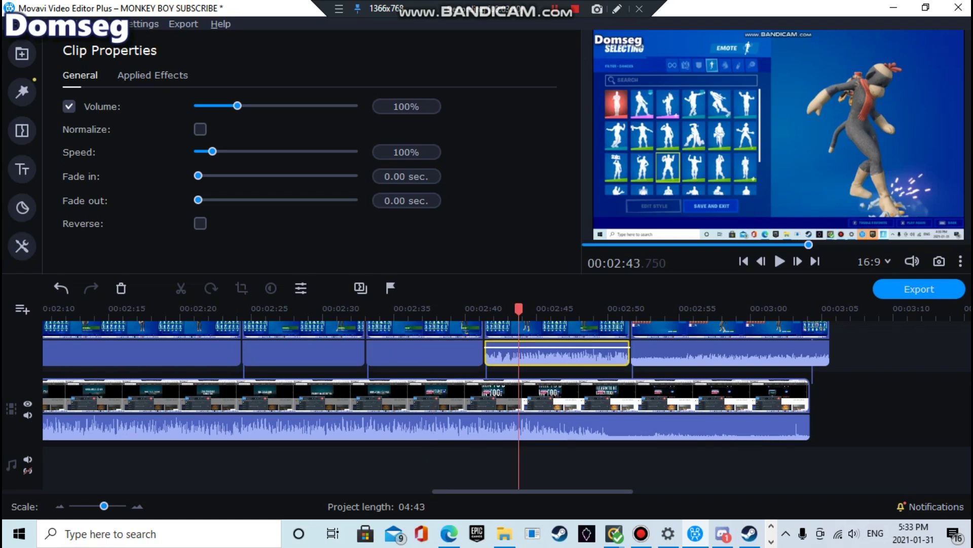
{"action": "left_click", "coordinate": [545, 349]}
{"action": "left_click_drag", "start_coordinate": [568, 348], "coordinate": [577, 370]}
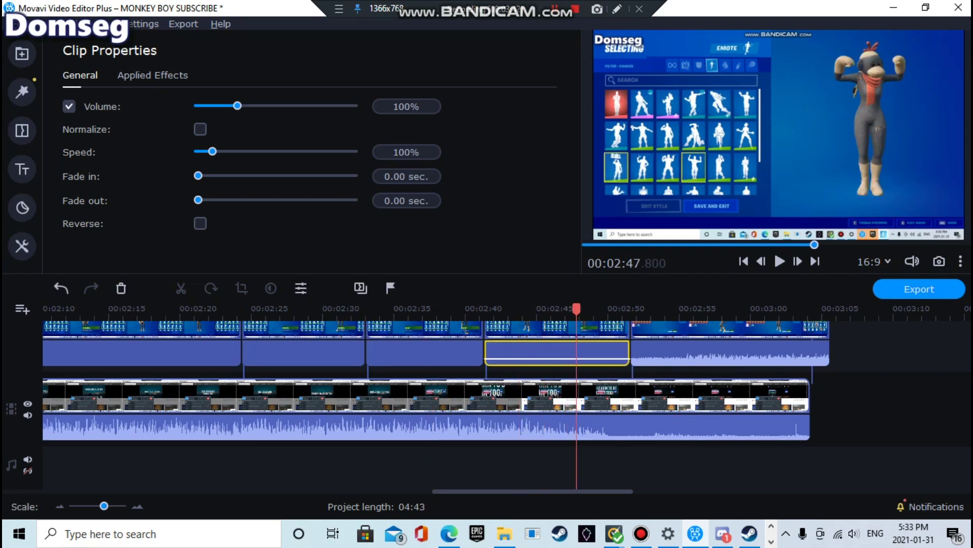
{"action": "left_click", "coordinate": [739, 350]}
{"action": "left_click_drag", "start_coordinate": [738, 348], "coordinate": [739, 369]}
Step: Return the playhead to the start and play the opening pieces against the main track's sound
{"action": "left_click_drag", "start_coordinate": [739, 308], "coordinate": [522, 308]}
{"action": "scroll", "coordinate": [522, 350], "scroll_direction": "up", "scroll_amount": 1}
{"action": "scroll", "coordinate": [522, 350], "scroll_direction": "down", "scroll_amount": 2}
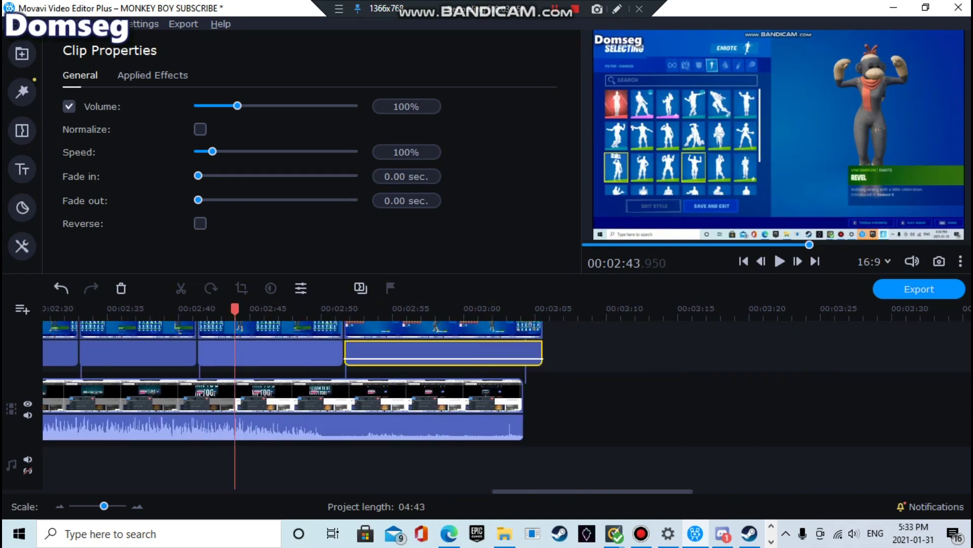
{"action": "scroll", "coordinate": [507, 404], "scroll_direction": "up", "scroll_amount": 5}
{"action": "scroll", "coordinate": [507, 404], "scroll_direction": "down", "scroll_amount": 3}
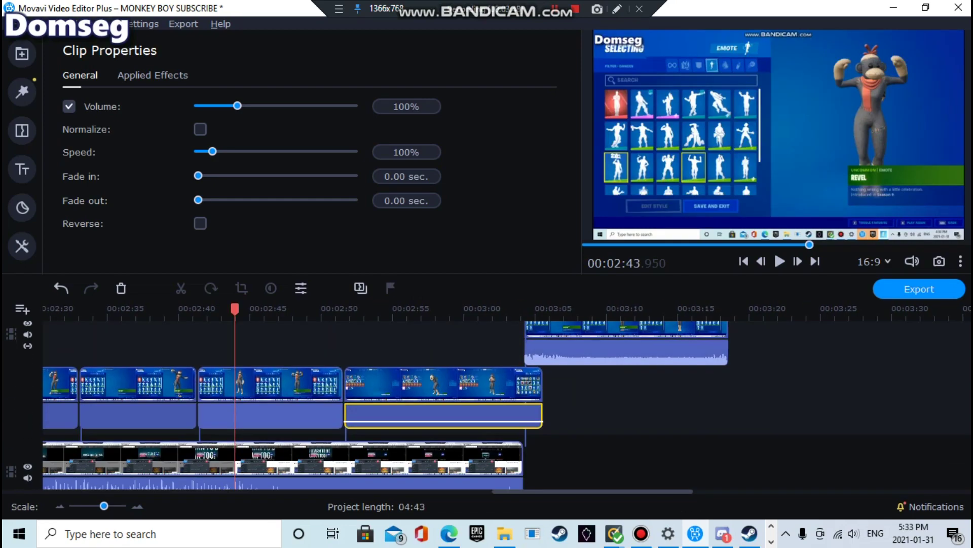
{"action": "left_click_drag", "start_coordinate": [234, 308], "coordinate": [46, 310]}
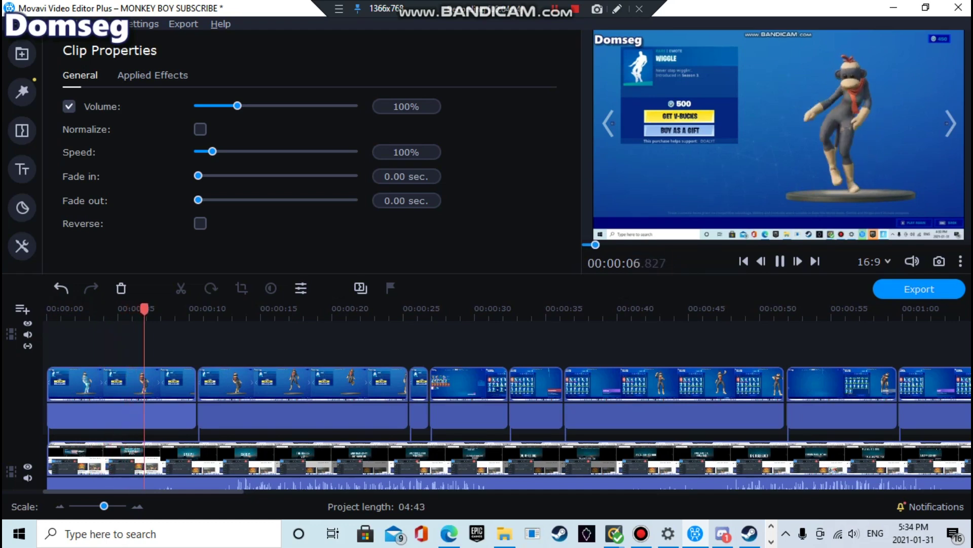
Step: Swap the first two emote pieces so Leapin' comes before Wiggle, and play the video from the start
{"action": "left_click", "coordinate": [122, 398]}
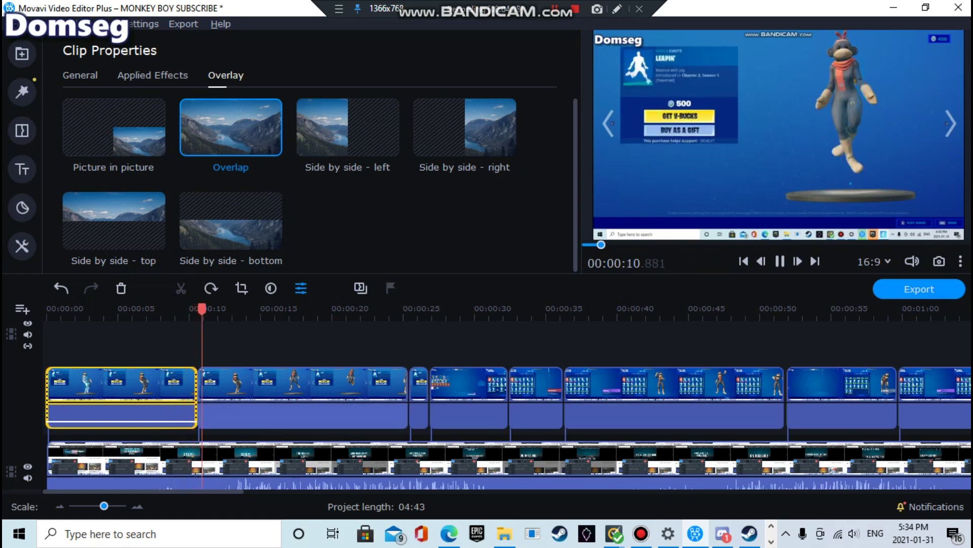
{"action": "left_click_drag", "start_coordinate": [278, 387], "coordinate": [106, 384]}
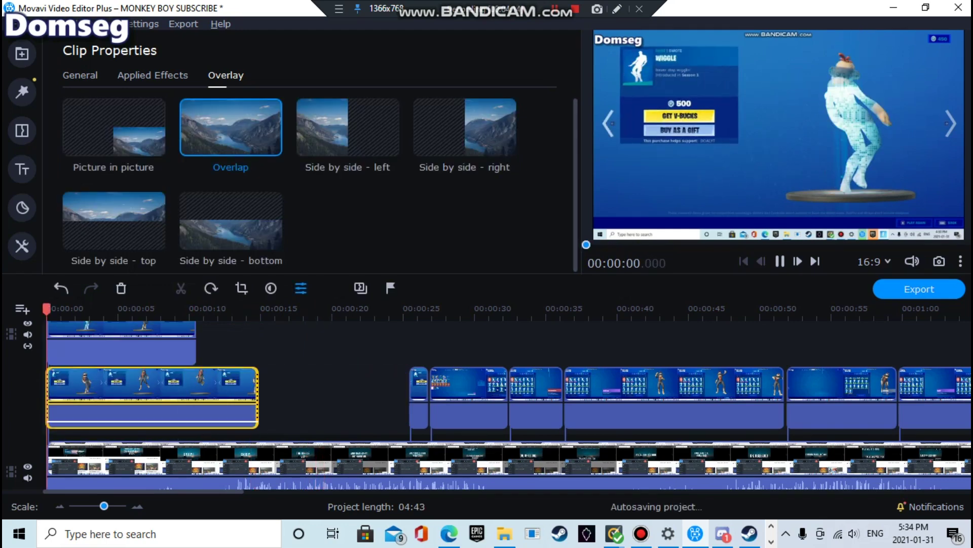
{"action": "left_click_drag", "start_coordinate": [105, 351], "coordinate": [317, 381]}
{"action": "left_click_drag", "start_coordinate": [261, 309], "coordinate": [47, 308]}
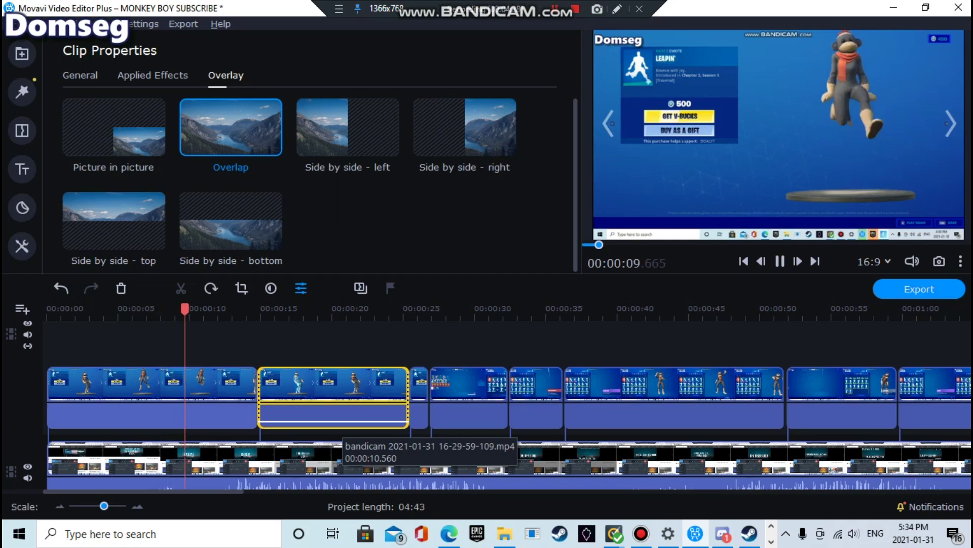
Step: Trim a short stretch off the start of the long clip on the main video track
{"action": "scroll", "coordinate": [274, 376], "scroll_direction": "up", "scroll_amount": 3}
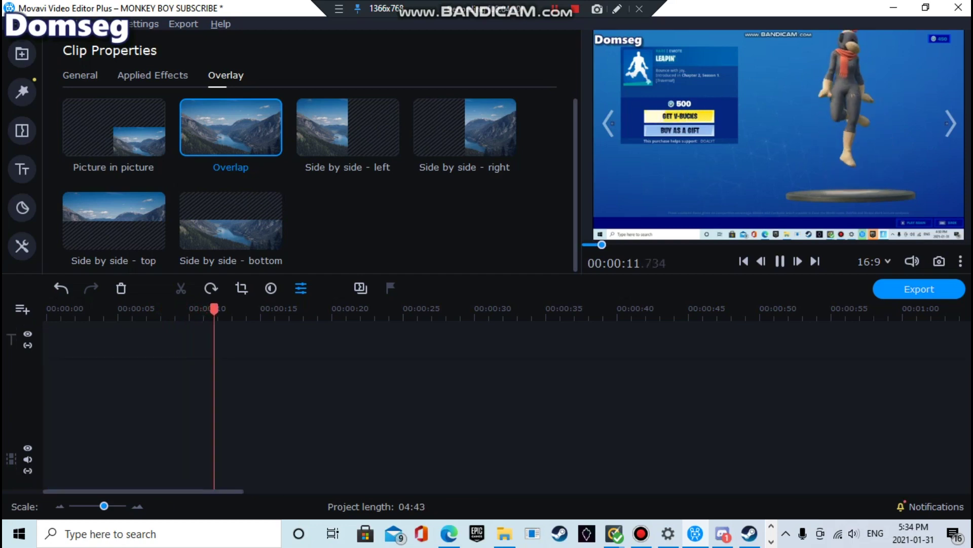
{"action": "scroll", "coordinate": [274, 376], "scroll_direction": "down", "scroll_amount": 3}
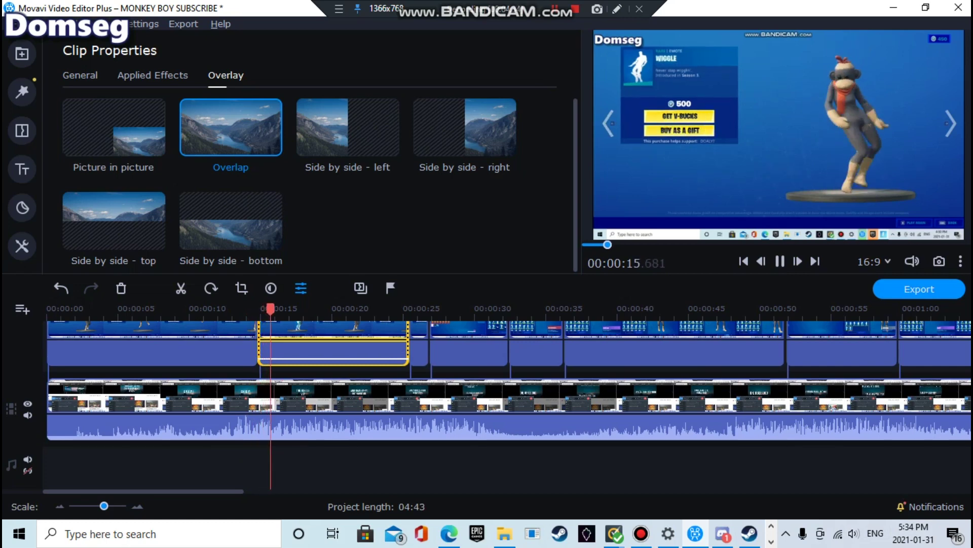
{"action": "left_click", "coordinate": [314, 425]}
{"action": "left_click_drag", "start_coordinate": [48, 427], "coordinate": [71, 427]}
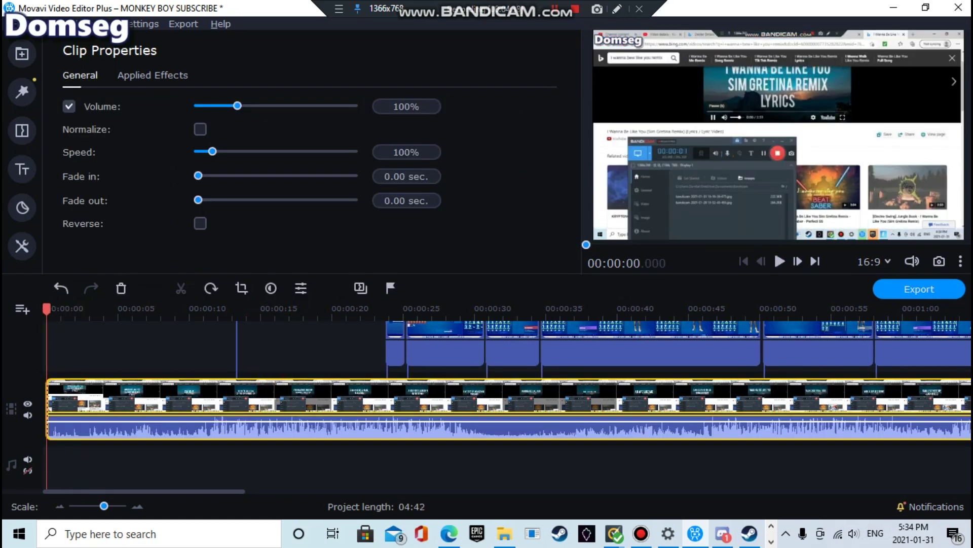
Step: Move the Wiggle piece from the upper overlay position to the start of the timeline
{"action": "scroll", "coordinate": [370, 355], "scroll_direction": "right", "scroll_amount": 2}
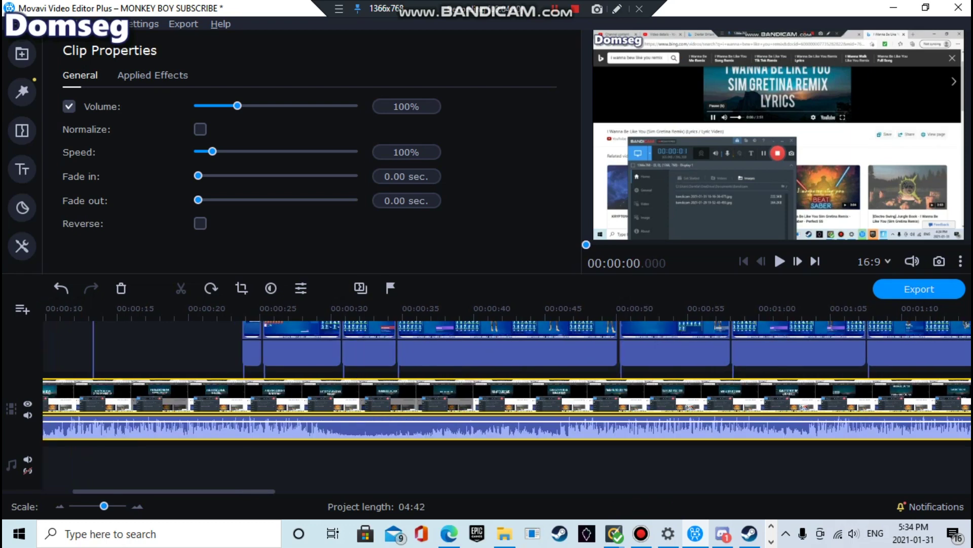
{"action": "scroll", "coordinate": [507, 405], "scroll_direction": "up", "scroll_amount": 7}
{"action": "scroll", "coordinate": [507, 405], "scroll_direction": "down", "scroll_amount": 3}
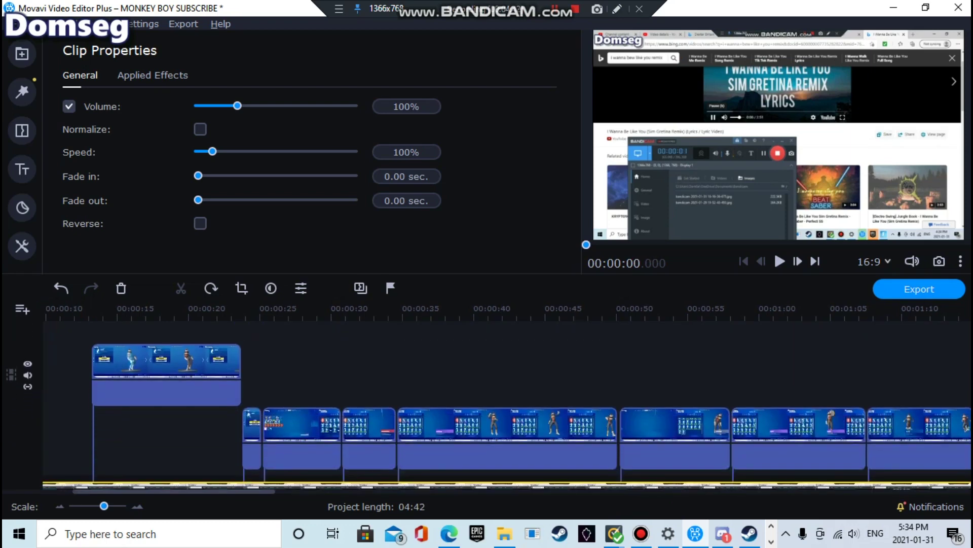
{"action": "left_click_drag", "start_coordinate": [126, 364], "coordinate": [67, 426]}
{"action": "left_click_drag", "start_coordinate": [229, 431], "coordinate": [101, 440]}
Step: Move all the following emote pieces together toward Wiggle and extend the start of the short Lock It Up piece to close the gap
{"action": "left_click_drag", "start_coordinate": [388, 378], "coordinate": [670, 452]}
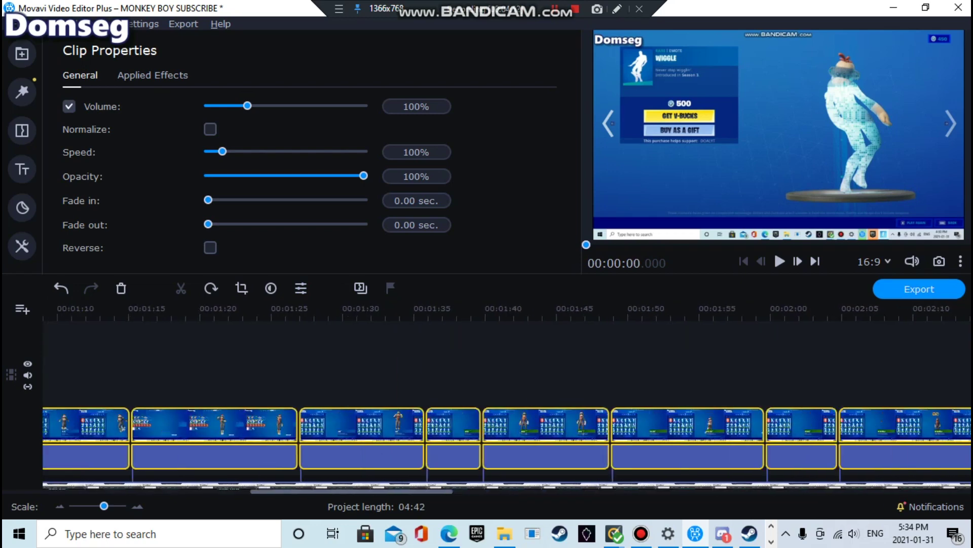
{"action": "left_click_drag", "start_coordinate": [440, 431], "coordinate": [234, 430]}
{"action": "left_click_drag", "start_coordinate": [136, 364], "coordinate": [137, 428]}
{"action": "left_click", "coordinate": [293, 430]}
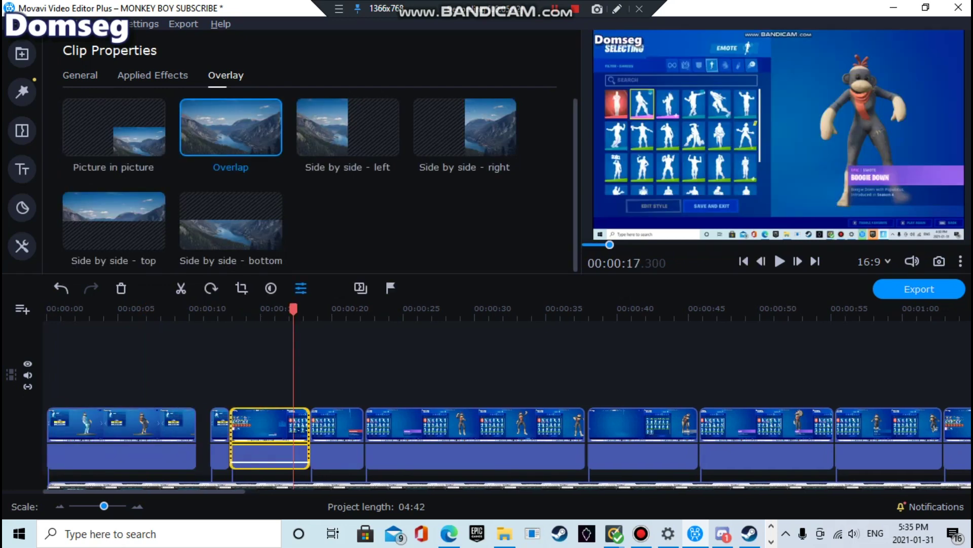
{"action": "left_click_drag", "start_coordinate": [212, 430], "coordinate": [197, 430]}
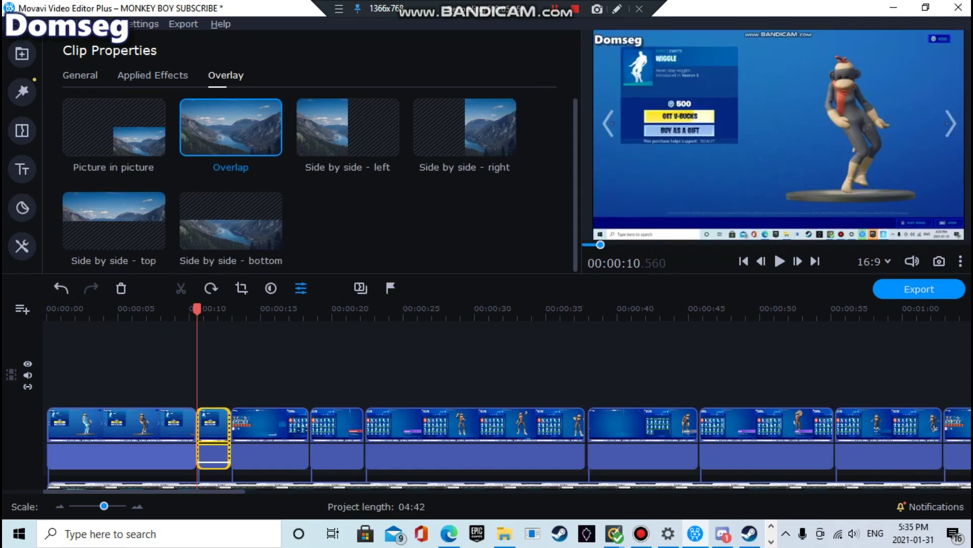
Step: Play the video from the start to check the rearranged opening emotes against the main track's audio
{"action": "key", "text": "Home"}
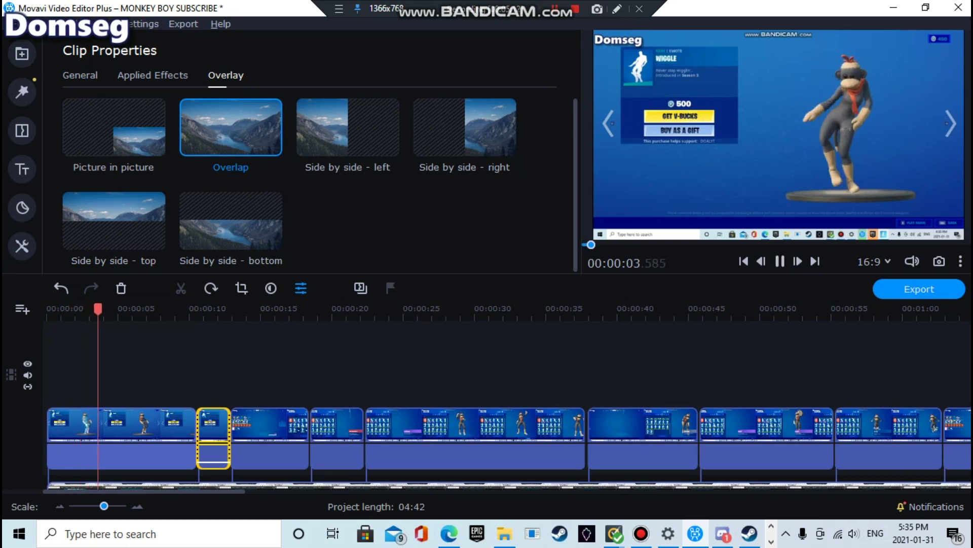
{"action": "scroll", "coordinate": [507, 405], "scroll_direction": "right", "scroll_amount": 1}
{"action": "scroll", "coordinate": [507, 405], "scroll_direction": "left", "scroll_amount": 1}
{"action": "scroll", "coordinate": [507, 405], "scroll_direction": "up", "scroll_amount": 3}
{"action": "scroll", "coordinate": [507, 405], "scroll_direction": "down", "scroll_amount": 4}
{"action": "scroll", "coordinate": [507, 395], "scroll_direction": "down", "scroll_amount": 2}
{"action": "scroll", "coordinate": [507, 395], "scroll_direction": "up", "scroll_amount": 2}
{"action": "scroll", "coordinate": [507, 395], "scroll_direction": "down", "scroll_amount": 1}
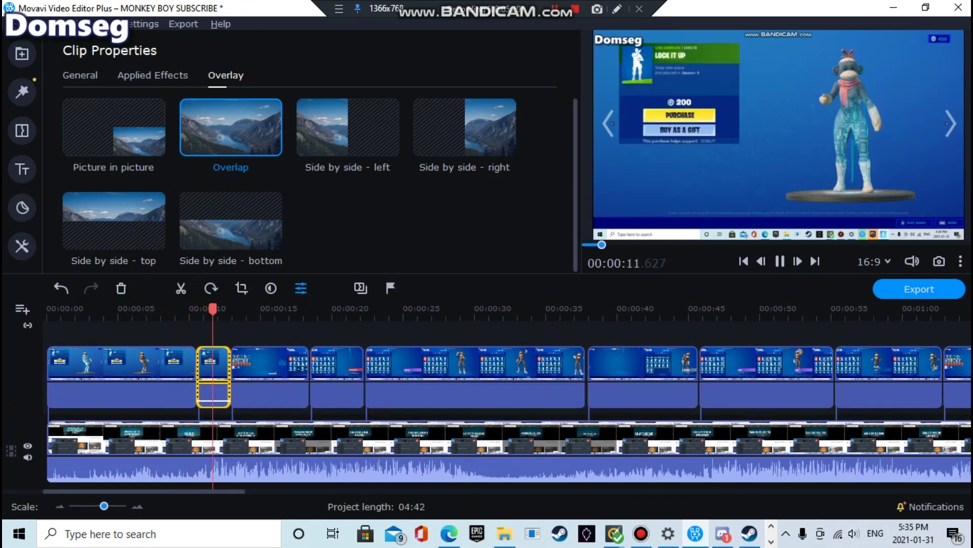
{"action": "key", "text": "Home"}
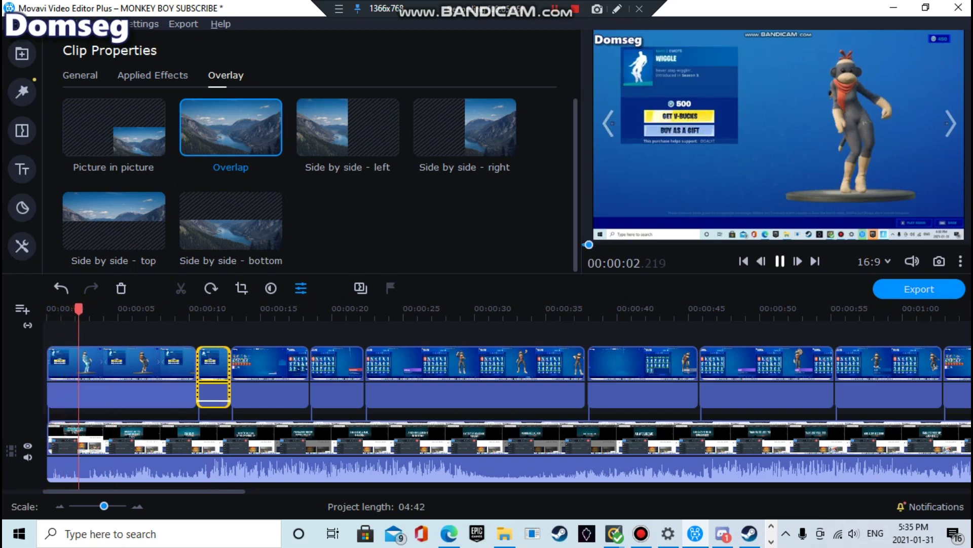
Step: Split the Wiggle piece at about 3.25 seconds on the timeline and delete the part after the cut
{"action": "key", "text": "space"}
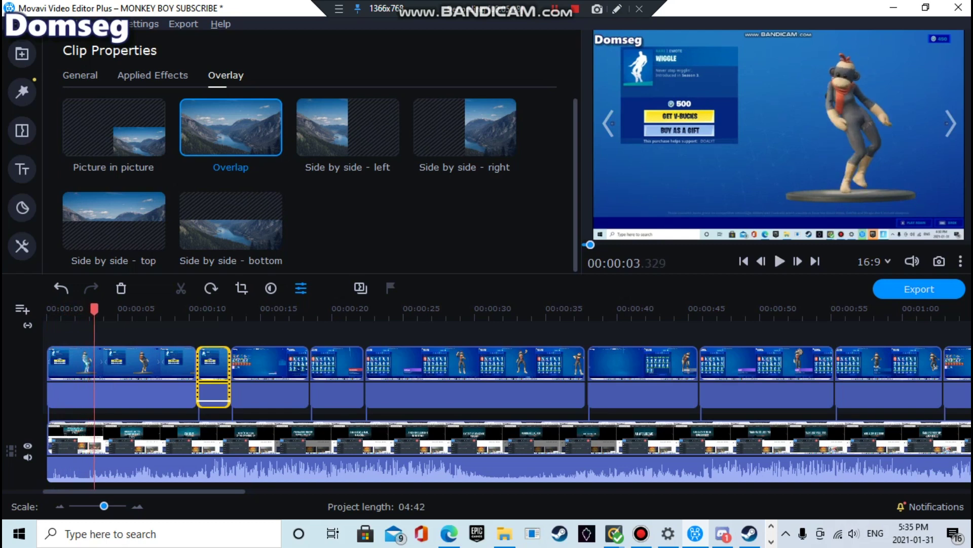
{"action": "right_click", "coordinate": [125, 355]}
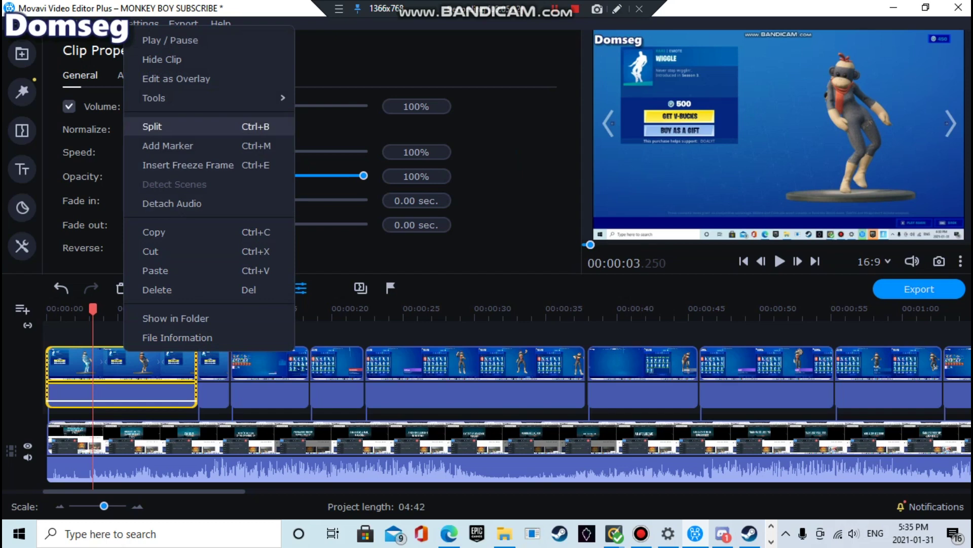
{"action": "left_click", "coordinate": [152, 126]}
{"action": "left_click", "coordinate": [147, 308]}
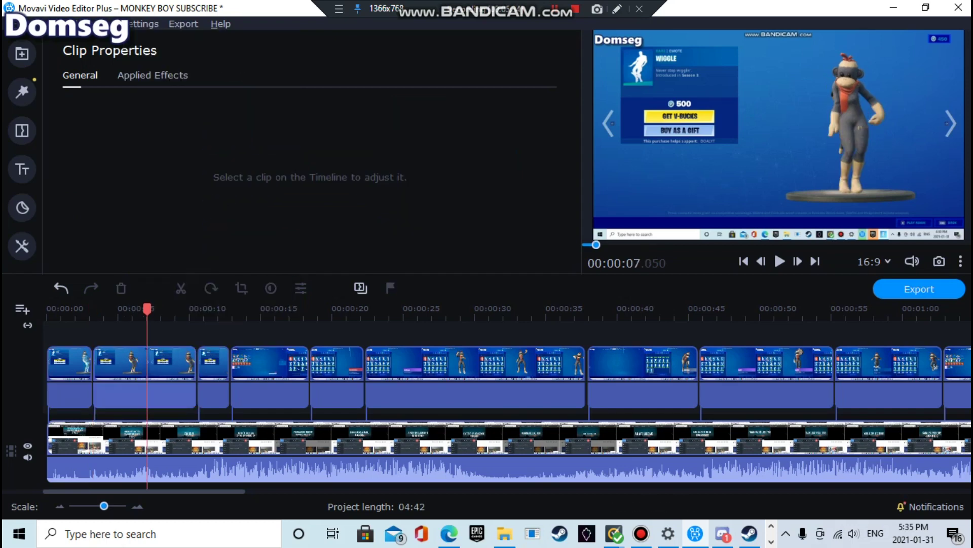
{"action": "right_click", "coordinate": [151, 354]}
{"action": "left_click", "coordinate": [172, 287]}
Step: Move the short Leapin' piece directly after Wiggle and lengthen it to about 4.5 seconds
{"action": "left_click_drag", "start_coordinate": [208, 363], "coordinate": [104, 363]}
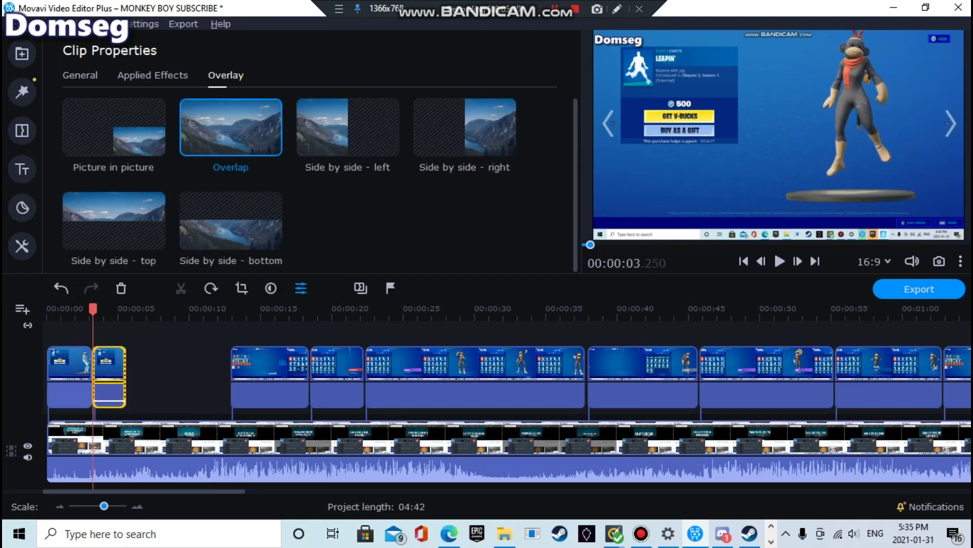
{"action": "left_click", "coordinate": [52, 309]}
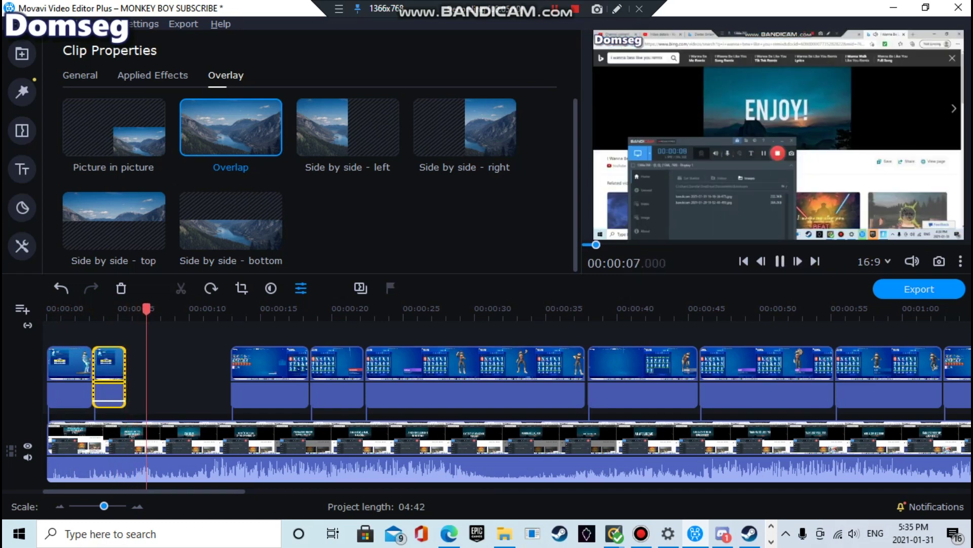
{"action": "left_click_drag", "start_coordinate": [94, 378], "coordinate": [60, 378]}
{"action": "left_click_drag", "start_coordinate": [87, 375], "coordinate": [120, 375]}
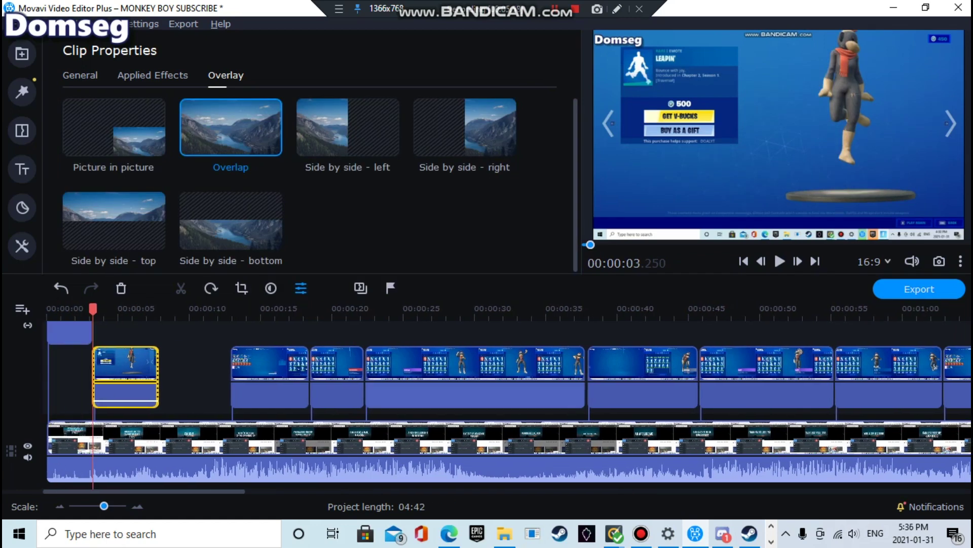
Step: Put Wiggle back on the shared overlay track at the timeline start with the lengthened Leapin' piece directly after it
{"action": "scroll", "coordinate": [710, 385], "scroll_direction": "up", "scroll_amount": 2}
{"action": "scroll", "coordinate": [507, 405], "scroll_direction": "up", "scroll_amount": 2}
{"action": "left_click_drag", "start_coordinate": [85, 418], "coordinate": [92, 463]}
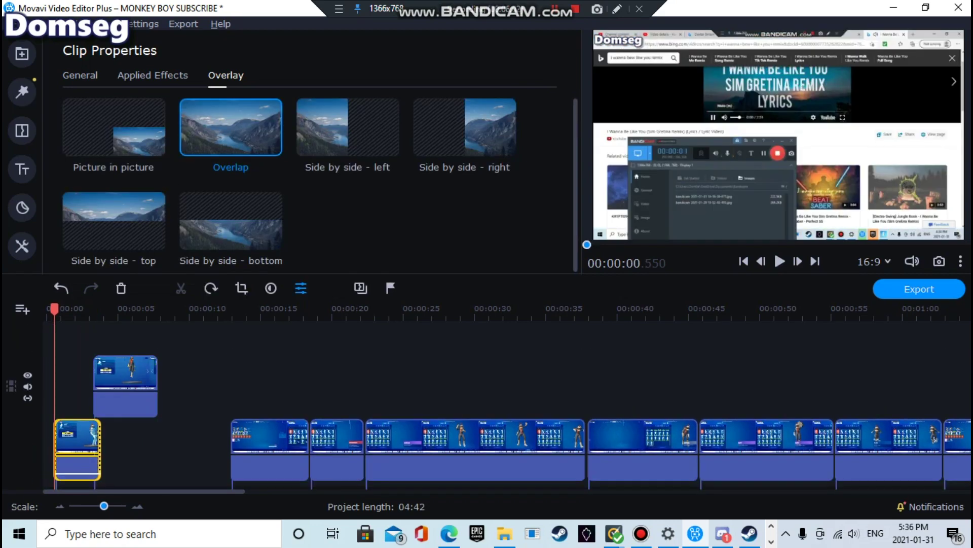
{"action": "key", "text": "ctrl+z"}
{"action": "key", "text": "ctrl+z"}
{"action": "key", "text": "ctrl+z"}
{"action": "key", "text": "ctrl+z"}
{"action": "left_click_drag", "start_coordinate": [53, 440], "coordinate": [54, 440]}
{"action": "mouse_move", "coordinate": [125, 440]}
{"action": "left_mouse_down"}
{"action": "mouse_move", "coordinate": [91, 440]}
{"action": "mouse_move", "coordinate": [118, 440]}
{"action": "left_mouse_up"}
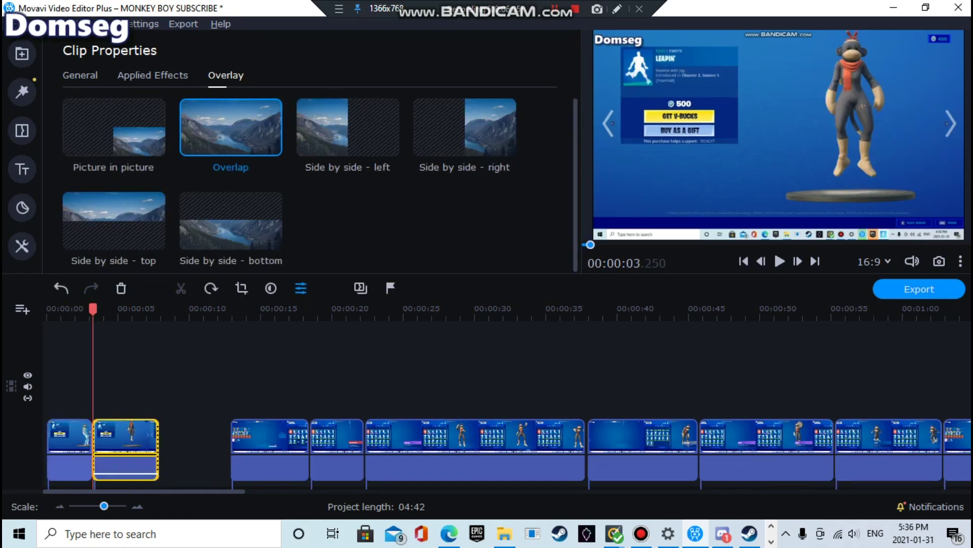
Step: Play the opening and split the second piece at 6.5 seconds, where Leapin' changes to Lock It Up
{"action": "key", "text": "Home"}
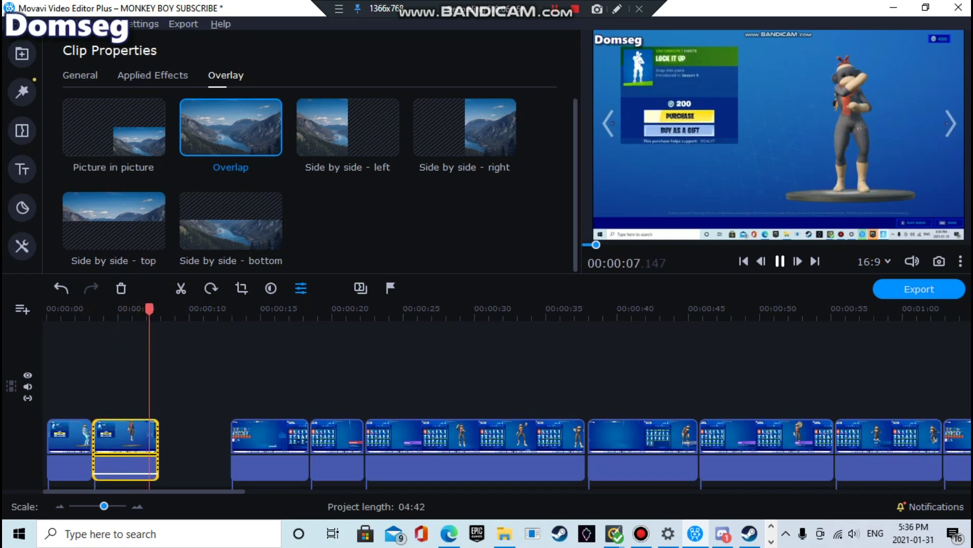
{"action": "left_click_drag", "start_coordinate": [178, 308], "coordinate": [128, 308]}
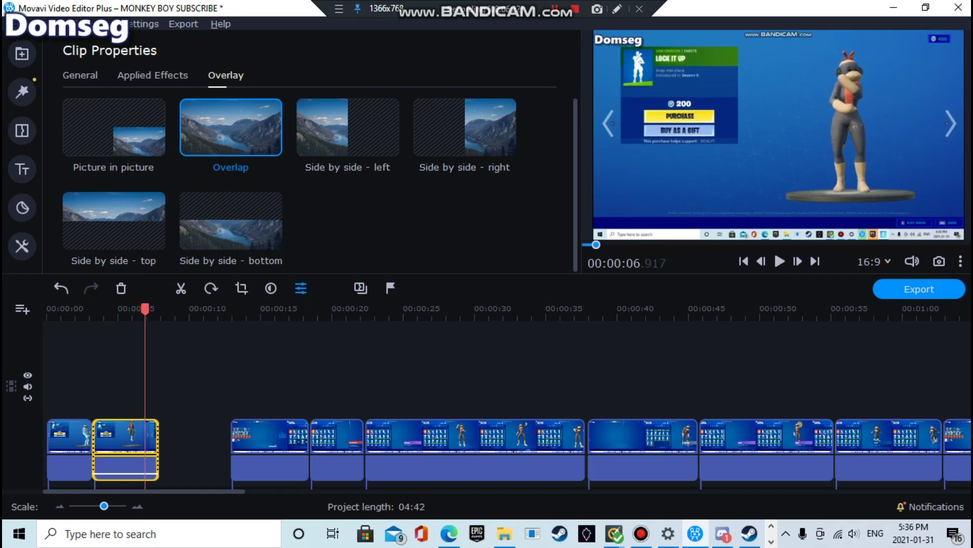
{"action": "left_click_drag", "start_coordinate": [138, 309], "coordinate": [139, 308]}
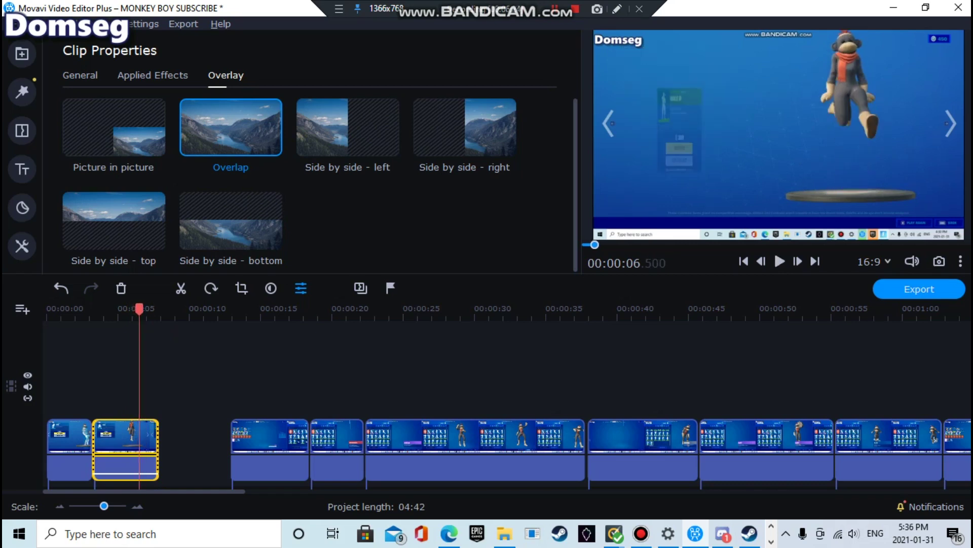
{"action": "right_click", "coordinate": [148, 438]}
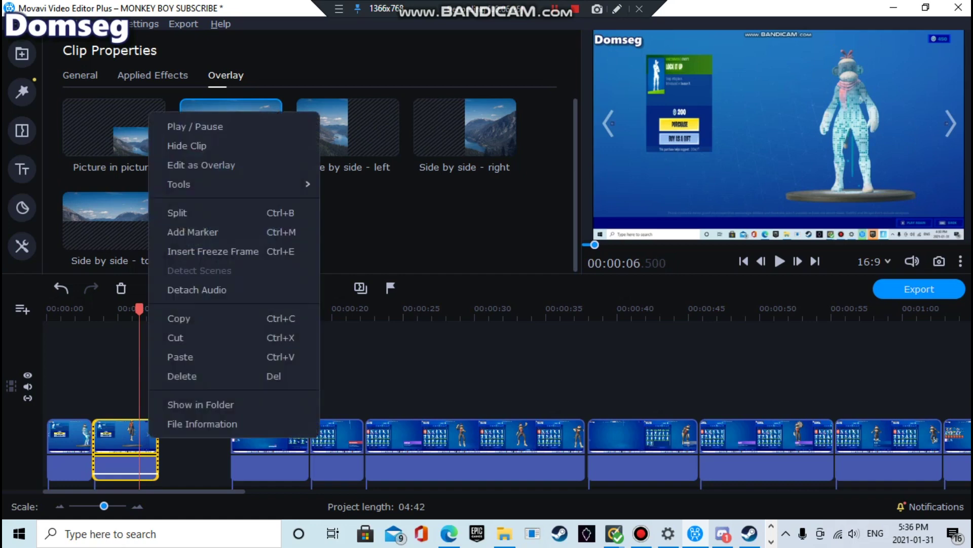
{"action": "left_click", "coordinate": [192, 212]}
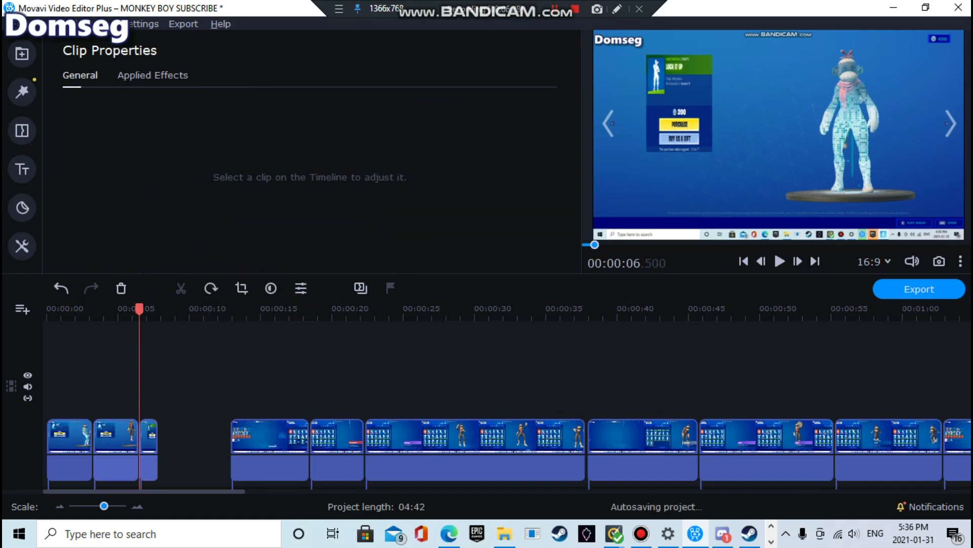
Step: Place the Lock It Up piece ahead of Leapin', shorten the end of Wiggle, and close the gaps between the three pieces
{"action": "mouse_move", "coordinate": [149, 439]}
{"action": "left_mouse_down"}
{"action": "mouse_move", "coordinate": [118, 433]}
{"action": "mouse_move", "coordinate": [115, 385]}
{"action": "mouse_move", "coordinate": [155, 427]}
{"action": "mouse_move", "coordinate": [156, 443]}
{"action": "left_mouse_up"}
{"action": "left_click", "coordinate": [85, 438]}
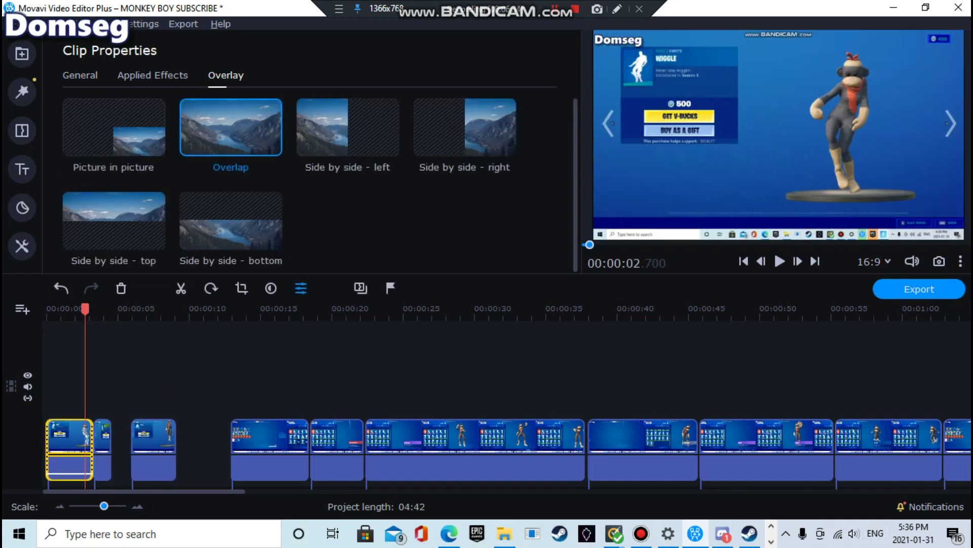
{"action": "left_click", "coordinate": [103, 446]}
{"action": "left_click_drag", "start_coordinate": [105, 442], "coordinate": [96, 442]}
{"action": "left_click_drag", "start_coordinate": [156, 442], "coordinate": [126, 442]}
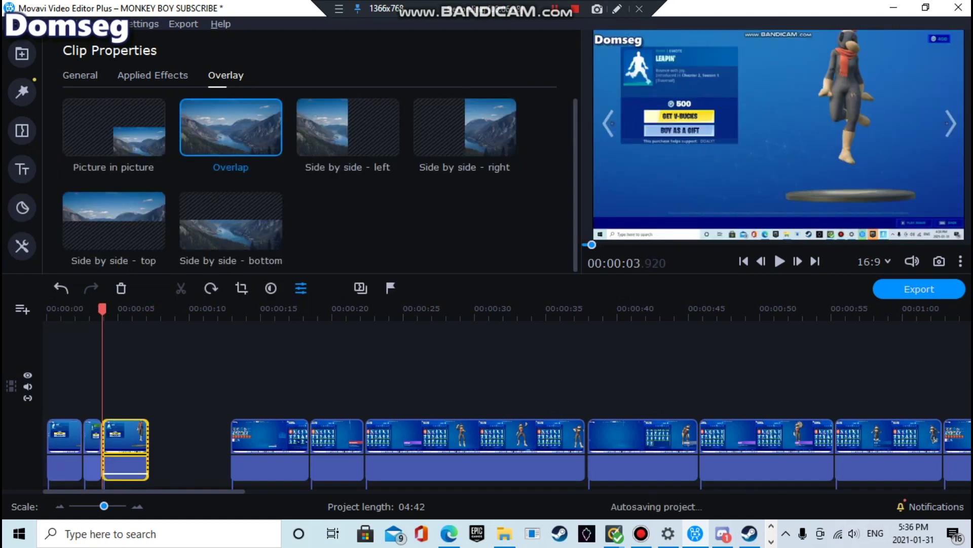
Step: Play the opening against the song, shorten Wiggle to about 1.3 seconds, and close up Lock It Up and Leapin' behind it
{"action": "key", "text": "Home"}
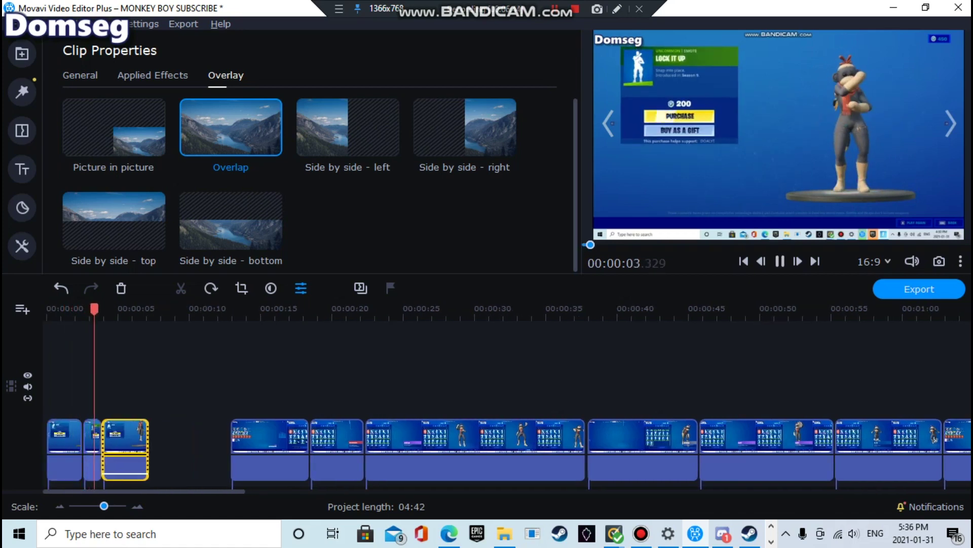
{"action": "left_click", "coordinate": [65, 449]}
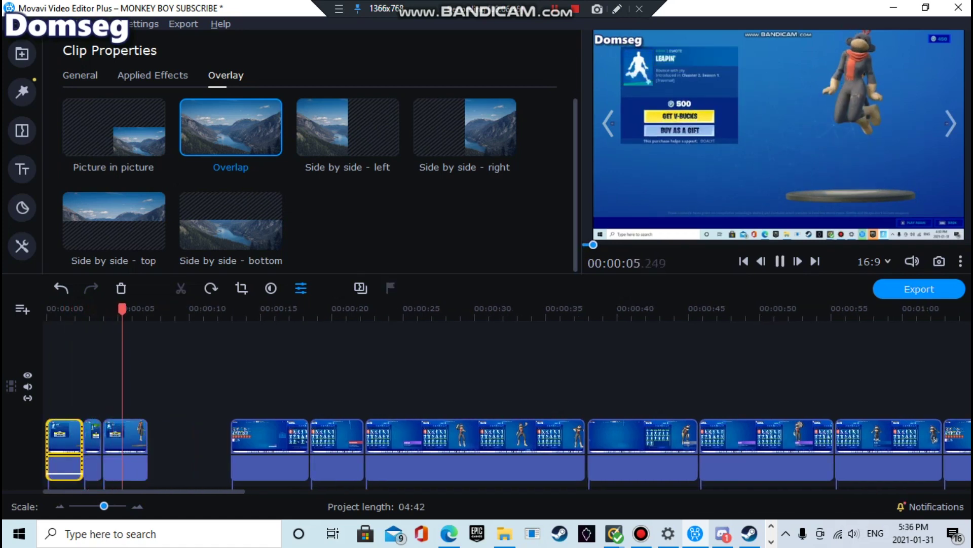
{"action": "left_click", "coordinate": [54, 312]}
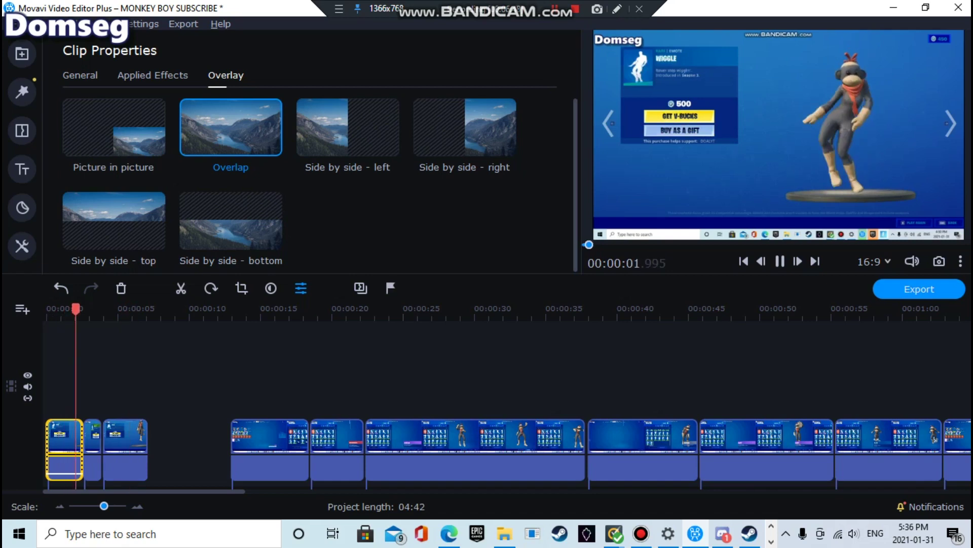
{"action": "left_click_drag", "start_coordinate": [83, 448], "coordinate": [108, 448]}
{"action": "left_click", "coordinate": [95, 449]}
{"action": "left_click_drag", "start_coordinate": [86, 309], "coordinate": [47, 309]}
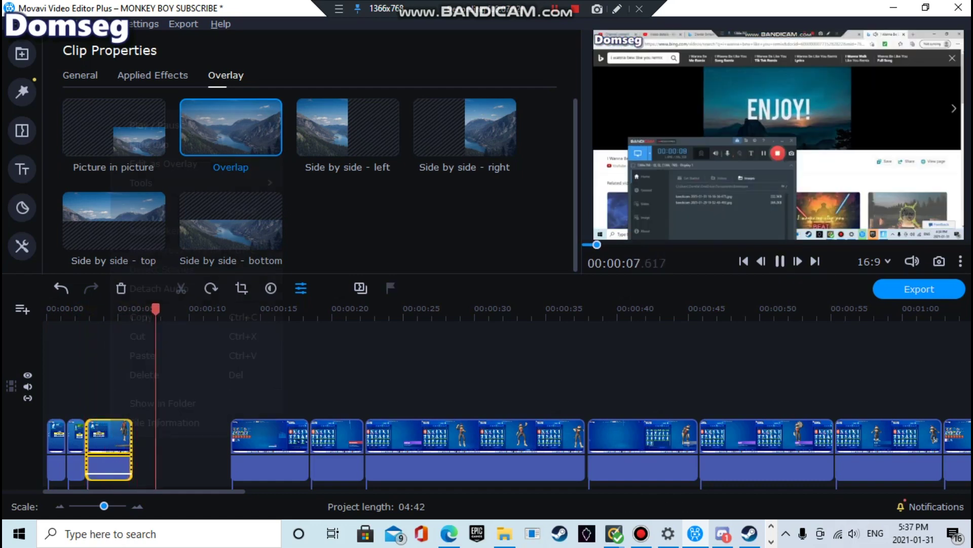
Step: Replay the opening pieces past the end of Leapin' to check the song at the gap
{"action": "right_click", "coordinate": [111, 435]}
{"action": "left_click", "coordinate": [315, 359]}
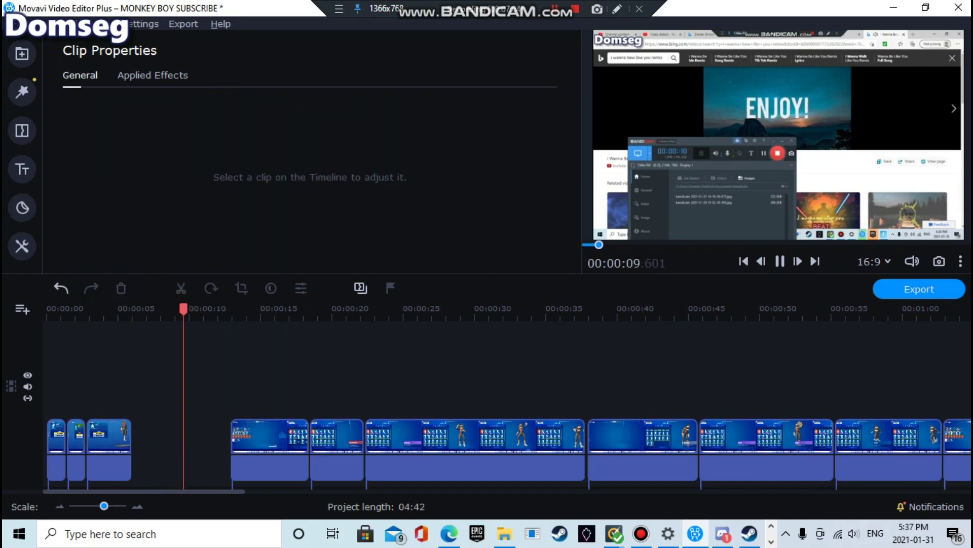
{"action": "left_click_drag", "start_coordinate": [191, 309], "coordinate": [76, 309]}
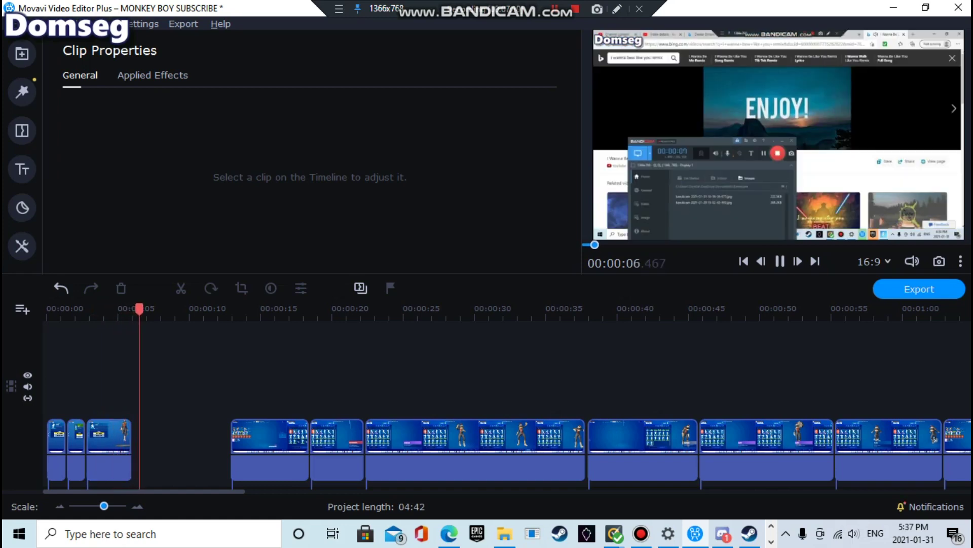
{"action": "key", "text": "space"}
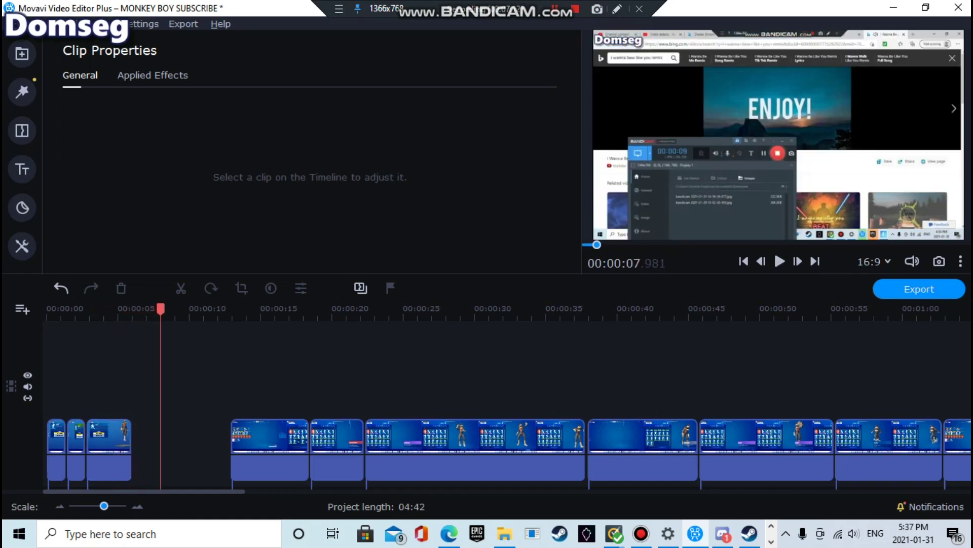
Step: Skim the emote pieces from about 23 seconds through to the end of the overlay footage for one to fill the gap
{"action": "left_click_drag", "start_coordinate": [169, 308], "coordinate": [376, 309]}
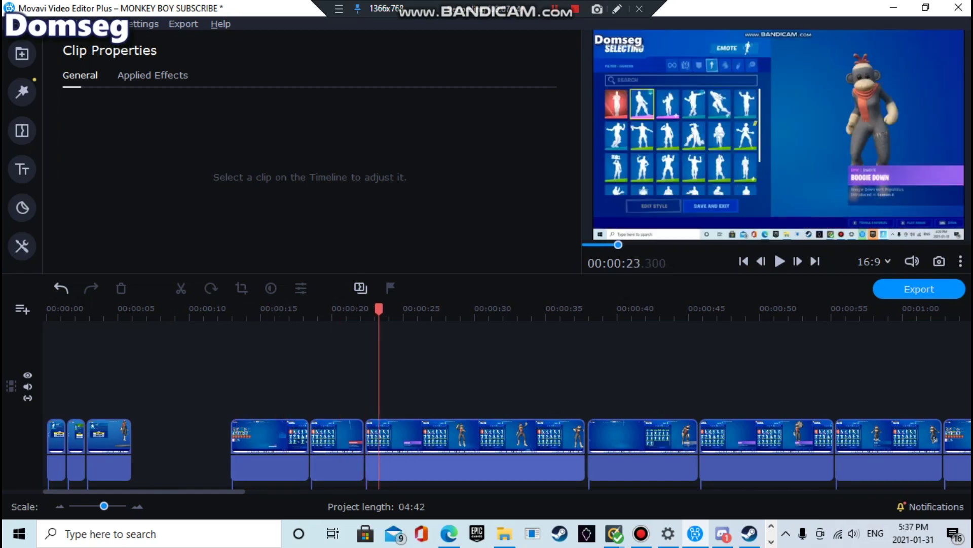
{"action": "key", "text": "Right"}
{"action": "key", "text": "Right"}
{"action": "key", "text": "Right"}
{"action": "key", "text": "Right"}
{"action": "key", "text": "Right"}
{"action": "key", "text": "Right"}
{"action": "key", "text": "Right"}
{"action": "key", "text": "Right"}
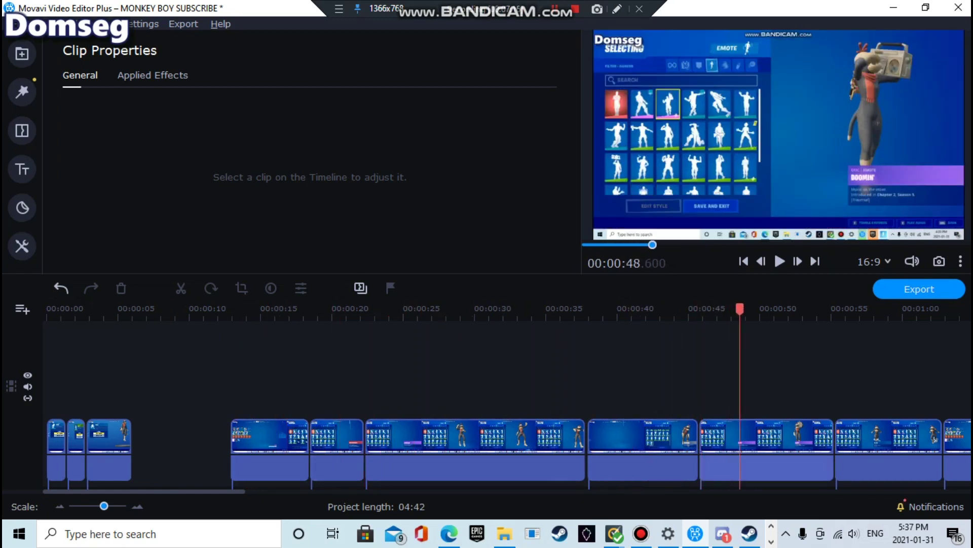
{"action": "key", "text": "Right"}
{"action": "key", "text": "Right"}
{"action": "key", "text": "Right"}
{"action": "key", "text": "Right"}
{"action": "key", "text": "End"}
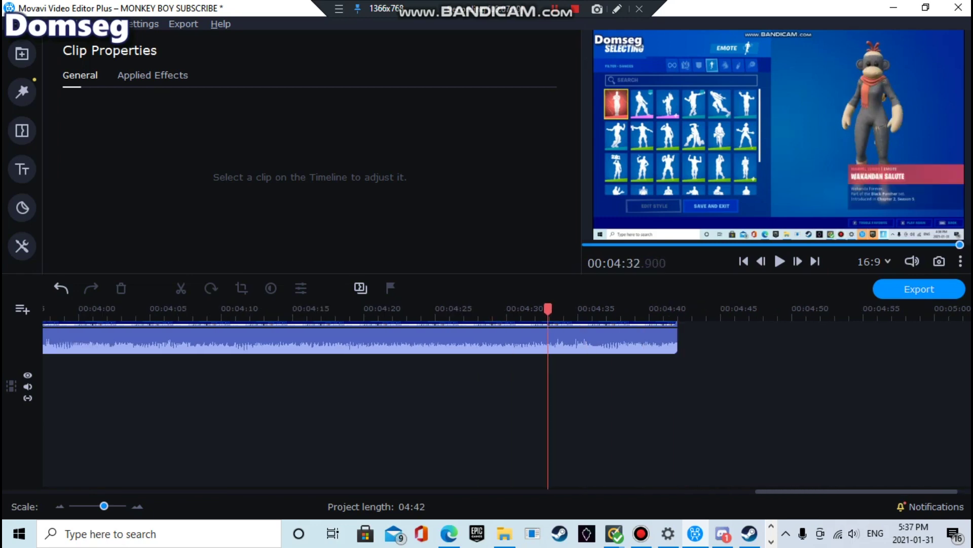
Step: Examine the emotes in the long uncut overlay clip and in the separate piece starting around 2:50
{"action": "scroll", "coordinate": [507, 404], "scroll_direction": "up", "scroll_amount": 2}
{"action": "left_click_drag", "start_coordinate": [546, 309], "coordinate": [386, 309]}
{"action": "key", "text": "Left"}
{"action": "key", "text": "Left"}
{"action": "key", "text": "Left"}
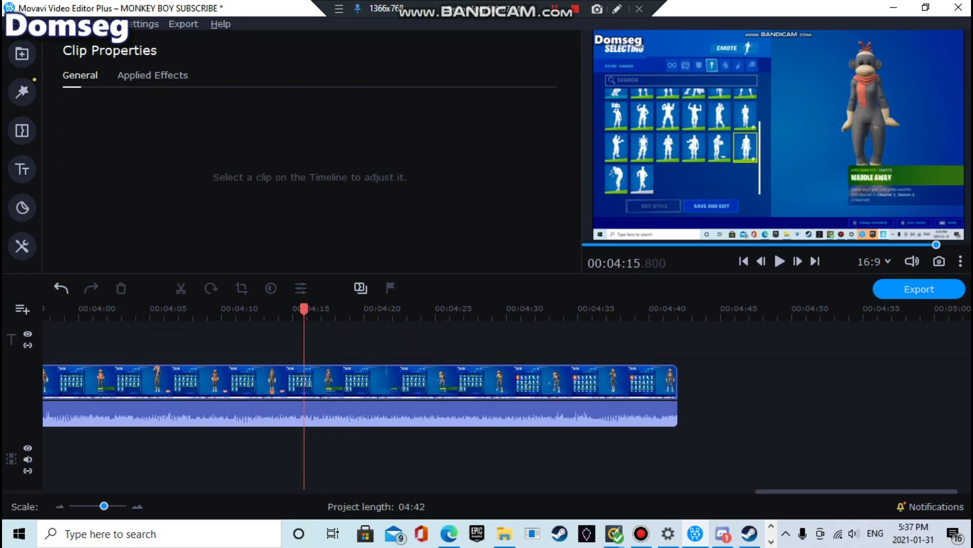
{"action": "left_click_drag", "start_coordinate": [131, 308], "coordinate": [216, 308]}
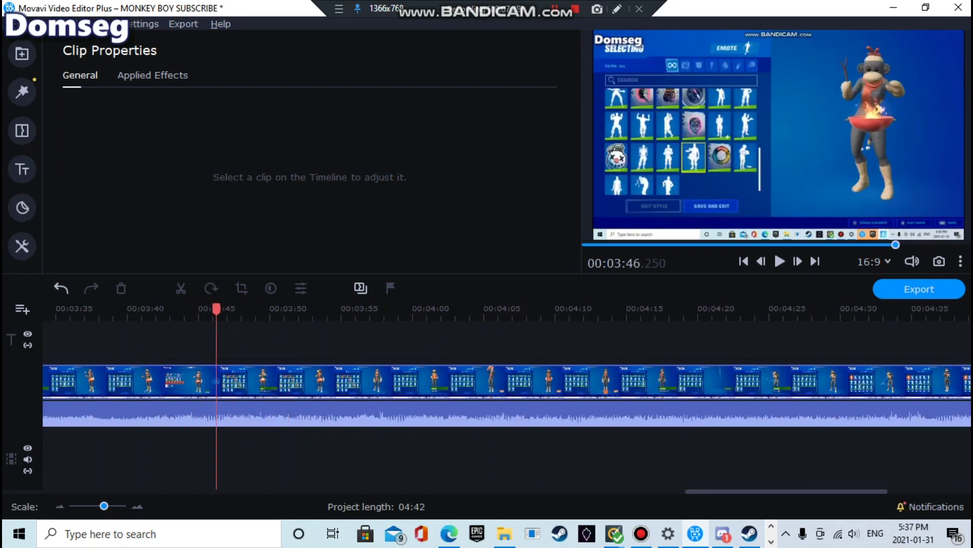
{"action": "key", "text": "Left"}
{"action": "key", "text": "Left"}
{"action": "key", "text": "Left"}
{"action": "key", "text": "Left"}
{"action": "key", "text": "Left"}
{"action": "key", "text": "Left"}
{"action": "key", "text": "Left"}
{"action": "key", "text": "Left"}
{"action": "key", "text": "Right"}
{"action": "key", "text": "Right"}
{"action": "key", "text": "Right"}
{"action": "key", "text": "Right"}
{"action": "key", "text": "Right"}
{"action": "key", "text": "Right"}
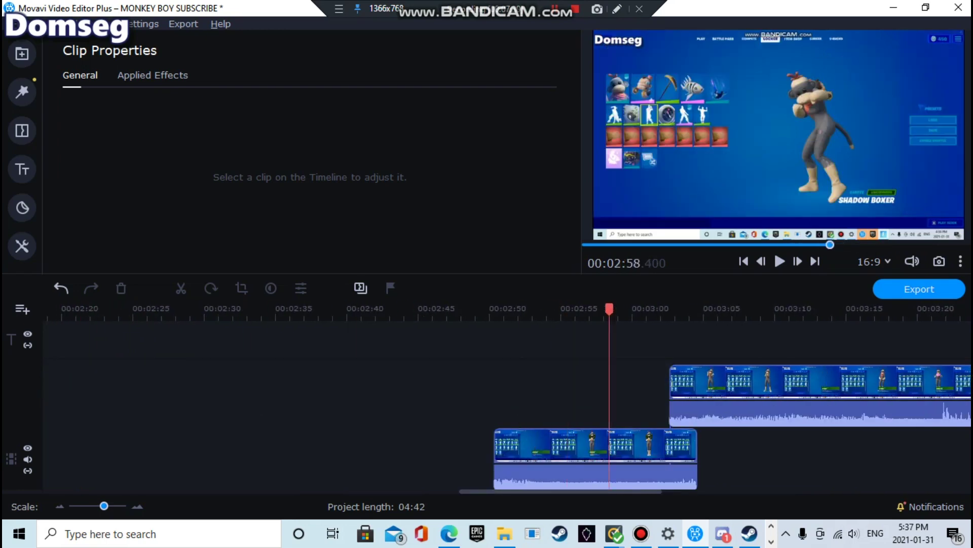
{"action": "left_click_drag", "start_coordinate": [853, 244], "coordinate": [904, 244]}
{"action": "key", "text": "Left"}
{"action": "key", "text": "Left"}
{"action": "key", "text": "Left"}
{"action": "key", "text": "Left"}
{"action": "key", "text": "Left"}
{"action": "key", "text": "Left"}
{"action": "key", "text": "Left"}
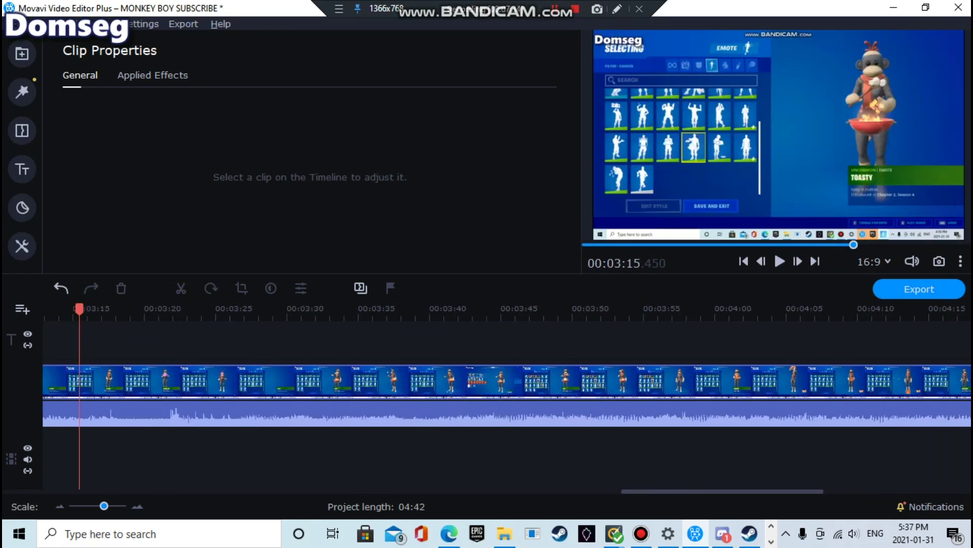
{"action": "key", "text": "Right"}
{"action": "key", "text": "Right"}
{"action": "key", "text": "Right"}
{"action": "key", "text": "Right"}
{"action": "key", "text": "Right"}
{"action": "key", "text": "Left"}
{"action": "key", "text": "Left"}
{"action": "key", "text": "Left"}
{"action": "key", "text": "Left"}
{"action": "key", "text": "Left"}
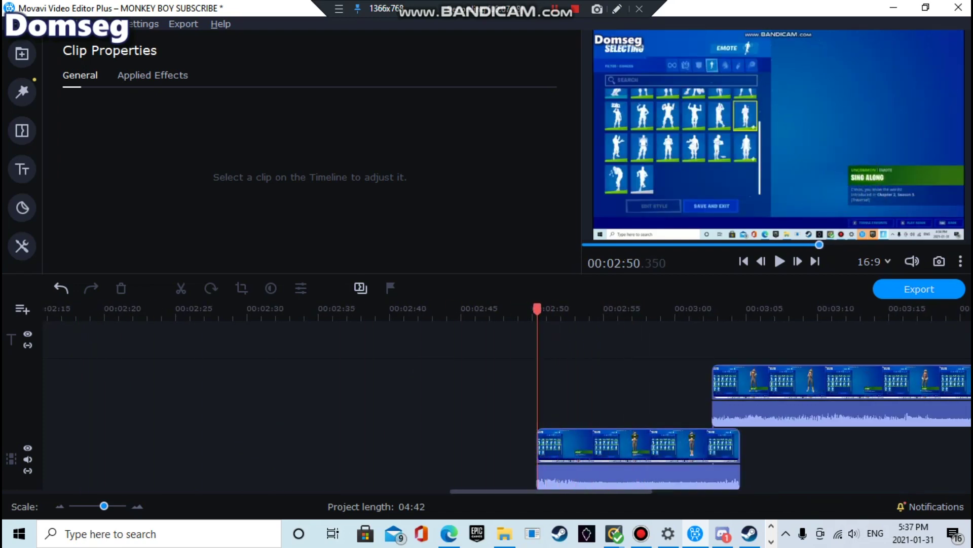
Step: Examine the cut emote pieces between about one and two minutes for a suitable next emote
{"action": "scroll", "coordinate": [507, 406], "scroll_direction": "down", "scroll_amount": 3}
{"action": "left_click_drag", "start_coordinate": [538, 309], "coordinate": [252, 309]}
{"action": "key", "text": "Left"}
{"action": "key", "text": "Right"}
{"action": "key", "text": "Right"}
{"action": "key", "text": "Right"}
{"action": "key", "text": "Right"}
{"action": "key", "text": "Right"}
{"action": "key", "text": "Right"}
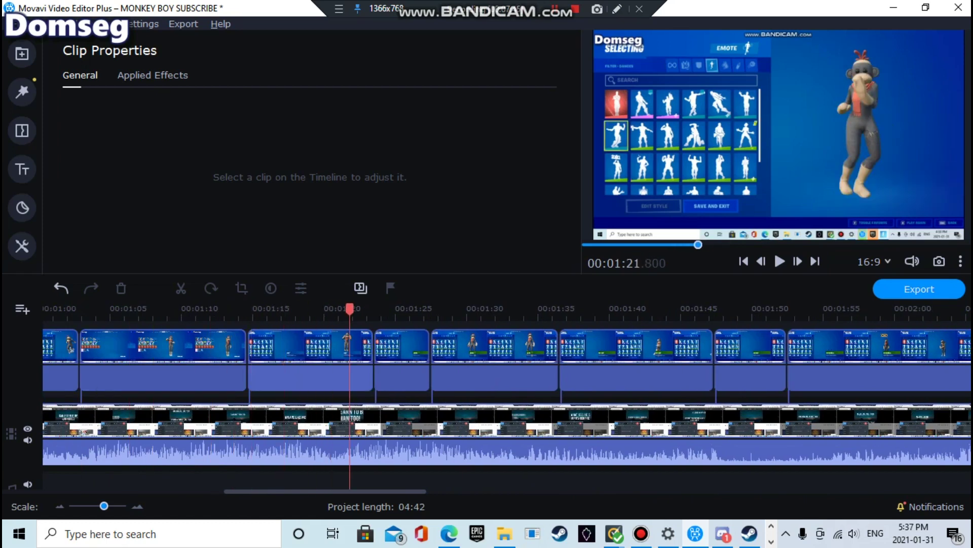
{"action": "key", "text": "Right"}
{"action": "key", "text": "Left"}
{"action": "key", "text": "Left"}
Step: Move the Jazz Hands piece into the gap directly after Leapin' and play the opening with it
{"action": "left_click_drag", "start_coordinate": [759, 377], "coordinate": [170, 357]}
{"action": "left_click_drag", "start_coordinate": [132, 309], "coordinate": [46, 309]}
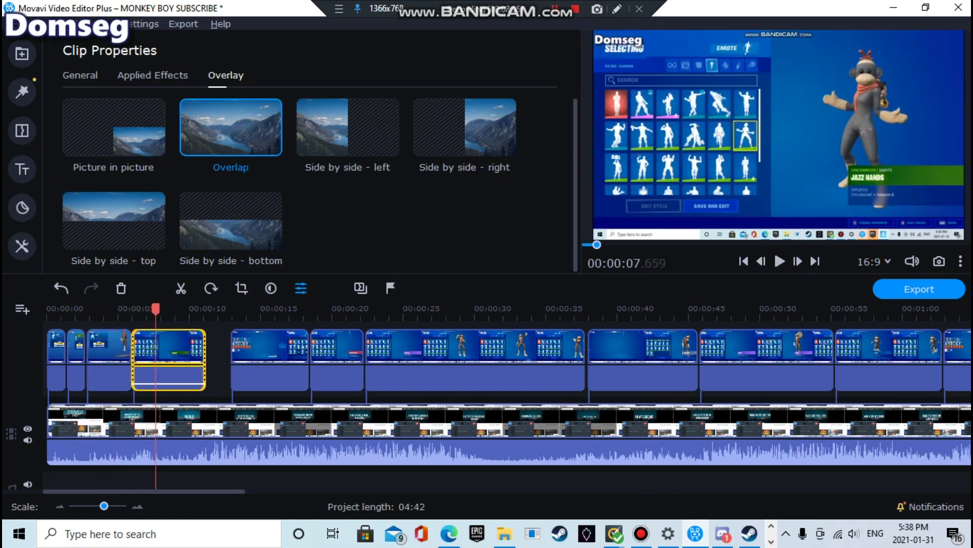
{"action": "mouse_move", "coordinate": [134, 361]}
{"action": "left_mouse_down"}
{"action": "mouse_move", "coordinate": [142, 361]}
{"action": "mouse_move", "coordinate": [131, 361]}
{"action": "left_mouse_up"}
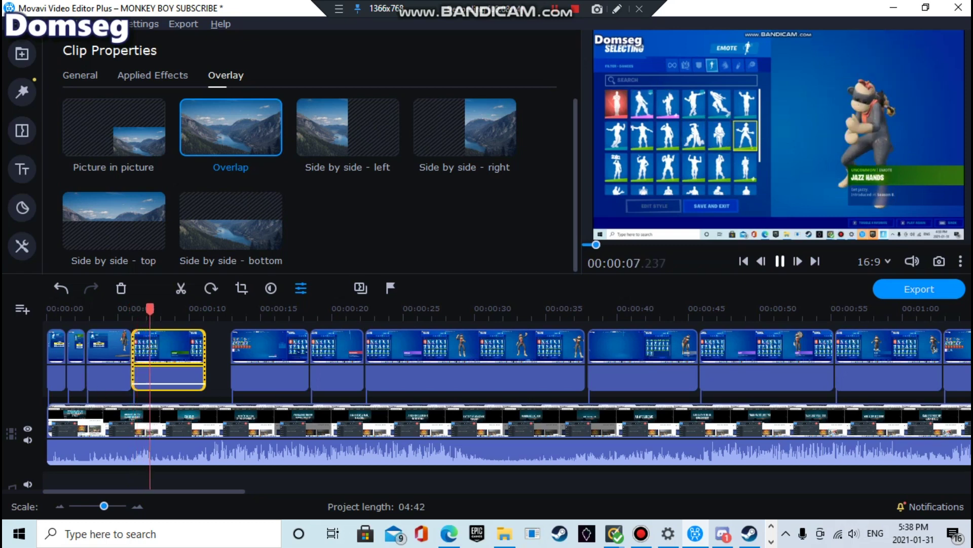
Step: Split the Jazz Hands piece at about 7.6 seconds on the timeline
{"action": "key", "text": "space"}
{"action": "right_click", "coordinate": [176, 341]}
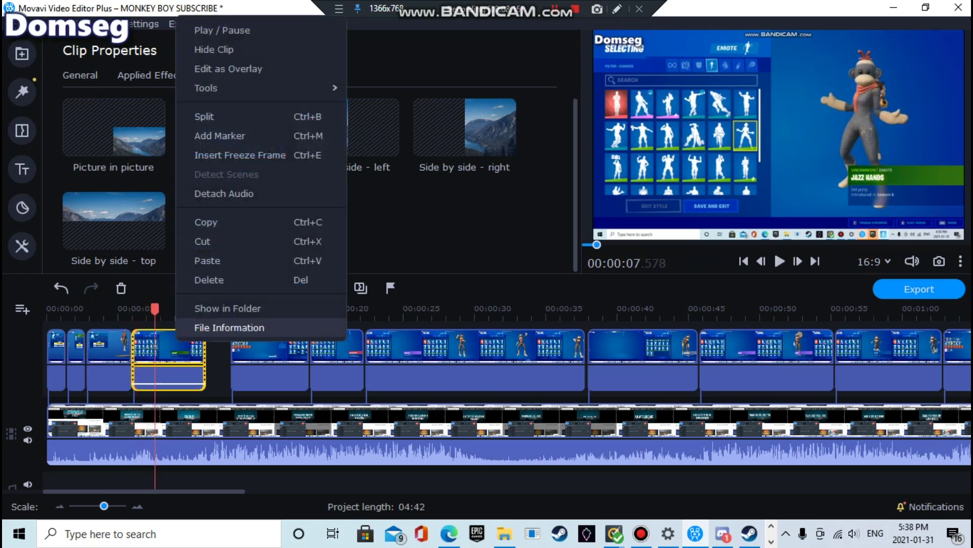
{"action": "left_click", "coordinate": [204, 116]}
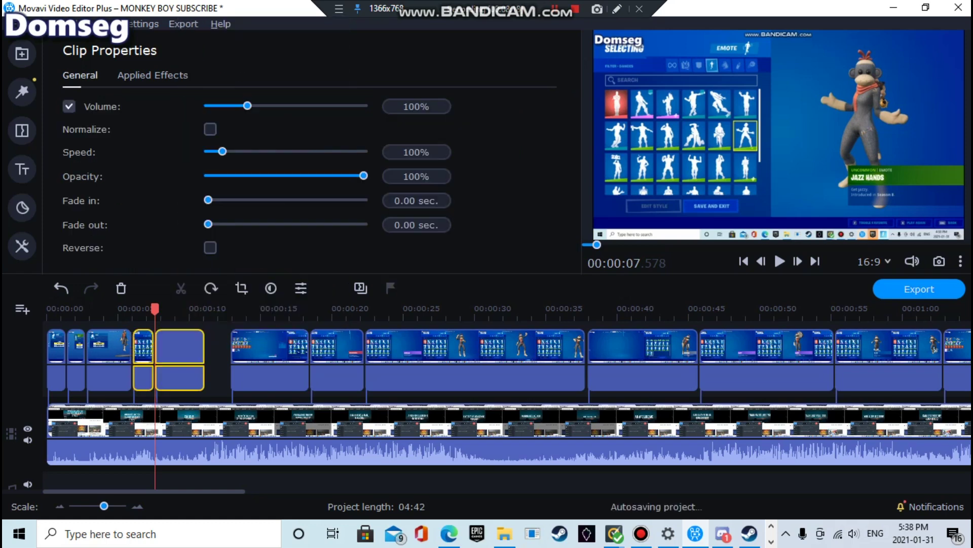
Step: Copy the short first Jazz Hands piece and paste the duplicate onto the overlay track at about 7.6 seconds
{"action": "right_click", "coordinate": [124, 337]}
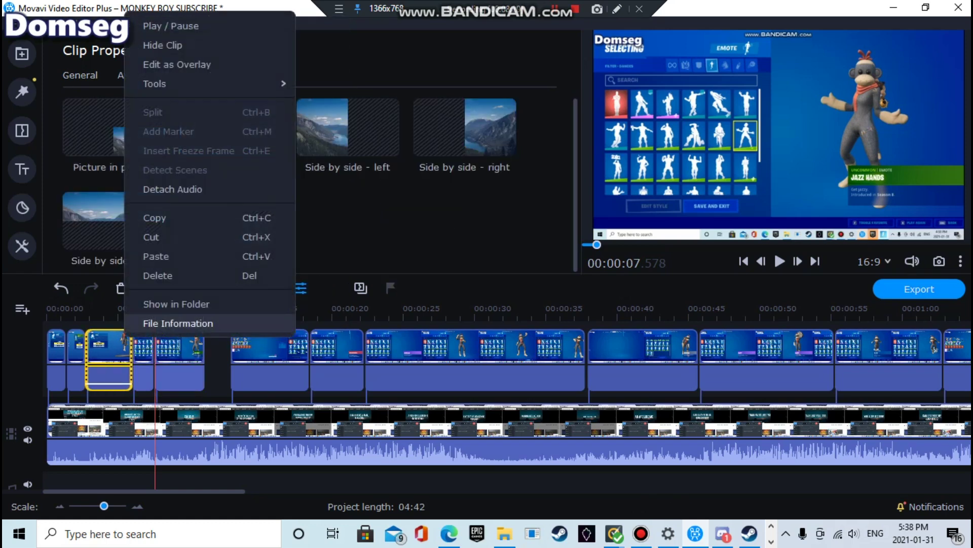
{"action": "left_click", "coordinate": [154, 218]}
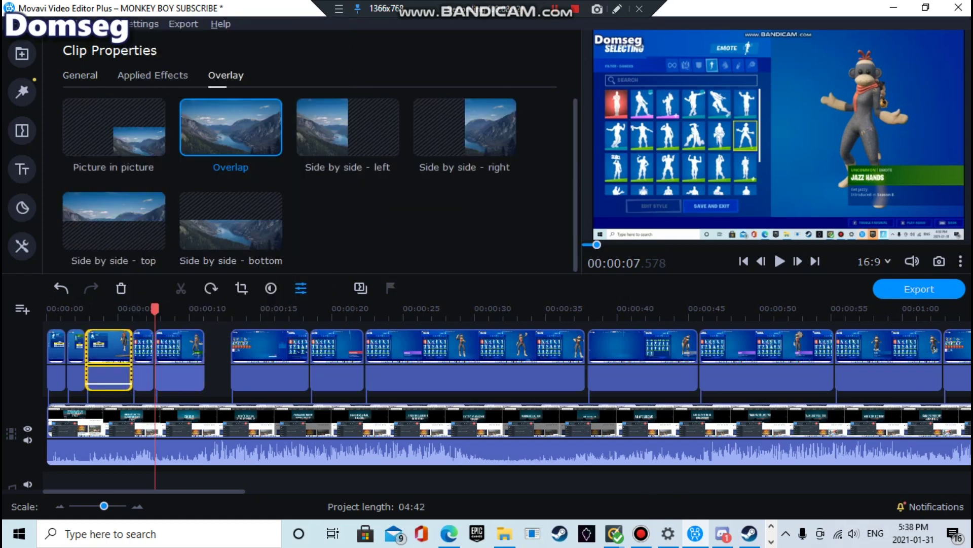
{"action": "right_click", "coordinate": [149, 334]}
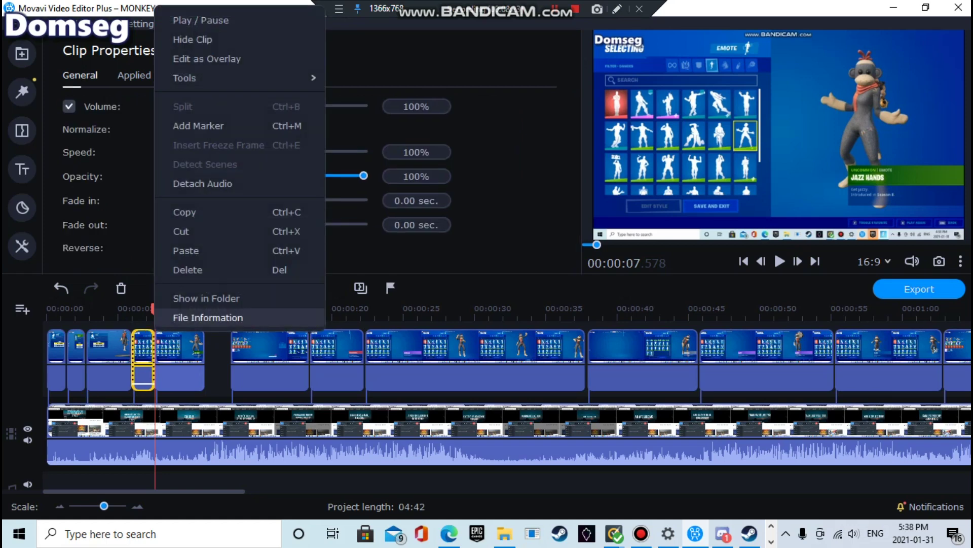
{"action": "left_click", "coordinate": [193, 212]}
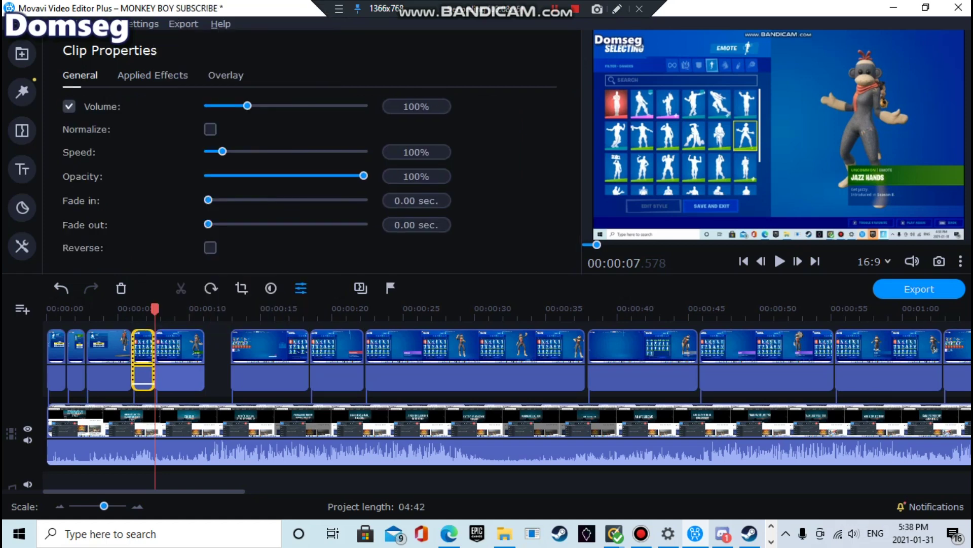
{"action": "scroll", "coordinate": [558, 378], "scroll_direction": "down", "scroll_amount": 1}
{"action": "scroll", "coordinate": [578, 377], "scroll_direction": "up", "scroll_amount": 1}
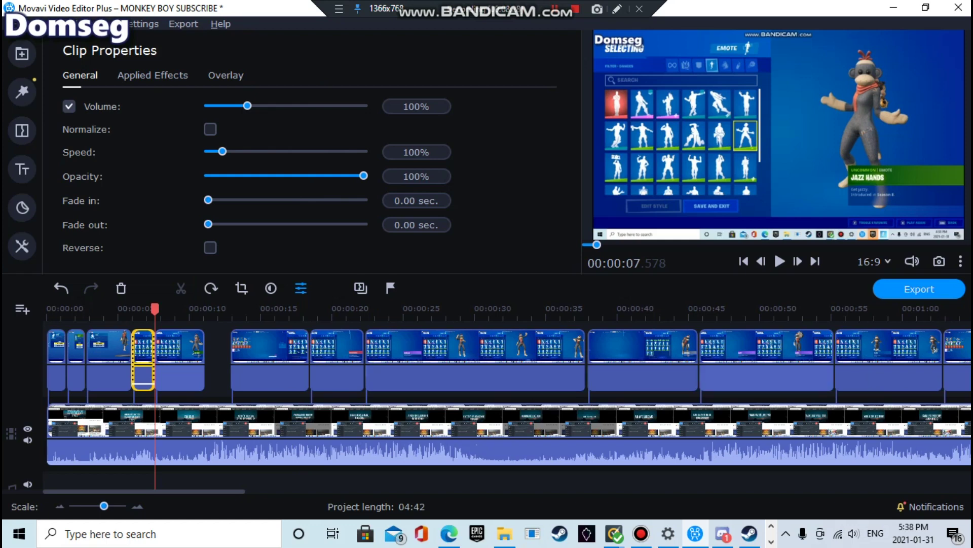
{"action": "scroll", "coordinate": [508, 408], "scroll_direction": "up", "scroll_amount": 3}
{"action": "scroll", "coordinate": [508, 407], "scroll_direction": "down", "scroll_amount": 2}
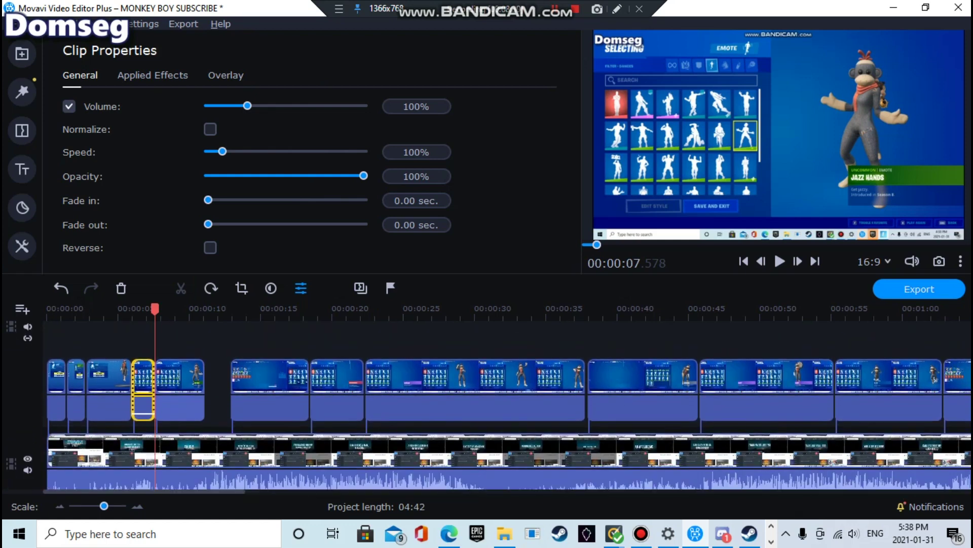
{"action": "right_click", "coordinate": [157, 347]}
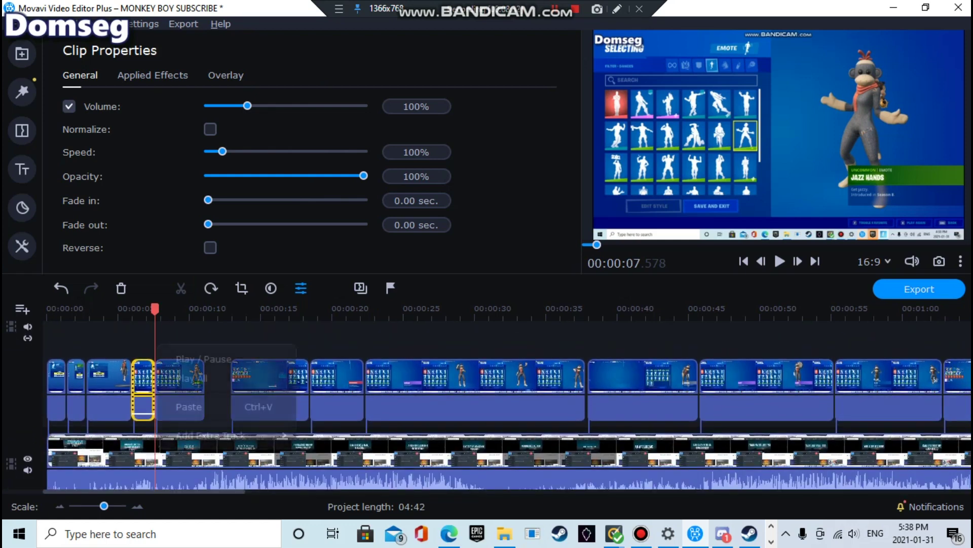
{"action": "left_click", "coordinate": [193, 404]}
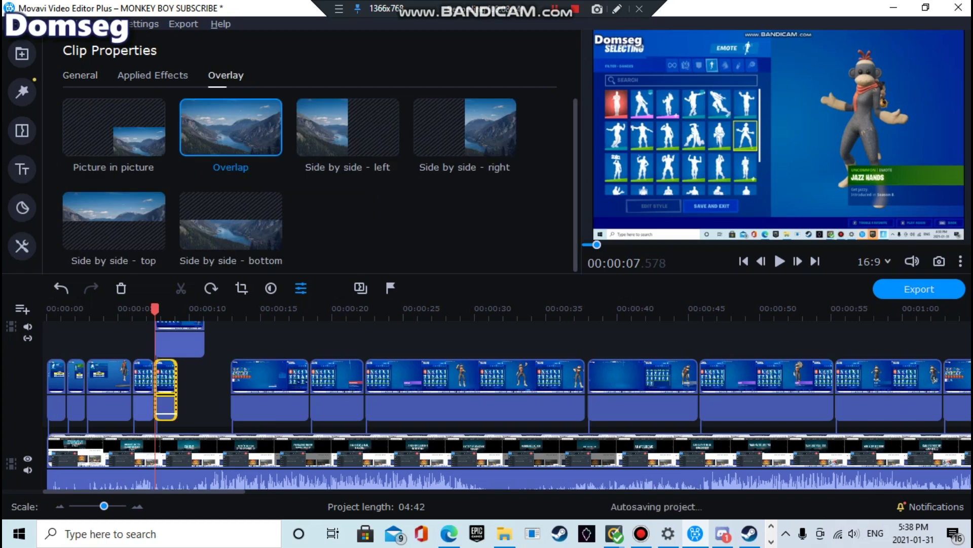
Step: Place the short Jazz Hands duplicate directly after the longer Jazz Hands remainder and play the opening
{"action": "left_click_drag", "start_coordinate": [185, 340], "coordinate": [186, 397]}
{"action": "left_click_drag", "start_coordinate": [167, 340], "coordinate": [218, 393]}
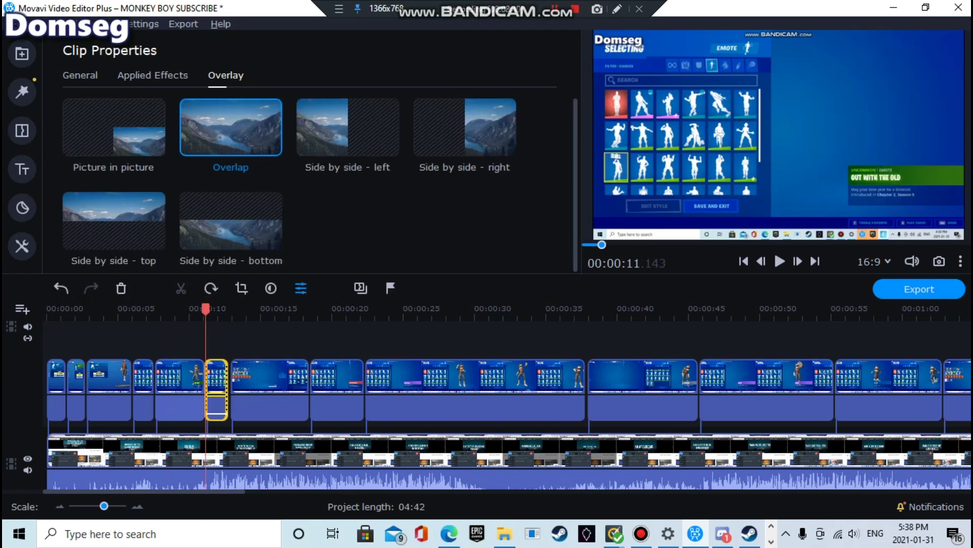
{"action": "left_click", "coordinate": [96, 398]}
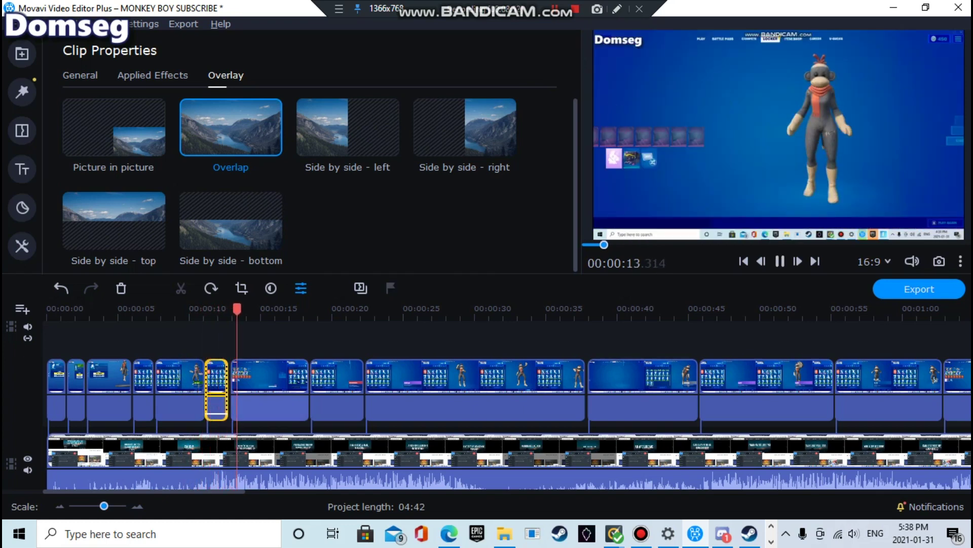
Step: Shorten the longer Jazz Hands remainder slightly, close the short duplicate up against it and replay the section
{"action": "left_click", "coordinate": [192, 381]}
{"action": "mouse_move", "coordinate": [204, 380]}
{"action": "left_mouse_down"}
{"action": "mouse_move", "coordinate": [196, 381]}
{"action": "mouse_move", "coordinate": [220, 377]}
{"action": "mouse_move", "coordinate": [210, 377]}
{"action": "left_mouse_up"}
{"action": "left_click_drag", "start_coordinate": [192, 309], "coordinate": [156, 309]}
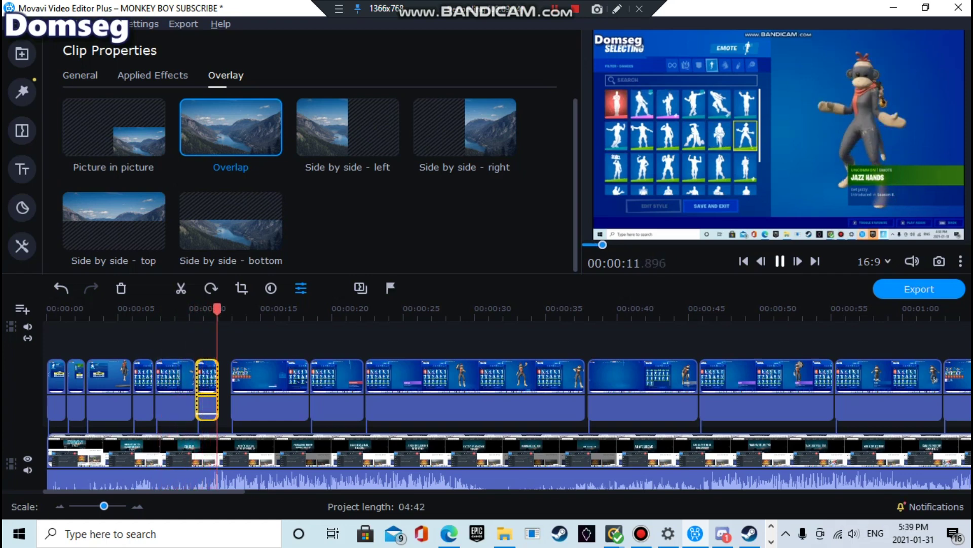
{"action": "key", "text": "space"}
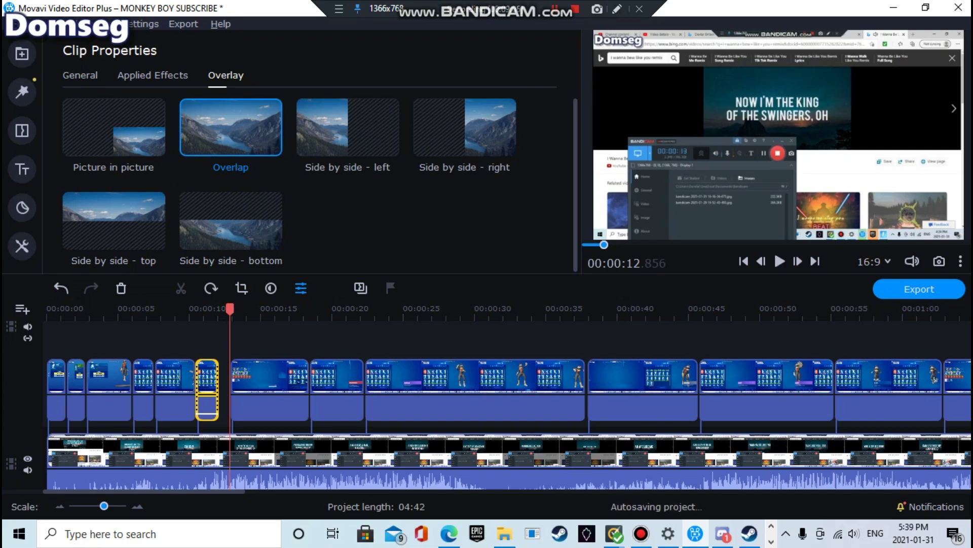
Step: Delete the longer Jazz Hands remainder between the two short Jazz Hands pieces
{"action": "left_click", "coordinate": [167, 385]}
{"action": "right_click", "coordinate": [168, 377]}
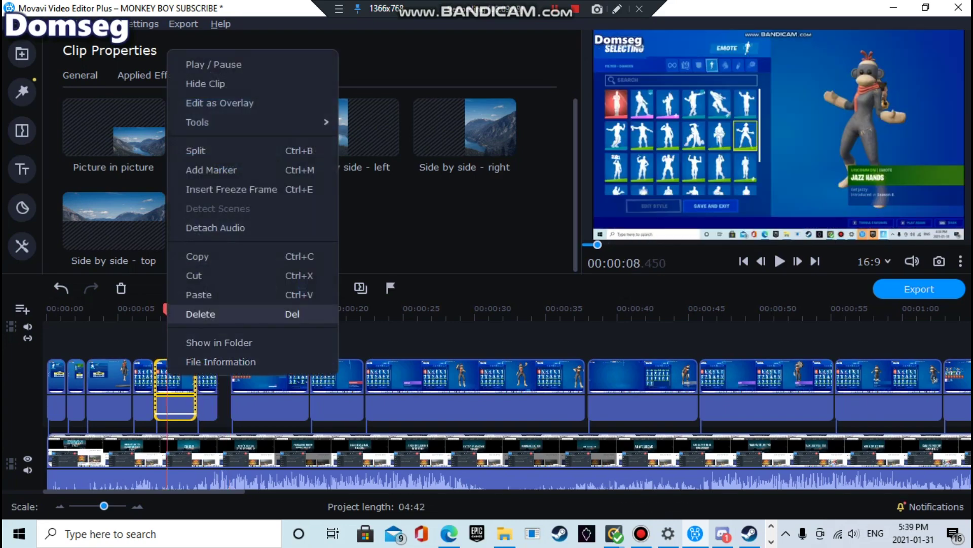
{"action": "left_click", "coordinate": [201, 313]}
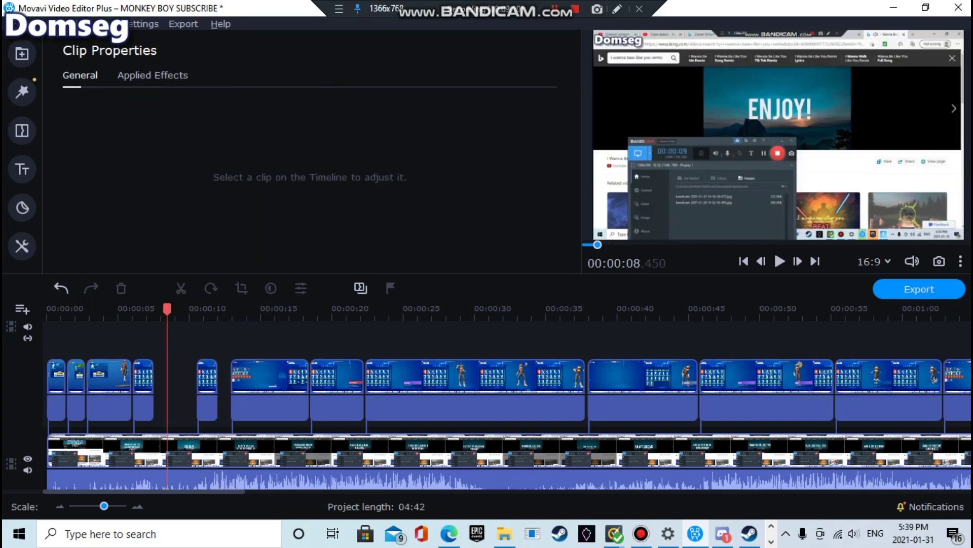
Step: Duplicate the Leapin' piece into the gap between the two short Jazz Hands pieces and play the opening
{"action": "left_click", "coordinate": [105, 384]}
{"action": "right_click", "coordinate": [122, 380]}
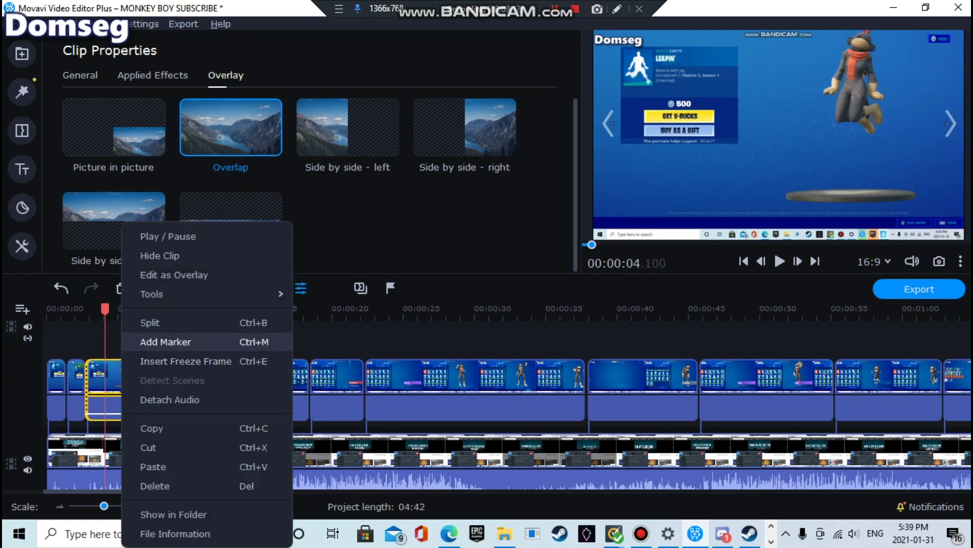
{"action": "left_click", "coordinate": [152, 429]}
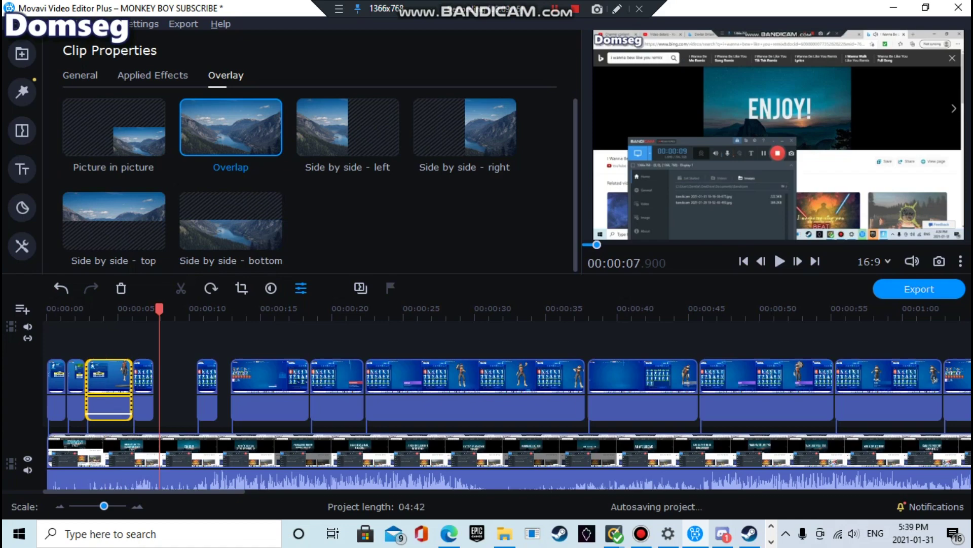
{"action": "right_click", "coordinate": [160, 329]}
{"action": "left_click", "coordinate": [184, 388]}
{"action": "left_click_drag", "start_coordinate": [188, 382], "coordinate": [184, 383]}
{"action": "left_click_drag", "start_coordinate": [207, 344], "coordinate": [212, 358]}
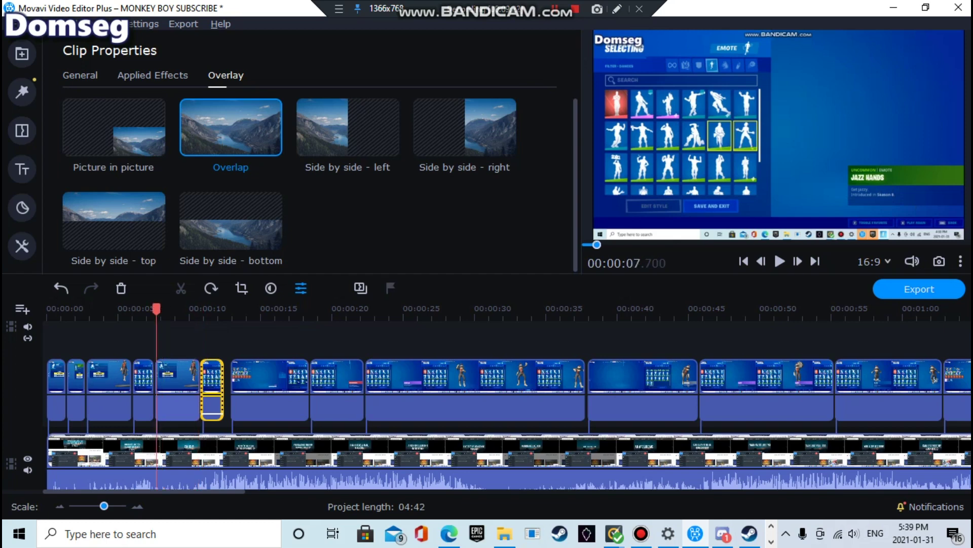
{"action": "left_click_drag", "start_coordinate": [156, 309], "coordinate": [108, 309]}
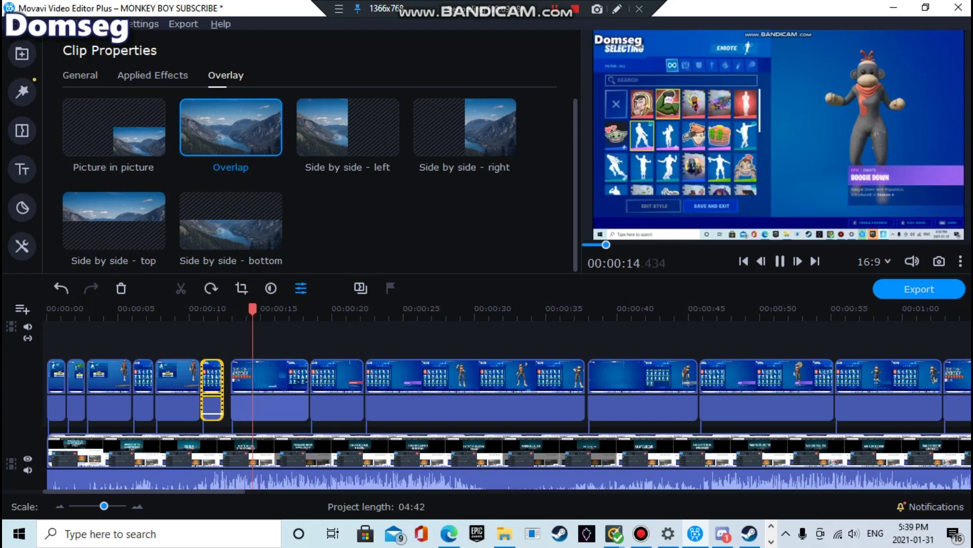
Step: Shorten both Leapin' pieces, ending the first at about 5.4 seconds and the duplicate at about 10.3 seconds against the last Jazz Hands piece
{"action": "left_click", "coordinate": [188, 377]}
{"action": "mouse_move", "coordinate": [199, 378]}
{"action": "left_mouse_down"}
{"action": "mouse_move", "coordinate": [179, 377]}
{"action": "mouse_move", "coordinate": [212, 378]}
{"action": "mouse_move", "coordinate": [204, 377]}
{"action": "left_mouse_up"}
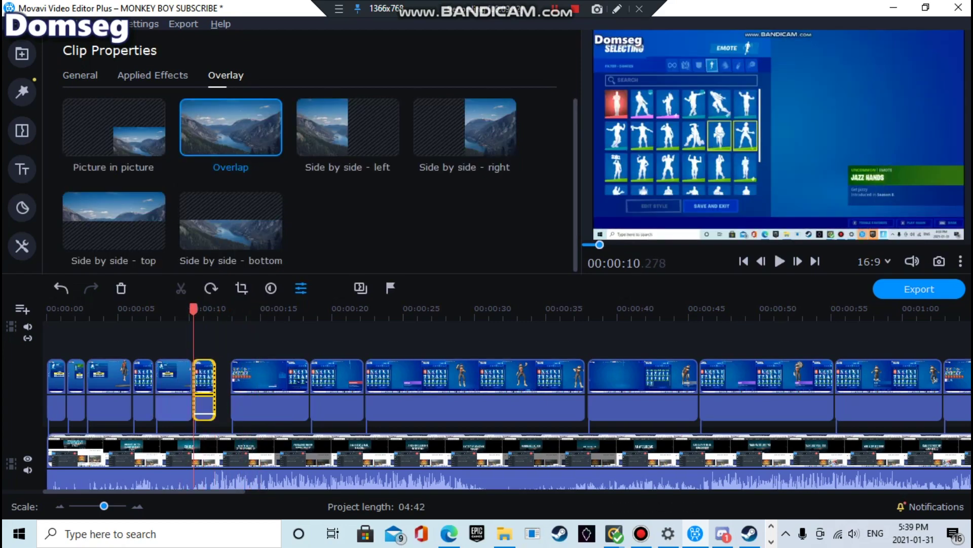
{"action": "left_click", "coordinate": [118, 378]}
{"action": "left_click_drag", "start_coordinate": [131, 378], "coordinate": [123, 378]}
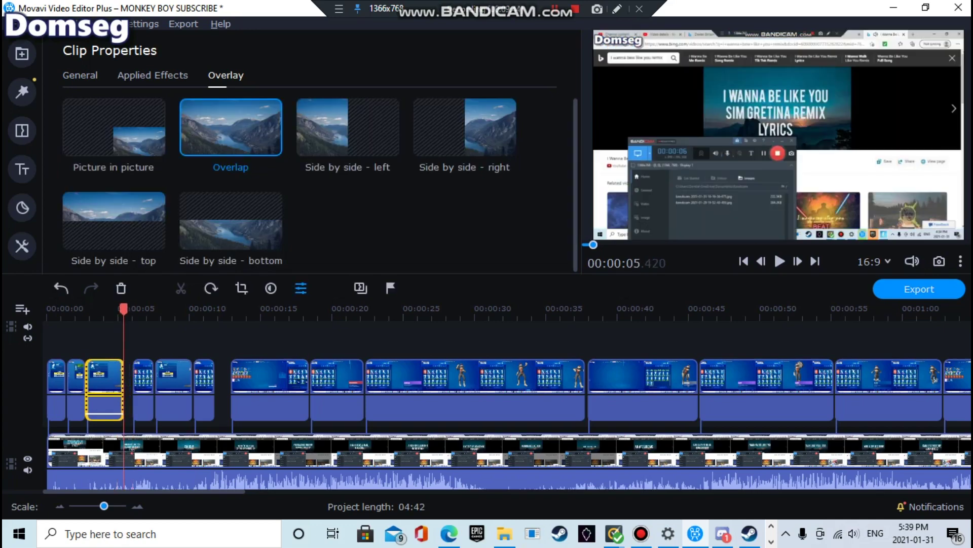
Step: Close the gap after the first Leapin' piece by moving the following Jazz Hands, Leapin' and Jazz Hands pieces earlier, and replay the opening
{"action": "left_click", "coordinate": [146, 378]}
{"action": "left_click", "coordinate": [171, 378]}
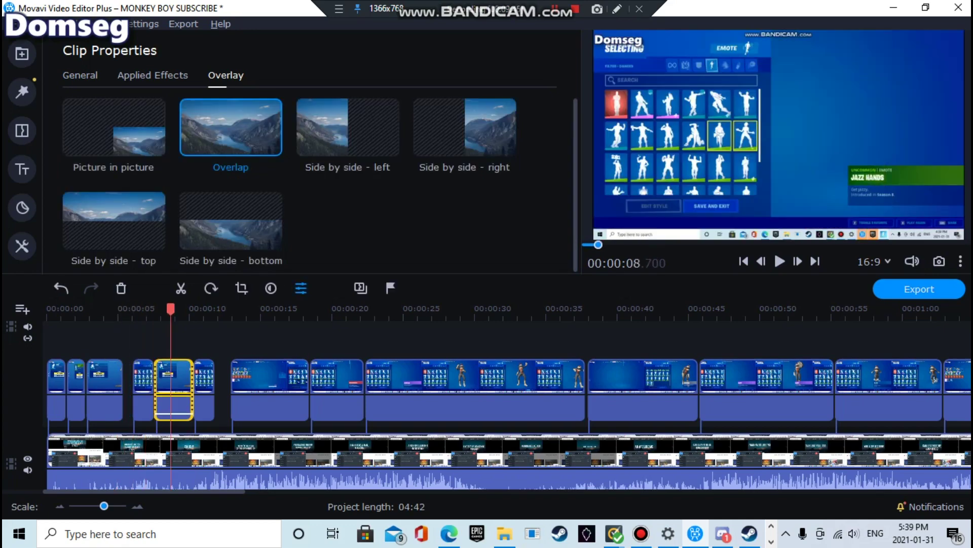
{"action": "left_click_drag", "start_coordinate": [171, 345], "coordinate": [170, 378]}
{"action": "left_click", "coordinate": [178, 377]}
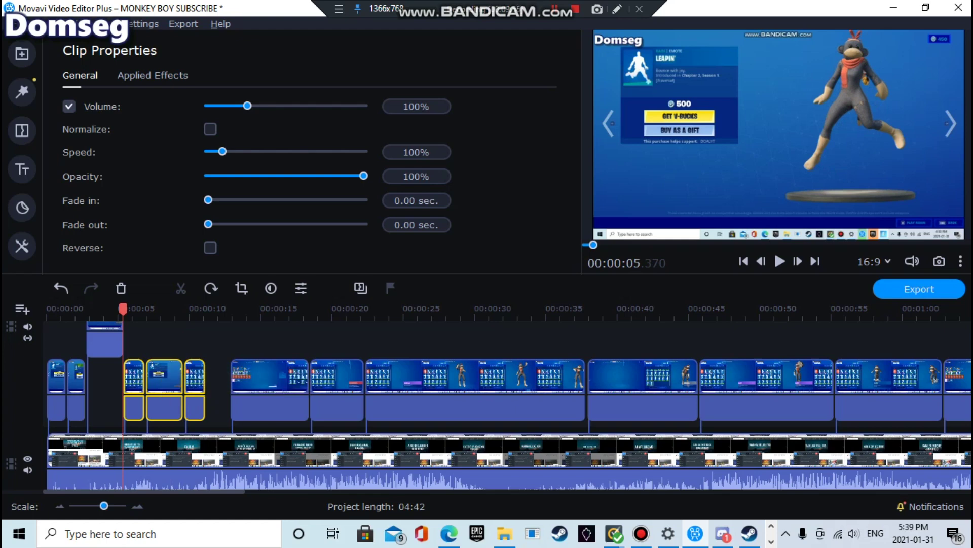
{"action": "left_click_drag", "start_coordinate": [158, 378], "coordinate": [172, 378]}
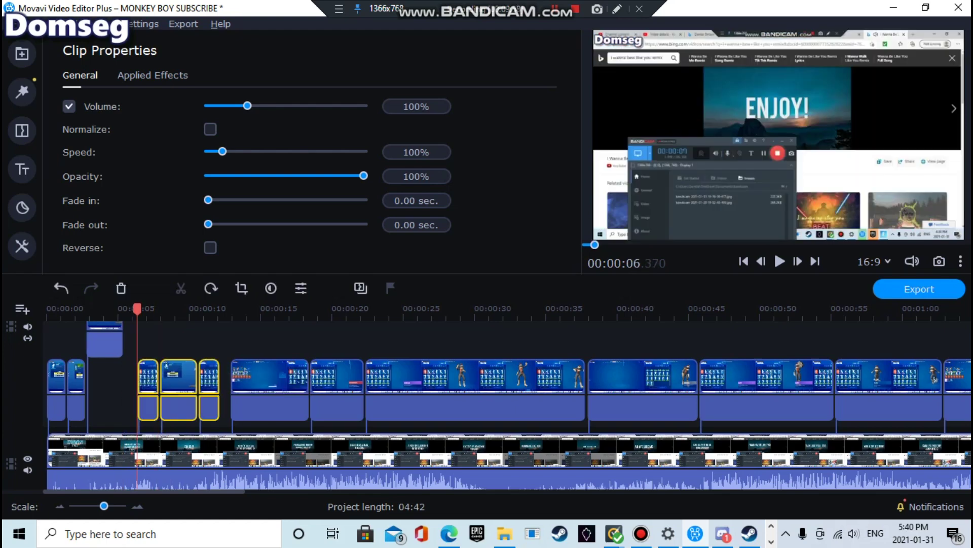
{"action": "left_click", "coordinate": [114, 343]}
{"action": "key", "text": "ctrl+z"}
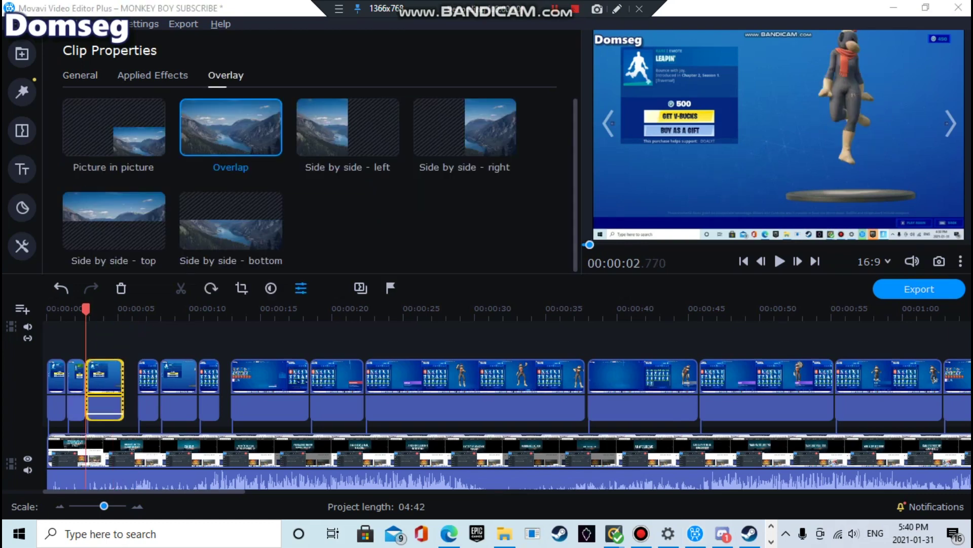
{"action": "left_click_drag", "start_coordinate": [147, 378], "coordinate": [132, 378]}
{"action": "left_click_drag", "start_coordinate": [173, 377], "coordinate": [195, 378]}
{"action": "left_click", "coordinate": [89, 310]}
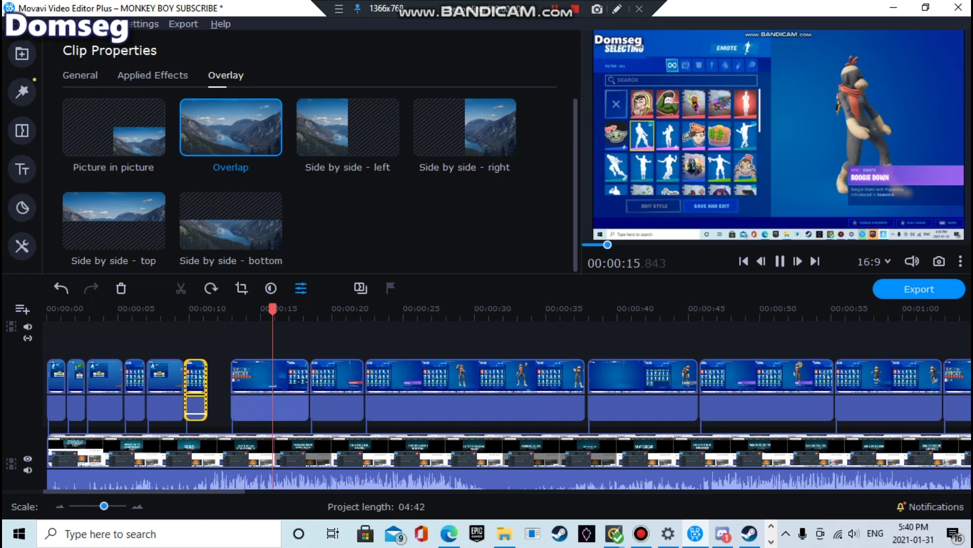
Step: Shorten the Boogie Down piece, place it directly after the last short Jazz Hands piece and play it against the song
{"action": "left_click", "coordinate": [246, 378]}
{"action": "mouse_move", "coordinate": [232, 378]}
{"action": "left_mouse_down"}
{"action": "mouse_move", "coordinate": [250, 390]}
{"action": "mouse_move", "coordinate": [224, 382]}
{"action": "left_mouse_up"}
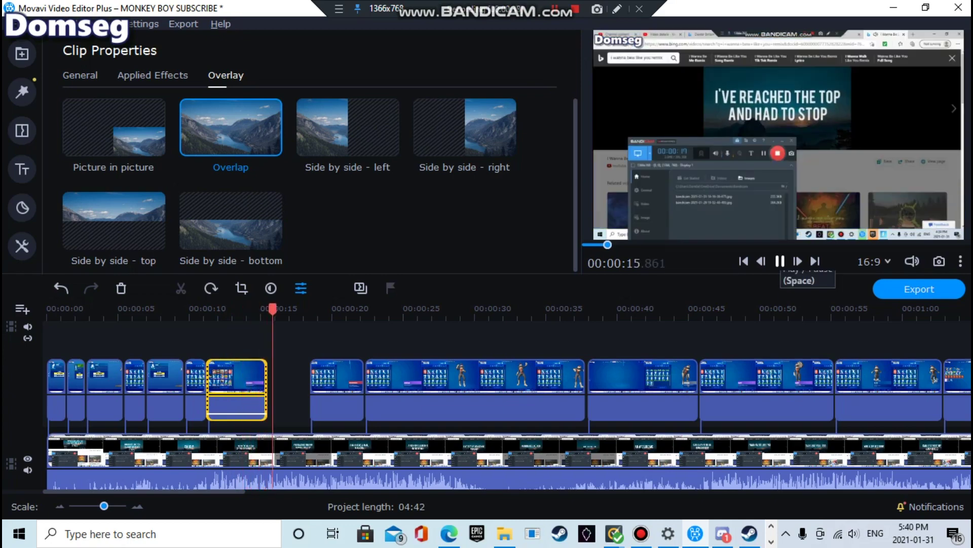
{"action": "left_click", "coordinate": [203, 309]}
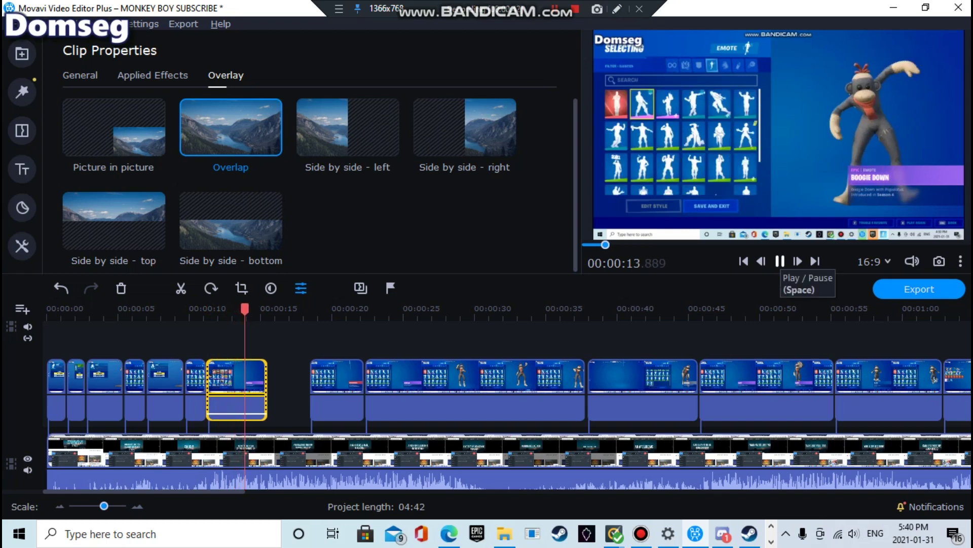
{"action": "left_click", "coordinate": [780, 261]}
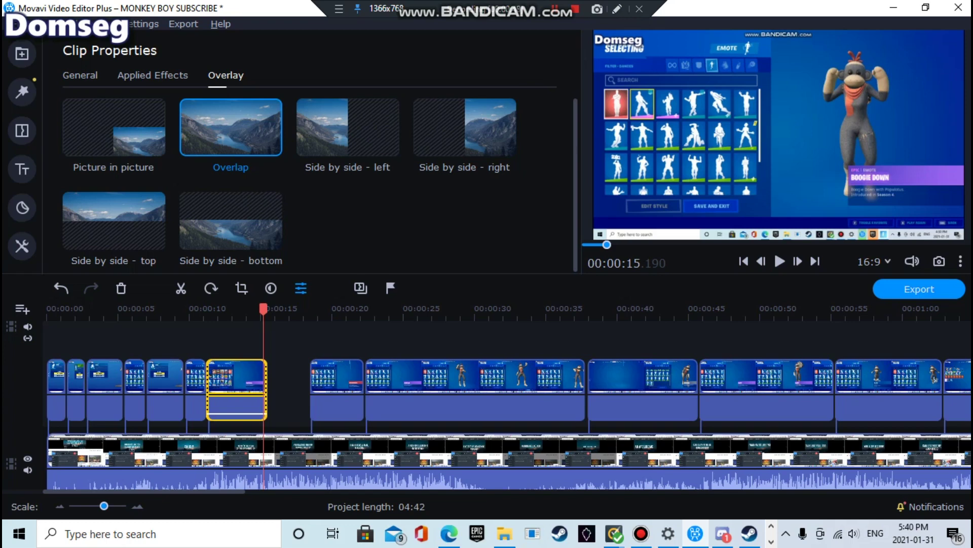
Step: Trim the end of the Boogie Down piece to about 15.2 seconds and split it at 12.25 seconds
{"action": "left_click_drag", "start_coordinate": [266, 381], "coordinate": [262, 382]}
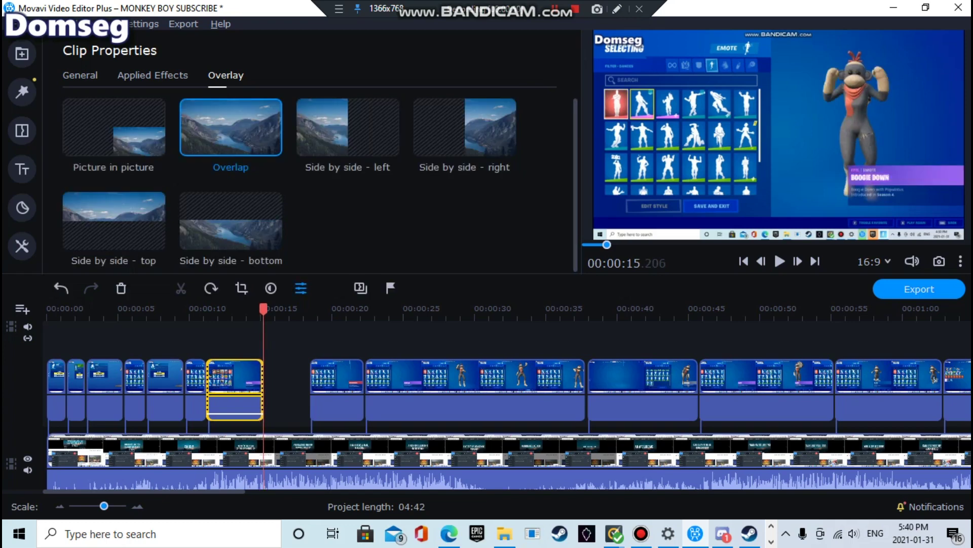
{"action": "left_click_drag", "start_coordinate": [264, 309], "coordinate": [233, 308]}
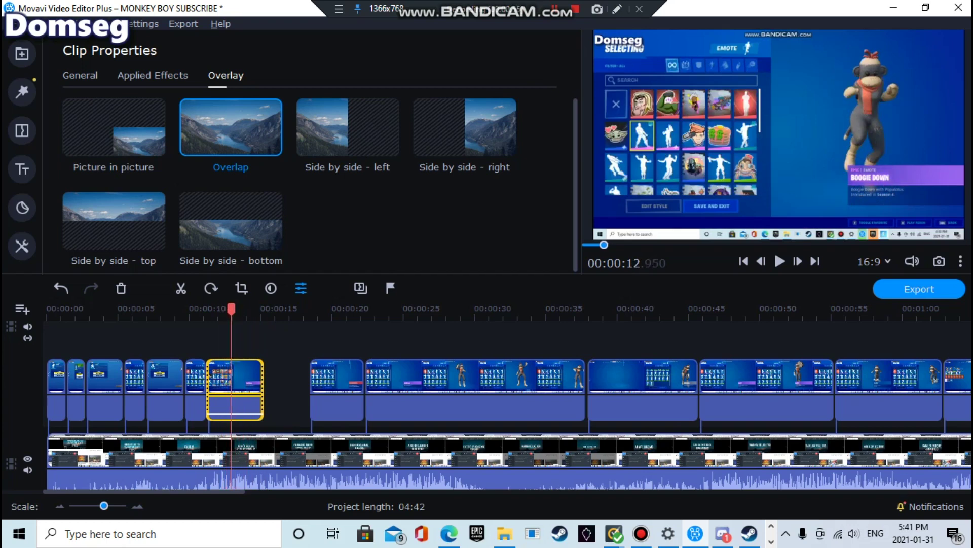
{"action": "left_click_drag", "start_coordinate": [231, 309], "coordinate": [221, 308]}
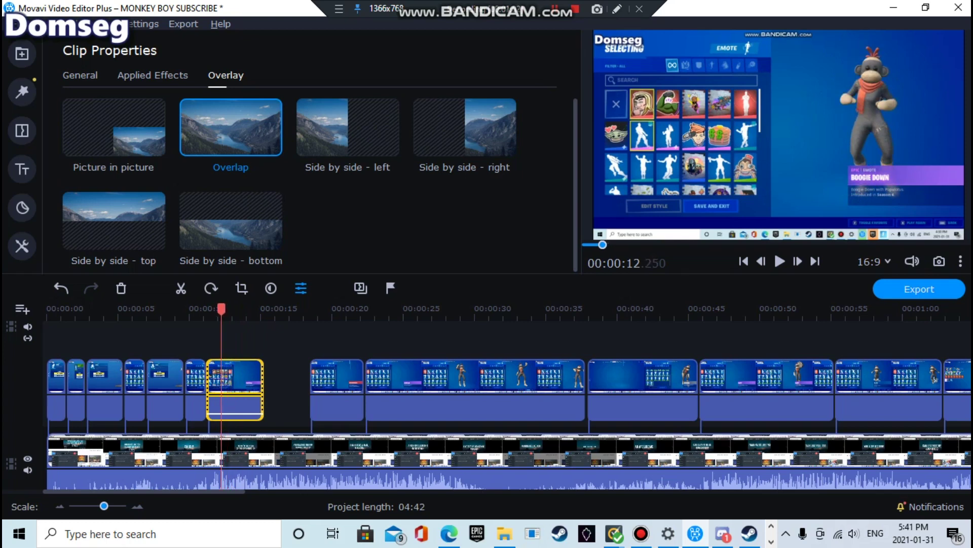
{"action": "right_click", "coordinate": [233, 363]}
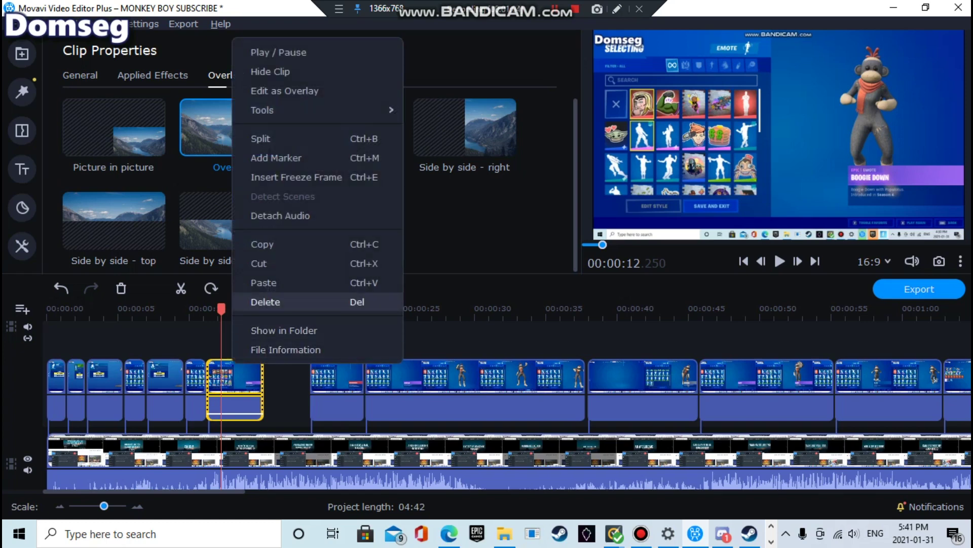
{"action": "left_click", "coordinate": [264, 138]}
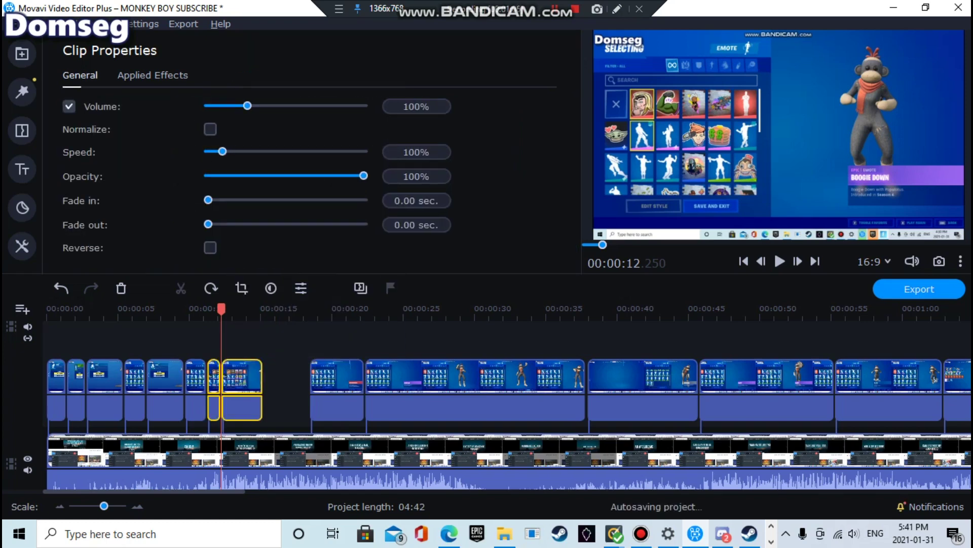
Step: Duplicate the longer Boogie Down piece after the 12.25-second split and place the copy directly after it
{"action": "left_click", "coordinate": [247, 364]}
{"action": "right_click", "coordinate": [246, 364]}
{"action": "mouse_move", "coordinate": [278, 110]}
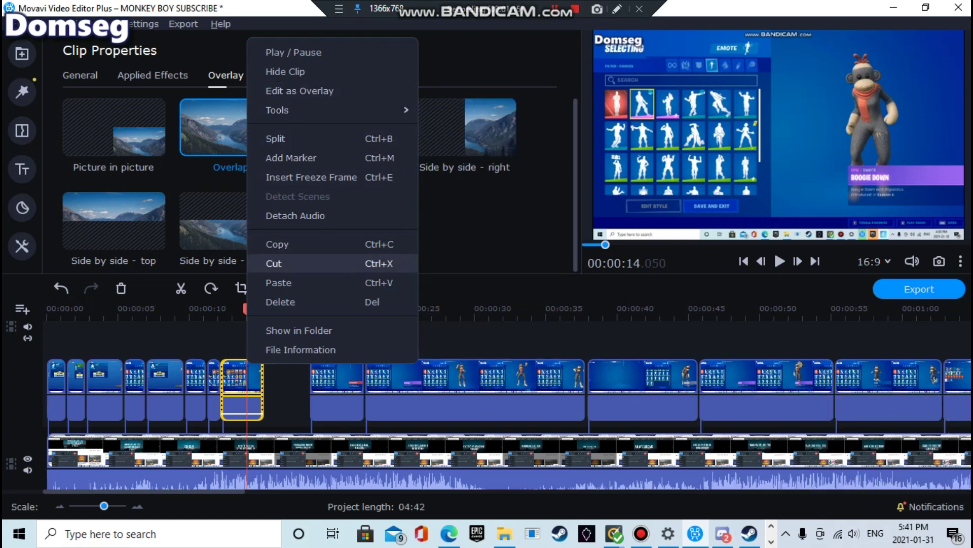
{"action": "left_click", "coordinate": [277, 244]}
{"action": "left_click", "coordinate": [287, 378]}
{"action": "right_click", "coordinate": [269, 346]}
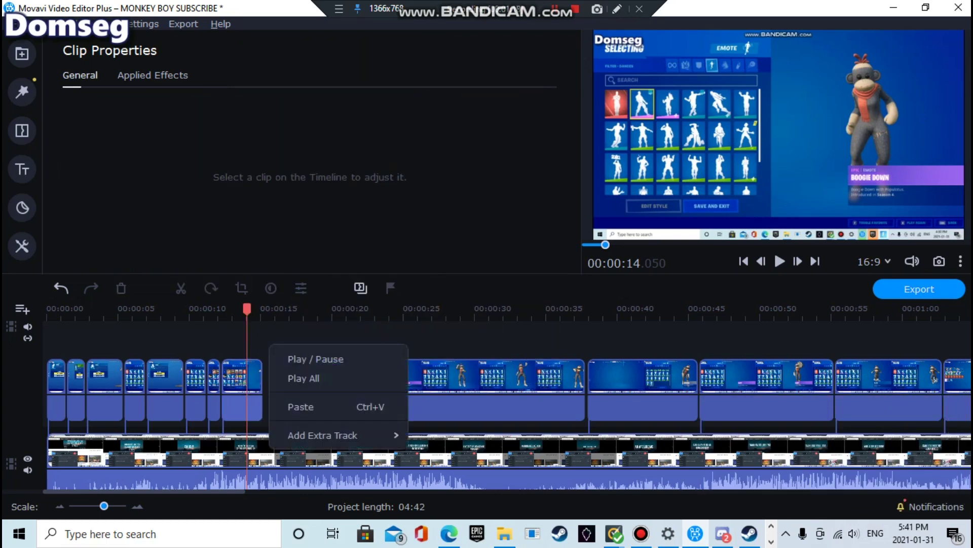
{"action": "left_click", "coordinate": [289, 406]}
{"action": "left_click_drag", "start_coordinate": [273, 388], "coordinate": [246, 388]}
{"action": "left_click_drag", "start_coordinate": [222, 308], "coordinate": [295, 308]}
{"action": "left_click_drag", "start_coordinate": [242, 345], "coordinate": [285, 391]}
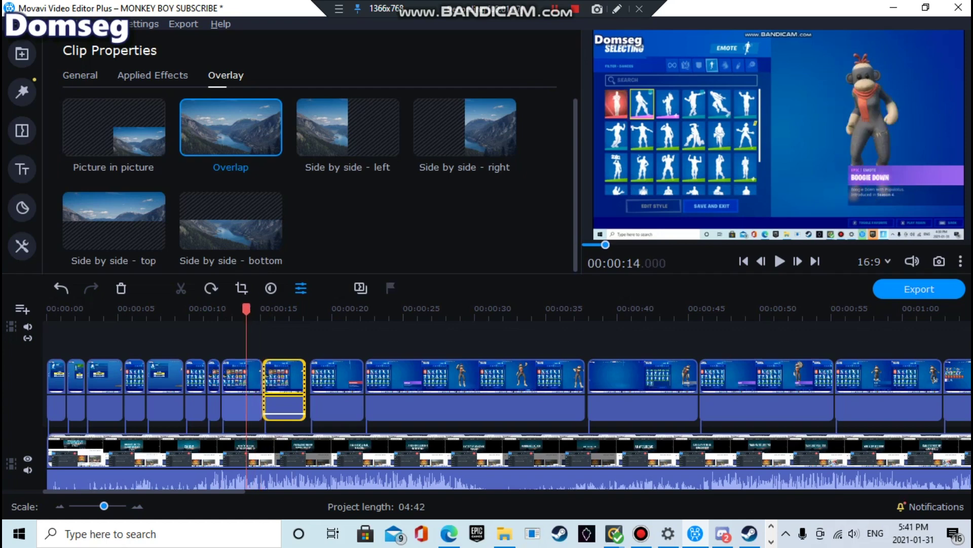
Step: Play both Boogie Down pieces from about 12 seconds and close the gap before the Wakandan Salute piece
{"action": "left_click", "coordinate": [219, 309]}
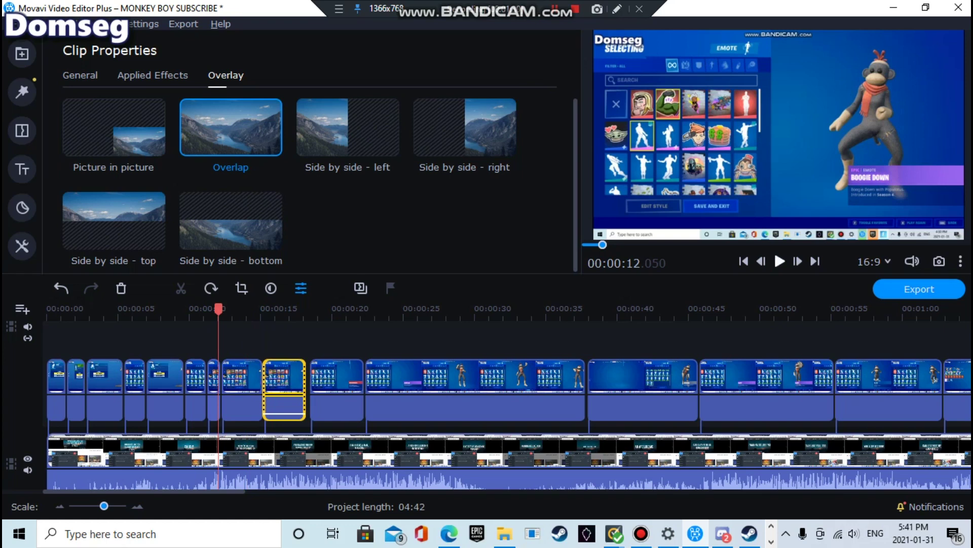
{"action": "left_click", "coordinate": [242, 342]}
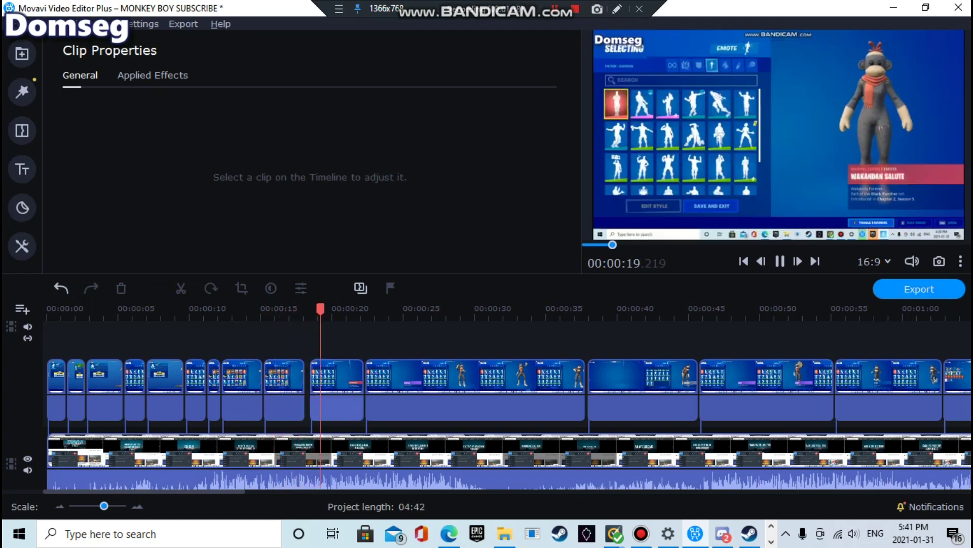
{"action": "left_click_drag", "start_coordinate": [337, 389], "coordinate": [333, 389]}
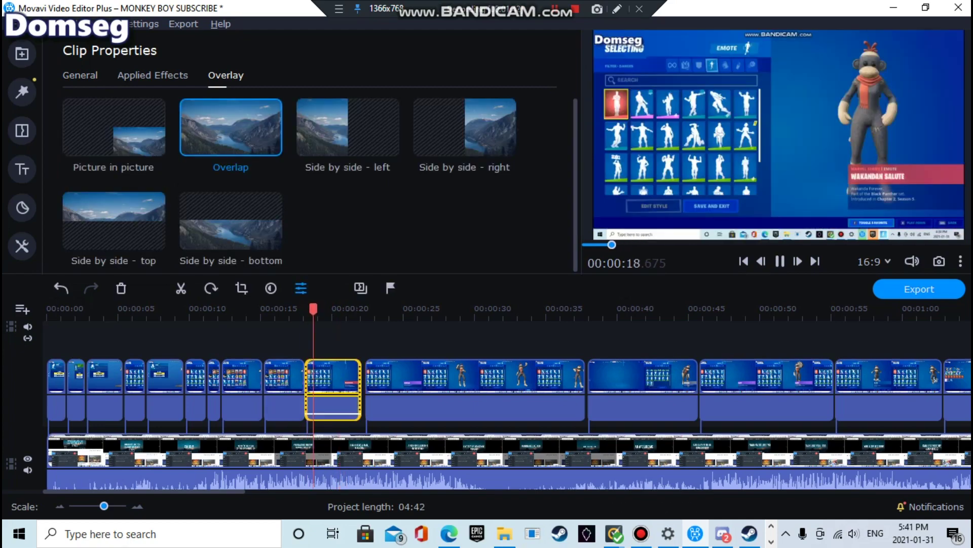
Step: Lengthen the Boogie Down duplicate to about 18.9 seconds, return the preceding piece to the emote track and replay from about 12.4 seconds
{"action": "left_click", "coordinate": [272, 400]}
{"action": "left_click_drag", "start_coordinate": [264, 389], "coordinate": [327, 388]}
{"action": "left_click_drag", "start_coordinate": [328, 389], "coordinate": [339, 390]}
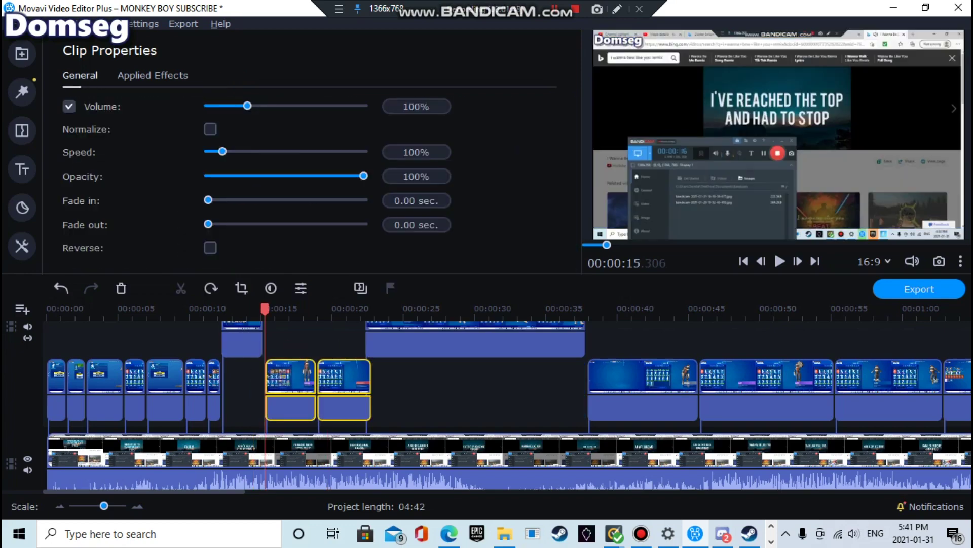
{"action": "left_click_drag", "start_coordinate": [251, 344], "coordinate": [251, 405]}
{"action": "left_click", "coordinate": [275, 390]}
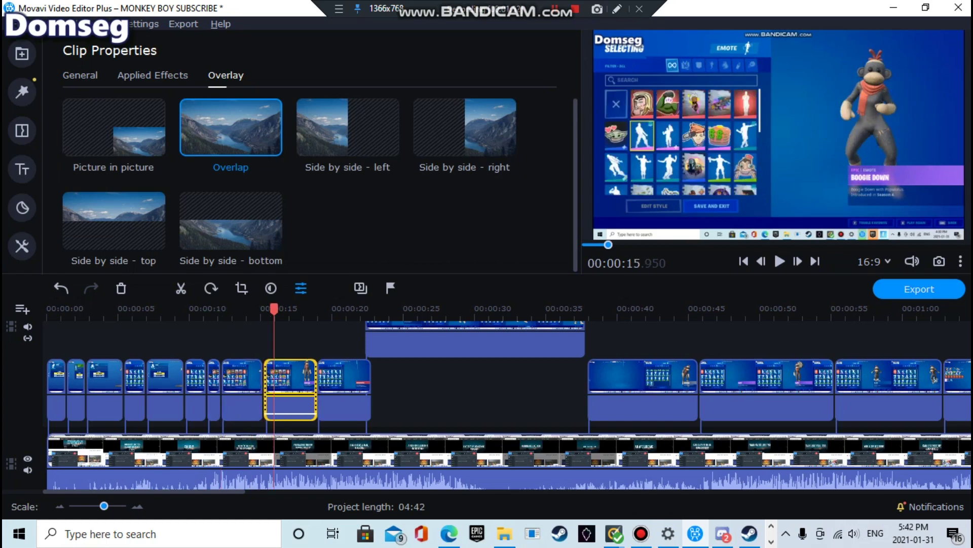
{"action": "left_click_drag", "start_coordinate": [223, 389], "coordinate": [224, 389]}
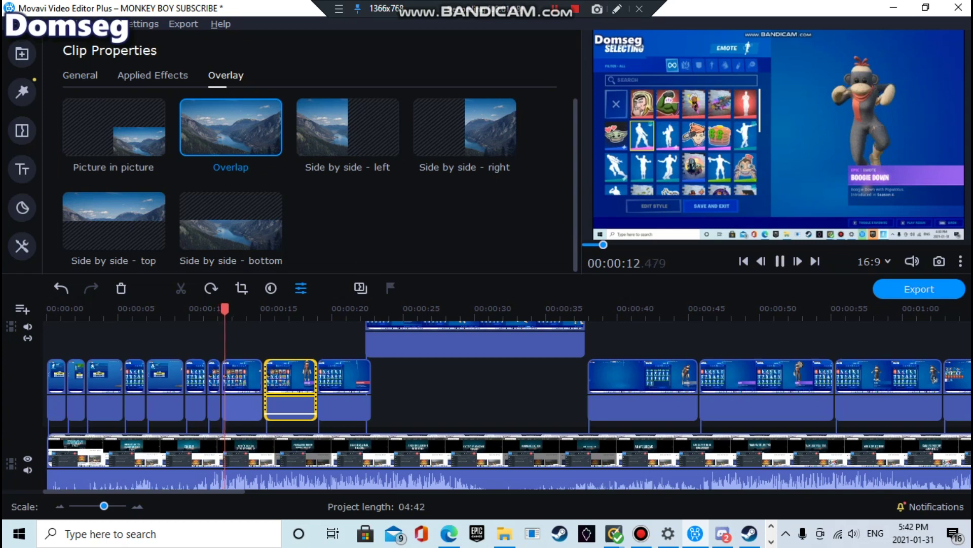
{"action": "key", "text": "Escape"}
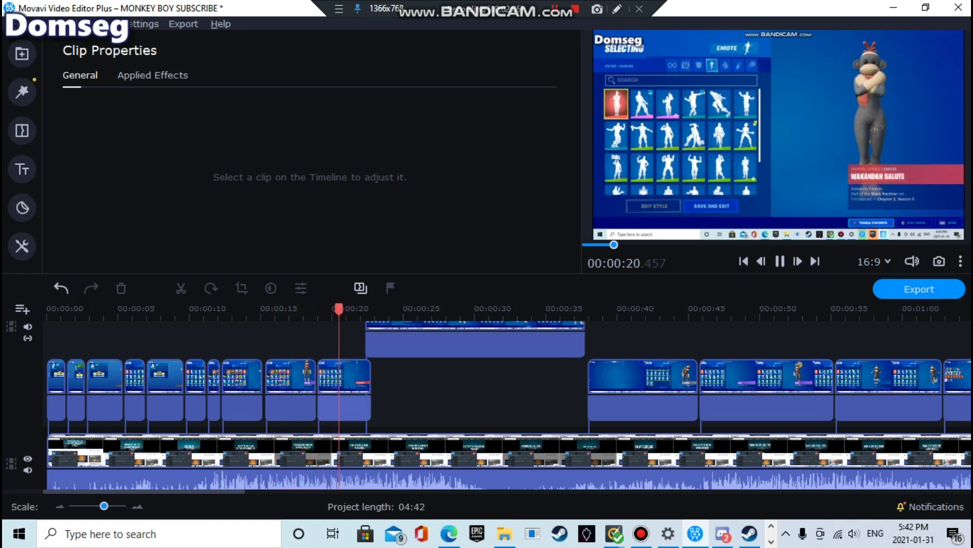
Step: Place the Wakandan Salute piece directly after the Boogie Down duplicate and shorten its end to about 21.4 seconds, replaying from 5.1 seconds
{"action": "left_click", "coordinate": [278, 400]}
{"action": "left_click_drag", "start_coordinate": [290, 378], "coordinate": [337, 380]}
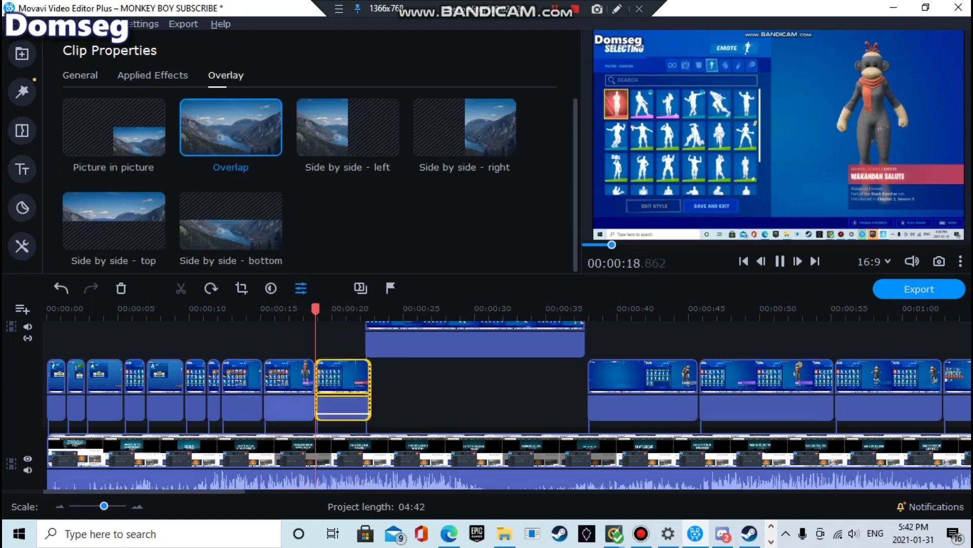
{"action": "left_click_drag", "start_coordinate": [317, 380], "coordinate": [339, 379]}
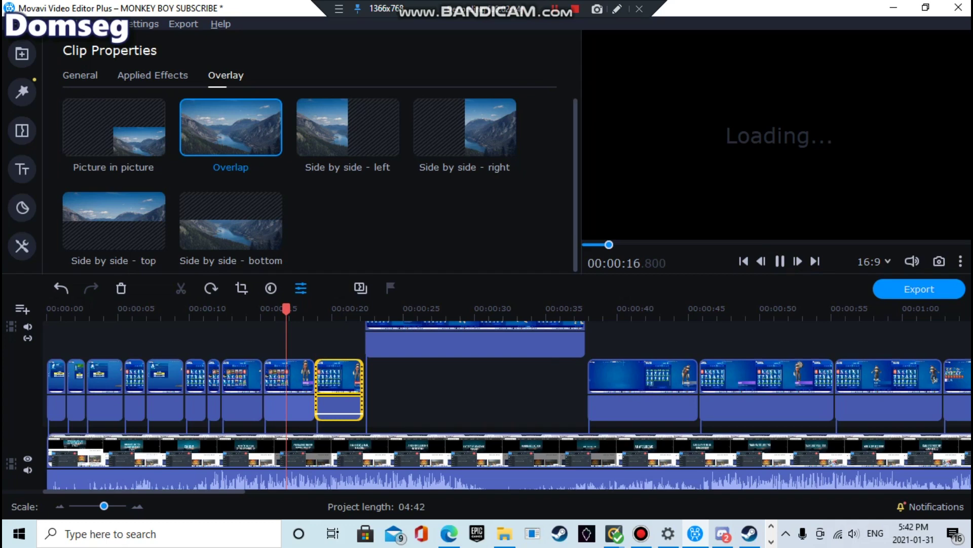
{"action": "left_click_drag", "start_coordinate": [283, 309], "coordinate": [119, 308]}
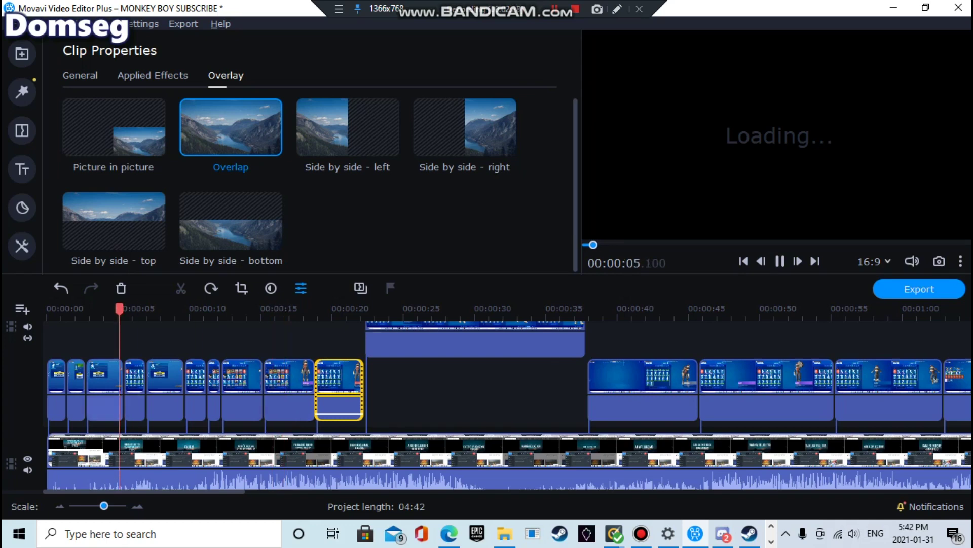
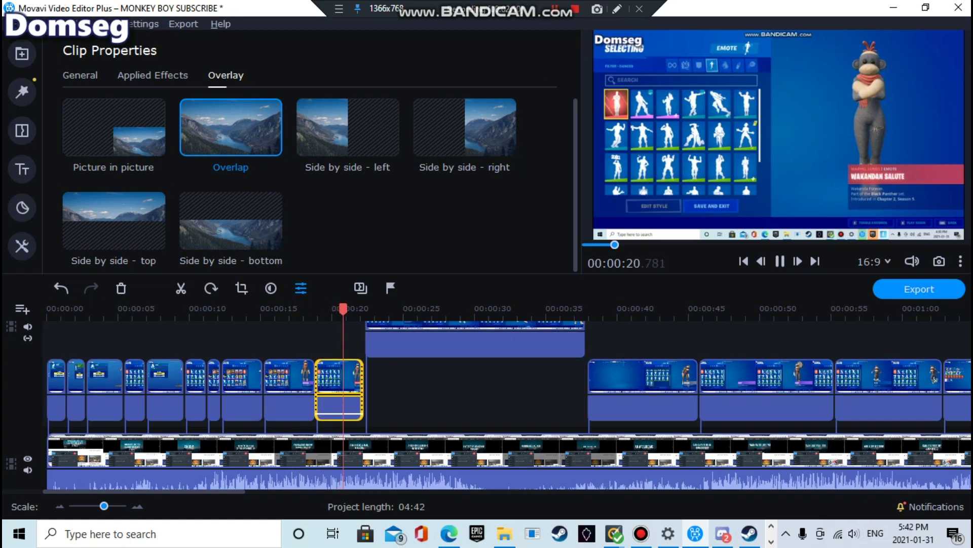
{"action": "left_click_drag", "start_coordinate": [363, 386], "coordinate": [351, 385]}
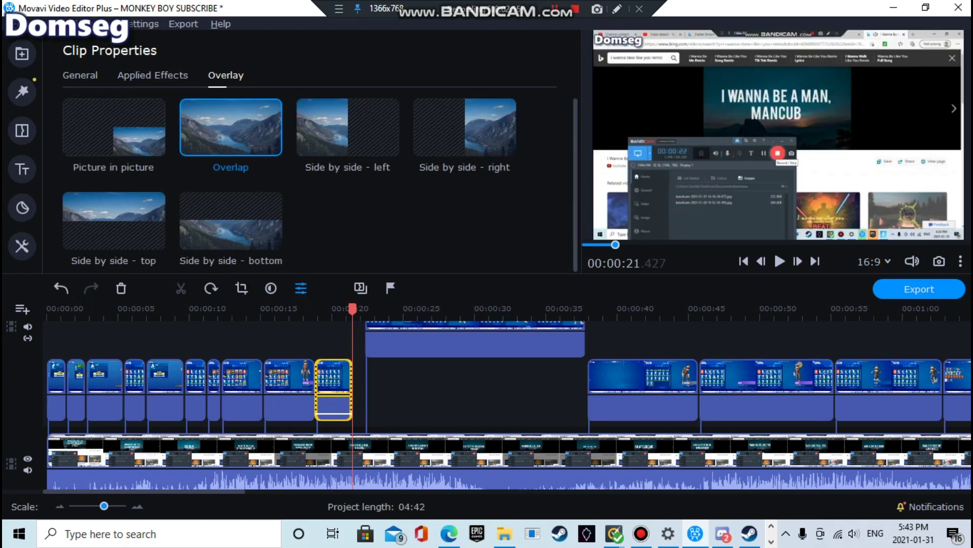
Step: Fine-tune the end of the Wakandan Salute piece to about 20.7 seconds, replaying it against the song between trims
{"action": "left_click", "coordinate": [315, 407]}
{"action": "left_click_drag", "start_coordinate": [327, 407], "coordinate": [337, 406]}
{"action": "left_click", "coordinate": [347, 406]}
{"action": "left_click", "coordinate": [299, 407]}
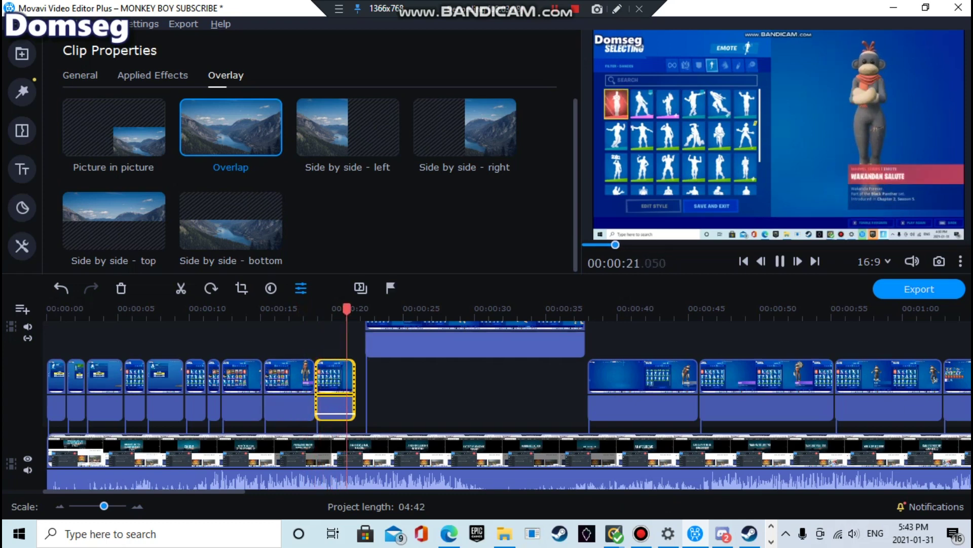
{"action": "left_click_drag", "start_coordinate": [355, 386], "coordinate": [348, 387]}
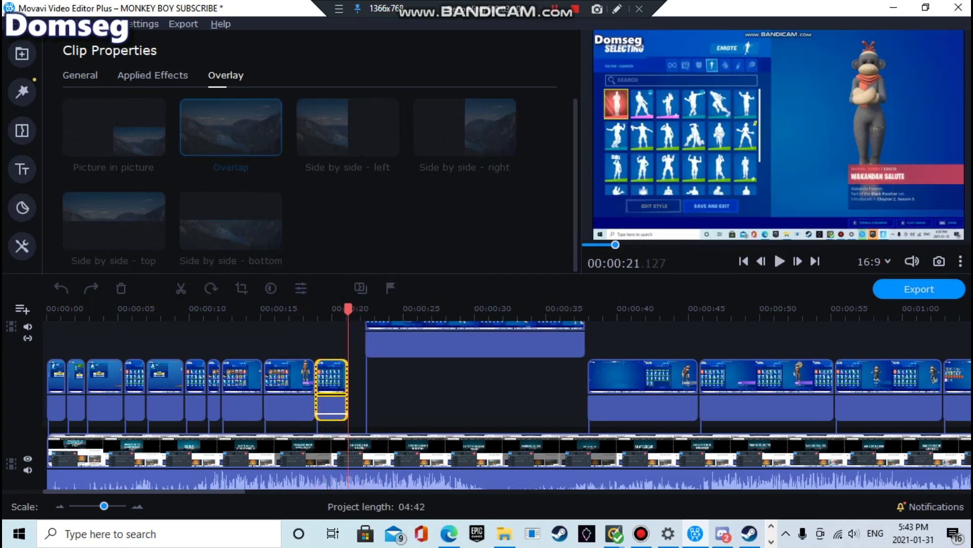
{"action": "left_click_drag", "start_coordinate": [351, 386], "coordinate": [346, 387]}
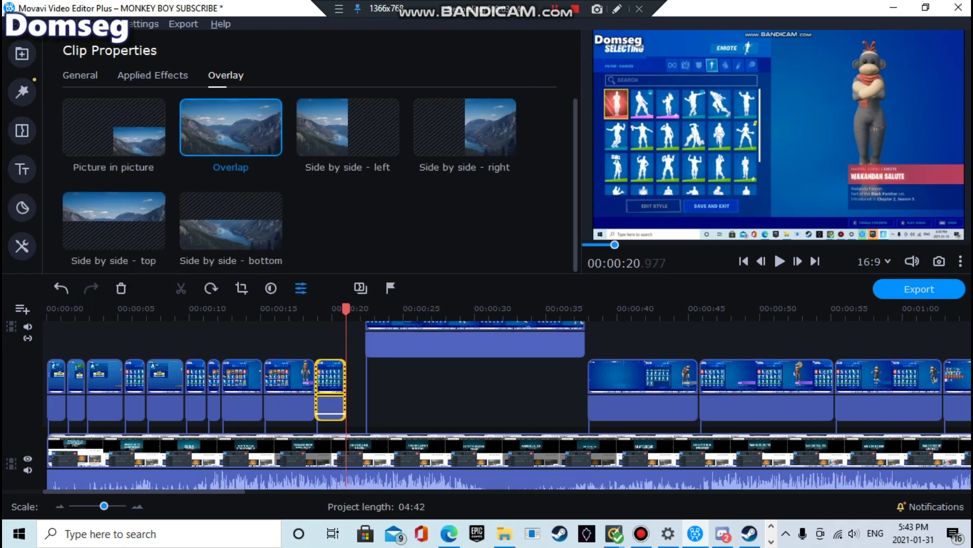
{"action": "left_click", "coordinate": [302, 405]}
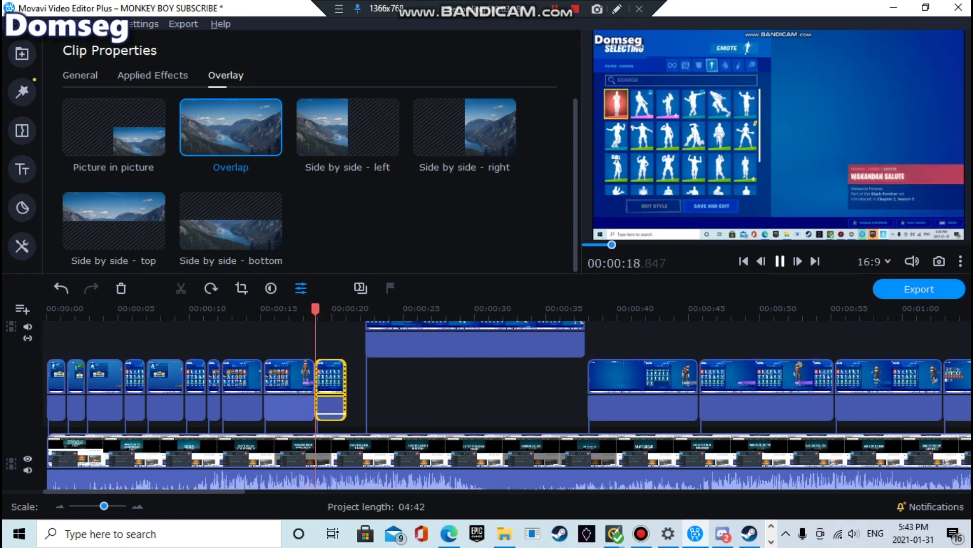
{"action": "left_click", "coordinate": [780, 261]}
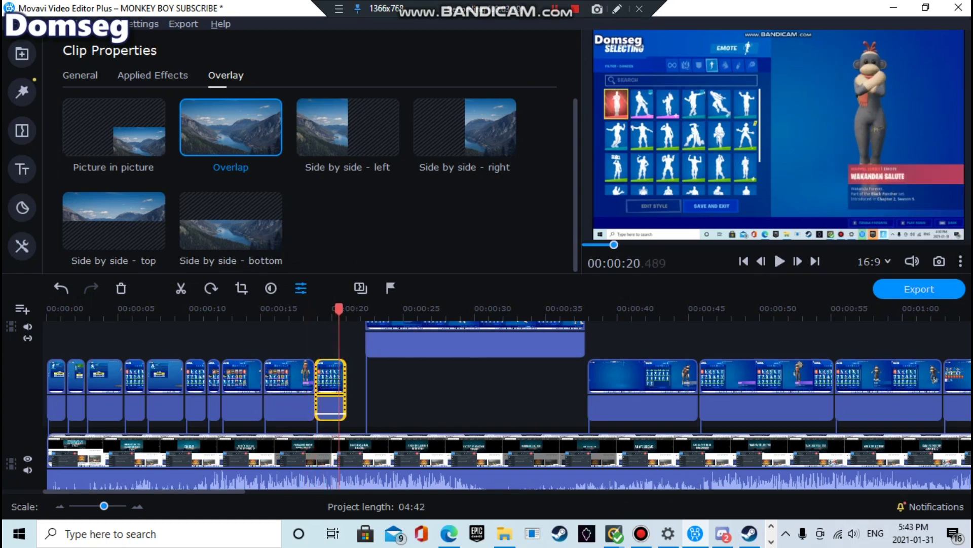
{"action": "left_click_drag", "start_coordinate": [346, 388], "coordinate": [342, 388]}
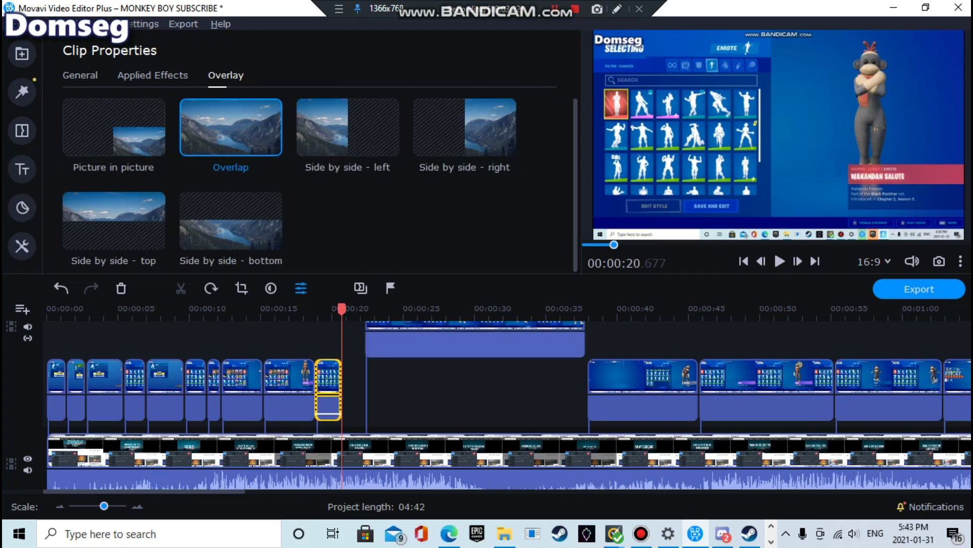
Step: Split the long dance piece on the upper track at 28.65 seconds and move both parts directly after the Wakandan Salute piece
{"action": "scroll", "coordinate": [342, 388], "scroll_direction": "up", "scroll_amount": 2}
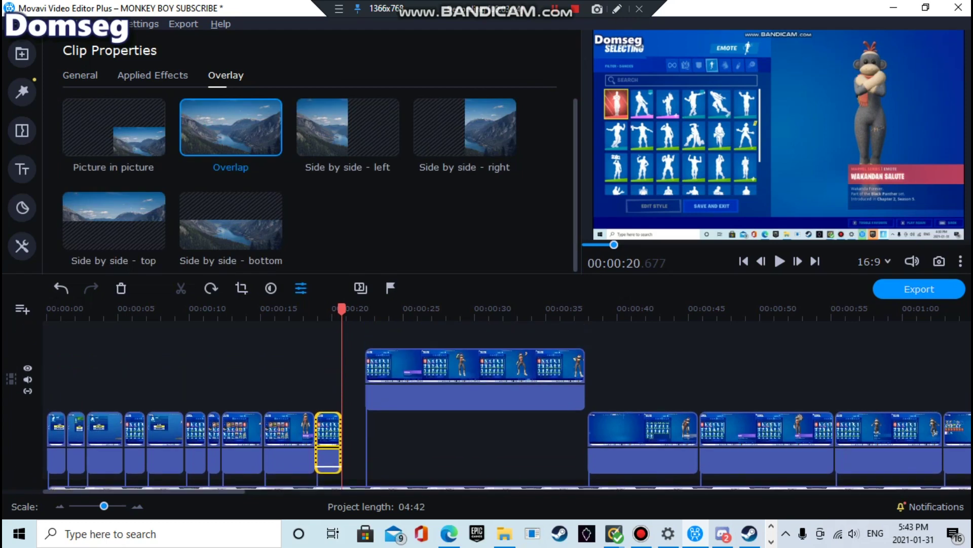
{"action": "left_click", "coordinate": [374, 382]}
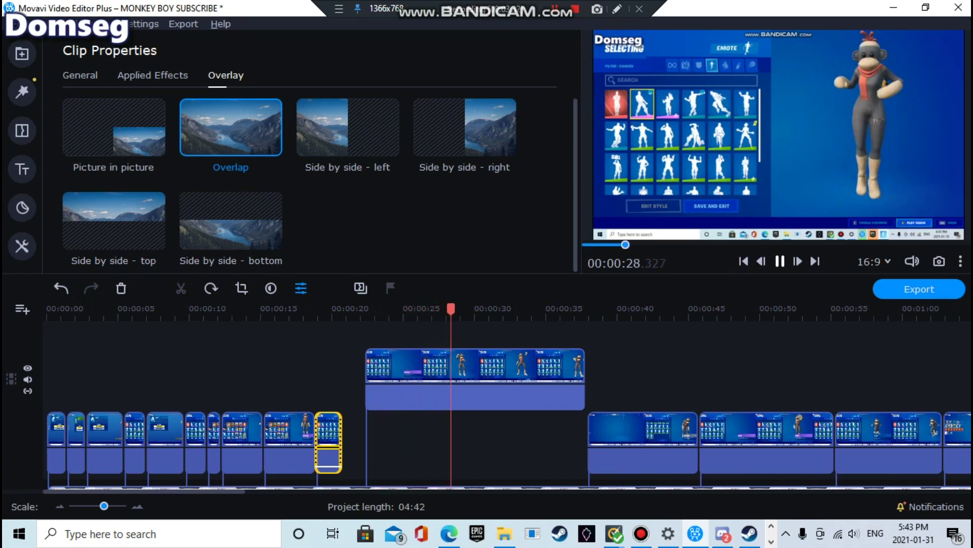
{"action": "key", "text": "space"}
{"action": "right_click", "coordinate": [470, 451]}
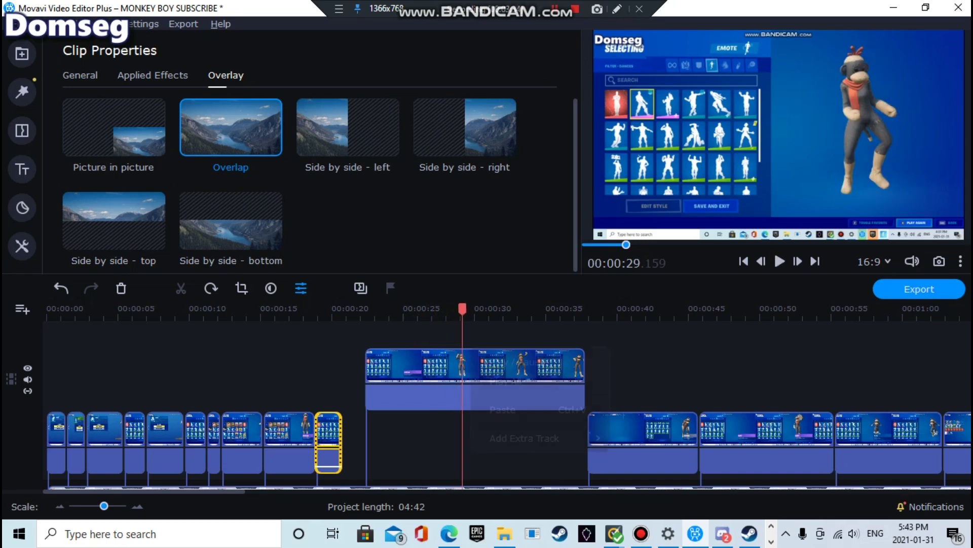
{"action": "left_click", "coordinate": [452, 391]}
{"action": "right_click", "coordinate": [459, 360]}
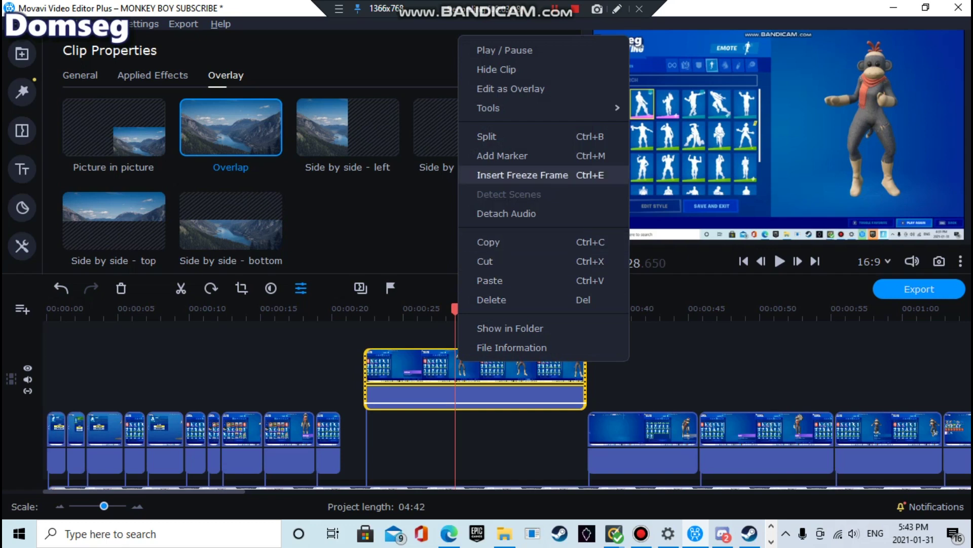
{"action": "left_click", "coordinate": [489, 136]}
{"action": "left_click_drag", "start_coordinate": [392, 387], "coordinate": [341, 447]}
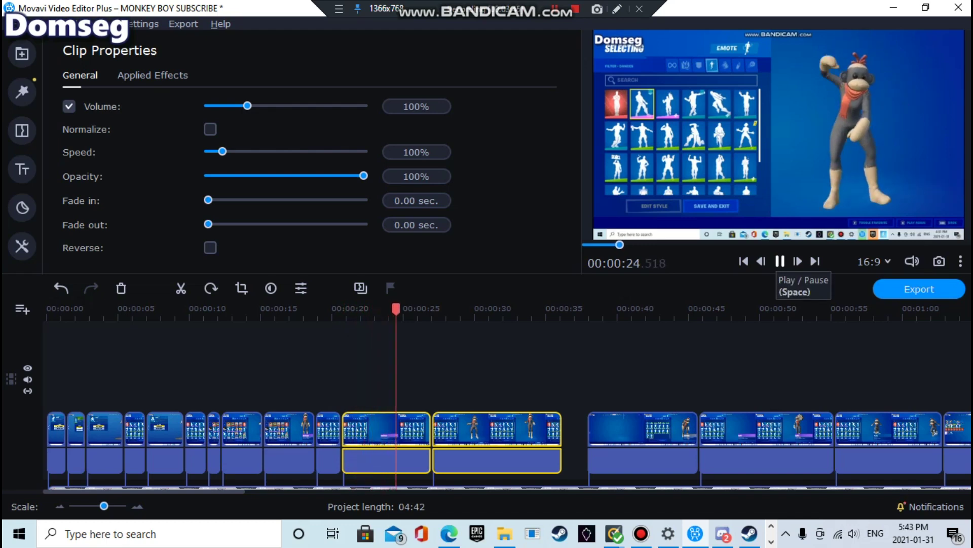
Step: Play through the rearranged dance pieces and split the second part of the long dance piece at 33.77 seconds
{"action": "left_click", "coordinate": [447, 370]}
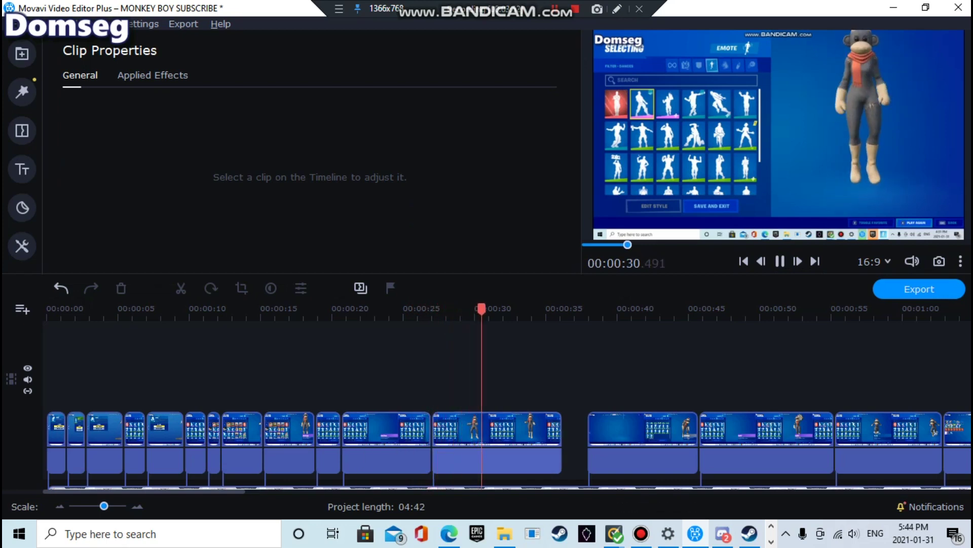
{"action": "left_click_drag", "start_coordinate": [253, 394], "coordinate": [276, 423]}
{"action": "left_click_drag", "start_coordinate": [221, 387], "coordinate": [287, 421]}
{"action": "left_click", "coordinate": [294, 395]}
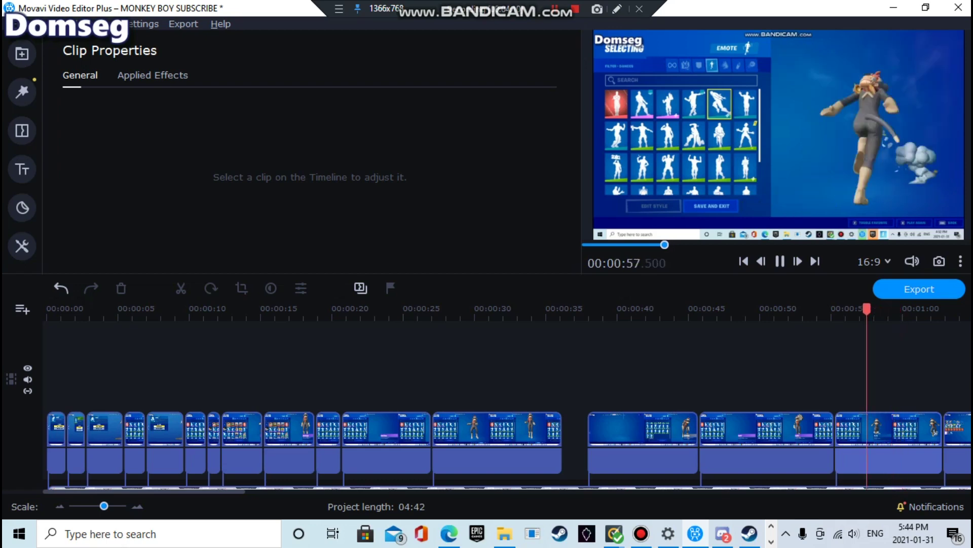
{"action": "left_click_drag", "start_coordinate": [867, 309], "coordinate": [313, 308]}
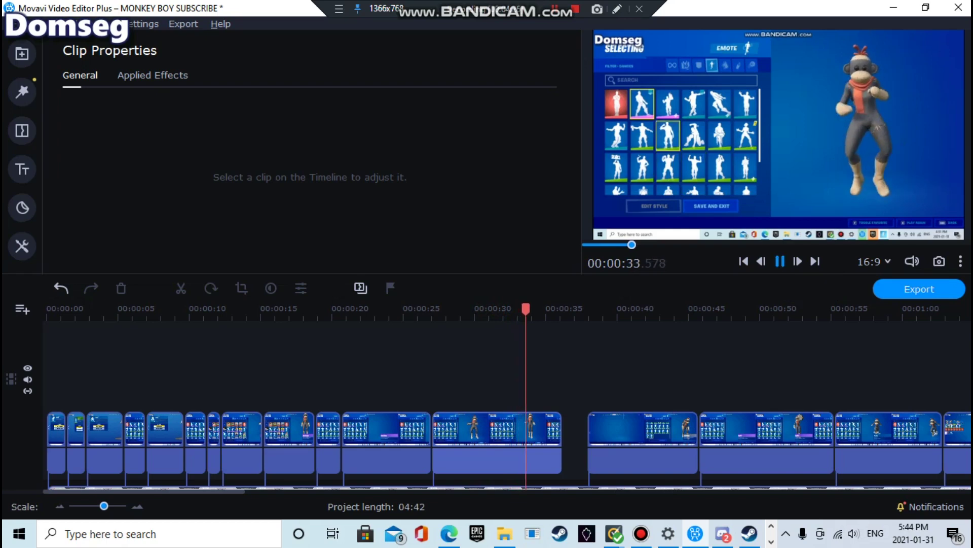
{"action": "right_click", "coordinate": [533, 422]}
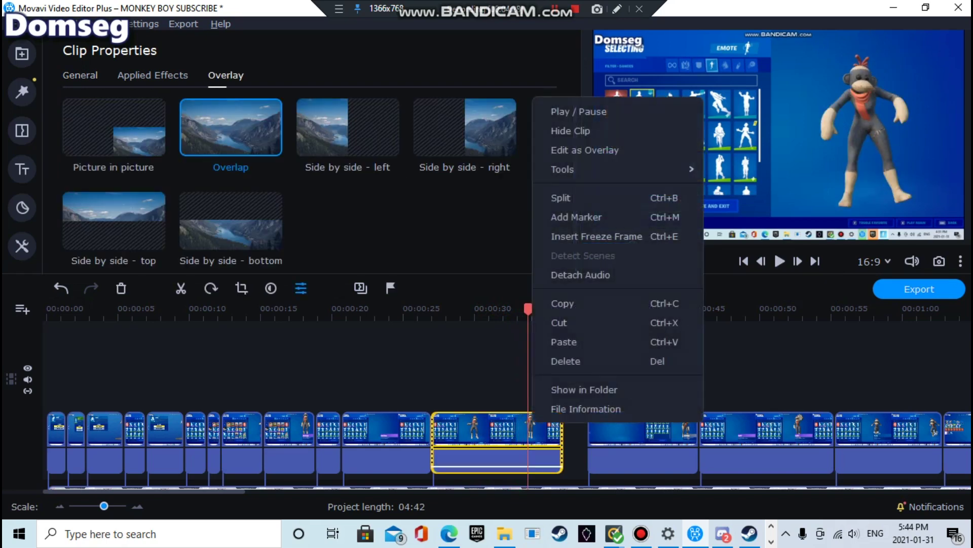
{"action": "left_click", "coordinate": [561, 198]}
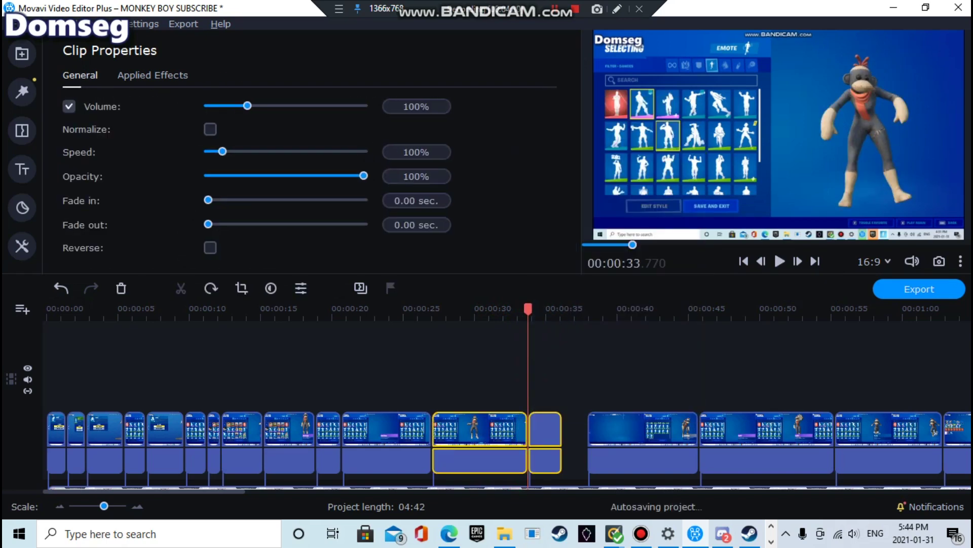
Step: Delete the three Boogie Down pieces between the last short Jazz Hands piece and the Wakandan Salute piece
{"action": "left_click_drag", "start_coordinate": [528, 309], "coordinate": [329, 309]}
{"action": "left_click_drag", "start_coordinate": [213, 373], "coordinate": [314, 464]}
{"action": "right_click", "coordinate": [278, 432]}
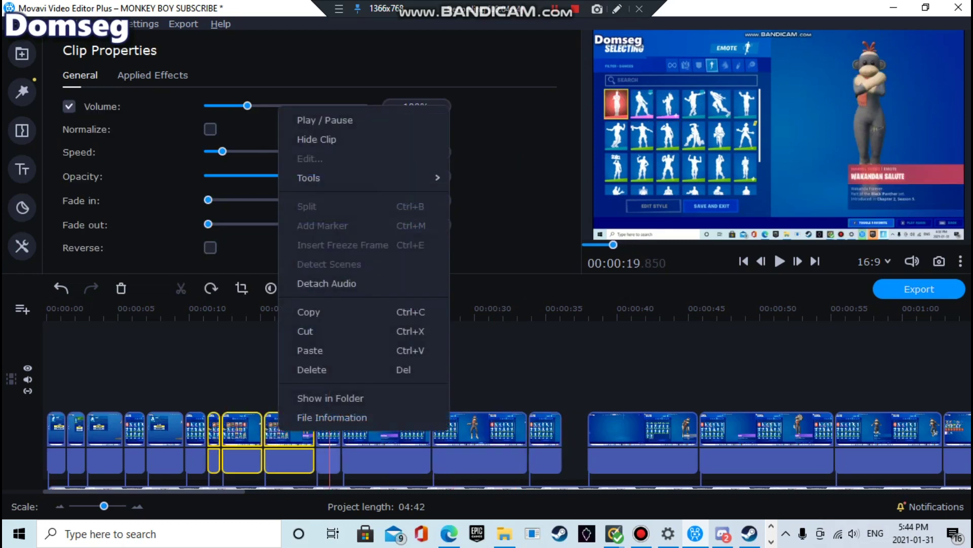
{"action": "left_click", "coordinate": [312, 370]}
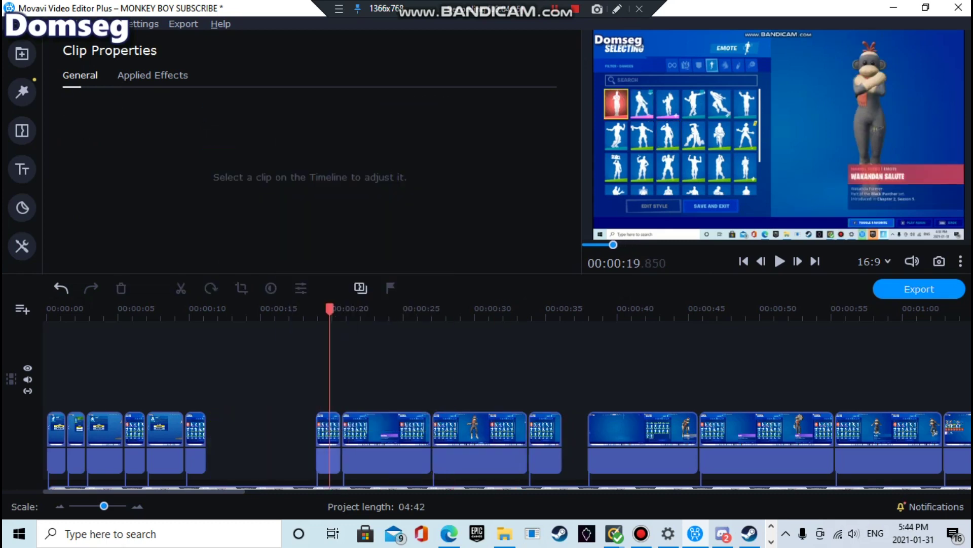
Step: Move the dance piece ending at 33.77 seconds into the gap after the last short Jazz Hands piece, trim it and play it
{"action": "left_click_drag", "start_coordinate": [487, 430], "coordinate": [314, 441]}
{"action": "left_click_drag", "start_coordinate": [316, 308], "coordinate": [191, 308]}
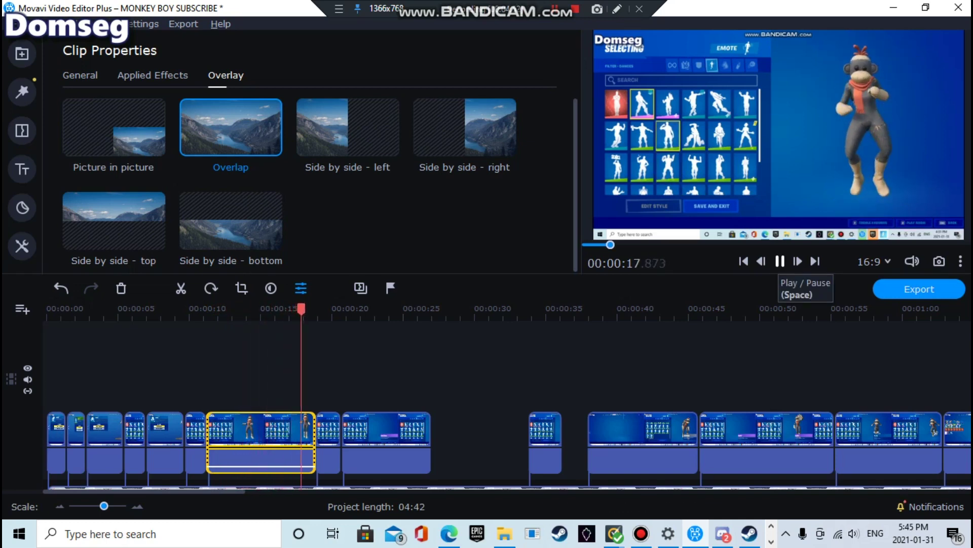
{"action": "left_click", "coordinate": [780, 261]}
{"action": "left_click_drag", "start_coordinate": [207, 441], "coordinate": [235, 436]}
{"action": "left_click", "coordinate": [242, 436]}
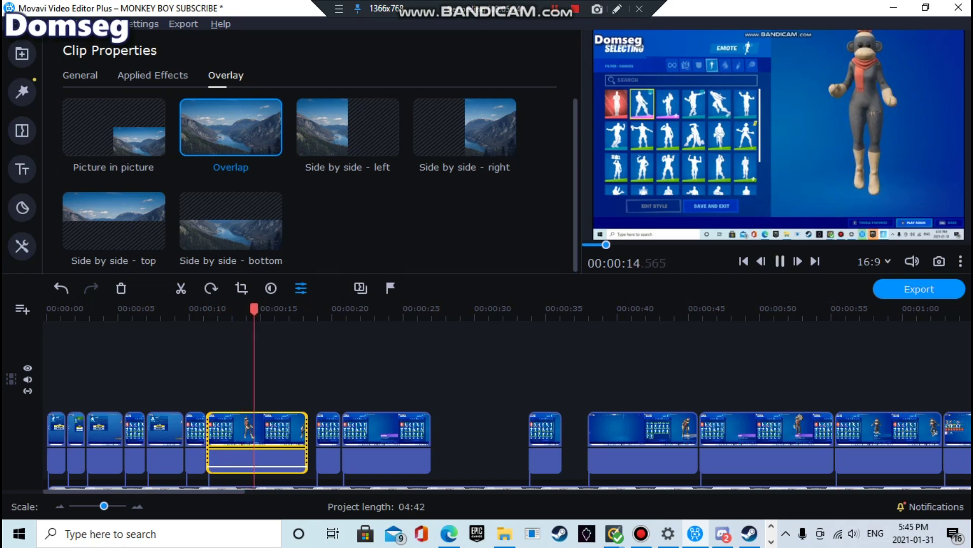
Step: Undo the last move and trim of the dance piece after the last short Jazz Hands piece and play the result
{"action": "key", "text": "ctrl+z"}
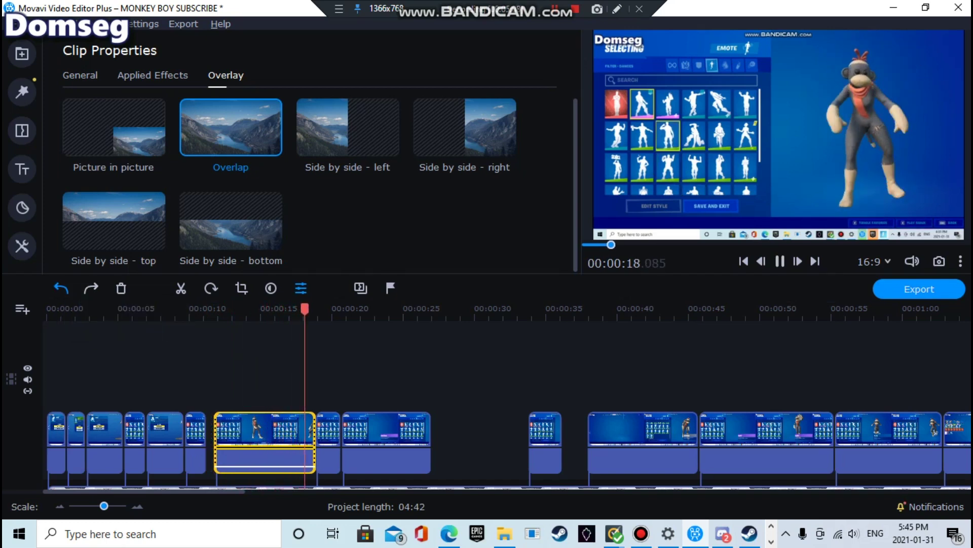
{"action": "left_click", "coordinate": [61, 288]}
{"action": "left_click", "coordinate": [203, 311]}
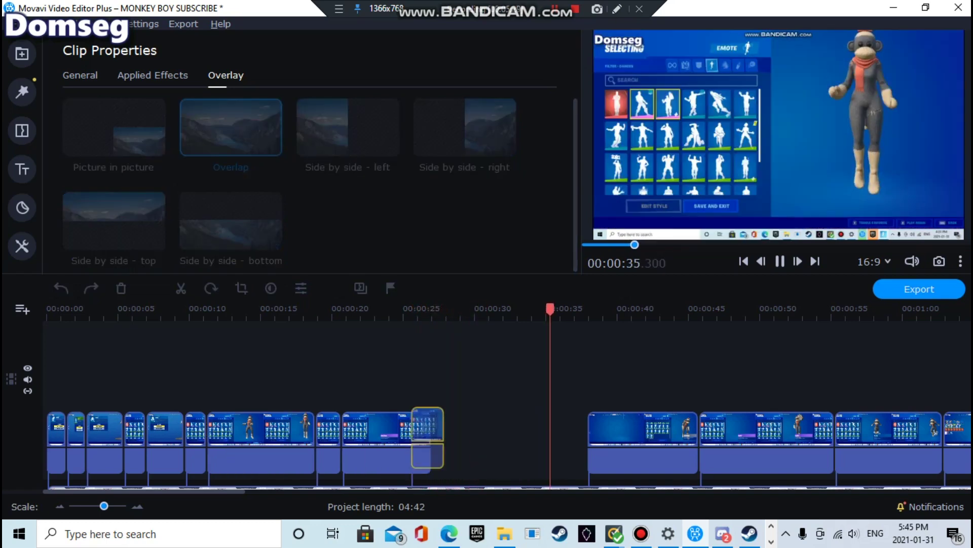
Step: Move the isolated short emote piece and the Dance Moves piece directly after the piece ending at about 27 seconds, leaving no gaps
{"action": "left_click_drag", "start_coordinate": [429, 431], "coordinate": [447, 431]}
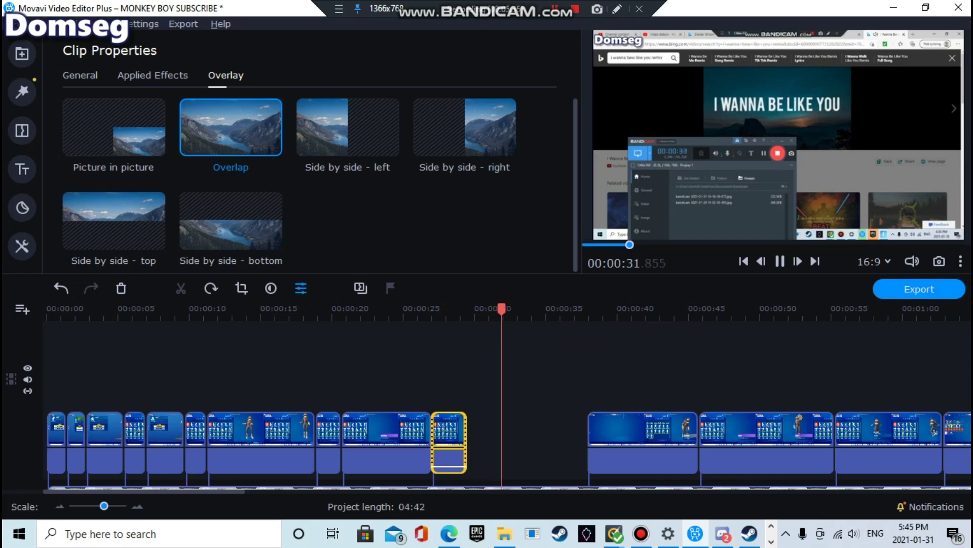
{"action": "left_click_drag", "start_coordinate": [648, 431], "coordinate": [527, 431]}
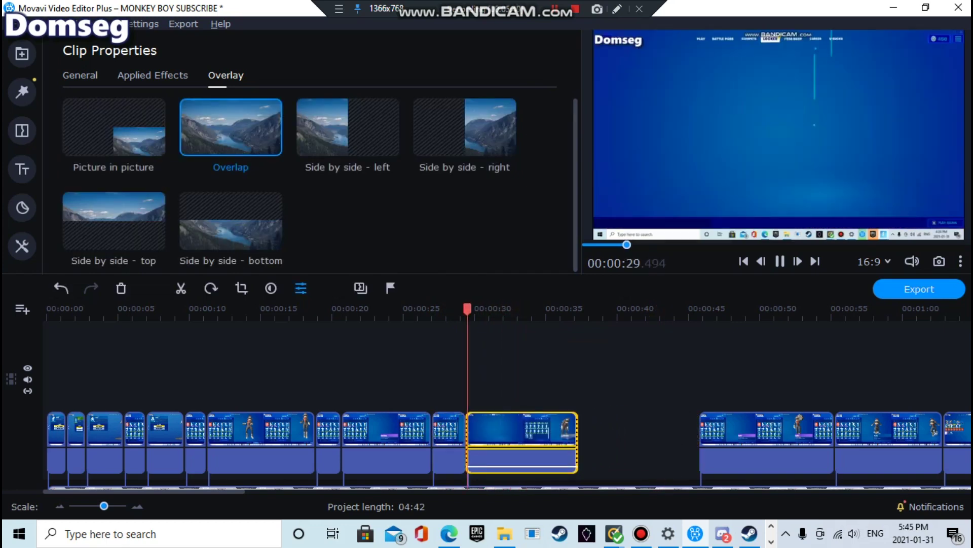
Step: Copy the Dance Moves piece, move the original back to about 38 seconds, place a pasted copy after the short emote piece and play it
{"action": "right_click", "coordinate": [517, 419]}
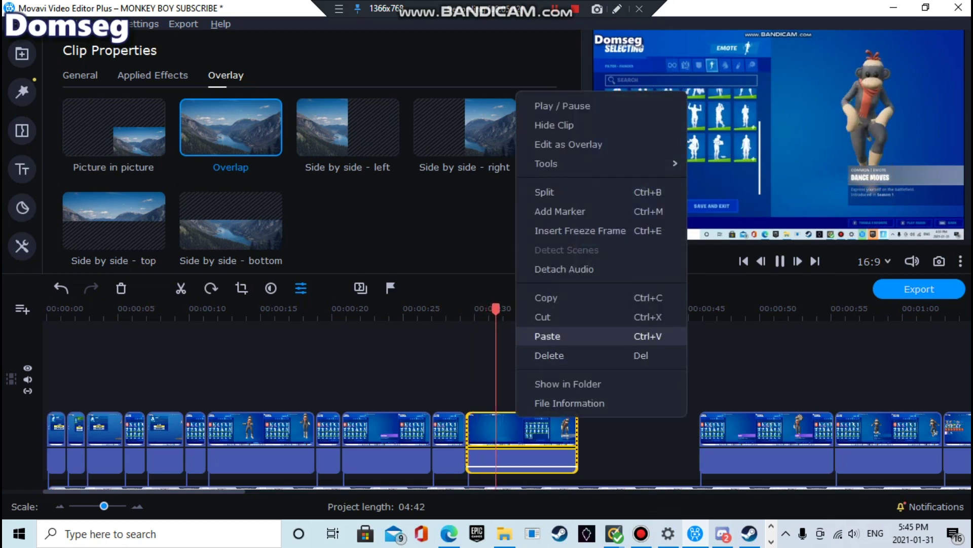
{"action": "left_click", "coordinate": [546, 298]}
{"action": "left_click_drag", "start_coordinate": [522, 431], "coordinate": [640, 439]}
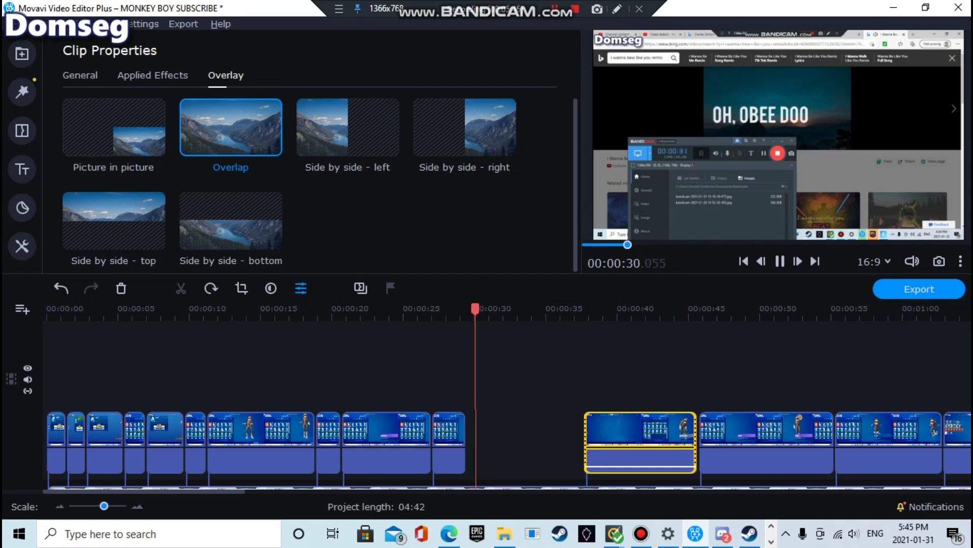
{"action": "right_click", "coordinate": [501, 412]}
{"action": "left_click", "coordinate": [533, 473]}
{"action": "left_click_drag", "start_coordinate": [543, 431], "coordinate": [517, 426]}
{"action": "right_click", "coordinate": [517, 427]}
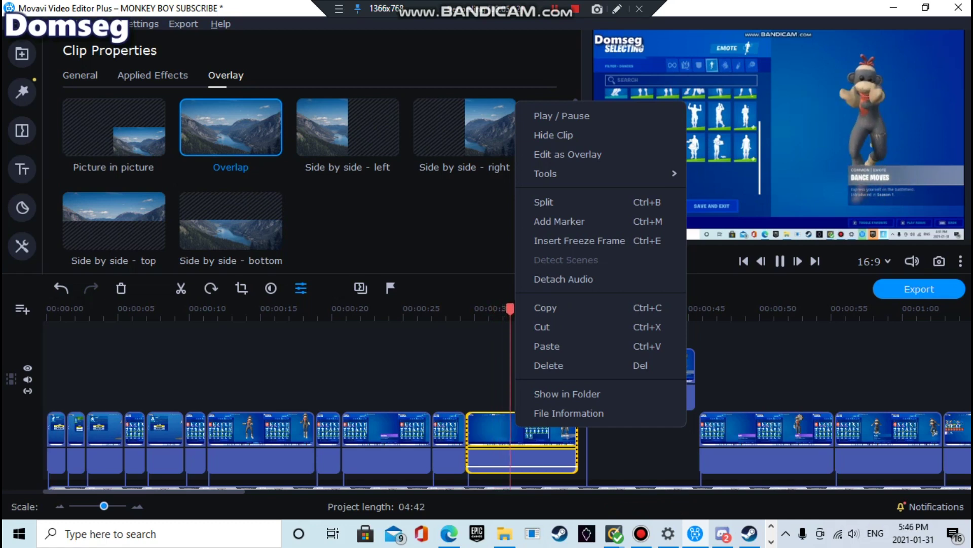
{"action": "left_click", "coordinate": [514, 442]}
{"action": "key", "text": "space"}
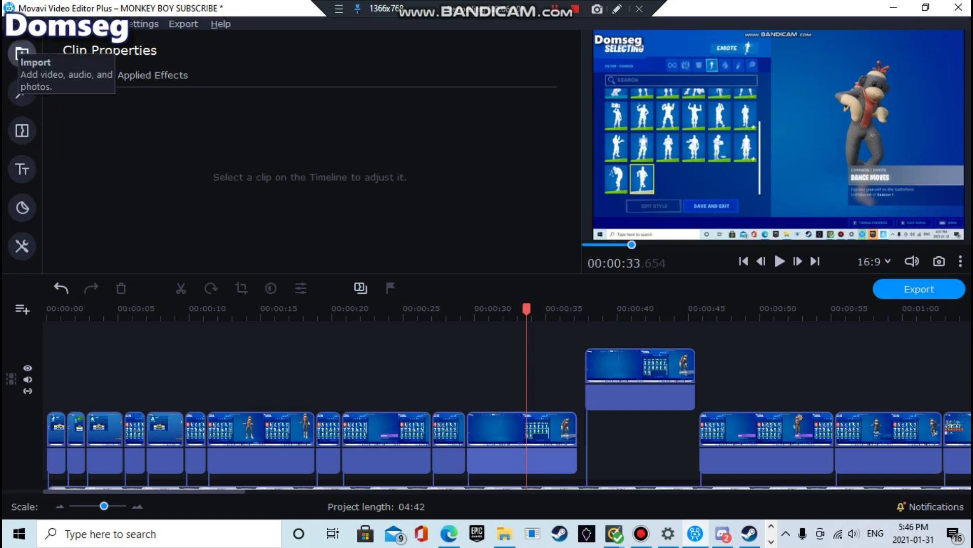
Step: Examine the filters, sample media libraries and Video Editing tools for an effect suited to the Dance Moves piece
{"action": "left_click", "coordinate": [22, 92]}
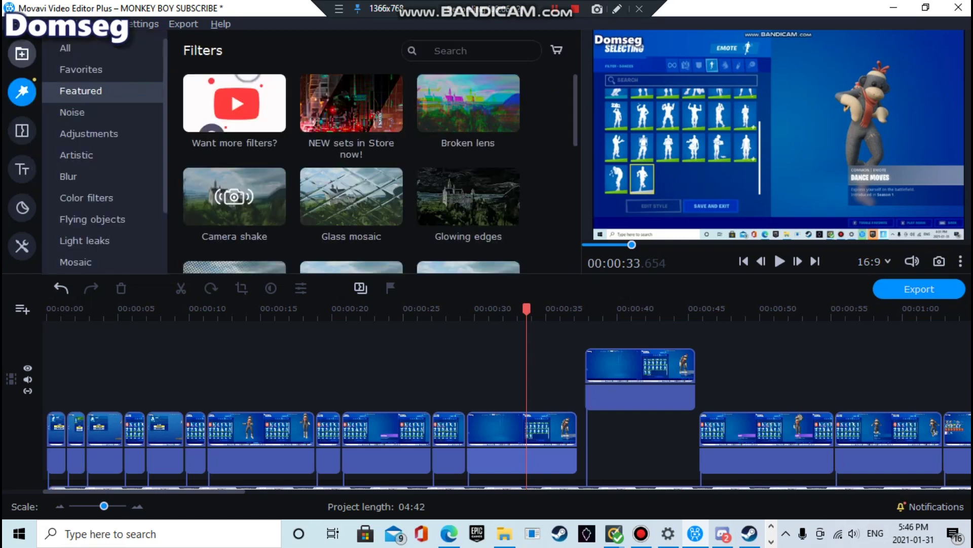
{"action": "left_click", "coordinate": [22, 53]}
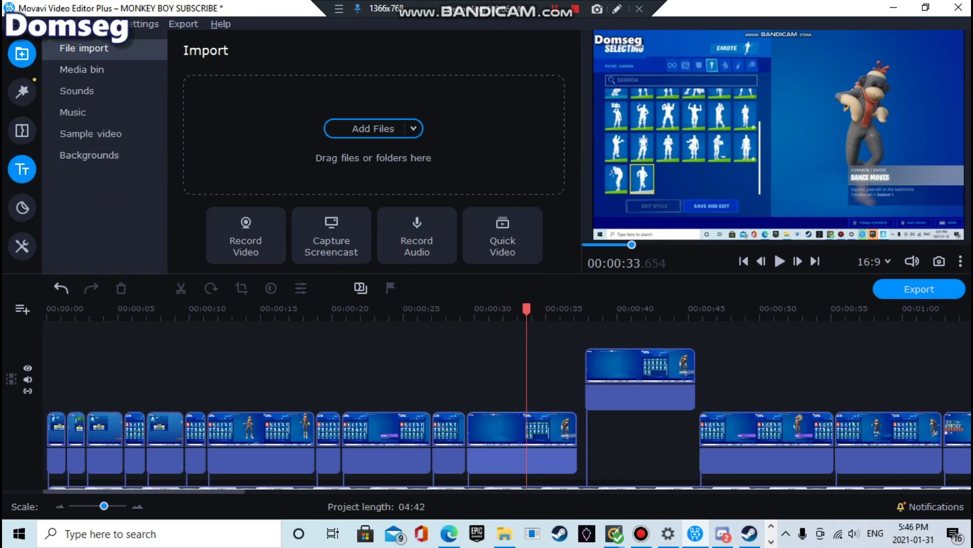
{"action": "left_click", "coordinate": [22, 130]}
{"action": "left_click", "coordinate": [22, 53]}
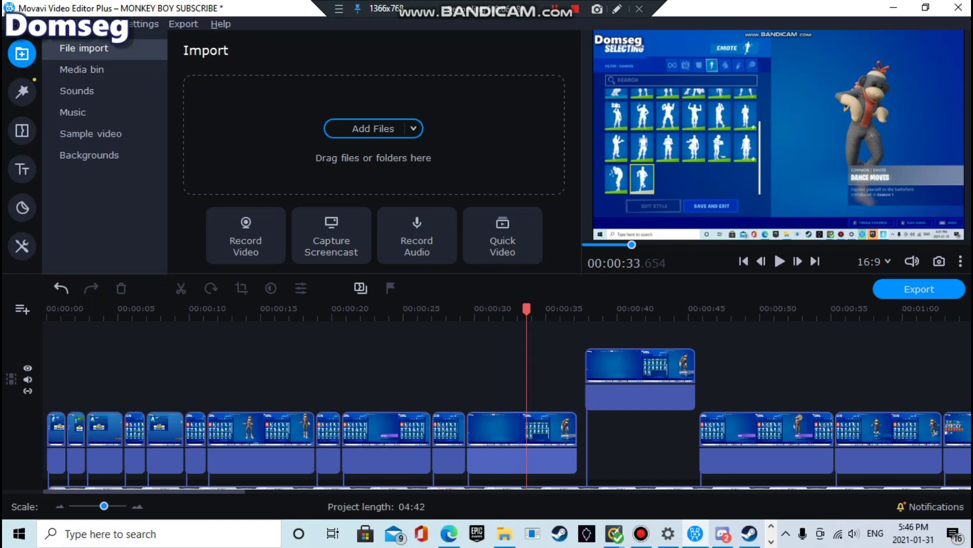
{"action": "left_click", "coordinate": [529, 431]}
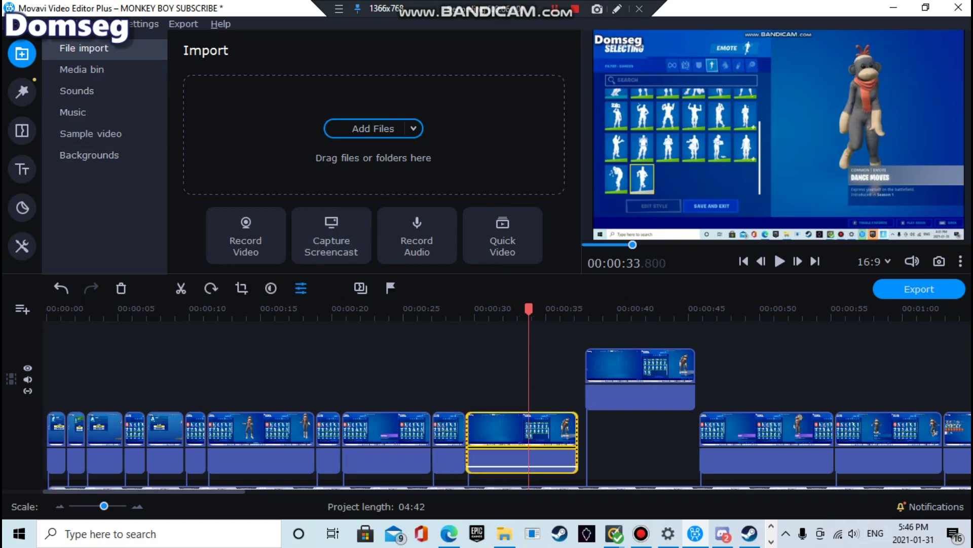
{"action": "left_click", "coordinate": [91, 133]}
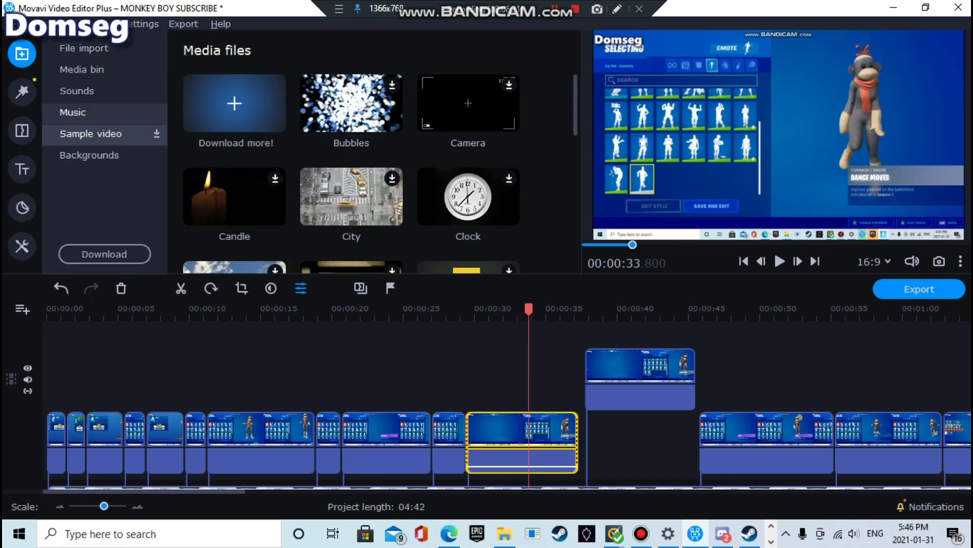
{"action": "left_click", "coordinate": [72, 112]}
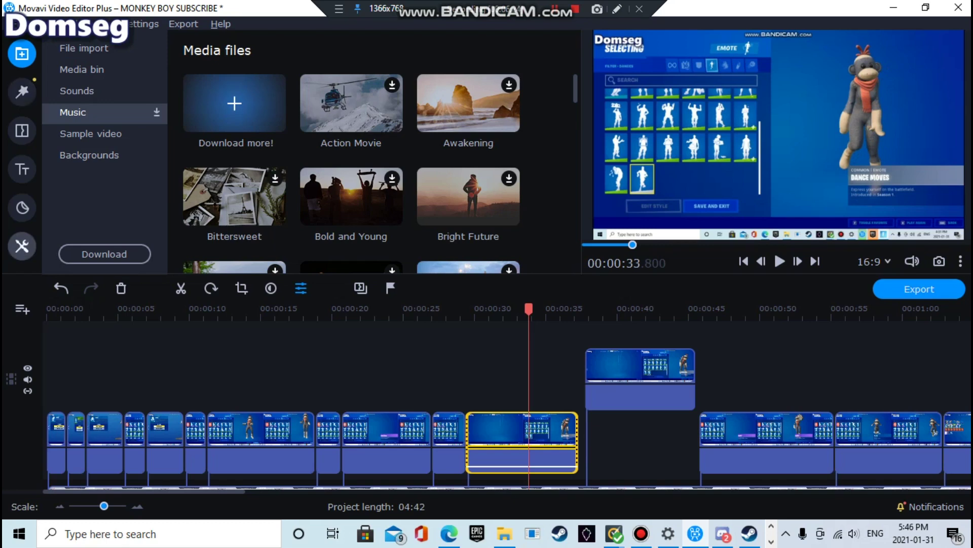
{"action": "left_click", "coordinate": [22, 246]}
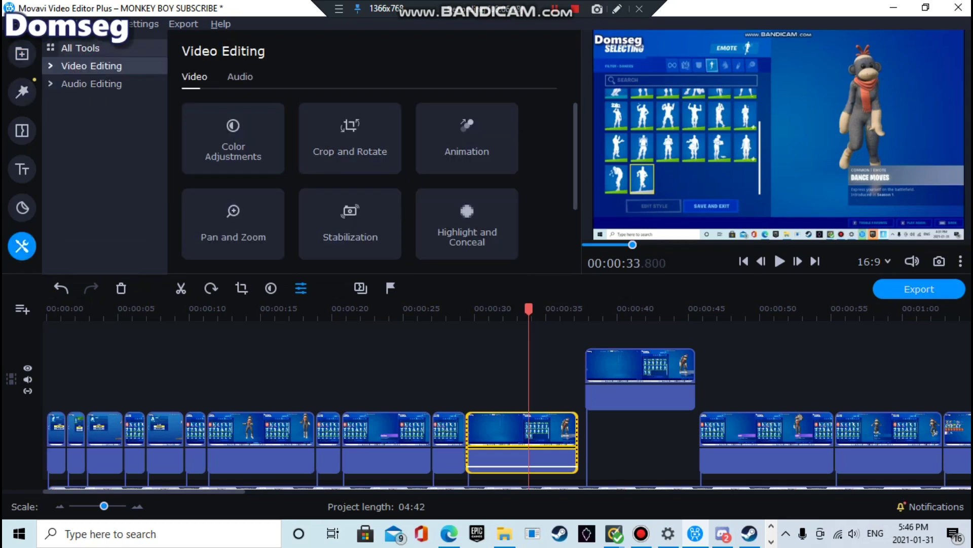
{"action": "left_click", "coordinate": [50, 66]}
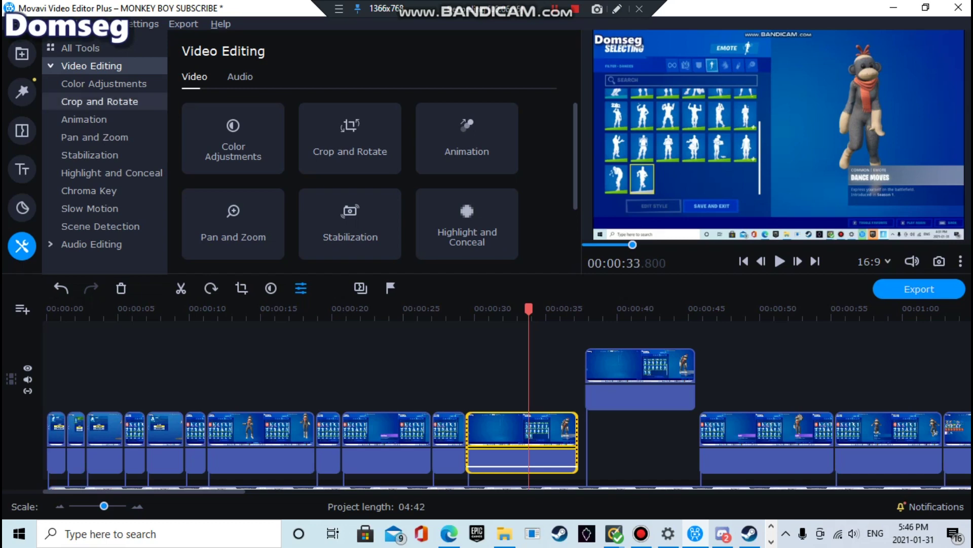
{"action": "left_click", "coordinate": [103, 84]}
{"action": "left_click", "coordinate": [99, 101]}
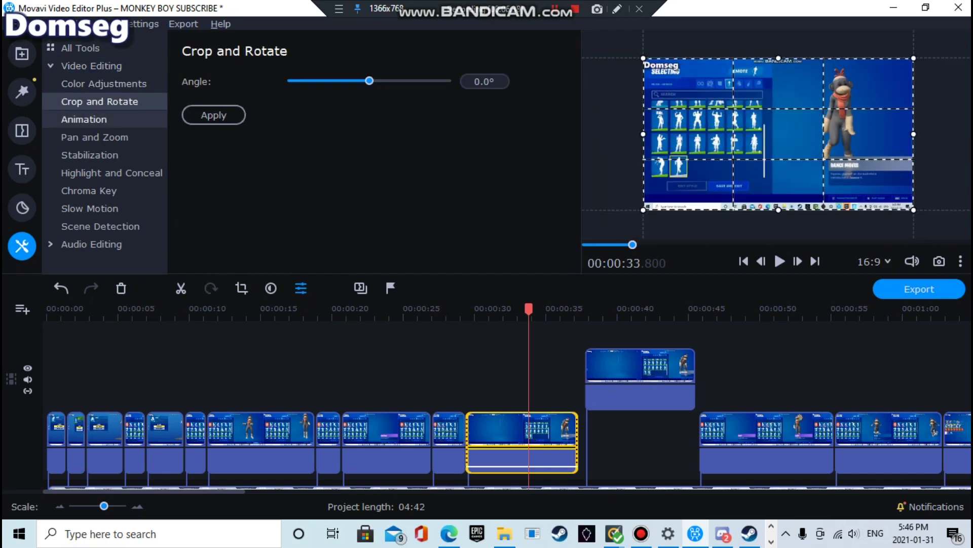
{"action": "left_click", "coordinate": [84, 120]}
{"action": "left_click", "coordinate": [94, 138]}
{"action": "left_click", "coordinate": [90, 155]}
{"action": "left_click", "coordinate": [95, 138]}
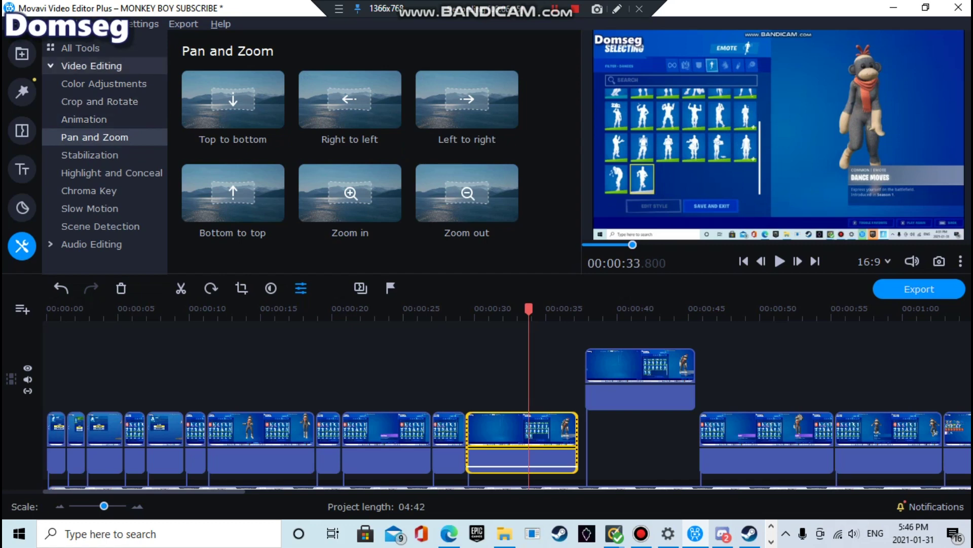
Step: Set the Slow Motion speed of the first Dance Moves piece to 72% and play it from its start
{"action": "left_click", "coordinate": [89, 208]}
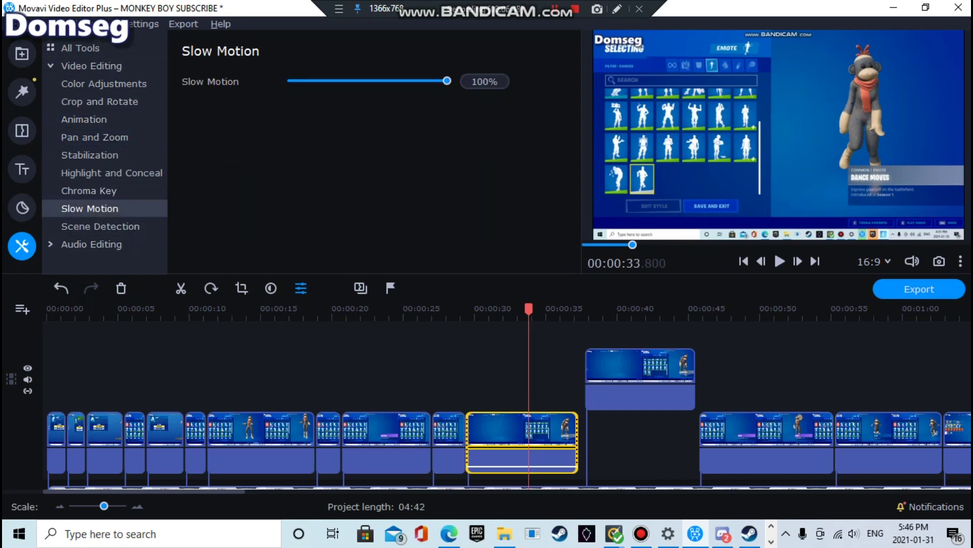
{"action": "left_click_drag", "start_coordinate": [446, 80], "coordinate": [435, 81]}
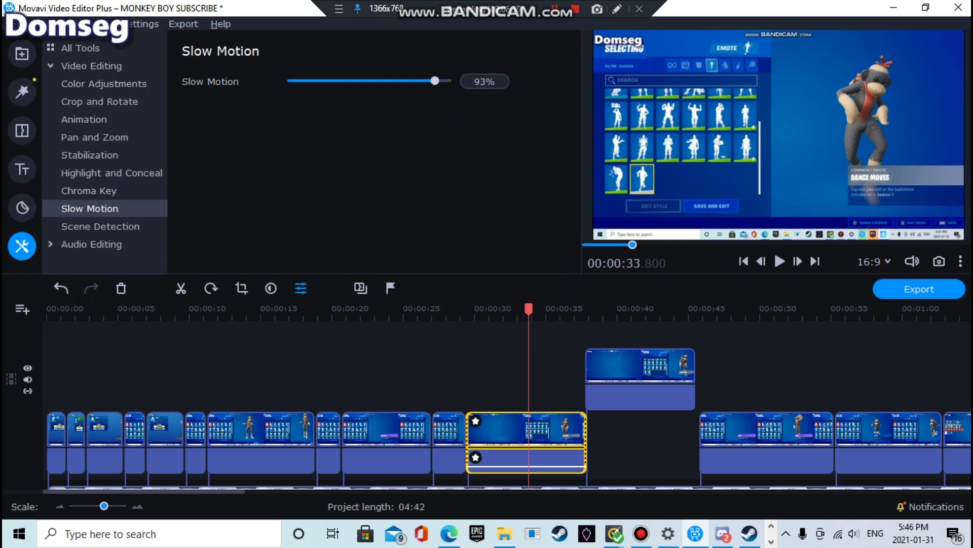
{"action": "left_click_drag", "start_coordinate": [435, 81], "coordinate": [398, 81]}
{"action": "left_click_drag", "start_coordinate": [528, 308], "coordinate": [464, 308]}
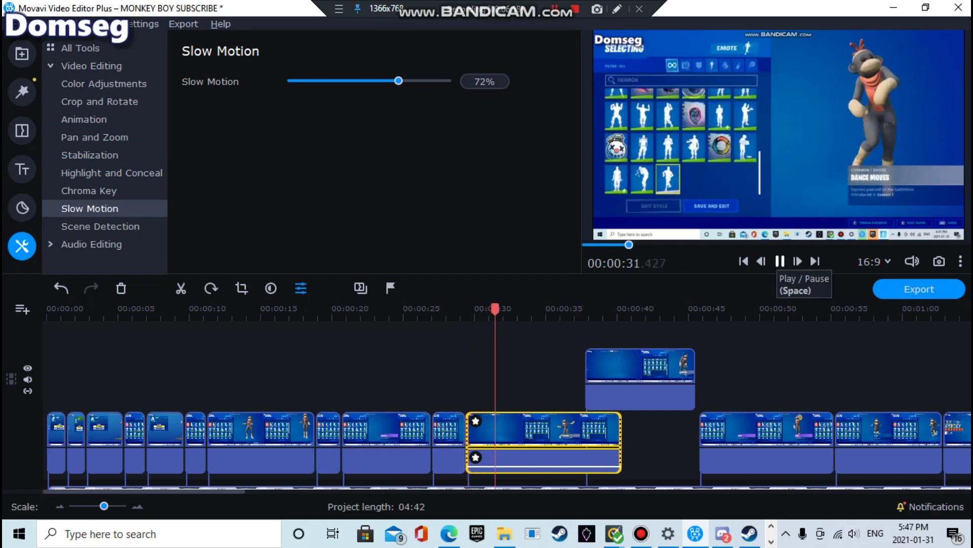
{"action": "left_click", "coordinate": [780, 260]}
Step: Trim about 1.4 seconds off the slowed Dance Moves piece's start, close the gap before it and set its Slow Motion speed to 65%
{"action": "left_click_drag", "start_coordinate": [468, 458], "coordinate": [487, 458]}
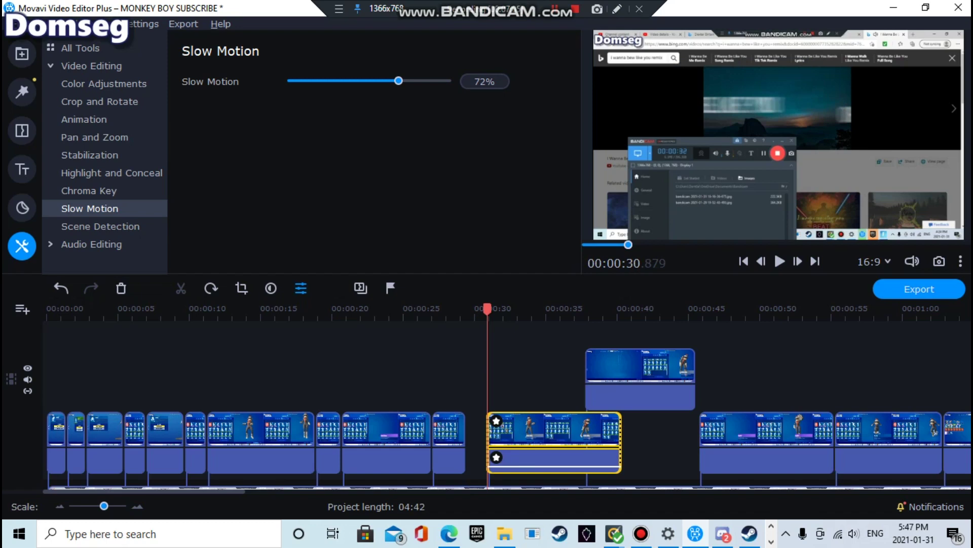
{"action": "left_click_drag", "start_coordinate": [536, 458], "coordinate": [514, 458]}
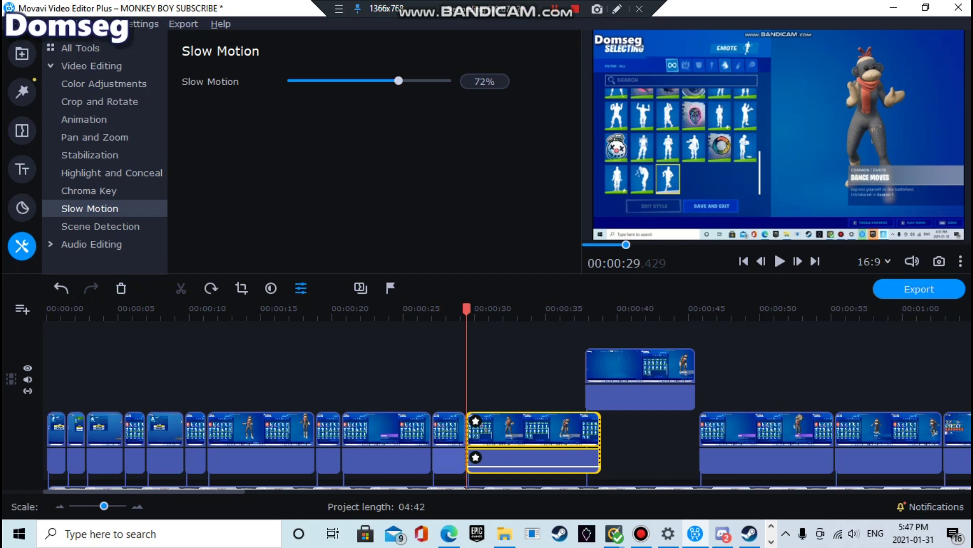
{"action": "left_click_drag", "start_coordinate": [397, 81], "coordinate": [389, 81]}
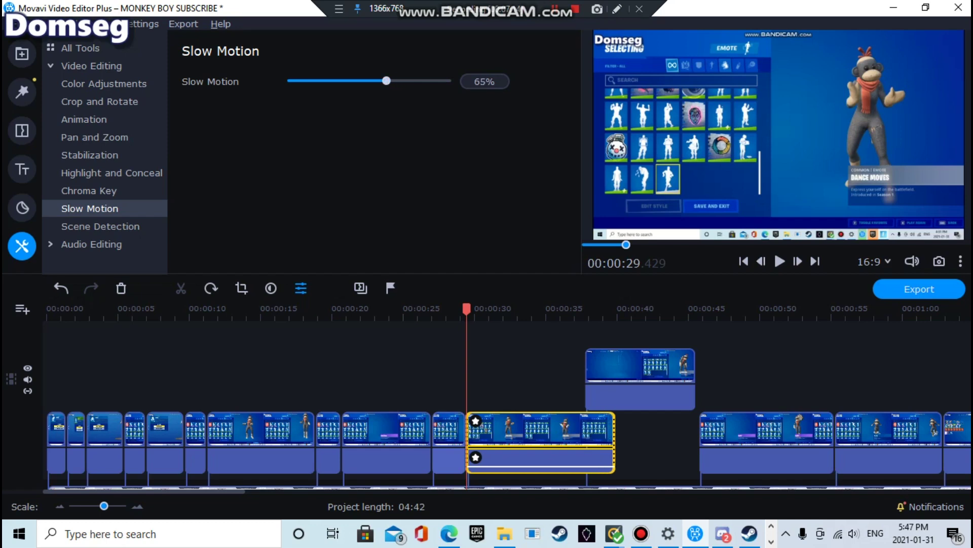
{"action": "left_click", "coordinate": [89, 155]}
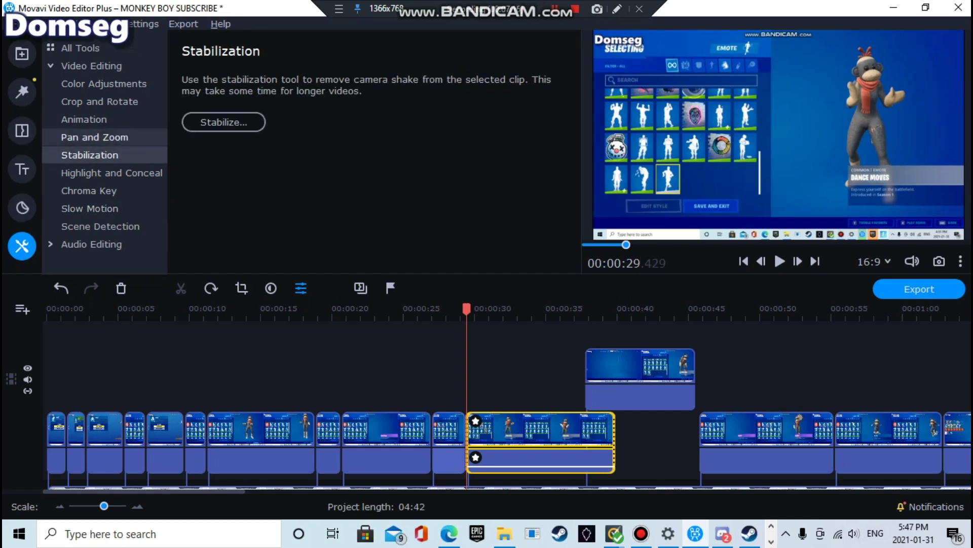
{"action": "left_click", "coordinate": [94, 137]}
{"action": "left_click", "coordinate": [89, 209]}
{"action": "left_click", "coordinate": [100, 227]}
{"action": "left_click", "coordinate": [90, 154]}
{"action": "left_click", "coordinate": [95, 137]}
Step: Apply the Vortex - out animation to the start of the slowed Dance Moves piece and play it
{"action": "left_click", "coordinate": [84, 119]}
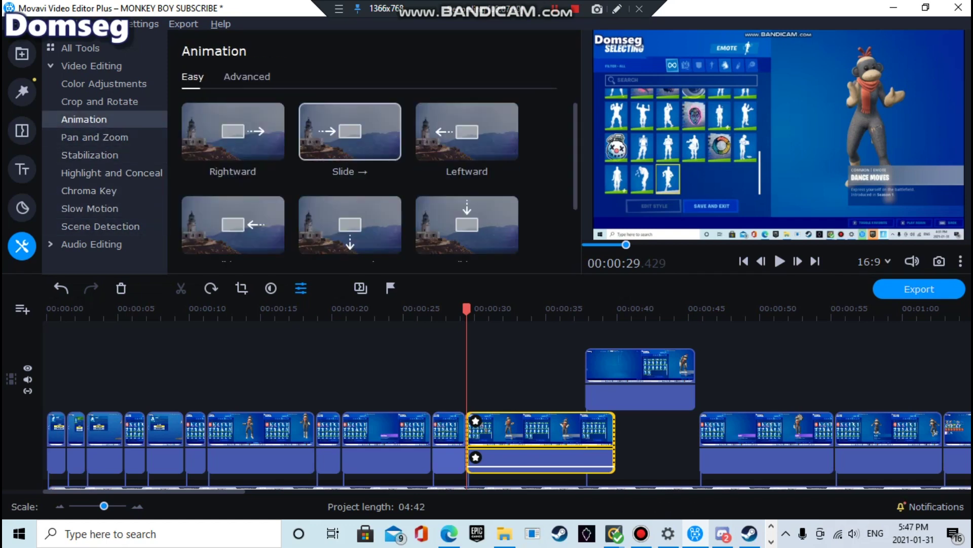
{"action": "scroll", "coordinate": [467, 177], "scroll_direction": "down", "scroll_amount": 5}
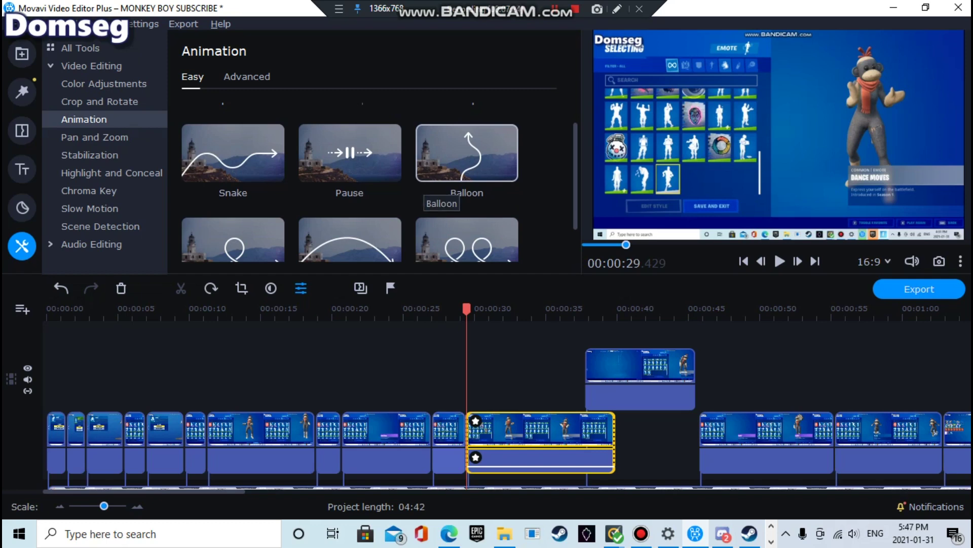
{"action": "scroll", "coordinate": [467, 162], "scroll_direction": "down", "scroll_amount": 3}
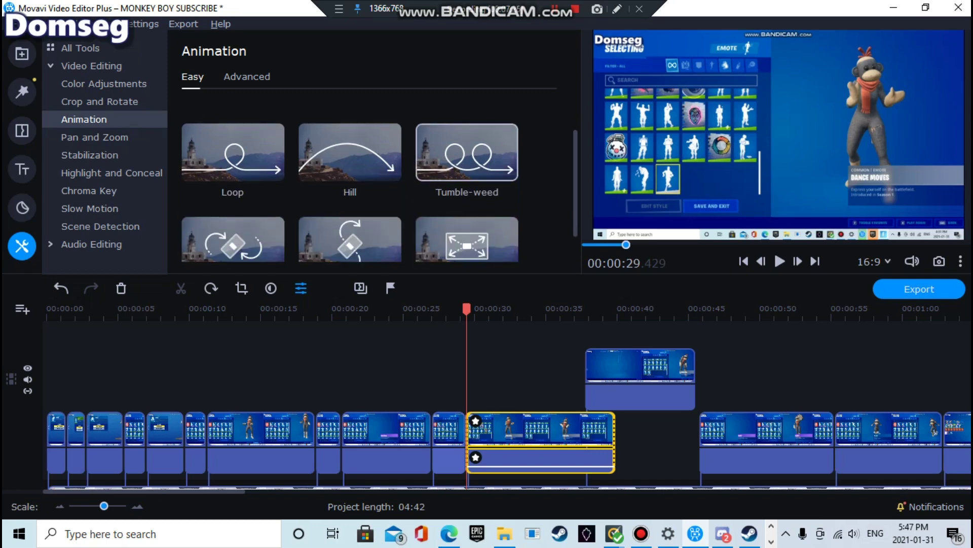
{"action": "scroll", "coordinate": [467, 127], "scroll_direction": "down", "scroll_amount": 2}
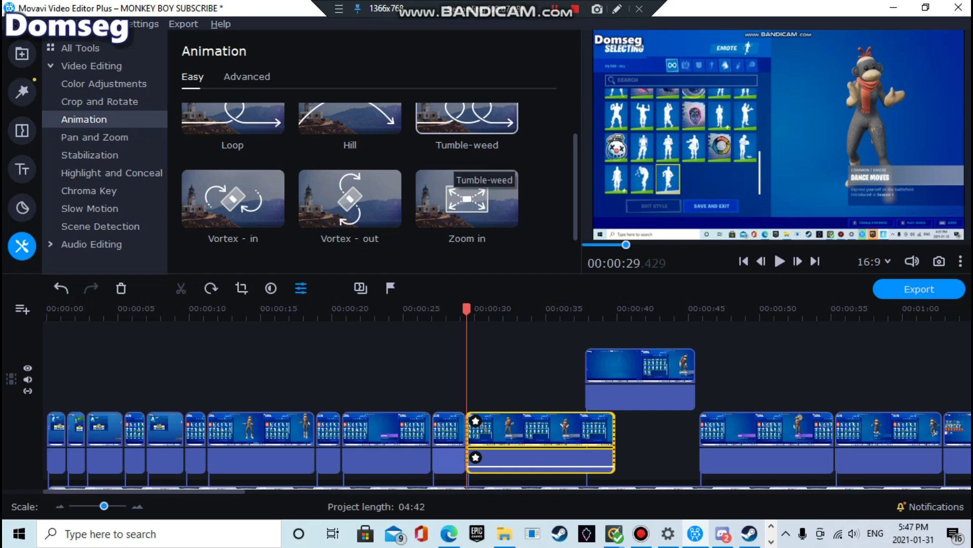
{"action": "mouse_move", "coordinate": [350, 198]}
{"action": "left_mouse_down"}
{"action": "mouse_move", "coordinate": [449, 343]}
{"action": "mouse_move", "coordinate": [474, 424]}
{"action": "left_mouse_up"}
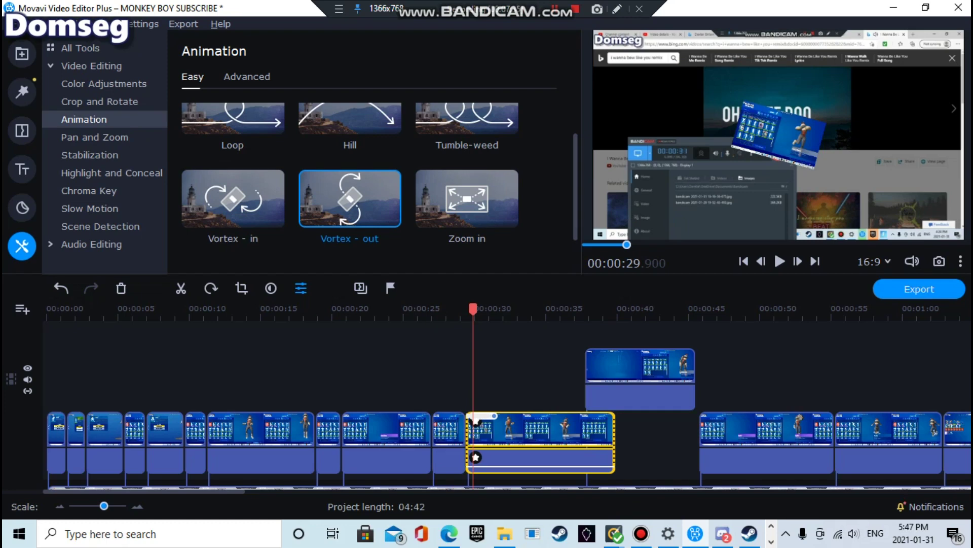
{"action": "left_click_drag", "start_coordinate": [473, 459], "coordinate": [465, 459]}
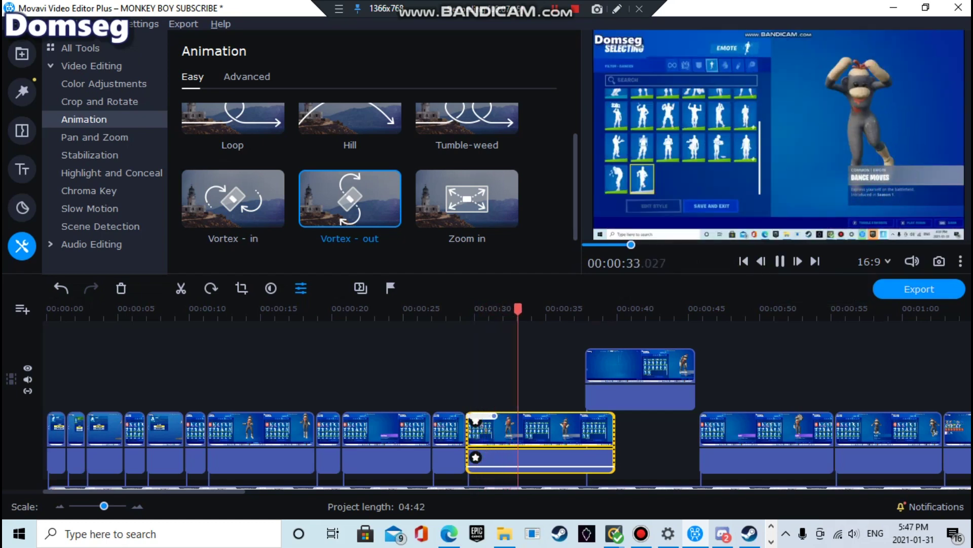
Step: Add the Zoom in animation to the slowed Dance Moves piece at about 30.35 seconds and play it
{"action": "left_click", "coordinate": [467, 200]}
{"action": "left_click_drag", "start_coordinate": [467, 200], "coordinate": [479, 419]}
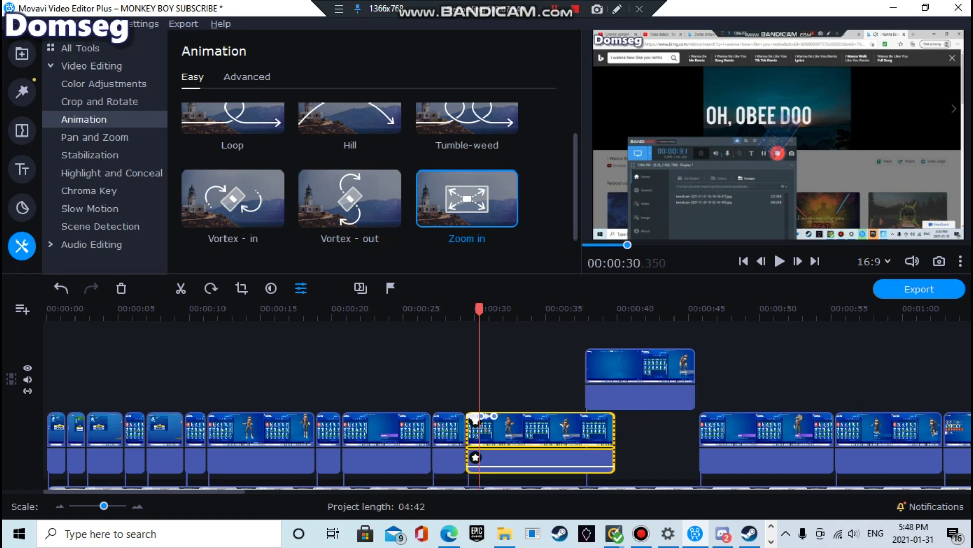
{"action": "left_click", "coordinate": [780, 261]}
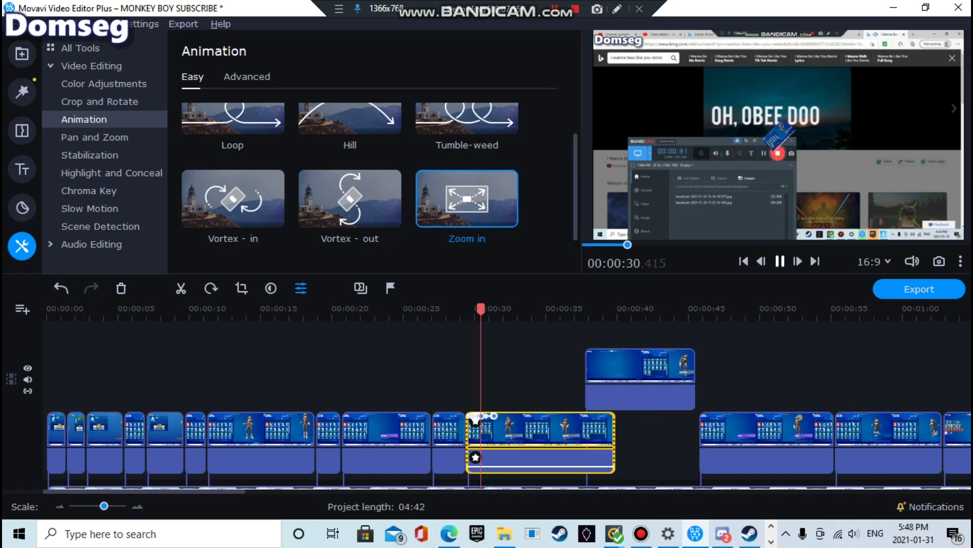
{"action": "left_click", "coordinate": [780, 261]}
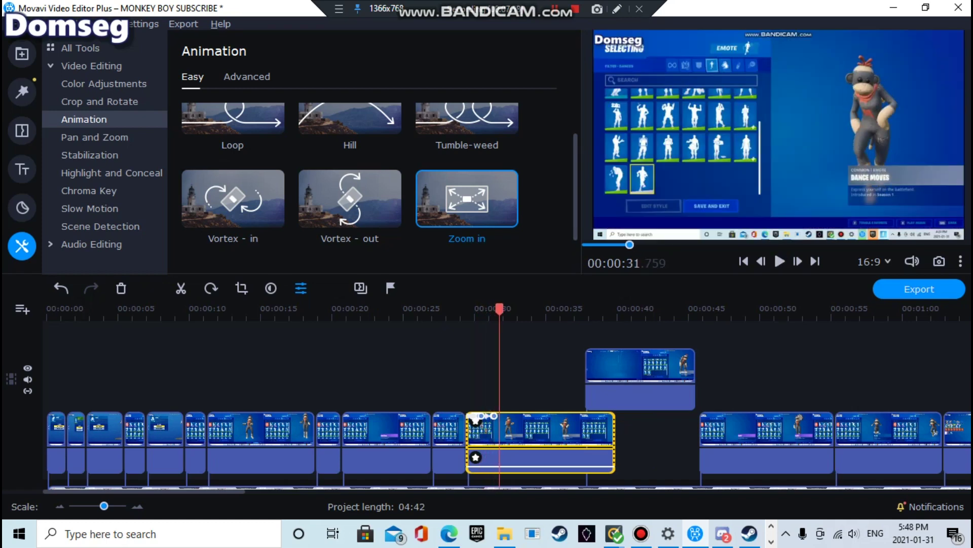
Step: Remove all animation keyframes from the slowed Dance Moves piece
{"action": "right_click", "coordinate": [477, 418]}
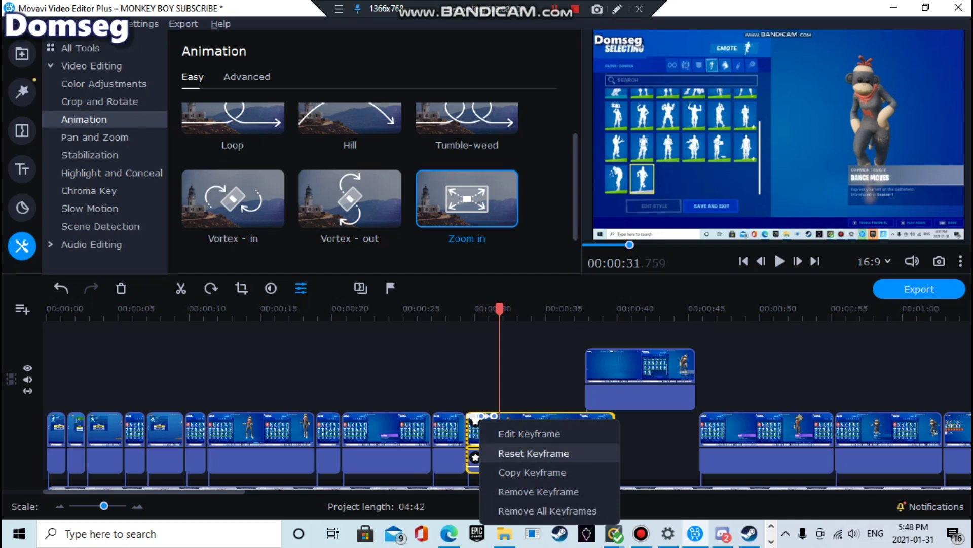
{"action": "left_click", "coordinate": [539, 492]}
{"action": "right_click", "coordinate": [475, 419]}
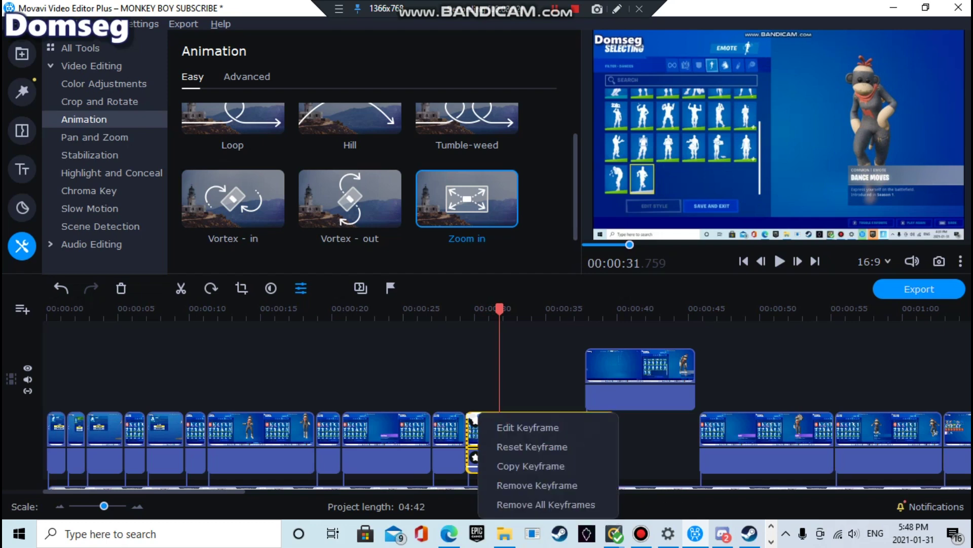
{"action": "key", "text": "Down"}
{"action": "key", "text": "Down"}
{"action": "key", "text": "Down"}
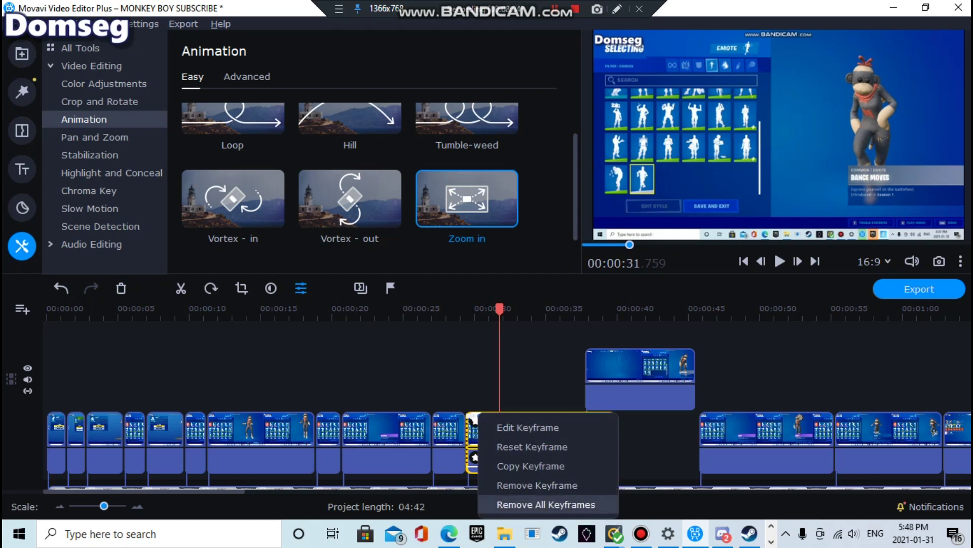
{"action": "key", "text": "Return"}
Step: Apply the Tumble-weed animation to the start of the slowed Dance Moves piece and play it
{"action": "scroll", "coordinate": [350, 182], "scroll_direction": "up", "scroll_amount": 1}
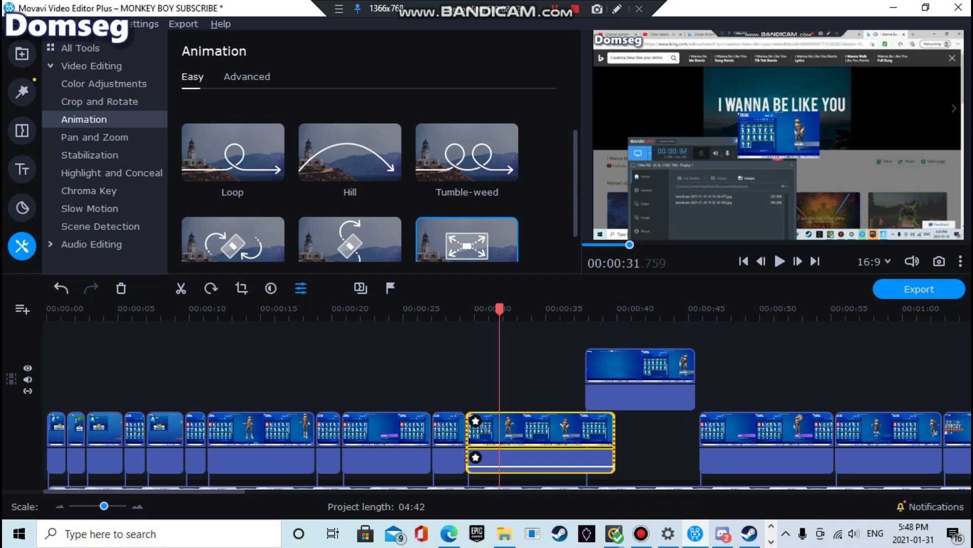
{"action": "left_click_drag", "start_coordinate": [467, 152], "coordinate": [481, 435]}
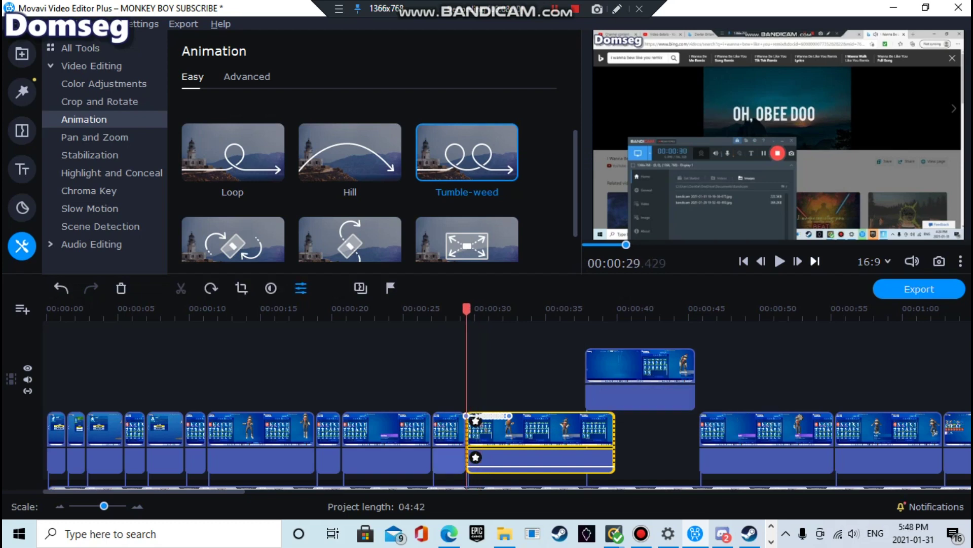
{"action": "key", "text": "space"}
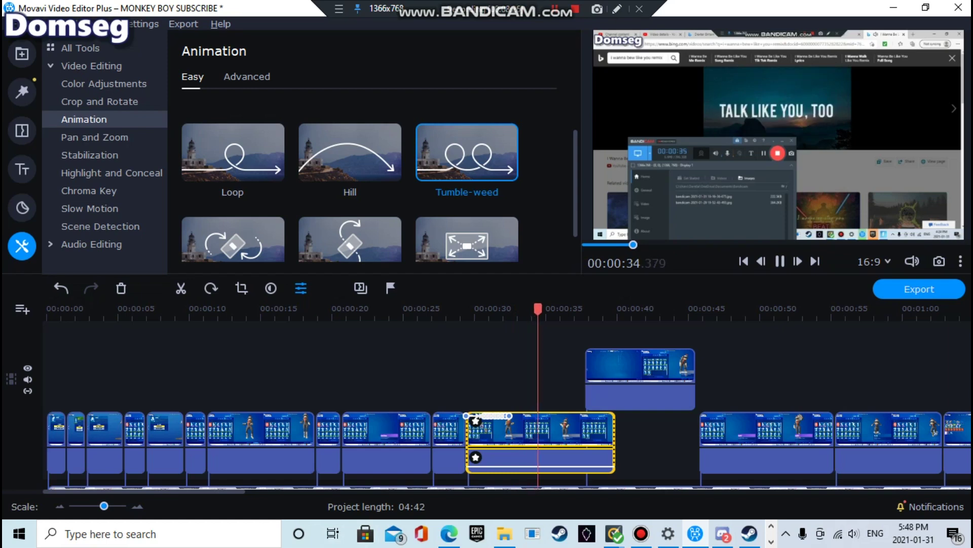
Step: Remove all Tumble-weed keyframes from the slowed Dance Moves piece
{"action": "right_click", "coordinate": [525, 417]}
{"action": "right_click", "coordinate": [490, 408]}
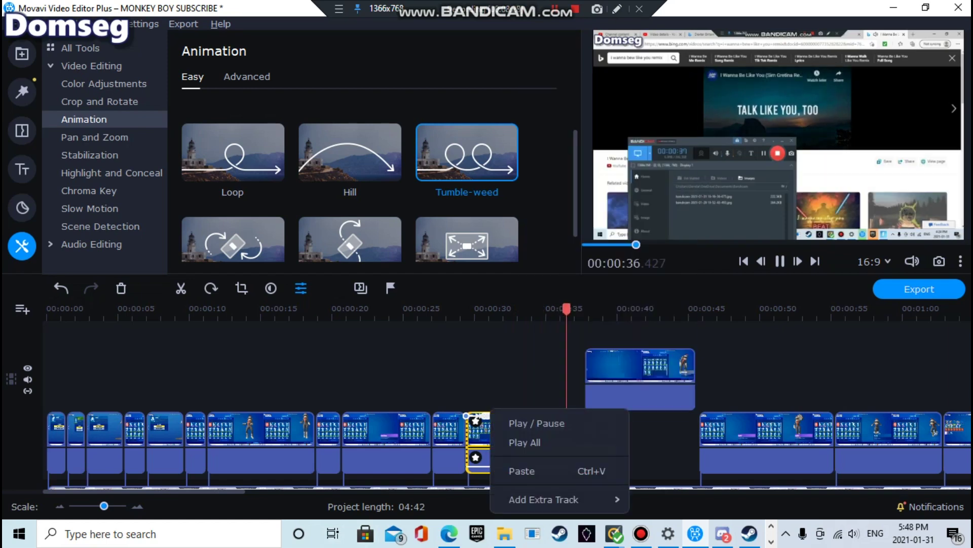
{"action": "left_click", "coordinate": [472, 405]}
{"action": "right_click", "coordinate": [475, 420]}
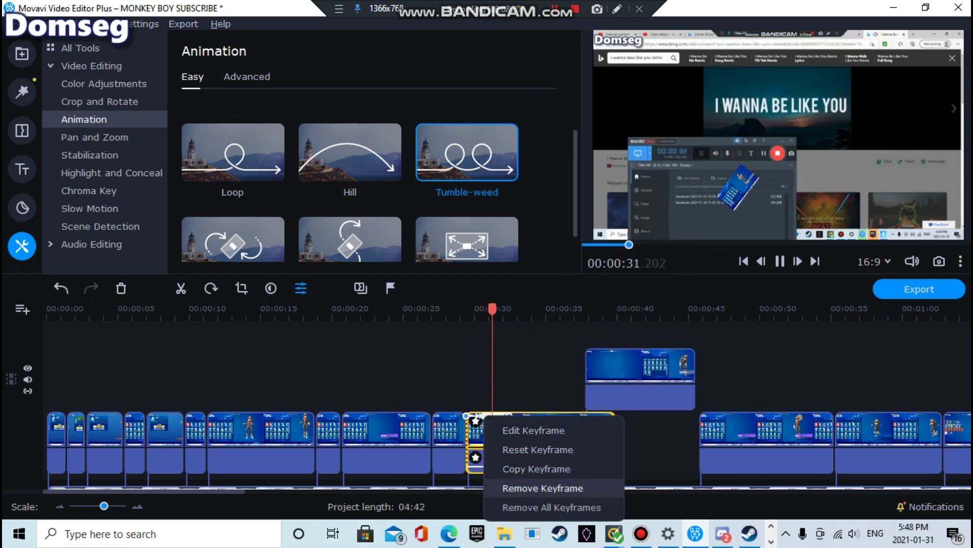
{"action": "left_click", "coordinate": [537, 507]}
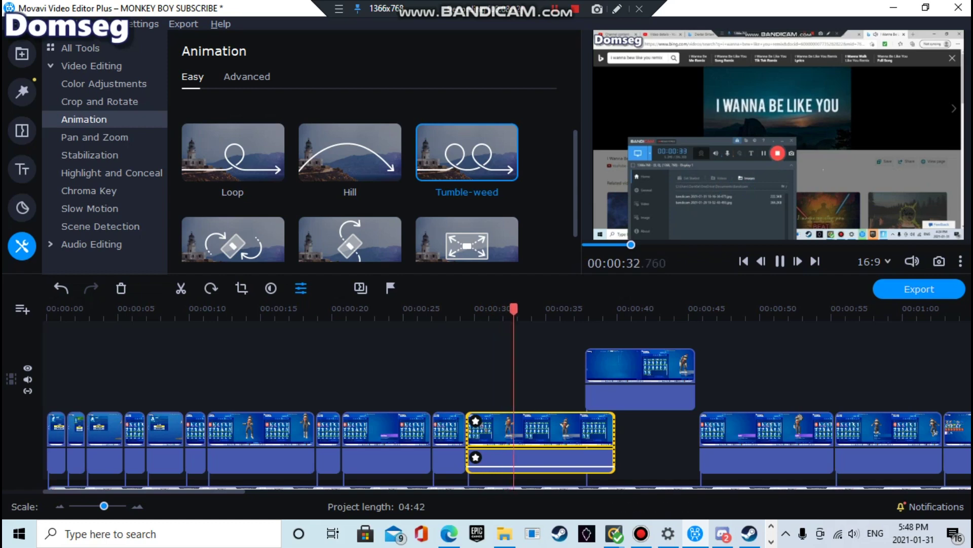
Step: Apply the Pause animation to the short piece just before the slowed Dance Moves piece
{"action": "scroll", "coordinate": [467, 250], "scroll_direction": "up", "scroll_amount": 1}
{"action": "scroll", "coordinate": [350, 168], "scroll_direction": "up", "scroll_amount": 3}
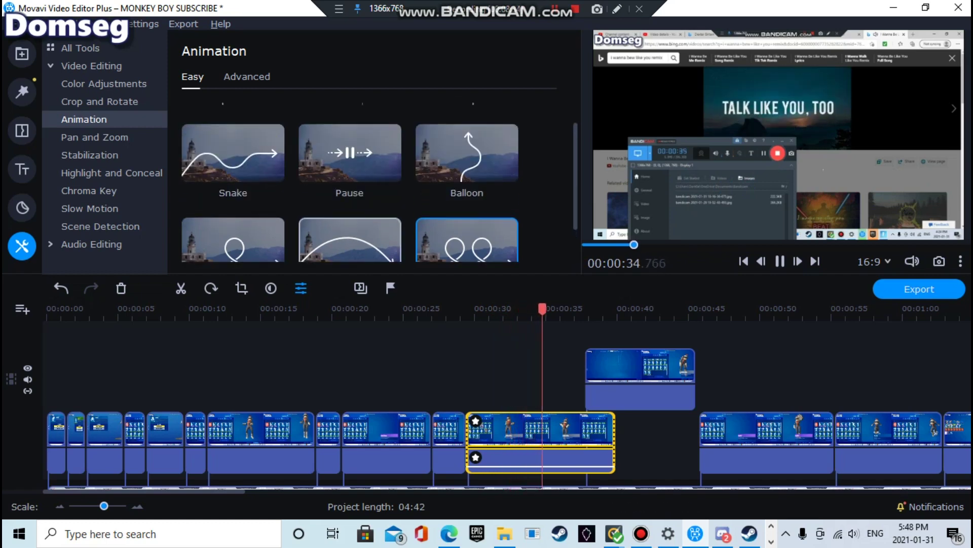
{"action": "left_click_drag", "start_coordinate": [349, 158], "coordinate": [439, 421]}
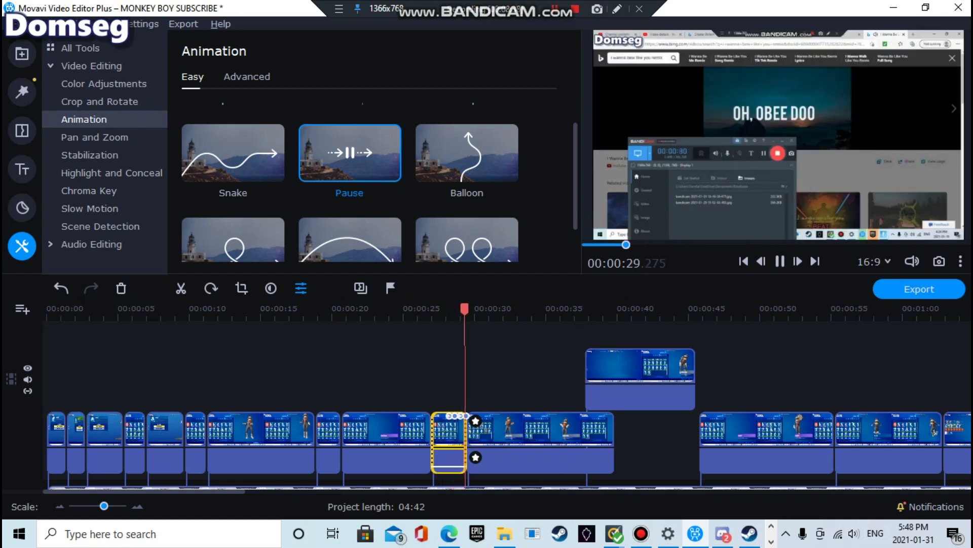
Step: Remove all Pause keyframes from the short piece before the slowed Dance Moves piece
{"action": "right_click", "coordinate": [459, 416]}
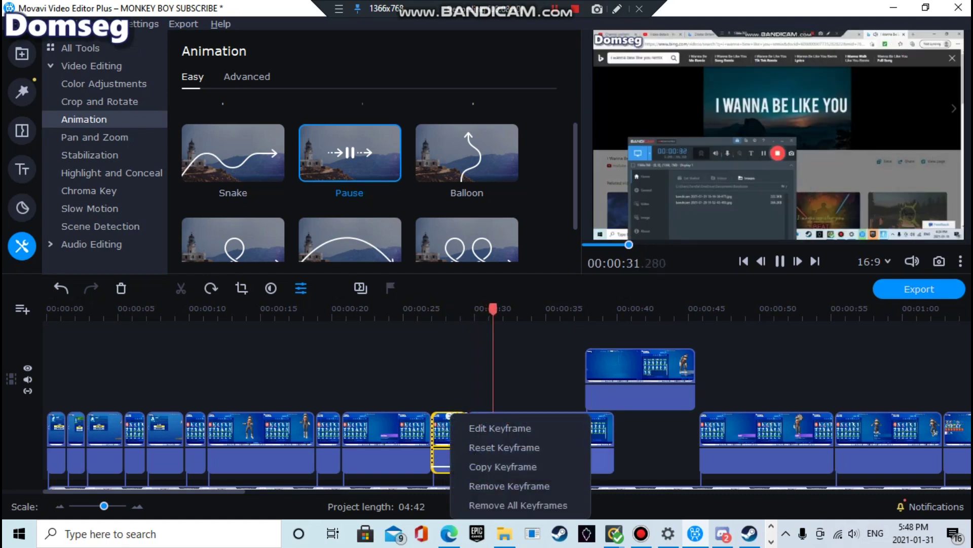
{"action": "left_click", "coordinate": [494, 502]}
{"action": "left_click", "coordinate": [482, 425]}
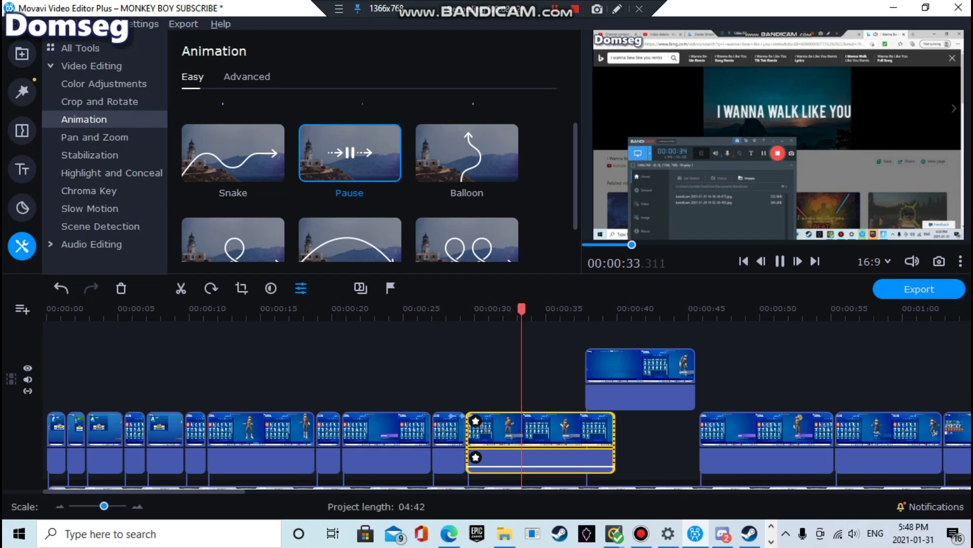
{"action": "right_click", "coordinate": [454, 413]}
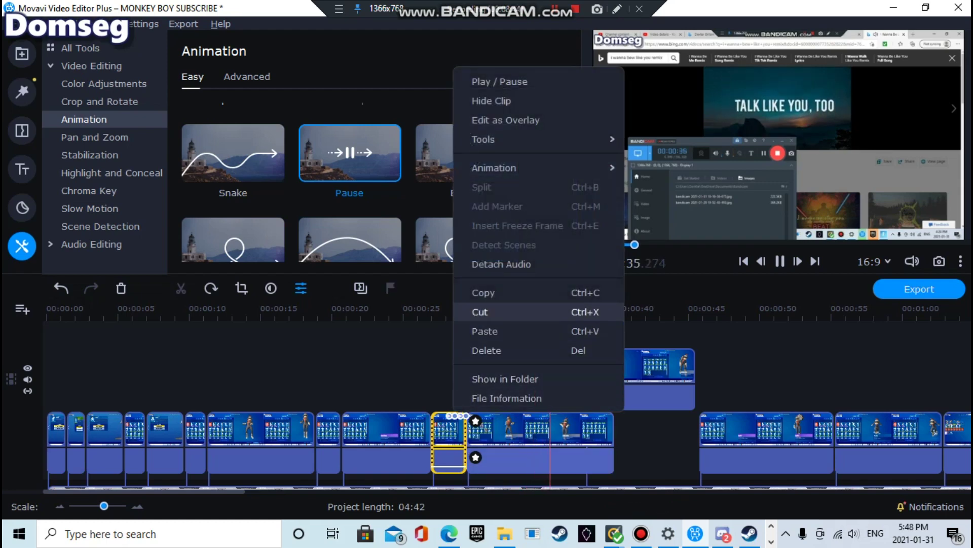
{"action": "right_click", "coordinate": [452, 420]}
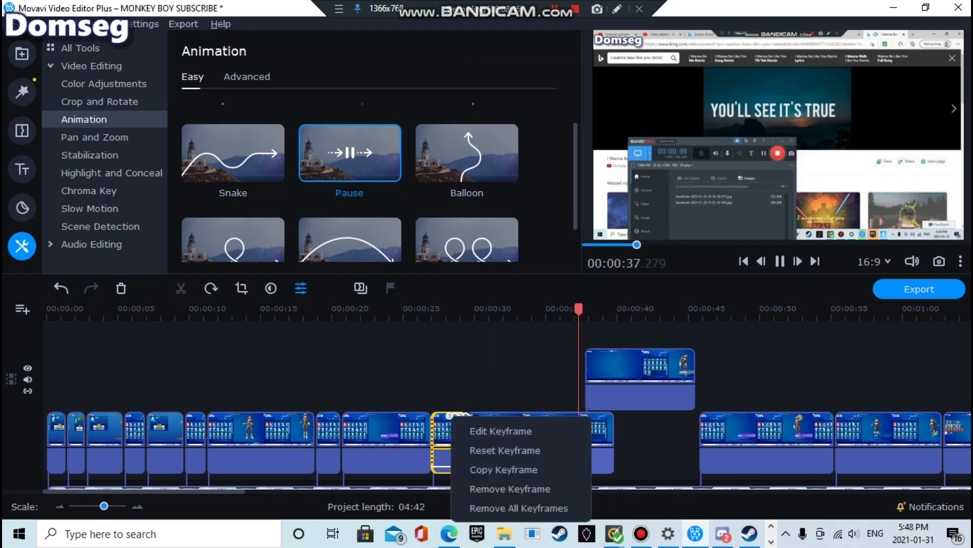
{"action": "left_click", "coordinate": [519, 507]}
{"action": "scroll", "coordinate": [234, 177], "scroll_direction": "up", "scroll_amount": 1}
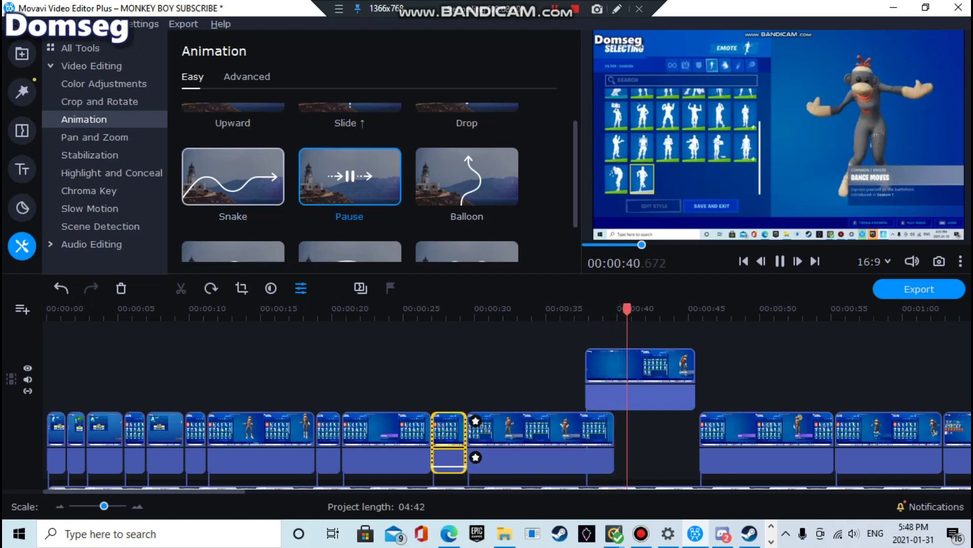
{"action": "scroll", "coordinate": [466, 177], "scroll_direction": "up", "scroll_amount": 1}
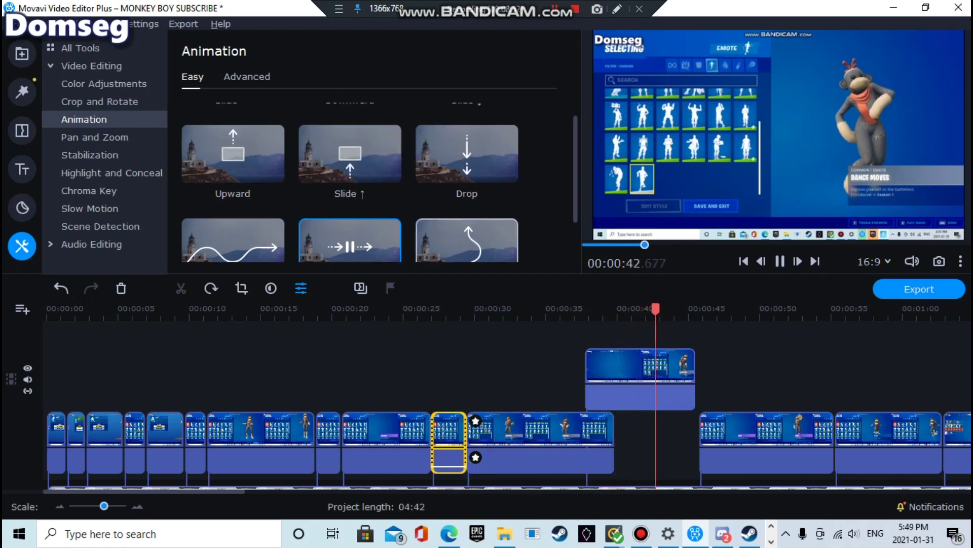
{"action": "scroll", "coordinate": [466, 193], "scroll_direction": "up", "scroll_amount": 2}
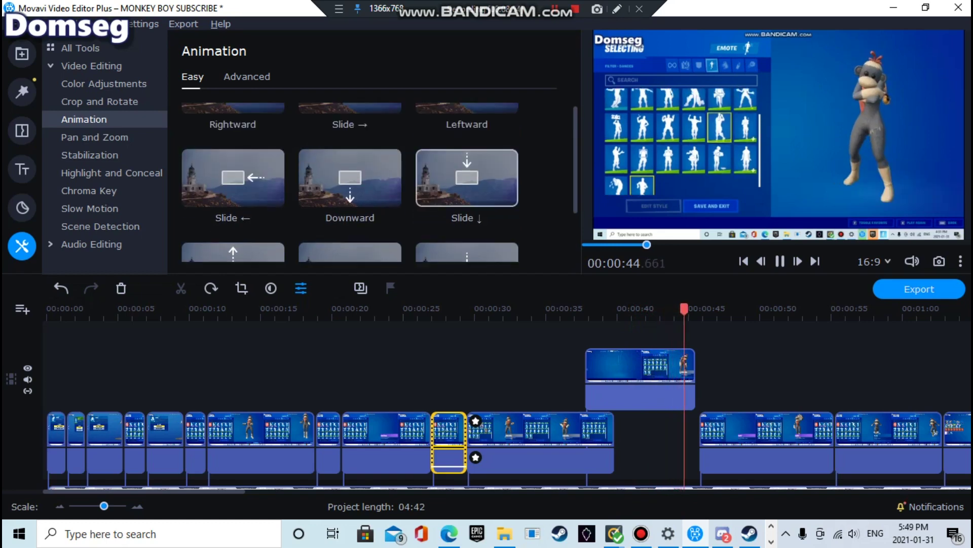
{"action": "scroll", "coordinate": [467, 202], "scroll_direction": "up", "scroll_amount": 1}
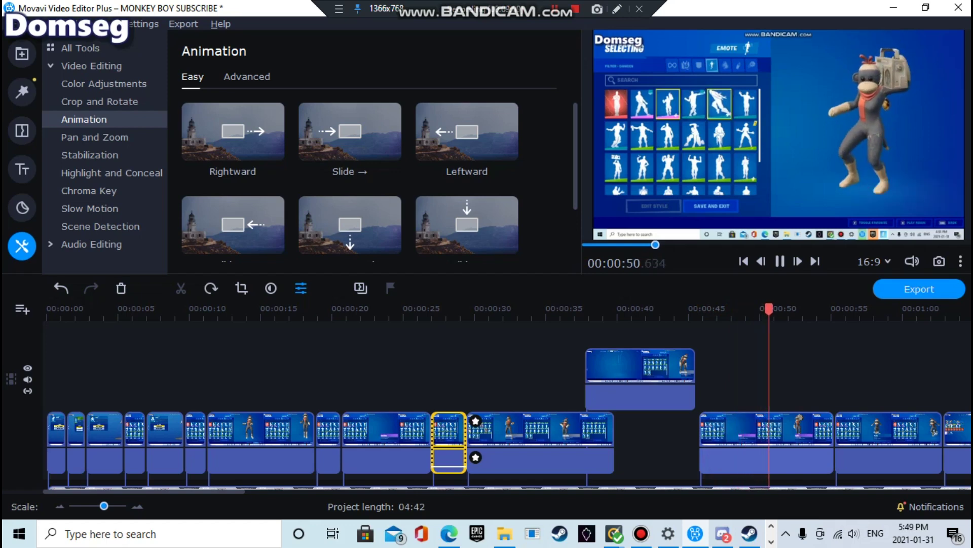
Step: Move the raised Dance Moves piece to about 55 seconds, raise the slowed one above its track and put the Boomin' piece beneath it at about 29.4 seconds
{"action": "left_click_drag", "start_coordinate": [647, 370], "coordinate": [897, 342]}
{"action": "left_click_drag", "start_coordinate": [565, 451], "coordinate": [565, 389]}
{"action": "left_click_drag", "start_coordinate": [772, 451], "coordinate": [540, 455]}
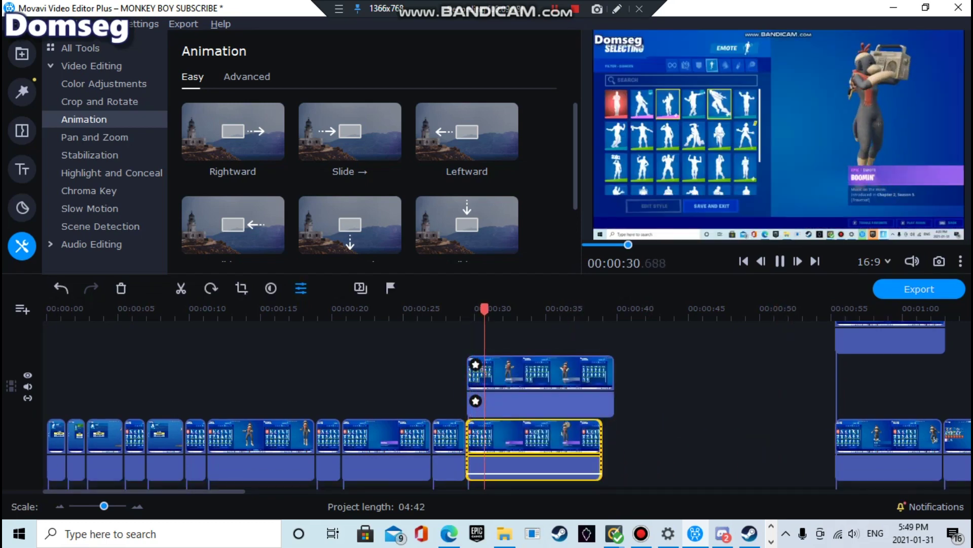
Step: Check the clip properties of the stacked Boomin' and Dance Moves pieces and return the playhead to about 29.75 seconds
{"action": "left_click", "coordinate": [525, 388]}
{"action": "scroll", "coordinate": [466, 152], "scroll_direction": "down", "scroll_amount": 3}
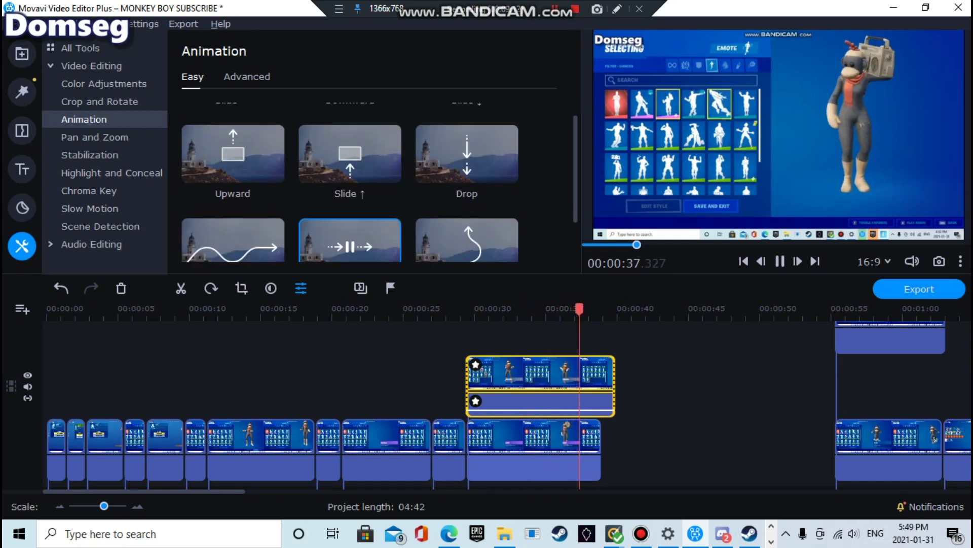
{"action": "left_click", "coordinate": [535, 389]}
{"action": "left_click", "coordinate": [538, 341]}
{"action": "double_click", "coordinate": [540, 441]}
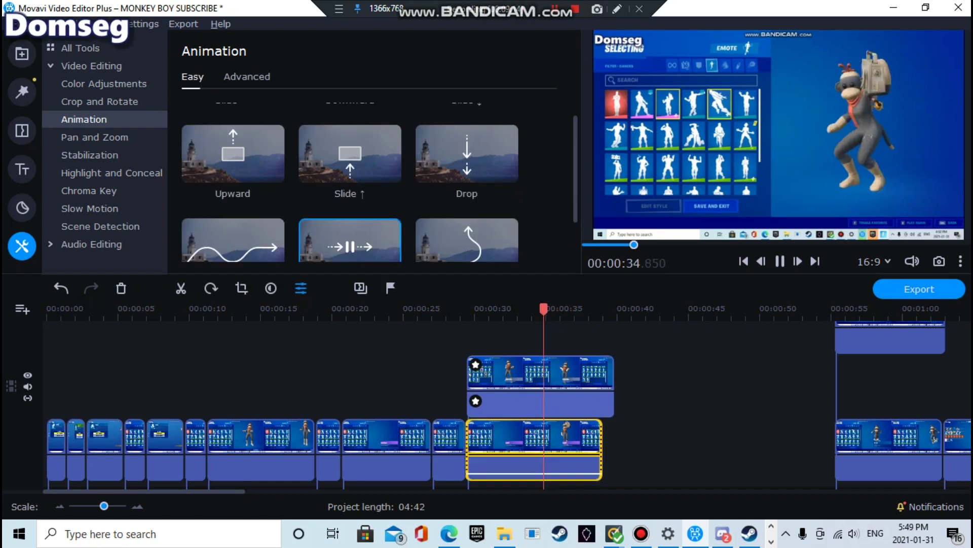
{"action": "left_click", "coordinate": [537, 377]}
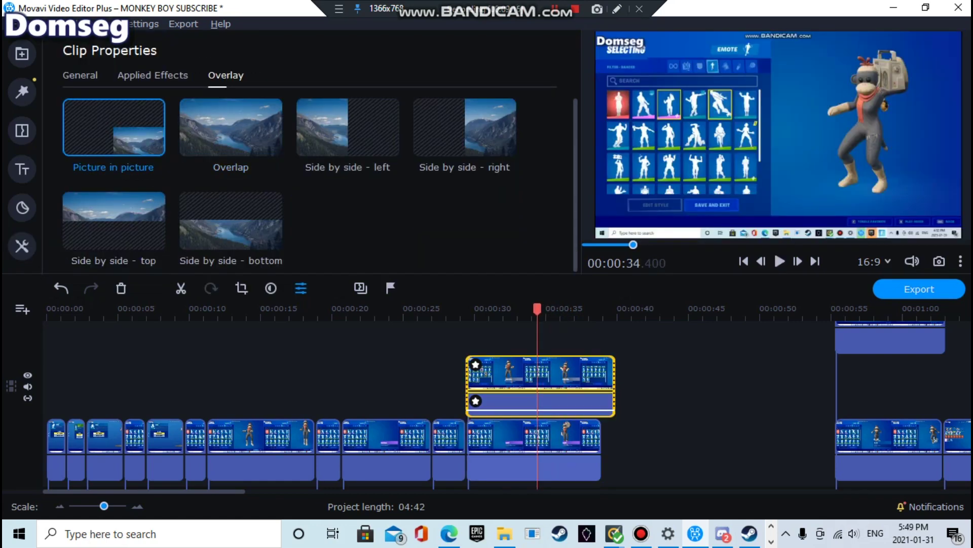
{"action": "left_click_drag", "start_coordinate": [536, 308], "coordinate": [471, 308]}
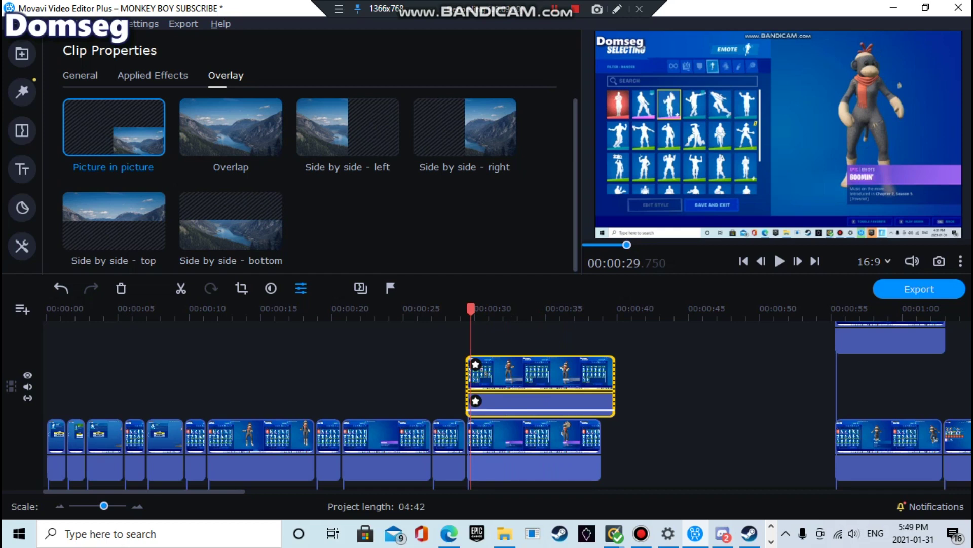
Step: Swap the stacked pieces at about 29.4 seconds, placing the slowed Dance Moves piece on the lower overlay track and the Boomin' piece above it
{"action": "left_click_drag", "start_coordinate": [563, 442], "coordinate": [729, 406]}
{"action": "left_click_drag", "start_coordinate": [524, 378], "coordinate": [524, 444]}
{"action": "left_click_drag", "start_coordinate": [672, 376], "coordinate": [506, 376]}
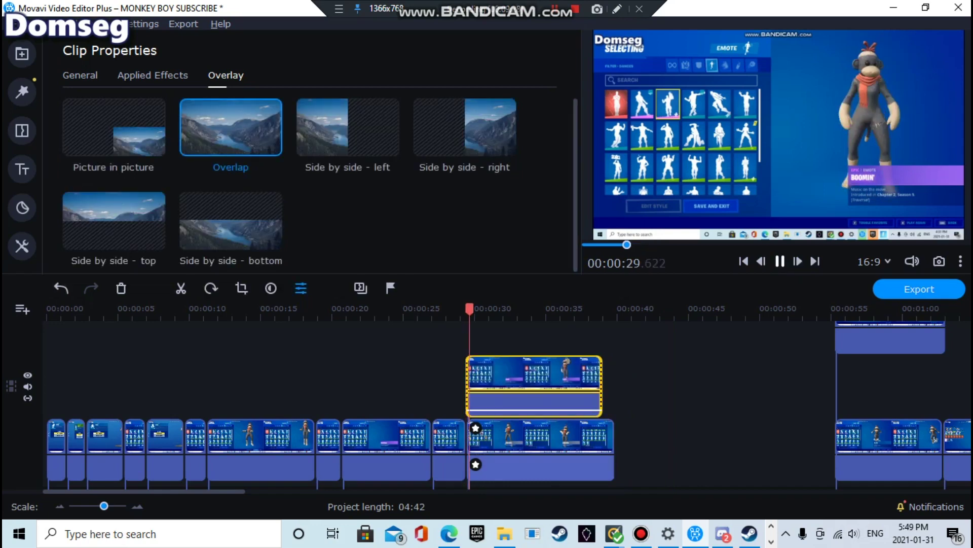
Step: Move the Boomin' piece down to the lower overlay track, starting at about 42.4 seconds after the slowed Dance Moves piece
{"action": "left_click", "coordinate": [594, 437]}
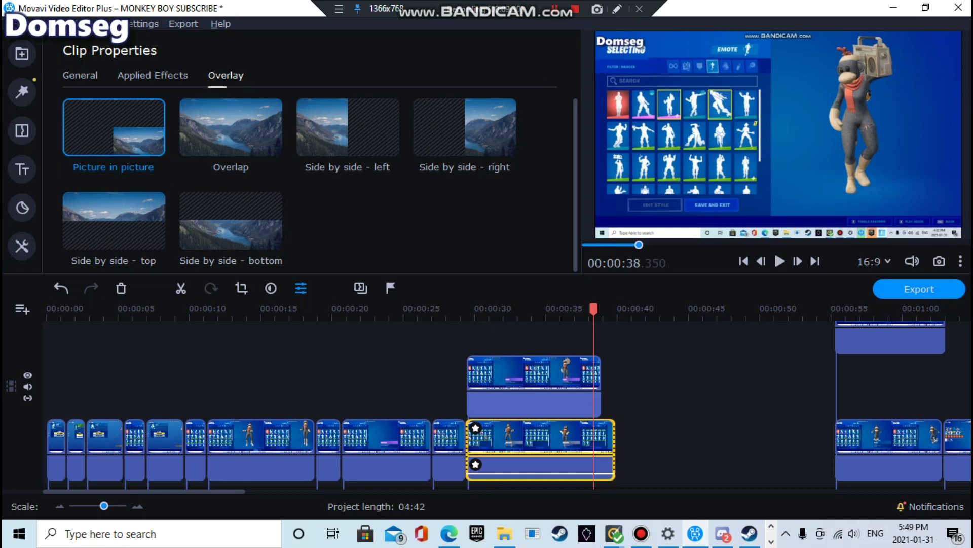
{"action": "left_click_drag", "start_coordinate": [545, 376], "coordinate": [731, 439]}
{"action": "scroll", "coordinate": [731, 440], "scroll_direction": "right", "scroll_amount": 2}
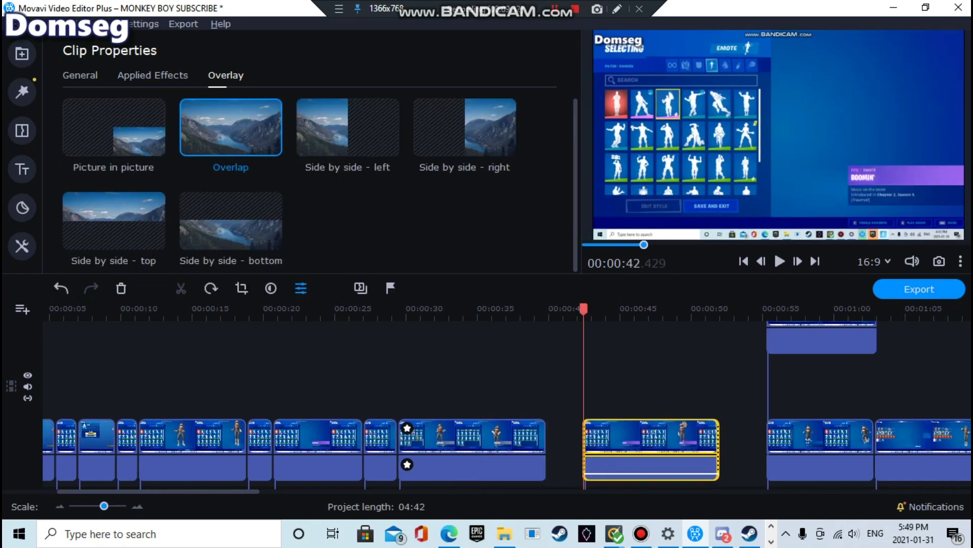
{"action": "scroll", "coordinate": [507, 405], "scroll_direction": "left", "scroll_amount": 2}
Step: Detach the audio from the main track's song clip and clear the selection
{"action": "scroll", "coordinate": [507, 404], "scroll_direction": "down", "scroll_amount": 3}
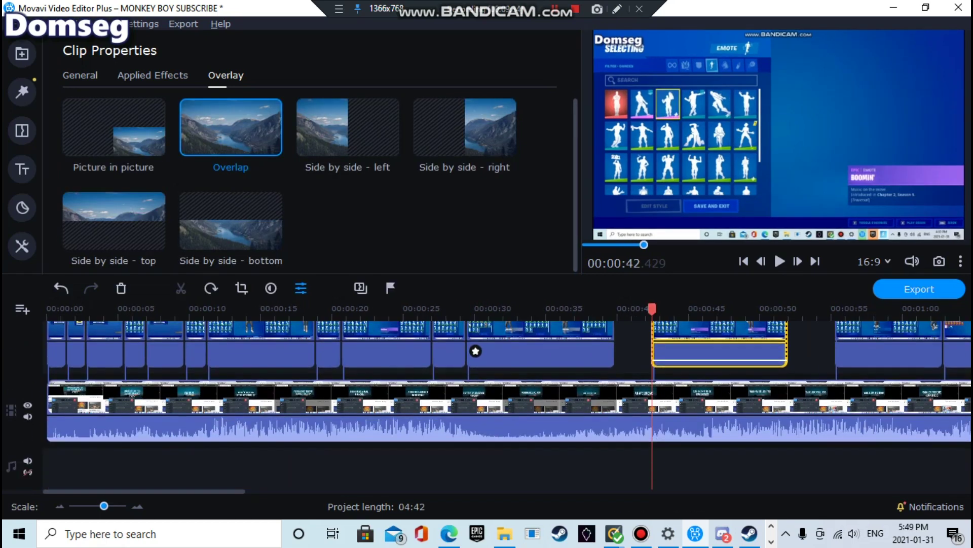
{"action": "scroll", "coordinate": [507, 404], "scroll_direction": "up", "scroll_amount": 1}
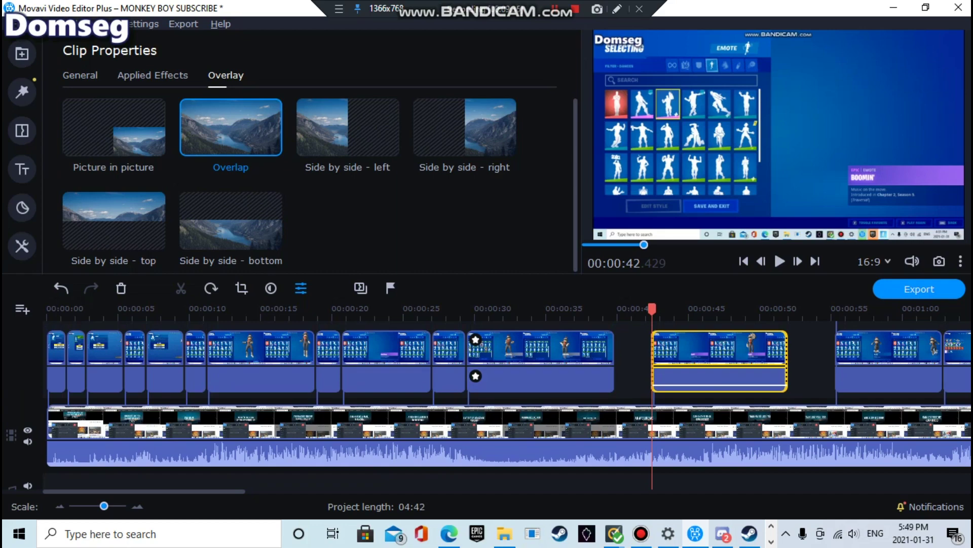
{"action": "right_click", "coordinate": [589, 411]}
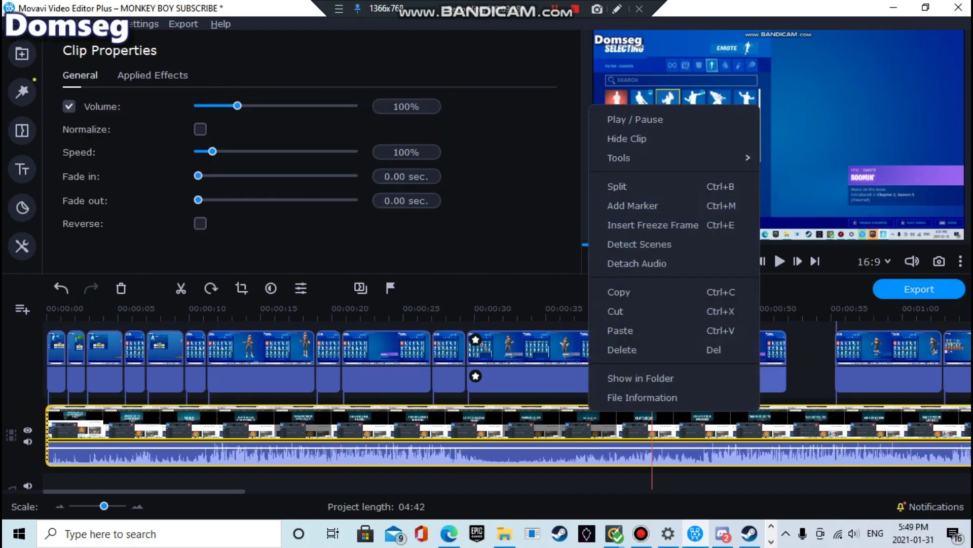
{"action": "left_click", "coordinate": [583, 478]}
{"action": "right_click", "coordinate": [511, 427]}
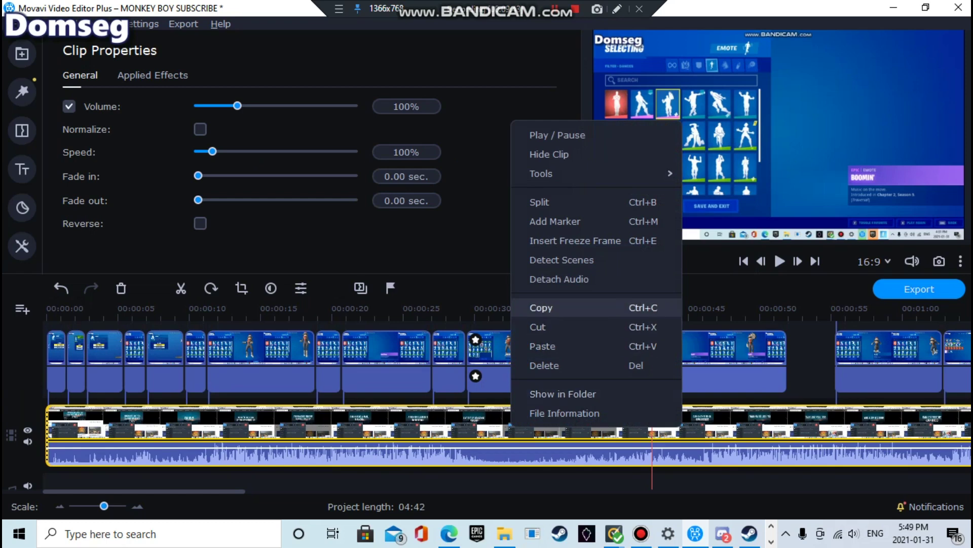
{"action": "left_click", "coordinate": [559, 279]}
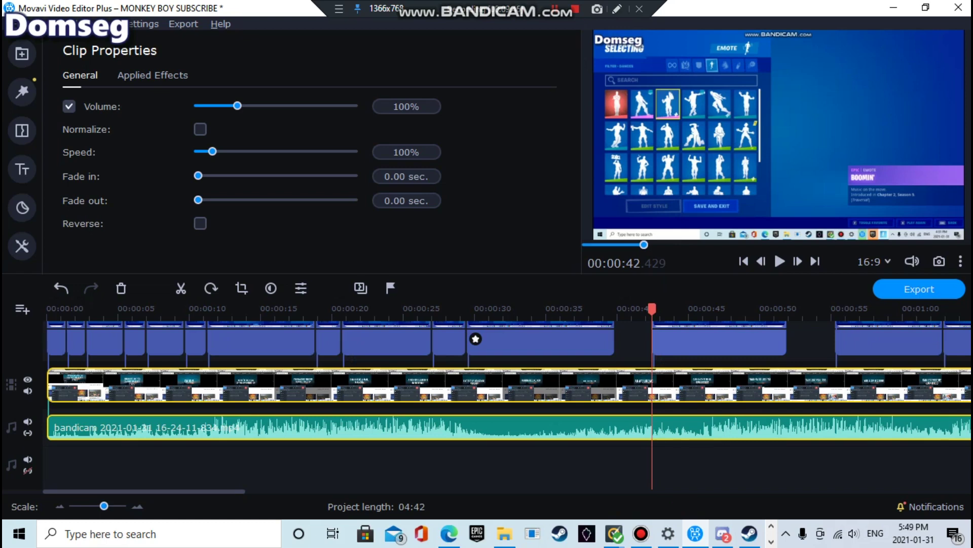
{"action": "key", "text": "Escape"}
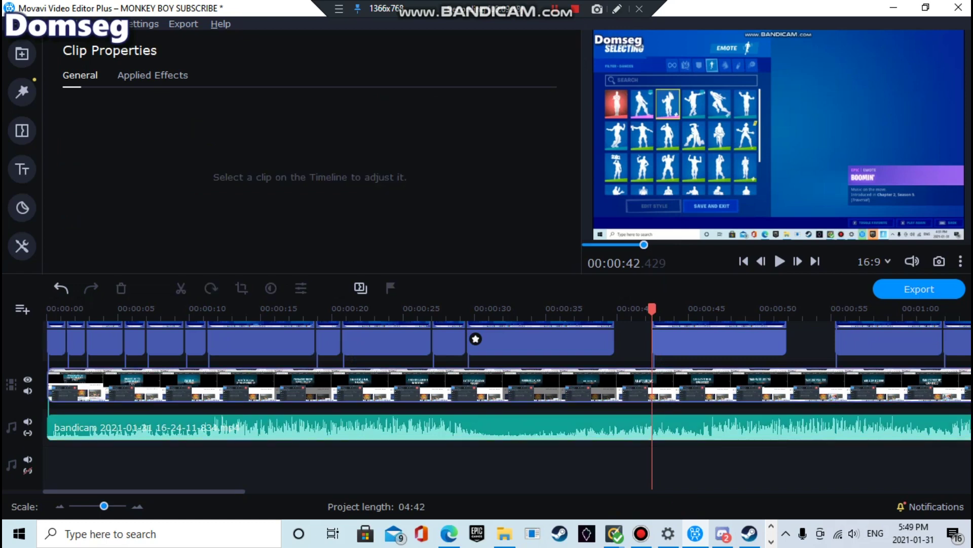
Step: Try deleting the long screen-recording clip from the main video track, and undo the deletion
{"action": "right_click", "coordinate": [636, 378]}
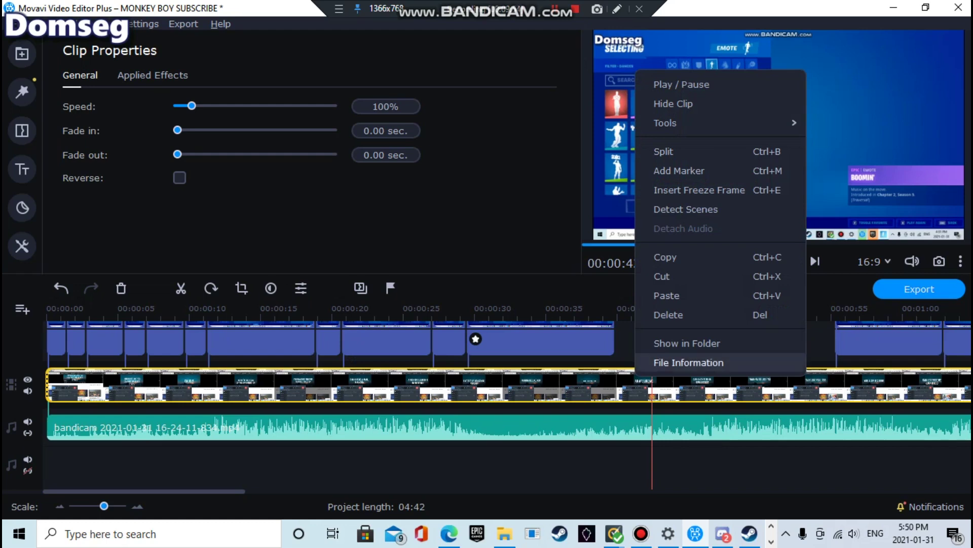
{"action": "left_click", "coordinate": [668, 315]}
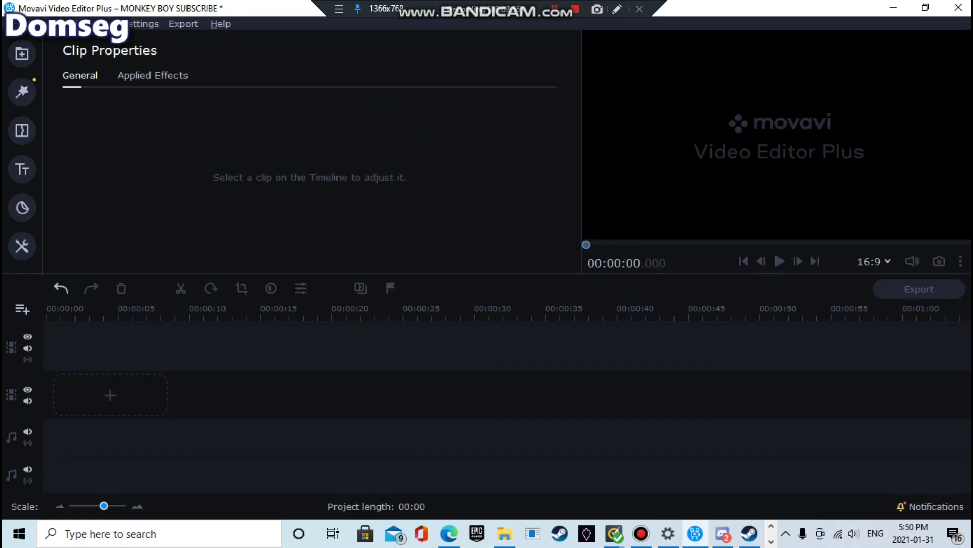
{"action": "key", "text": "ctrl+z"}
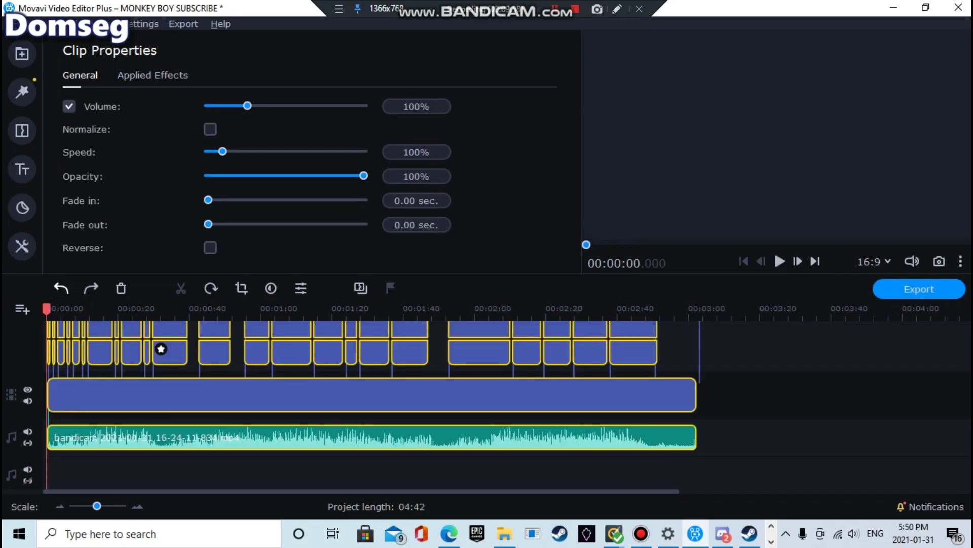
Step: Select the main-track clip and dismiss the Bandicam registration dialog
{"action": "left_click", "coordinate": [527, 395]}
{"action": "left_click", "coordinate": [526, 306]}
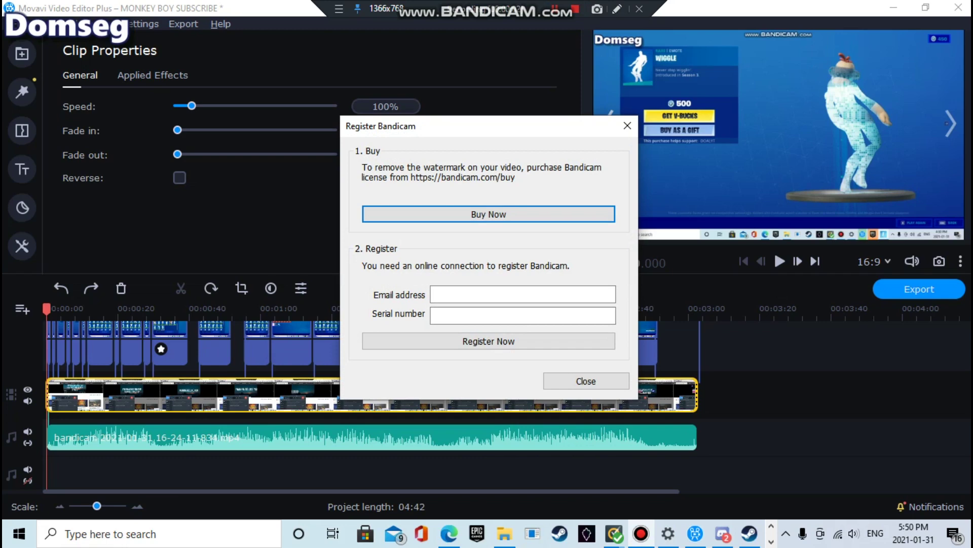
{"action": "left_click", "coordinate": [587, 380]}
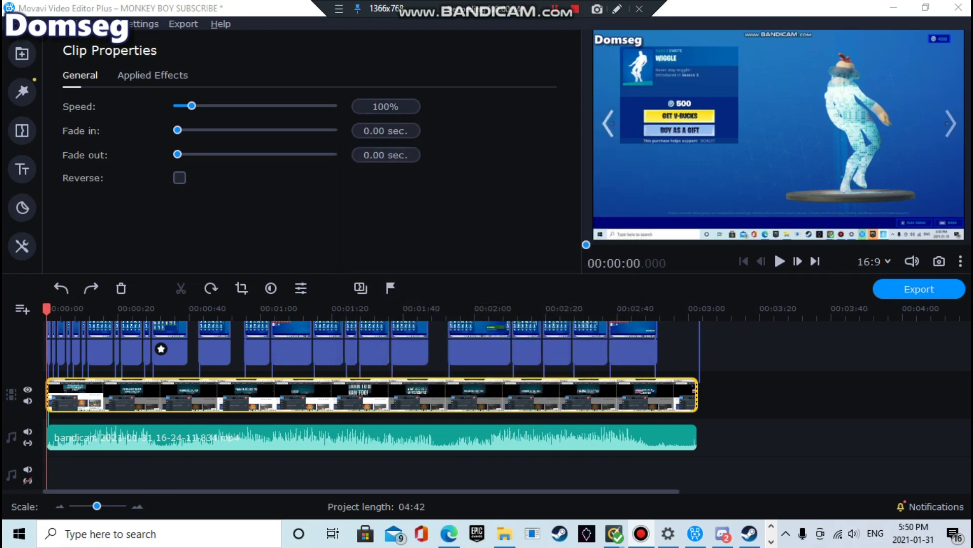
Step: Delete the main-track clip again, undo that deletion and reselect the clip
{"action": "left_click", "coordinate": [598, 467]}
{"action": "right_click", "coordinate": [687, 395]}
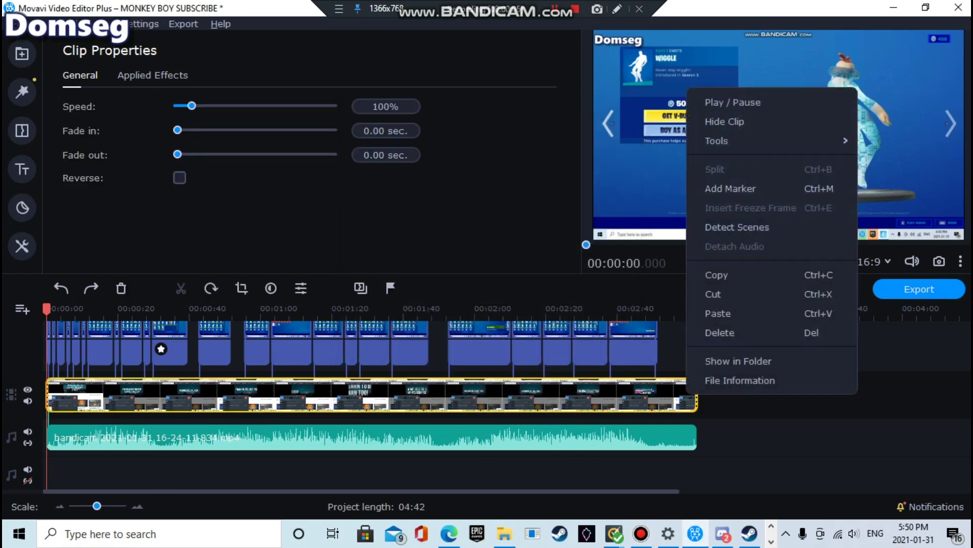
{"action": "left_click", "coordinate": [721, 332]}
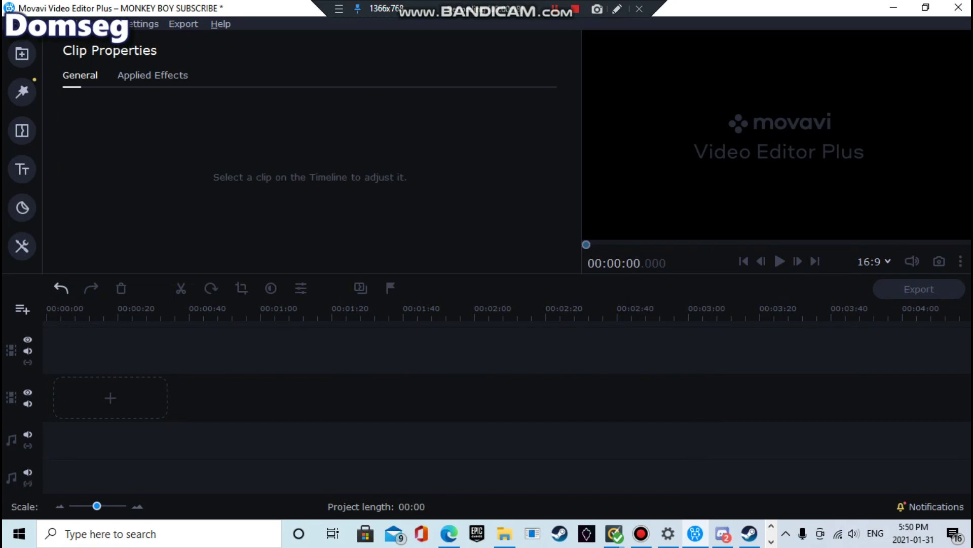
{"action": "key", "text": "ctrl+z"}
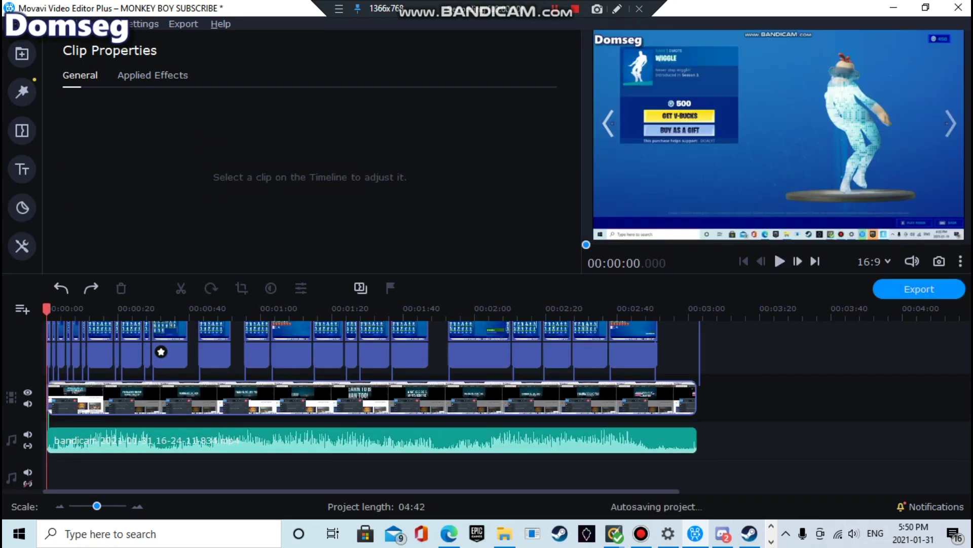
{"action": "mouse_move", "coordinate": [611, 398]}
{"action": "left_mouse_down"}
{"action": "mouse_move", "coordinate": [873, 401]}
{"action": "mouse_move", "coordinate": [534, 399]}
{"action": "mouse_move", "coordinate": [617, 400]}
{"action": "left_mouse_up"}
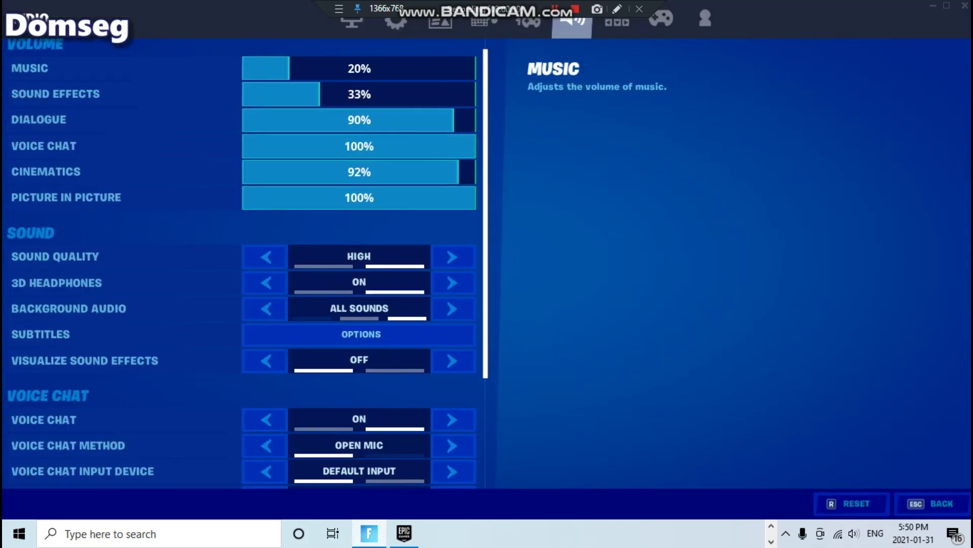
Step: In Fortnite, leave the audio settings and send a party invite to the first player listed under Epic Friends
{"action": "key", "text": "Escape"}
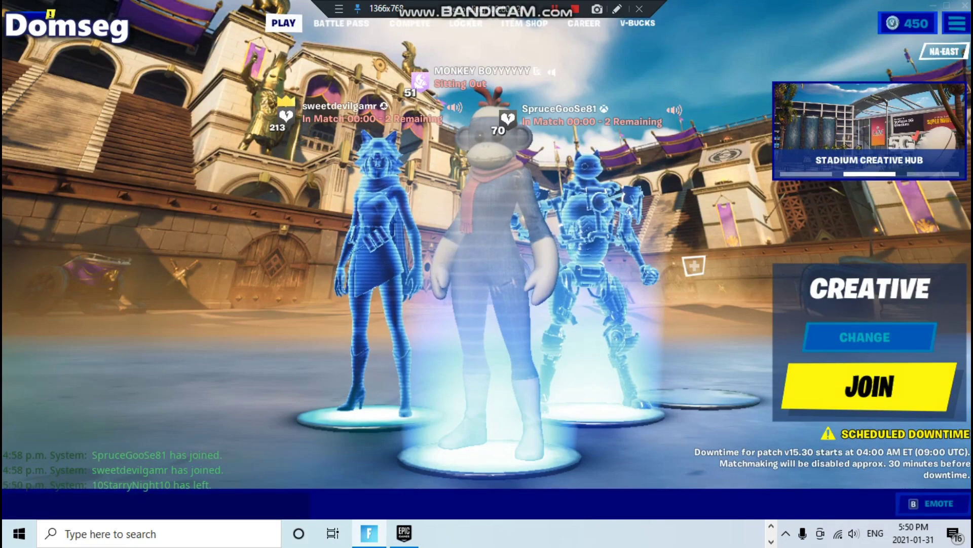
{"action": "key", "text": "Escape"}
{"action": "scroll", "coordinate": [152, 314], "scroll_direction": "down", "scroll_amount": 3}
{"action": "key", "text": "Down"}
{"action": "key", "text": "Up"}
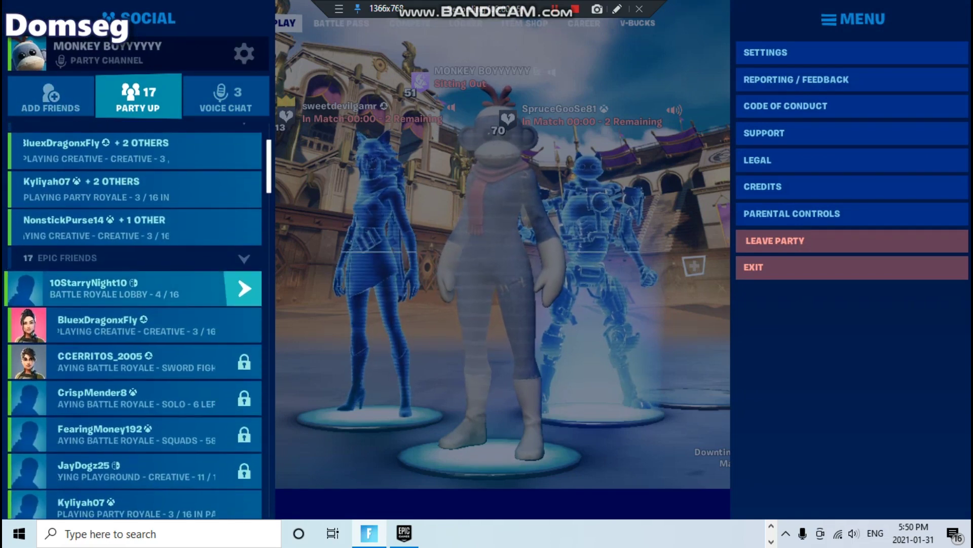
{"action": "key", "text": "Return"}
{"action": "key", "text": "Return"}
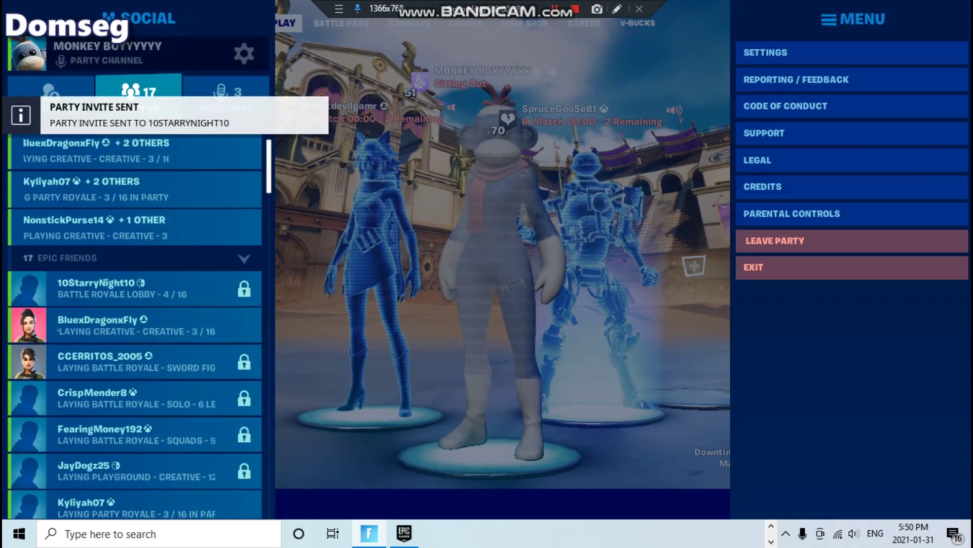
Step: Switch to the Edge video page, return to Movavi Video Editor Plus, and select the starred overlay clip around 31 seconds
{"action": "mouse_move", "coordinate": [449, 533]}
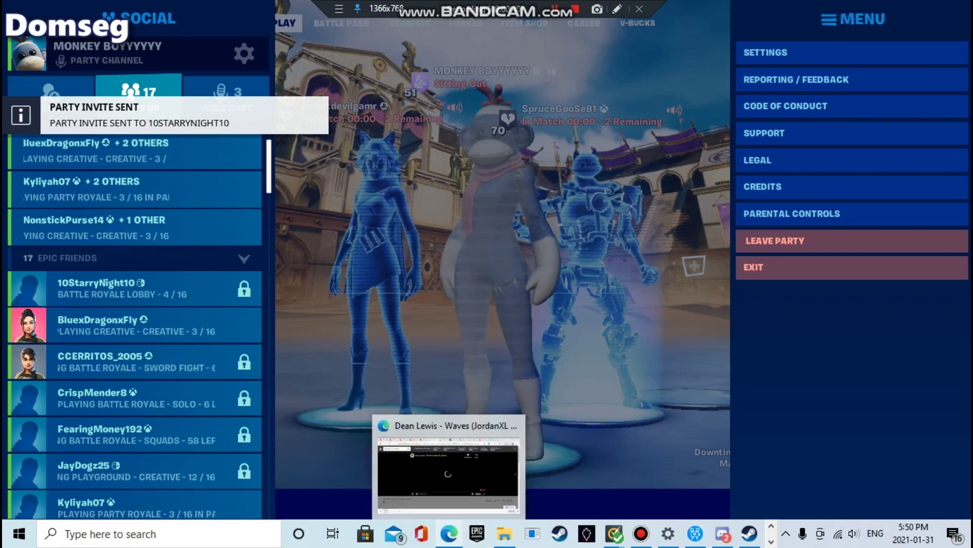
{"action": "left_click", "coordinate": [449, 476]}
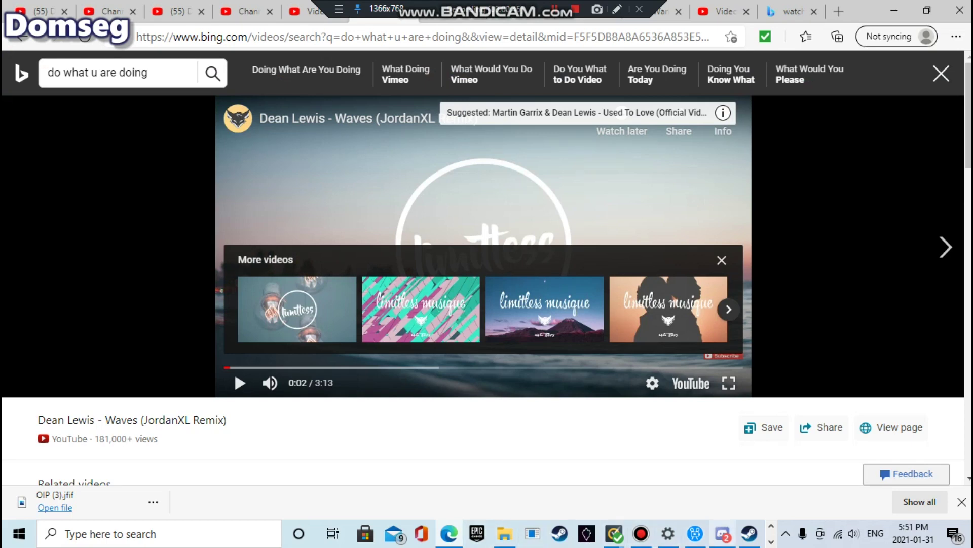
{"action": "left_click", "coordinate": [695, 533]}
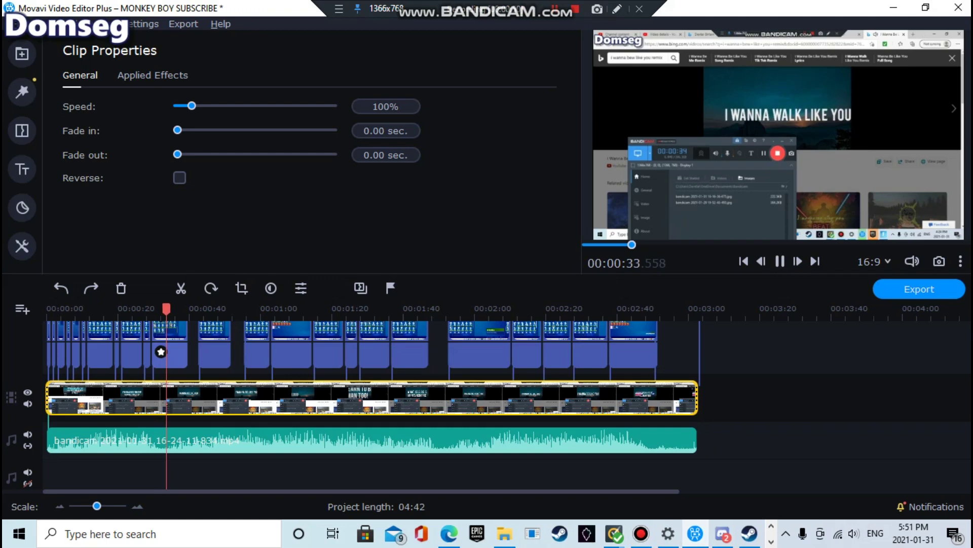
{"action": "left_click_drag", "start_coordinate": [168, 309], "coordinate": [119, 309]}
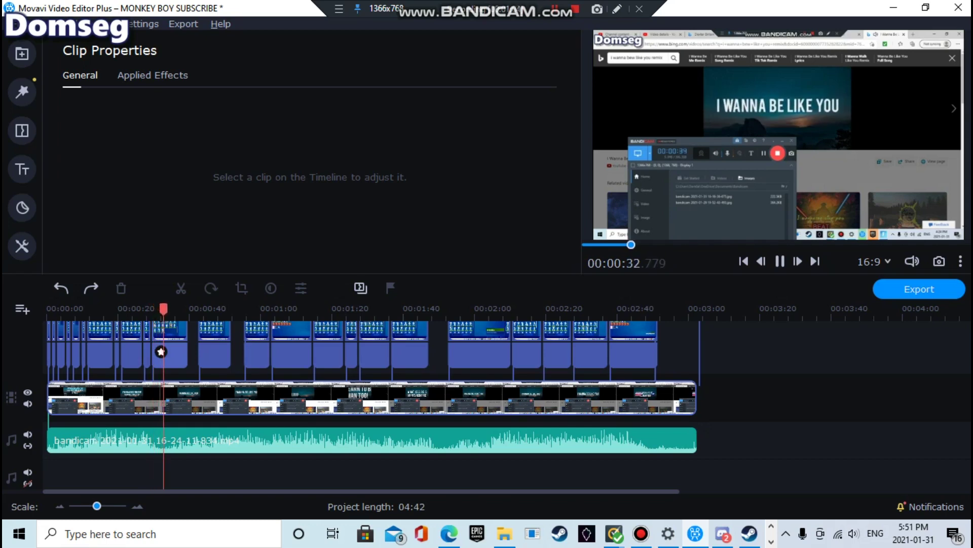
{"action": "left_click", "coordinate": [158, 334]}
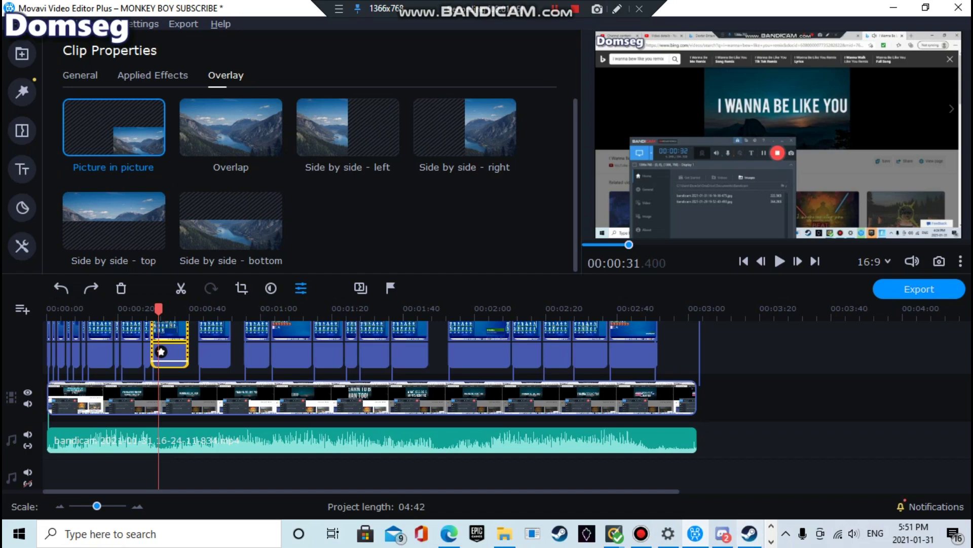
Step: Switch to Fortnite and join the party of the first player listed under Epic Friends
{"action": "left_click", "coordinate": [771, 542]}
{"action": "mouse_move", "coordinate": [369, 534]}
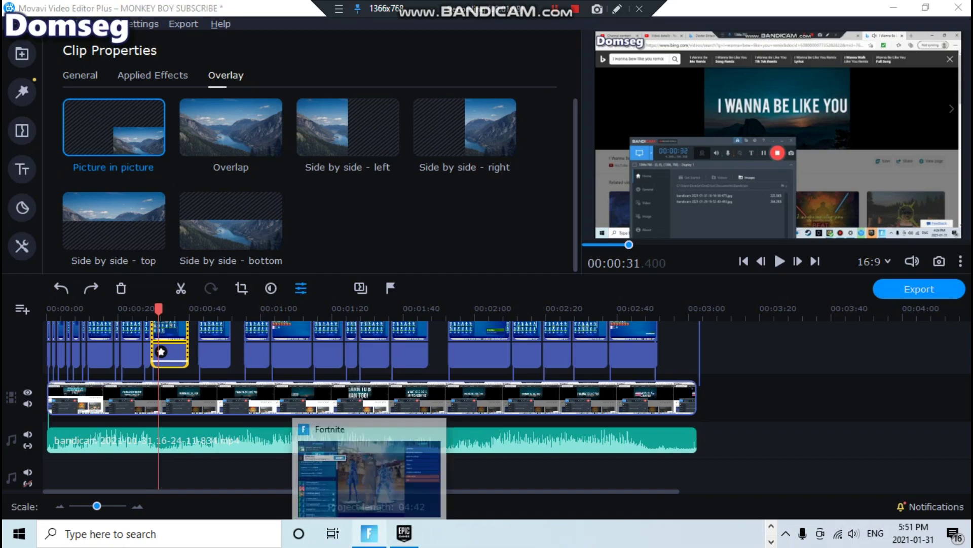
{"action": "left_click", "coordinate": [369, 474]}
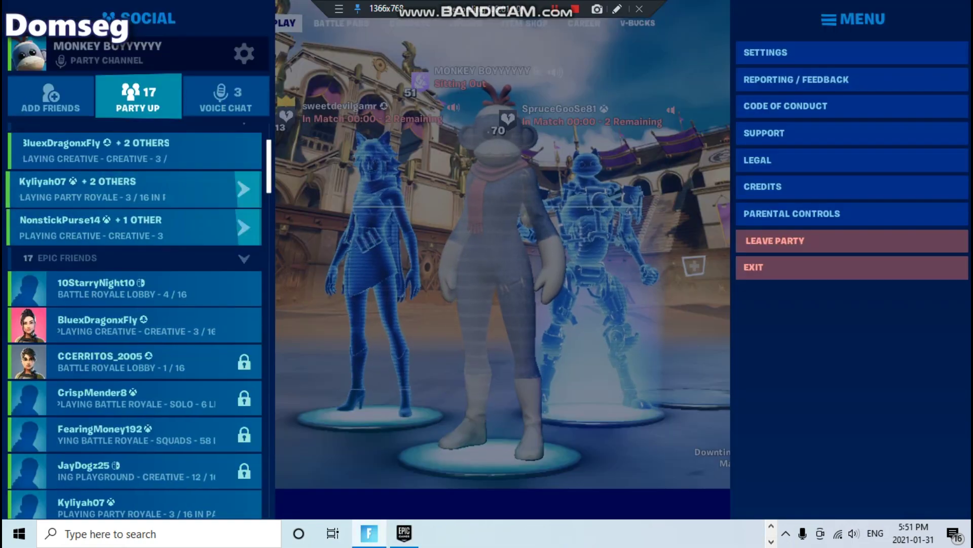
{"action": "left_click", "coordinate": [203, 289]}
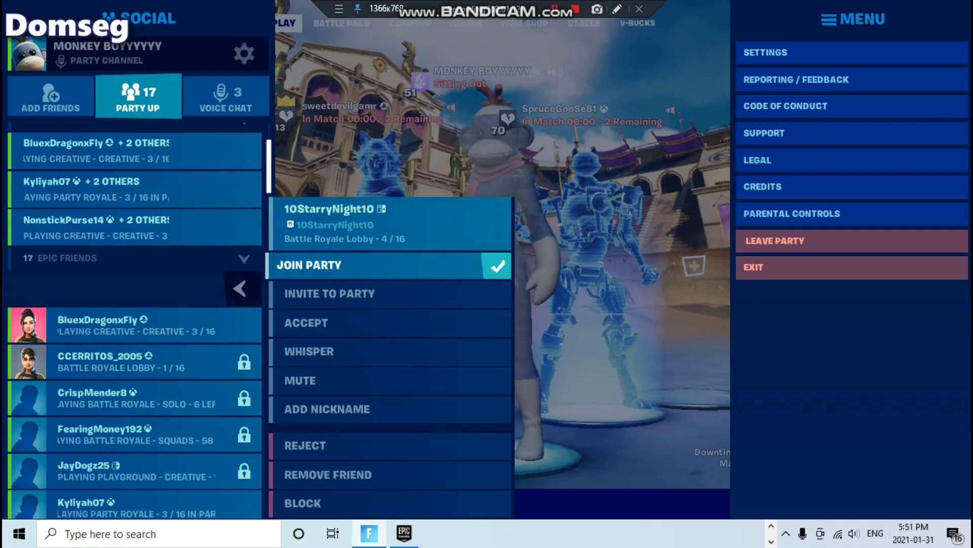
{"action": "key", "text": "Escape"}
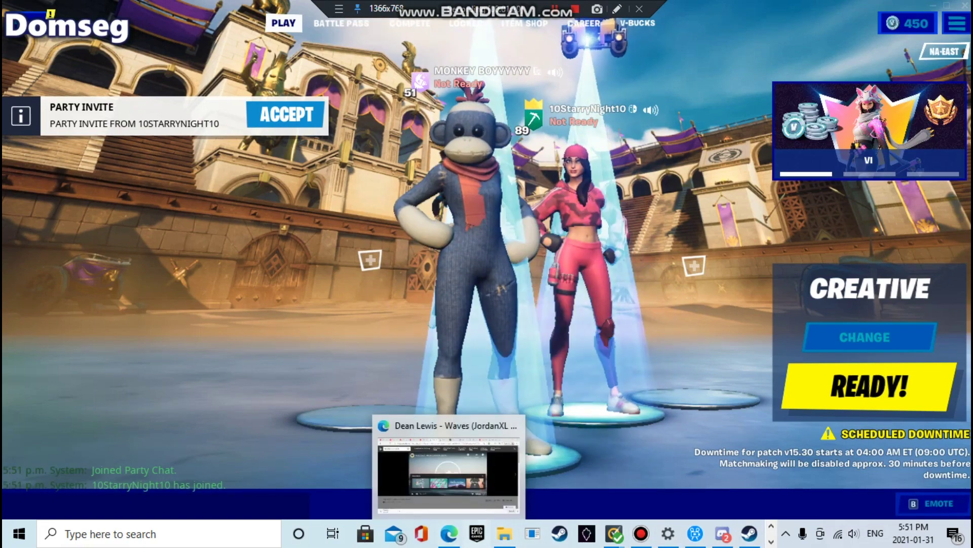
Step: Switch back to Movavi Video Editor Plus and check the options at the starred overlay clip's effect markers
{"action": "mouse_move", "coordinate": [723, 534]}
{"action": "left_click", "coordinate": [695, 534]}
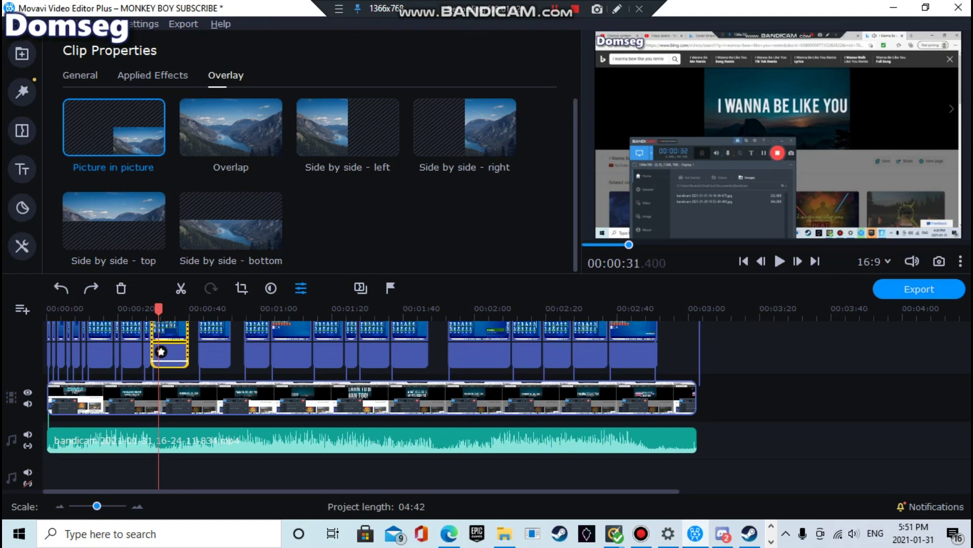
{"action": "scroll", "coordinate": [507, 404], "scroll_direction": "up", "scroll_amount": 5}
{"action": "scroll", "coordinate": [507, 404], "scroll_direction": "down", "scroll_amount": 2}
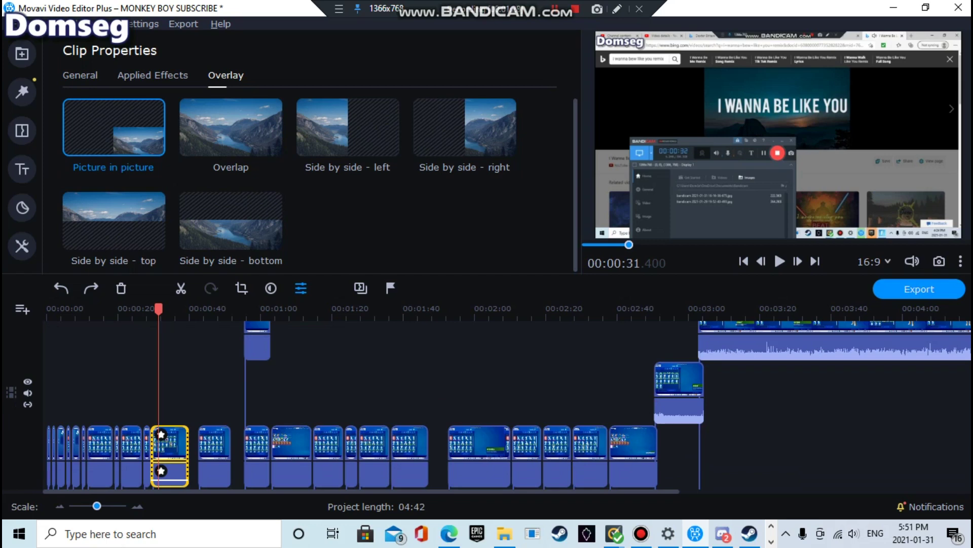
{"action": "right_click", "coordinate": [162, 434]}
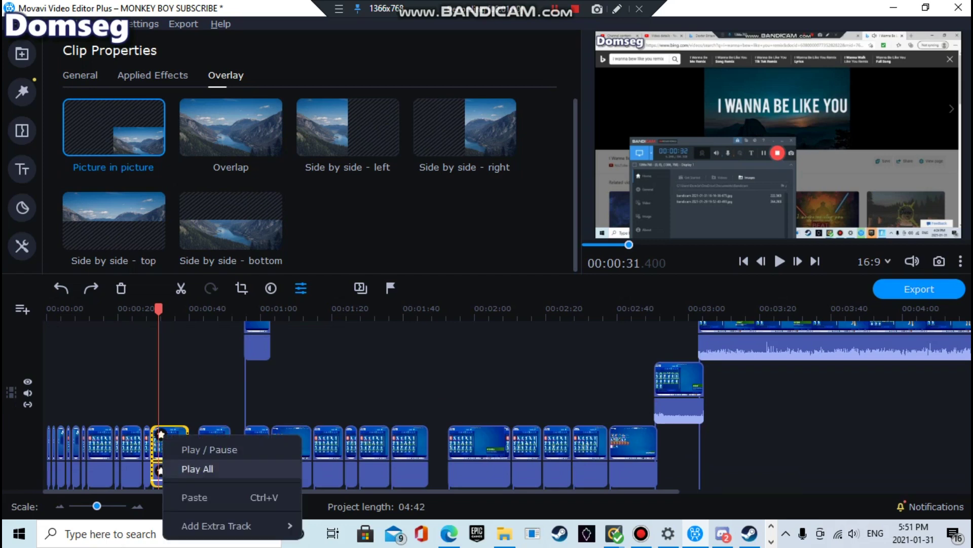
{"action": "left_click", "coordinate": [160, 468]}
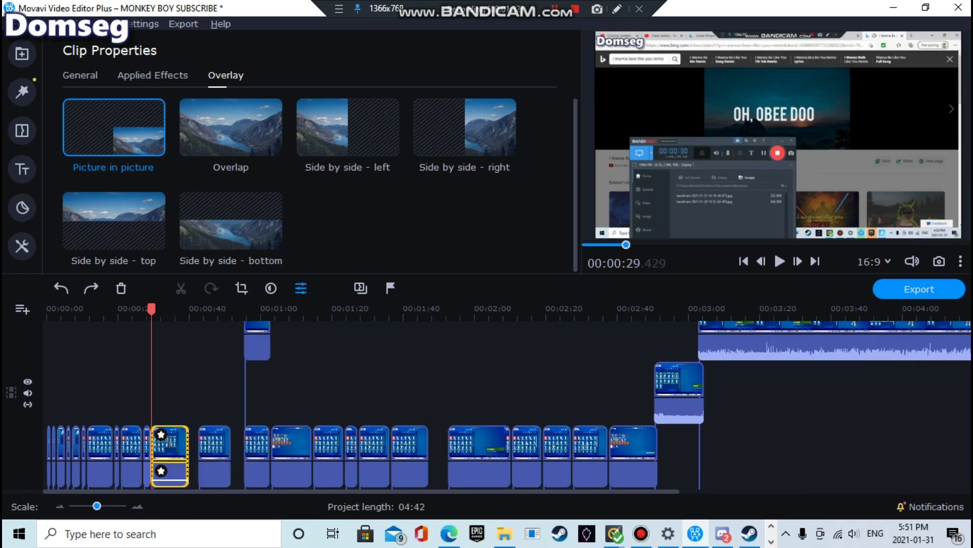
Step: Look through the overlay track's options, including the extra track types, and reselect the starred clip
{"action": "right_click", "coordinate": [160, 469]}
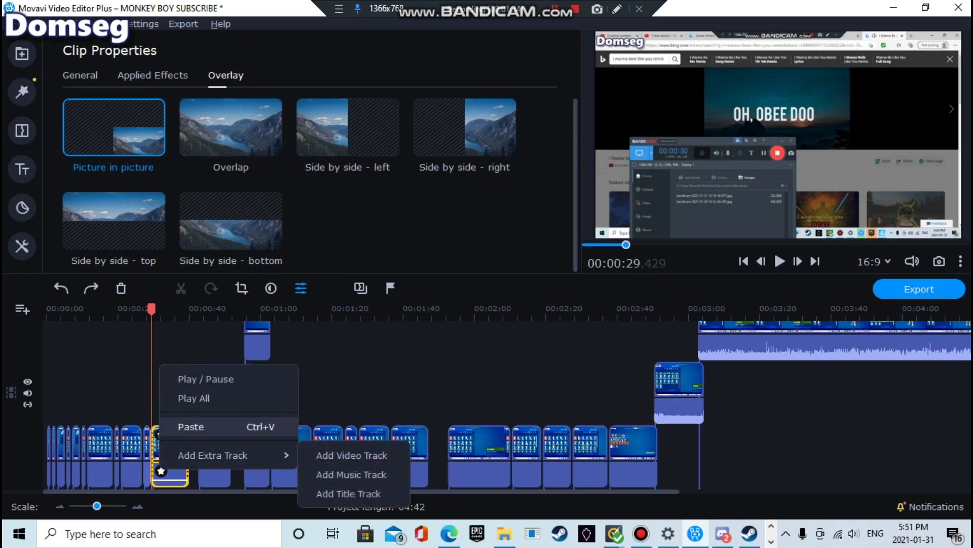
{"action": "right_click", "coordinate": [152, 339]}
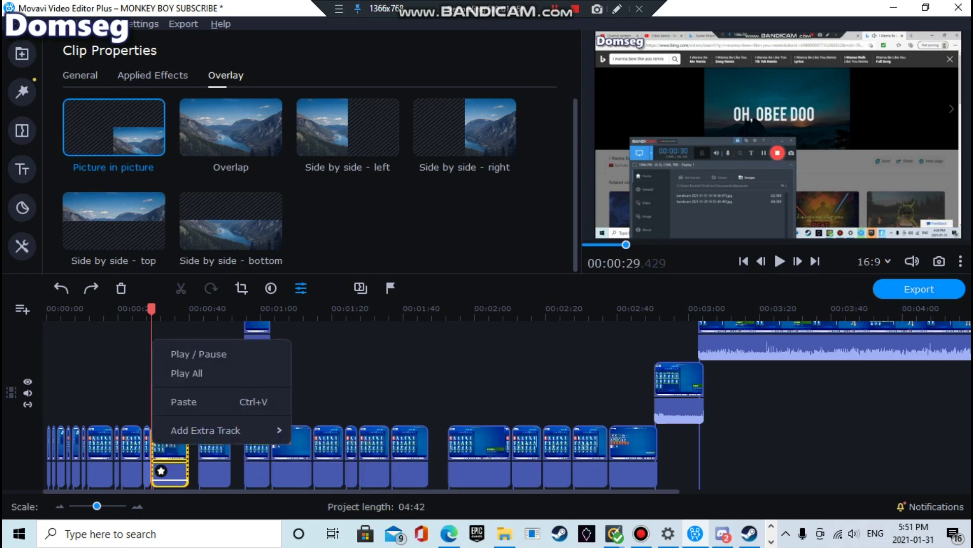
{"action": "mouse_move", "coordinate": [205, 431]}
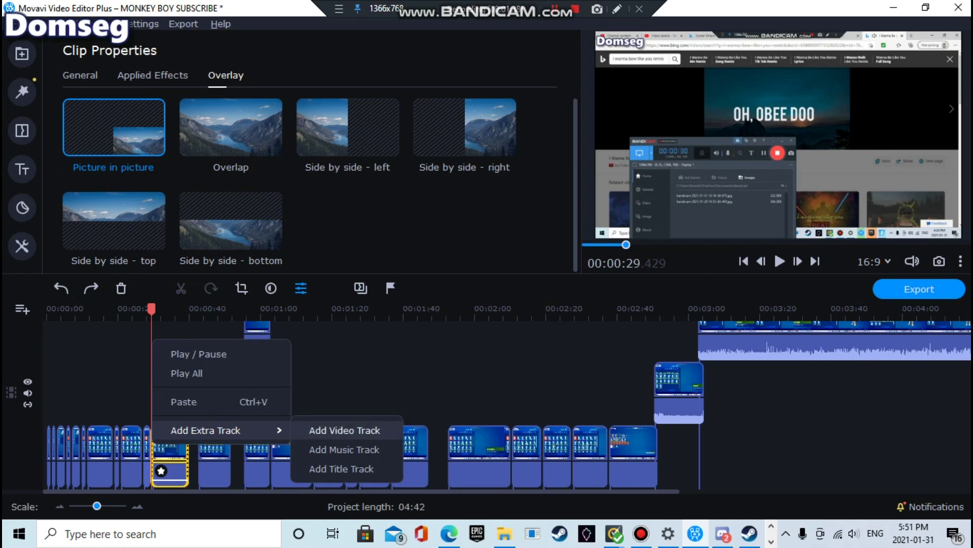
{"action": "right_click", "coordinate": [303, 366]}
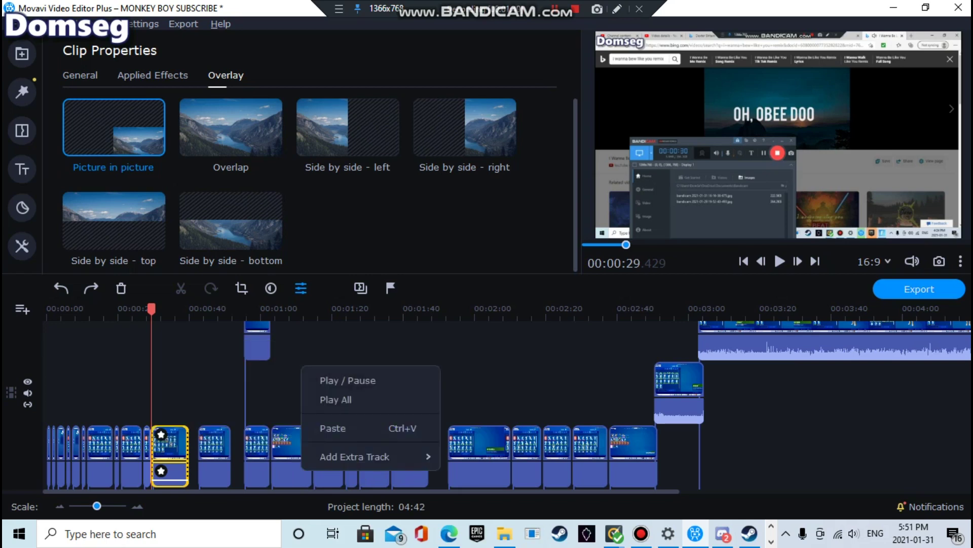
{"action": "left_click", "coordinate": [163, 446]}
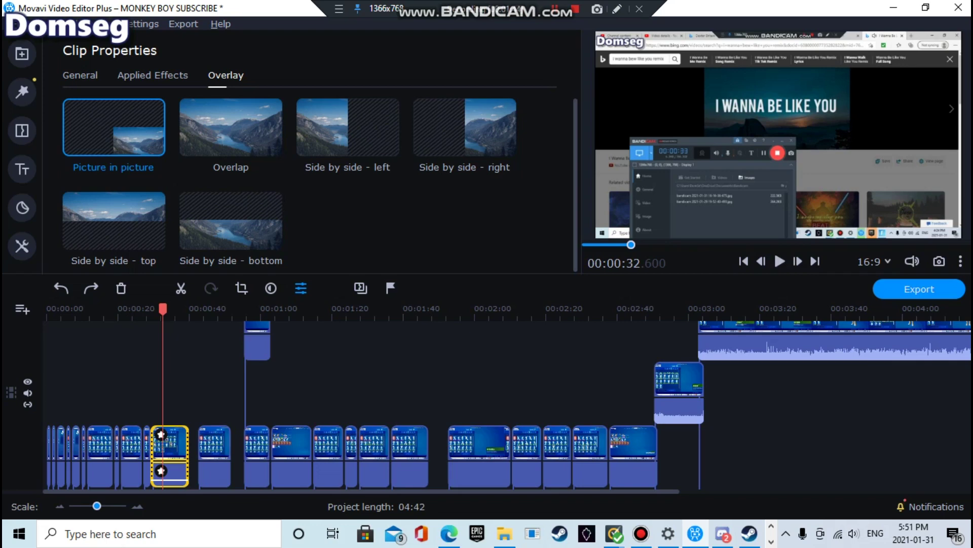
Step: Open the Animation tool and examine the starred overlay clip's available commands
{"action": "left_click", "coordinate": [22, 246]}
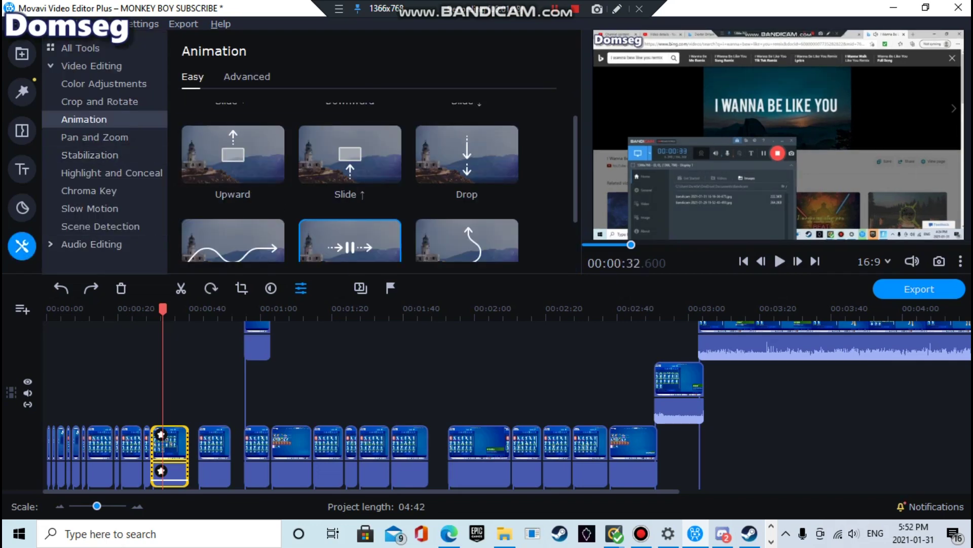
{"action": "right_click", "coordinate": [175, 440]}
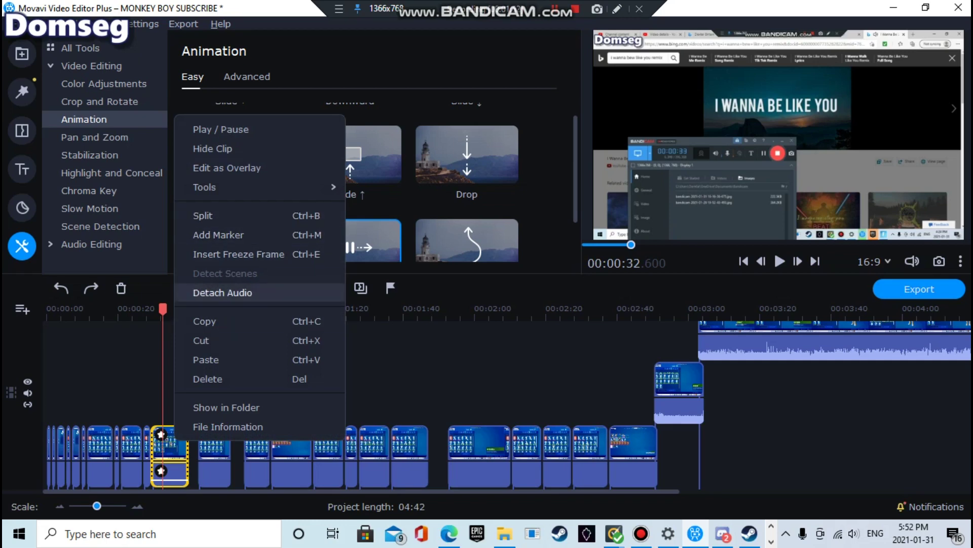
{"action": "right_click", "coordinate": [160, 431]}
{"action": "right_click", "coordinate": [160, 432]}
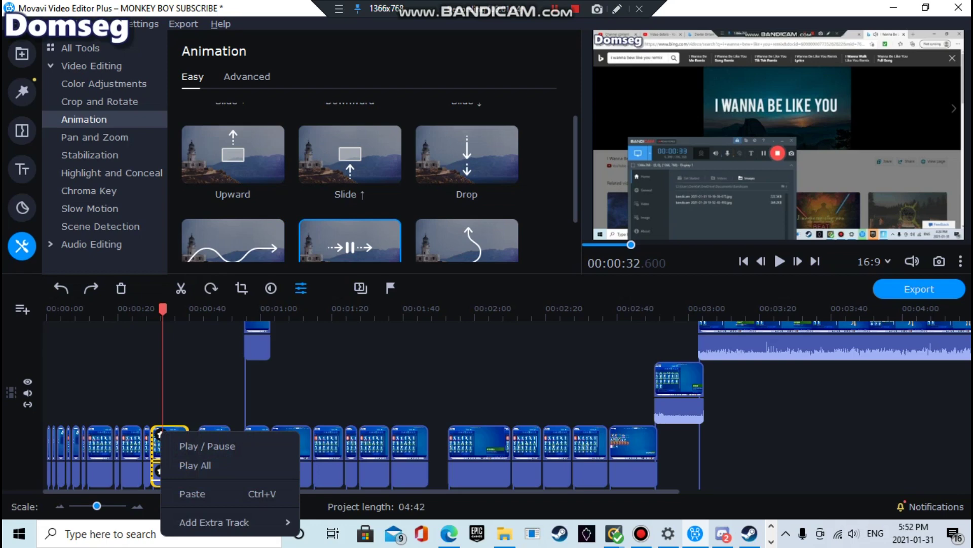
Step: Show the effects applied to the starred overlay clip and keep the clip selected at its start
{"action": "left_click", "coordinate": [160, 433]}
{"action": "left_click", "coordinate": [160, 434]}
{"action": "right_click", "coordinate": [159, 433]}
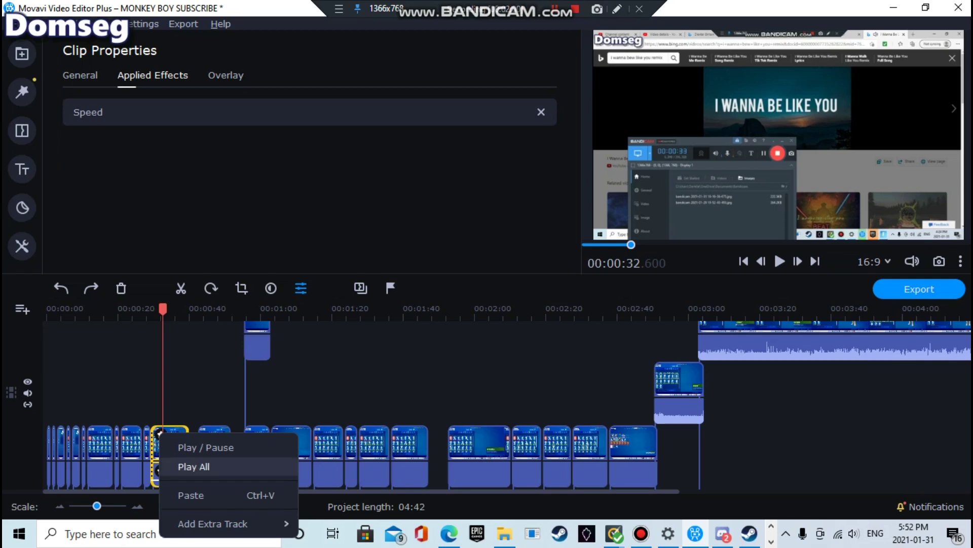
{"action": "left_click", "coordinate": [156, 450]}
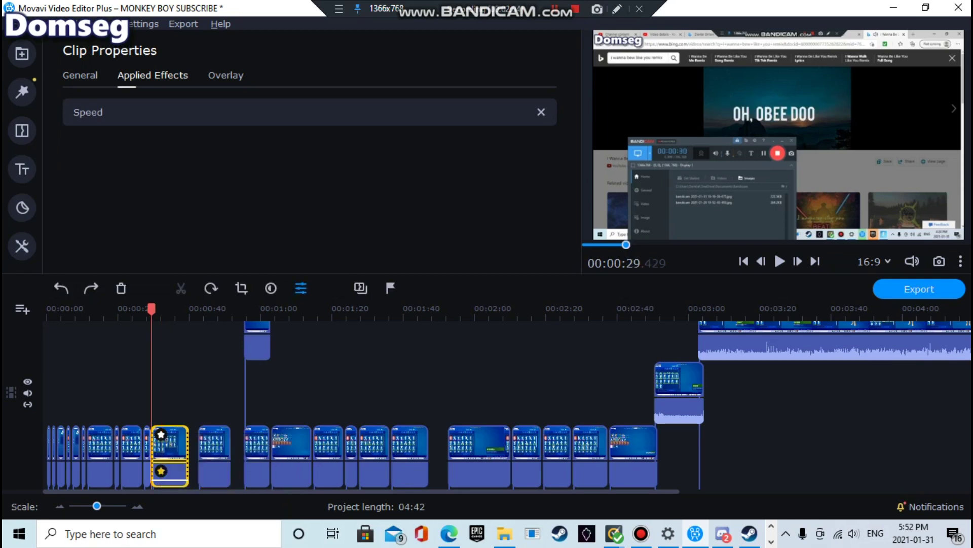
Step: Open the transitions collection and play the timeline from the start of the starred overlay clip
{"action": "right_click", "coordinate": [159, 363]}
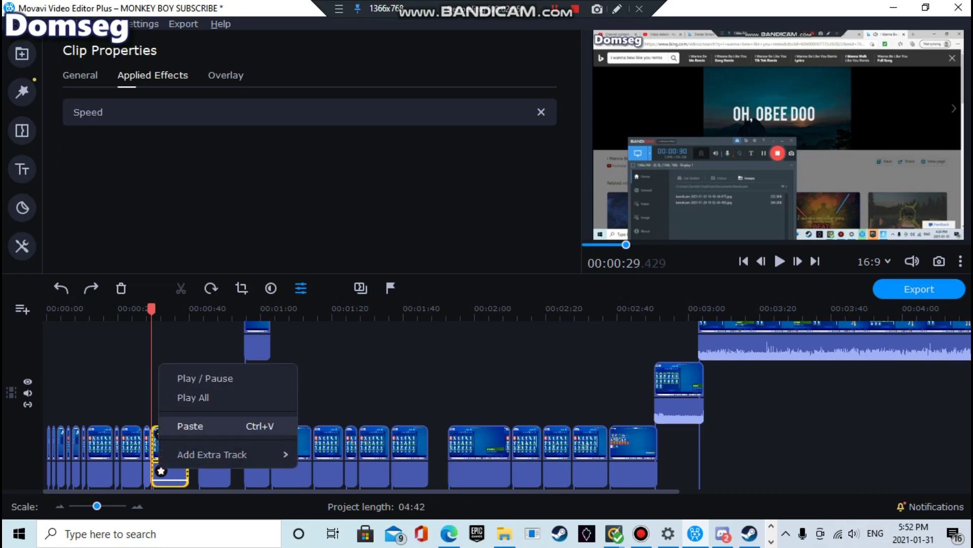
{"action": "left_click", "coordinate": [151, 310]}
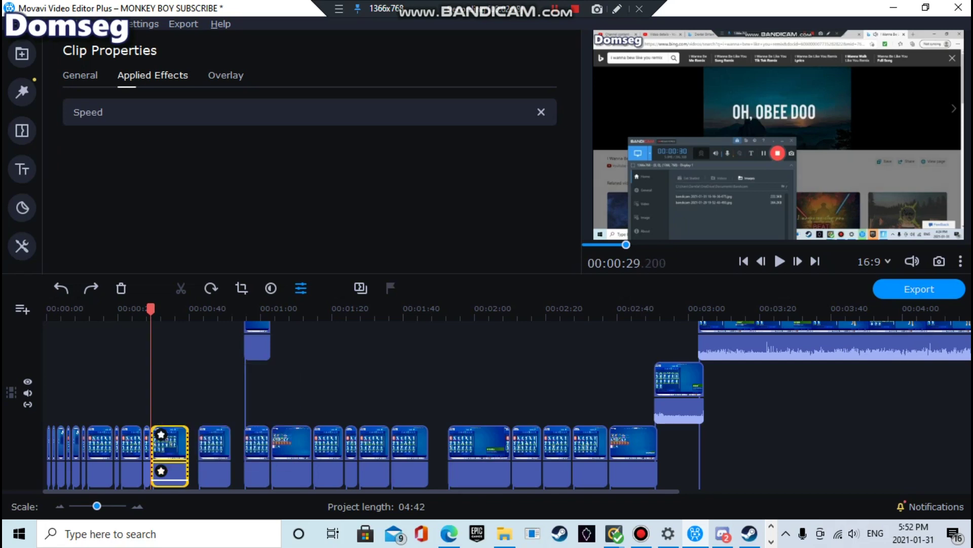
{"action": "left_click", "coordinate": [360, 288]}
{"action": "scroll", "coordinate": [361, 398], "scroll_direction": "right", "scroll_amount": 2}
{"action": "scroll", "coordinate": [361, 398], "scroll_direction": "left", "scroll_amount": 2}
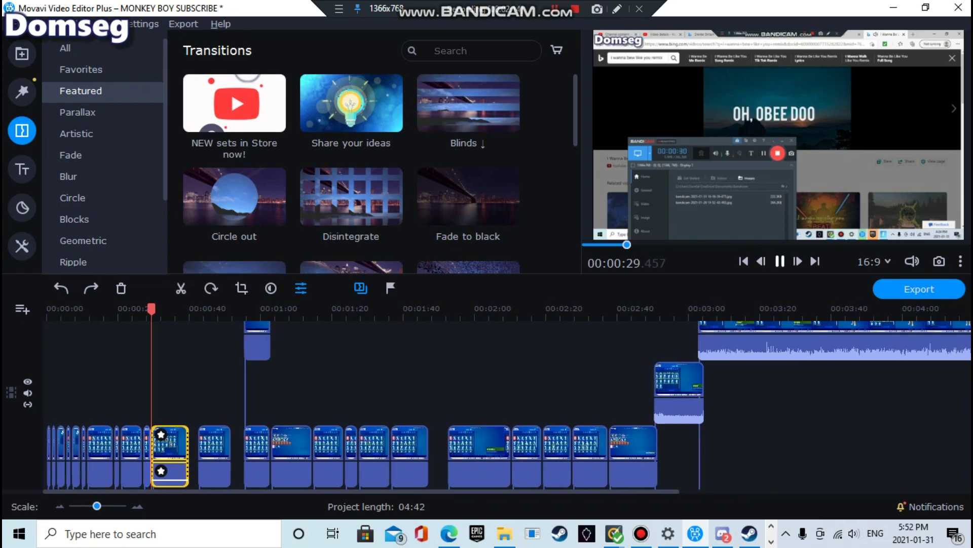
{"action": "scroll", "coordinate": [223, 456], "scroll_direction": "right", "scroll_amount": 2}
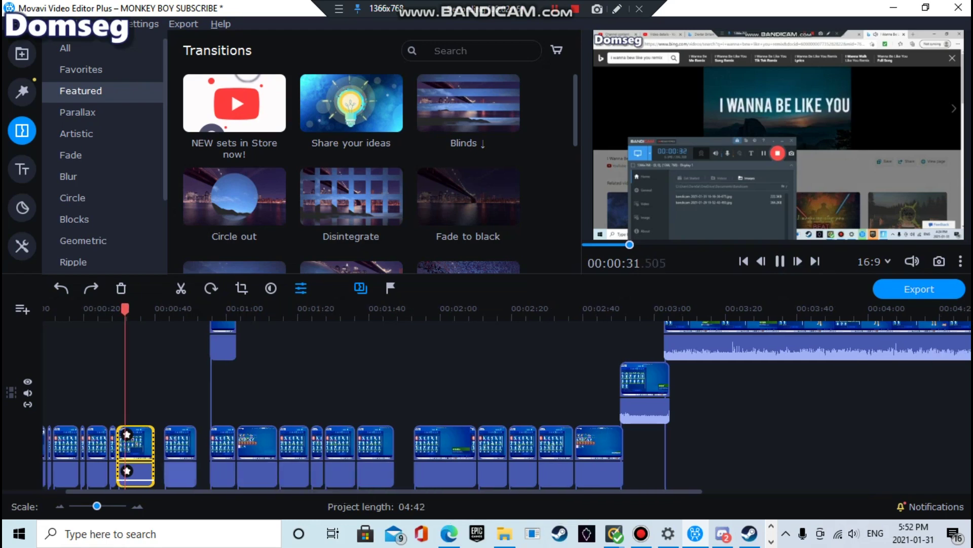
Step: Delete the starred overlay clip from the overlay track above the main video
{"action": "scroll", "coordinate": [355, 416], "scroll_direction": "up", "scroll_amount": 3}
{"action": "scroll", "coordinate": [355, 416], "scroll_direction": "down", "scroll_amount": 5}
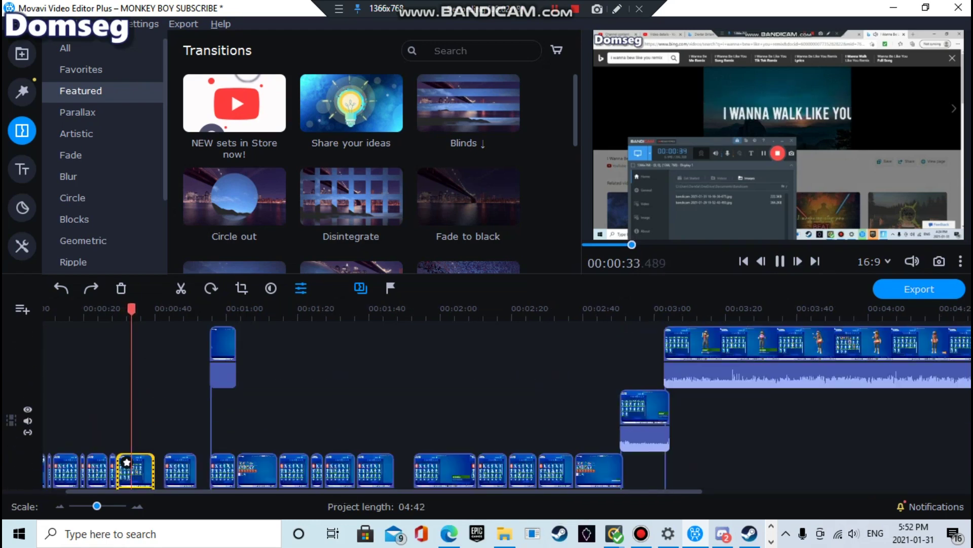
{"action": "scroll", "coordinate": [355, 395], "scroll_direction": "up", "scroll_amount": 1}
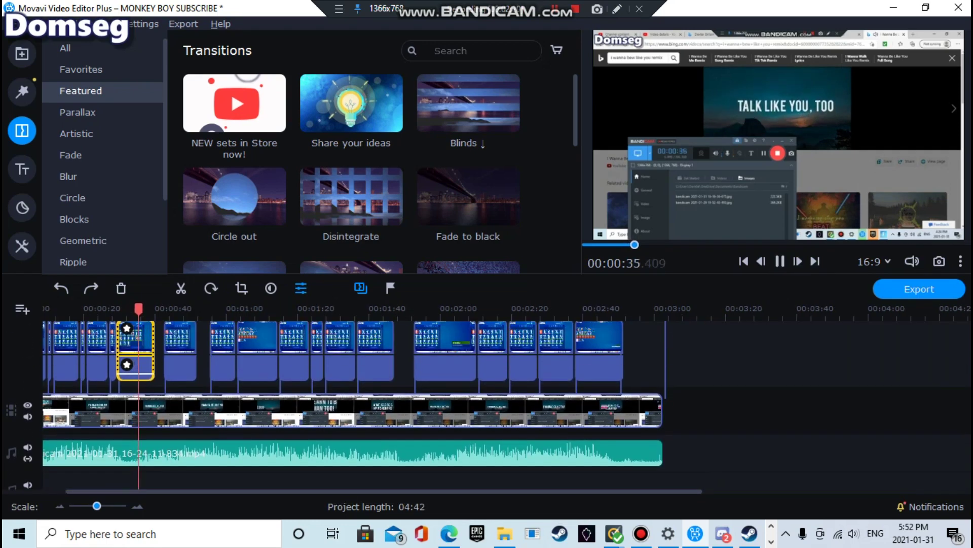
{"action": "right_click", "coordinate": [143, 333]}
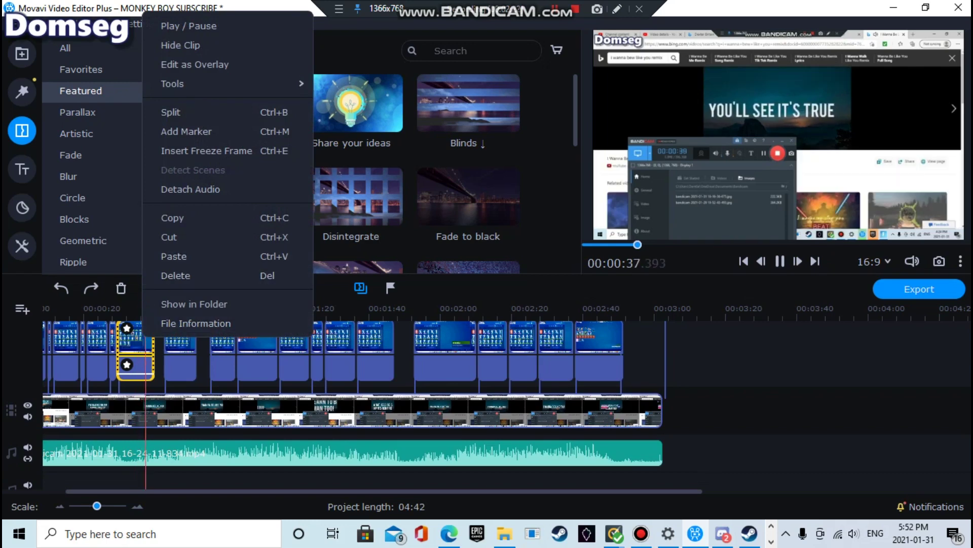
{"action": "left_click", "coordinate": [175, 275]}
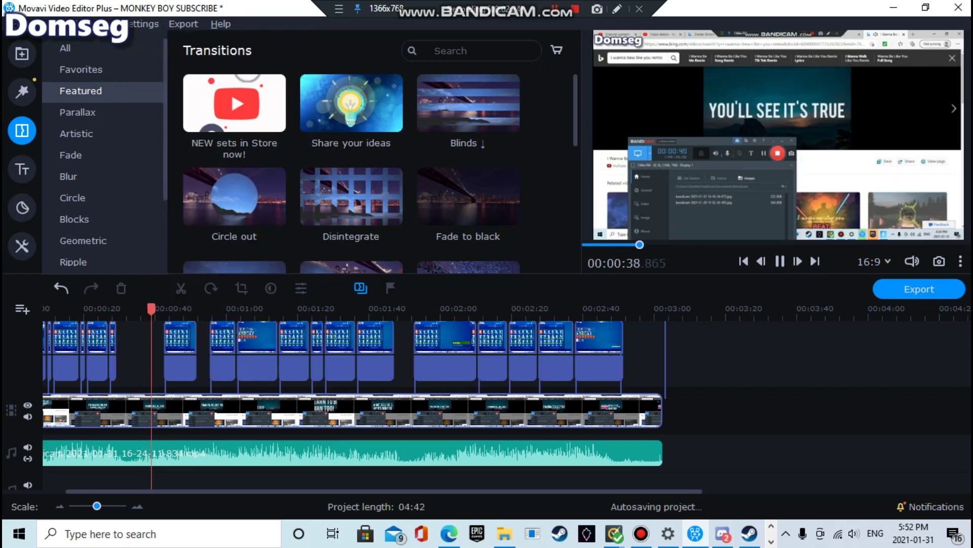
Step: Copy the short clip that starts at about 0:55 on the upper overlay track
{"action": "scroll", "coordinate": [215, 350], "scroll_direction": "left", "scroll_amount": 1}
{"action": "left_click", "coordinate": [214, 350]}
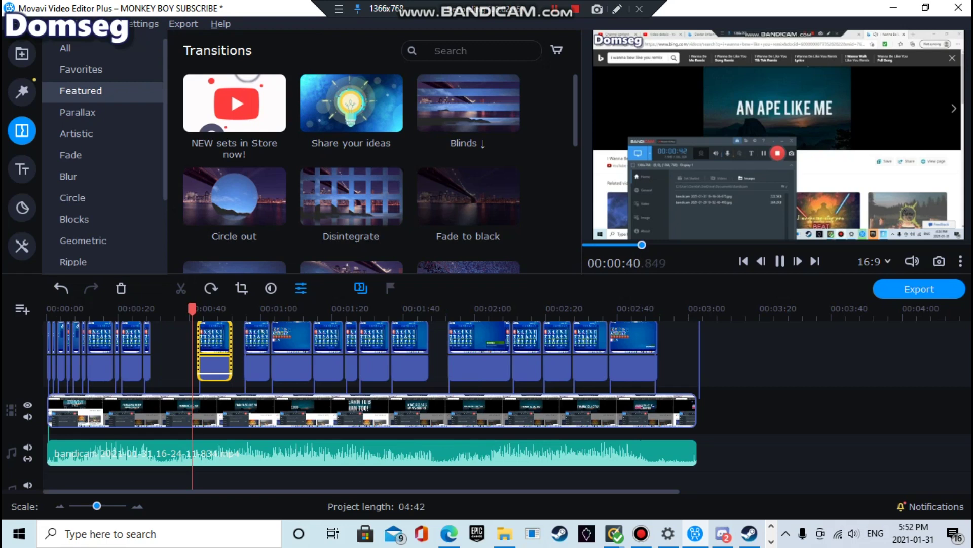
{"action": "scroll", "coordinate": [507, 395], "scroll_direction": "up", "scroll_amount": 2}
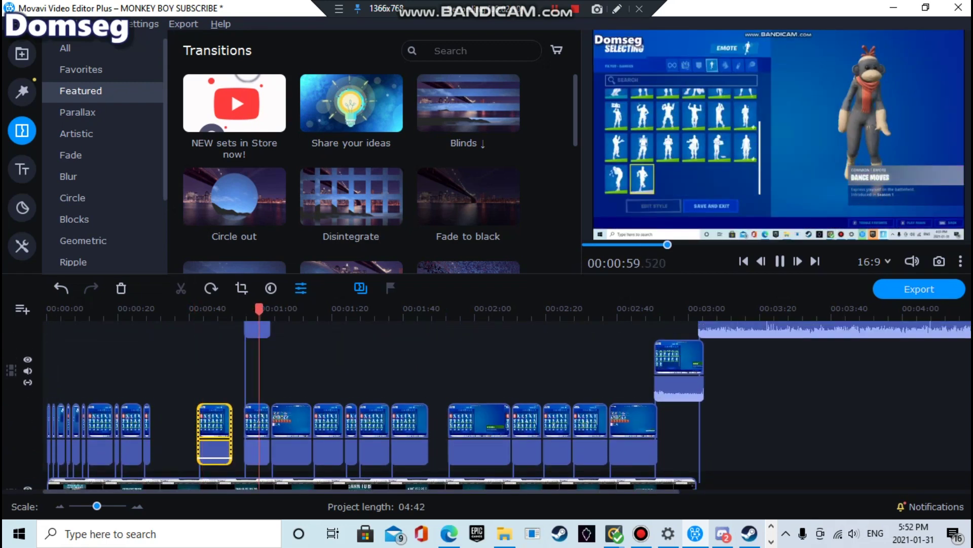
{"action": "scroll", "coordinate": [507, 406], "scroll_direction": "up", "scroll_amount": 2}
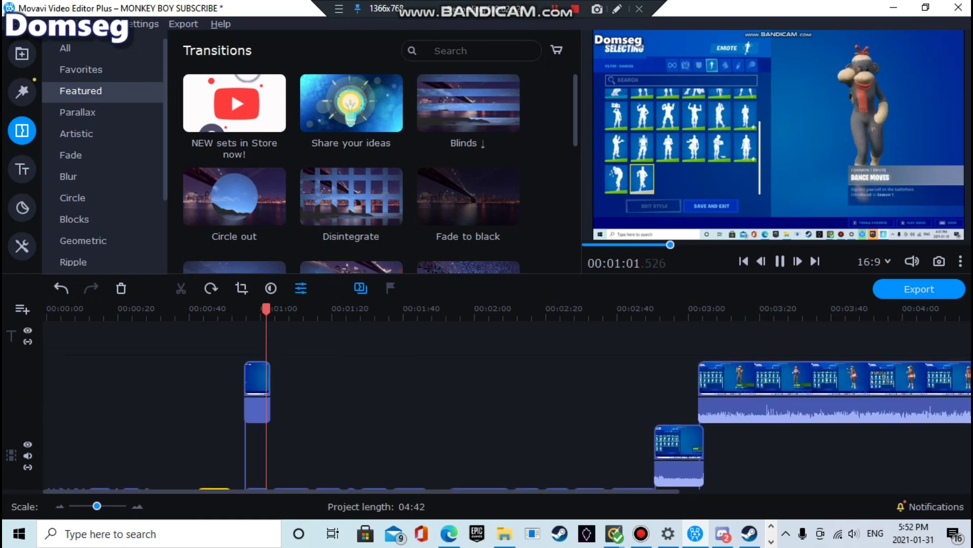
{"action": "right_click", "coordinate": [264, 378]}
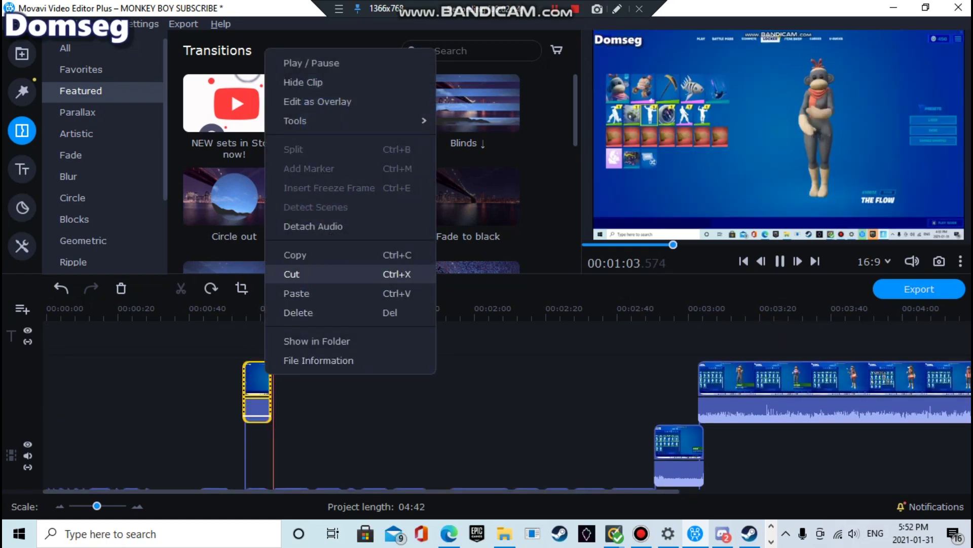
{"action": "key", "text": "Escape"}
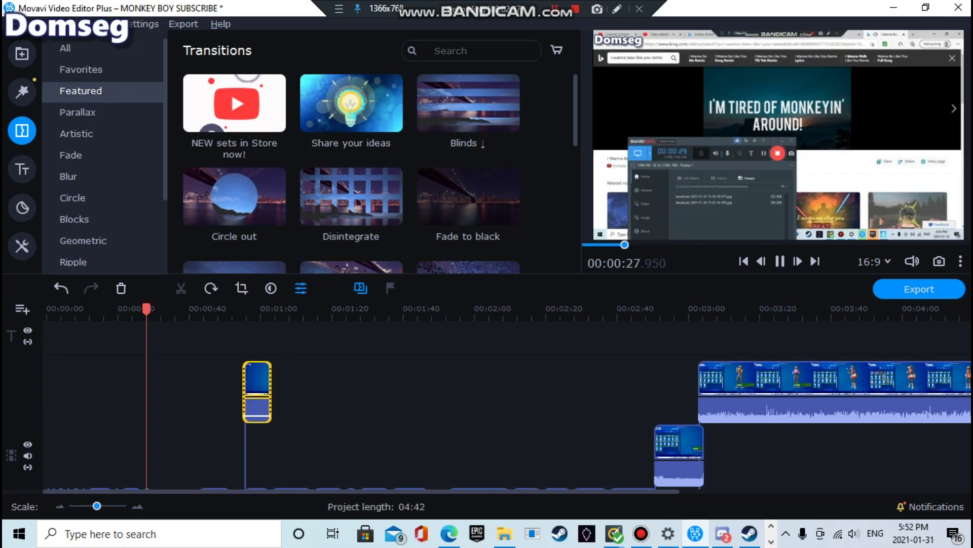
Step: Paste the copied clip and place it on the lower overlay track at 00:00:29.429, directly after the preceding clip
{"action": "scroll", "coordinate": [507, 406], "scroll_direction": "down", "scroll_amount": 2}
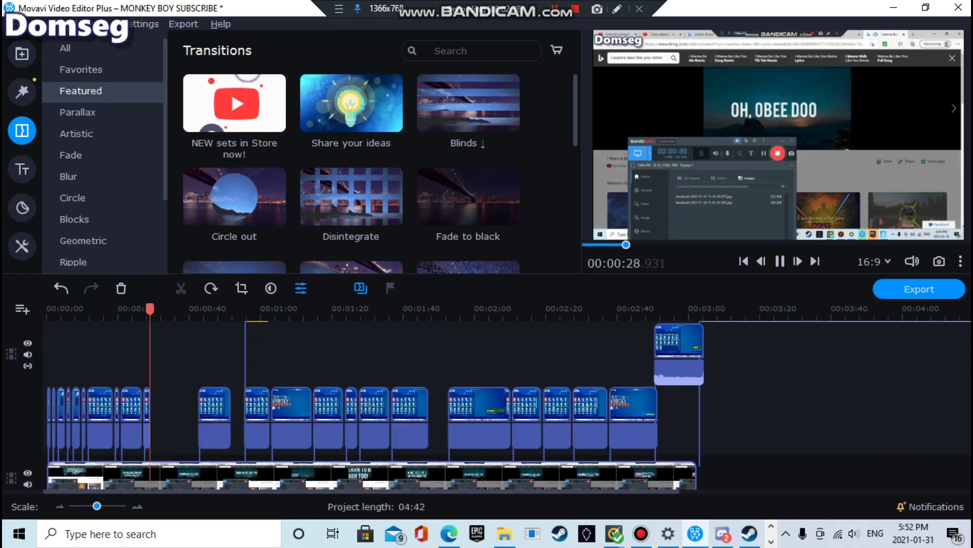
{"action": "key", "text": "space"}
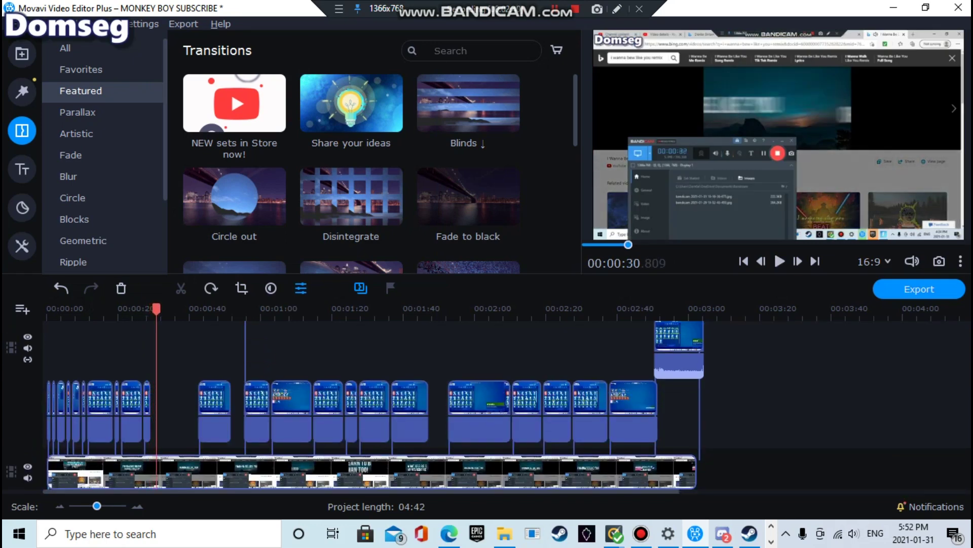
{"action": "right_click", "coordinate": [153, 342]}
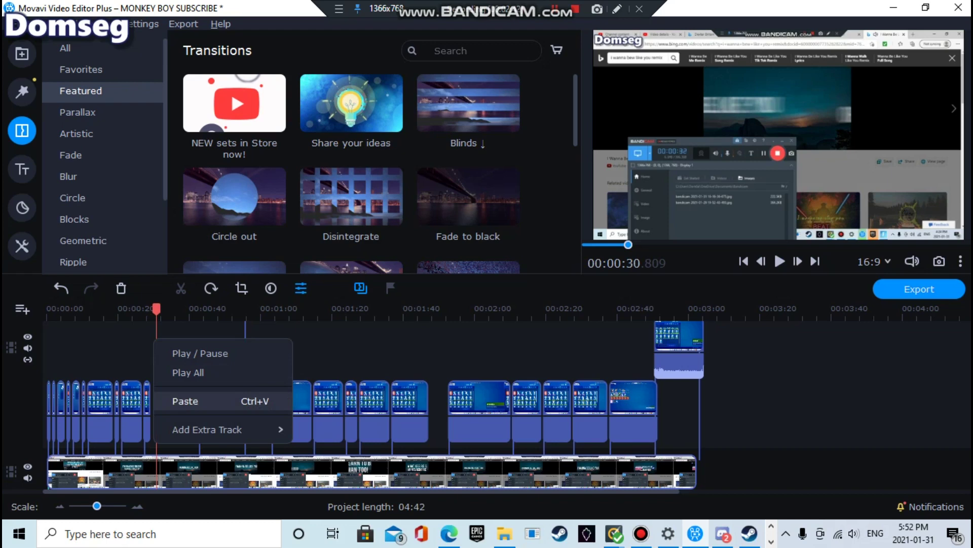
{"action": "left_click", "coordinate": [168, 401]}
{"action": "left_click_drag", "start_coordinate": [170, 345], "coordinate": [165, 441]}
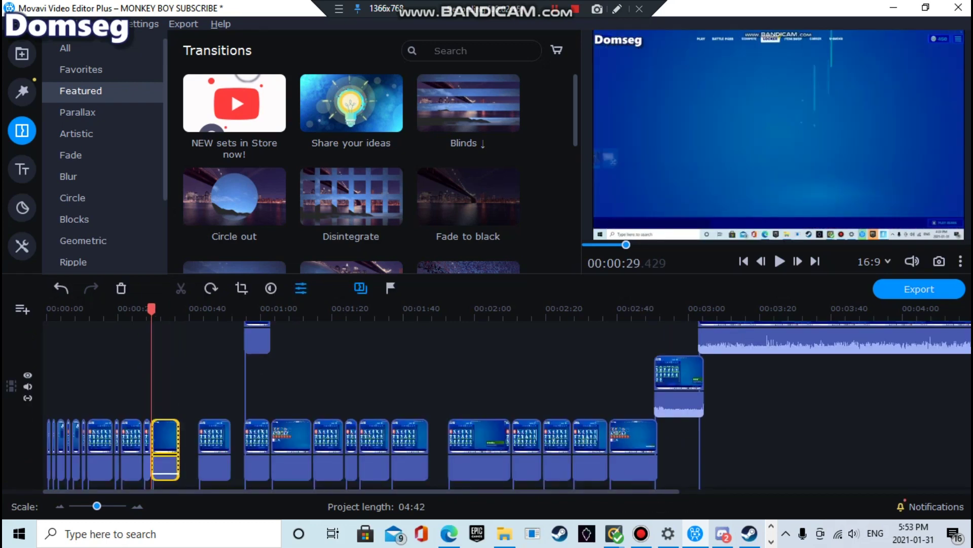
Step: Apply Slow Motion at 61% to the pasted overlay clip and preview its playback
{"action": "right_click", "coordinate": [167, 439]}
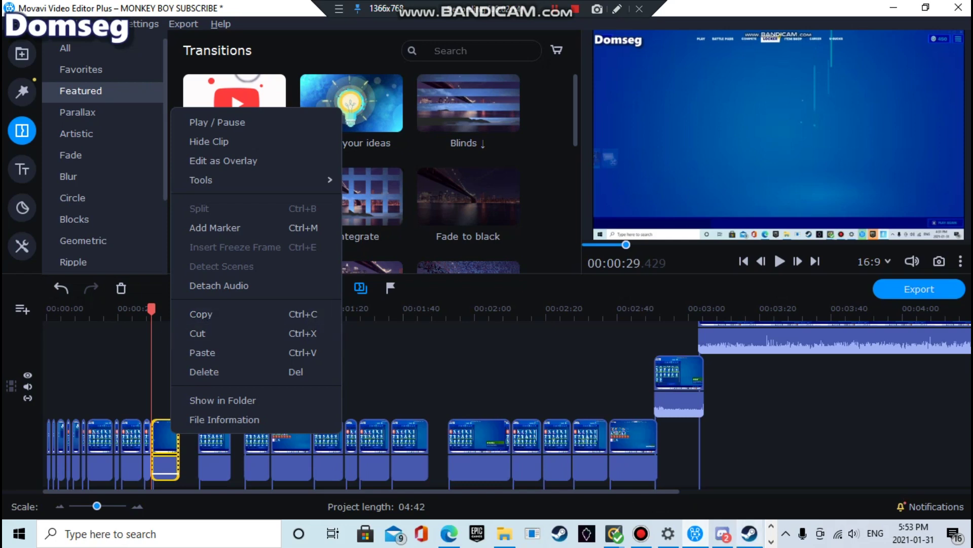
{"action": "left_click", "coordinate": [771, 542]}
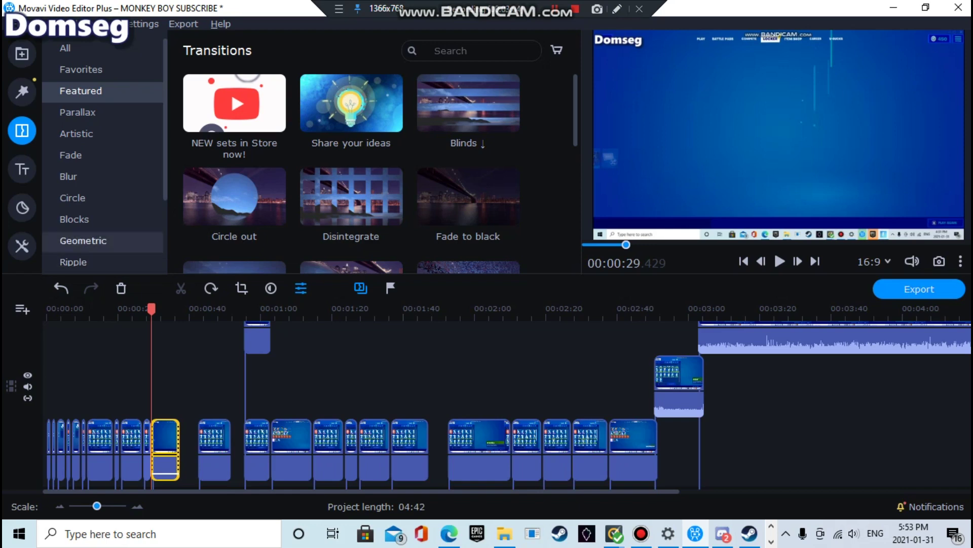
{"action": "left_click", "coordinate": [22, 169]}
{"action": "left_click", "coordinate": [22, 245]}
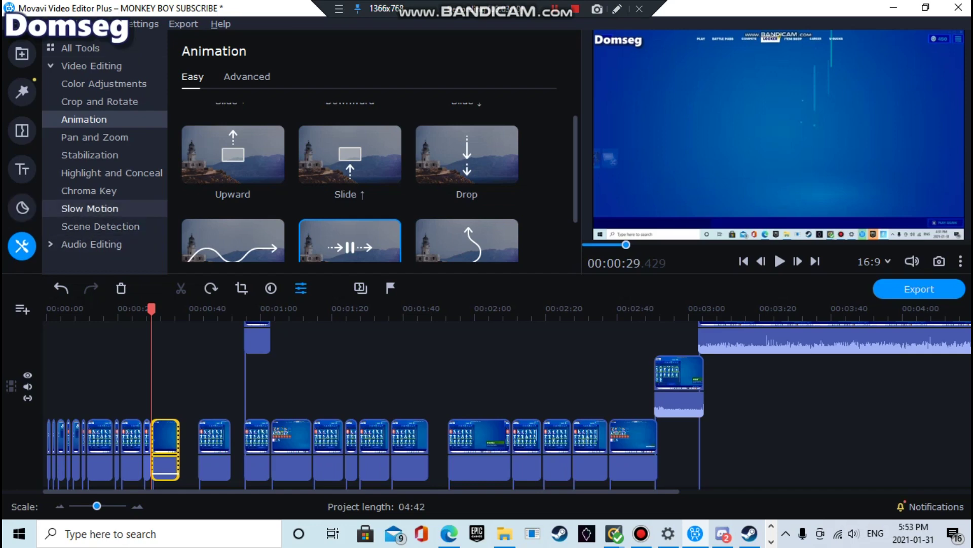
{"action": "left_click", "coordinate": [90, 208]}
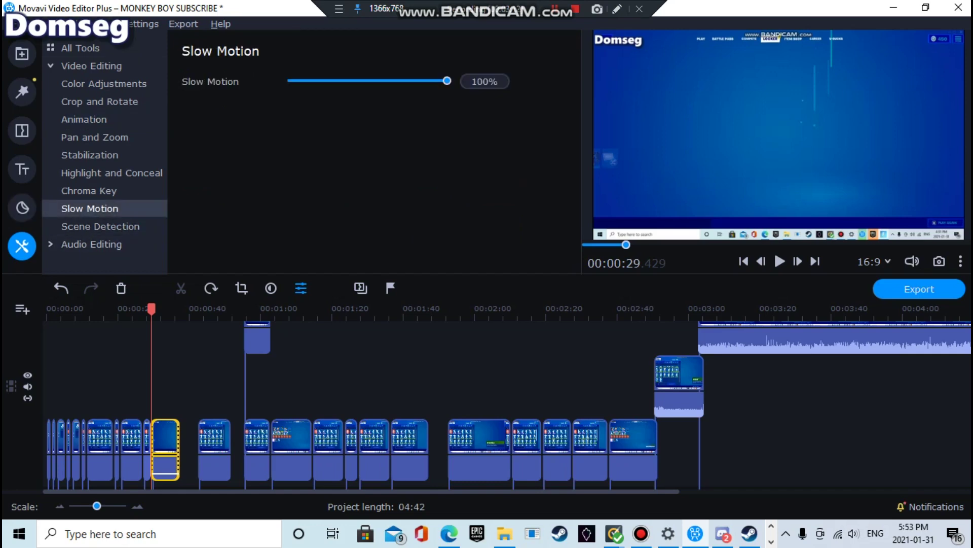
{"action": "left_click_drag", "start_coordinate": [447, 81], "coordinate": [380, 81]}
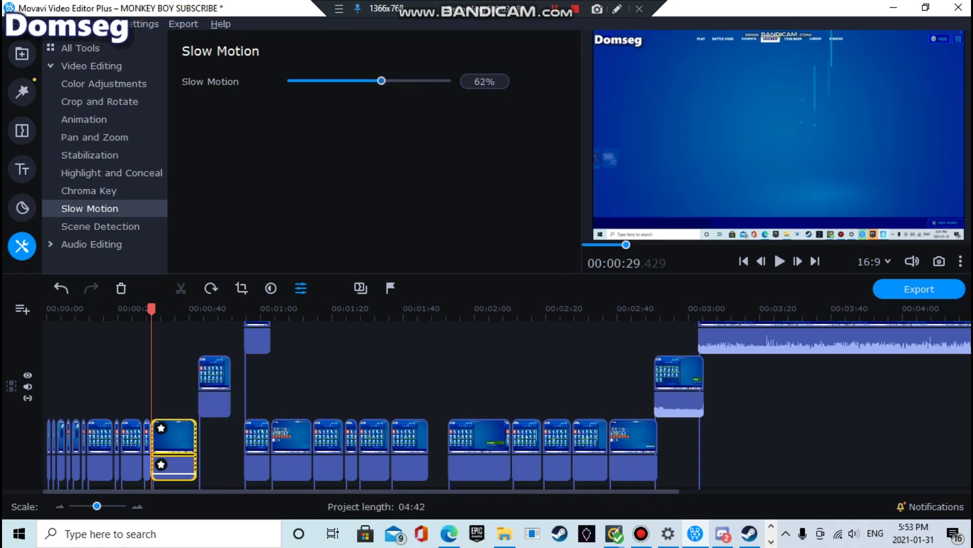
{"action": "left_click", "coordinate": [780, 261]}
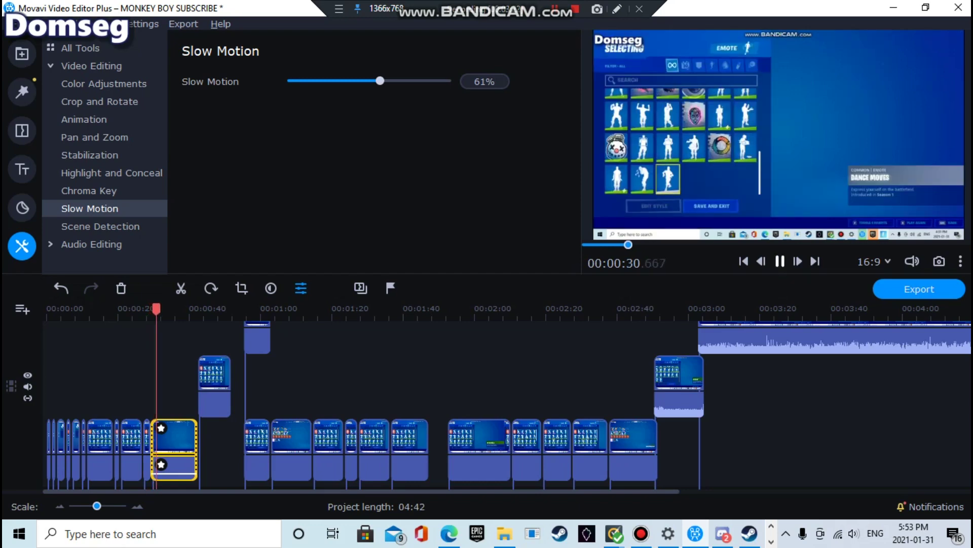
{"action": "left_click_drag", "start_coordinate": [380, 81], "coordinate": [380, 81]}
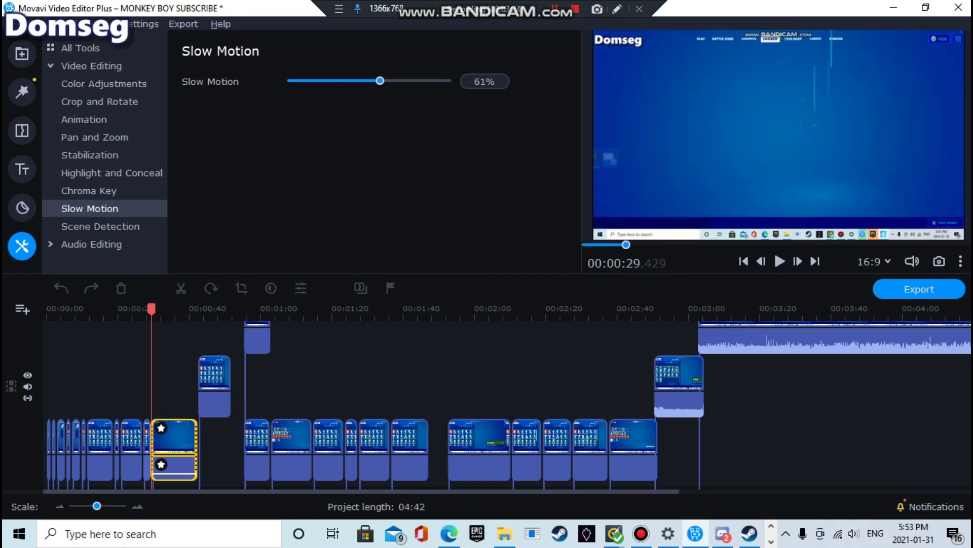
Step: Trim the start of the slowed overlay clip to about 00:00:29.677 at a magnified timeline scale
{"action": "left_click_drag", "start_coordinate": [152, 449], "coordinate": [152, 449]}
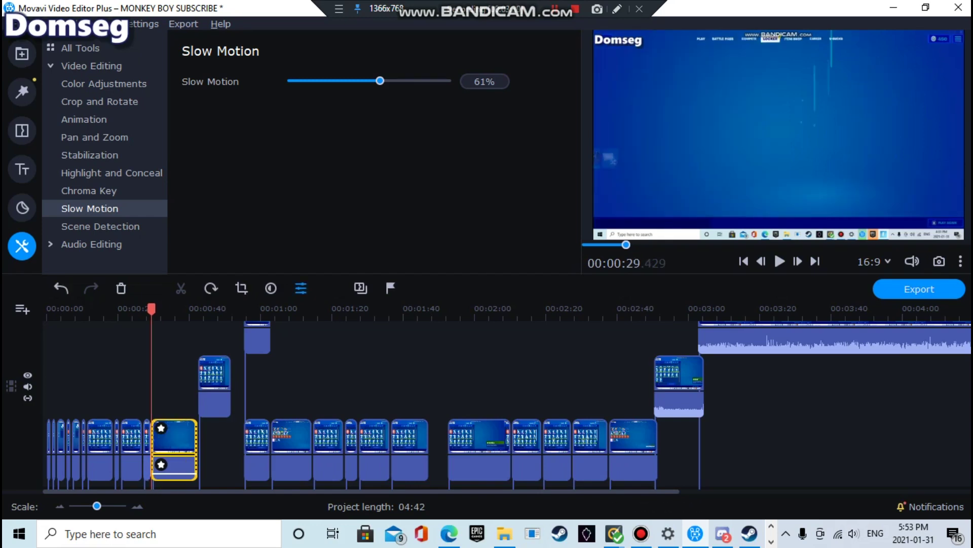
{"action": "left_click_drag", "start_coordinate": [96, 505], "coordinate": [111, 505]}
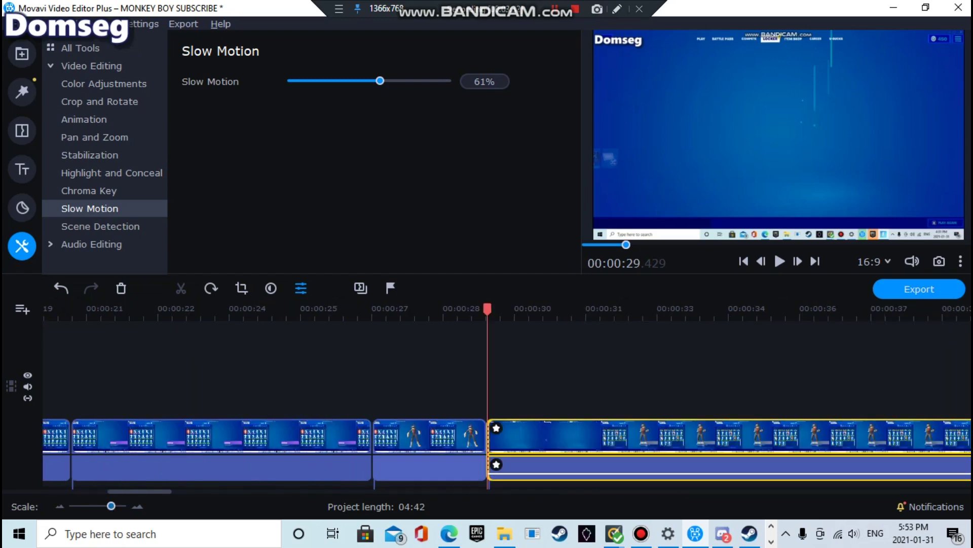
{"action": "key", "text": "ctrl+plus"}
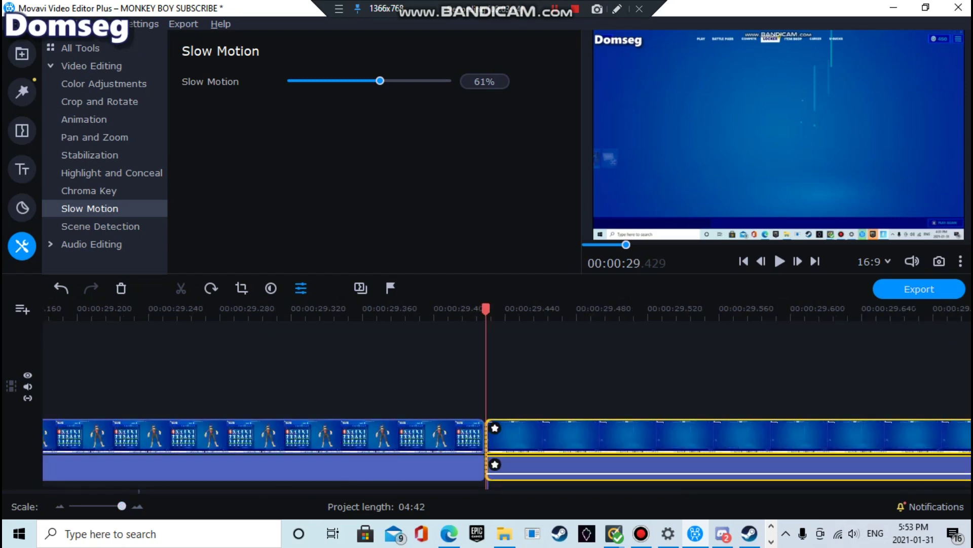
{"action": "key", "text": "space"}
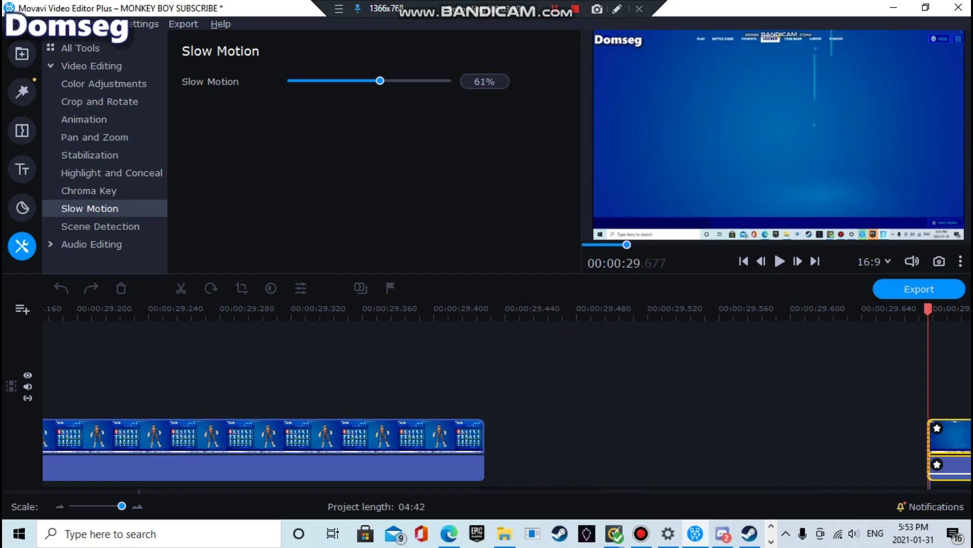
Step: Move the trimmed slow-motion clip back to about 00:00:29.428 to close the gap after the preceding clip
{"action": "left_click", "coordinate": [948, 365]}
{"action": "left_click", "coordinate": [771, 541]}
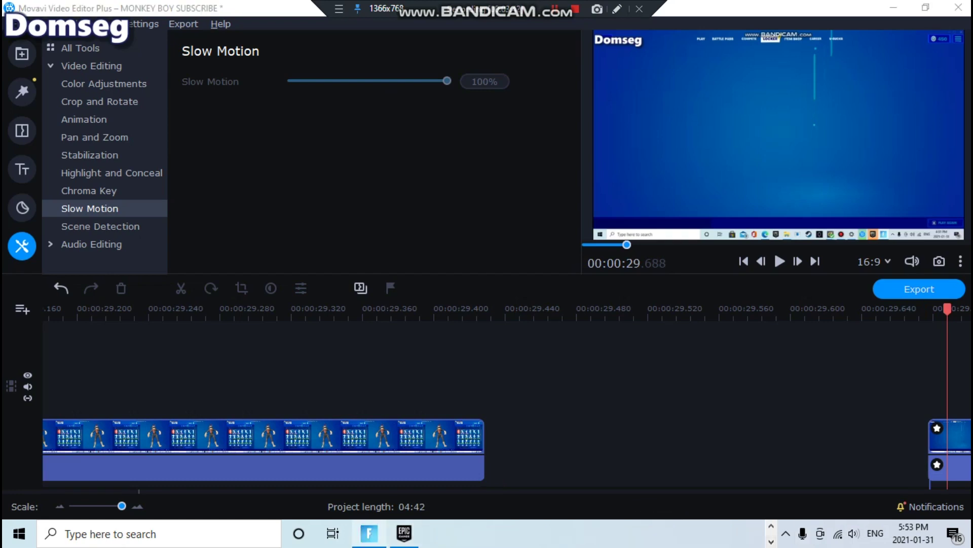
{"action": "left_click_drag", "start_coordinate": [949, 440], "coordinate": [508, 452]}
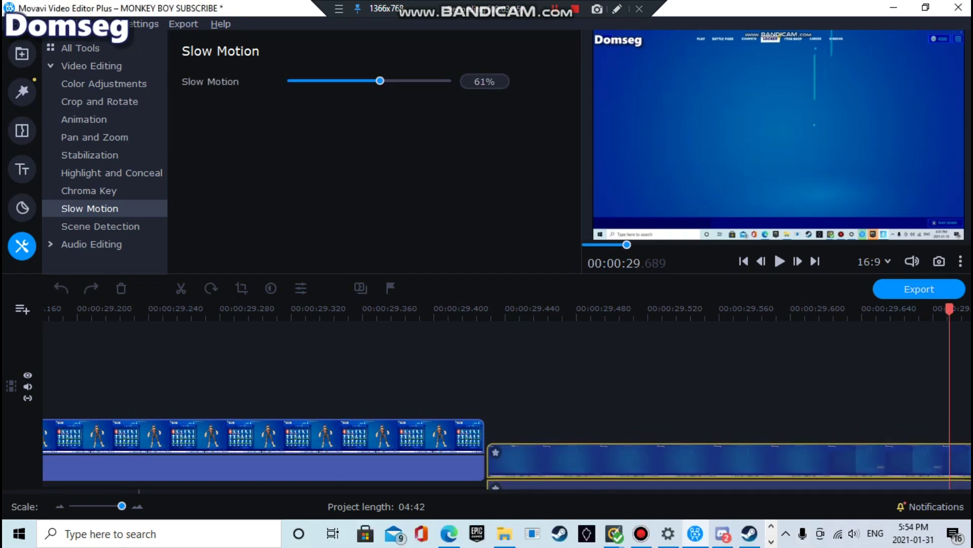
{"action": "left_click_drag", "start_coordinate": [508, 451], "coordinate": [515, 442]}
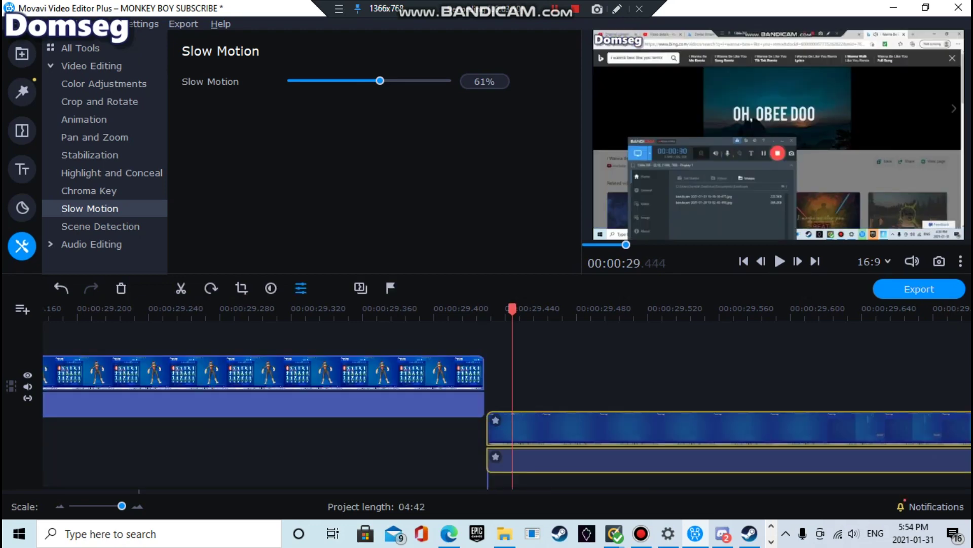
{"action": "left_click_drag", "start_coordinate": [515, 442], "coordinate": [512, 441]}
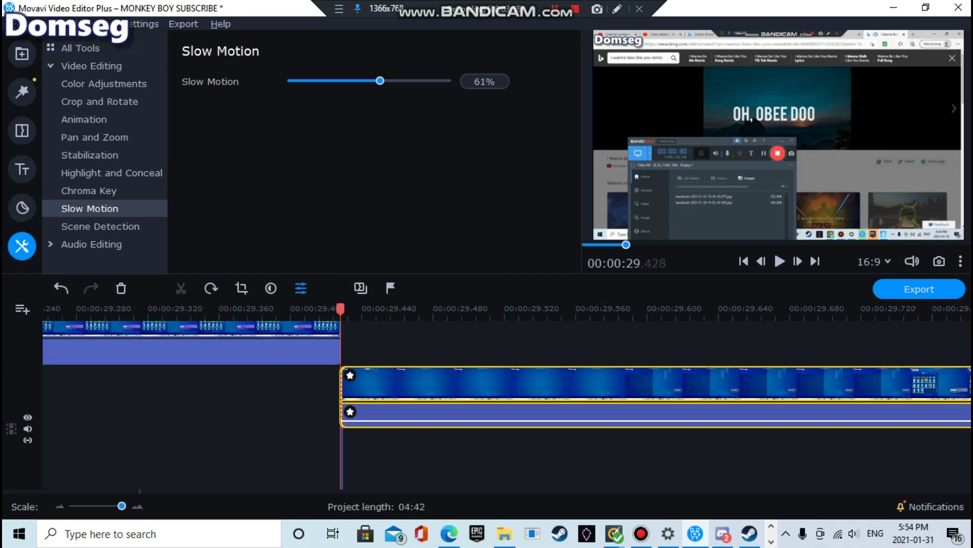
Step: Select the short clip preceding the slow-motion clip and undo the last two overlay clip rearrangements
{"action": "left_click_drag", "start_coordinate": [122, 505], "coordinate": [104, 505]}
{"action": "left_click", "coordinate": [450, 350]}
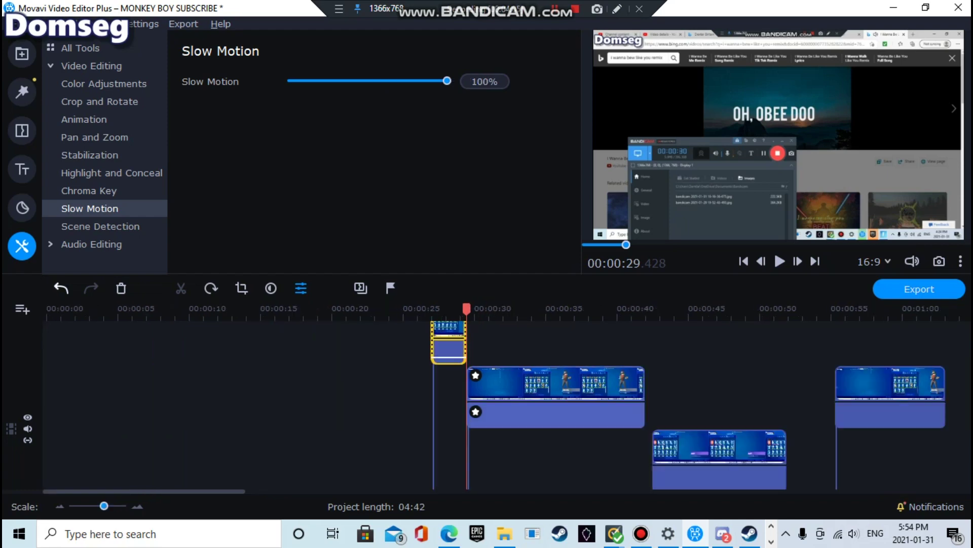
{"action": "key", "text": "ctrl+z"}
{"action": "key", "text": "ctrl+z"}
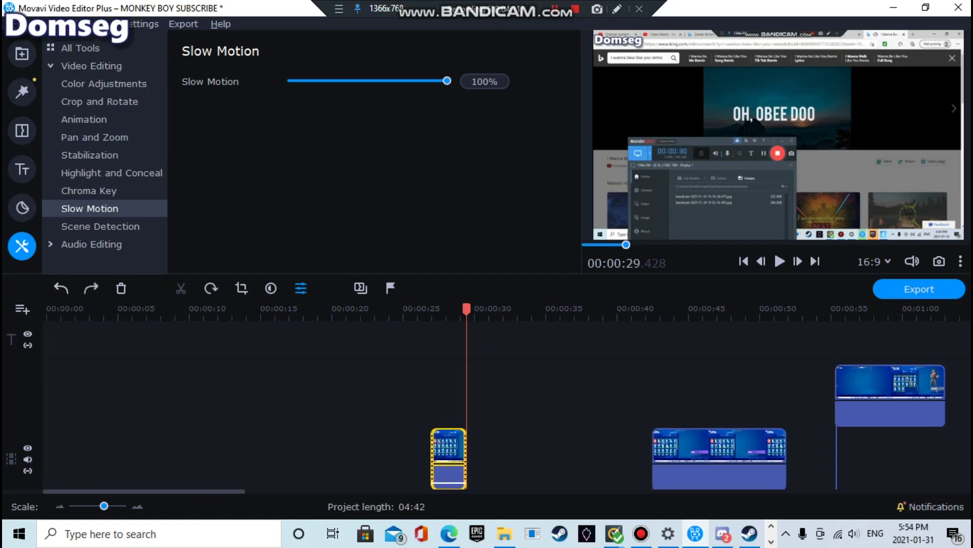
{"action": "scroll", "coordinate": [456, 406], "scroll_direction": "down", "scroll_amount": 1}
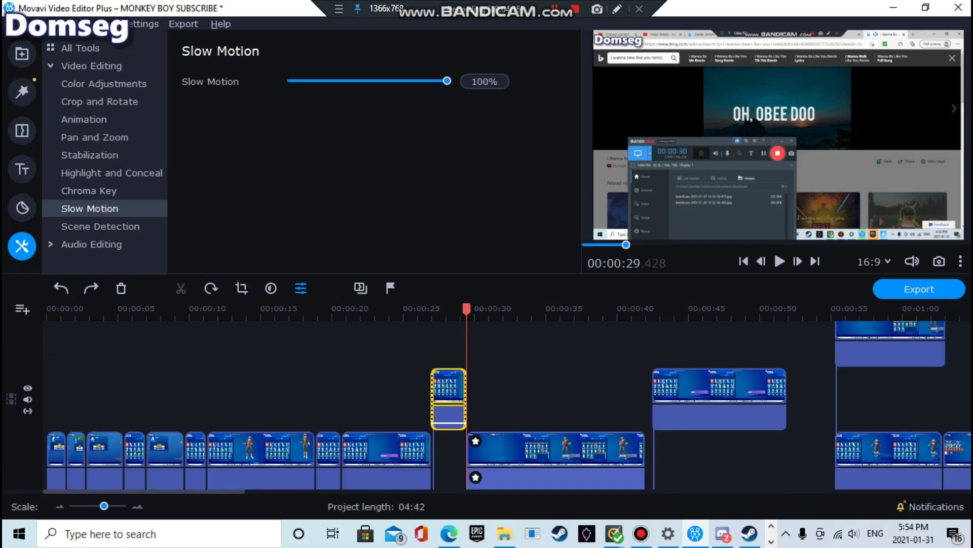
Step: Play back the overlay sequence from about 00:00:26.250 to check the short clip, the starred slow-motion clip and the clip that follows
{"action": "scroll", "coordinate": [507, 406], "scroll_direction": "down", "scroll_amount": 2}
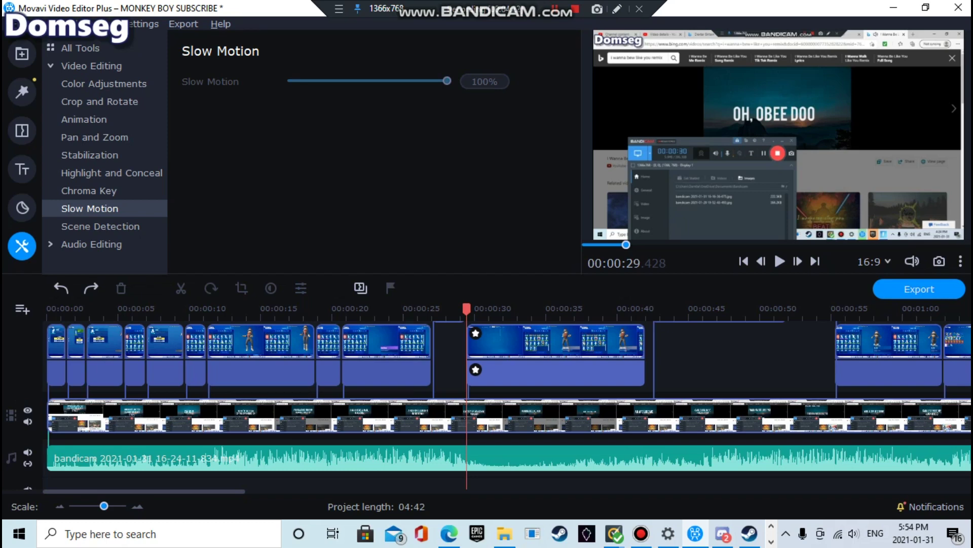
{"action": "scroll", "coordinate": [507, 405], "scroll_direction": "up", "scroll_amount": 1}
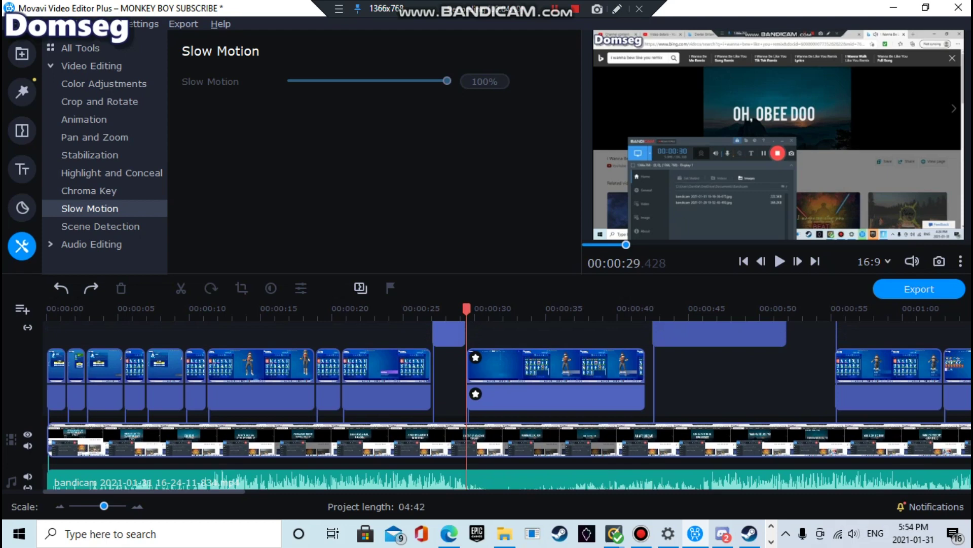
{"action": "left_click_drag", "start_coordinate": [466, 309], "coordinate": [421, 309]}
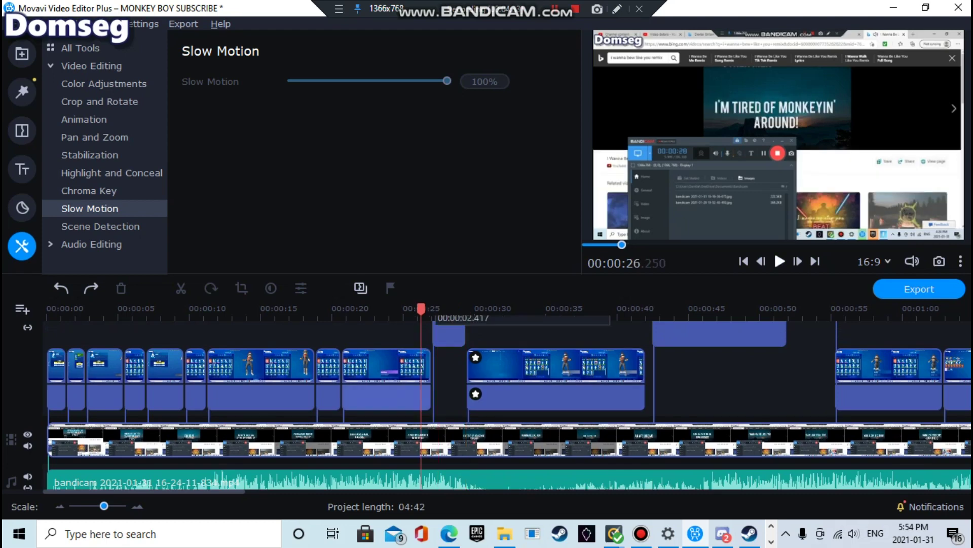
{"action": "key", "text": "space"}
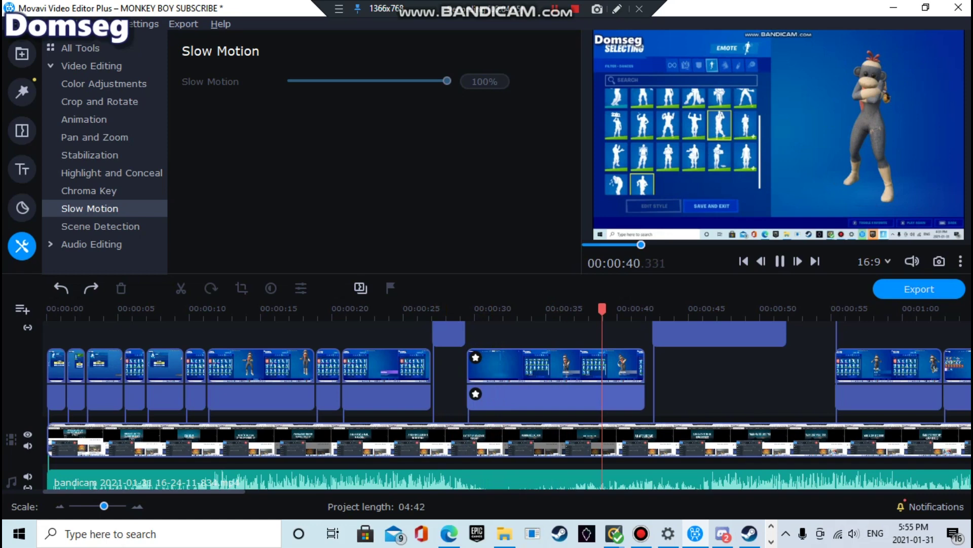
{"action": "left_click", "coordinate": [591, 309]}
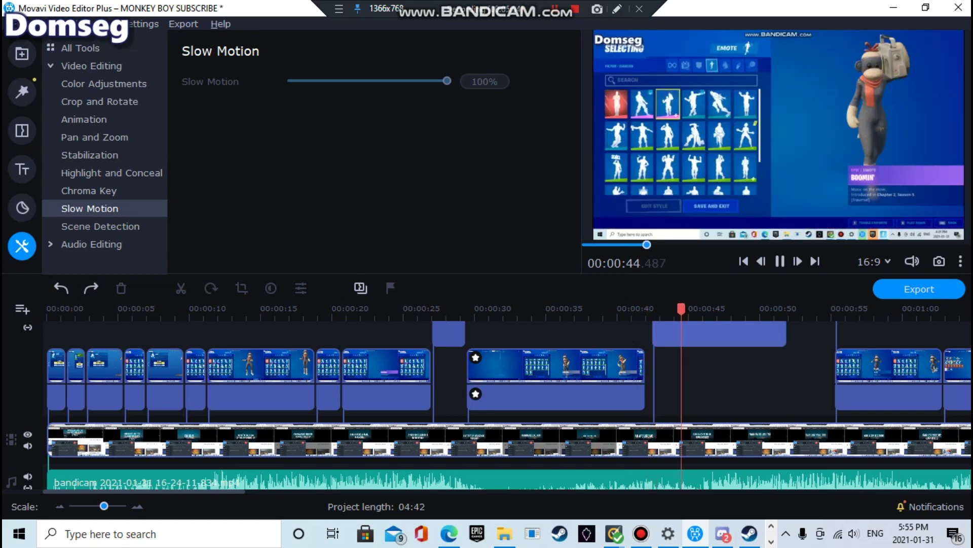
{"action": "left_click", "coordinate": [417, 309]}
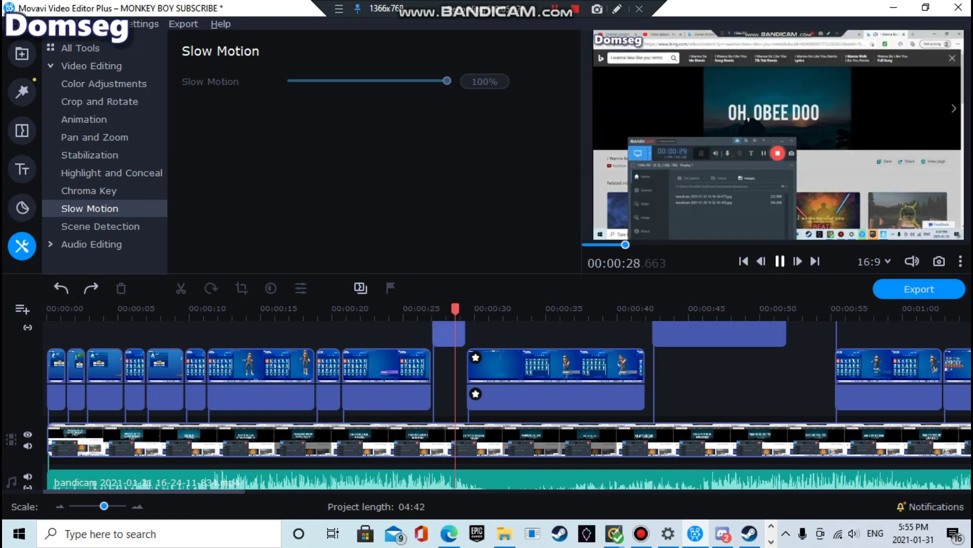
{"action": "key", "text": "space"}
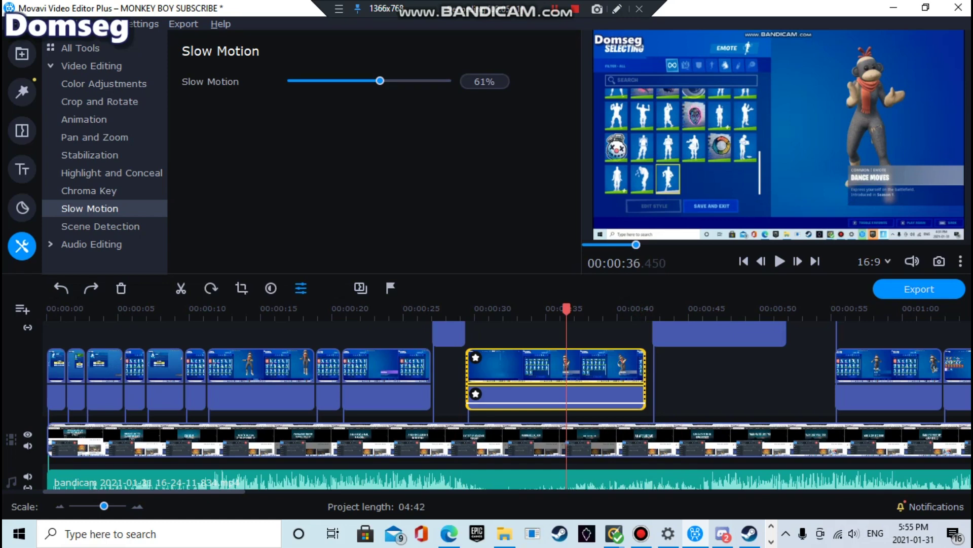
Step: Move the starred slow-motion clip to about 00:00:30.828 and bring the raised Boomin' clip down directly after it at about 00:00:43.418
{"action": "left_click_drag", "start_coordinate": [573, 366], "coordinate": [575, 366]}
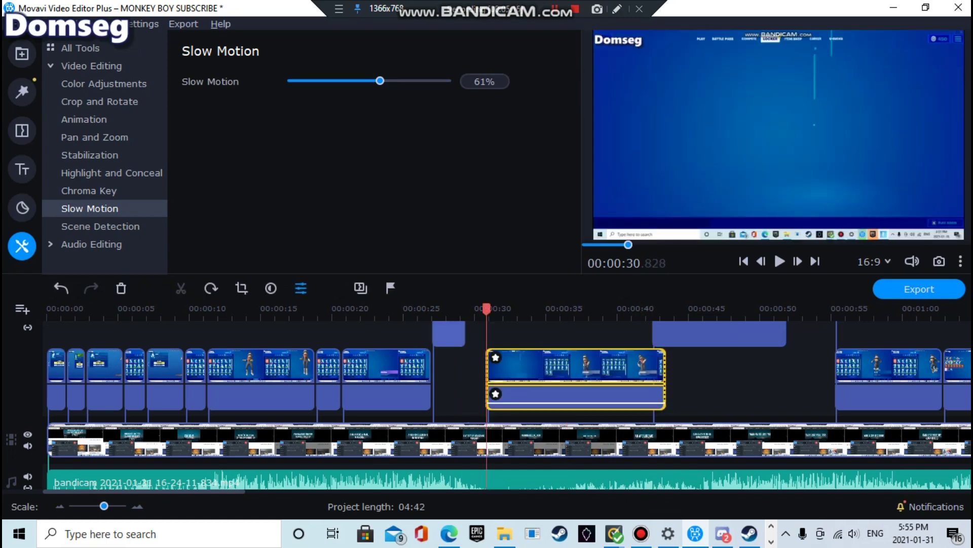
{"action": "left_click_drag", "start_coordinate": [472, 416], "coordinate": [875, 417]}
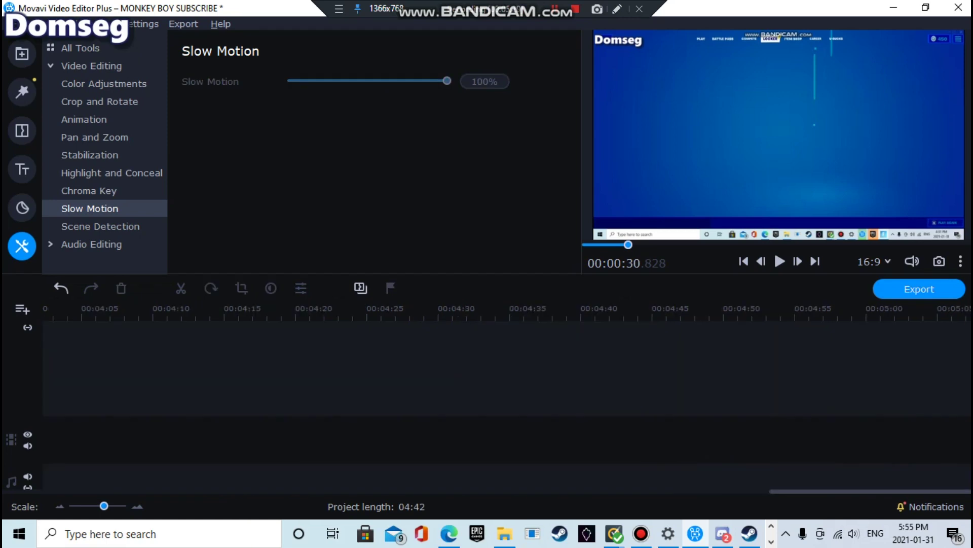
{"action": "left_click_drag", "start_coordinate": [872, 491], "coordinate": [555, 491]}
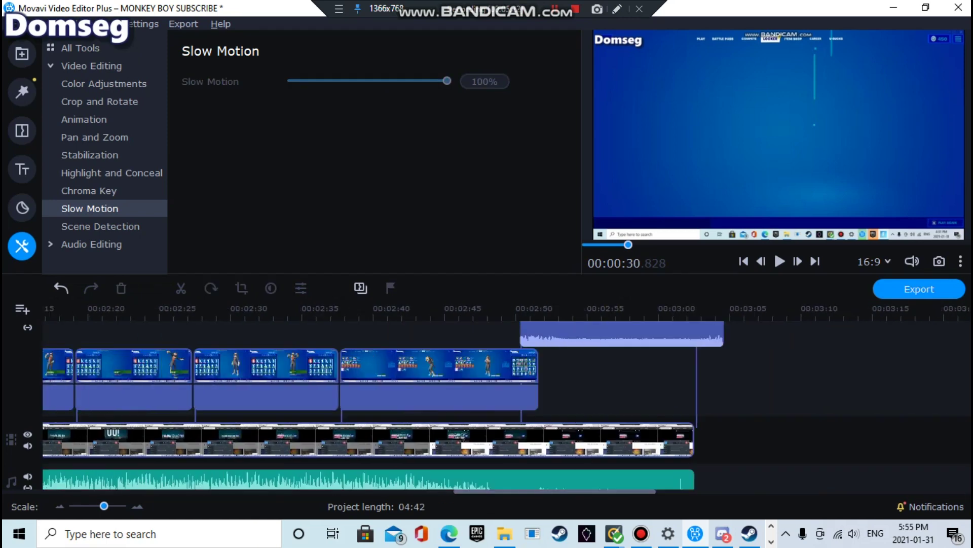
{"action": "scroll", "coordinate": [507, 405], "scroll_direction": "left", "scroll_amount": 10}
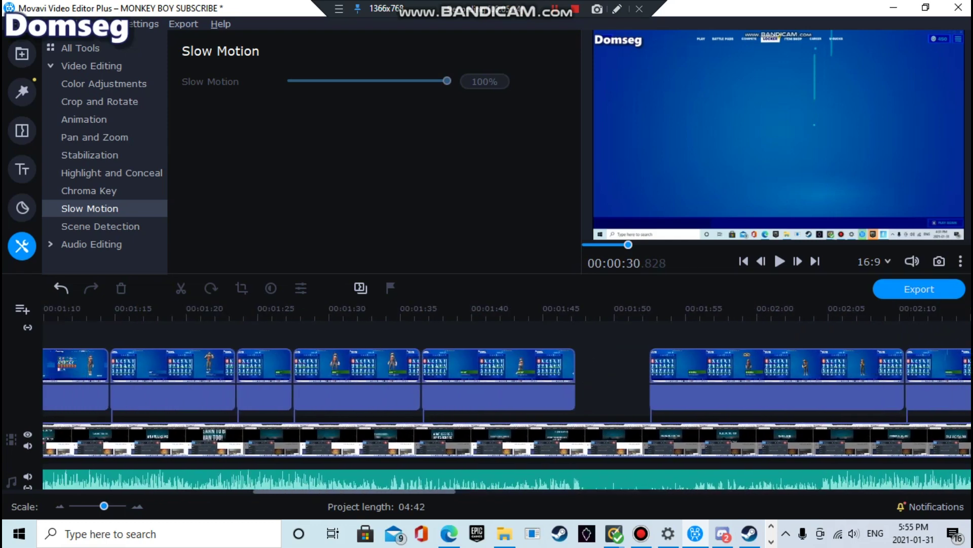
{"action": "left_click_drag", "start_coordinate": [354, 491], "coordinate": [361, 491]}
{"action": "scroll", "coordinate": [507, 406], "scroll_direction": "up", "scroll_amount": 2}
{"action": "scroll", "coordinate": [507, 406], "scroll_direction": "down", "scroll_amount": 1}
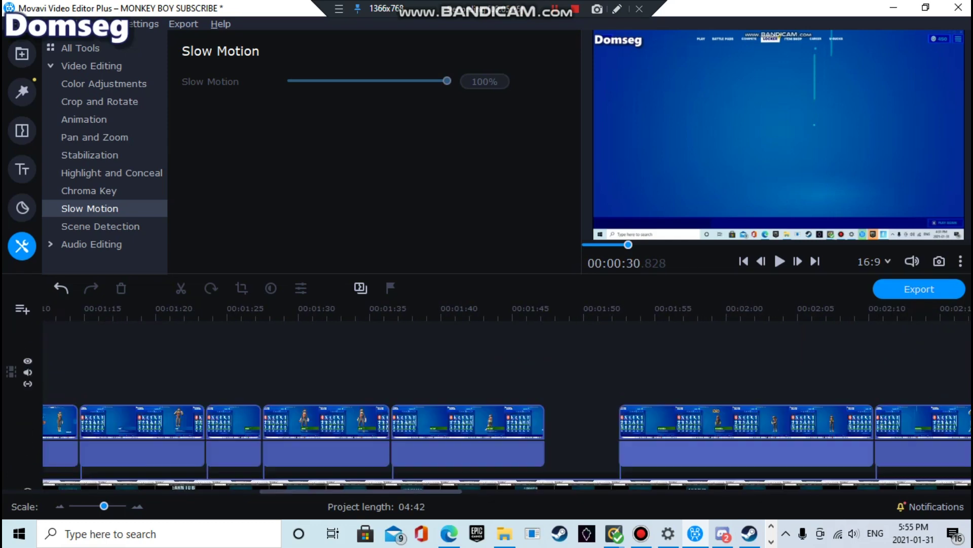
{"action": "scroll", "coordinate": [507, 406], "scroll_direction": "left", "scroll_amount": 7}
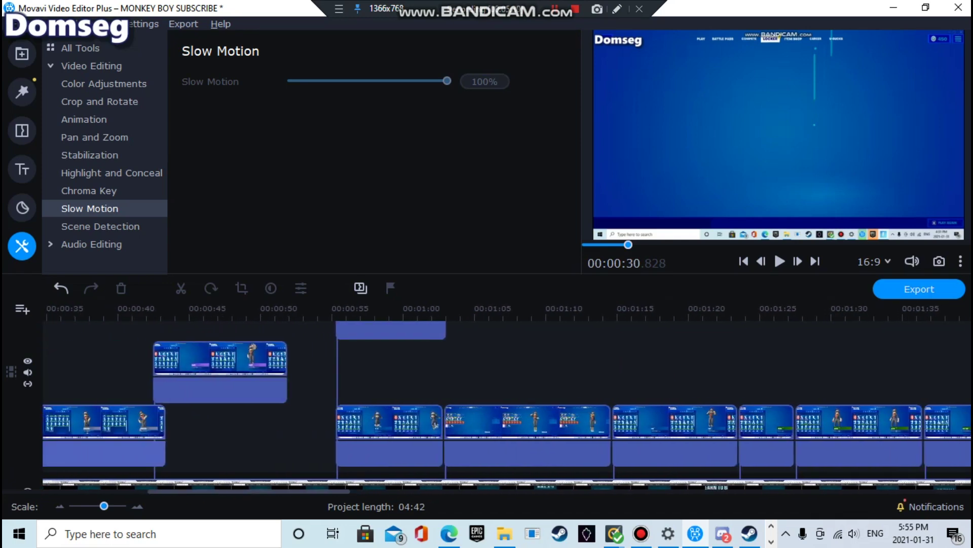
{"action": "left_click", "coordinate": [211, 360]}
{"action": "left_click_drag", "start_coordinate": [211, 360], "coordinate": [225, 426]}
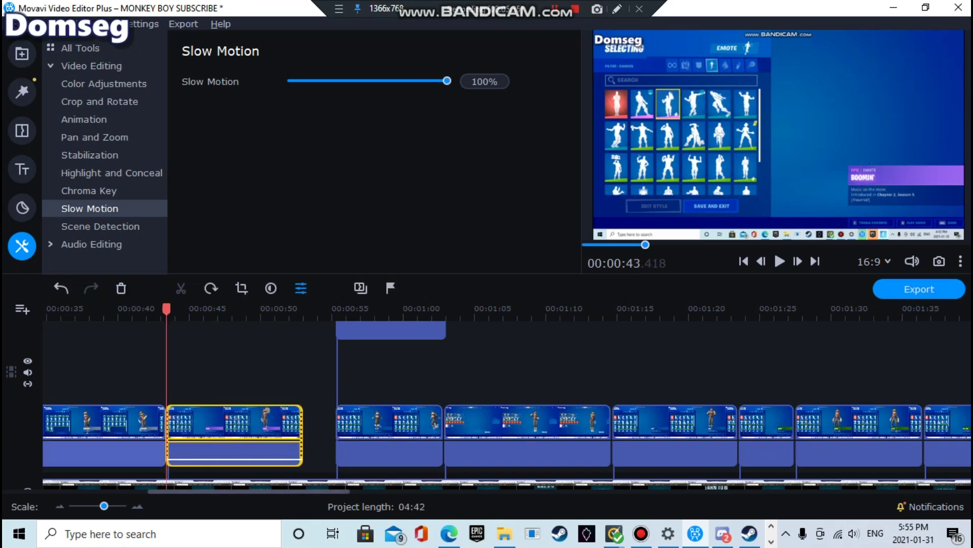
Step: Preview from about 00:00:18.550 and bring the raised short clip down into the overlay row at about 00:00:27.012
{"action": "left_click_drag", "start_coordinate": [248, 492], "coordinate": [143, 491]}
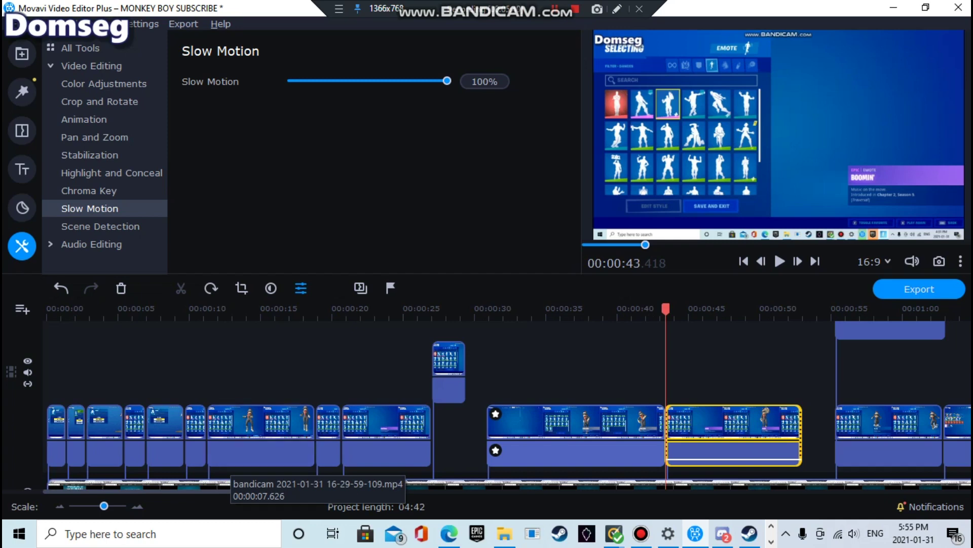
{"action": "left_click", "coordinate": [311, 450]}
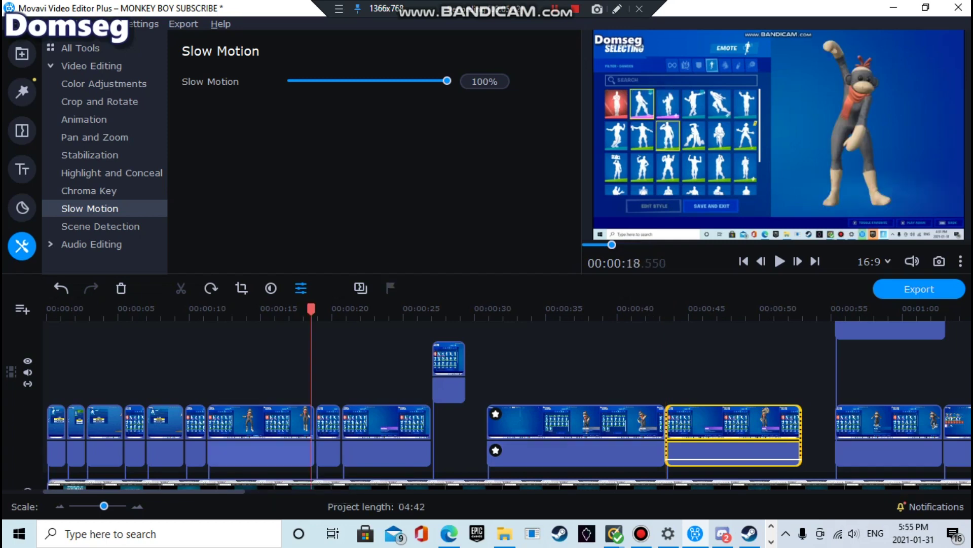
{"action": "key", "text": "space"}
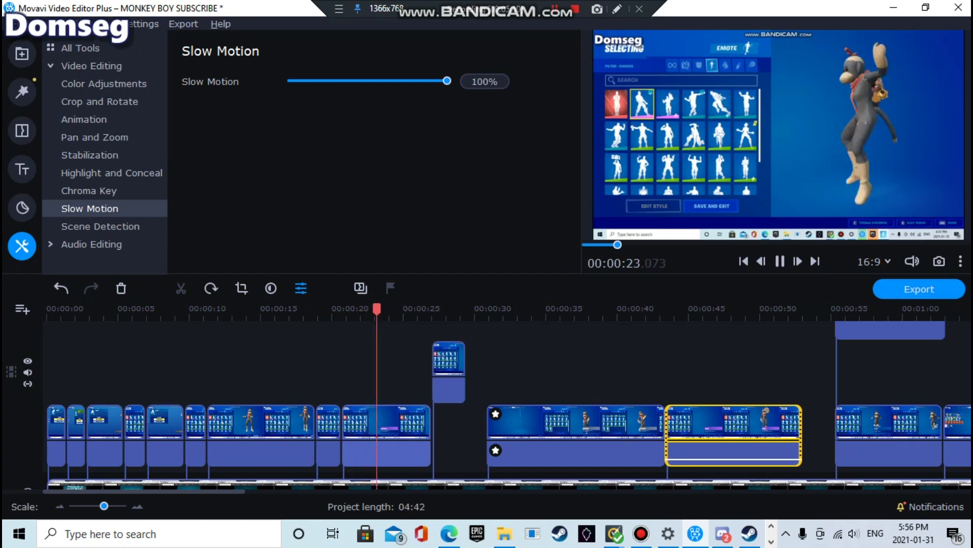
{"action": "left_click", "coordinate": [456, 371]}
{"action": "left_click_drag", "start_coordinate": [455, 372], "coordinate": [456, 434]}
{"action": "left_click", "coordinate": [432, 434]}
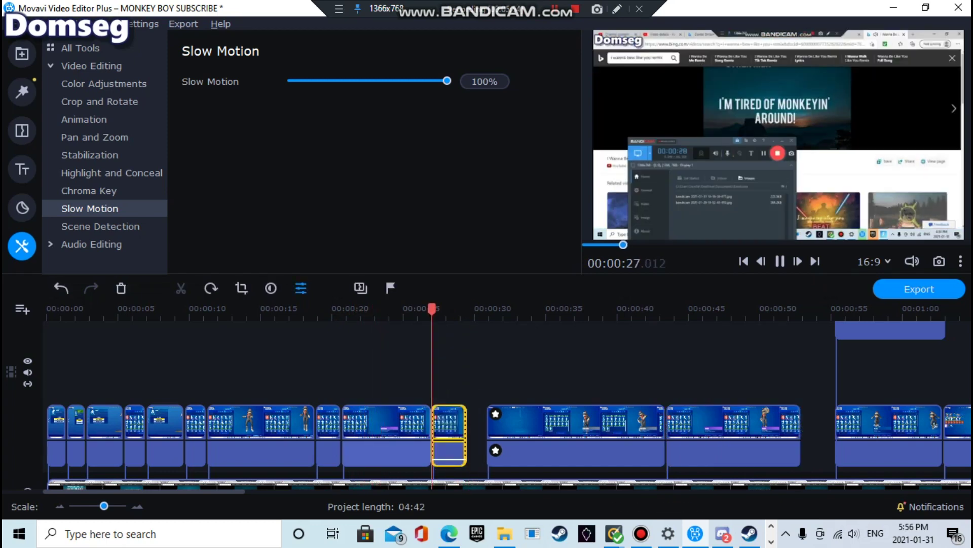
Step: Delete the short clip before the starred clip, and move the two following clips back to close the gaps, the second to about 00:00:39.602
{"action": "left_click", "coordinate": [395, 310]}
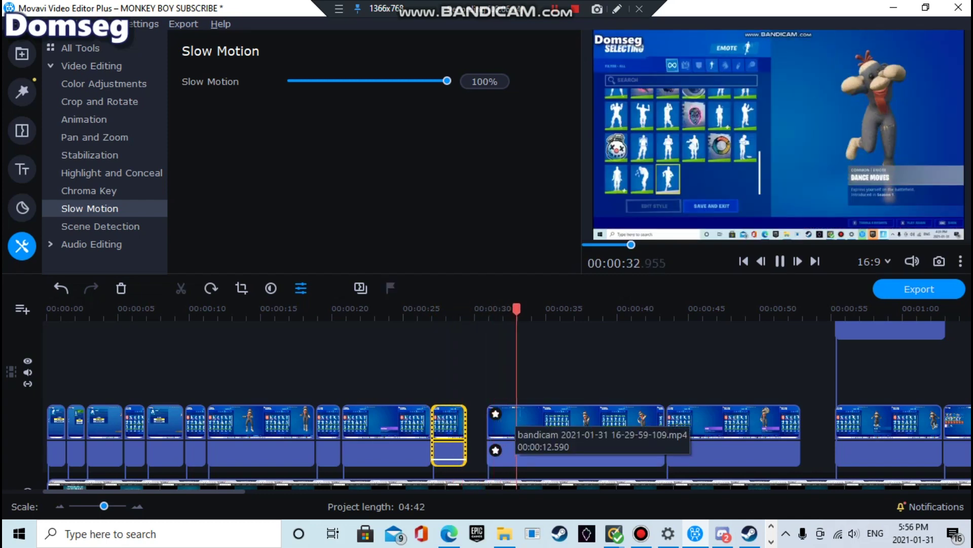
{"action": "right_click", "coordinate": [458, 416]}
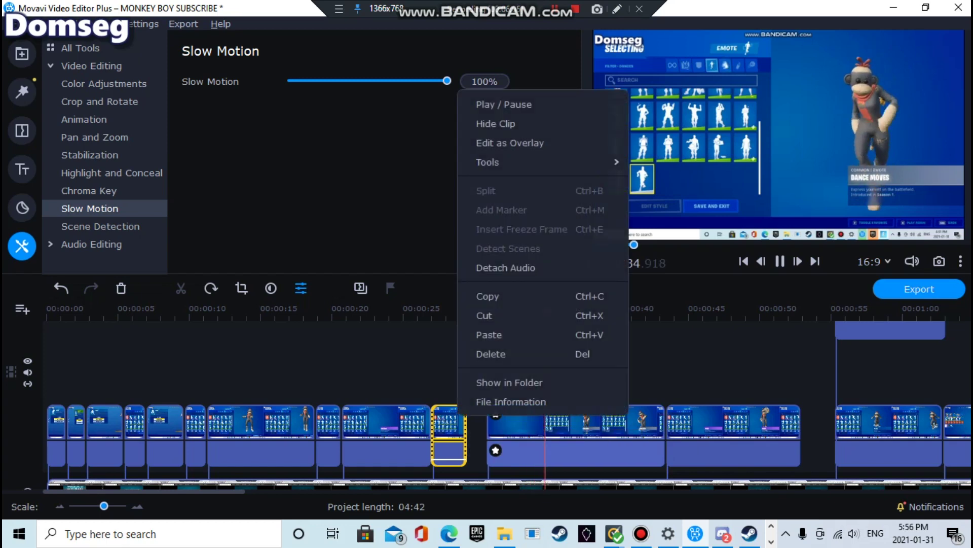
{"action": "left_click", "coordinate": [491, 354]}
{"action": "left_click_drag", "start_coordinate": [527, 423], "coordinate": [472, 423]}
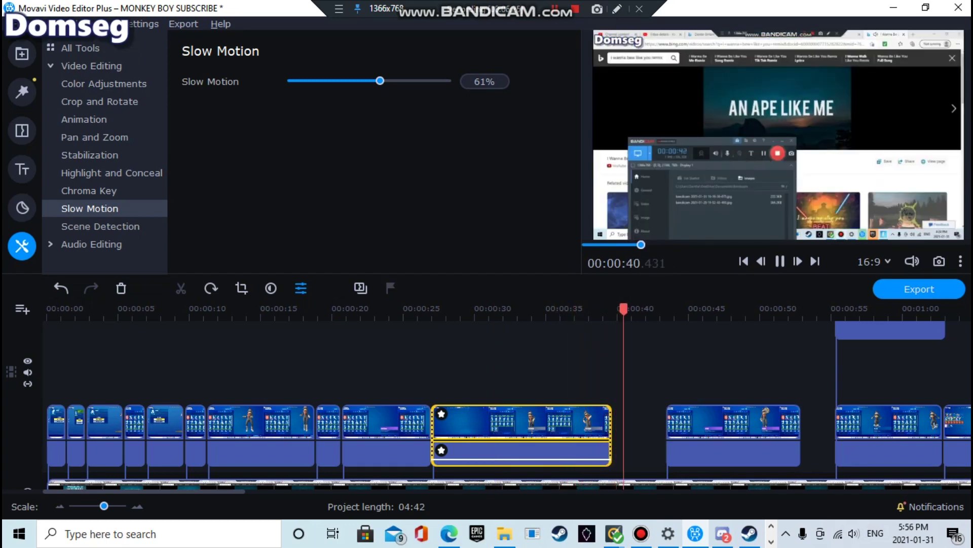
{"action": "left_click_drag", "start_coordinate": [690, 425], "coordinate": [680, 423]}
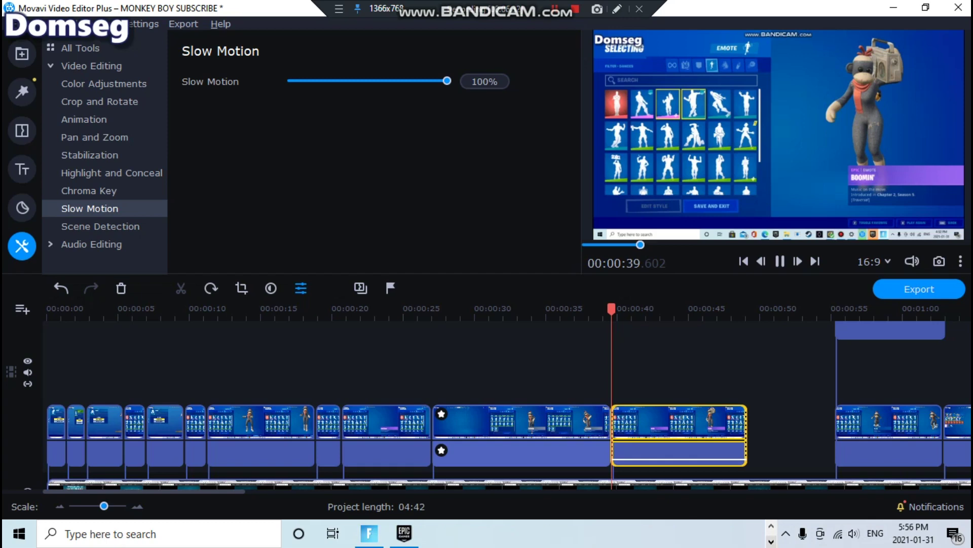
Step: Switch to Fortnite and look through the pages of the emote wheel
{"action": "left_click", "coordinate": [369, 533]}
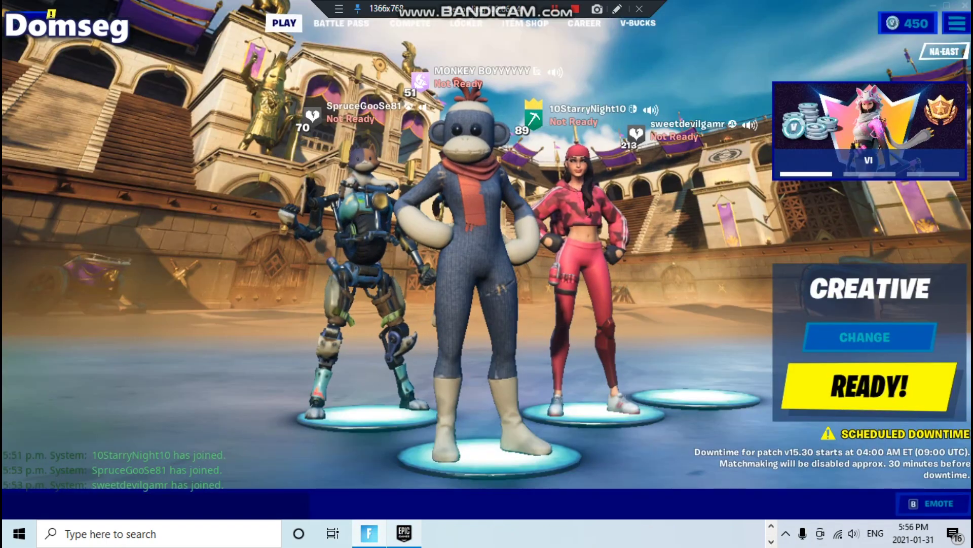
{"action": "key", "text": "b"}
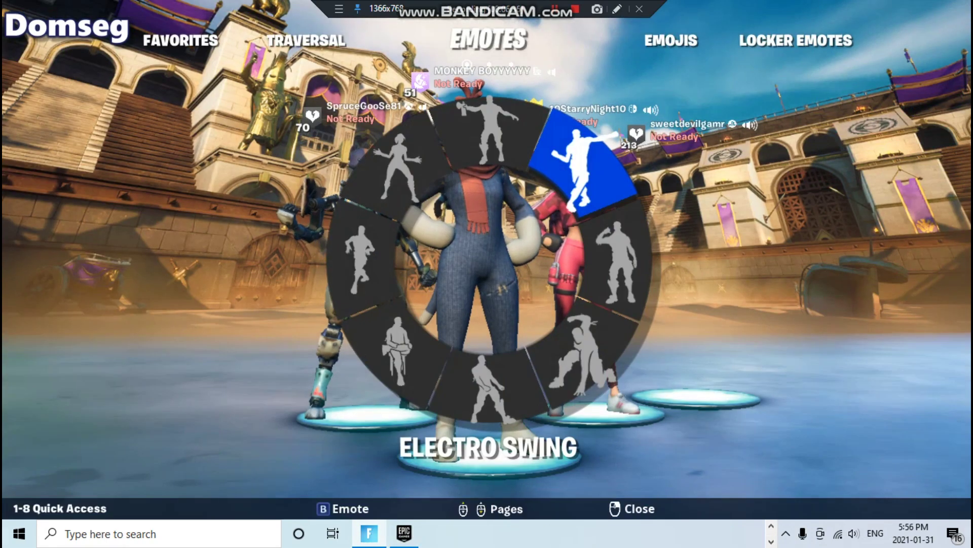
{"action": "scroll", "coordinate": [489, 258], "scroll_direction": "down", "scroll_amount": 1}
{"action": "scroll", "coordinate": [489, 259], "scroll_direction": "up", "scroll_amount": 1}
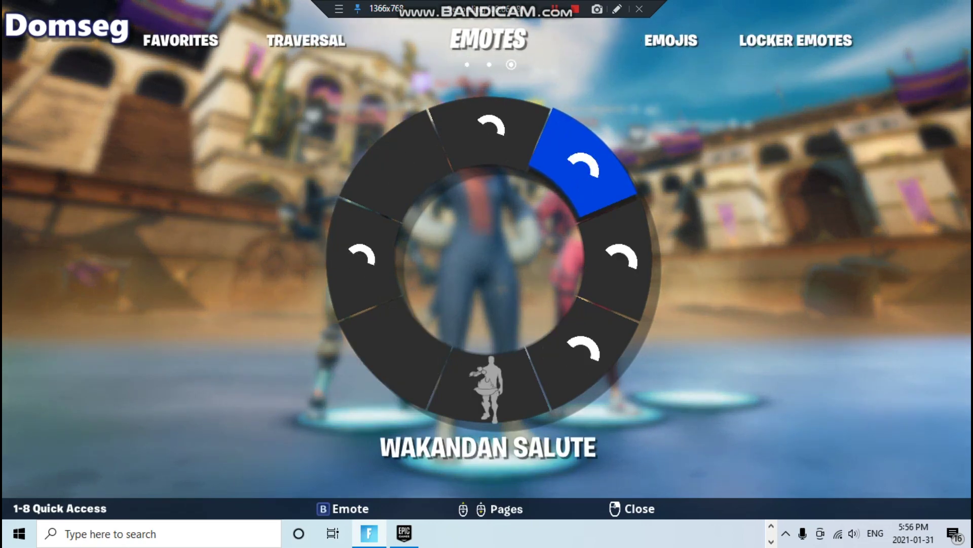
{"action": "scroll", "coordinate": [489, 258], "scroll_direction": "down", "scroll_amount": 1}
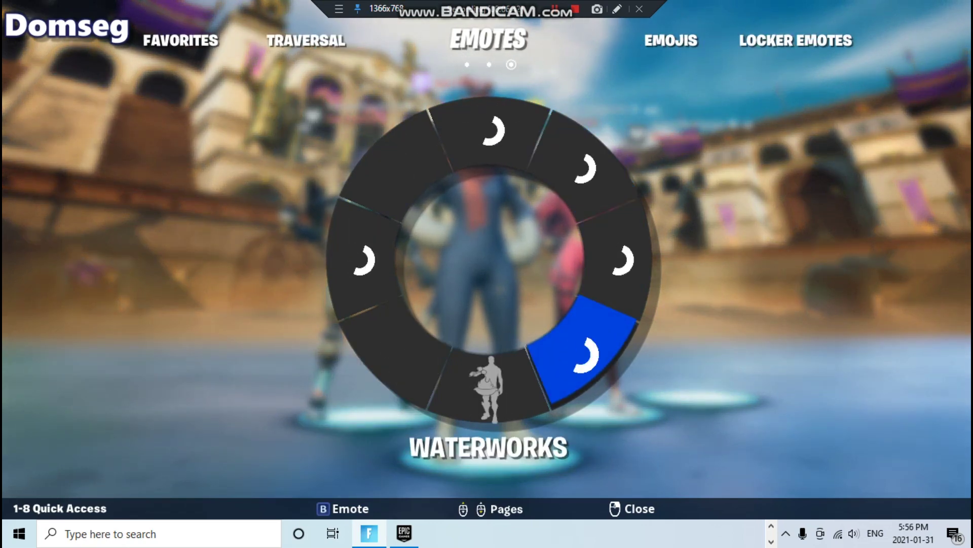
{"action": "key", "text": "b"}
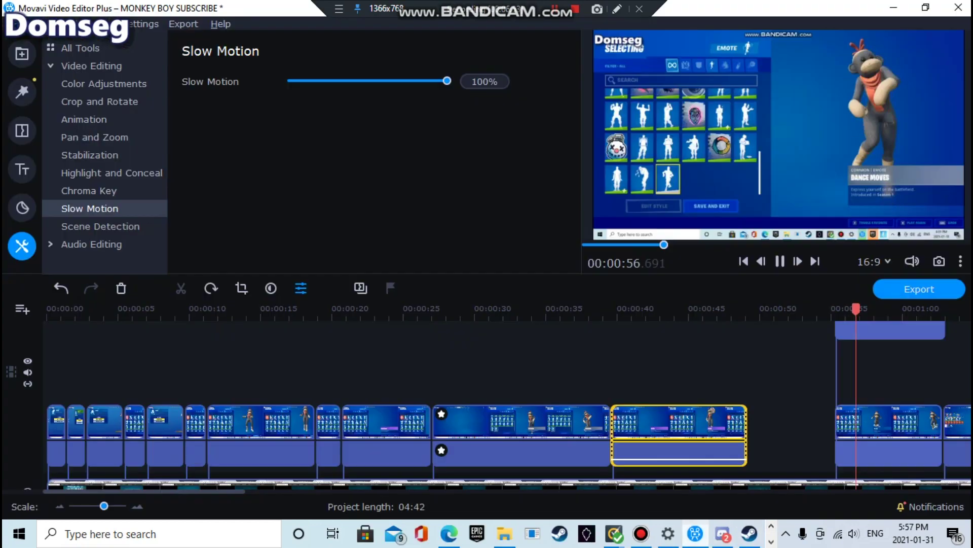
Step: Play back the starred slow-motion clip and its transition into the Boomin' clip to check the timing
{"action": "left_click", "coordinate": [625, 310]}
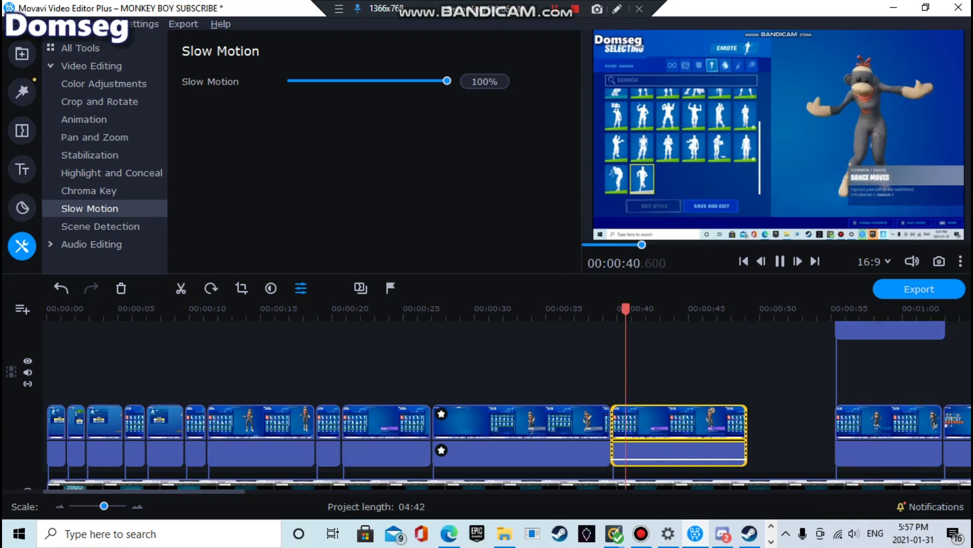
{"action": "left_click", "coordinate": [605, 311]}
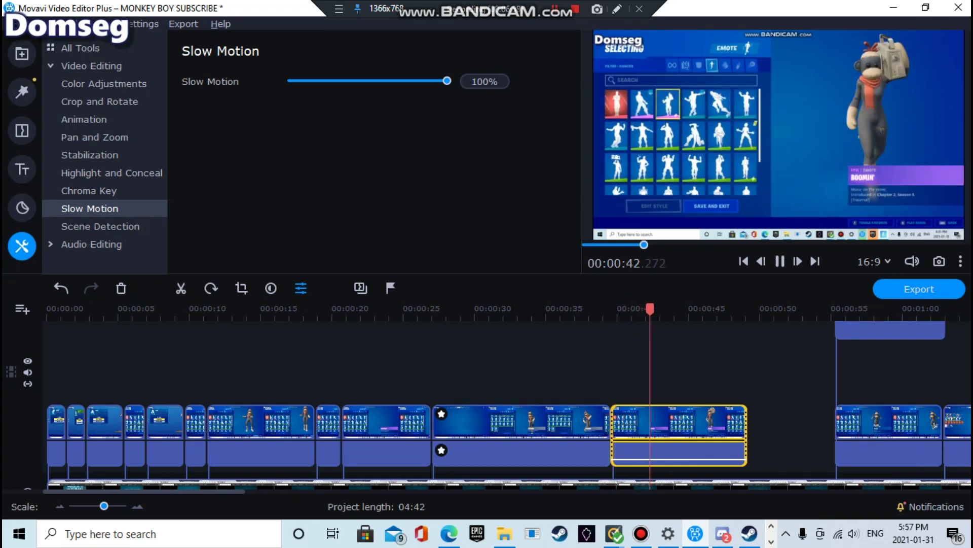
{"action": "left_click", "coordinate": [422, 310]}
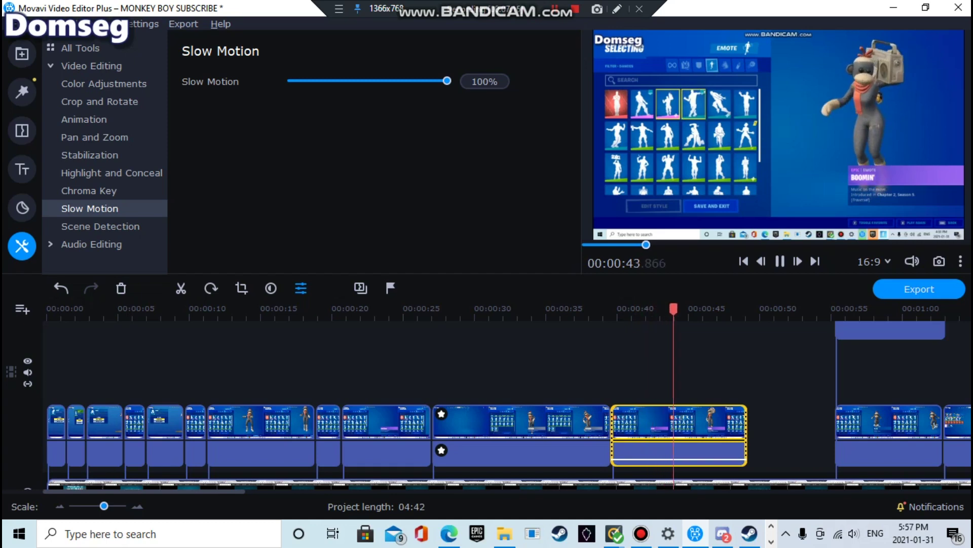
{"action": "key", "text": "space"}
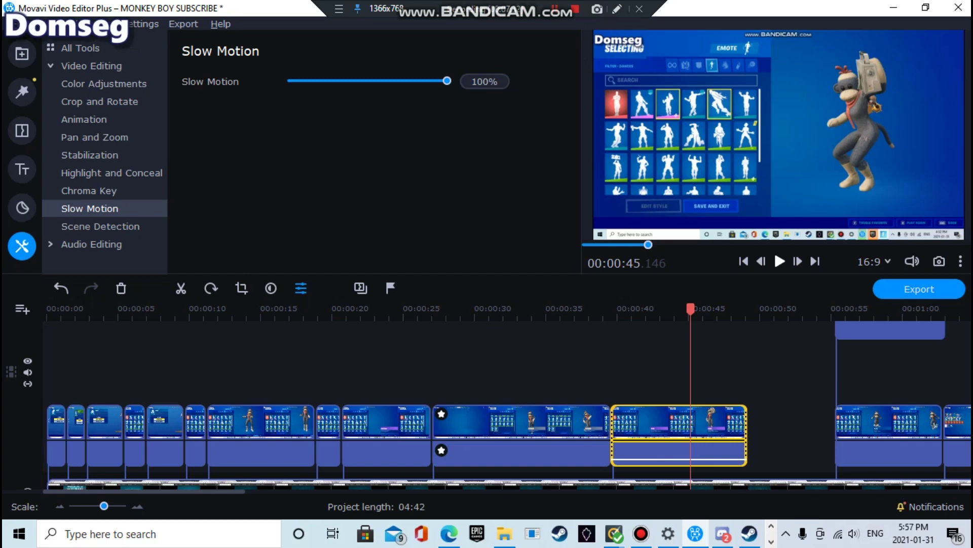
{"action": "left_click", "coordinate": [598, 452]}
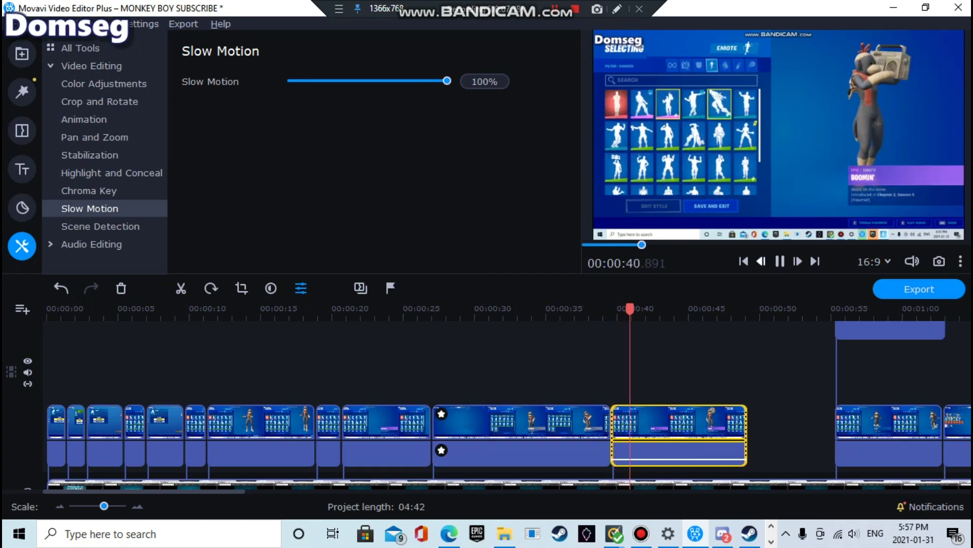
{"action": "left_click", "coordinate": [633, 309]}
{"action": "left_click", "coordinate": [492, 309]}
Step: Move the Boomin' clip to about 00:00:45.552 and set the starred clip's Slow Motion to 43%
{"action": "left_click_drag", "start_coordinate": [664, 420], "coordinate": [750, 421]}
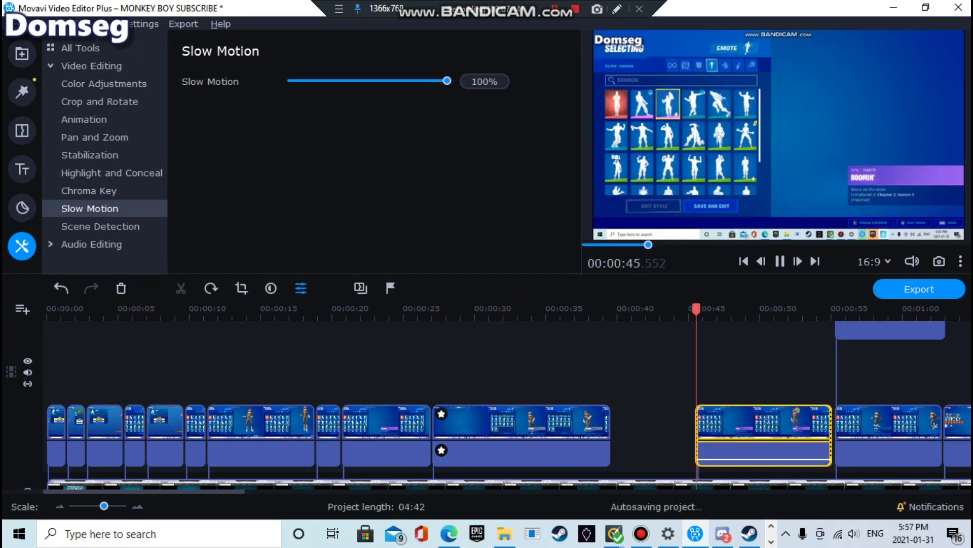
{"action": "left_click_drag", "start_coordinate": [703, 309], "coordinate": [495, 310]}
{"action": "right_click", "coordinate": [474, 408]}
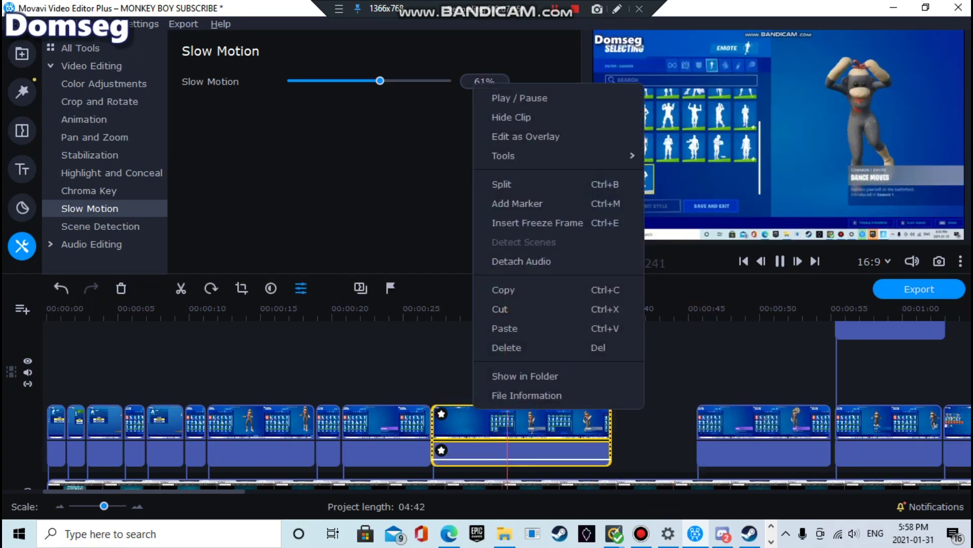
{"action": "key", "text": "Escape"}
{"action": "left_click_drag", "start_coordinate": [379, 81], "coordinate": [348, 81]}
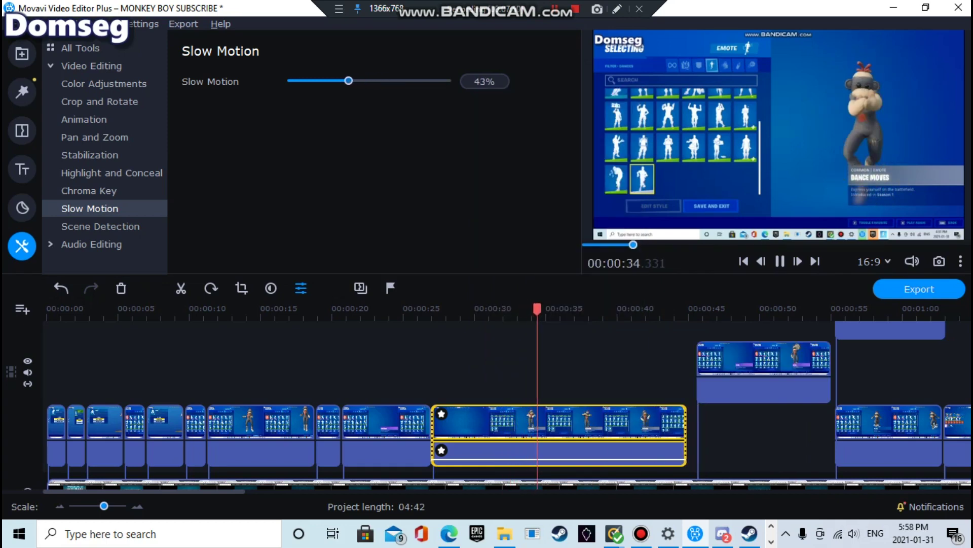
Step: Move the Boomin' clip onto the main emote row directly after the starred clip, at about 00:00:45, and play it through
{"action": "left_click", "coordinate": [428, 309]}
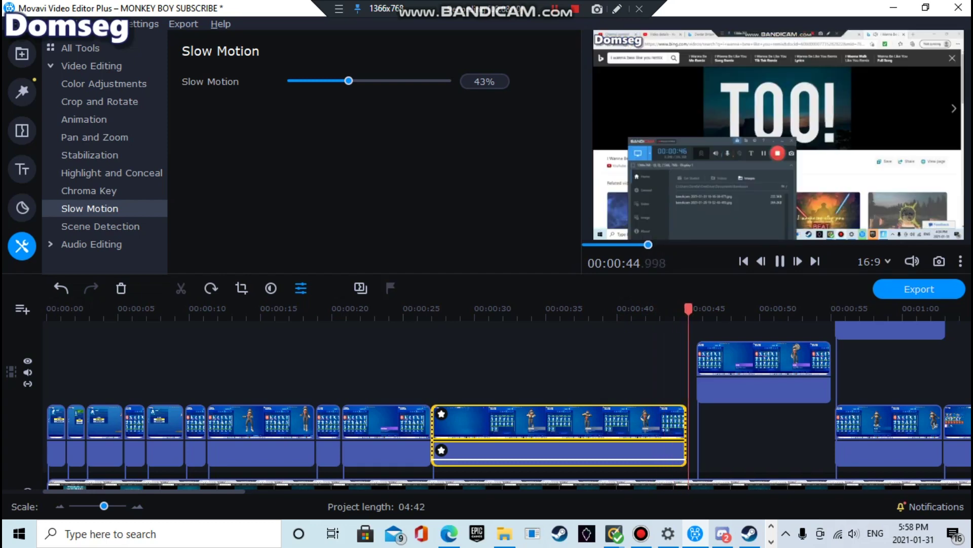
{"action": "left_click_drag", "start_coordinate": [739, 361], "coordinate": [729, 423]}
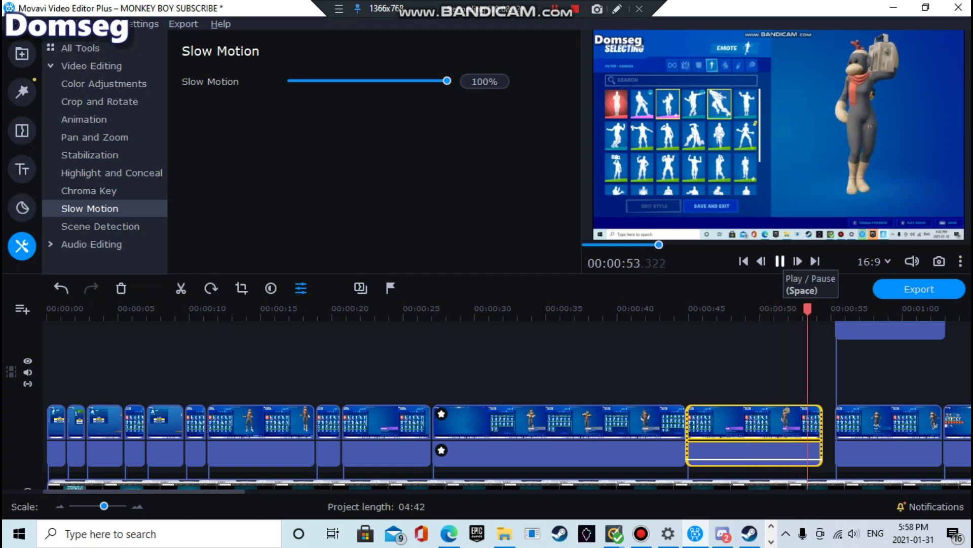
{"action": "left_click", "coordinate": [779, 261]}
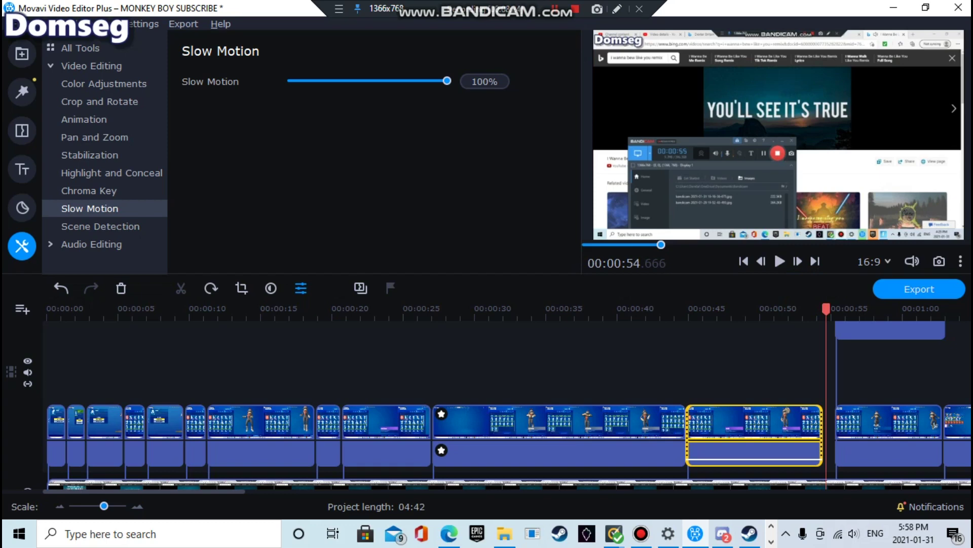
Step: Select all the overlay clips that follow the Boomin' clip, through to the end of the project
{"action": "scroll", "coordinate": [507, 405], "scroll_direction": "right", "scroll_amount": 3}
{"action": "scroll", "coordinate": [507, 404], "scroll_direction": "left", "scroll_amount": 1}
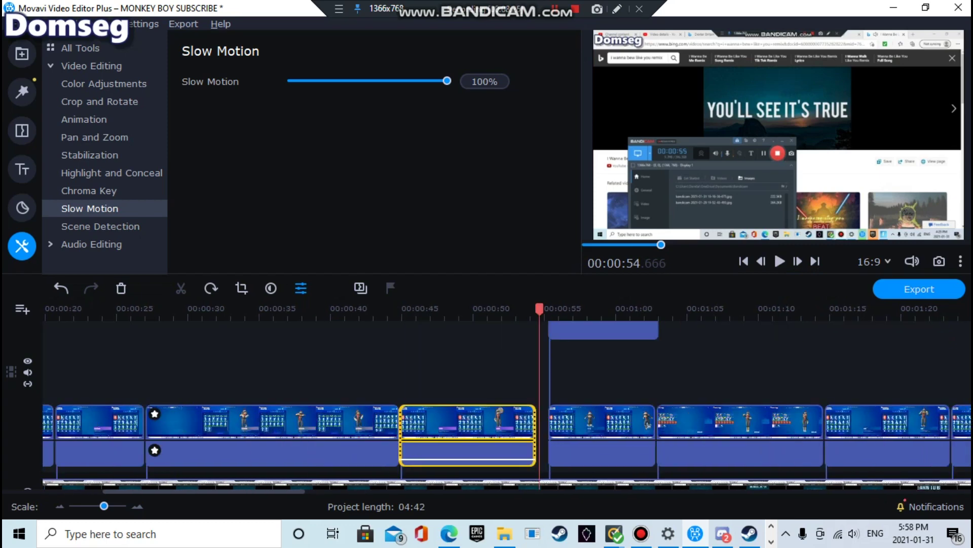
{"action": "left_click_drag", "start_coordinate": [542, 324], "coordinate": [968, 441]}
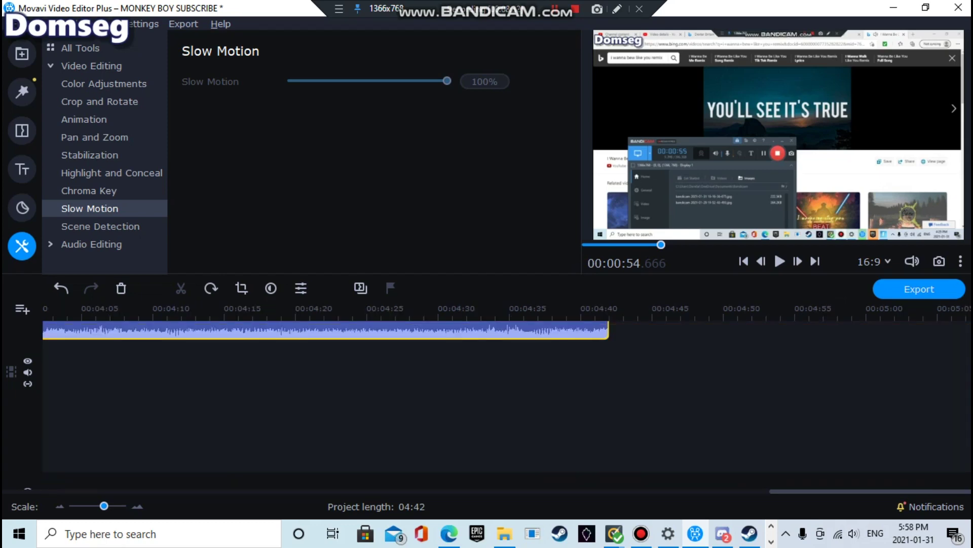
{"action": "scroll", "coordinate": [505, 373], "scroll_direction": "up", "scroll_amount": 4}
{"action": "left_click_drag", "start_coordinate": [504, 367], "coordinate": [806, 370]}
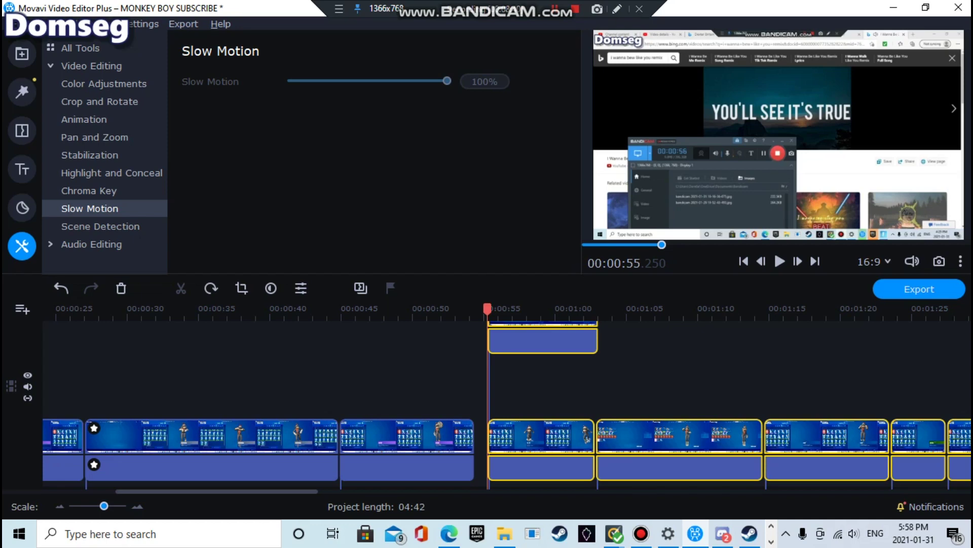
Step: Play back the Boomin' clip from about 00:00:45 to check how it runs with the music
{"action": "left_click_drag", "start_coordinate": [488, 309], "coordinate": [385, 309]}
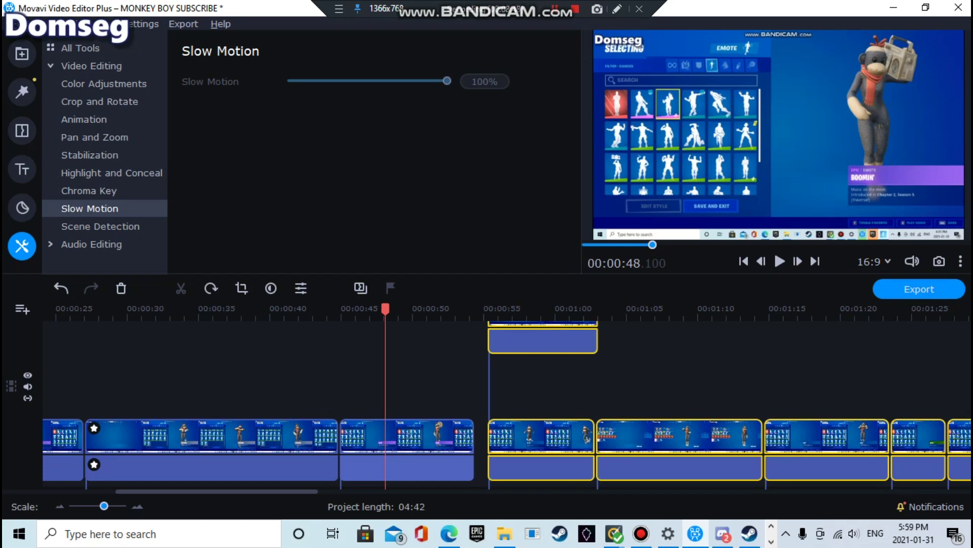
{"action": "left_click_drag", "start_coordinate": [333, 309], "coordinate": [348, 309]}
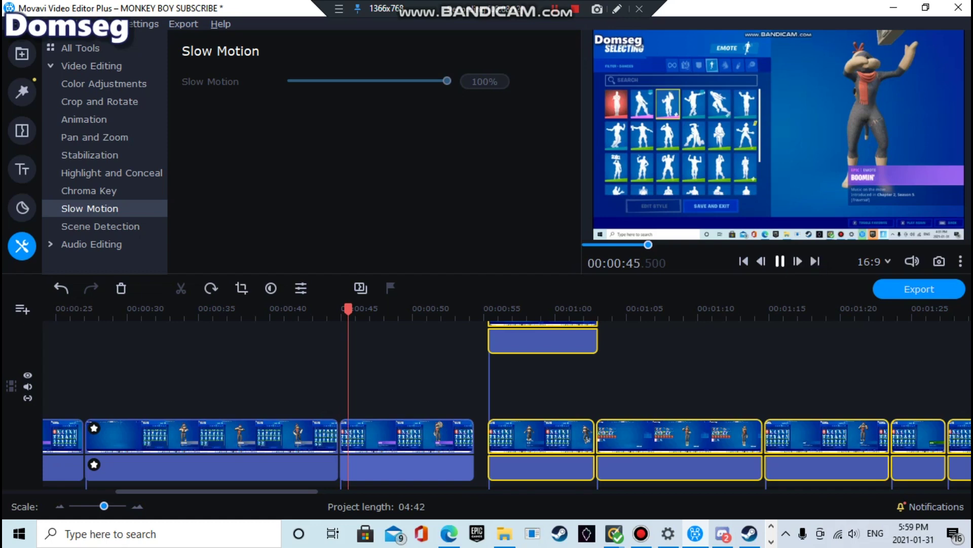
{"action": "key", "text": "space"}
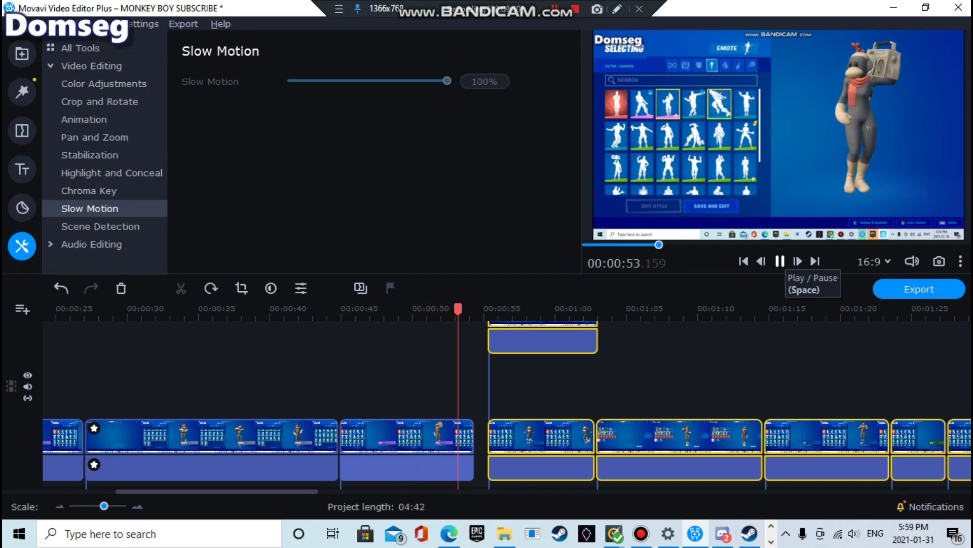
{"action": "left_click", "coordinate": [779, 261]}
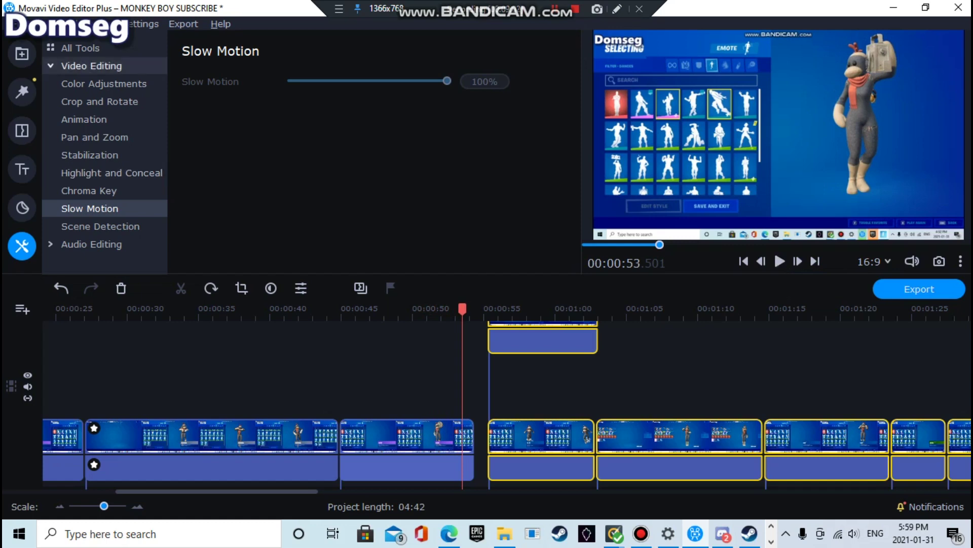
Step: Apply the Glowing edges filter to the Boomin' clip and preview it from the clip's start
{"action": "left_click", "coordinate": [22, 130]}
{"action": "left_click", "coordinate": [22, 169]}
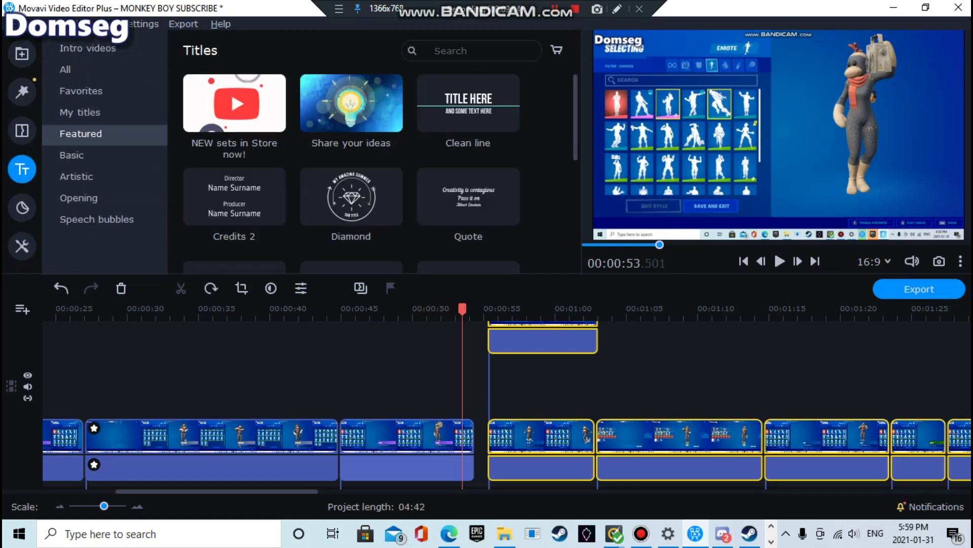
{"action": "left_click", "coordinate": [22, 92]}
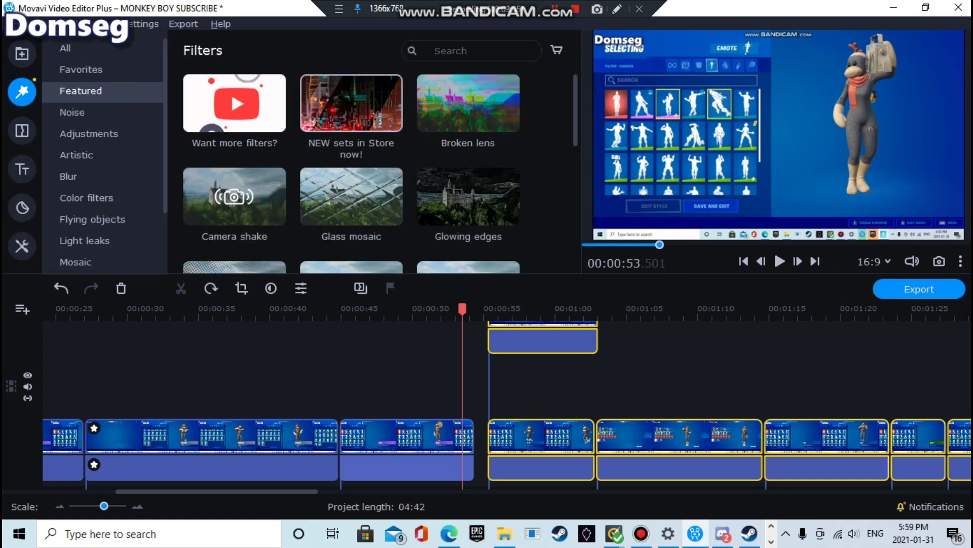
{"action": "scroll", "coordinate": [380, 172], "scroll_direction": "down", "scroll_amount": 1}
{"action": "left_click_drag", "start_coordinate": [465, 170], "coordinate": [395, 432]}
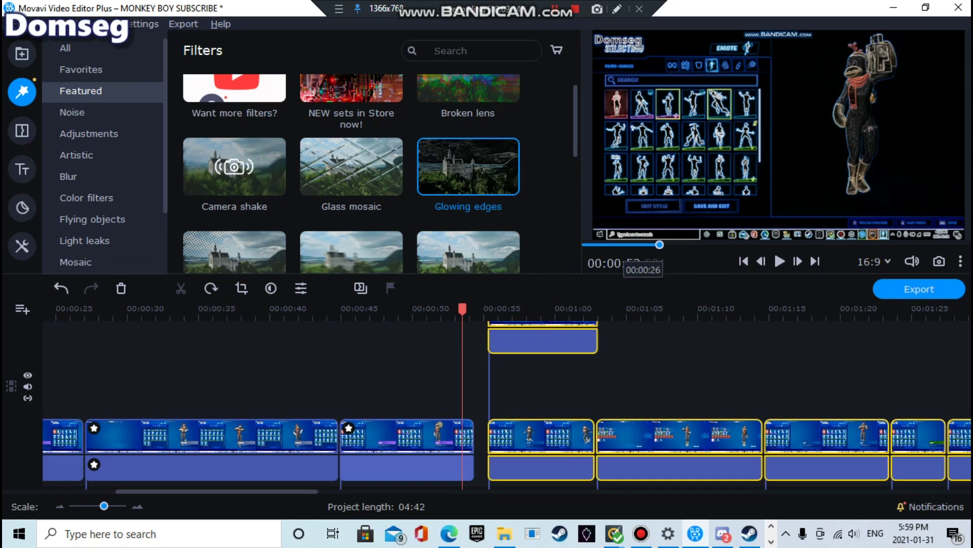
{"action": "left_click_drag", "start_coordinate": [462, 309], "coordinate": [351, 309]}
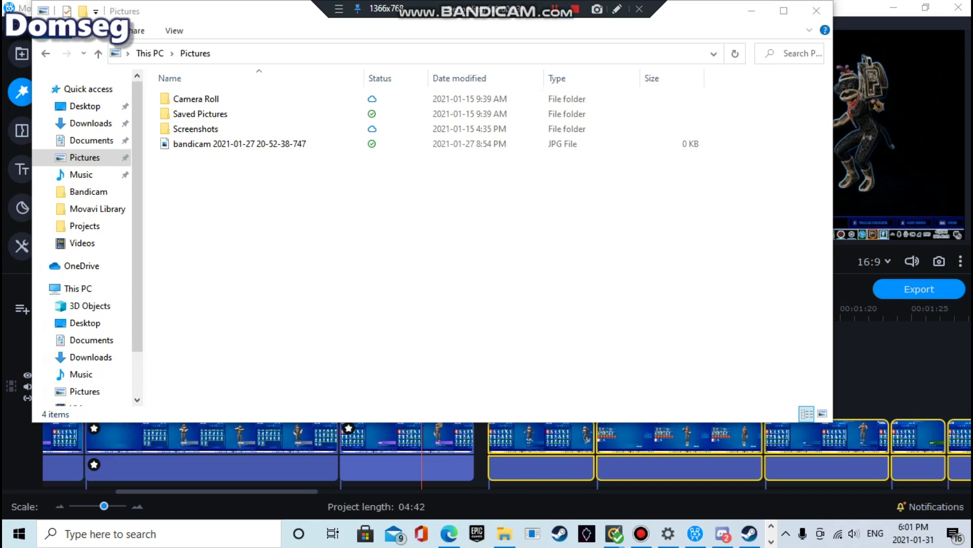
Step: Look through the Screenshots, Saved Pictures and Camera Roll folders in Pictures, and view the bandicam JPG file
{"action": "left_click", "coordinate": [195, 129]}
{"action": "double_click", "coordinate": [195, 129]}
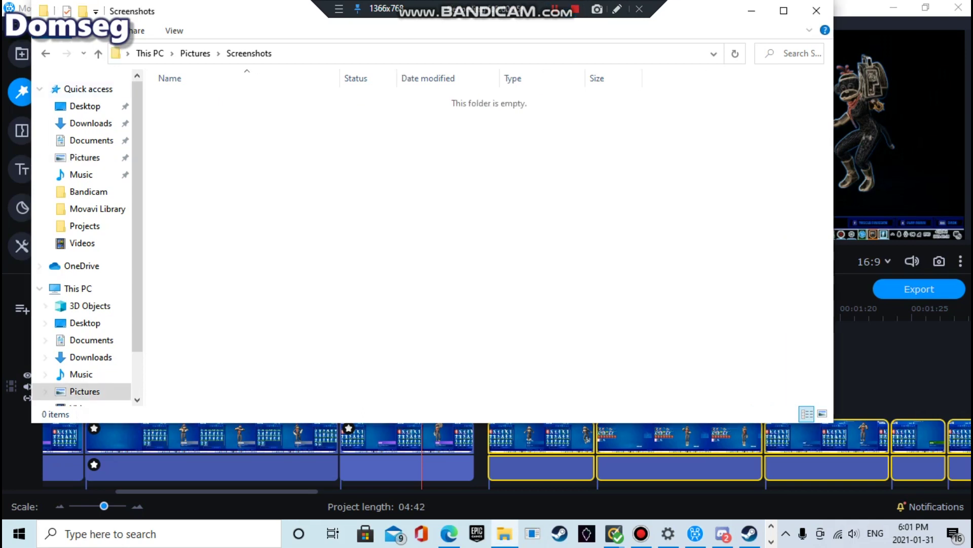
{"action": "left_click", "coordinate": [45, 54]}
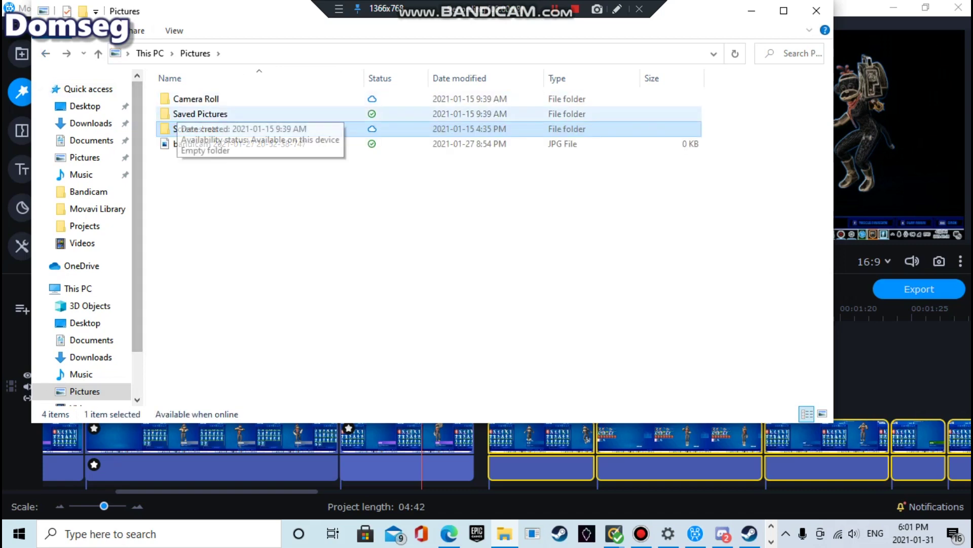
{"action": "left_click", "coordinate": [177, 114]}
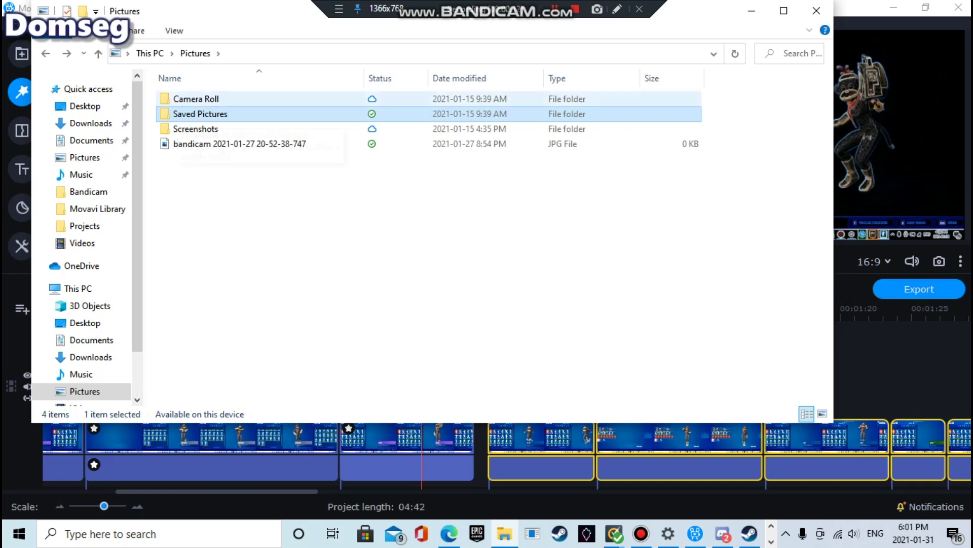
{"action": "left_click", "coordinate": [184, 99]}
{"action": "double_click", "coordinate": [185, 114]}
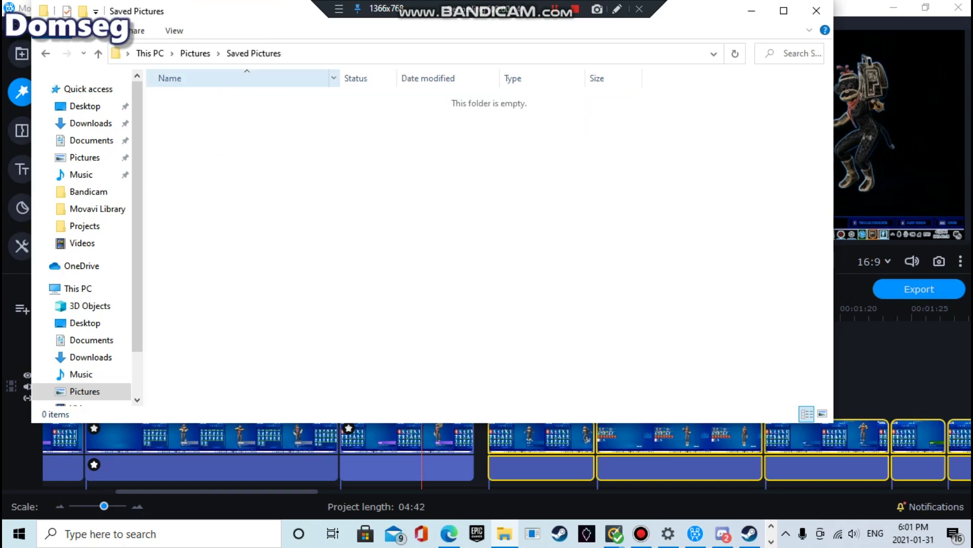
{"action": "key", "text": "alt+Left"}
{"action": "key", "text": "Up"}
{"action": "key", "text": "Return"}
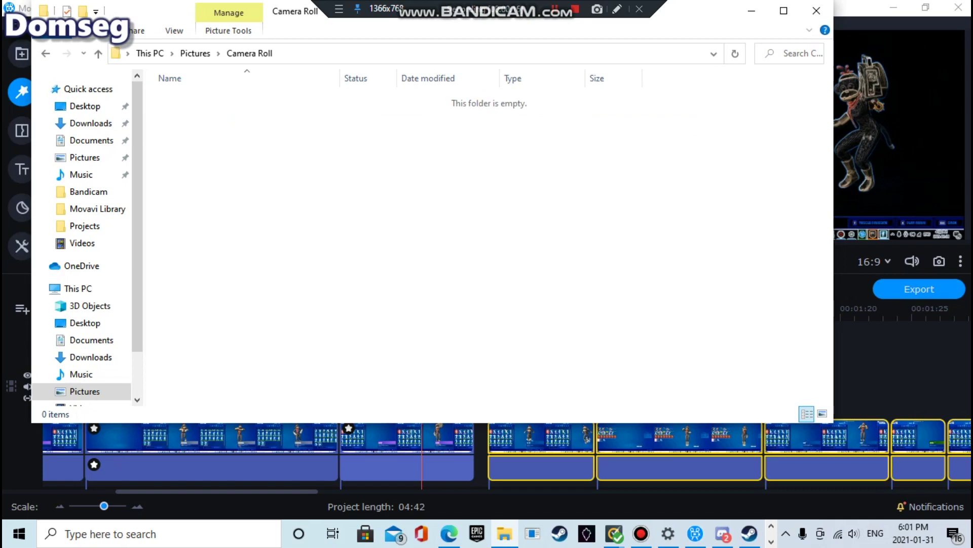
{"action": "double_click", "coordinate": [239, 144]}
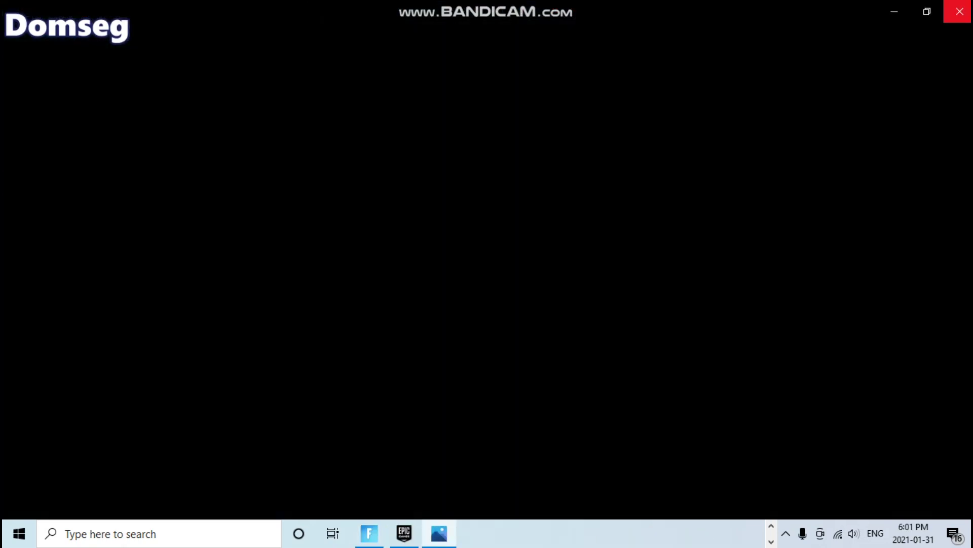
{"action": "left_click", "coordinate": [960, 11]}
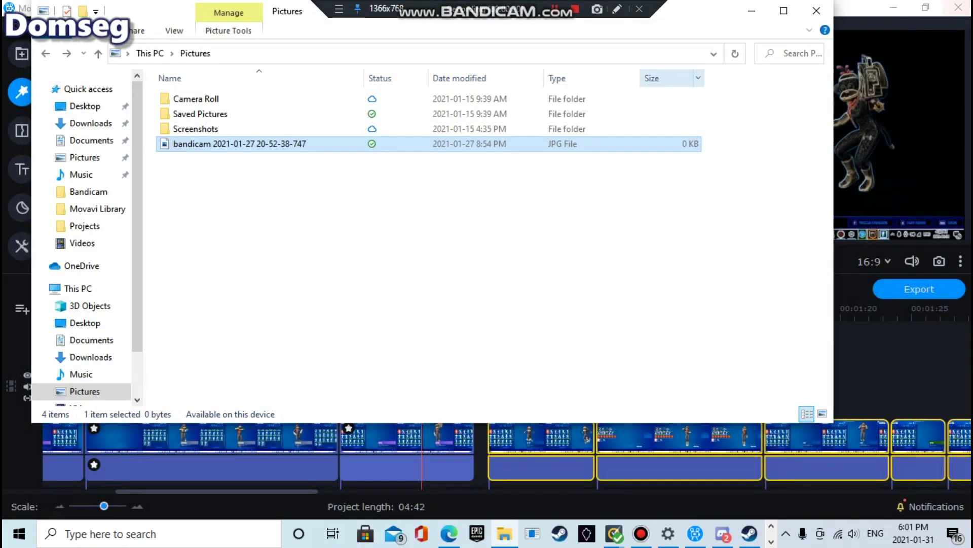
Step: Browse the Projects, Bandicam, Movavi Library, Downloads, Documents, Videos and Pictures folders, and return to the video editor
{"action": "left_click", "coordinate": [85, 226]}
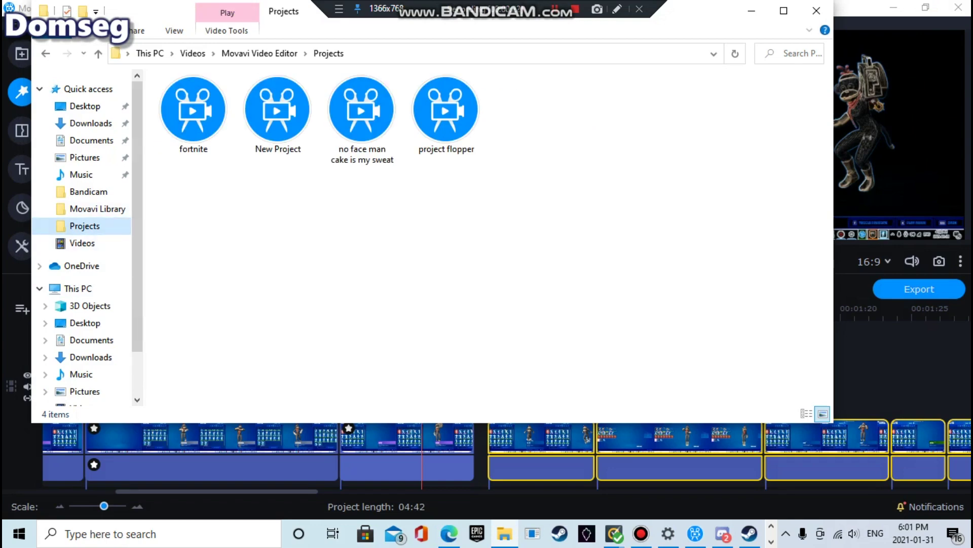
{"action": "left_click", "coordinate": [89, 191]}
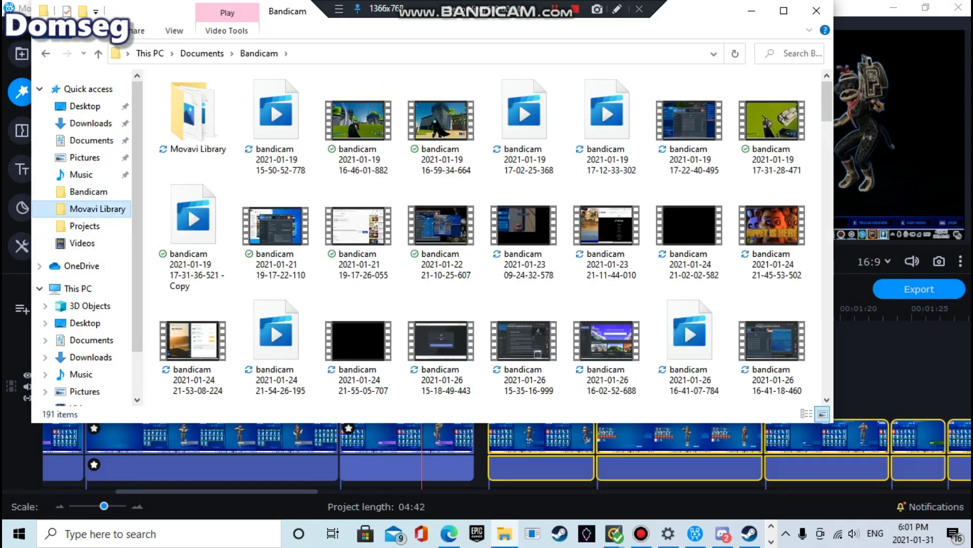
{"action": "left_click", "coordinate": [97, 209]}
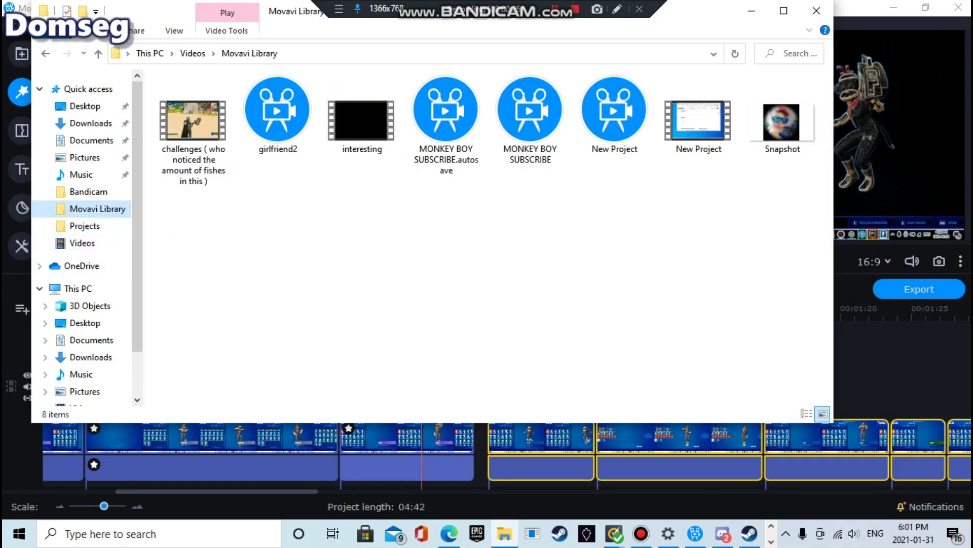
{"action": "left_click", "coordinate": [85, 323]}
{"action": "left_click", "coordinate": [90, 357]}
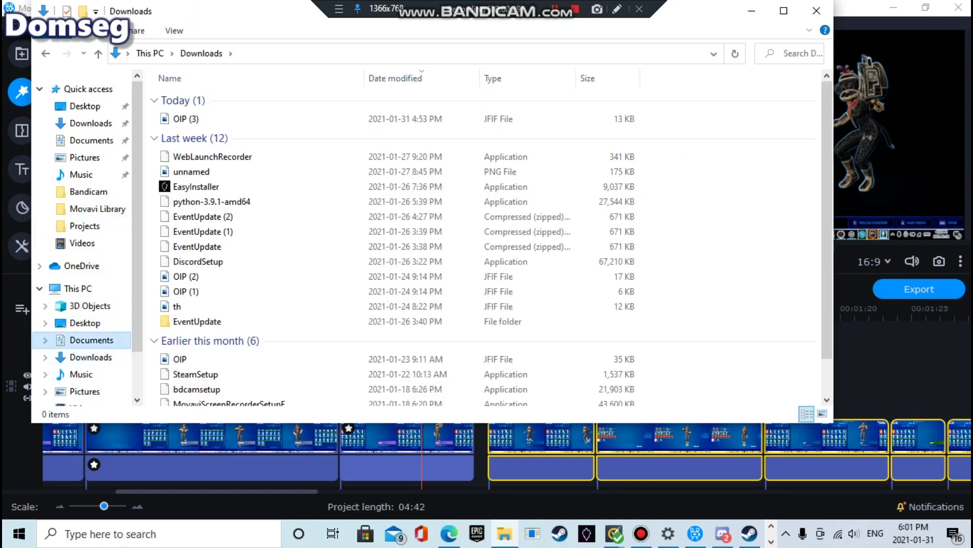
{"action": "left_click", "coordinate": [91, 340]}
{"action": "left_click", "coordinate": [90, 357]}
{"action": "left_click", "coordinate": [91, 339]}
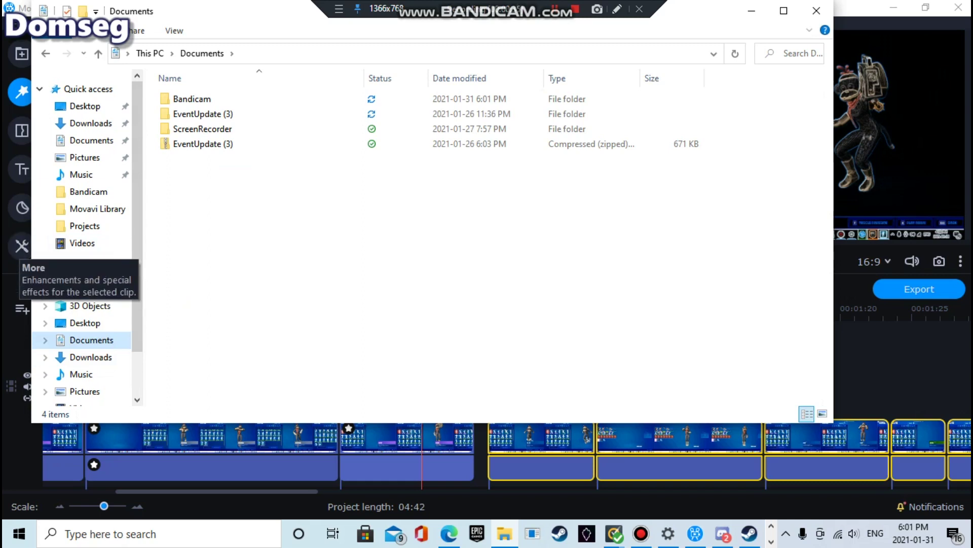
{"action": "scroll", "coordinate": [81, 202], "scroll_direction": "down", "scroll_amount": 1}
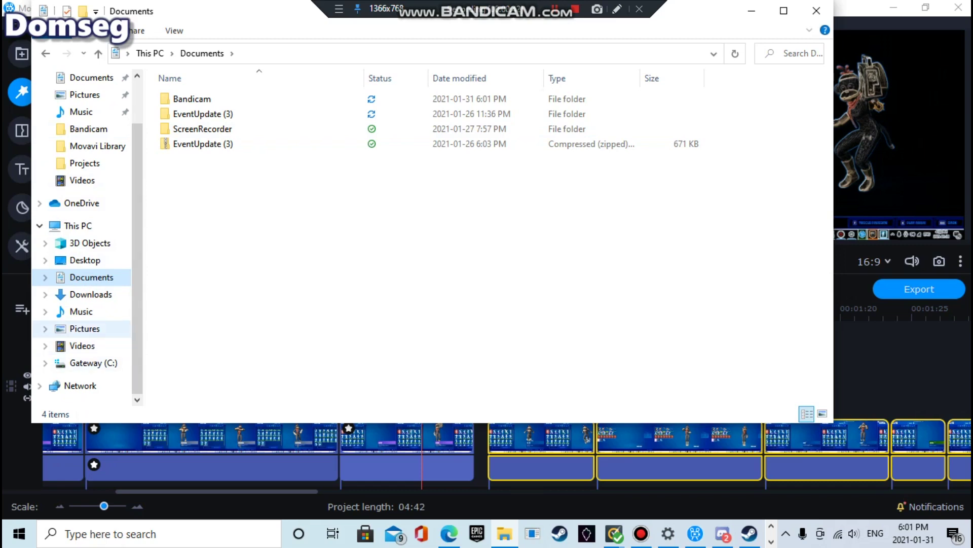
{"action": "left_click", "coordinate": [85, 328]}
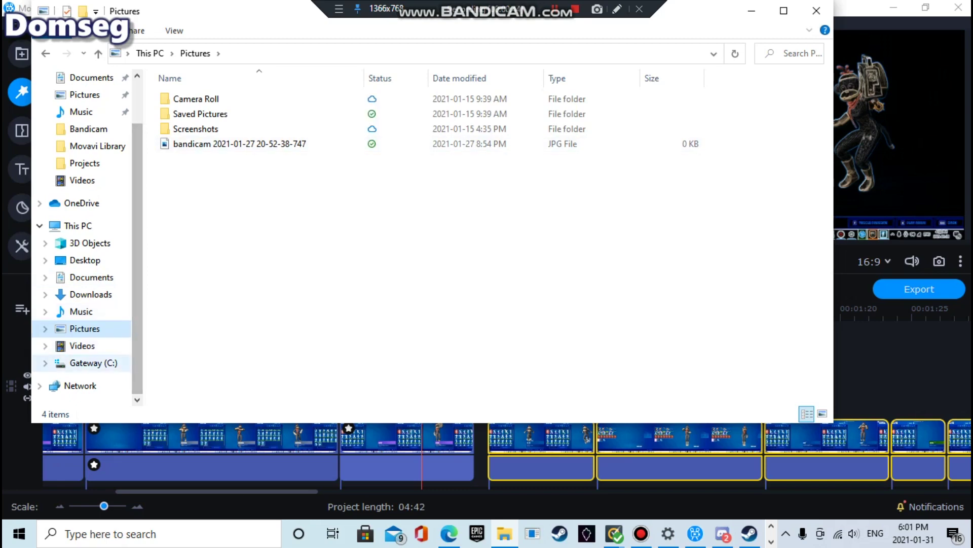
{"action": "left_click", "coordinate": [93, 363]}
{"action": "left_click", "coordinate": [83, 346]}
{"action": "left_click", "coordinate": [82, 345]}
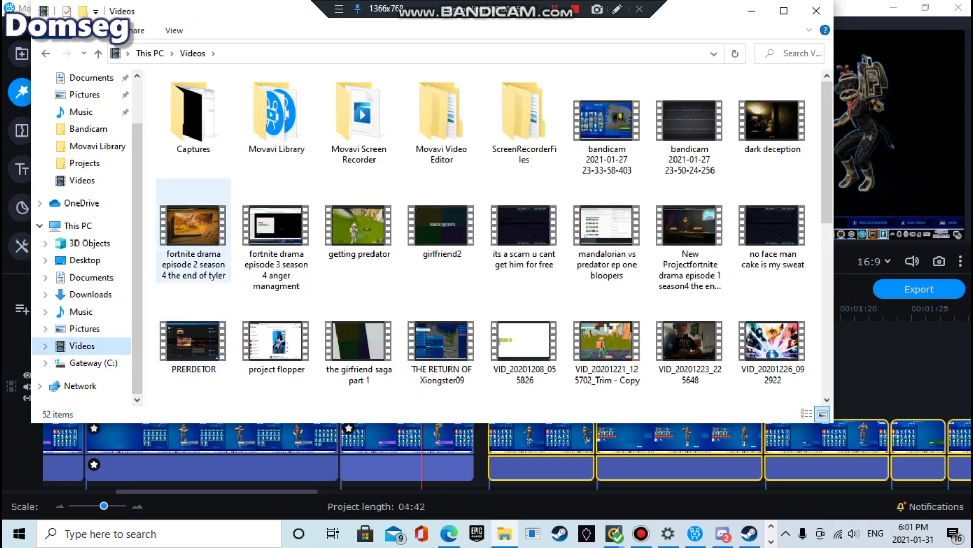
{"action": "left_click", "coordinate": [85, 328]}
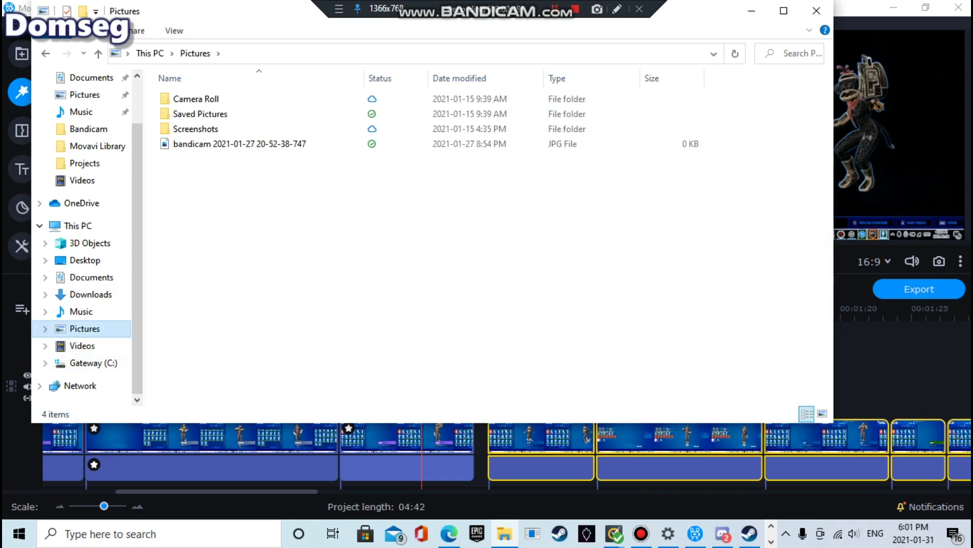
{"action": "left_click", "coordinate": [752, 11]}
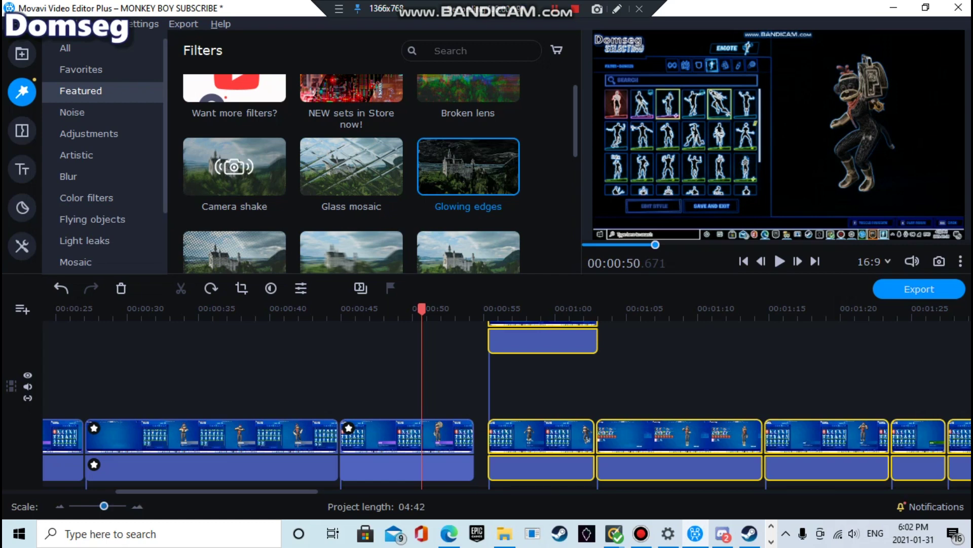
Step: Apply the Camera shake filter to each of the first three emote clips at the start of the timeline
{"action": "left_click_drag", "start_coordinate": [104, 506], "coordinate": [102, 505]}
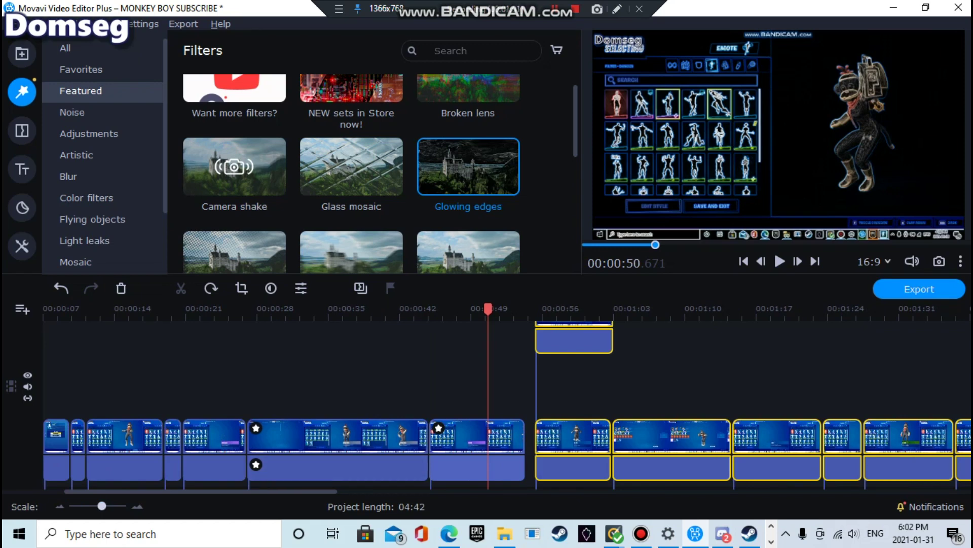
{"action": "left_click_drag", "start_coordinate": [234, 167], "coordinate": [51, 436]}
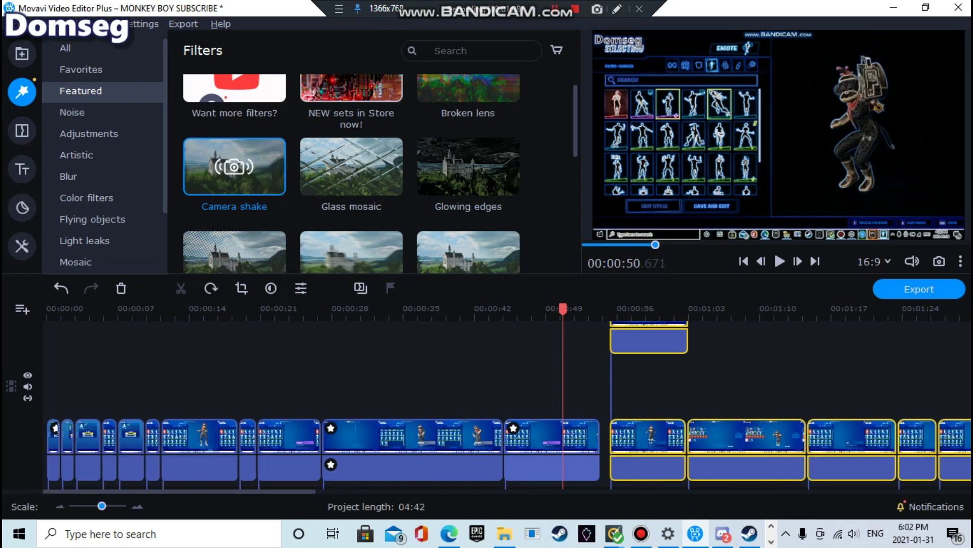
{"action": "left_click_drag", "start_coordinate": [223, 167], "coordinate": [68, 434]}
{"action": "left_click_drag", "start_coordinate": [233, 168], "coordinate": [89, 442]}
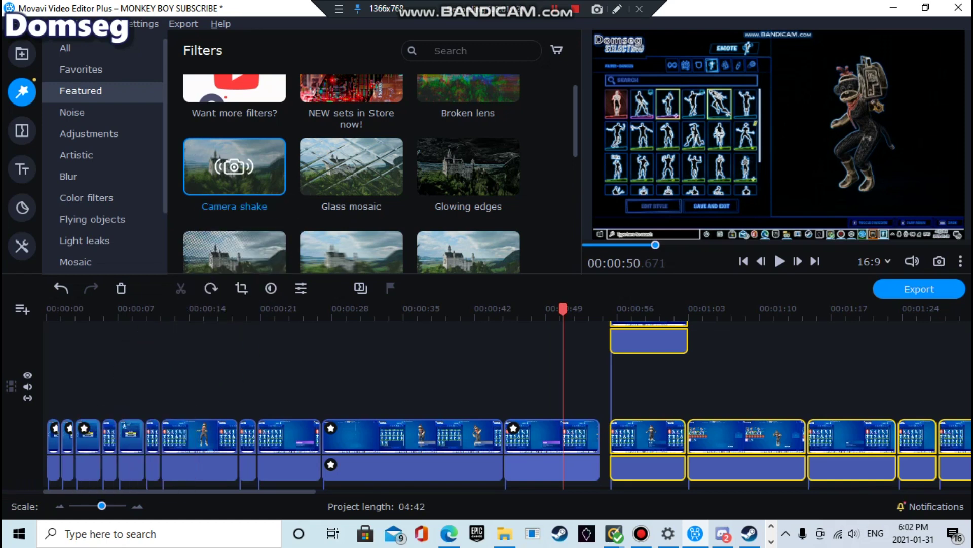
Step: Add the dotted-pattern filter and Camera shake to the fourth through sixth emote clips, and play back the result
{"action": "left_click_drag", "start_coordinate": [233, 249], "coordinate": [108, 432]}
{"action": "left_click_drag", "start_coordinate": [234, 251], "coordinate": [153, 434]}
{"action": "left_click_drag", "start_coordinate": [234, 167], "coordinate": [104, 442]}
{"action": "left_click_drag", "start_coordinate": [233, 251], "coordinate": [114, 443]}
{"action": "left_click_drag", "start_coordinate": [235, 167], "coordinate": [154, 437]}
{"action": "left_click", "coordinate": [94, 309]}
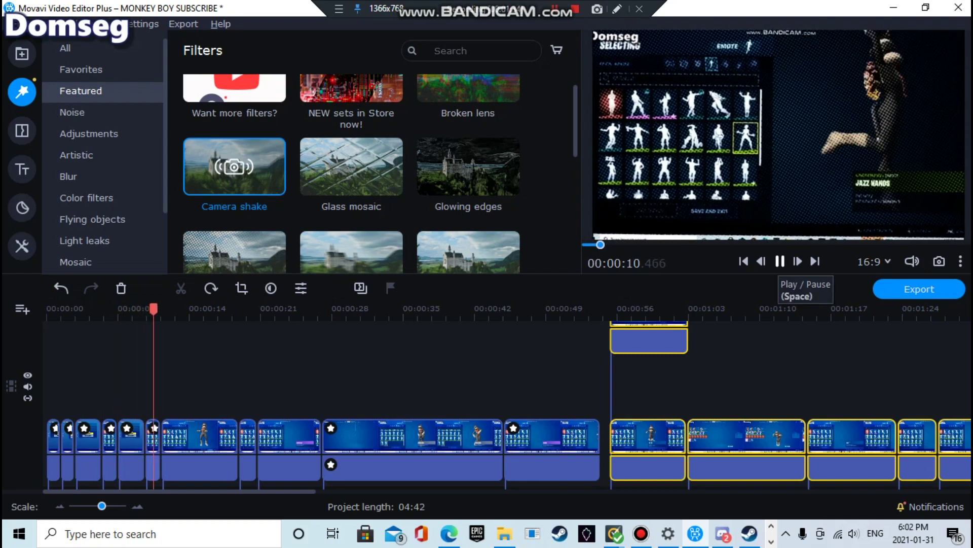
Step: Undo the filters on the fourth through sixth emote clips and replay the video from the beginning
{"action": "key", "text": "space"}
{"action": "right_click", "coordinate": [153, 428]}
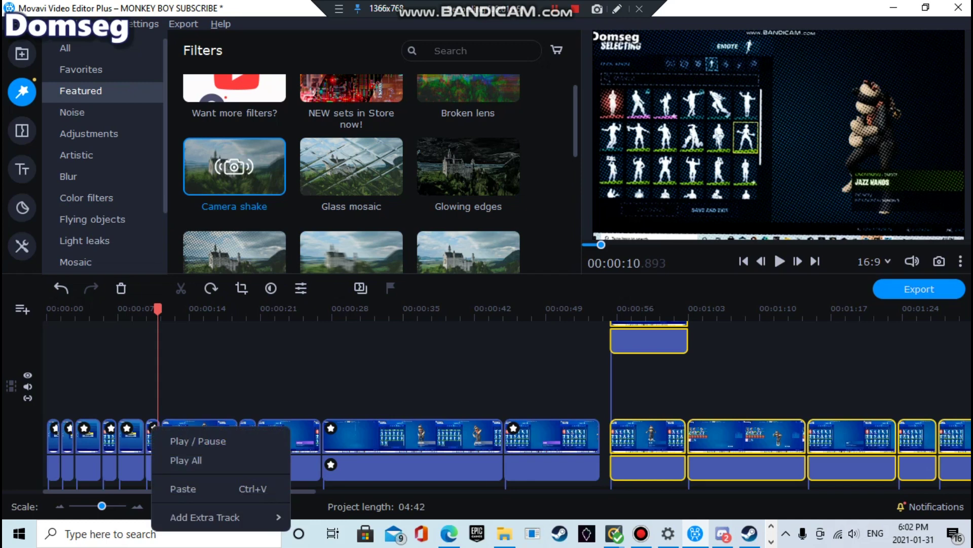
{"action": "mouse_move", "coordinate": [213, 517]}
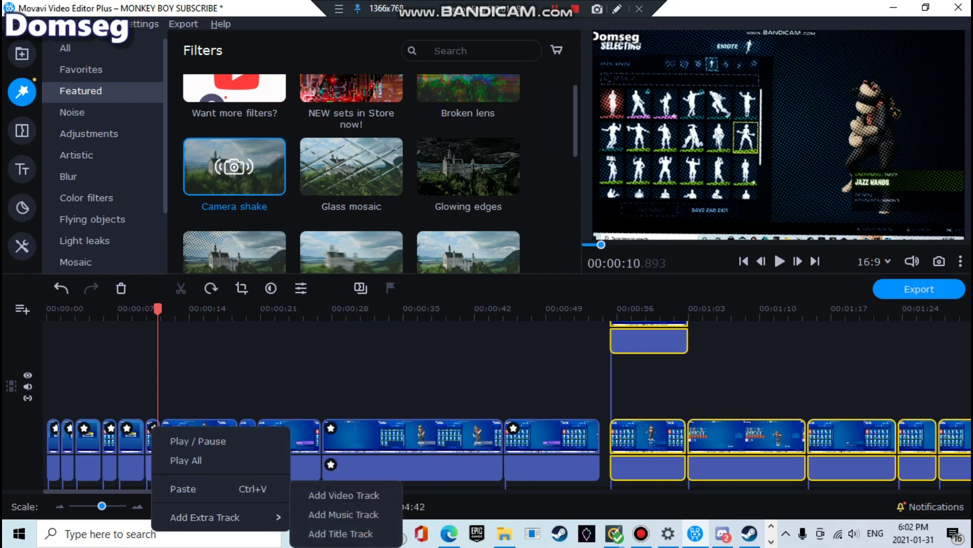
{"action": "left_click", "coordinate": [61, 288]}
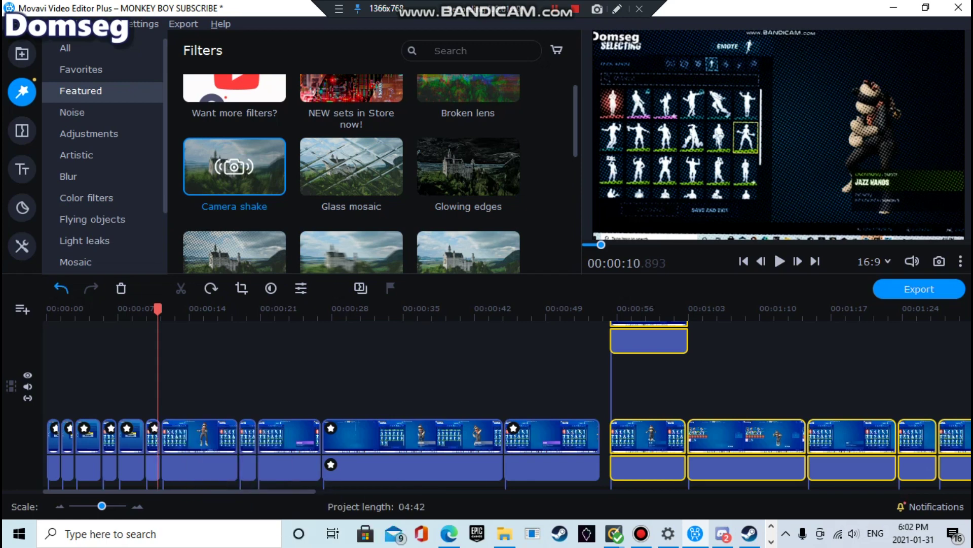
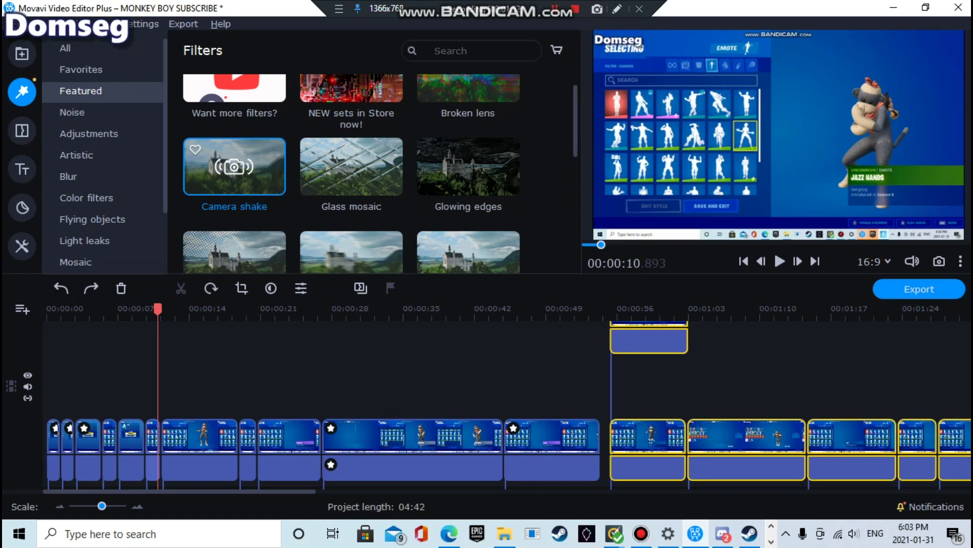
{"action": "left_click_drag", "start_coordinate": [157, 309], "coordinate": [47, 308]}
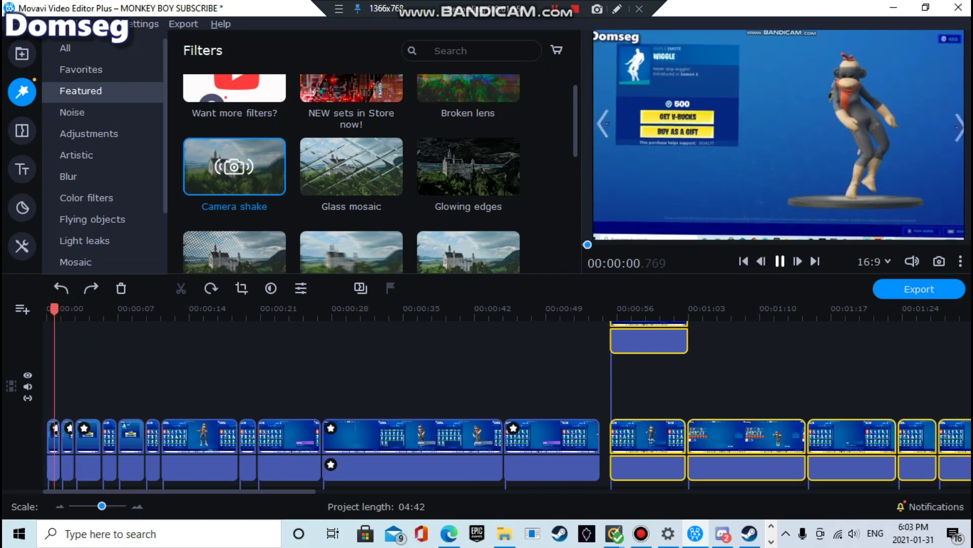
{"action": "key", "text": "space"}
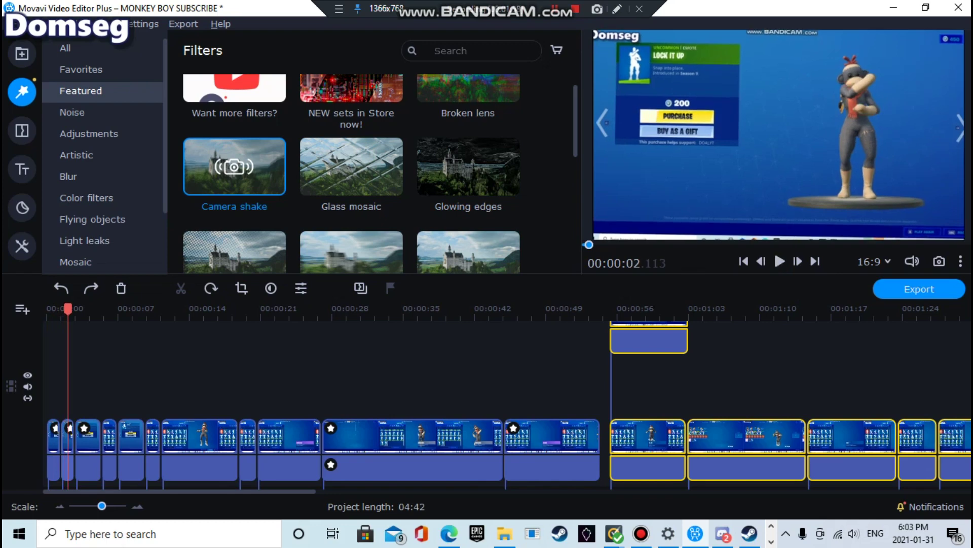
Step: Add the Motion blur and Oil painting - fine filters to the first emote clip
{"action": "scroll", "coordinate": [234, 197], "scroll_direction": "down", "scroll_amount": 1}
{"action": "left_click_drag", "start_coordinate": [213, 205], "coordinate": [243, 184]}
{"action": "mouse_move", "coordinate": [330, 208]}
{"action": "left_mouse_down"}
{"action": "mouse_move", "coordinate": [51, 421]}
{"action": "mouse_move", "coordinate": [51, 439]}
{"action": "left_mouse_up"}
{"action": "mouse_move", "coordinate": [469, 203]}
{"action": "left_mouse_down"}
{"action": "mouse_move", "coordinate": [70, 415]}
{"action": "mouse_move", "coordinate": [48, 439]}
{"action": "left_mouse_up"}
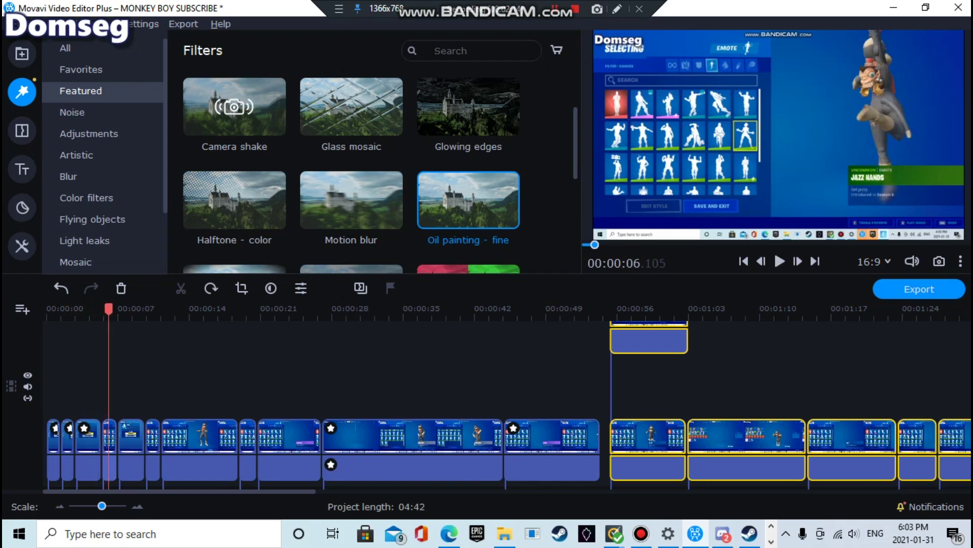
Step: Try the Glowing edges and Halftone - color filters together on the fourth emote clip and play it back
{"action": "left_click_drag", "start_coordinate": [469, 107], "coordinate": [110, 432]}
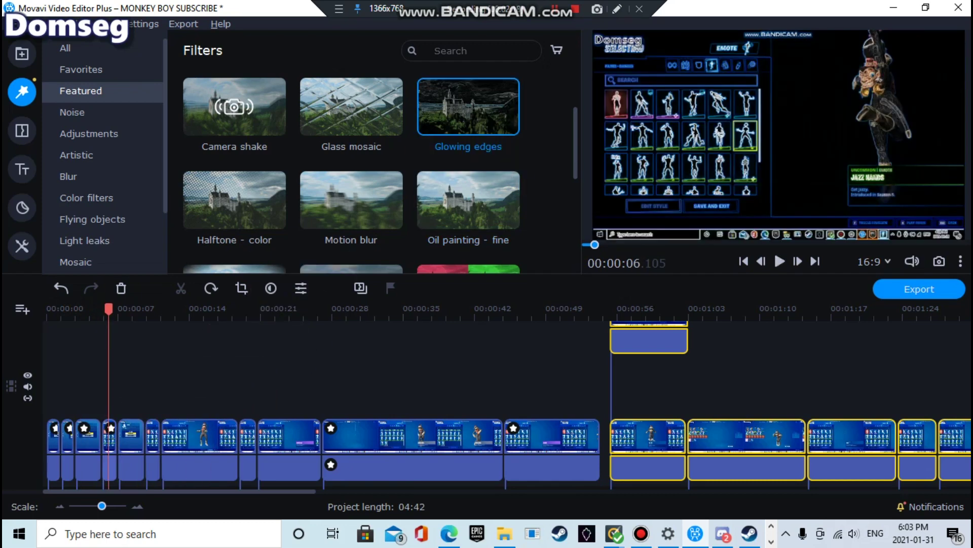
{"action": "scroll", "coordinate": [350, 202], "scroll_direction": "down", "scroll_amount": 1}
{"action": "left_click_drag", "start_coordinate": [234, 170], "coordinate": [107, 437]}
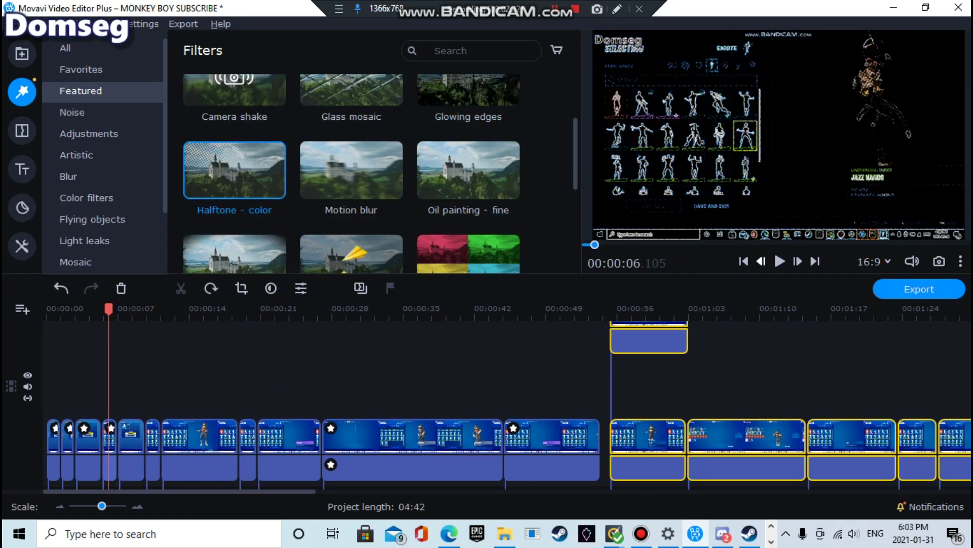
{"action": "key", "text": "space"}
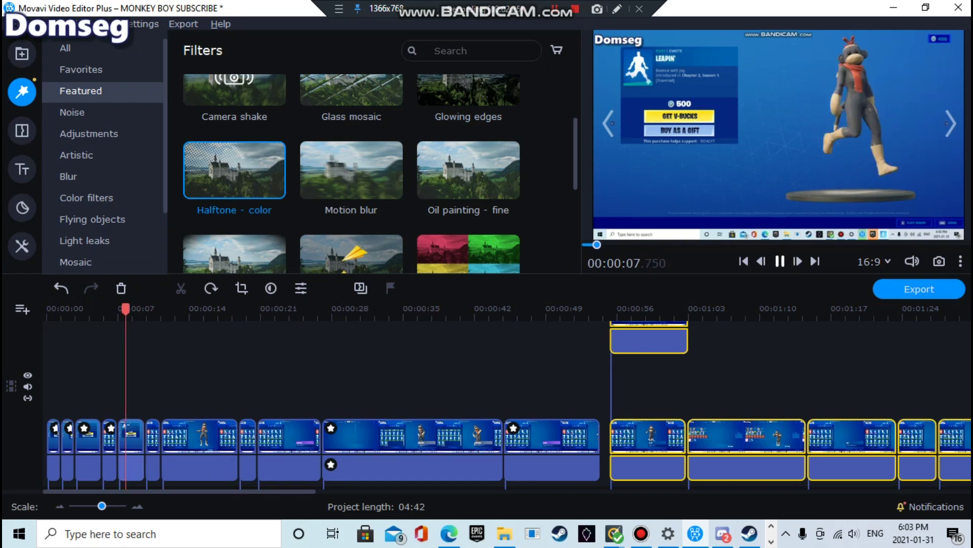
{"action": "left_click_drag", "start_coordinate": [228, 190], "coordinate": [219, 204]}
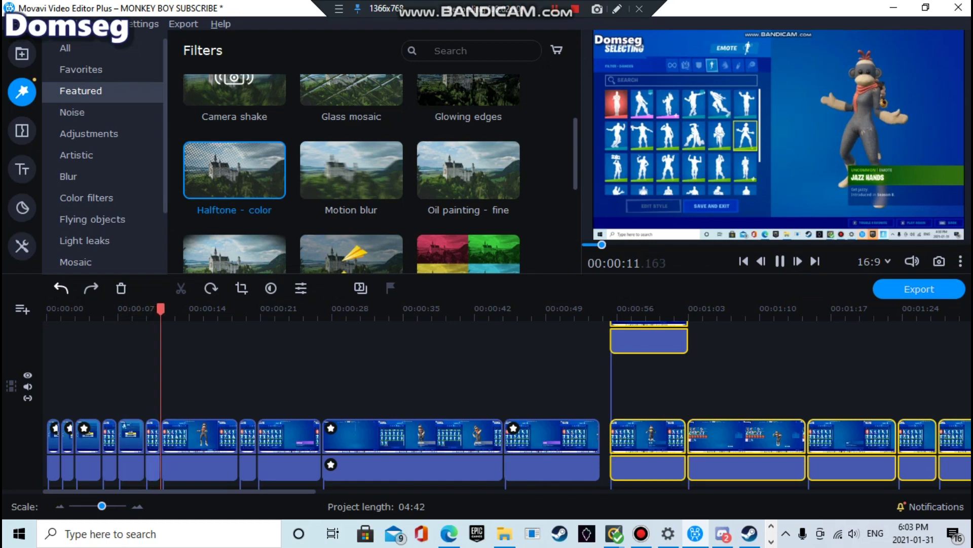
Step: Apply Halftone - color to the fourth and sixth emote clips and Motion blur to the fifth
{"action": "left_click_drag", "start_coordinate": [223, 182], "coordinate": [111, 432]}
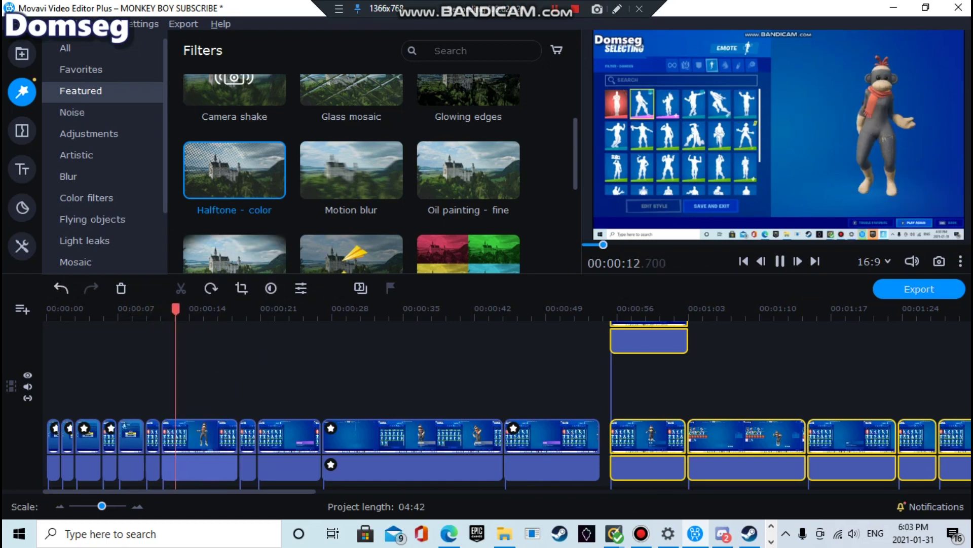
{"action": "left_click_drag", "start_coordinate": [235, 169], "coordinate": [153, 436]}
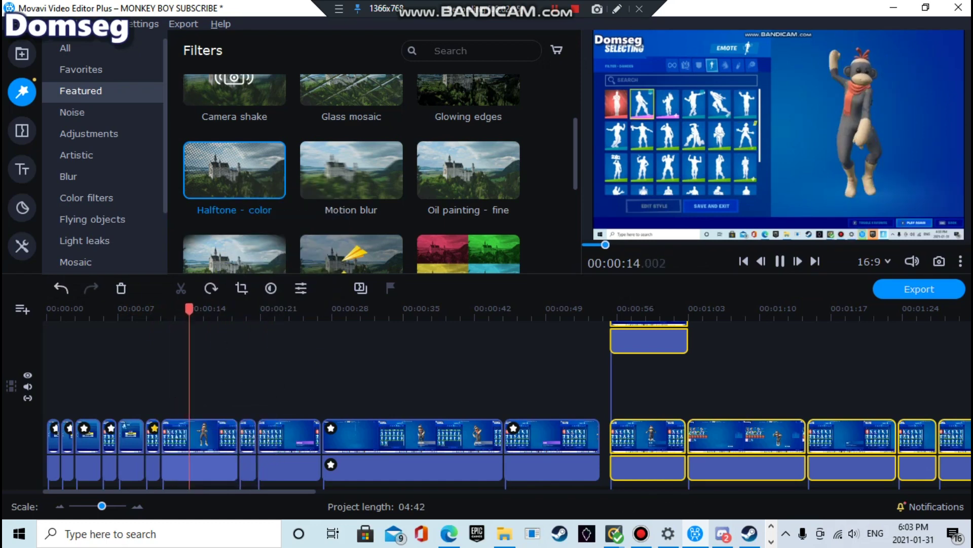
{"action": "left_click_drag", "start_coordinate": [352, 170], "coordinate": [131, 437]}
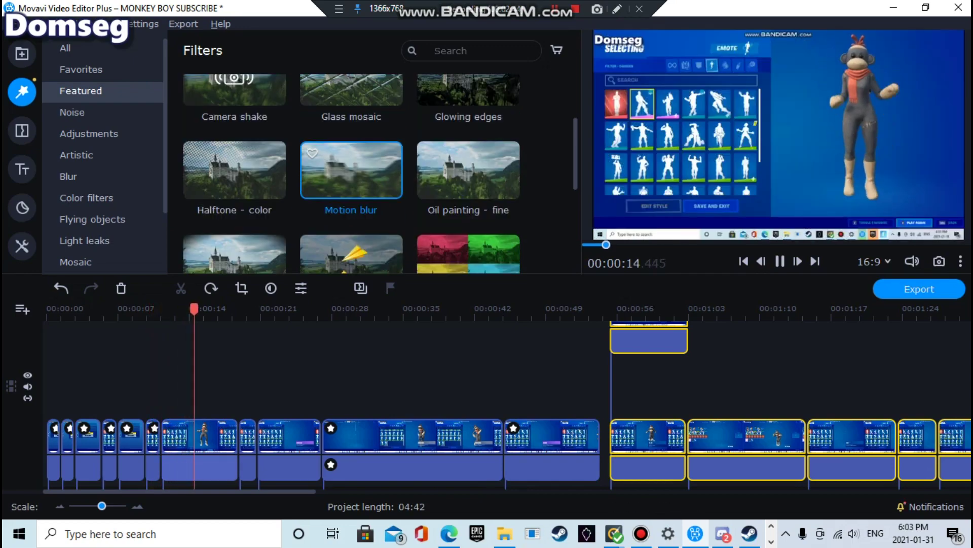
Step: Apply the Camera shake filter to the seventh, eighth and ninth emote clips
{"action": "scroll", "coordinate": [351, 170], "scroll_direction": "up", "scroll_amount": 1}
{"action": "left_click_drag", "start_coordinate": [235, 107], "coordinate": [199, 458]}
{"action": "left_click_drag", "start_coordinate": [236, 108], "coordinate": [187, 427]}
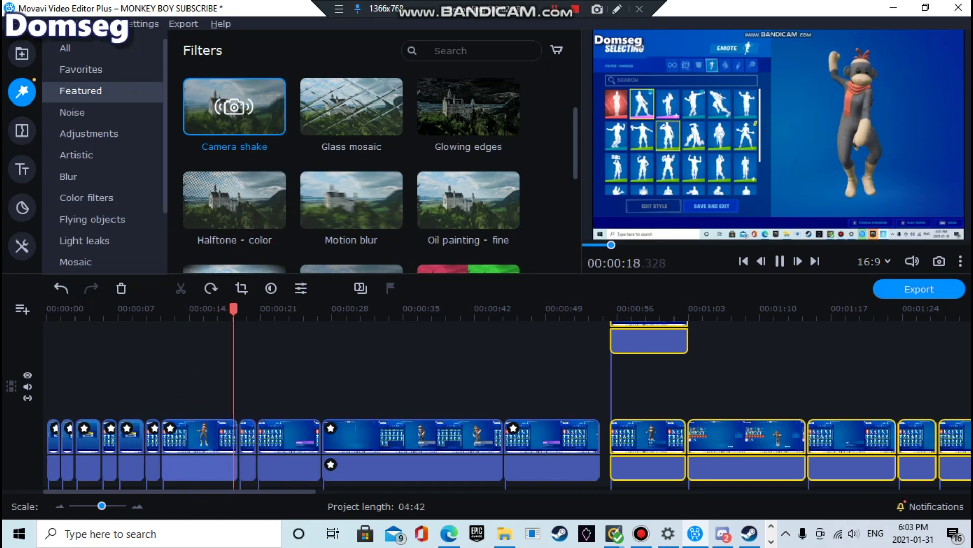
{"action": "left_click_drag", "start_coordinate": [239, 110], "coordinate": [275, 436]}
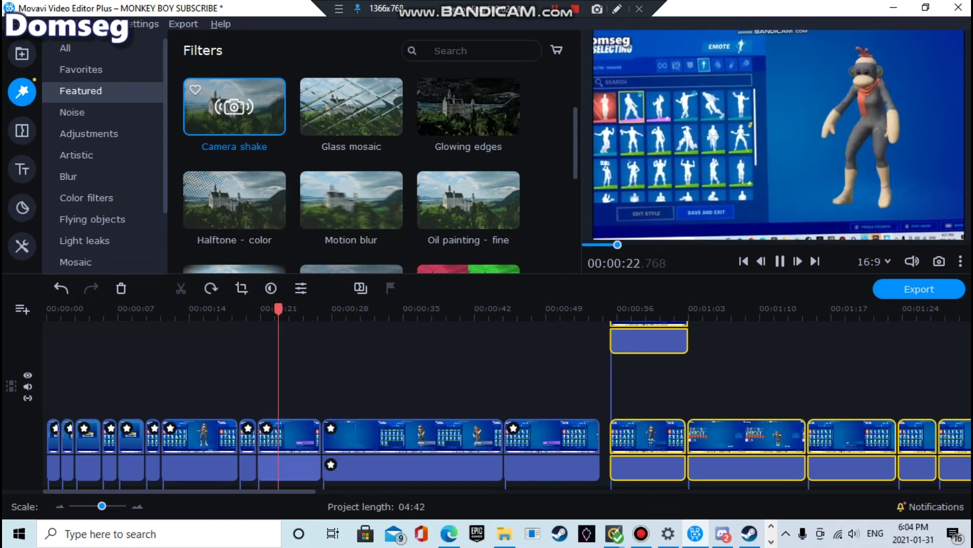
{"action": "mouse_move", "coordinate": [237, 110]}
{"action": "left_mouse_down"}
{"action": "mouse_move", "coordinate": [299, 188]}
{"action": "mouse_move", "coordinate": [424, 430]}
{"action": "mouse_move", "coordinate": [356, 310]}
{"action": "mouse_move", "coordinate": [387, 427]}
{"action": "mouse_move", "coordinate": [420, 461]}
{"action": "mouse_move", "coordinate": [516, 442]}
{"action": "mouse_move", "coordinate": [477, 422]}
{"action": "mouse_move", "coordinate": [339, 172]}
{"action": "mouse_move", "coordinate": [231, 101]}
{"action": "left_mouse_up"}
Step: Add the Pop art - 4 tiles and Tilt-shift - middle filters to the long tenth emote clip
{"action": "scroll", "coordinate": [352, 152], "scroll_direction": "down", "scroll_amount": 3}
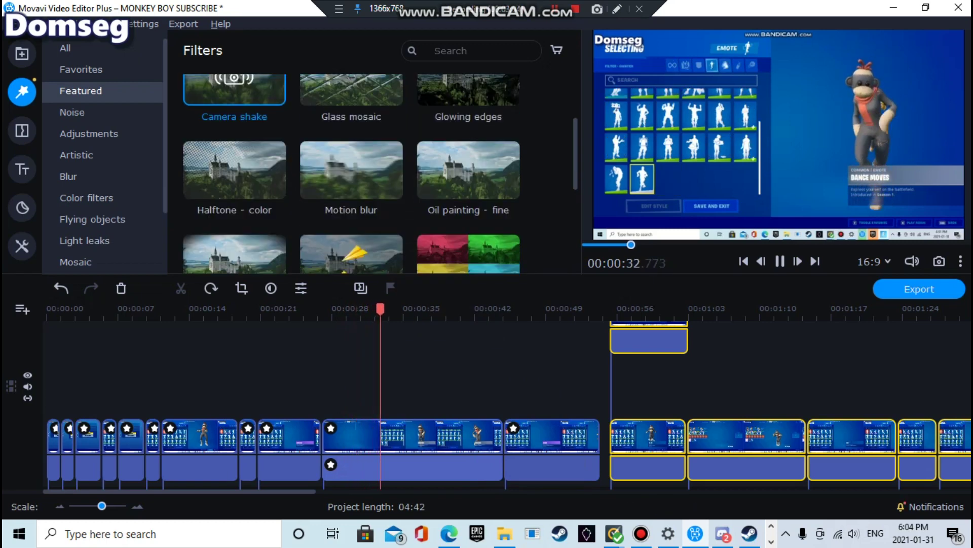
{"action": "left_click_drag", "start_coordinate": [459, 218], "coordinate": [438, 430]}
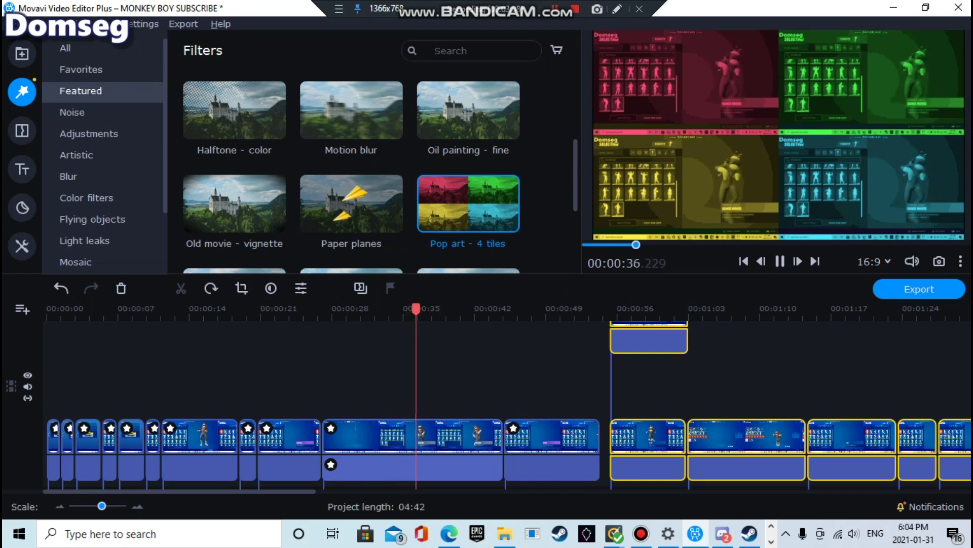
{"action": "scroll", "coordinate": [468, 177], "scroll_direction": "down", "scroll_amount": 4}
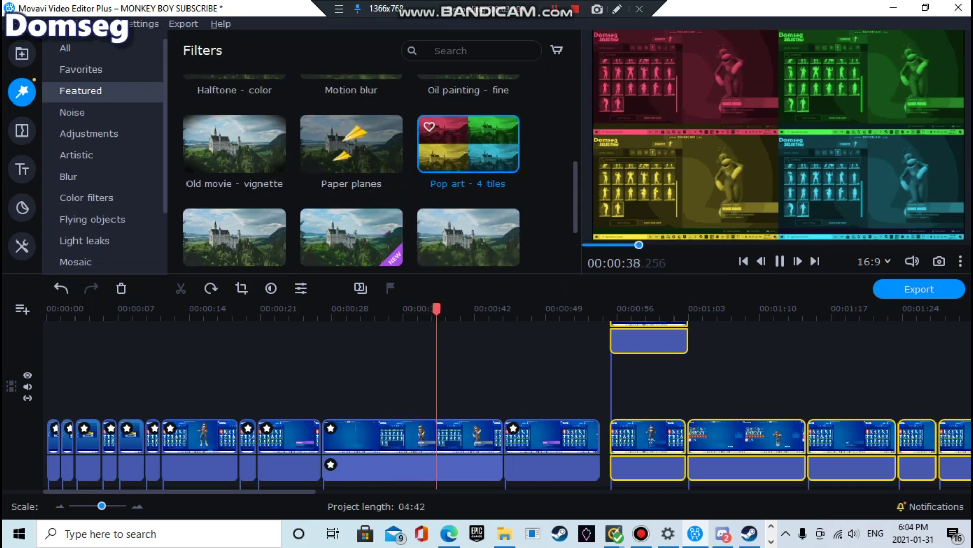
{"action": "scroll", "coordinate": [468, 169], "scroll_direction": "down", "scroll_amount": 2}
{"action": "scroll", "coordinate": [468, 170], "scroll_direction": "up", "scroll_amount": 1}
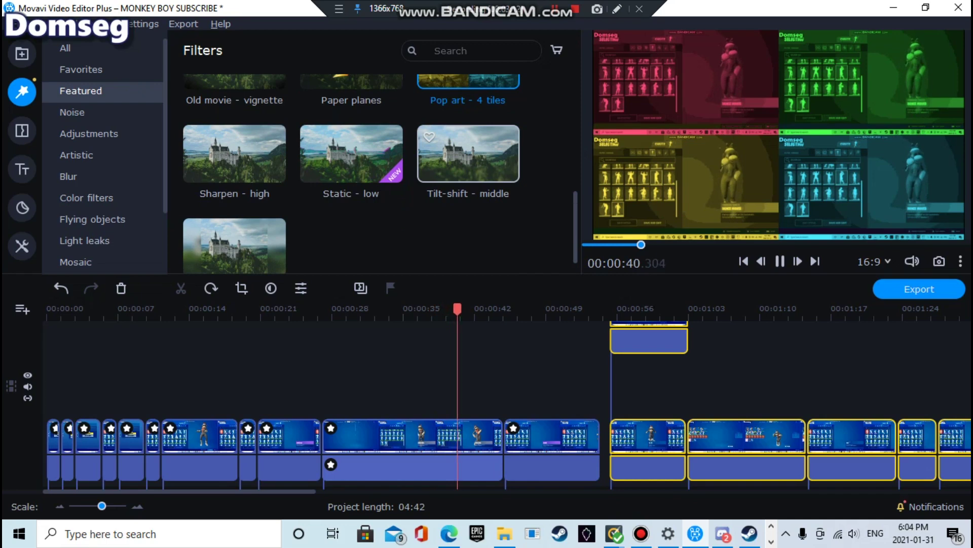
{"action": "left_click_drag", "start_coordinate": [468, 152], "coordinate": [489, 446]}
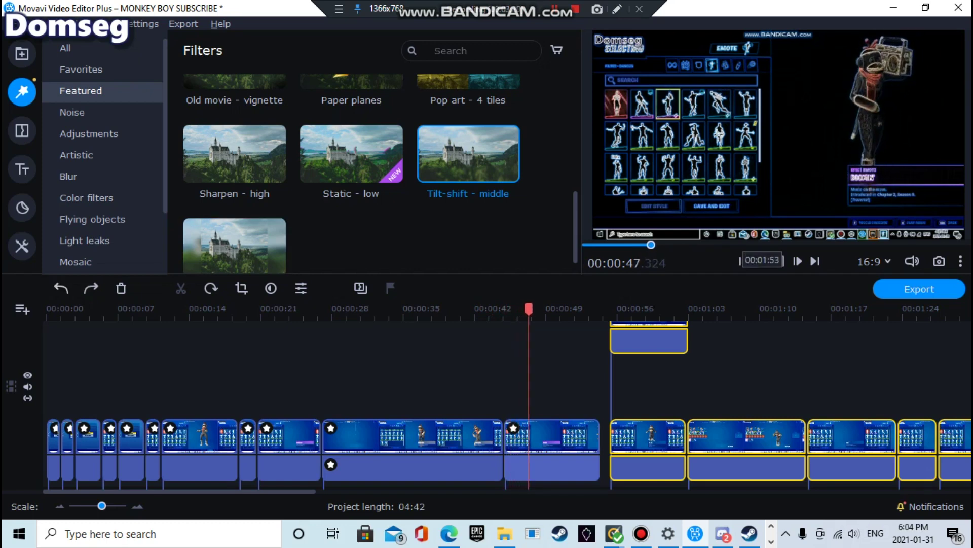
Step: Replay the eleventh emote clip and add the Static - low and Sharpen - high filters to it
{"action": "left_click_drag", "start_coordinate": [549, 308], "coordinate": [506, 309]}
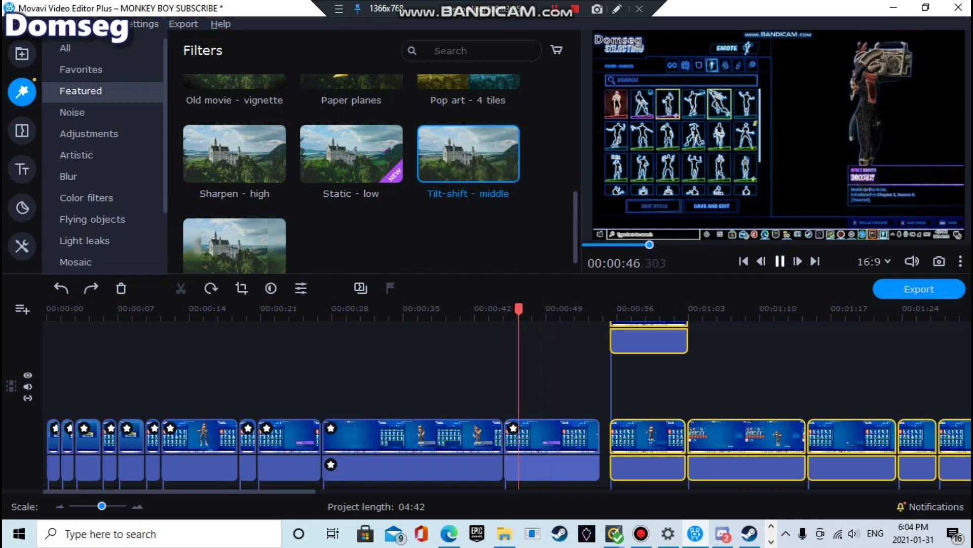
{"action": "scroll", "coordinate": [352, 177], "scroll_direction": "up", "scroll_amount": 1}
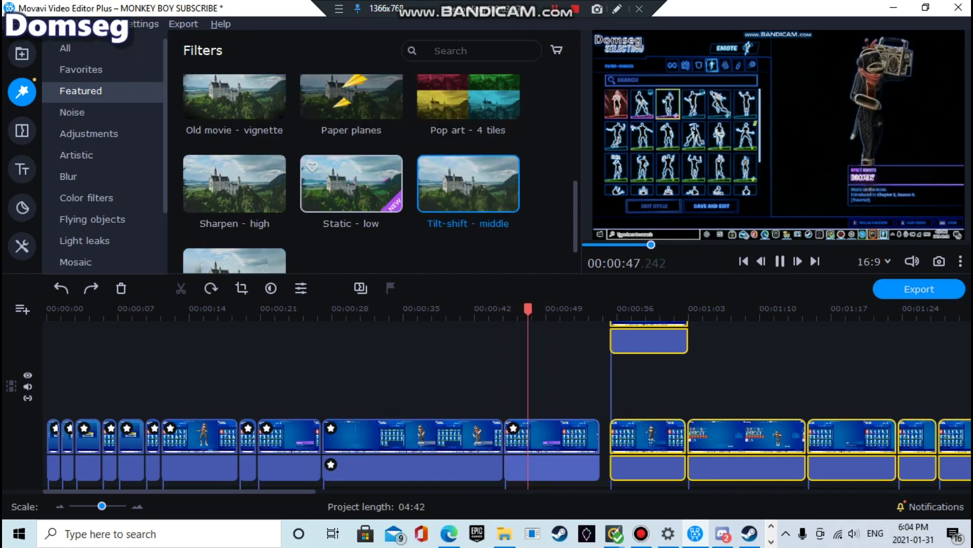
{"action": "left_click_drag", "start_coordinate": [351, 213], "coordinate": [527, 431]}
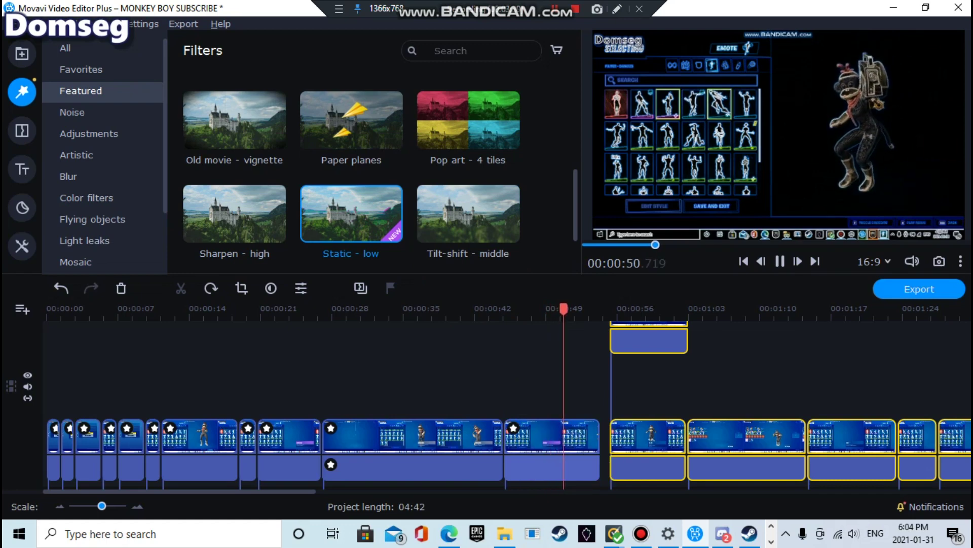
{"action": "left_click_drag", "start_coordinate": [234, 213], "coordinate": [543, 426]}
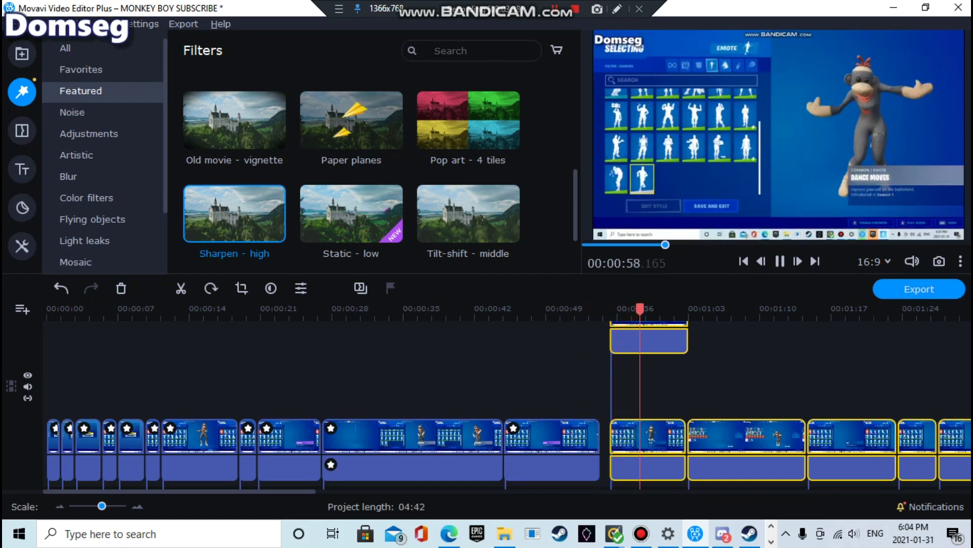
Step: Close the gap after the eleventh emote clip, move the overlay clip into the main track there, and play back the transition
{"action": "left_click_drag", "start_coordinate": [638, 441], "coordinate": [630, 442]}
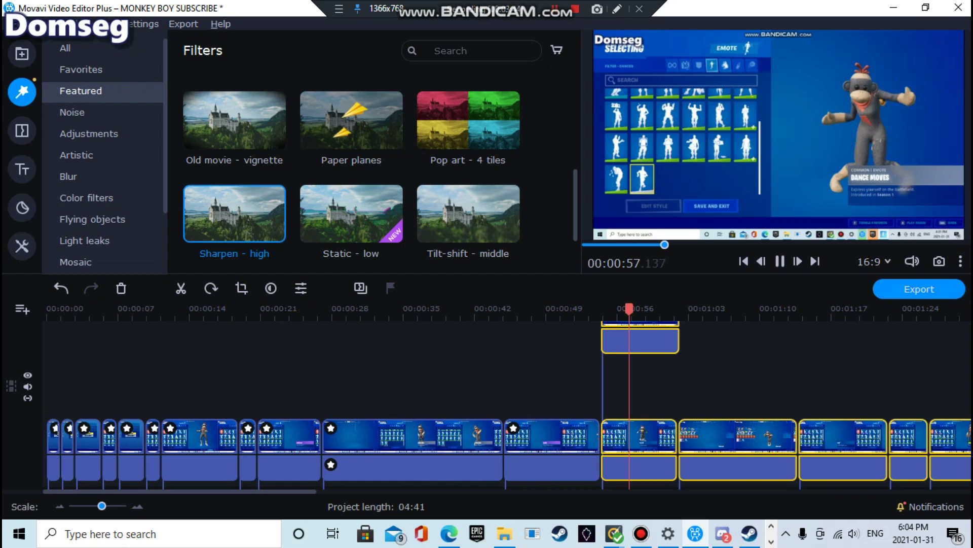
{"action": "scroll", "coordinate": [508, 406], "scroll_direction": "up", "scroll_amount": 1}
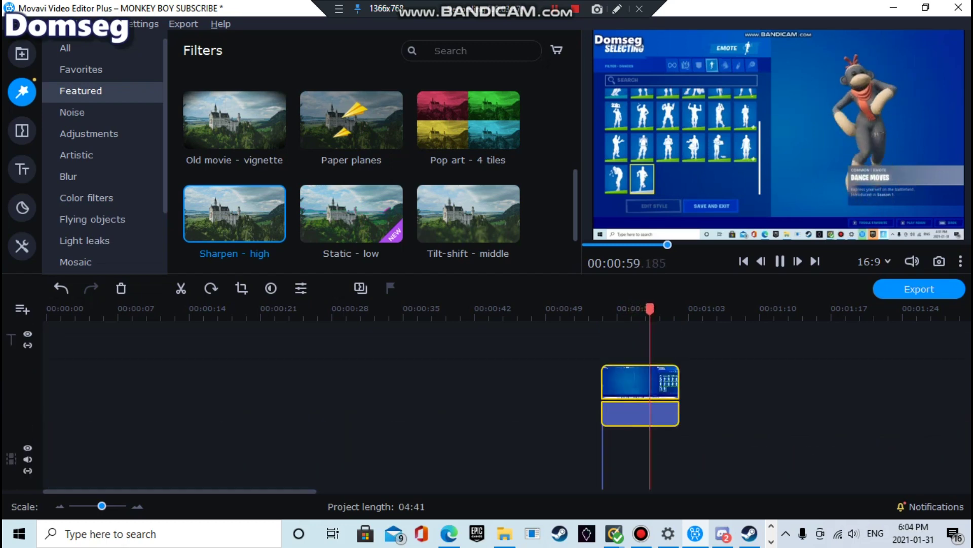
{"action": "left_click_drag", "start_coordinate": [640, 395], "coordinate": [516, 395]}
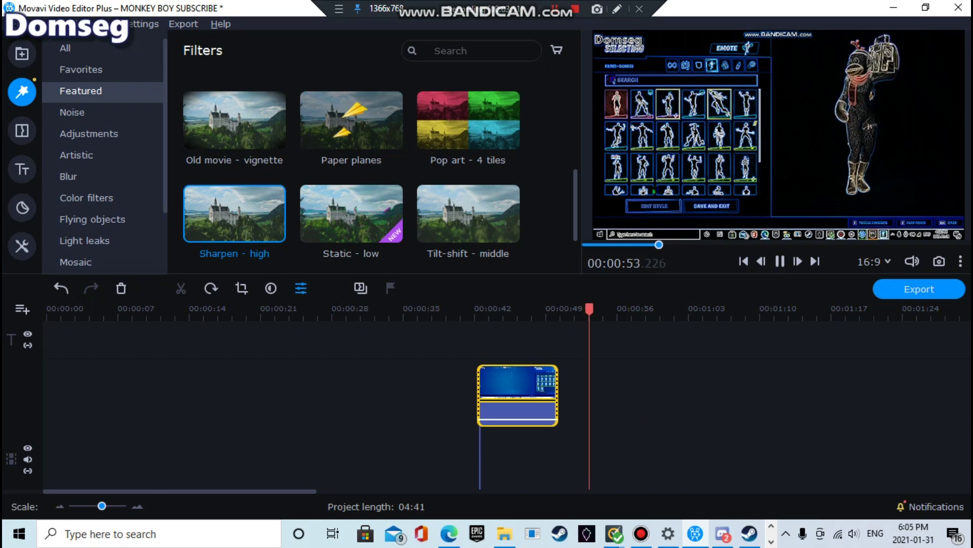
{"action": "scroll", "coordinate": [507, 395], "scroll_direction": "down", "scroll_amount": 2}
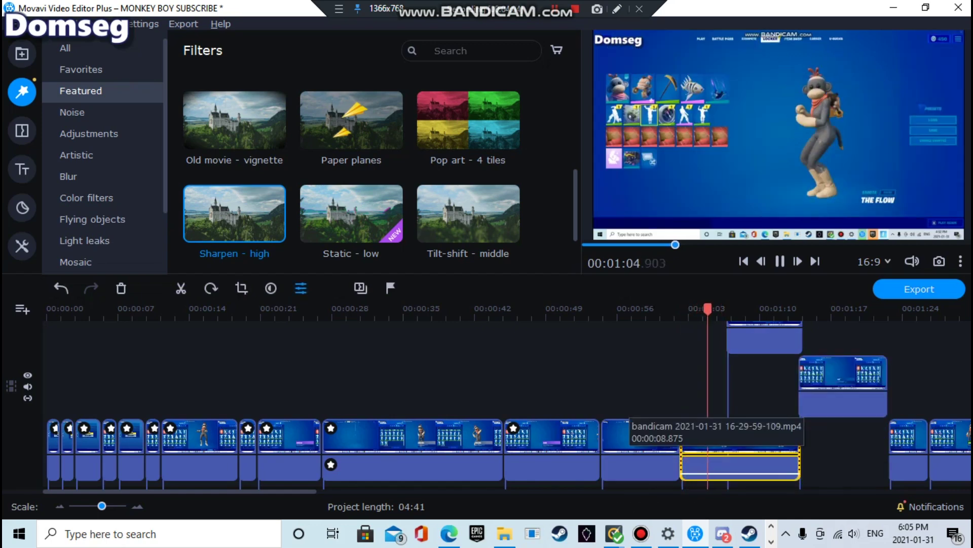
{"action": "left_click", "coordinate": [616, 467]}
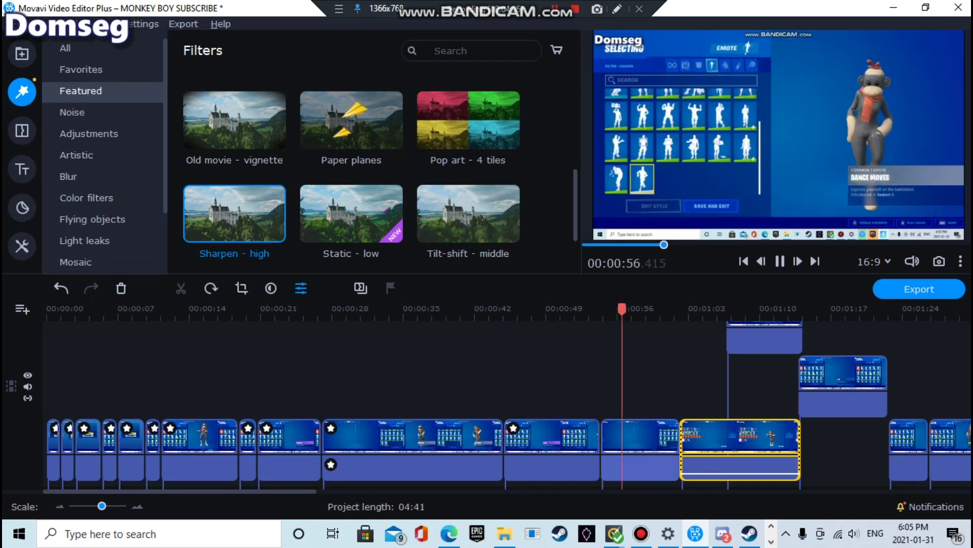
{"action": "left_click", "coordinate": [560, 468]}
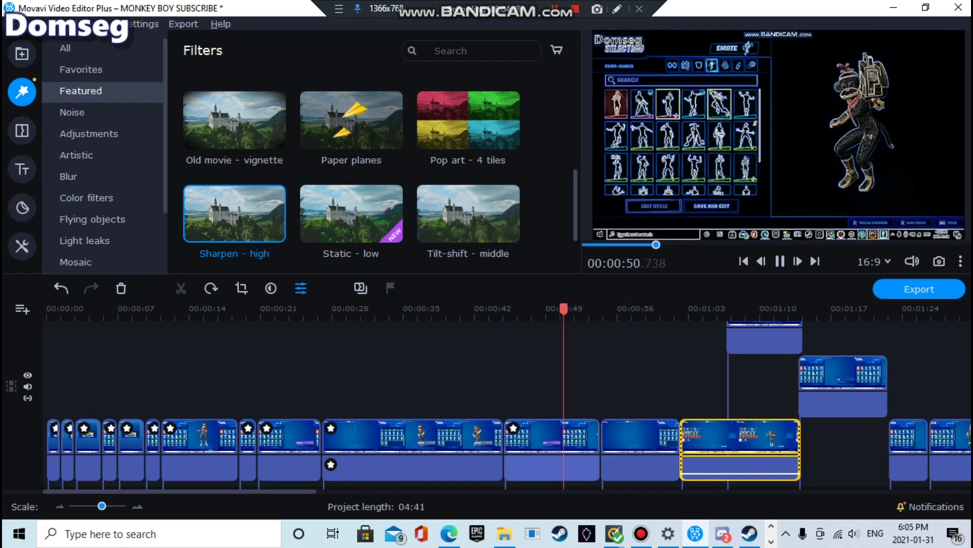
Step: Apply the Oil painting - fine filter to the twelfth emote clip and replay it from near its start
{"action": "scroll", "coordinate": [468, 203], "scroll_direction": "up", "scroll_amount": 1}
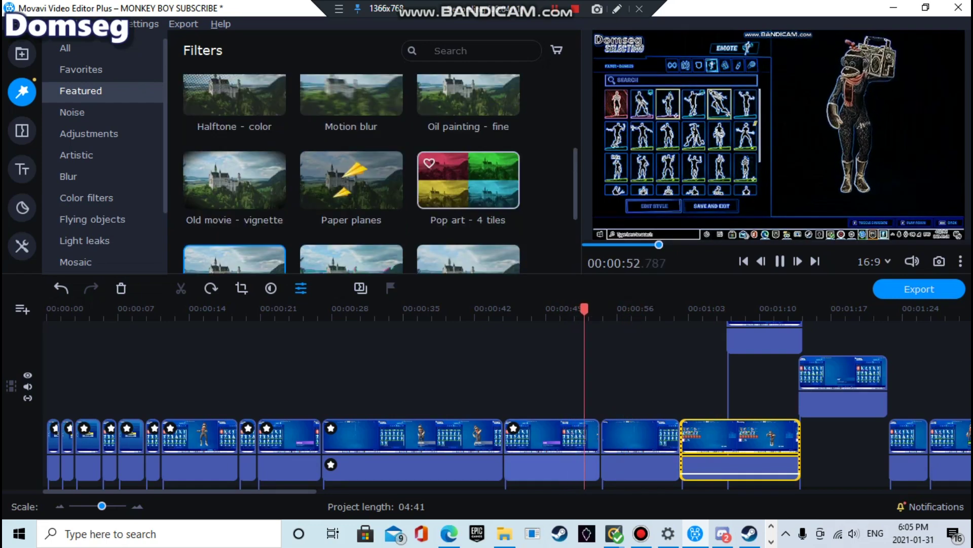
{"action": "scroll", "coordinate": [468, 203], "scroll_direction": "up", "scroll_amount": 1}
{"action": "mouse_move", "coordinate": [468, 147]}
{"action": "left_mouse_down"}
{"action": "mouse_move", "coordinate": [651, 396]}
{"action": "mouse_move", "coordinate": [639, 424]}
{"action": "left_mouse_up"}
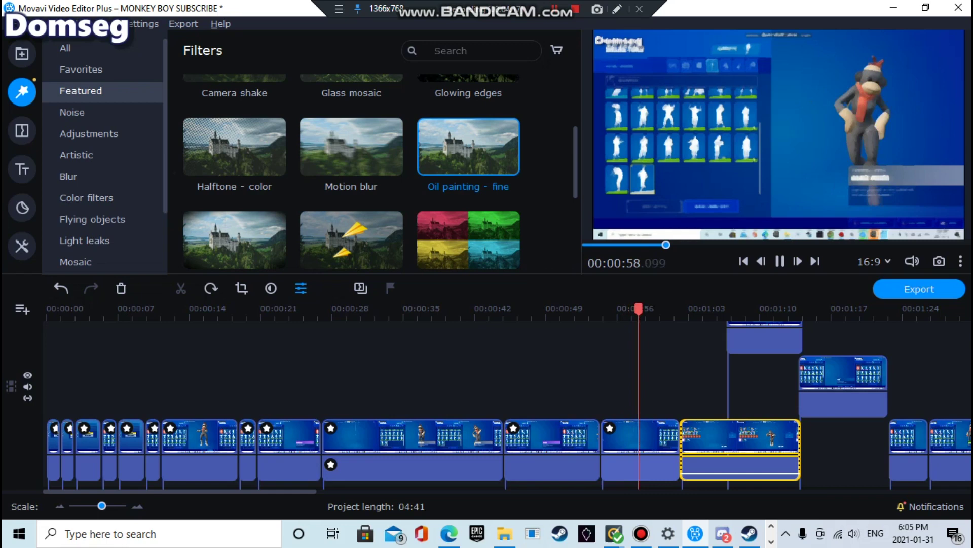
{"action": "scroll", "coordinate": [468, 203], "scroll_direction": "up", "scroll_amount": 1}
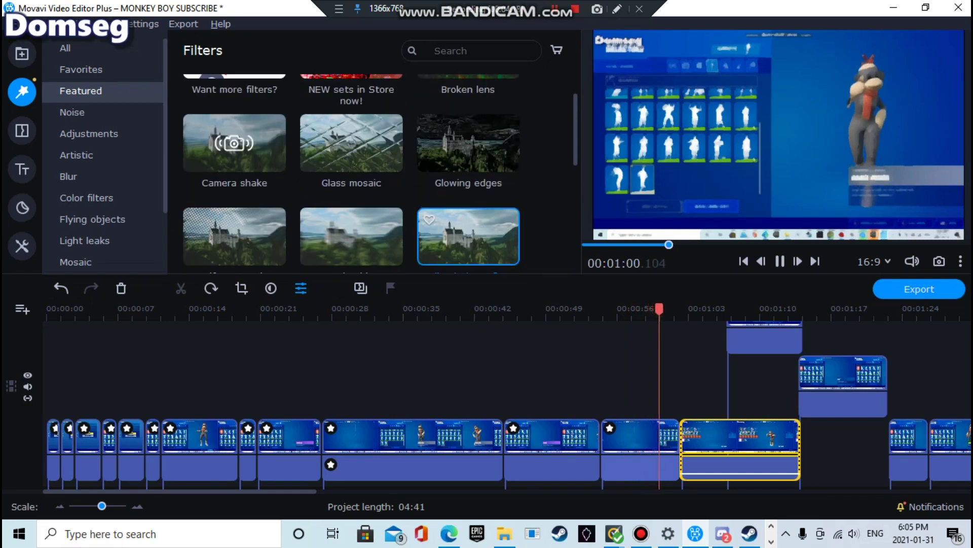
{"action": "left_click_drag", "start_coordinate": [671, 309], "coordinate": [609, 309]}
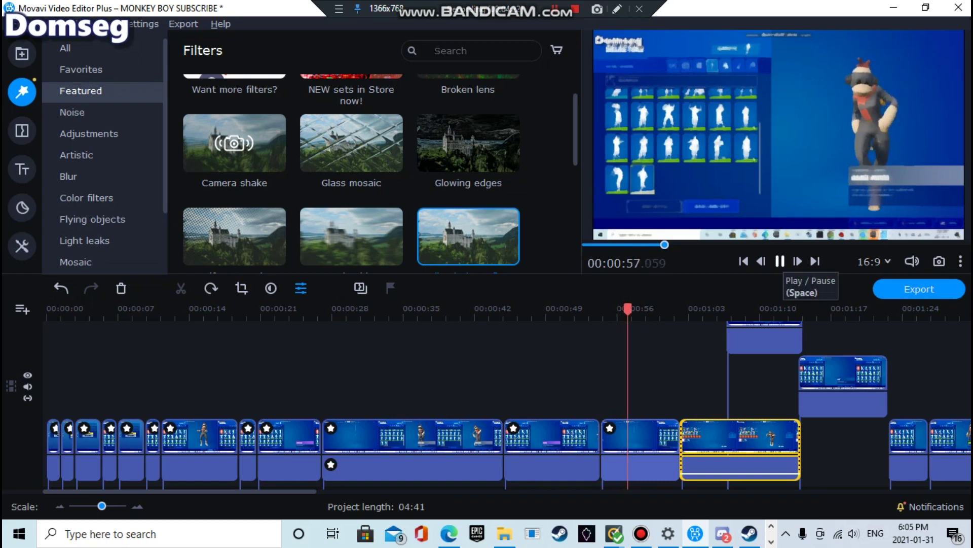
Step: Split the twelfth emote clip at about 0:57.6, apply the Pop art - 4 tiles filter to its second part, and play it
{"action": "right_click", "coordinate": [638, 436]}
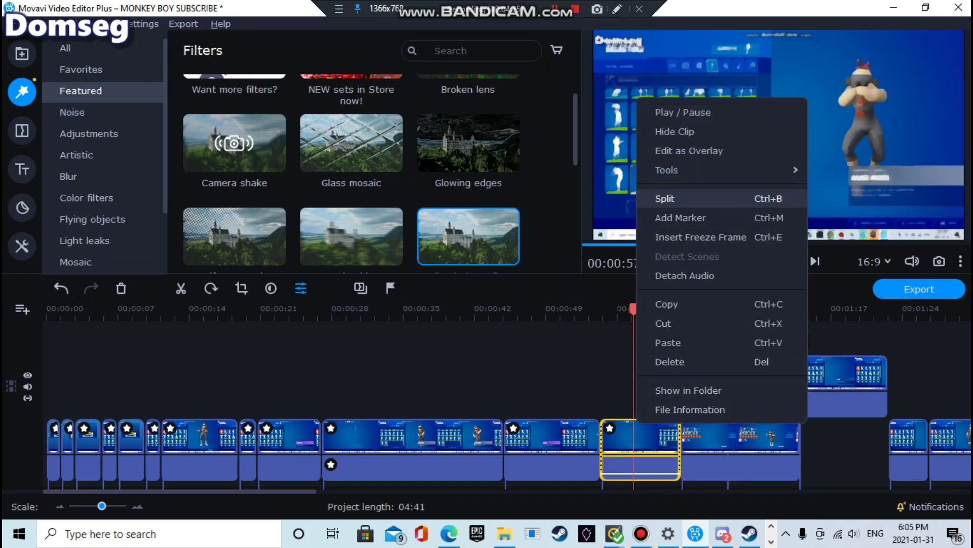
{"action": "left_click", "coordinate": [665, 198]}
{"action": "scroll", "coordinate": [351, 172], "scroll_direction": "down", "scroll_amount": 3}
{"action": "left_click", "coordinate": [615, 415]}
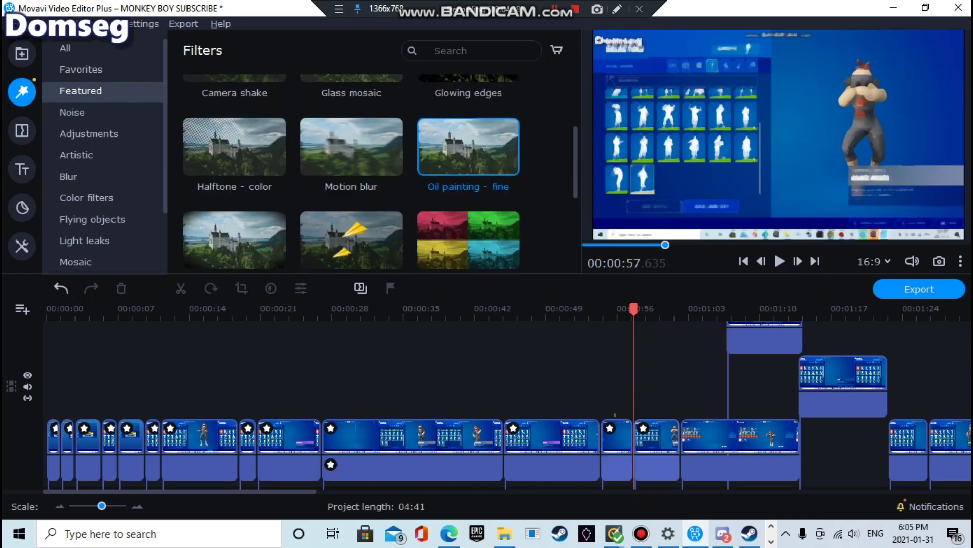
{"action": "left_click_drag", "start_coordinate": [468, 239], "coordinate": [708, 454]}
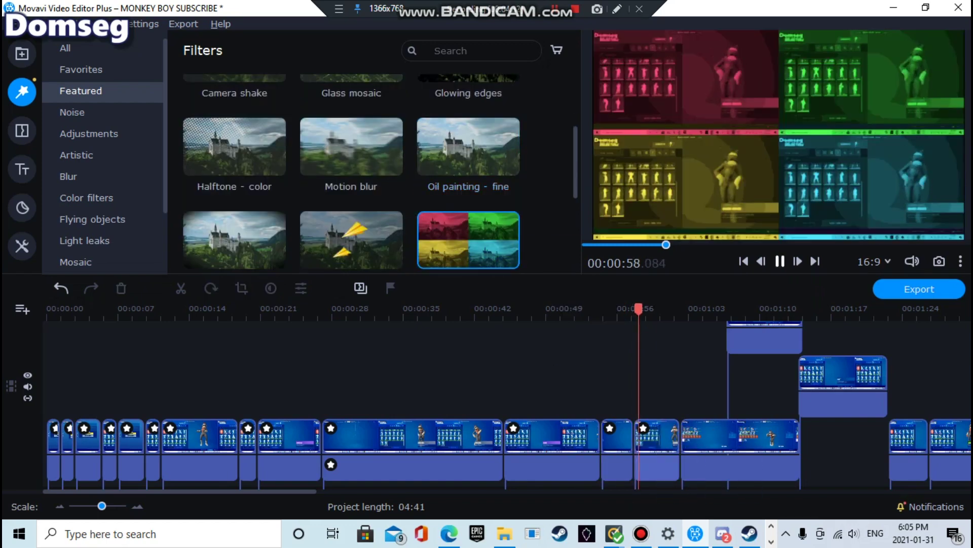
{"action": "left_click", "coordinate": [780, 261]}
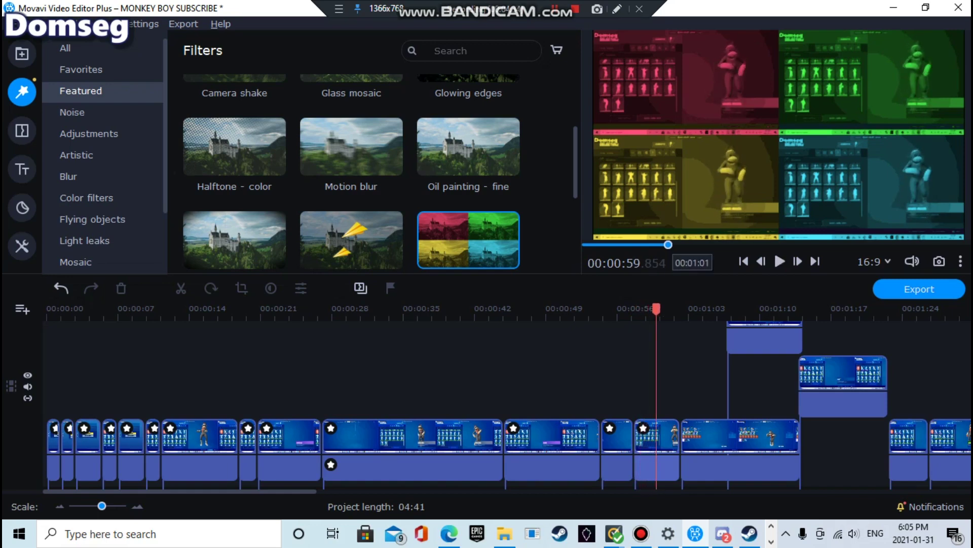
Step: Split the Pop art part of the twelfth clip at 0:59.854 and apply the Motion blur filter to the last piece
{"action": "scroll", "coordinate": [464, 205], "scroll_direction": "up", "scroll_amount": 5}
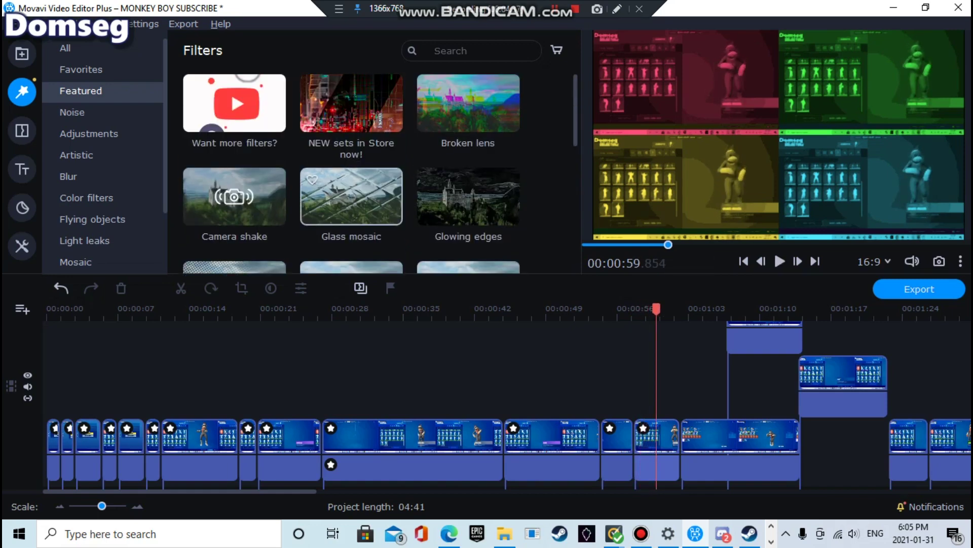
{"action": "scroll", "coordinate": [351, 173], "scroll_direction": "down", "scroll_amount": 1}
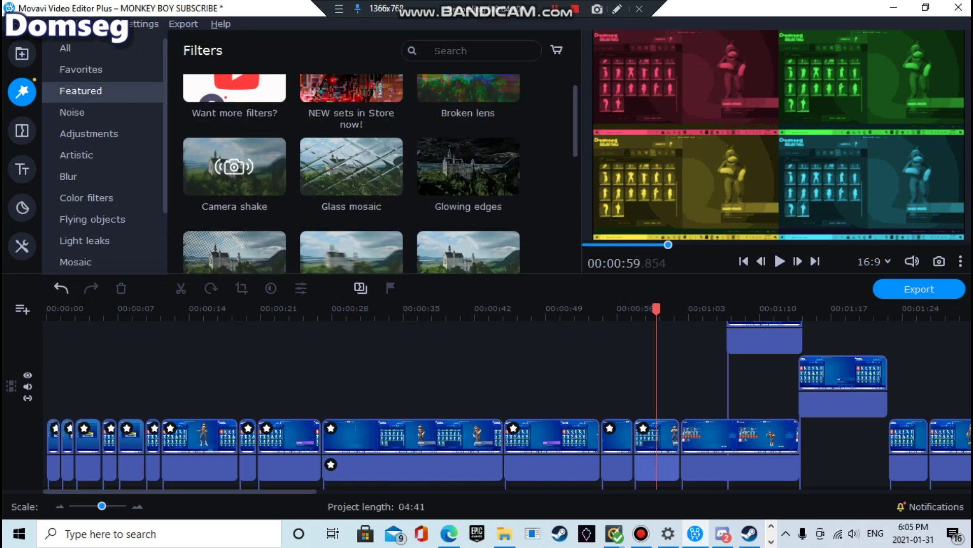
{"action": "scroll", "coordinate": [351, 152], "scroll_direction": "down", "scroll_amount": 1}
{"action": "left_click_drag", "start_coordinate": [351, 230], "coordinate": [419, 218]}
{"action": "right_click", "coordinate": [666, 431]}
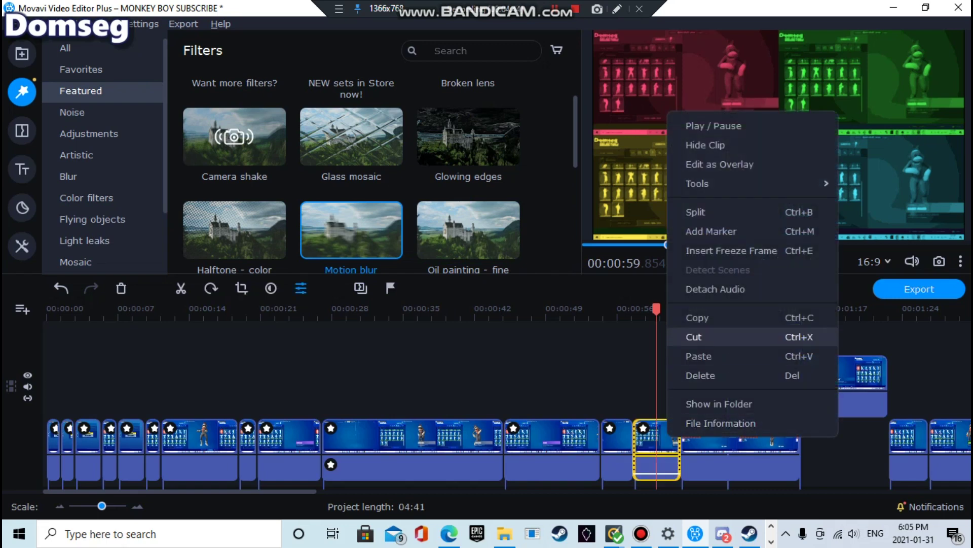
{"action": "left_click", "coordinate": [690, 212]}
{"action": "left_click_drag", "start_coordinate": [312, 213], "coordinate": [668, 442]}
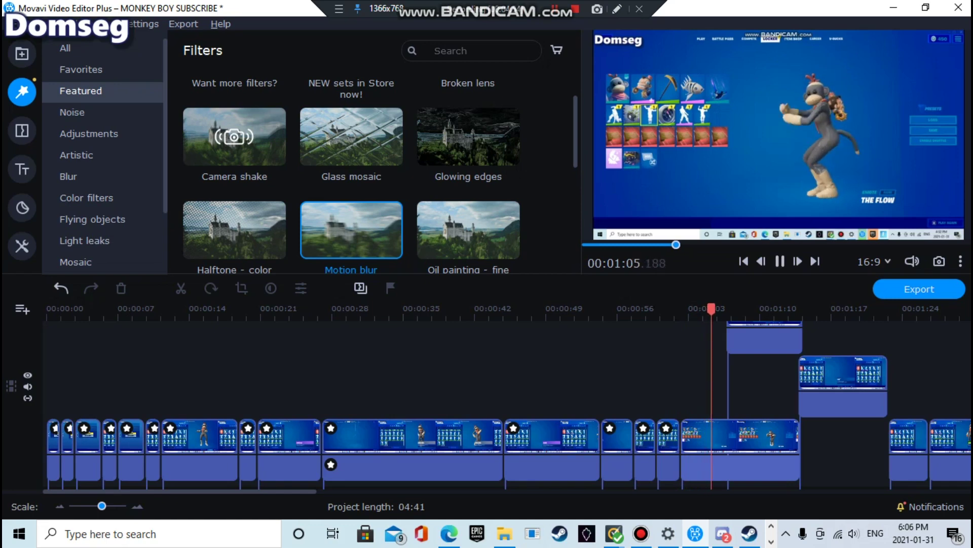
Step: Move the unfiltered clip after the Motion blur piece to the upper overlay track at about 1:18, and copy the seventh emote clip
{"action": "left_click_drag", "start_coordinate": [694, 447], "coordinate": [853, 337]}
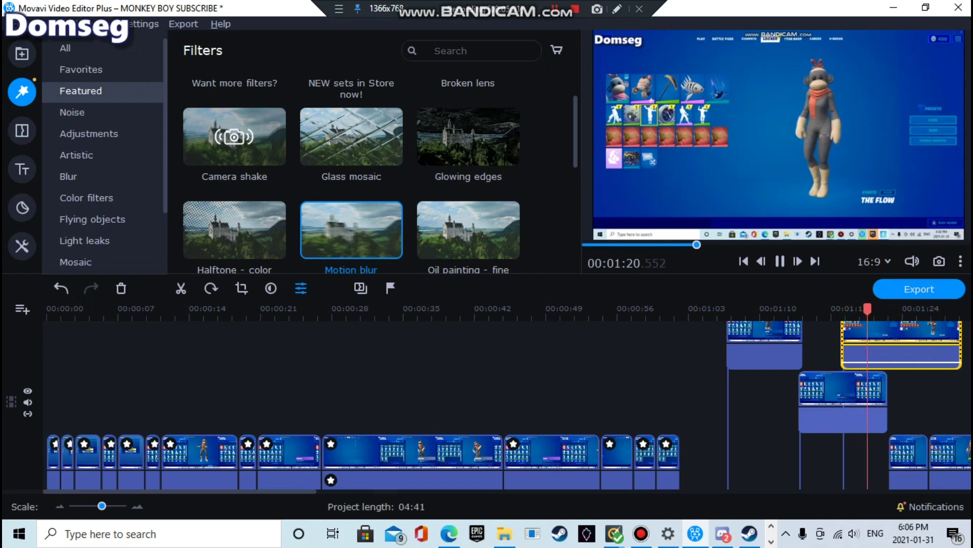
{"action": "left_click_drag", "start_coordinate": [859, 309], "coordinate": [209, 308]}
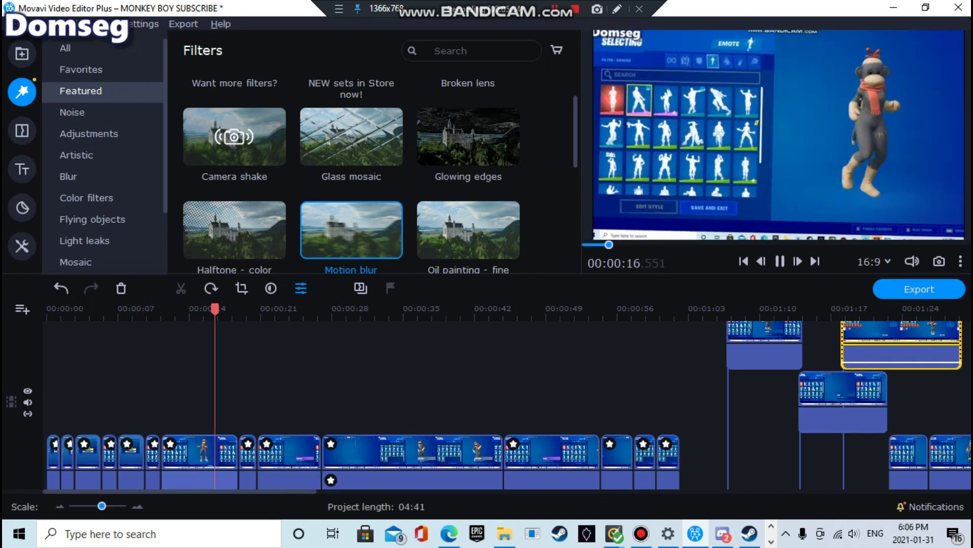
{"action": "right_click", "coordinate": [213, 447]}
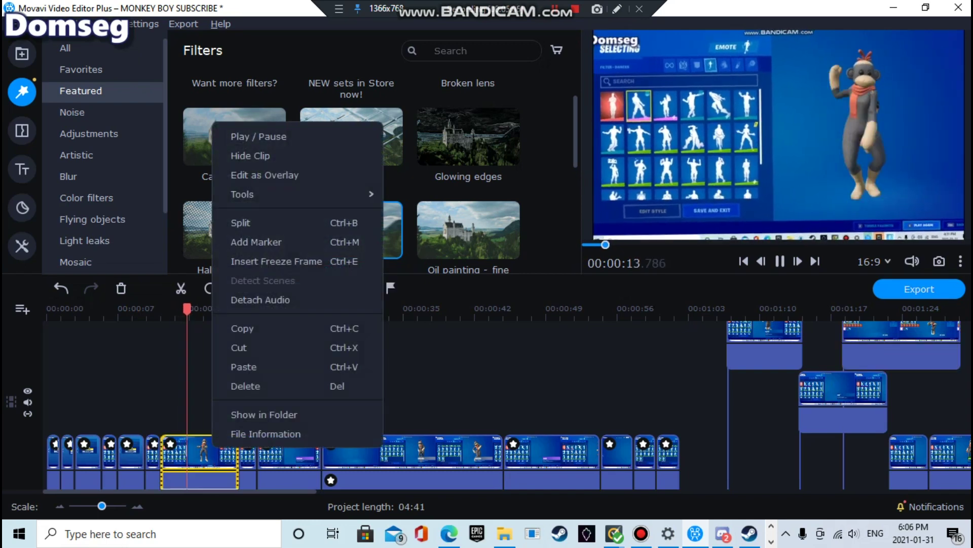
{"action": "left_click", "coordinate": [242, 328]}
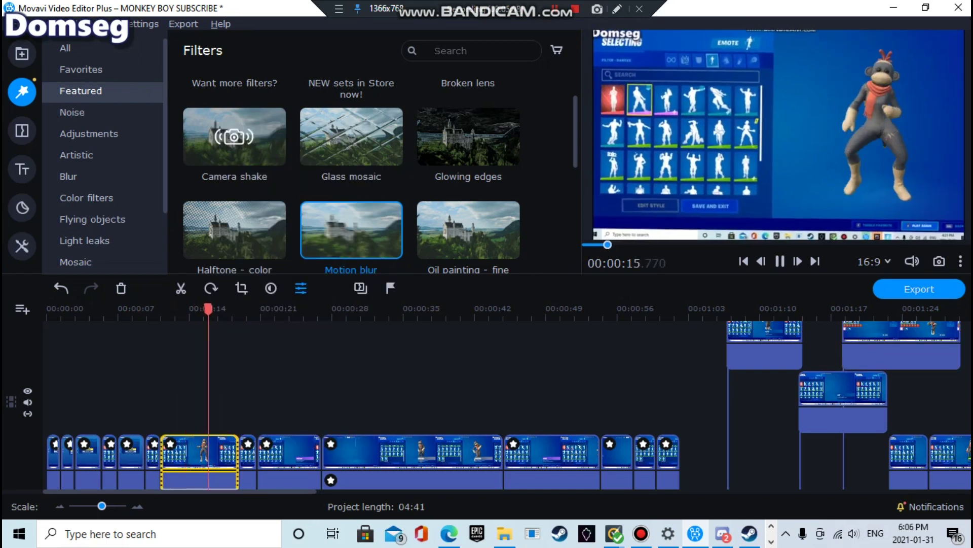
Step: Paste the copied seventh clip after the Motion blur piece and shift it about three seconds later, leaving a gap before it
{"action": "left_click", "coordinate": [666, 309]}
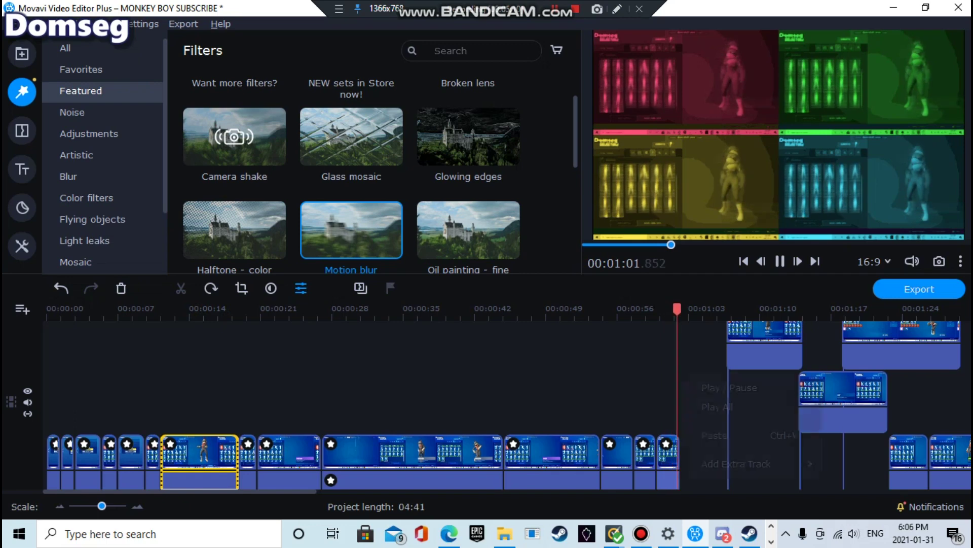
{"action": "right_click", "coordinate": [683, 378]}
{"action": "left_click", "coordinate": [700, 435]}
{"action": "left_click_drag", "start_coordinate": [734, 441], "coordinate": [725, 441]}
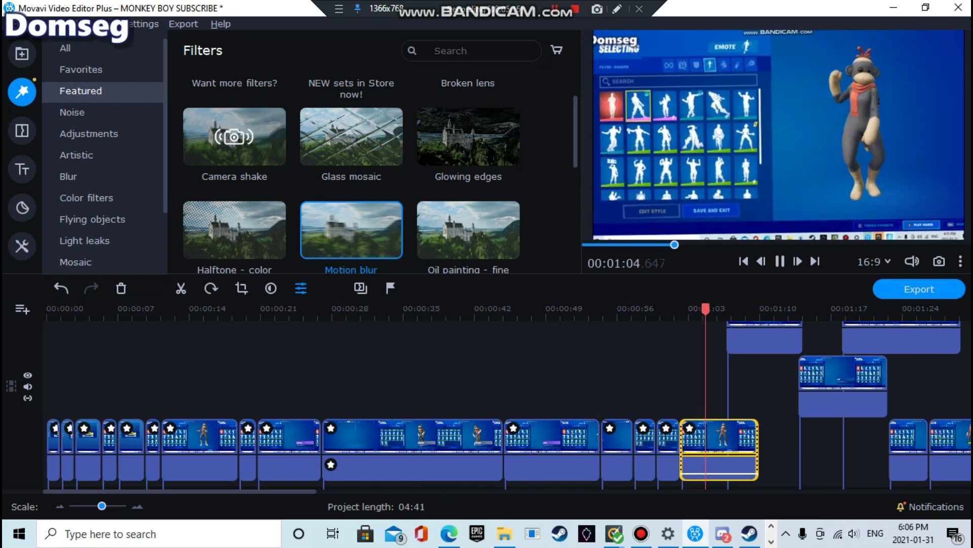
{"action": "left_click_drag", "start_coordinate": [724, 441], "coordinate": [753, 441]}
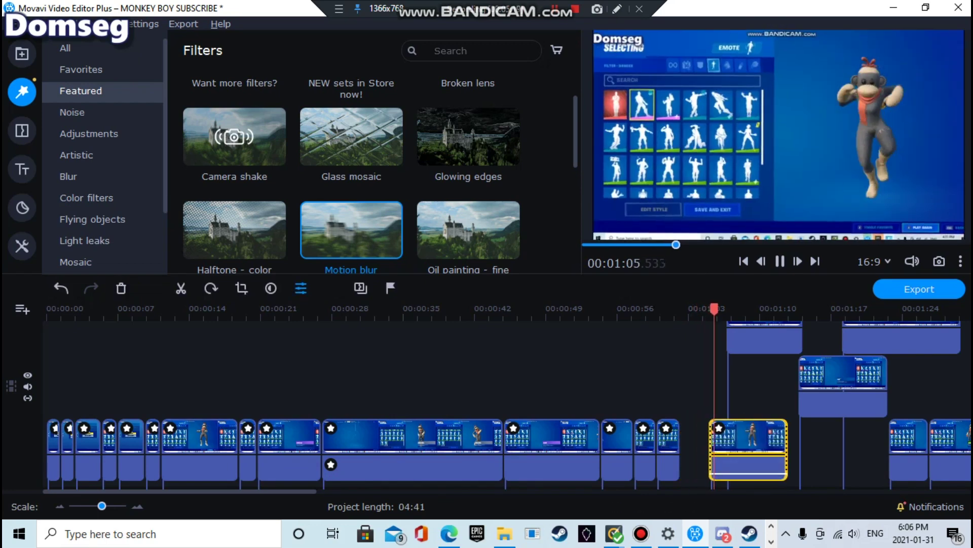
Step: Copy the short sixth clip with the Jazz Hands emote and paste it into the gap after the Motion blur piece
{"action": "left_click", "coordinate": [248, 428]}
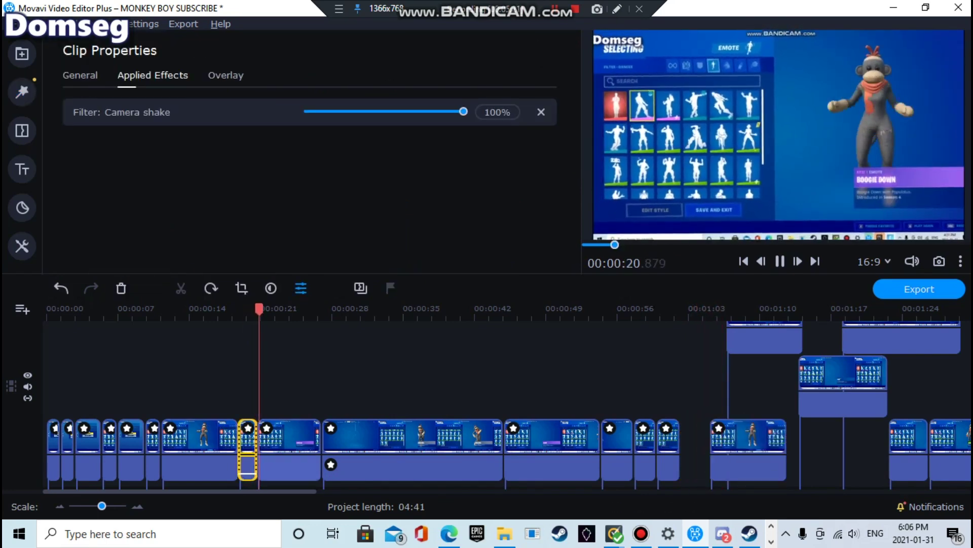
{"action": "left_click", "coordinate": [146, 309]}
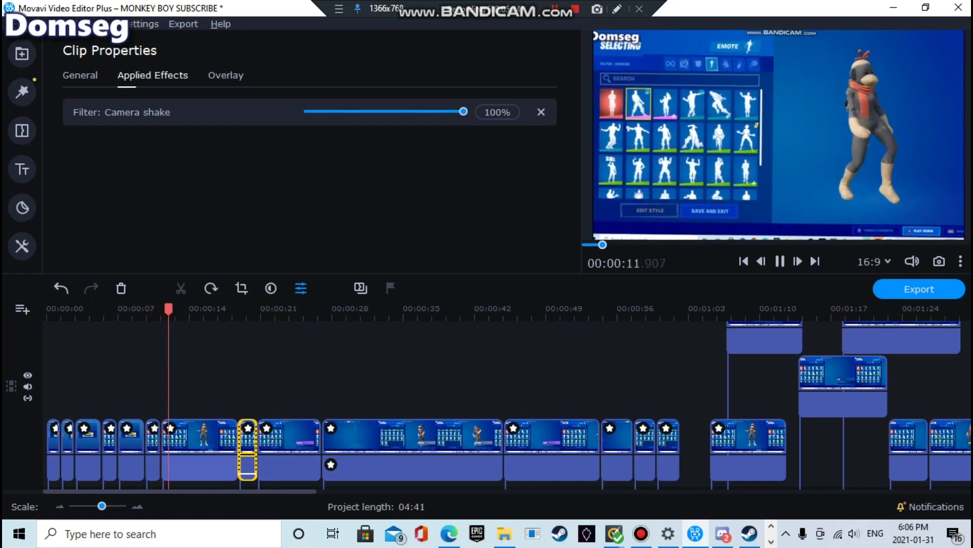
{"action": "left_click_drag", "start_coordinate": [181, 309], "coordinate": [152, 309]}
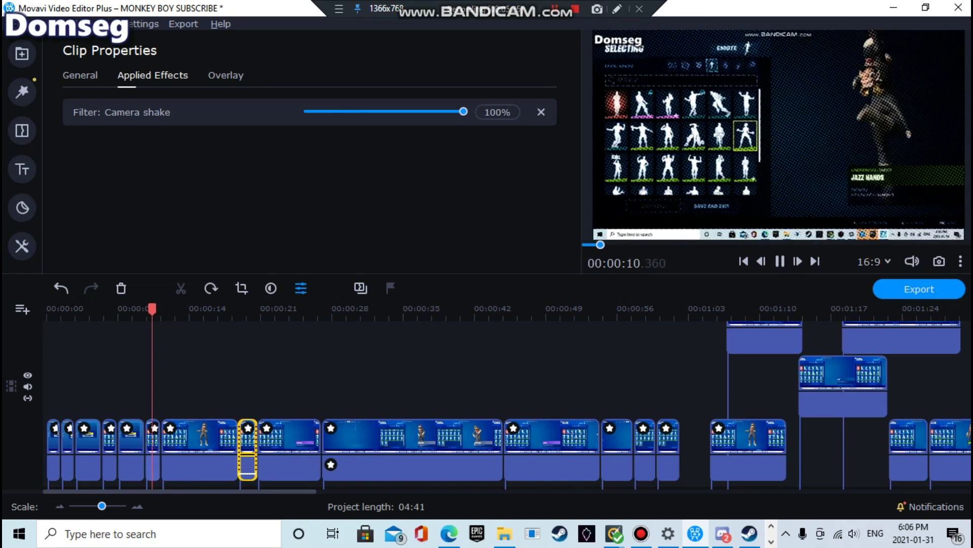
{"action": "right_click", "coordinate": [150, 451]}
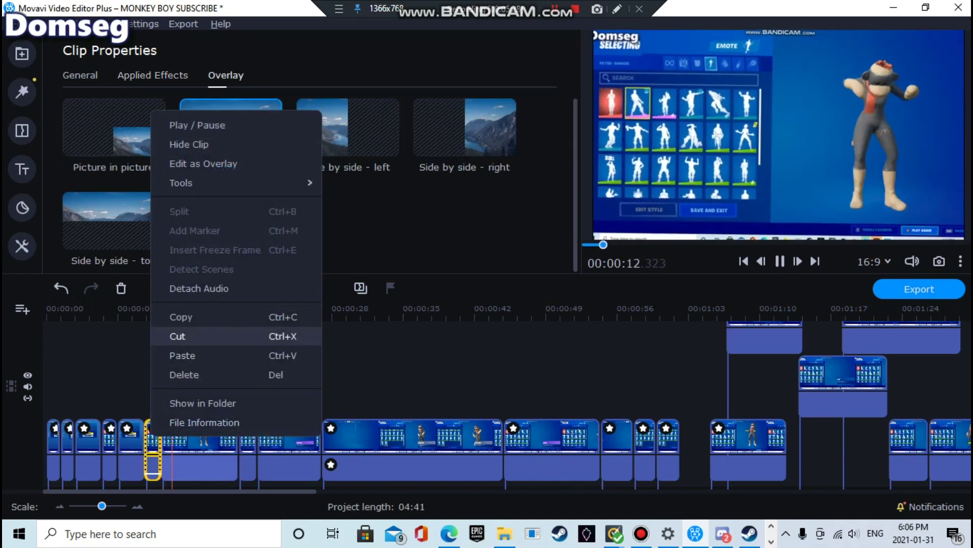
{"action": "left_click", "coordinate": [181, 317]}
{"action": "key", "text": "Escape"}
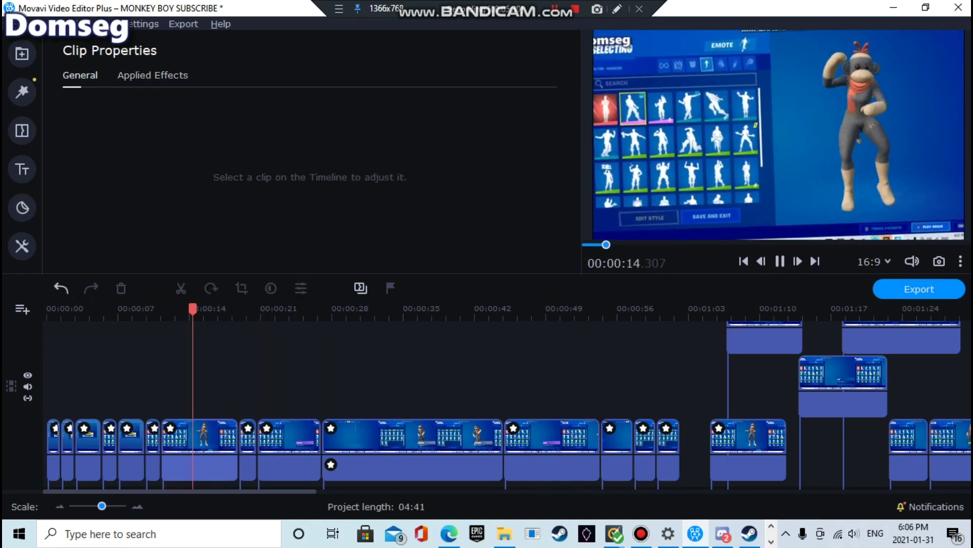
{"action": "left_click", "coordinate": [669, 309]}
{"action": "right_click", "coordinate": [687, 376]}
{"action": "left_click", "coordinate": [712, 437]}
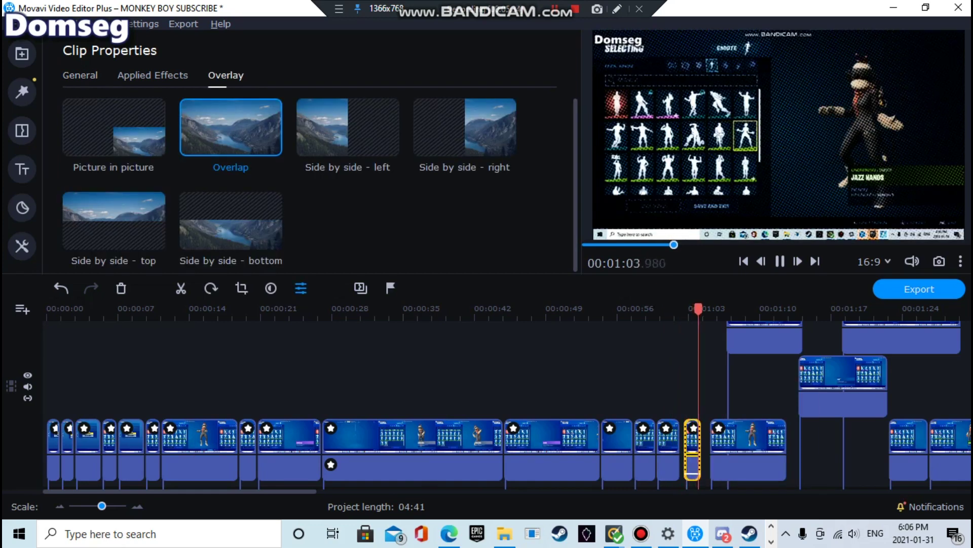
Step: Remove the Halftone - color filter from the pasted Jazz Hands clip and move the clip slightly earlier in the gap
{"action": "right_click", "coordinate": [698, 338]}
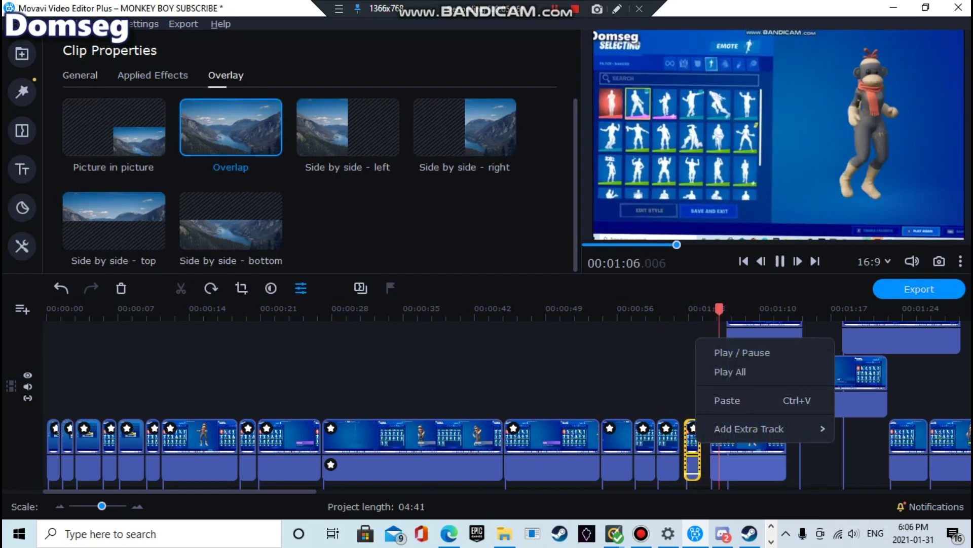
{"action": "mouse_move", "coordinate": [750, 429]}
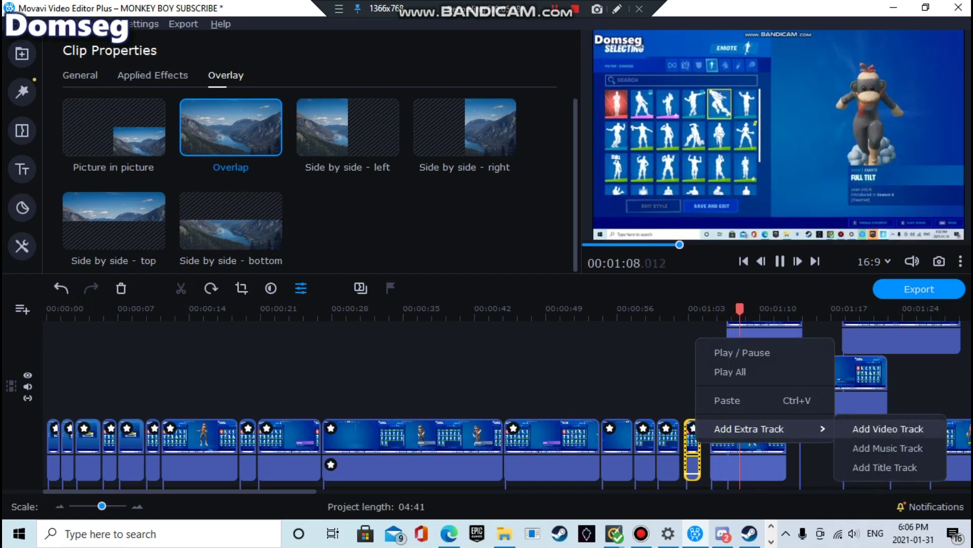
{"action": "left_click", "coordinate": [730, 371]}
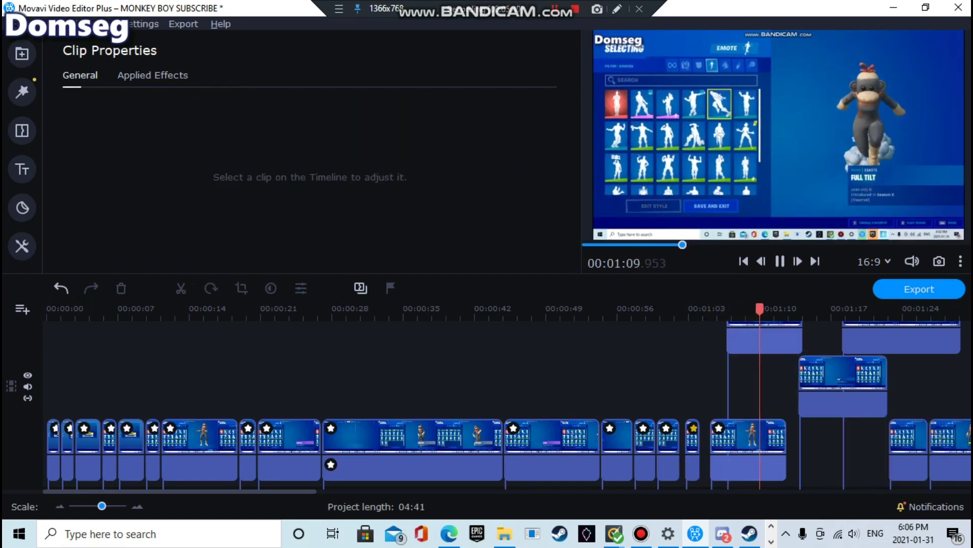
{"action": "left_click", "coordinate": [694, 428]}
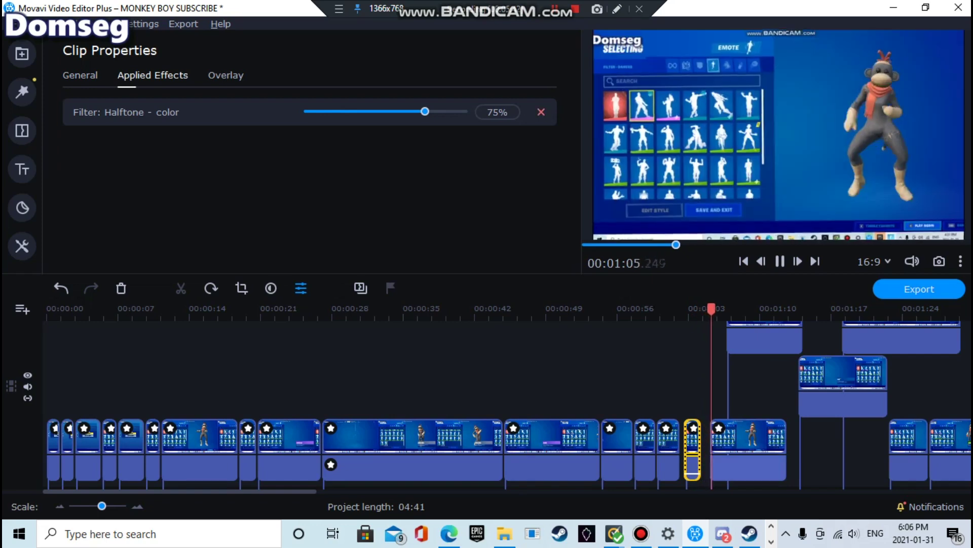
{"action": "mouse_move", "coordinate": [693, 436]}
{"action": "left_mouse_down"}
{"action": "mouse_move", "coordinate": [678, 436]}
{"action": "mouse_move", "coordinate": [689, 436]}
{"action": "left_mouse_up"}
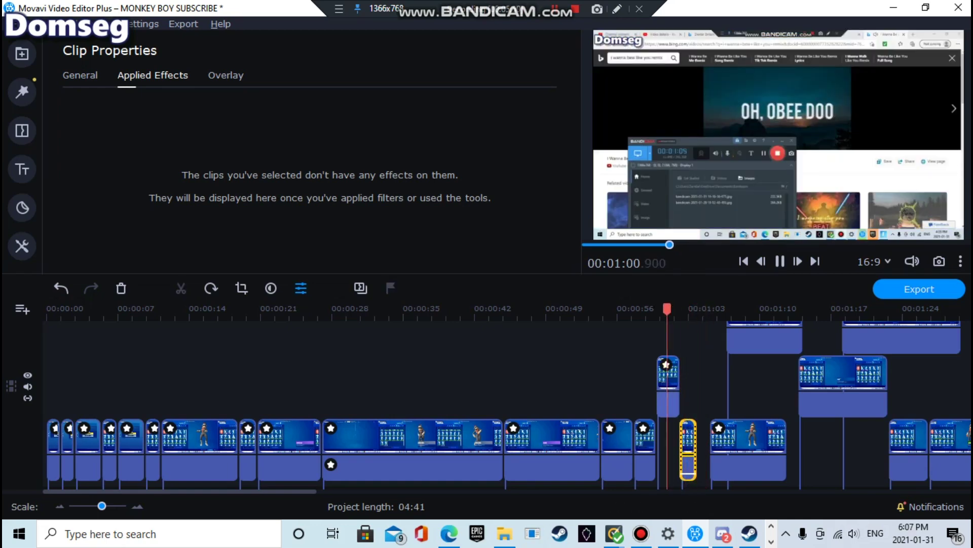
Step: Play back the transitions around the pasted Jazz Hands clip and return the Motion blur piece from the overlay to the main track
{"action": "left_click_drag", "start_coordinate": [668, 309], "coordinate": [641, 309]}
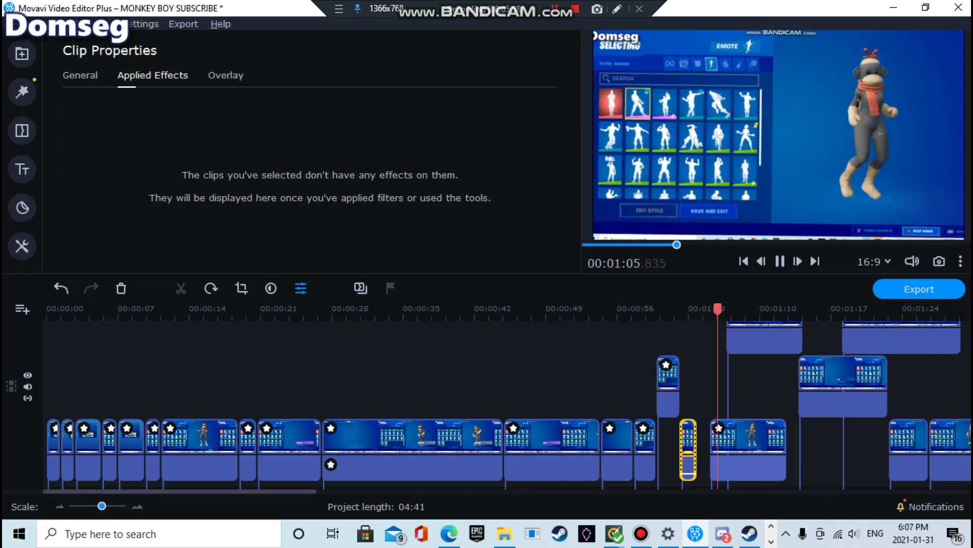
{"action": "left_click", "coordinate": [690, 309]}
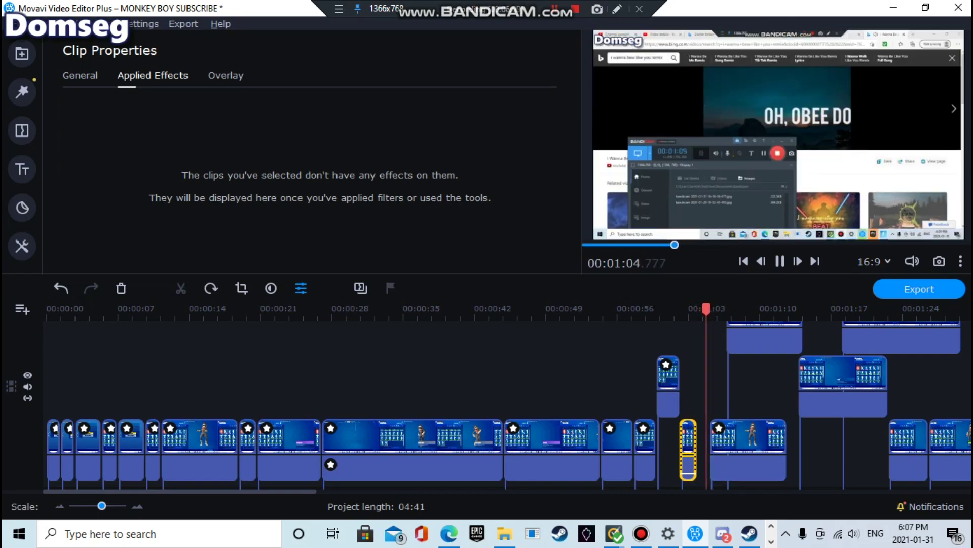
{"action": "left_click_drag", "start_coordinate": [668, 389], "coordinate": [668, 452]}
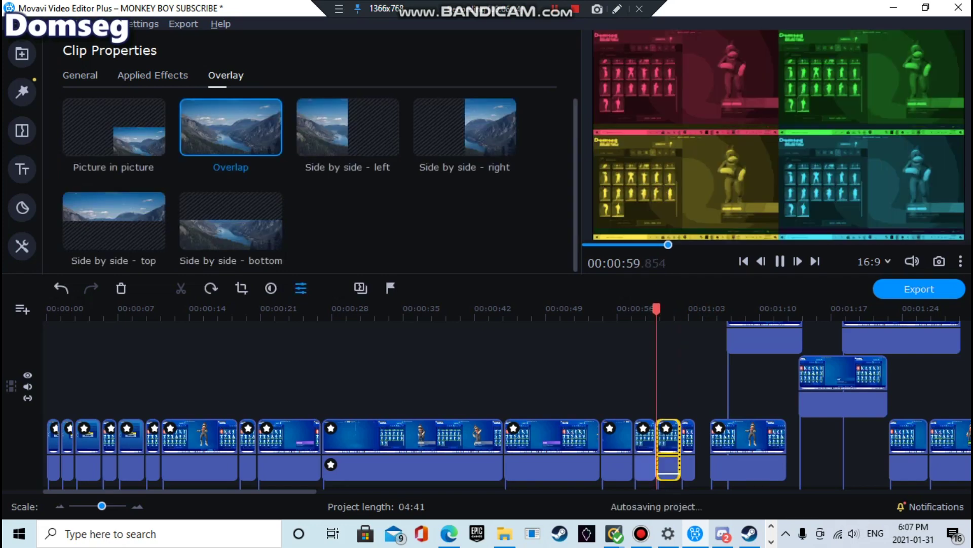
{"action": "left_click_drag", "start_coordinate": [680, 447], "coordinate": [681, 447]}
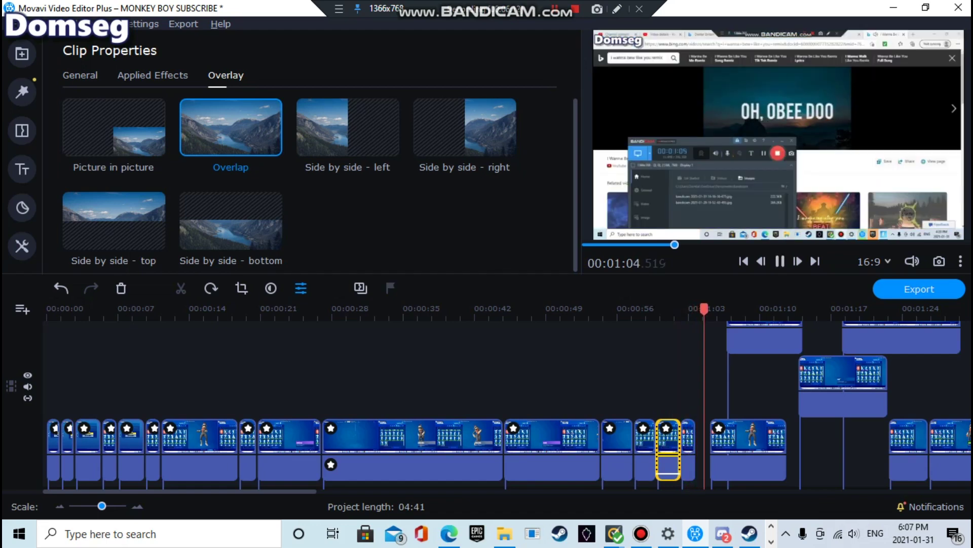
Step: Extend the pasted Jazz Hands clip to about 1:04, move the following pasted clip against its end, and play the section
{"action": "left_click", "coordinate": [688, 447]}
{"action": "left_click_drag", "start_coordinate": [735, 449], "coordinate": [700, 447]}
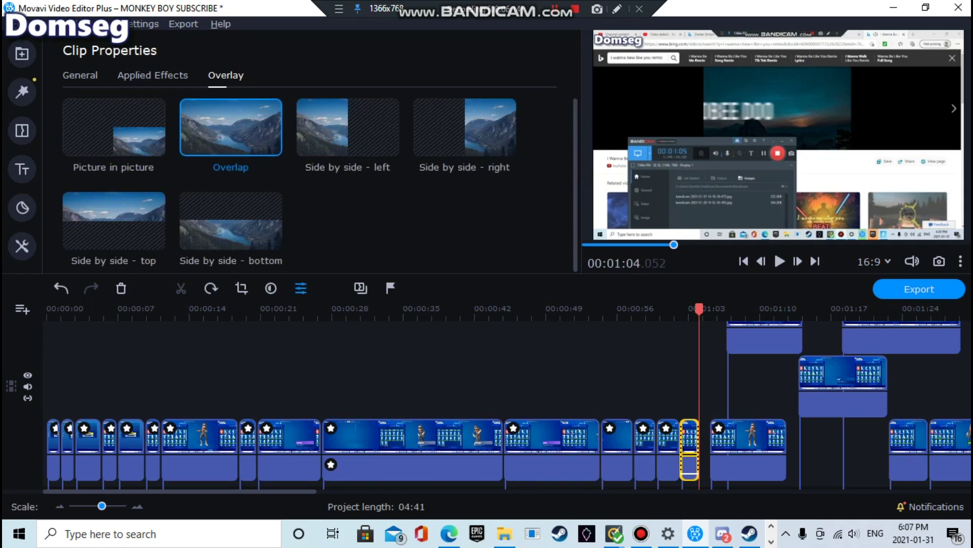
{"action": "left_click", "coordinate": [683, 311]}
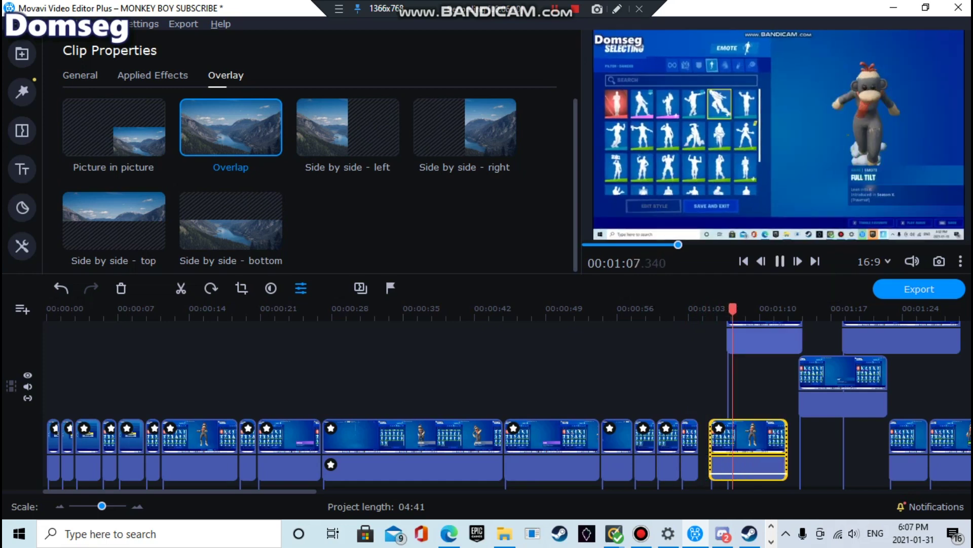
{"action": "left_click_drag", "start_coordinate": [749, 441], "coordinate": [737, 441]}
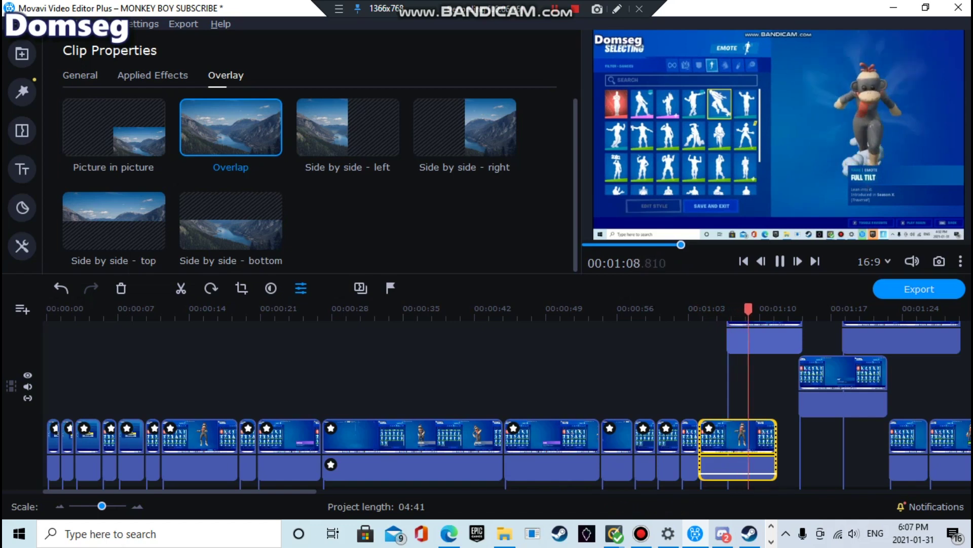
{"action": "left_click", "coordinate": [780, 261]}
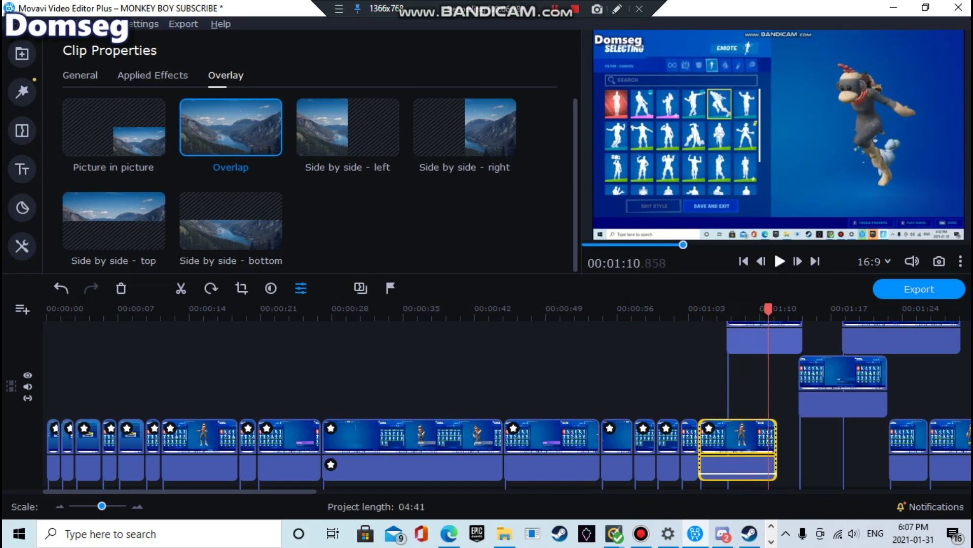
{"action": "scroll", "coordinate": [507, 404], "scroll_direction": "up", "scroll_amount": 2}
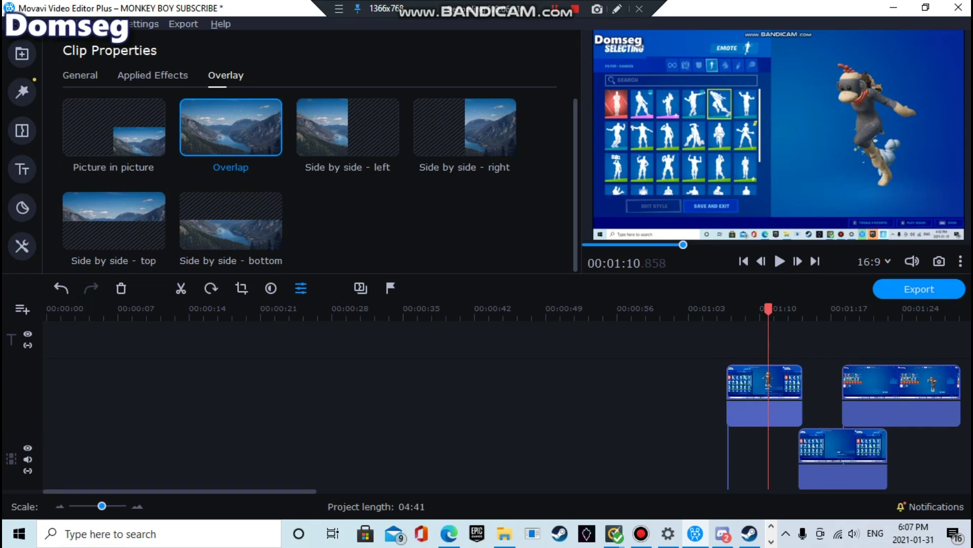
Step: Apply the Broken lens filter to the clip starting at about 1:04 and play it back from about 1:06
{"action": "left_click", "coordinate": [683, 309]}
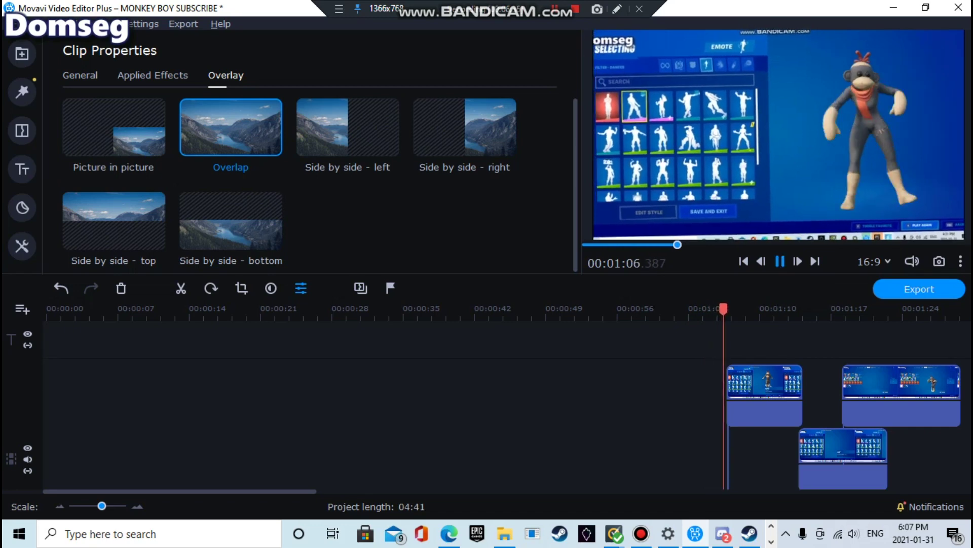
{"action": "key", "text": "space"}
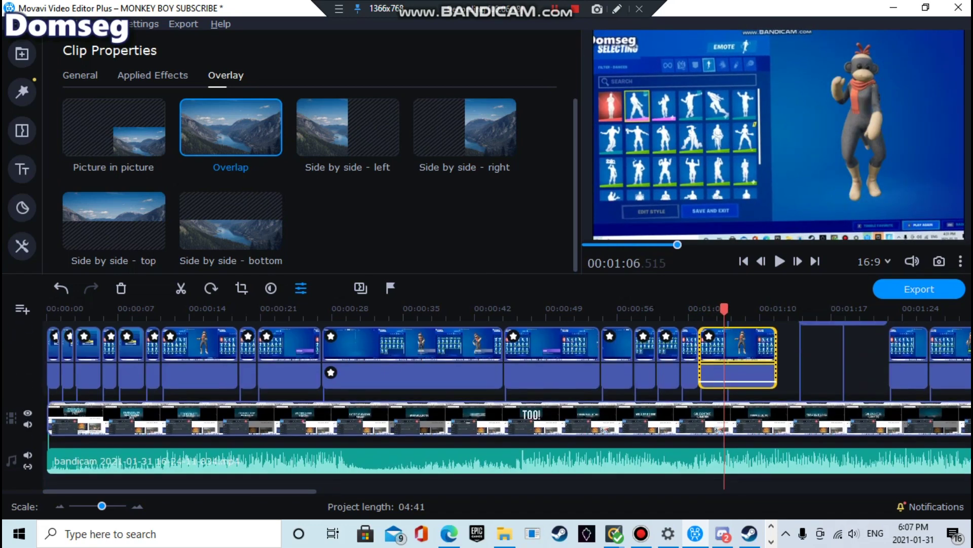
{"action": "left_click", "coordinate": [22, 92]}
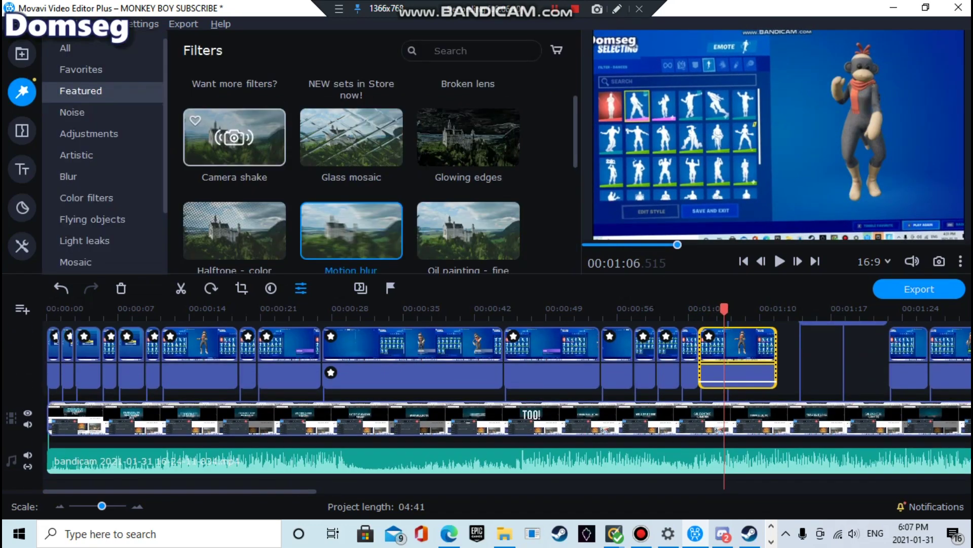
{"action": "scroll", "coordinate": [352, 152], "scroll_direction": "up", "scroll_amount": 2}
{"action": "left_click_drag", "start_coordinate": [468, 103], "coordinate": [756, 373]}
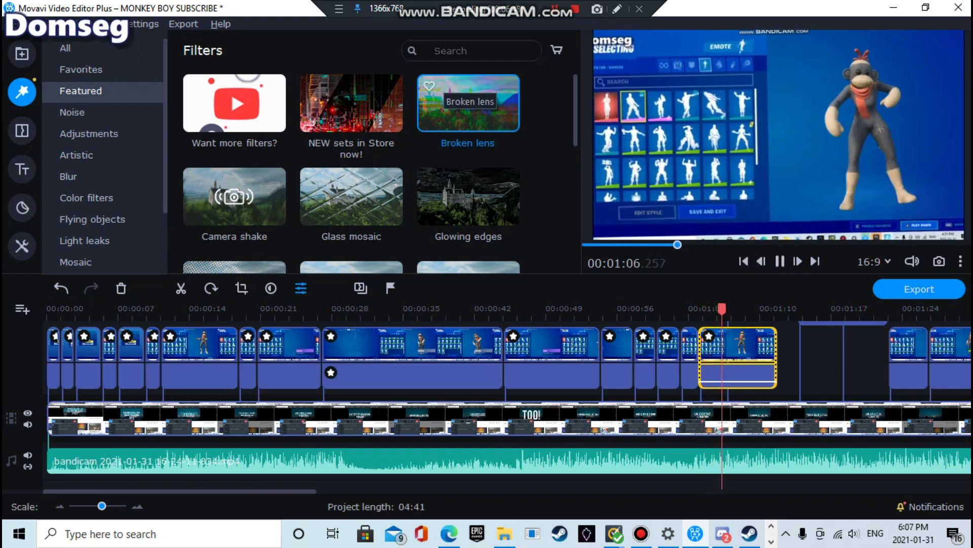
{"action": "left_click_drag", "start_coordinate": [468, 104], "coordinate": [715, 350]}
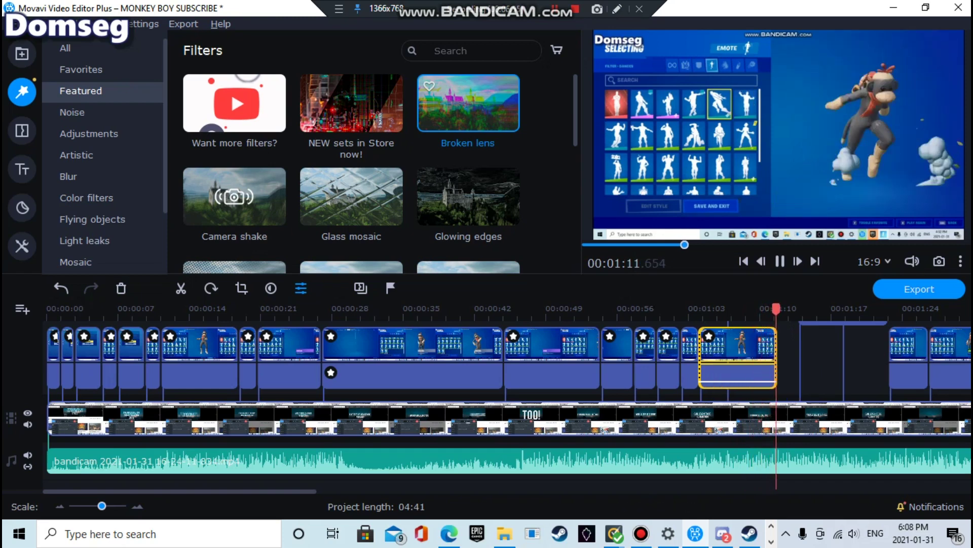
{"action": "scroll", "coordinate": [508, 404], "scroll_direction": "up", "scroll_amount": 2}
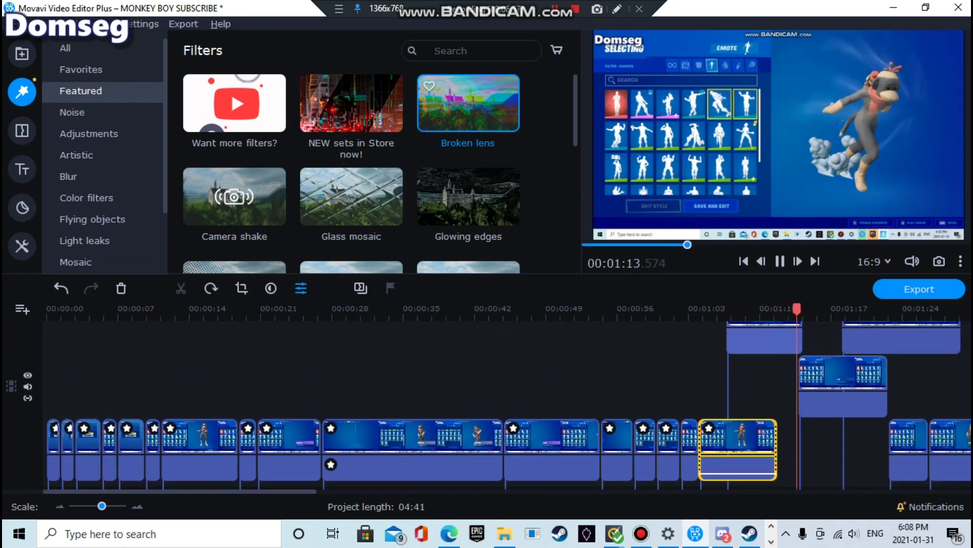
{"action": "left_click", "coordinate": [685, 310]}
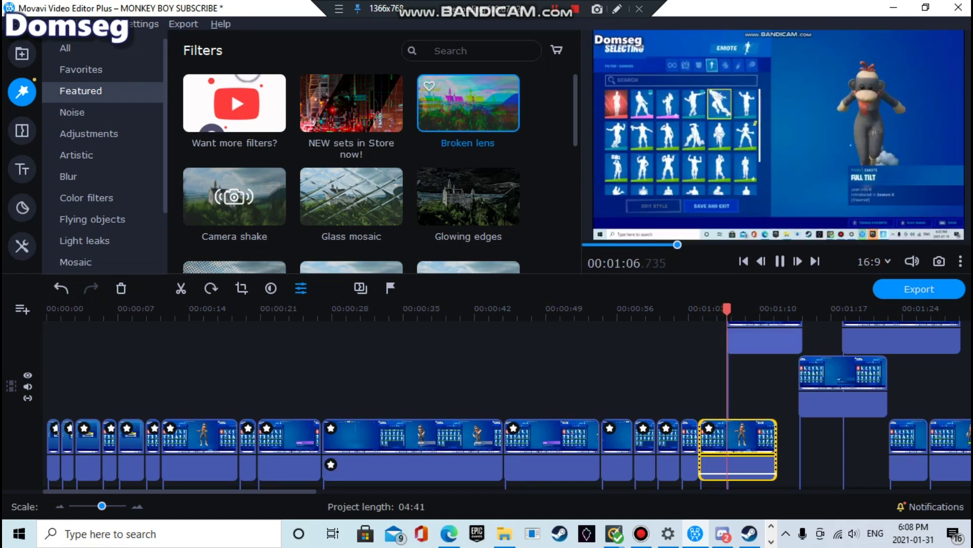
Step: Add the Glowing edges filter to the same clip and move the overlay clip overlapping it to about 1:16
{"action": "left_click_drag", "start_coordinate": [468, 197], "coordinate": [724, 438]}
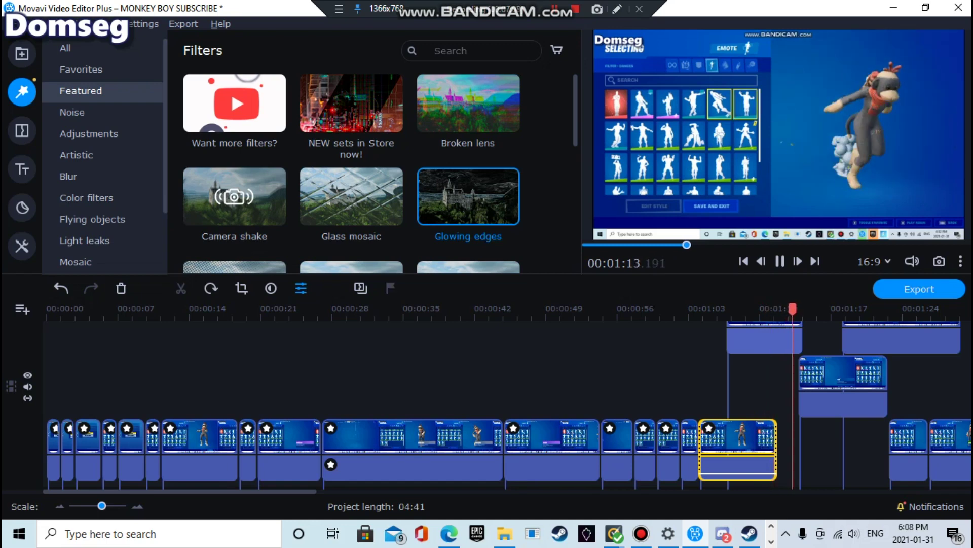
{"action": "scroll", "coordinate": [764, 400], "scroll_direction": "up", "scroll_amount": 3}
{"action": "left_click_drag", "start_coordinate": [765, 401], "coordinate": [859, 345]}
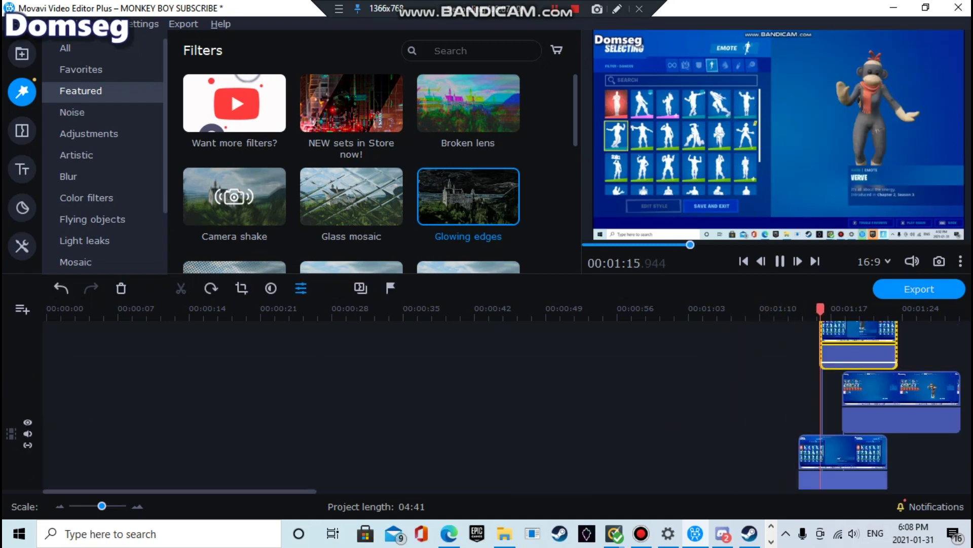
{"action": "left_click", "coordinate": [696, 311]}
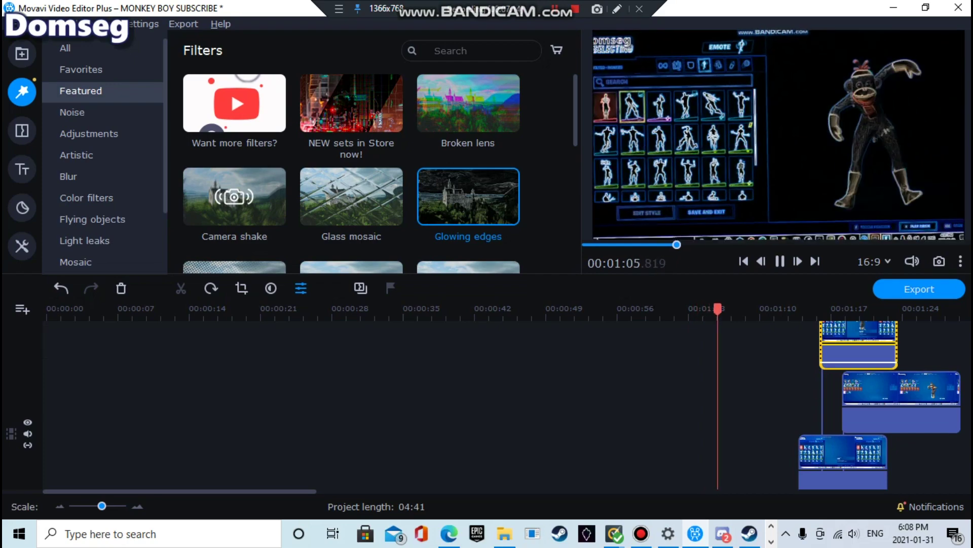
{"action": "scroll", "coordinate": [507, 406], "scroll_direction": "down", "scroll_amount": 3}
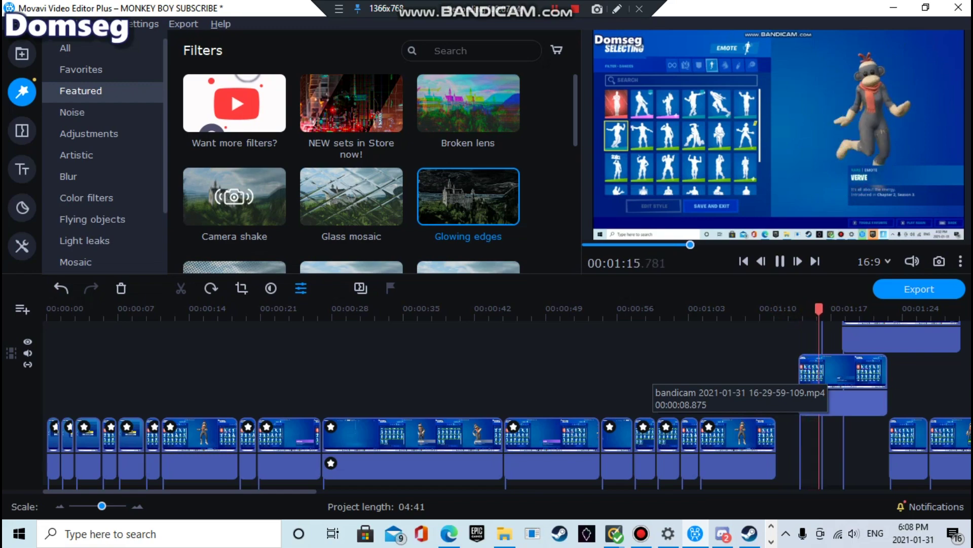
Step: Move the overlay clip with the Verve and Full Tilt emotes against the end of the Glowing edges clip
{"action": "scroll", "coordinate": [468, 203], "scroll_direction": "down", "scroll_amount": 5}
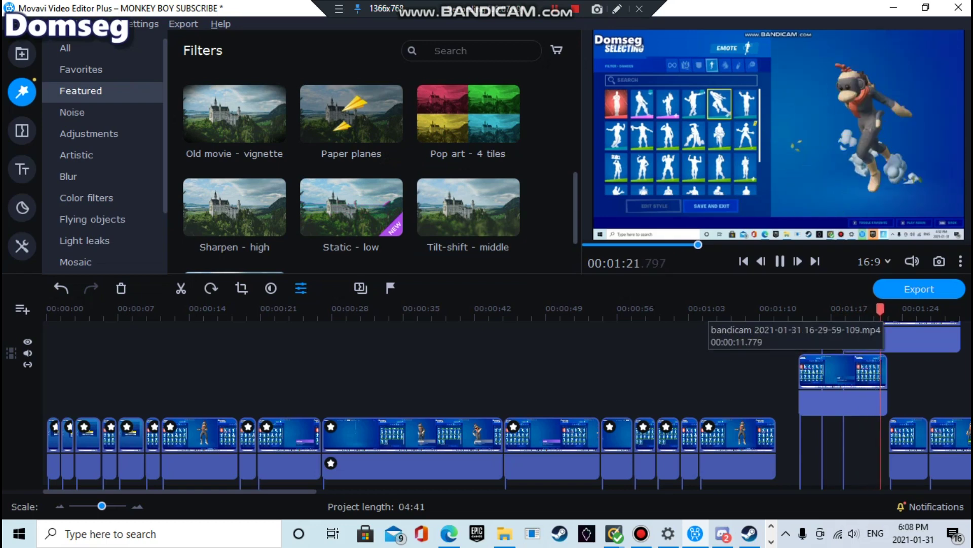
{"action": "left_click", "coordinate": [775, 375]}
{"action": "left_click_drag", "start_coordinate": [841, 381], "coordinate": [820, 380]}
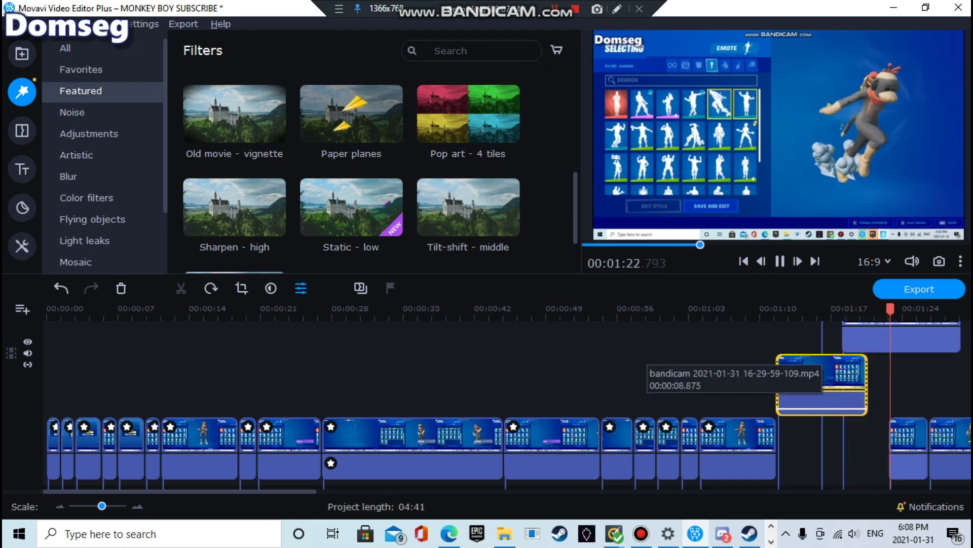
Step: Move the Verve and Full Tilt clip to about 1:21 and place the longer overlay clip at about 1:11 instead
{"action": "scroll", "coordinate": [823, 358], "scroll_direction": "up", "scroll_amount": 1}
{"action": "left_click_drag", "start_coordinate": [825, 419], "coordinate": [922, 418]}
{"action": "left_click", "coordinate": [883, 361]}
{"action": "left_click_drag", "start_coordinate": [884, 361], "coordinate": [819, 361]}
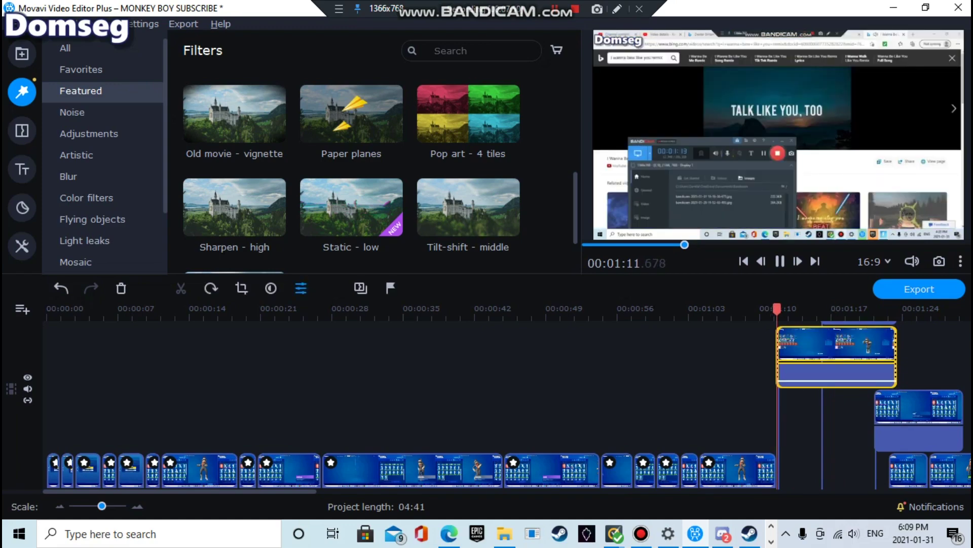
Step: Extend the Glowing edges clip to about 1:13 and move the longer overlay clip against its new end
{"action": "left_click_drag", "start_coordinate": [737, 471], "coordinate": [700, 450]}
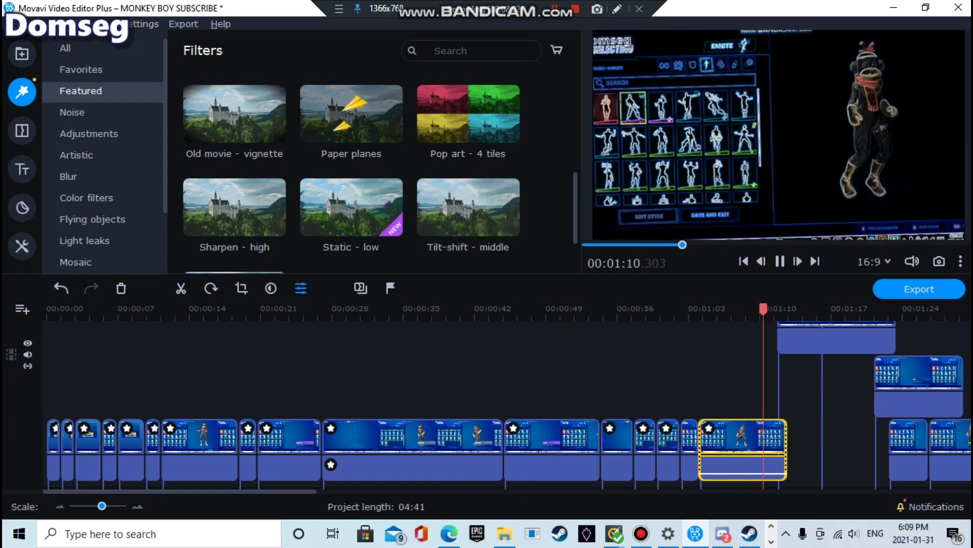
{"action": "key", "text": "space"}
{"action": "left_click_drag", "start_coordinate": [787, 450], "coordinate": [793, 450]}
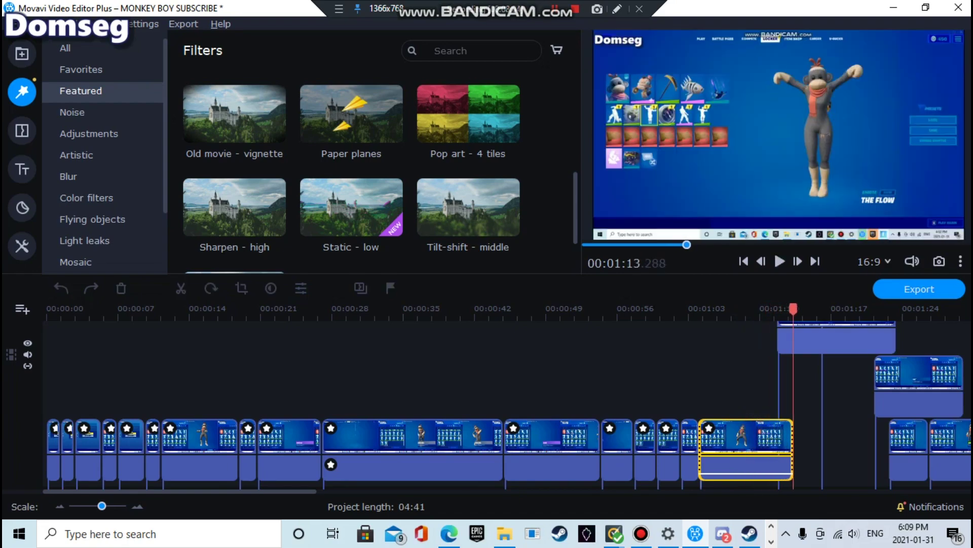
{"action": "left_click_drag", "start_coordinate": [823, 341], "coordinate": [840, 340]}
{"action": "left_click", "coordinate": [776, 311]}
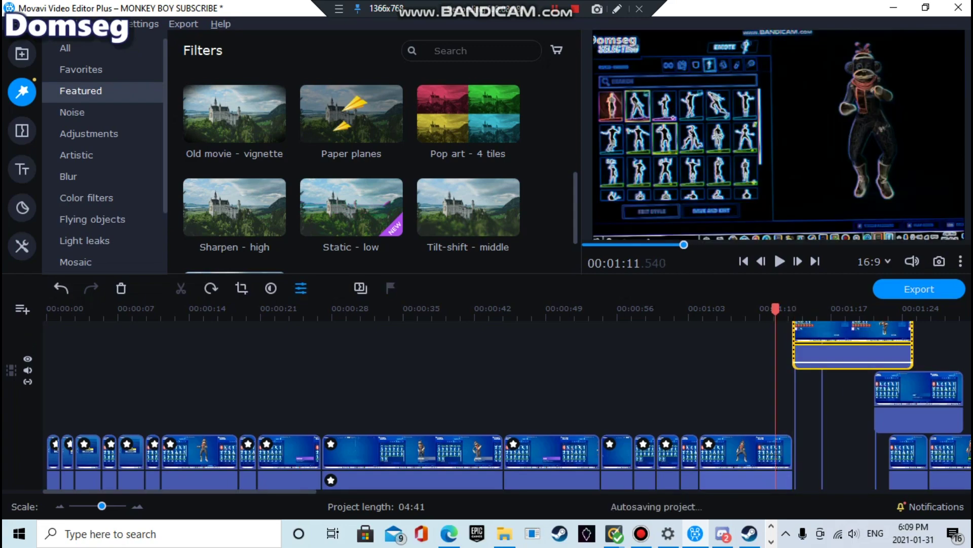
{"action": "key", "text": "space"}
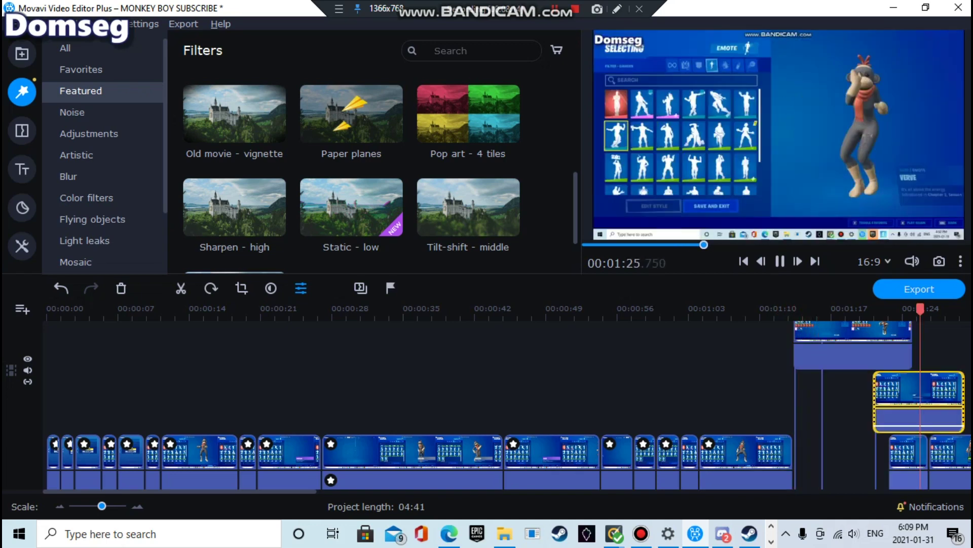
Step: Swap the overlay clips so the Verve and Full Tilt one starts at about 1:13 and the longer one follows it, and play the section
{"action": "left_click_drag", "start_coordinate": [916, 388], "coordinate": [837, 387]}
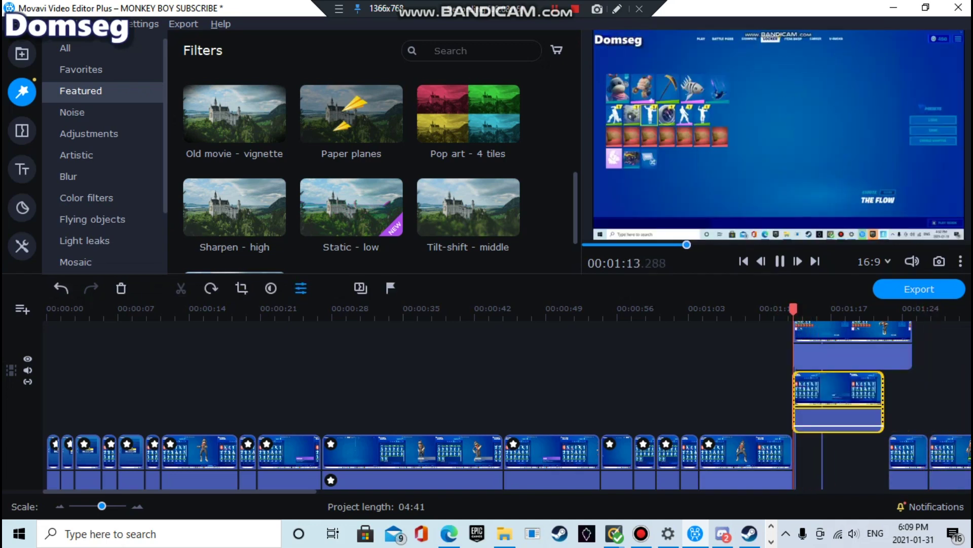
{"action": "left_click_drag", "start_coordinate": [838, 352], "coordinate": [928, 352]}
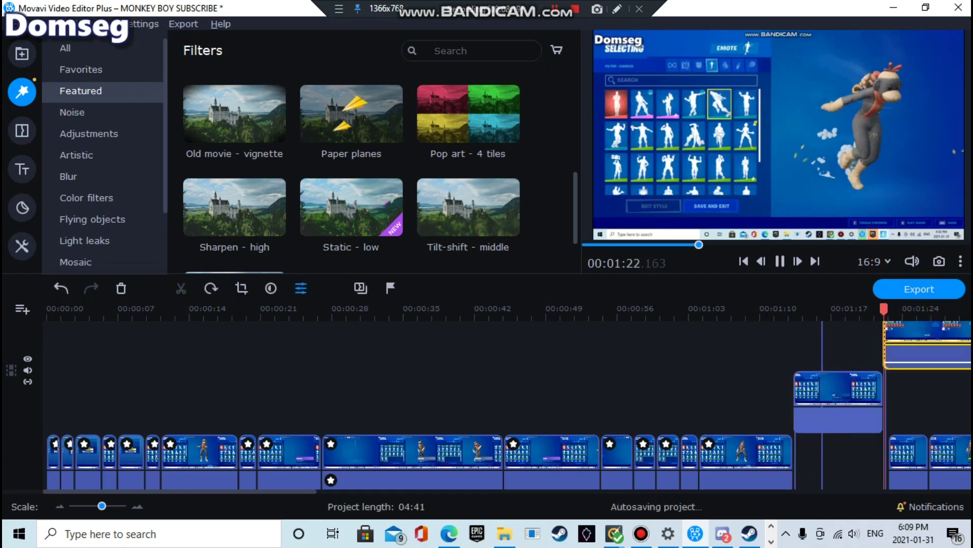
{"action": "left_click", "coordinate": [794, 310]}
{"action": "left_click", "coordinate": [782, 311]}
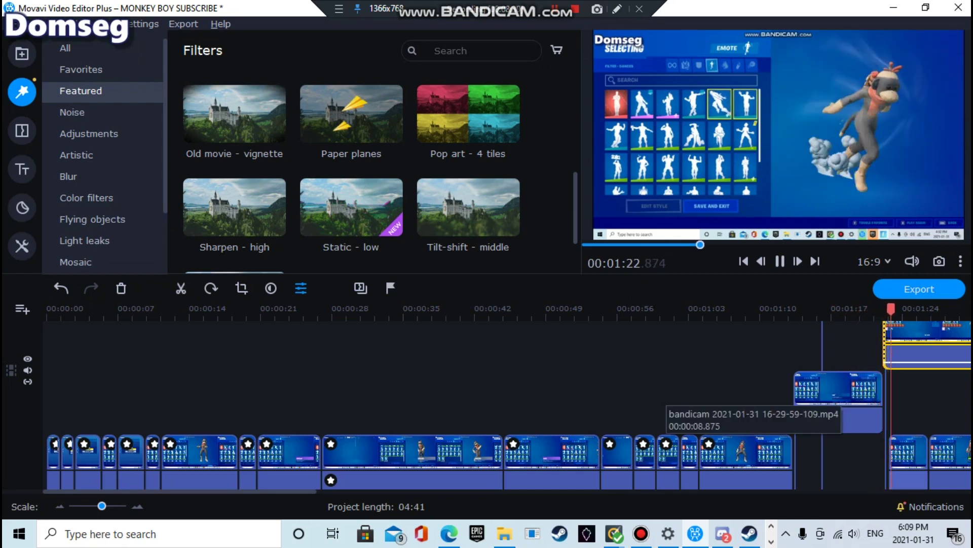
{"action": "left_click", "coordinate": [834, 400]}
{"action": "left_click", "coordinate": [766, 314]}
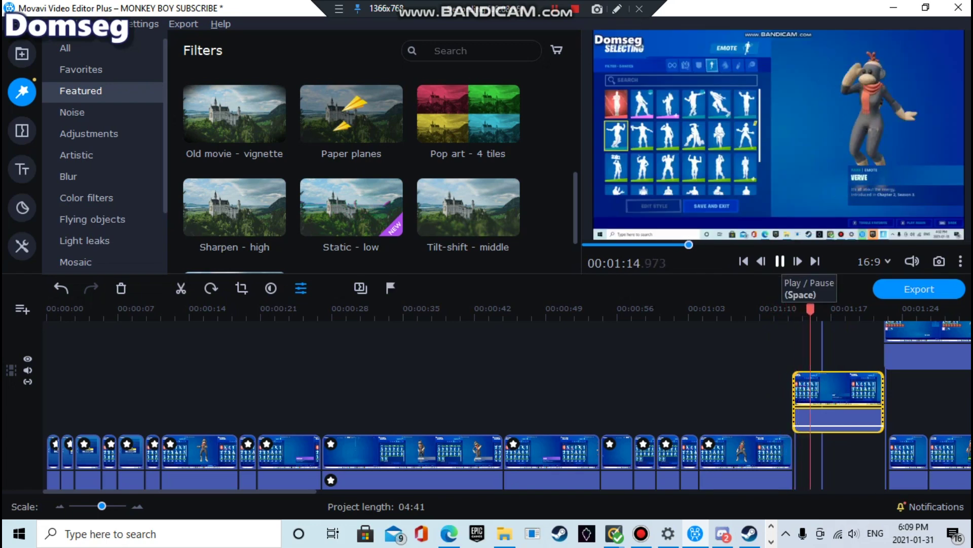
{"action": "left_click", "coordinate": [780, 262]}
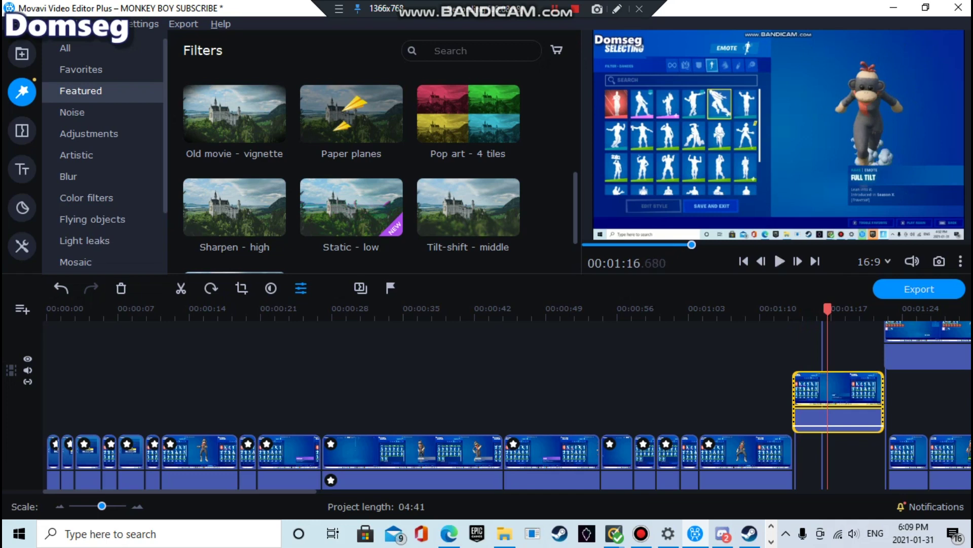
Step: Split the Verve and Full Tilt clip at about 1:15.9, just before the emote changes to Full Tilt
{"action": "right_click", "coordinate": [809, 377]}
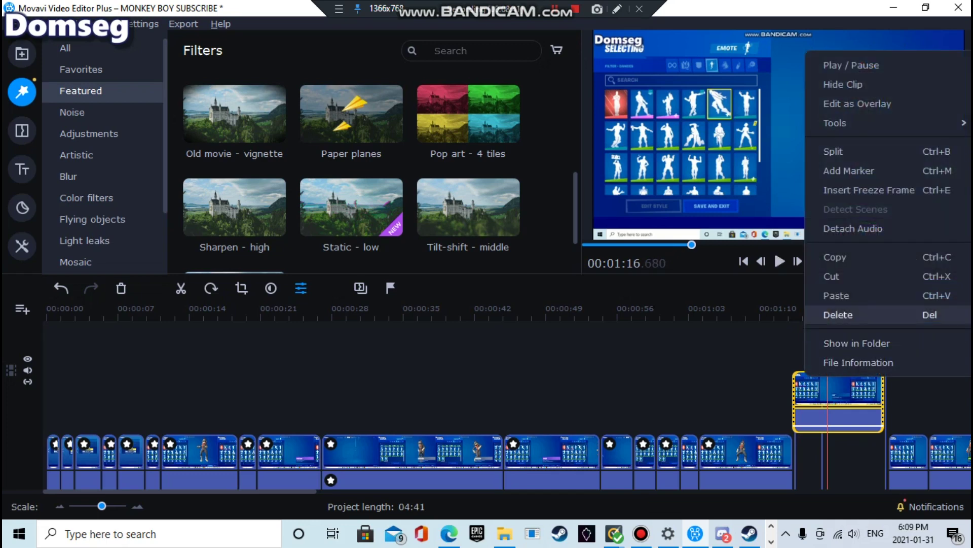
{"action": "left_click", "coordinate": [786, 172]}
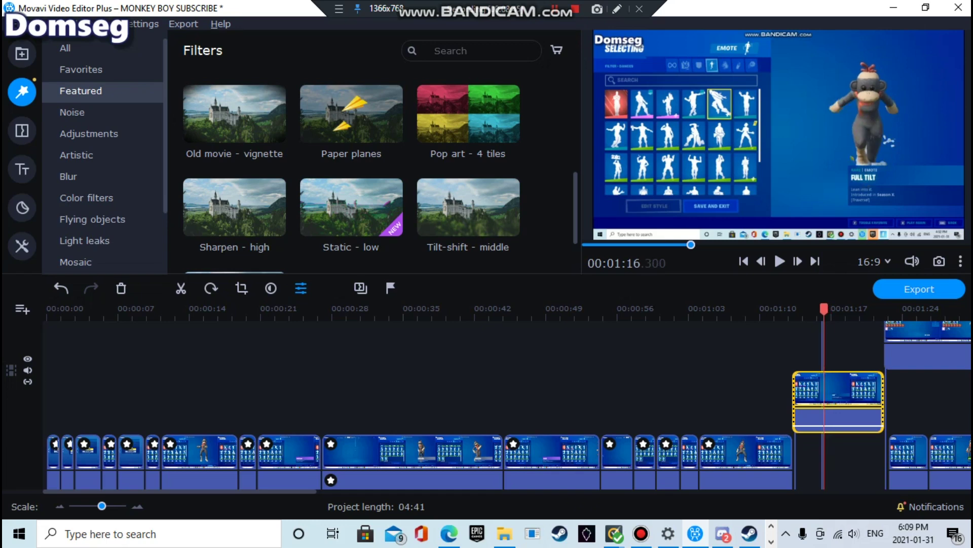
{"action": "left_click_drag", "start_coordinate": [820, 309], "coordinate": [818, 308]}
{"action": "key", "text": "Right"}
{"action": "key", "text": "Right"}
{"action": "key", "text": "Right"}
{"action": "key", "text": "Right"}
{"action": "key", "text": "Right"}
{"action": "key", "text": "Right"}
{"action": "key", "text": "Right"}
{"action": "key", "text": "Right"}
{"action": "key", "text": "Right"}
{"action": "key", "text": "Right"}
{"action": "key", "text": "Right"}
{"action": "key", "text": "Right"}
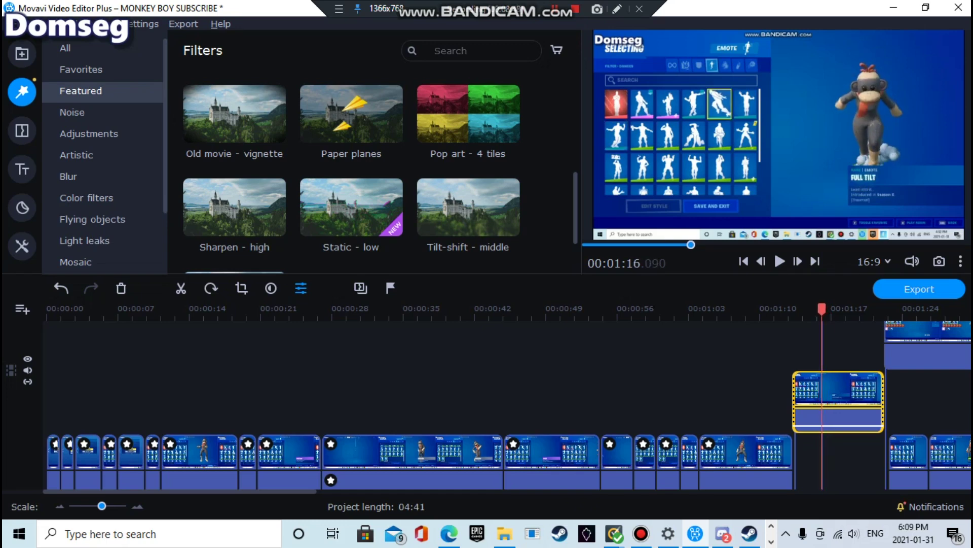
{"action": "key", "text": "Left"}
{"action": "key", "text": "Left"}
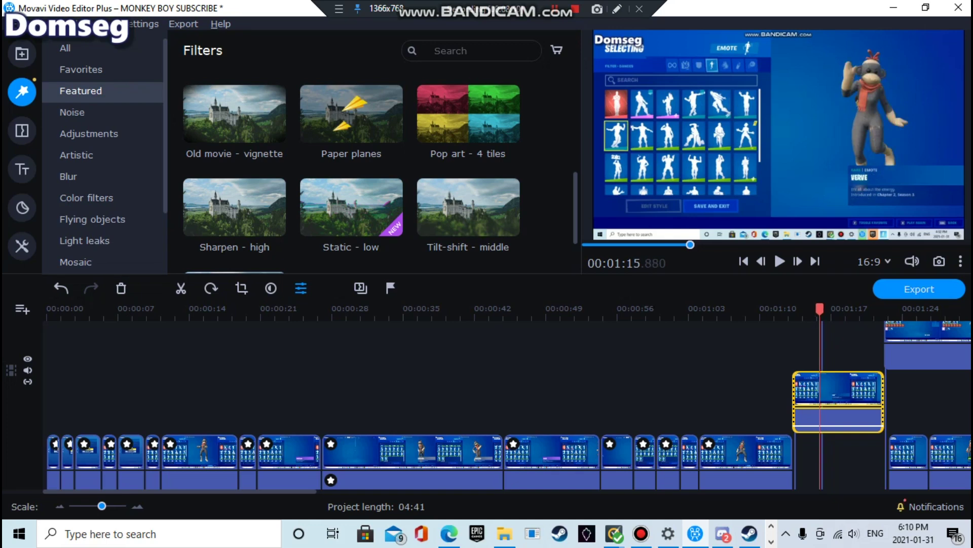
{"action": "right_click", "coordinate": [838, 378]}
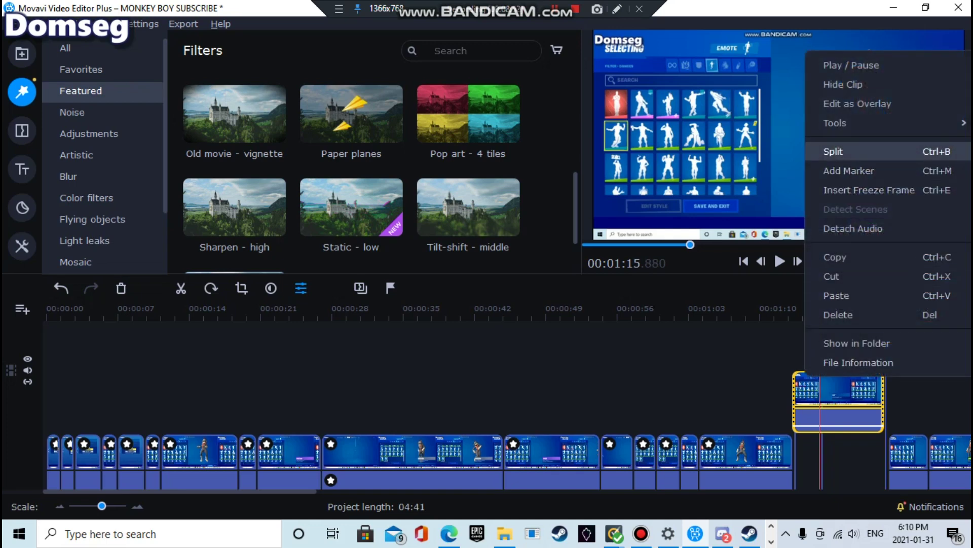
{"action": "left_click", "coordinate": [841, 151]}
Step: Move the short Verve piece up to a higher track and place the Full Tilt piece against the end of the Glowing edges clip
{"action": "left_click_drag", "start_coordinate": [807, 398], "coordinate": [797, 335]}
{"action": "left_click", "coordinate": [849, 398]}
{"action": "left_click_drag", "start_coordinate": [849, 398], "coordinate": [822, 399]}
{"action": "left_click_drag", "start_coordinate": [793, 309], "coordinate": [842, 309]}
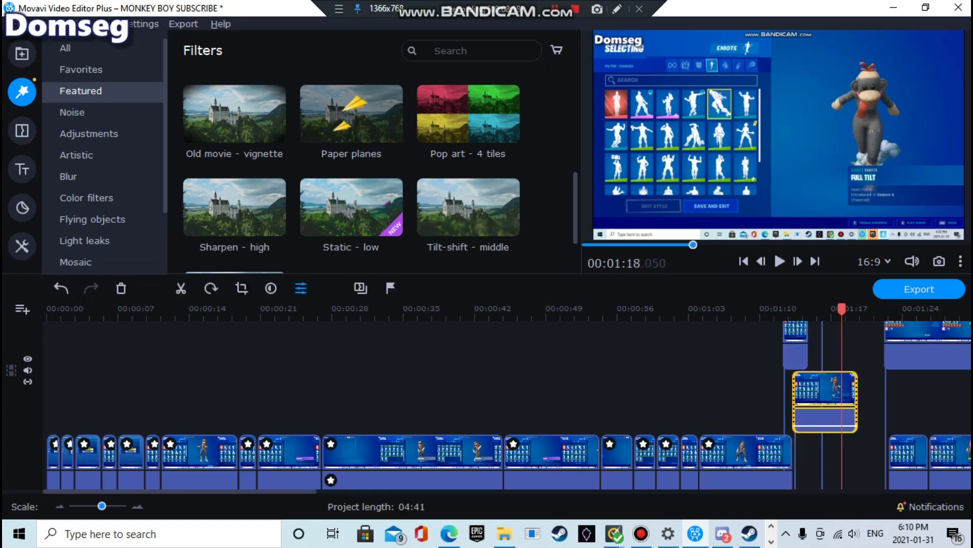
Step: Move the short Verve piece to the unused clips near the end of the timeline, at about 3:02
{"action": "left_click_drag", "start_coordinate": [795, 353], "coordinate": [598, 330]}
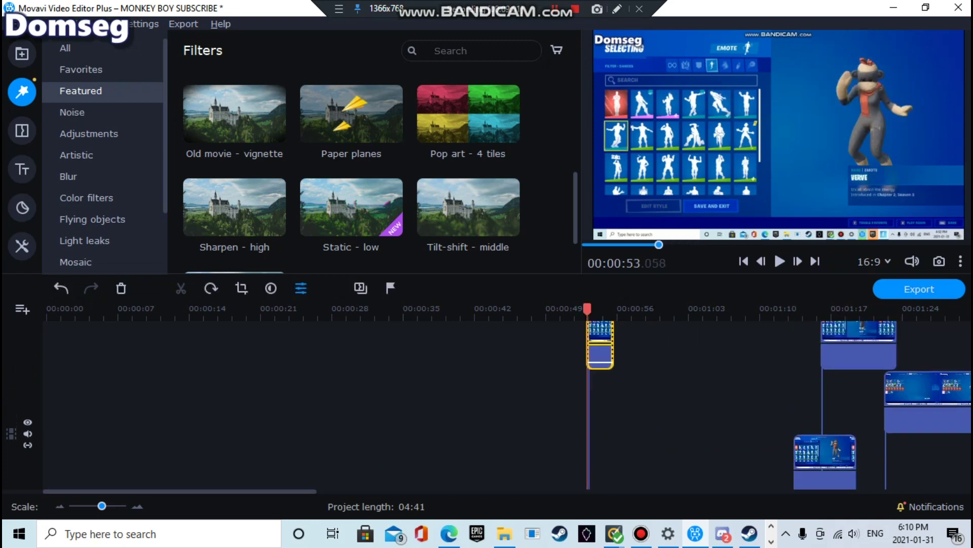
{"action": "left_click_drag", "start_coordinate": [599, 335], "coordinate": [941, 337]}
{"action": "left_click_drag", "start_coordinate": [852, 336], "coordinate": [880, 336]}
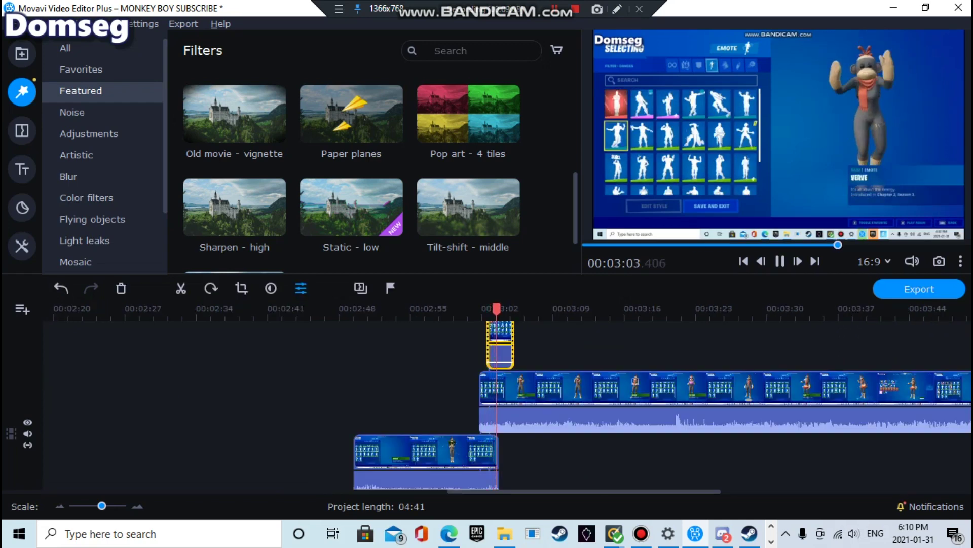
Step: Move the overlay clip at about 2:49 against the end of the preceding main-track clip at about 2:50
{"action": "left_click", "coordinate": [268, 309]}
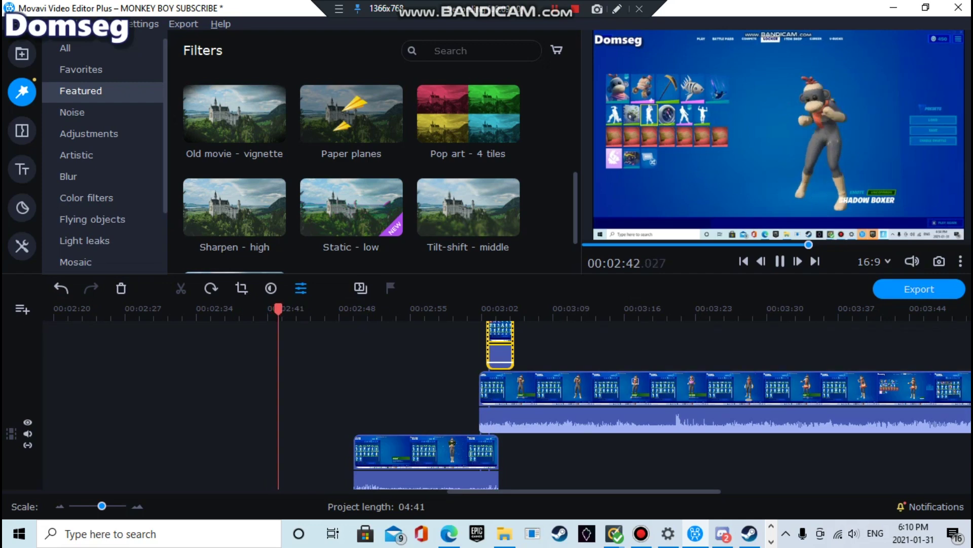
{"action": "scroll", "coordinate": [386, 400], "scroll_direction": "down", "scroll_amount": 1}
{"action": "scroll", "coordinate": [385, 400], "scroll_direction": "down", "scroll_amount": 1}
{"action": "mouse_move", "coordinate": [374, 375]}
{"action": "left_mouse_down"}
{"action": "mouse_move", "coordinate": [404, 376]}
{"action": "mouse_move", "coordinate": [392, 375]}
{"action": "left_mouse_up"}
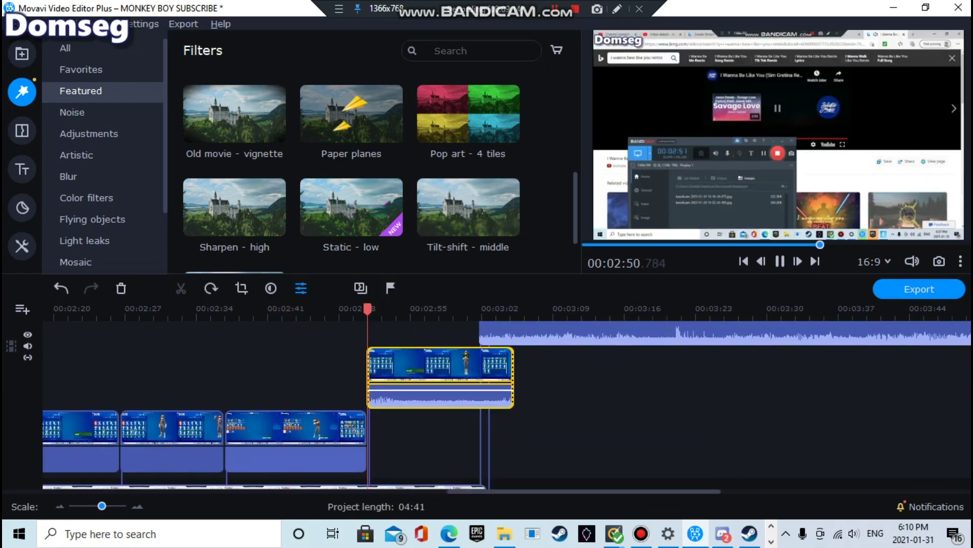
Step: Play back the cut from the Glowing edges clip into the Verve overlay clip, starting at about 1:12
{"action": "left_click", "coordinate": [292, 375]}
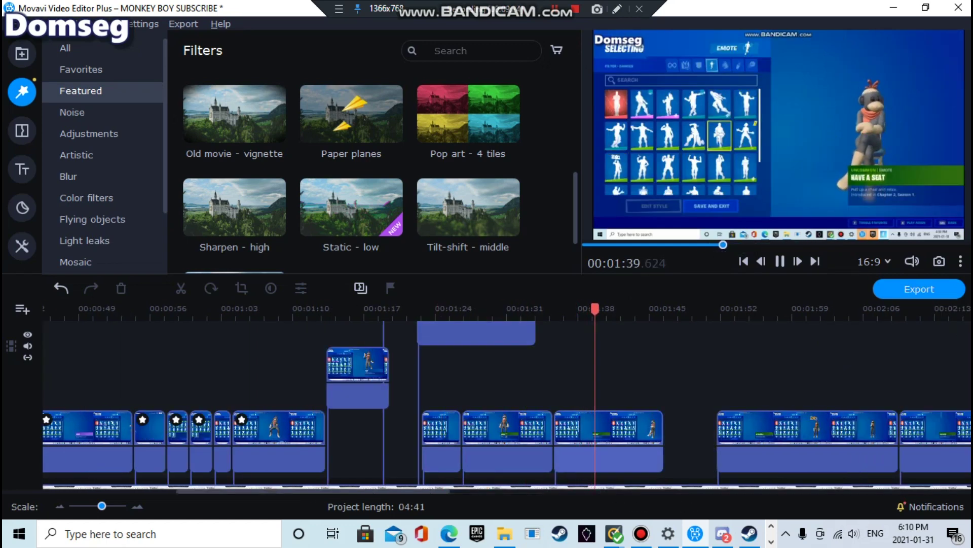
{"action": "left_click_drag", "start_coordinate": [600, 459], "coordinate": [313, 459]}
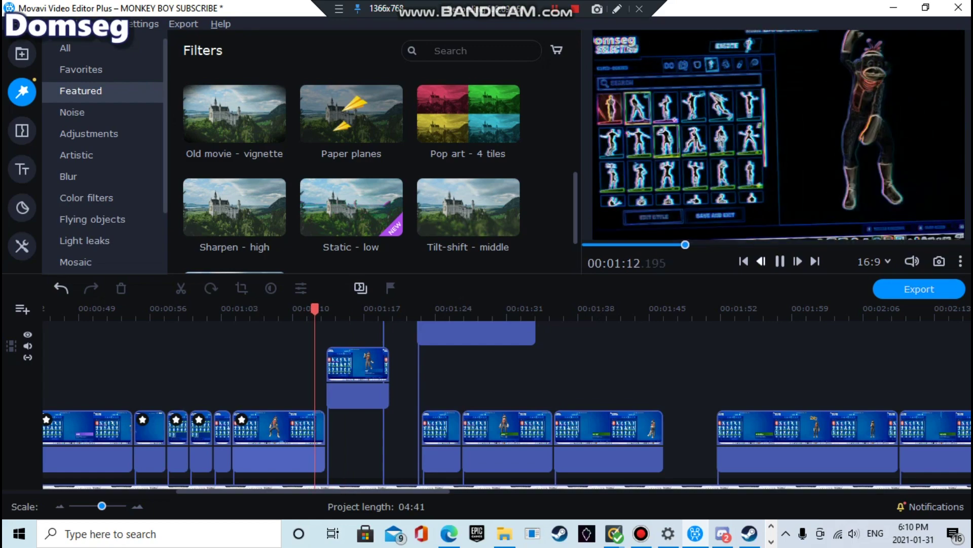
{"action": "key", "text": "space"}
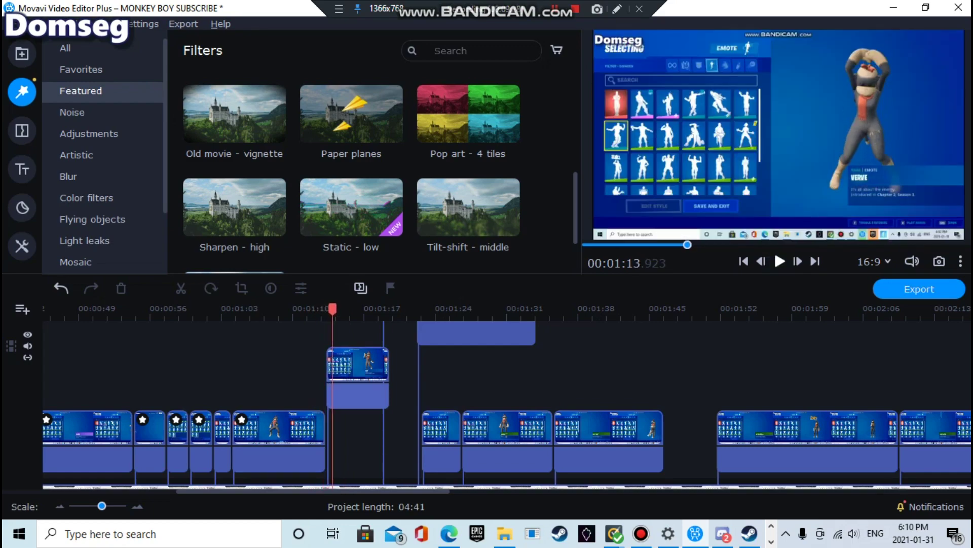
Step: Switch to Fortnite, perform several emotes from the emote wheel in the lobby, and return to the video editor
{"action": "left_click", "coordinate": [771, 542]}
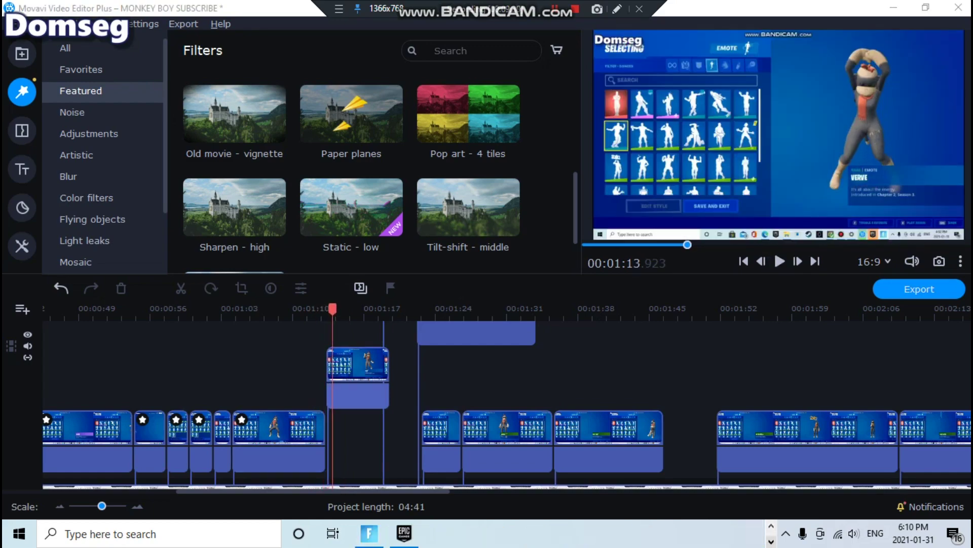
{"action": "left_click", "coordinate": [369, 534]}
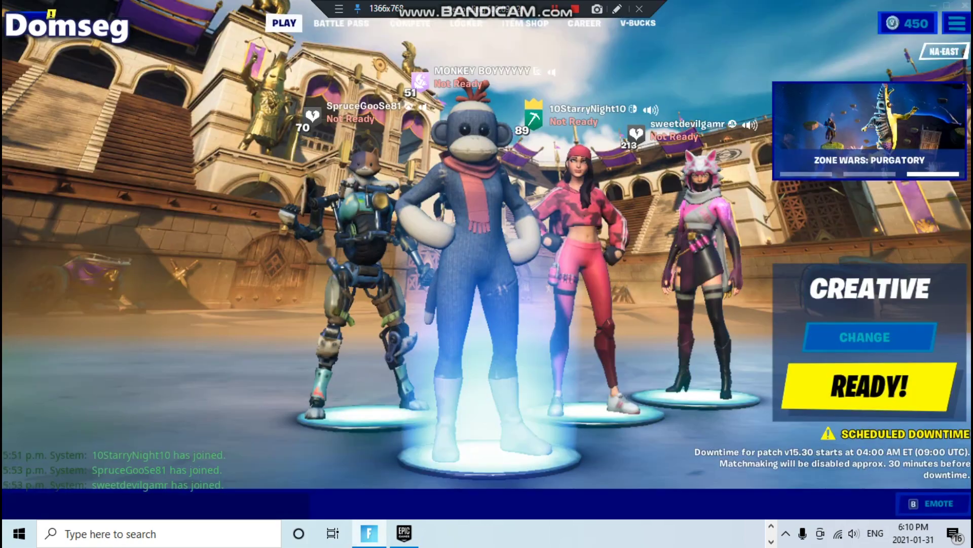
{"action": "key", "text": "b"}
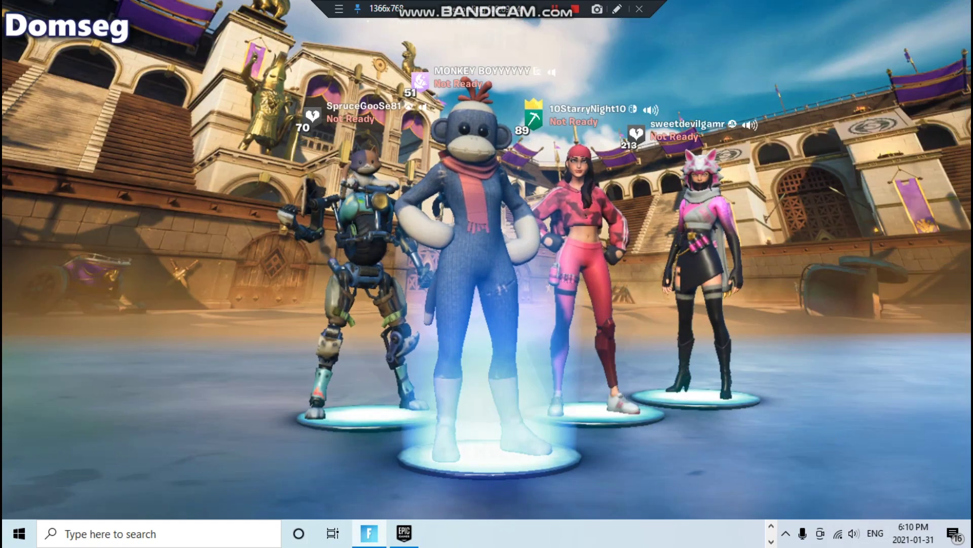
{"action": "key", "text": "b"}
{"action": "key", "text": "b"}
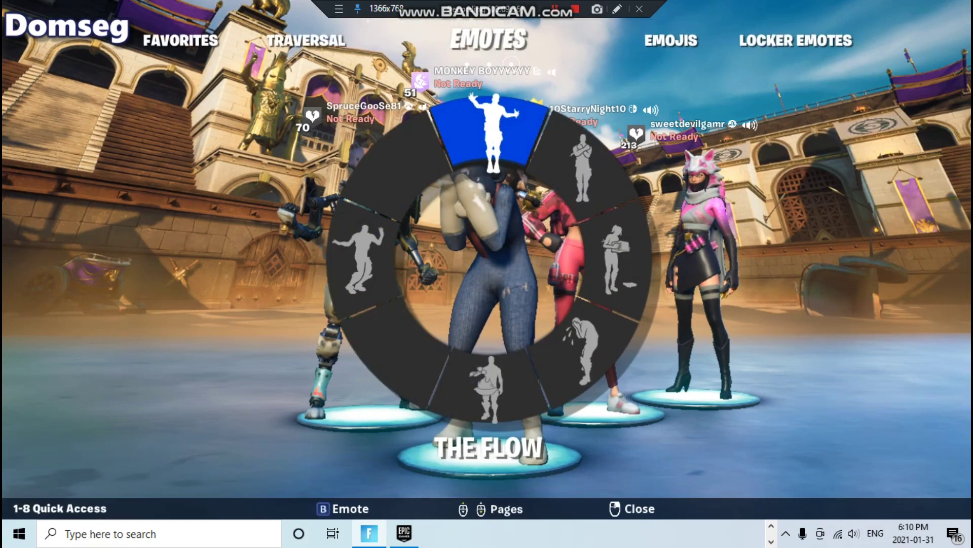
{"action": "key", "text": "b"}
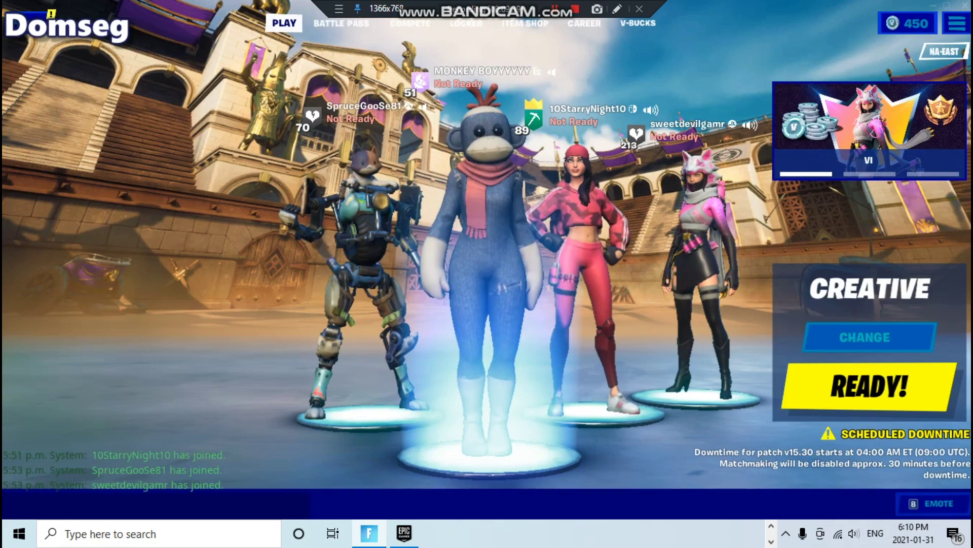
{"action": "key", "text": "b"}
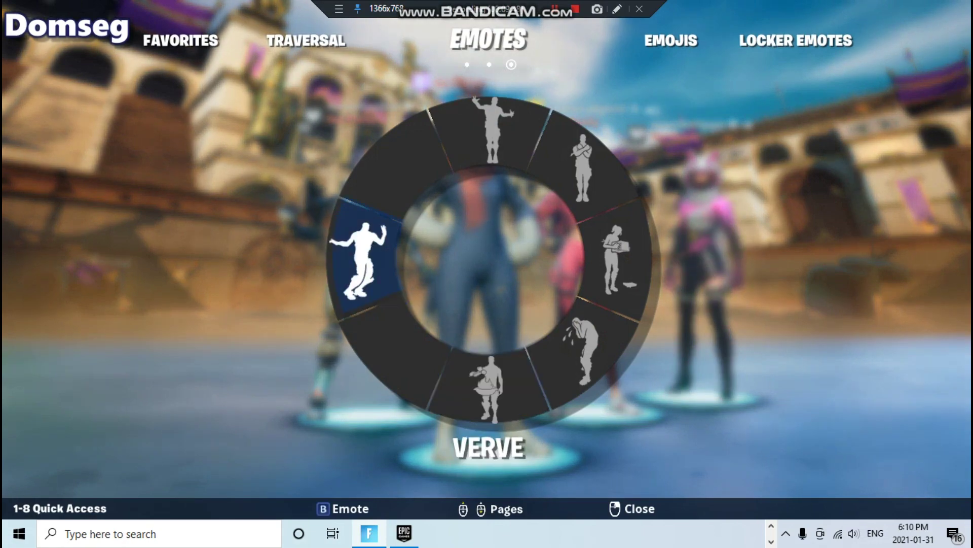
{"action": "key", "text": "b"}
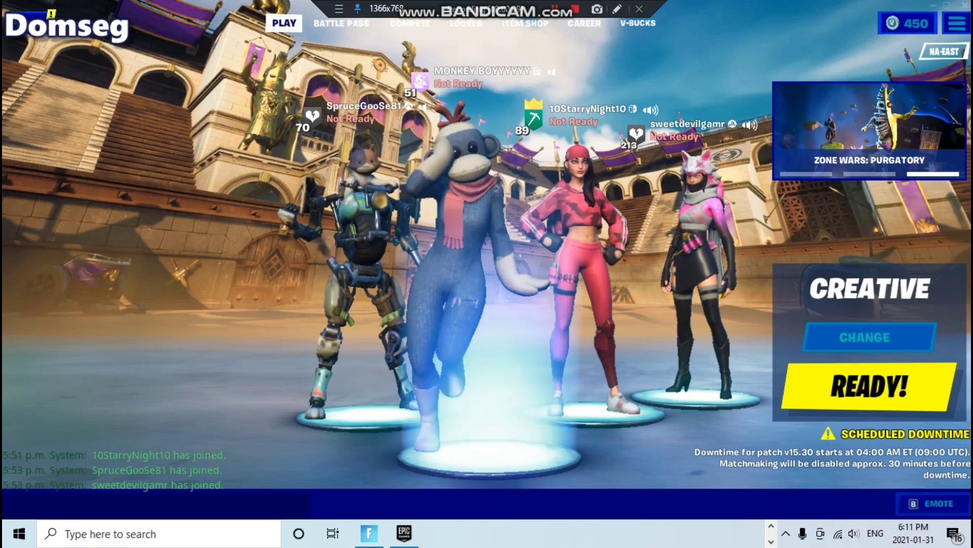
{"action": "key", "text": "b"}
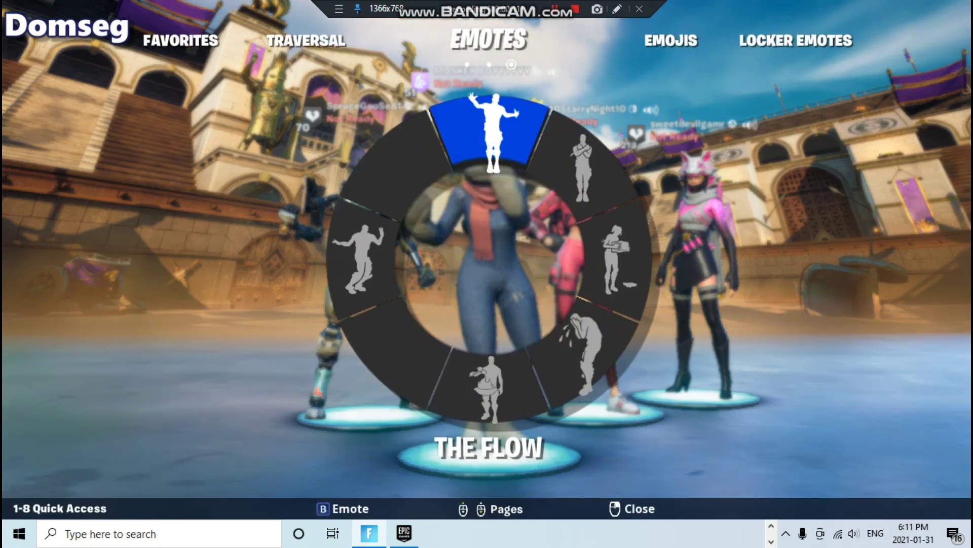
{"action": "key", "text": "b"}
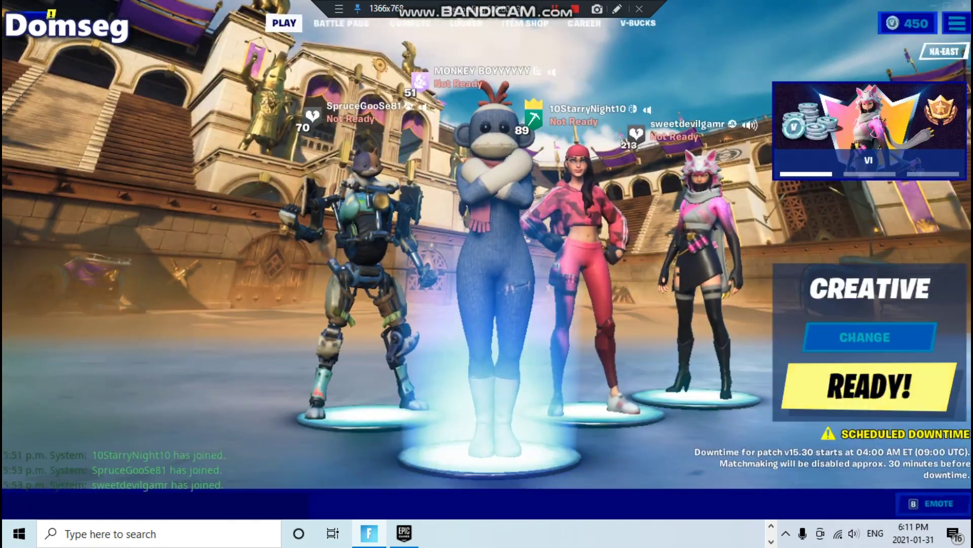
{"action": "key", "text": "b"}
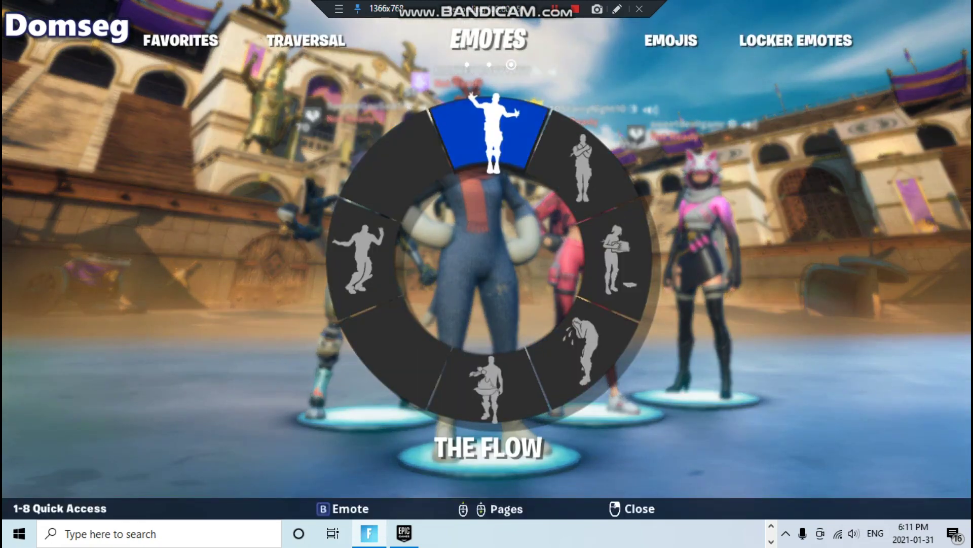
{"action": "key", "text": "Escape"}
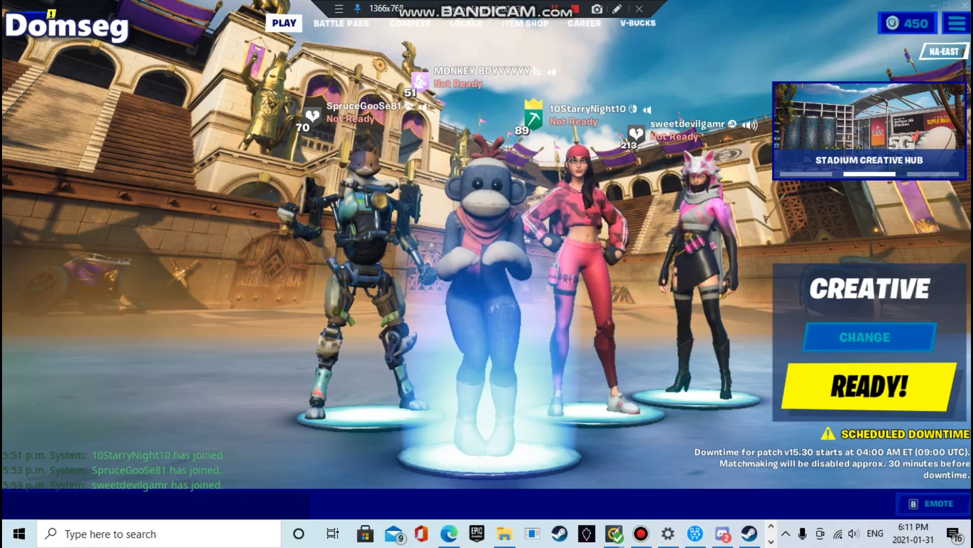
{"action": "left_click", "coordinate": [934, 503]}
{"action": "left_click", "coordinate": [933, 503]}
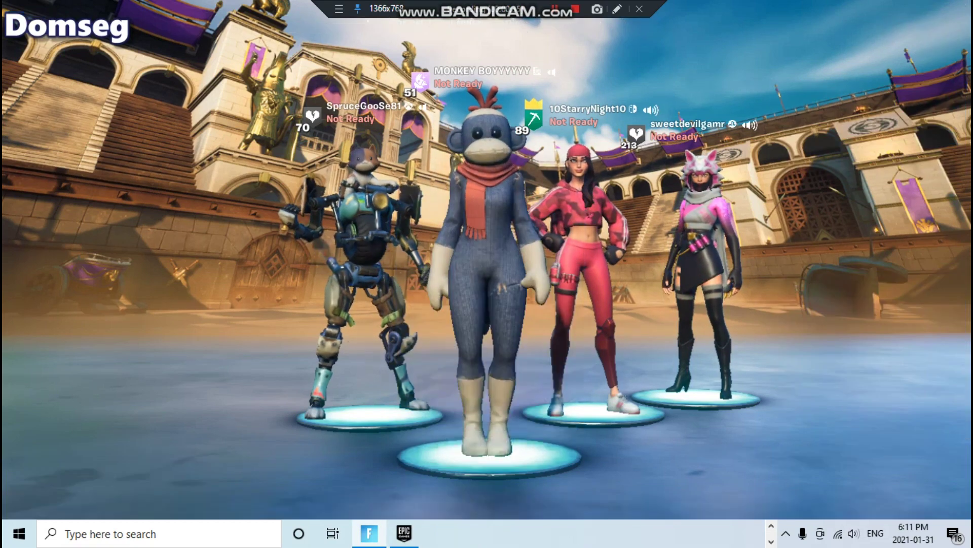
{"action": "left_click", "coordinate": [583, 350]}
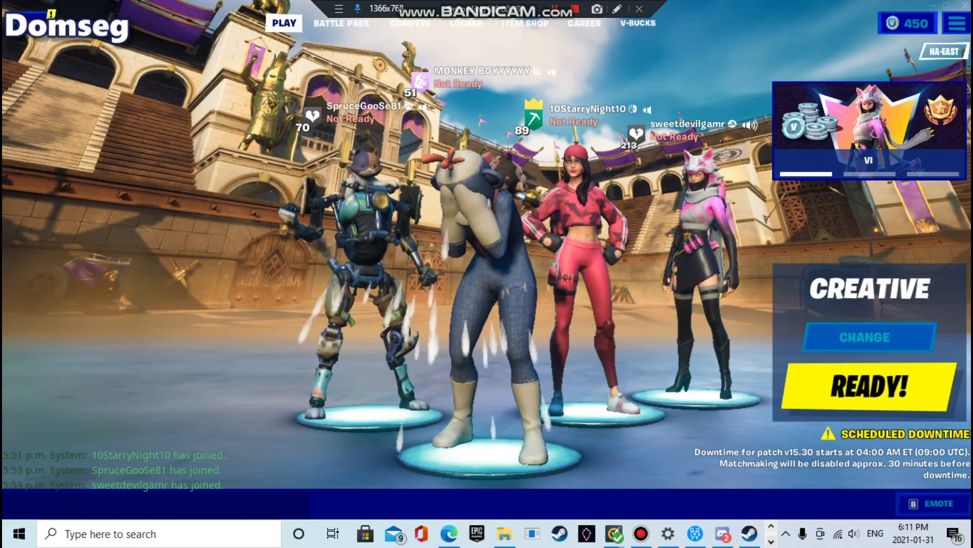
{"action": "key", "text": "alt+Tab"}
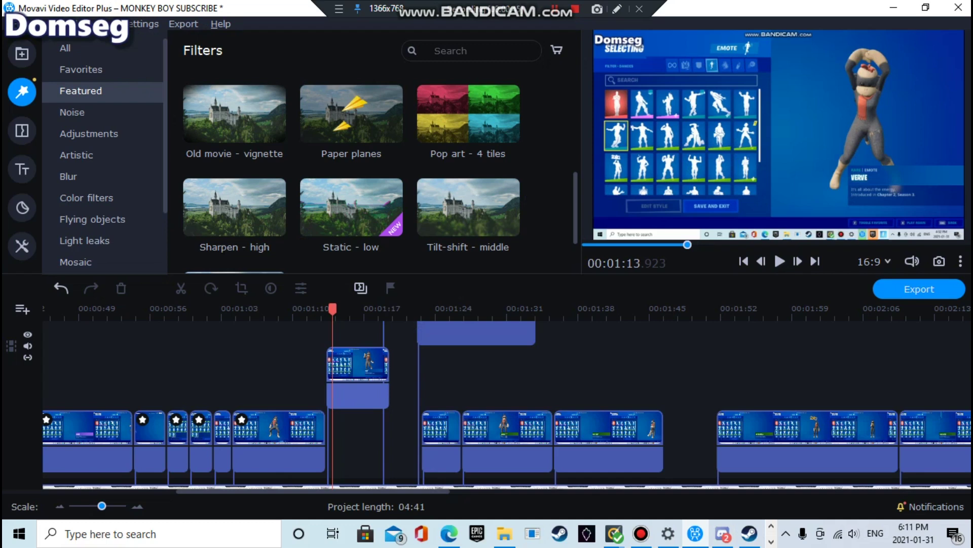
Step: Move the Verve overlay clip to about 1:54 and place the Full Tilt clip against the end of the Glowing edges clip
{"action": "key", "text": "space"}
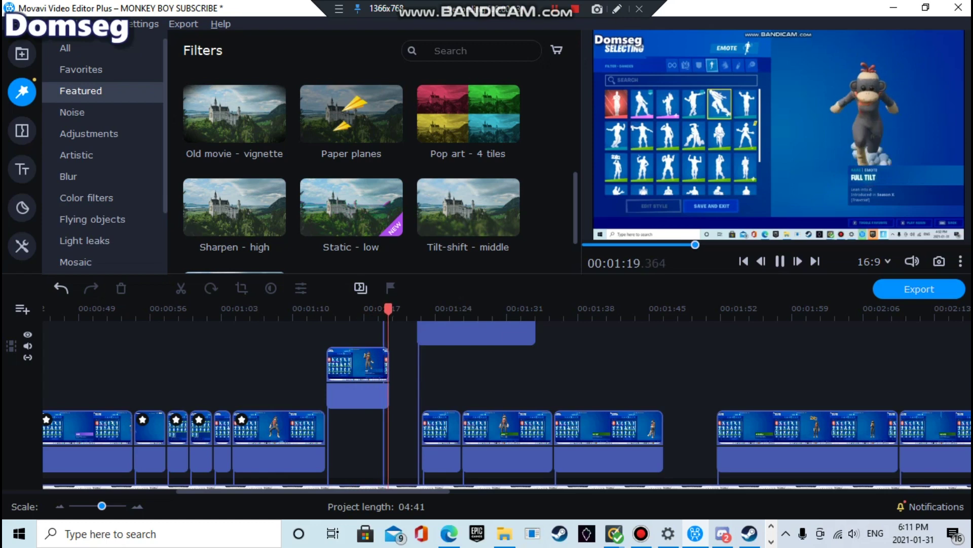
{"action": "left_click_drag", "start_coordinate": [235, 113], "coordinate": [370, 244]}
{"action": "scroll", "coordinate": [507, 401], "scroll_direction": "up", "scroll_amount": 4}
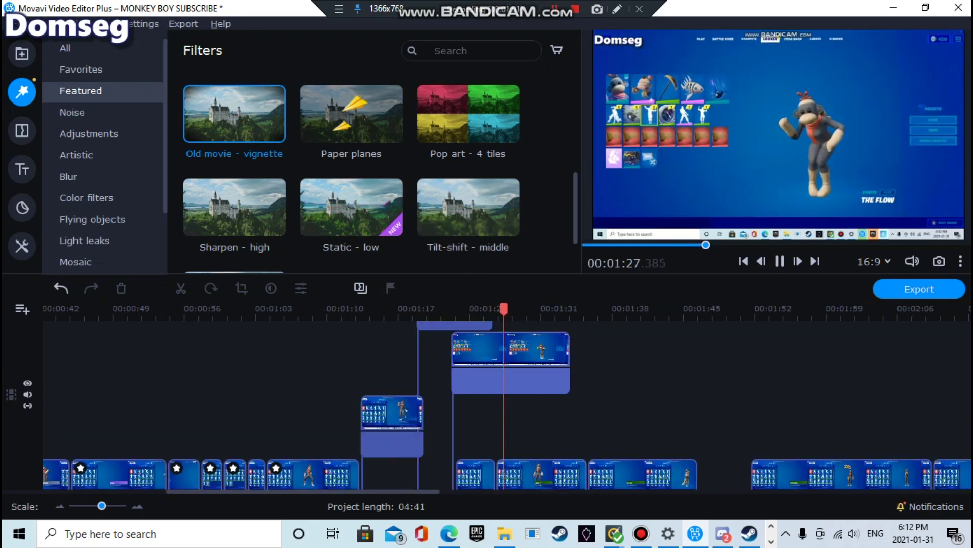
{"action": "left_click", "coordinate": [430, 312]}
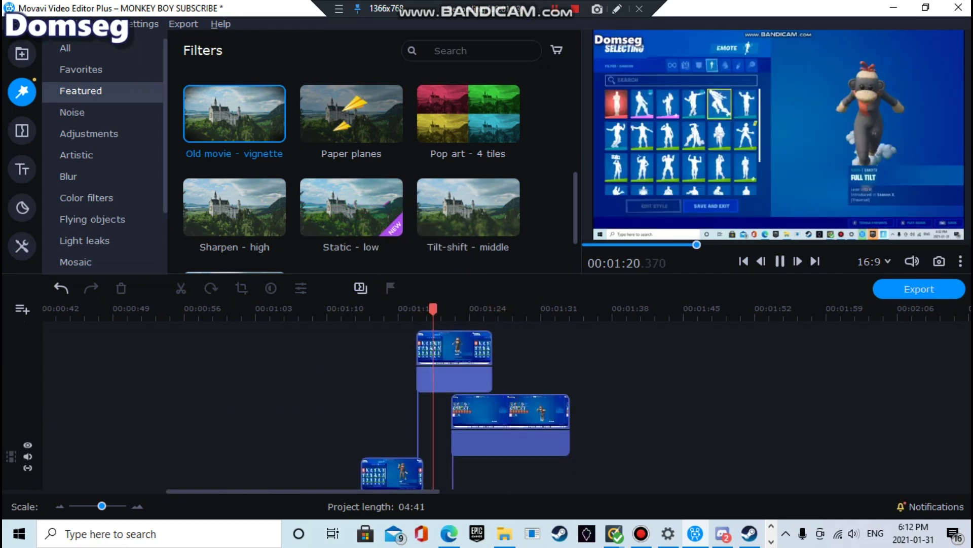
{"action": "left_click_drag", "start_coordinate": [392, 474], "coordinate": [806, 411]}
{"action": "left_click", "coordinate": [454, 360]}
{"action": "left_click_drag", "start_coordinate": [454, 360], "coordinate": [400, 360]}
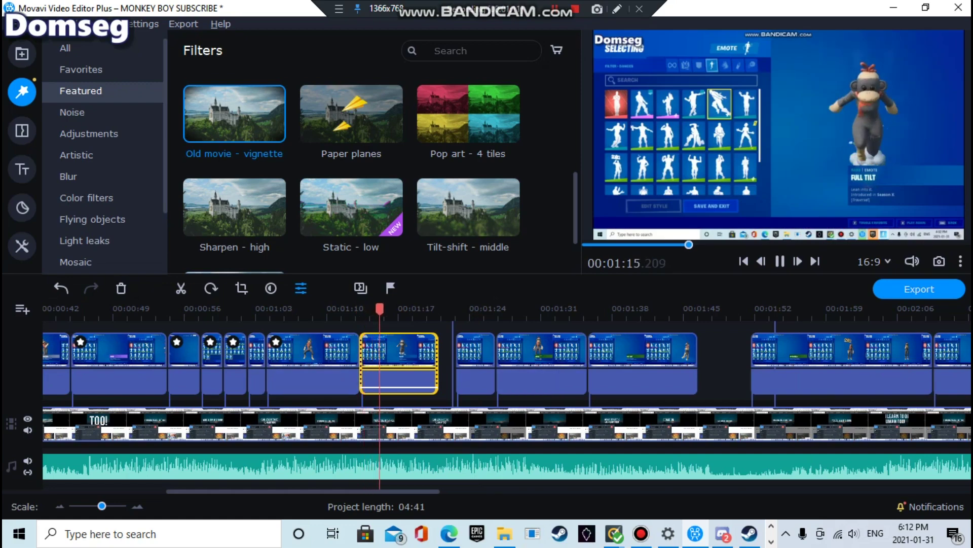
Step: Shift the Full Tilt clip against the following clip at about 1:22 and extend the Glowing edges clip to about 1:15 to close the gap
{"action": "scroll", "coordinate": [507, 396], "scroll_direction": "up", "scroll_amount": 3}
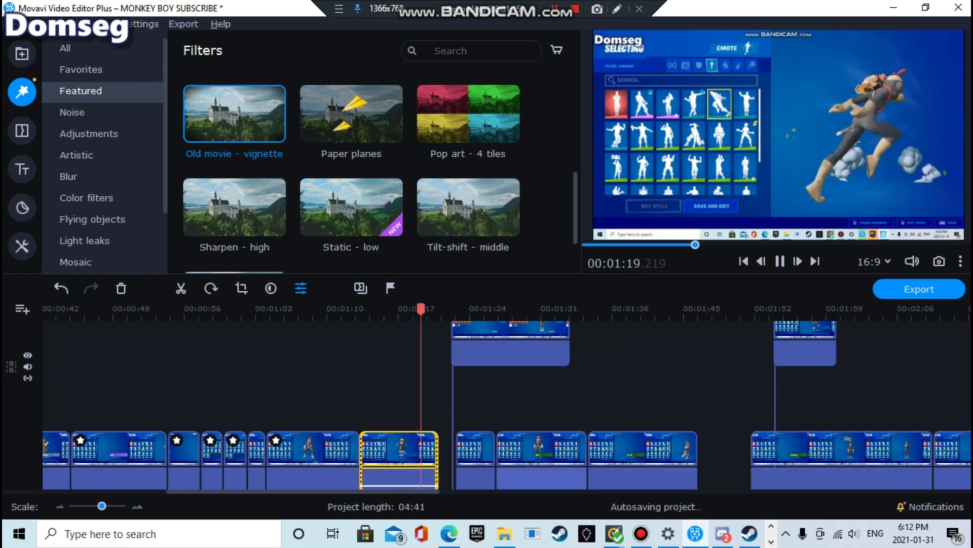
{"action": "mouse_move", "coordinate": [393, 450]}
{"action": "left_mouse_down"}
{"action": "mouse_move", "coordinate": [420, 450]}
{"action": "mouse_move", "coordinate": [411, 450]}
{"action": "left_mouse_up"}
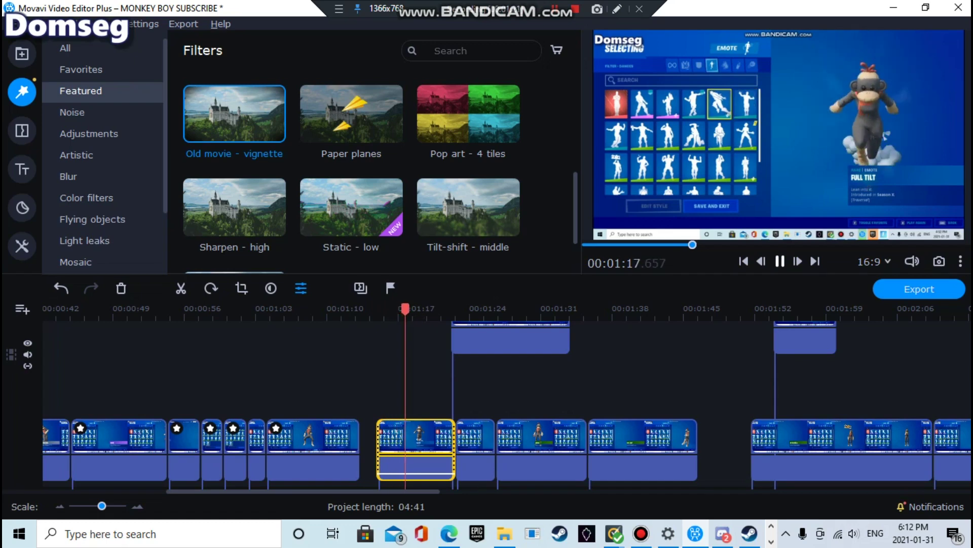
{"action": "scroll", "coordinate": [351, 167], "scroll_direction": "down", "scroll_amount": 2}
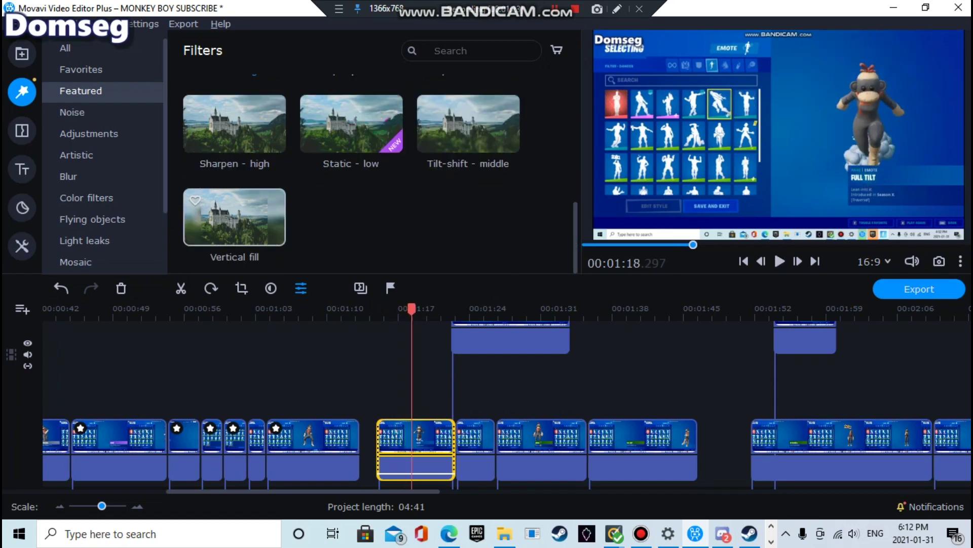
{"action": "scroll", "coordinate": [351, 203], "scroll_direction": "up", "scroll_amount": 4}
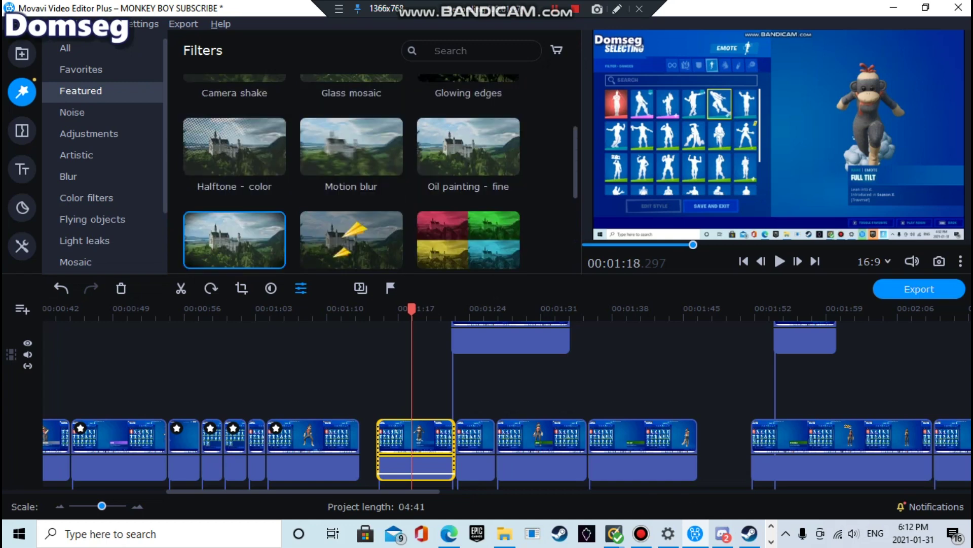
{"action": "left_click", "coordinate": [319, 450]}
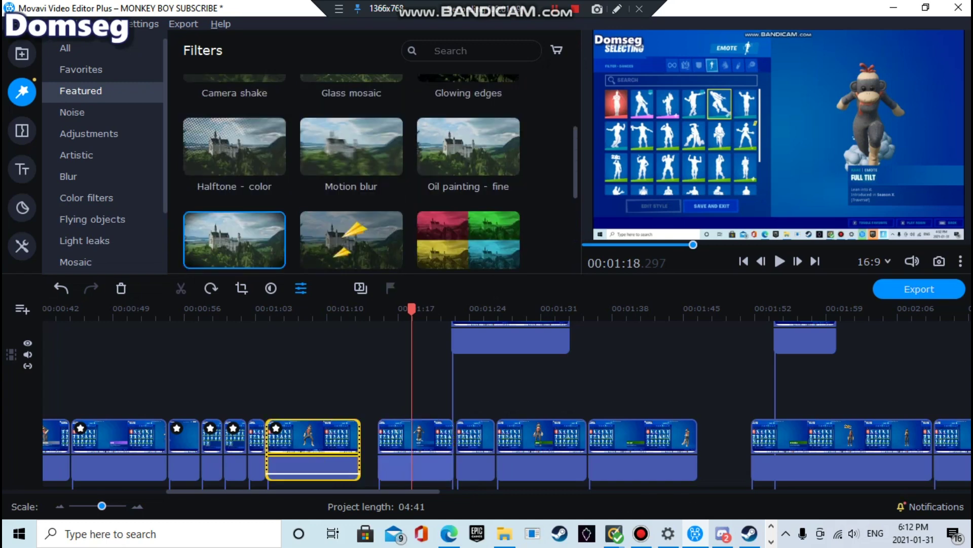
{"action": "left_click_drag", "start_coordinate": [360, 451], "coordinate": [377, 451]}
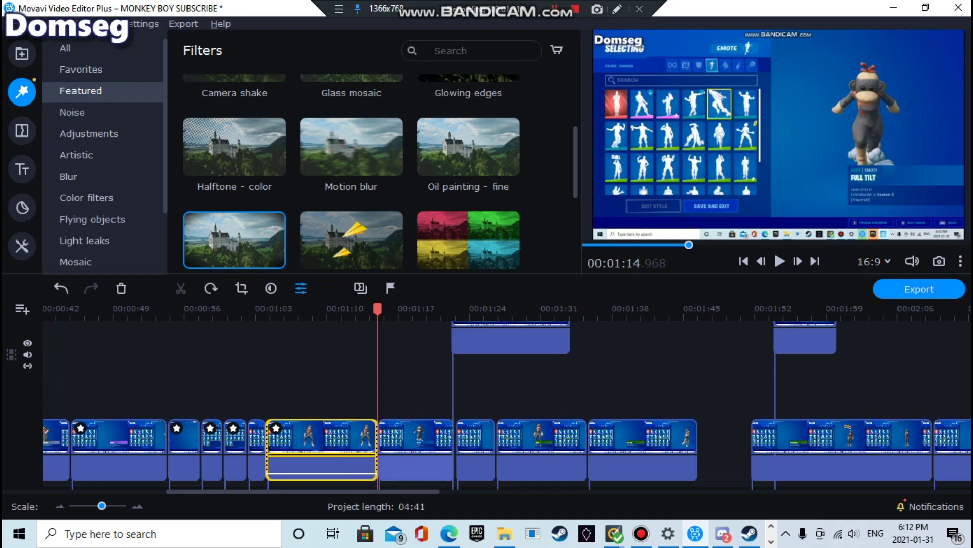
Step: Move the three clips following Full Tilt up a track so they start where The Flow overlay clip ends, at about 1:34
{"action": "left_click", "coordinate": [355, 310]}
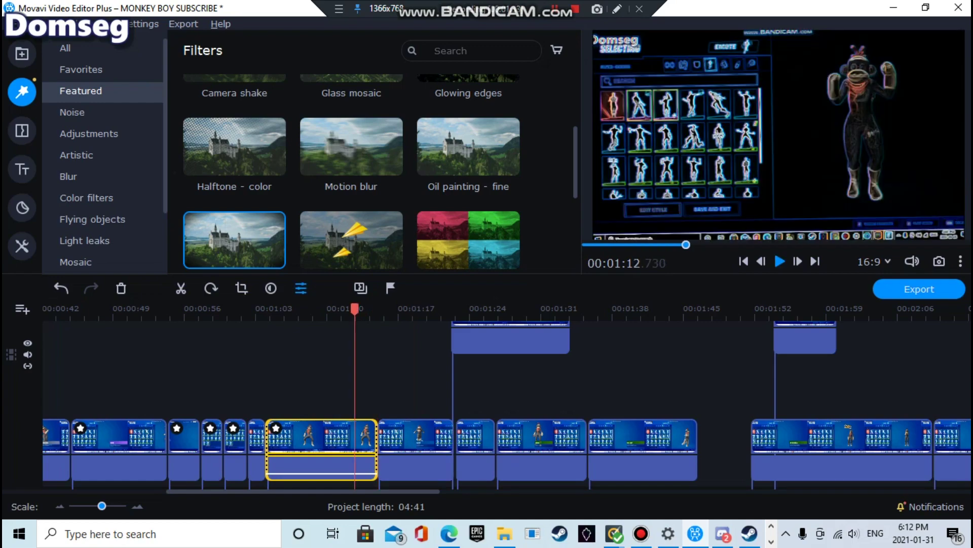
{"action": "left_click", "coordinate": [780, 261]}
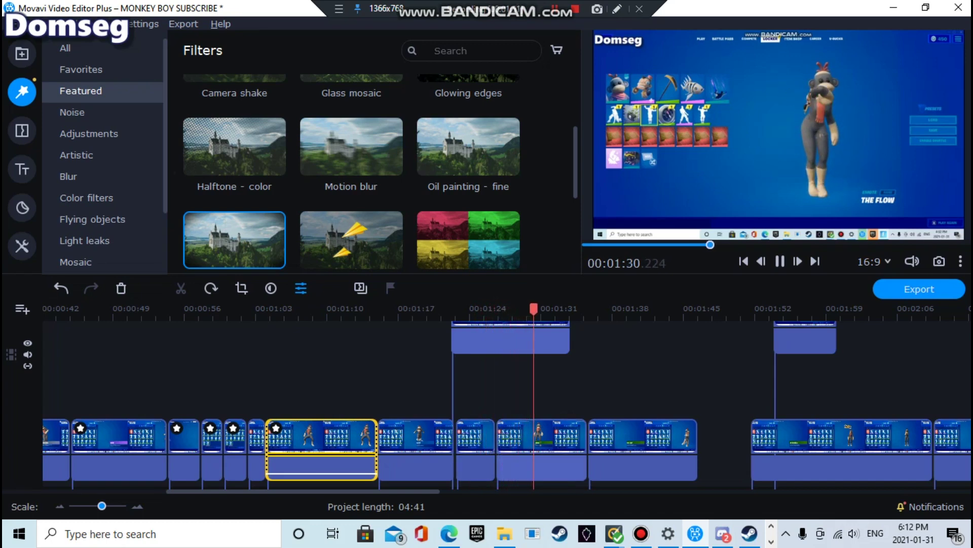
{"action": "left_click_drag", "start_coordinate": [480, 392], "coordinate": [660, 457]}
{"action": "left_click_drag", "start_coordinate": [543, 445], "coordinate": [653, 383]}
Step: Replay The Flow overlay clip from about 1:24 and show the filters in the Noise category
{"action": "left_click", "coordinate": [447, 309]}
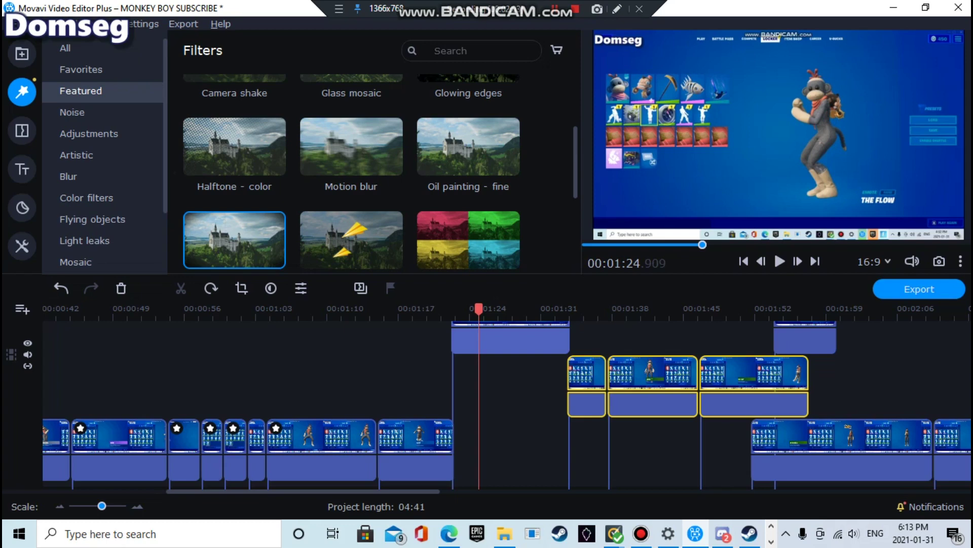
{"action": "left_click", "coordinate": [434, 308]}
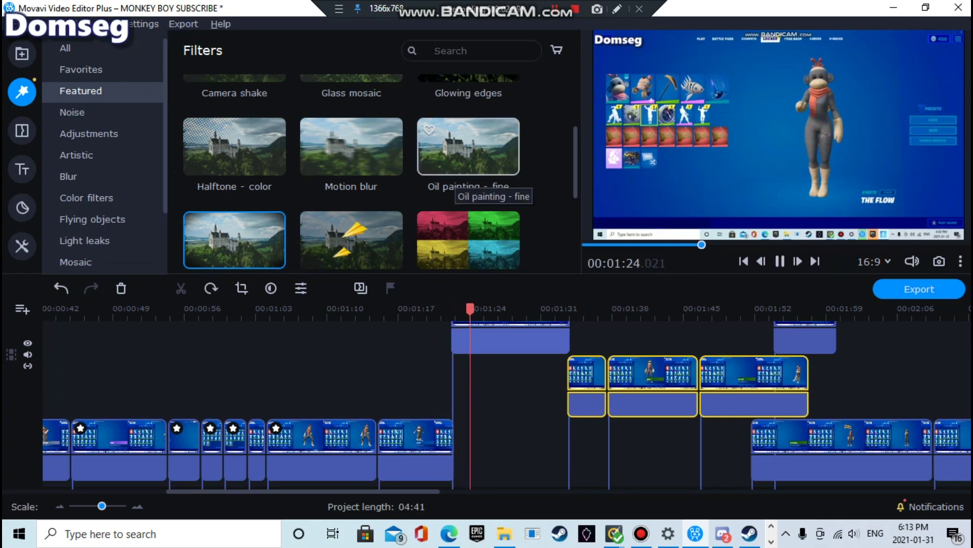
{"action": "scroll", "coordinate": [456, 183], "scroll_direction": "up", "scroll_amount": 1}
{"action": "scroll", "coordinate": [468, 142], "scroll_direction": "up", "scroll_amount": 1}
{"action": "scroll", "coordinate": [360, 167], "scroll_direction": "up", "scroll_amount": 1}
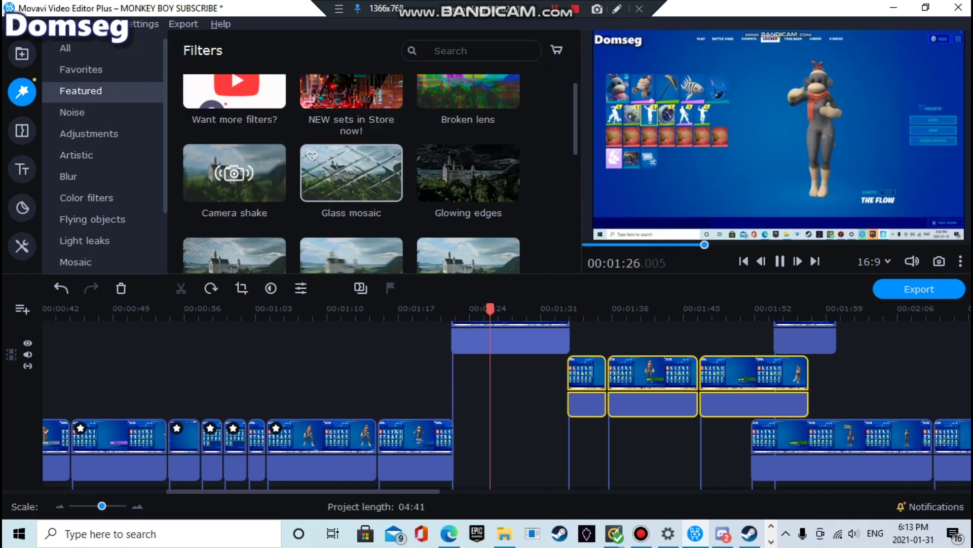
{"action": "scroll", "coordinate": [351, 172], "scroll_direction": "up", "scroll_amount": 1}
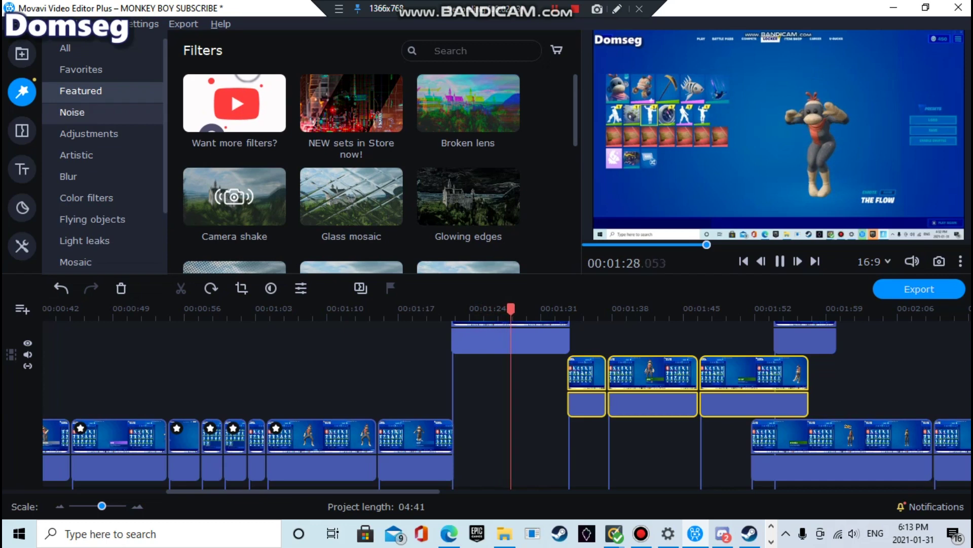
{"action": "left_click", "coordinate": [72, 113]}
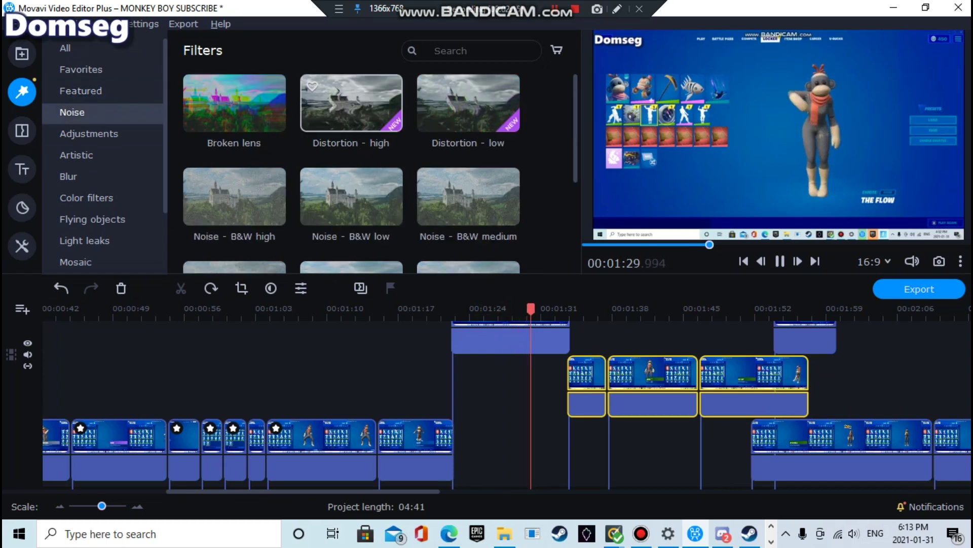
Step: Try to apply the Distortion - high filter to The Flow overlay clip
{"action": "scroll", "coordinate": [352, 111], "scroll_direction": "down", "scroll_amount": 1}
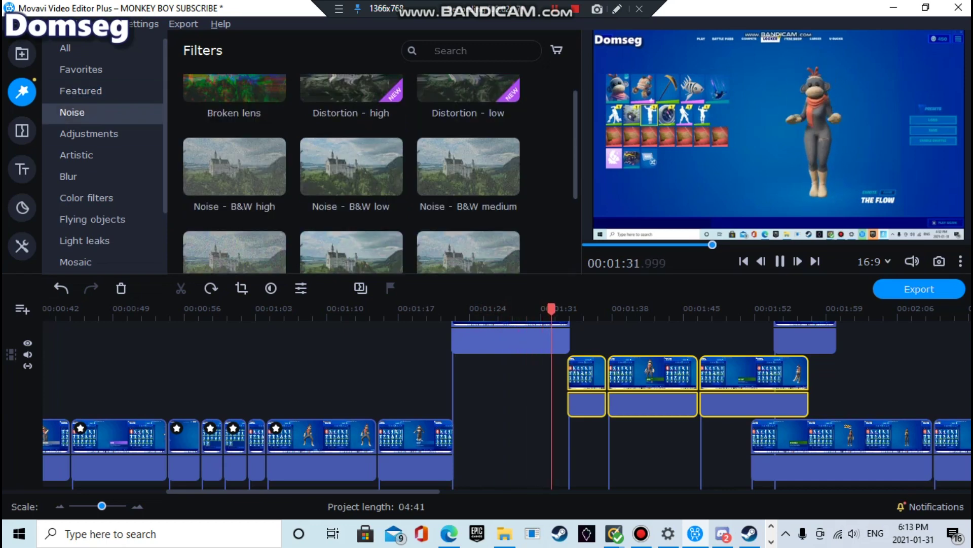
{"action": "scroll", "coordinate": [352, 112], "scroll_direction": "up", "scroll_amount": 1}
{"action": "left_click_drag", "start_coordinate": [351, 104], "coordinate": [552, 342]}
{"action": "left_click", "coordinate": [527, 383]}
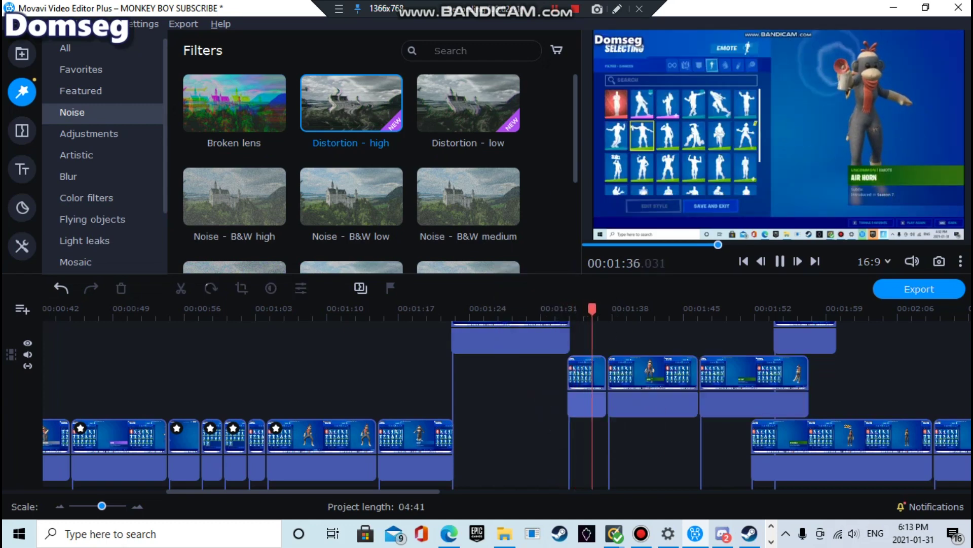
Step: Apply the Distortion - high and Distortion - low filters to The Flow overlay clip starting at about 1:22
{"action": "left_click", "coordinate": [464, 309]}
{"action": "scroll", "coordinate": [463, 309], "scroll_direction": "up", "scroll_amount": 1}
{"action": "scroll", "coordinate": [464, 308], "scroll_direction": "down", "scroll_amount": 1}
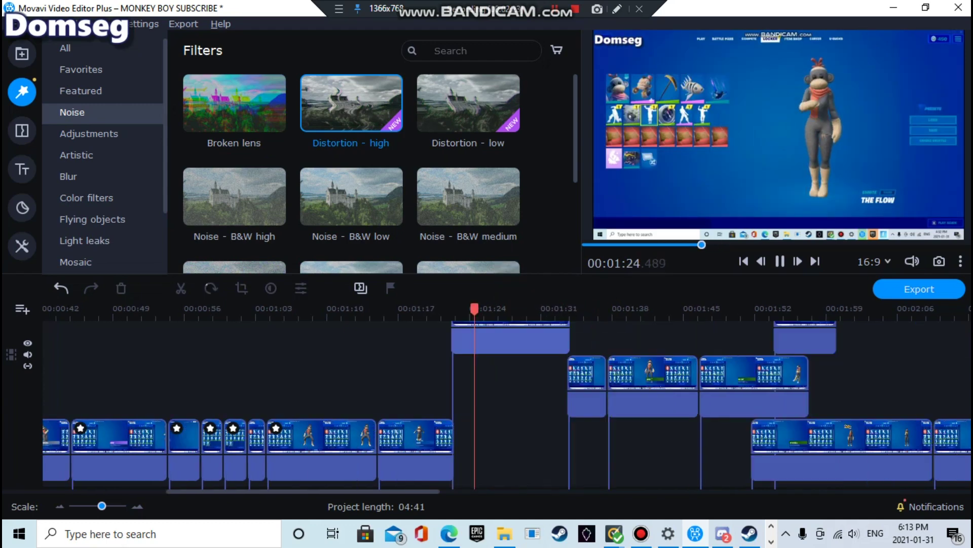
{"action": "scroll", "coordinate": [471, 375], "scroll_direction": "up", "scroll_amount": 3}
{"action": "left_click_drag", "start_coordinate": [352, 104], "coordinate": [480, 372]}
{"action": "left_click_drag", "start_coordinate": [468, 104], "coordinate": [401, 77]}
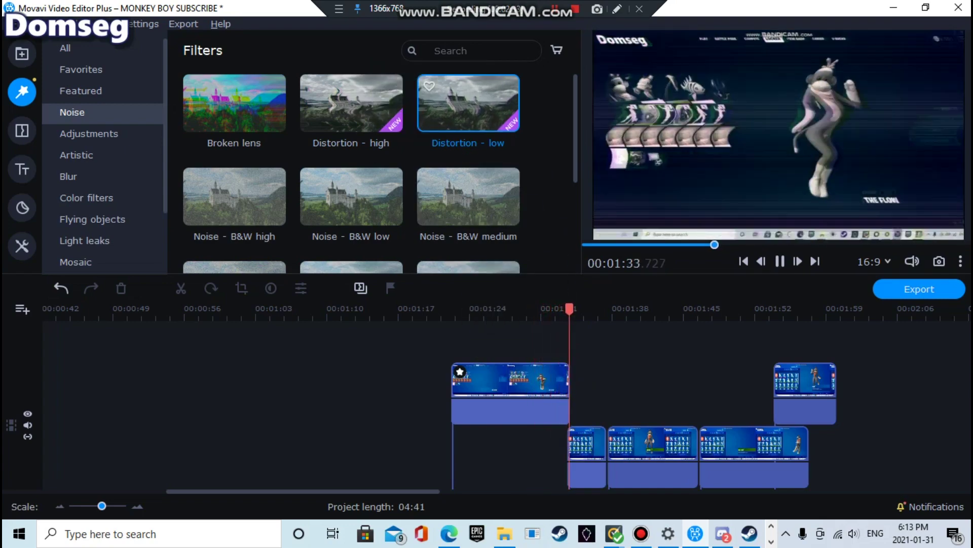
Step: Add the Noise - B&W medium filter to The Flow overlay clip
{"action": "scroll", "coordinate": [469, 184], "scroll_direction": "down", "scroll_amount": 2}
{"action": "scroll", "coordinate": [469, 183], "scroll_direction": "up", "scroll_amount": 1}
{"action": "left_click_drag", "start_coordinate": [468, 168], "coordinate": [542, 390]}
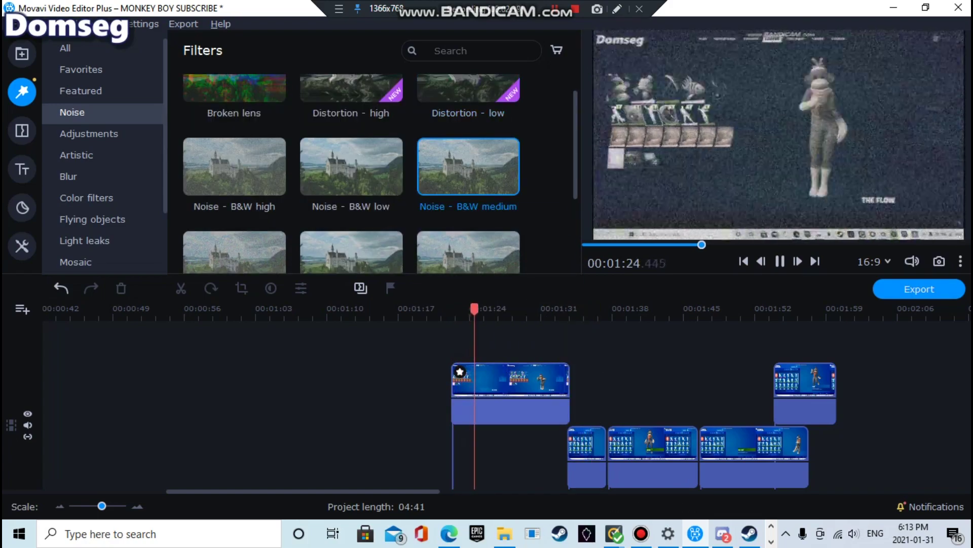
Step: Play The Flow clip and the clips after it, checking how they line up with the music track below
{"action": "scroll", "coordinate": [507, 405], "scroll_direction": "down", "scroll_amount": 2}
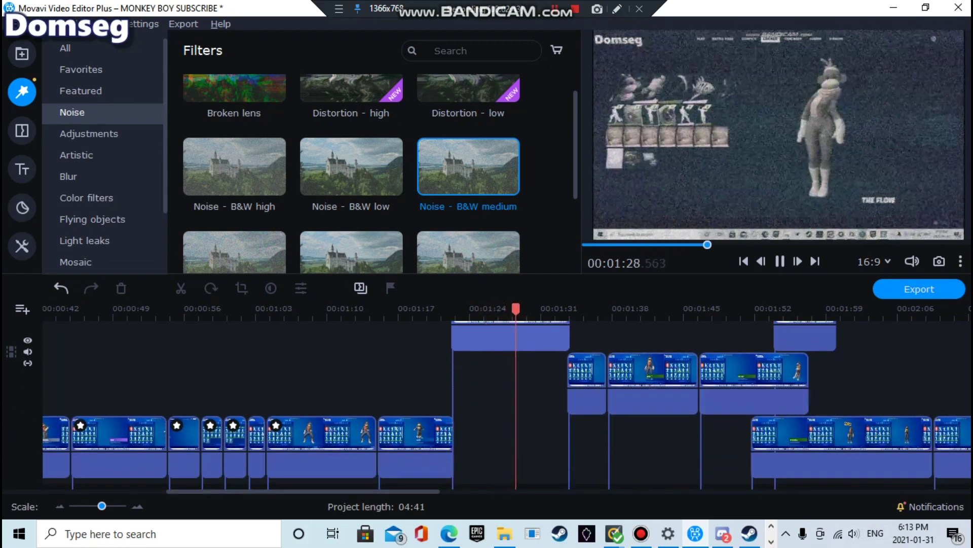
{"action": "scroll", "coordinate": [507, 395], "scroll_direction": "up", "scroll_amount": 1}
{"action": "scroll", "coordinate": [507, 396], "scroll_direction": "down", "scroll_amount": 1}
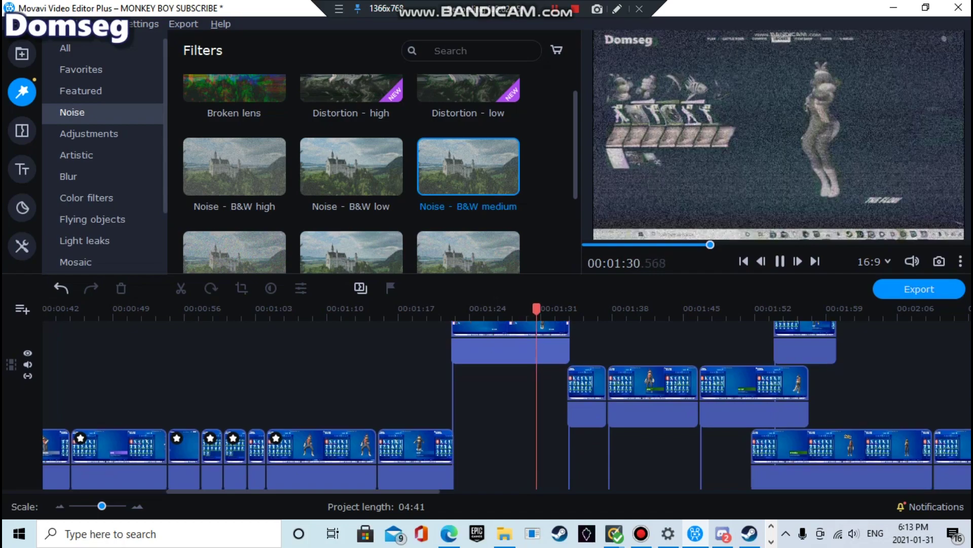
{"action": "scroll", "coordinate": [507, 406], "scroll_direction": "down", "scroll_amount": 1}
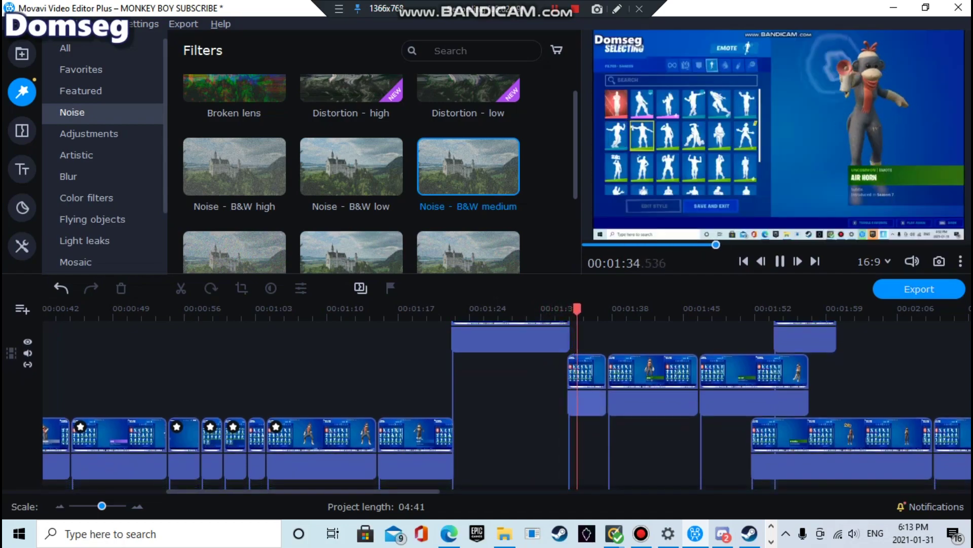
{"action": "scroll", "coordinate": [507, 395], "scroll_direction": "down", "scroll_amount": 3}
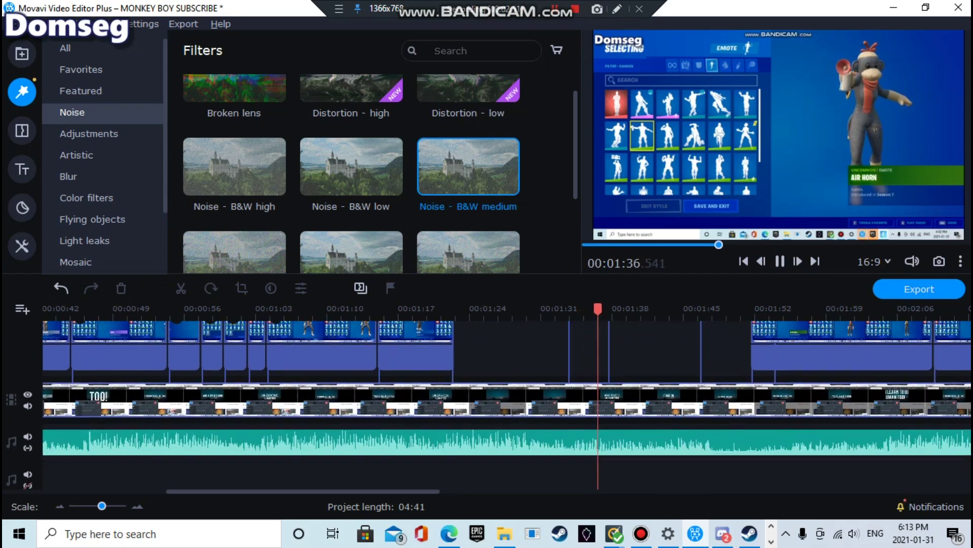
{"action": "left_click", "coordinate": [639, 442]}
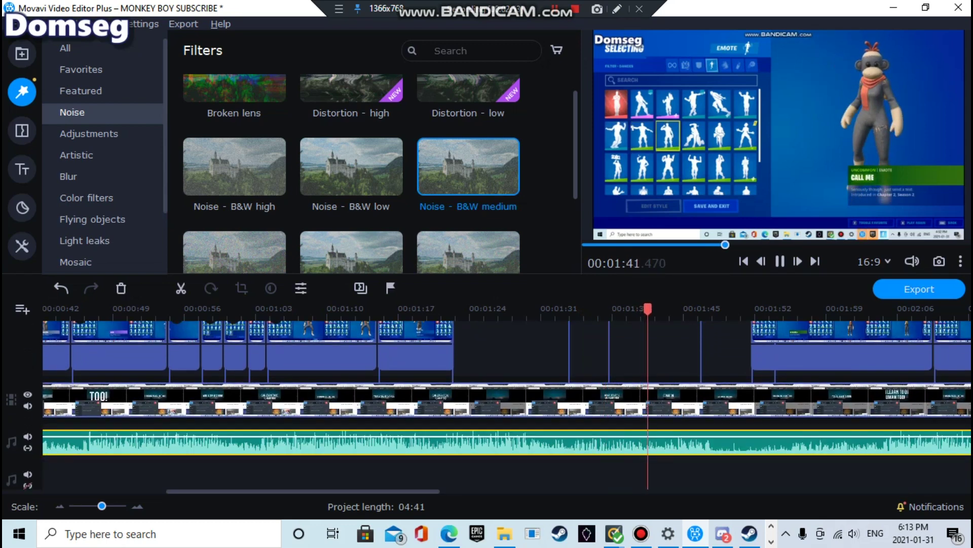
{"action": "scroll", "coordinate": [507, 395], "scroll_direction": "up", "scroll_amount": 3}
{"action": "scroll", "coordinate": [507, 396], "scroll_direction": "up", "scroll_amount": 1}
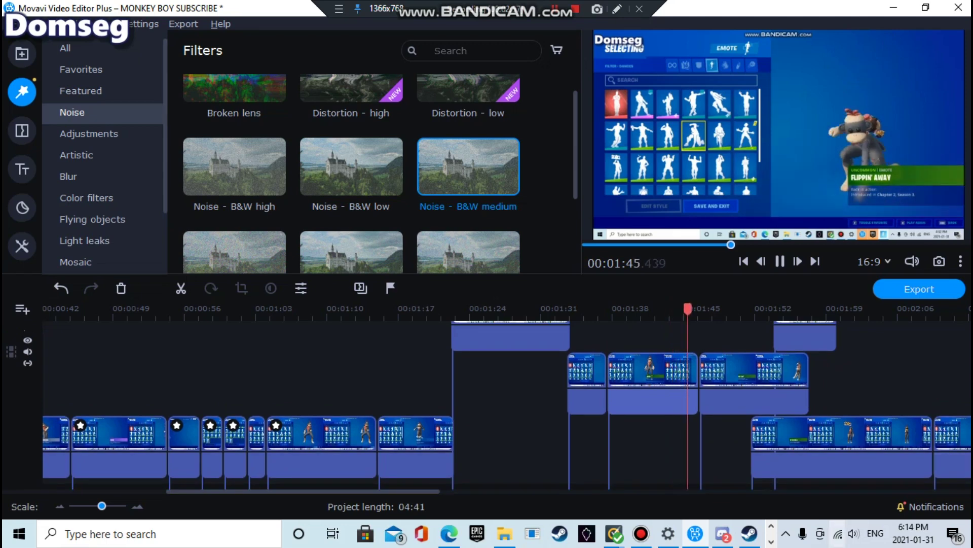
Step: Set the system speaker volume to 44 and move the playhead back to the end part of The Flow overlay clip
{"action": "left_click", "coordinate": [854, 533]}
{"action": "left_click", "coordinate": [839, 500]}
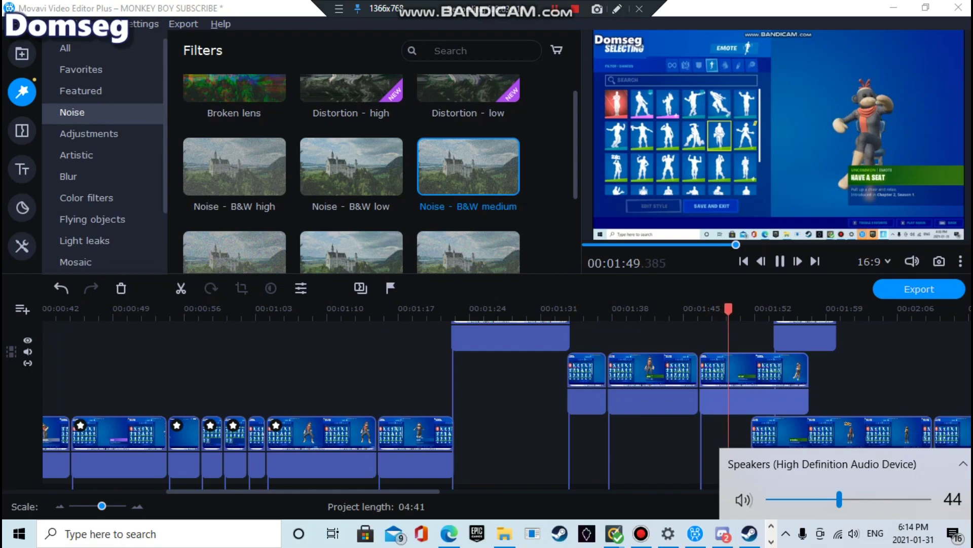
{"action": "left_click_drag", "start_coordinate": [752, 309], "coordinate": [544, 309]}
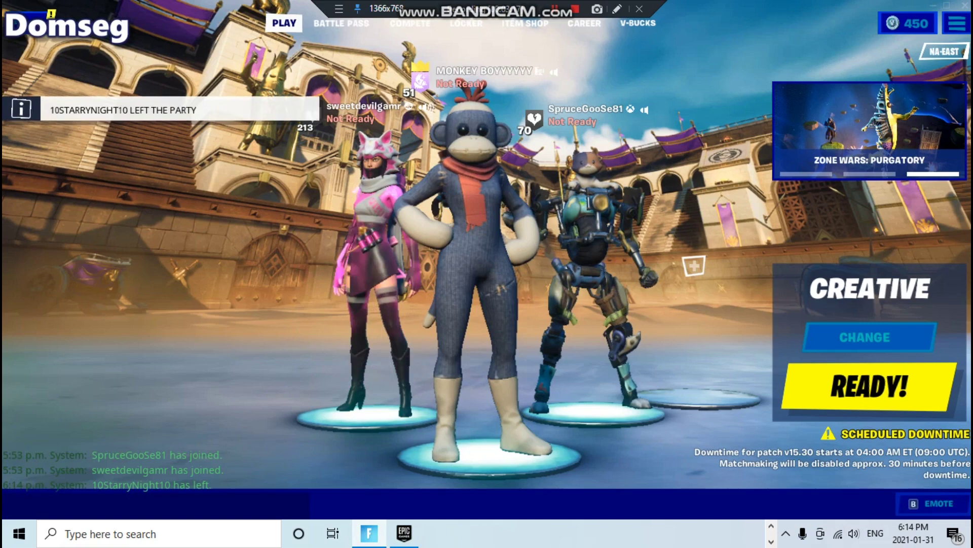
Step: Switch to Fortnite, invite the friend who left back to the party, and close the social panel
{"action": "key", "text": "Escape"}
{"action": "left_click", "coordinate": [152, 326]}
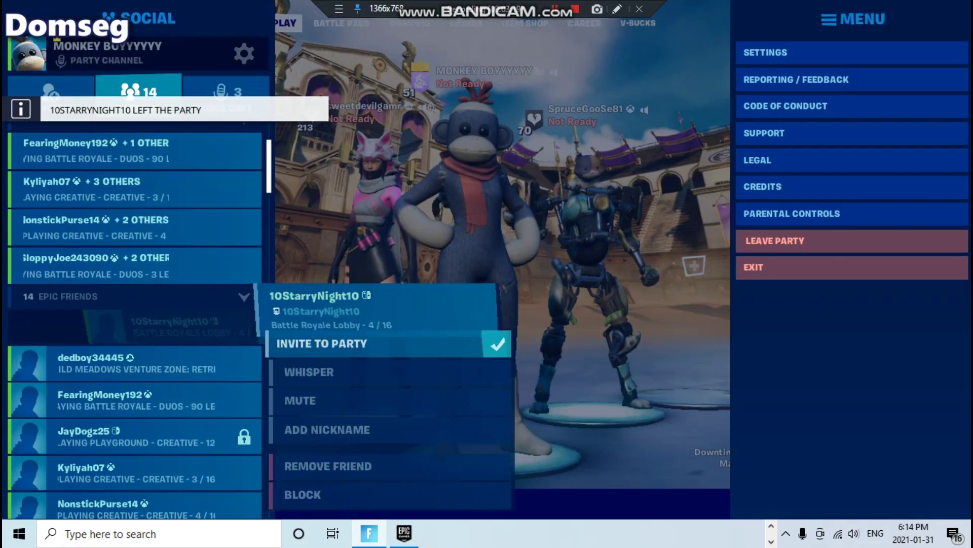
{"action": "left_click", "coordinate": [375, 349]}
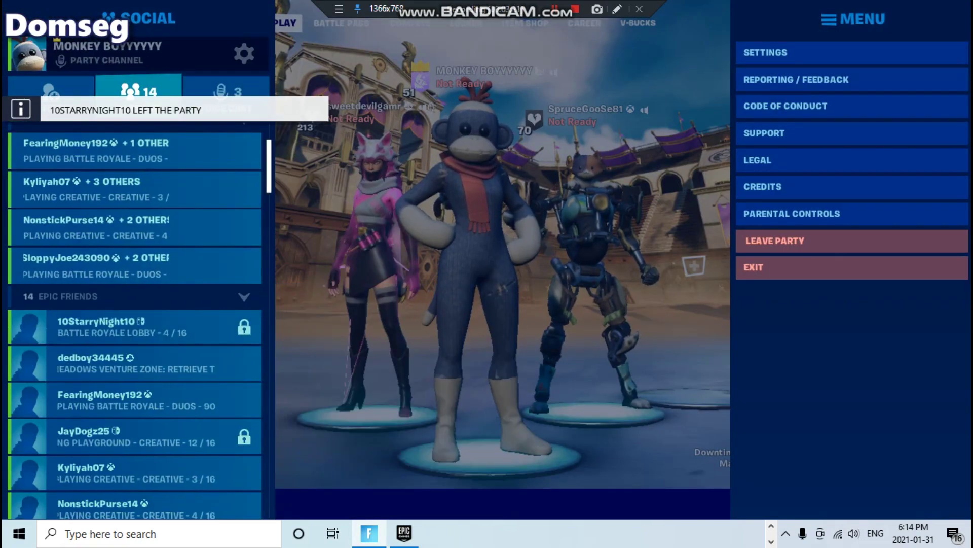
{"action": "key", "text": "Return"}
{"action": "key", "text": "Return"}
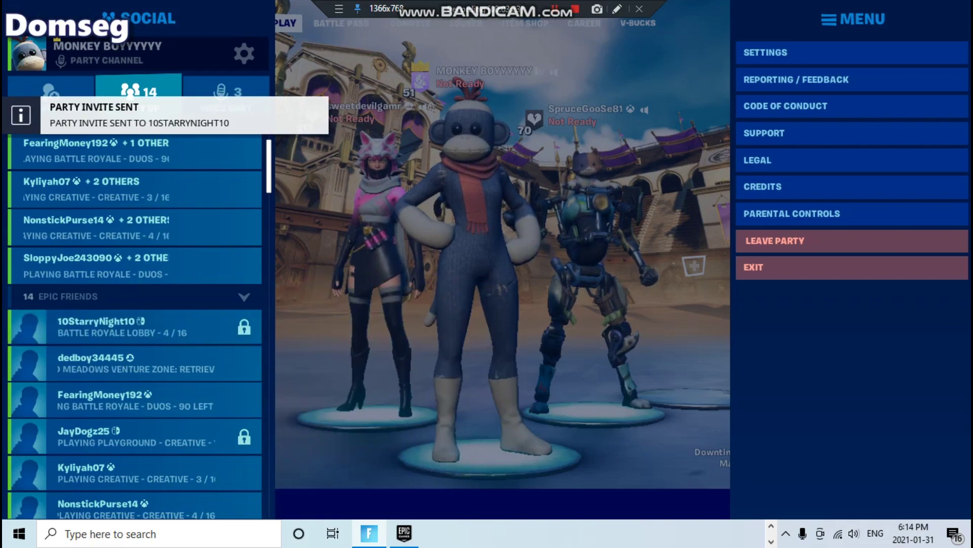
{"action": "key", "text": "Escape"}
{"action": "key", "text": "b"}
{"action": "key", "text": "Return"}
{"action": "key", "text": "b"}
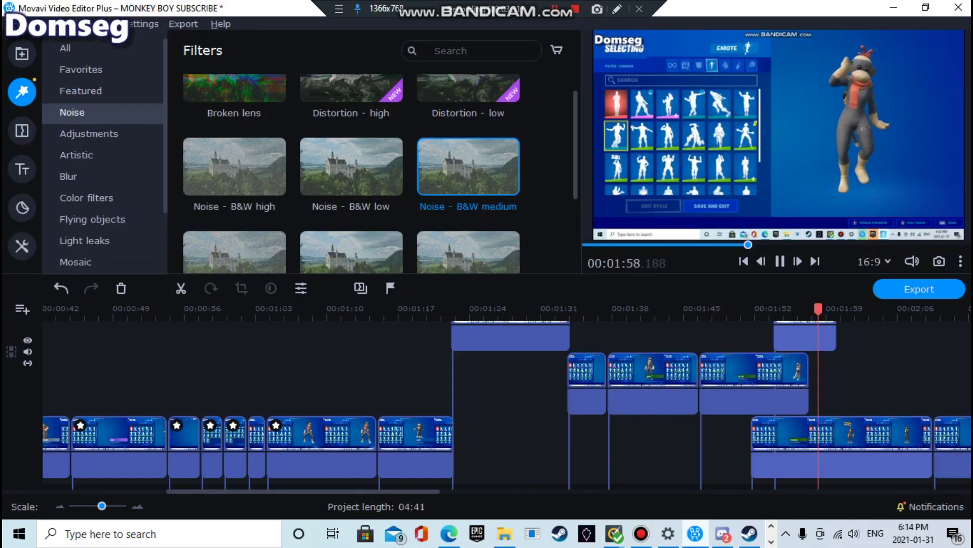
Step: Switch back to the video editor, replay the filtered Flow clip, and look at the remaining Noise filters
{"action": "left_click_drag", "start_coordinate": [840, 308], "coordinate": [525, 309]}
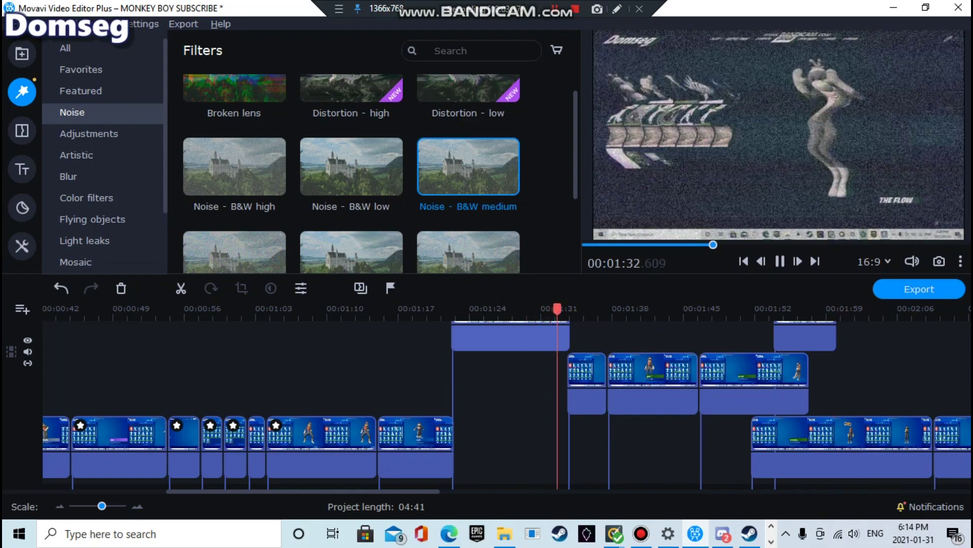
{"action": "scroll", "coordinate": [351, 167], "scroll_direction": "down", "scroll_amount": 3}
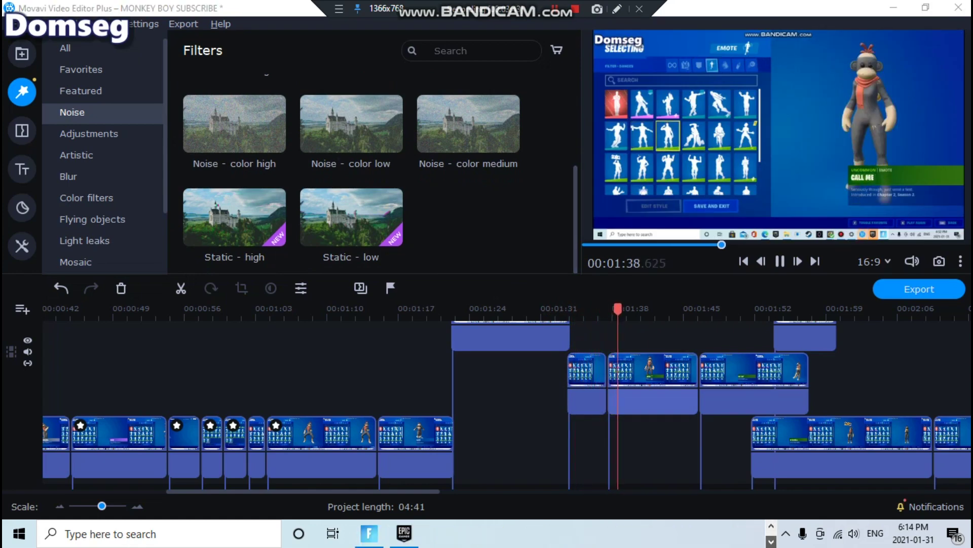
Step: Switch to Fortnite and join the party of the friend who sent the invite
{"action": "left_click", "coordinate": [369, 533]}
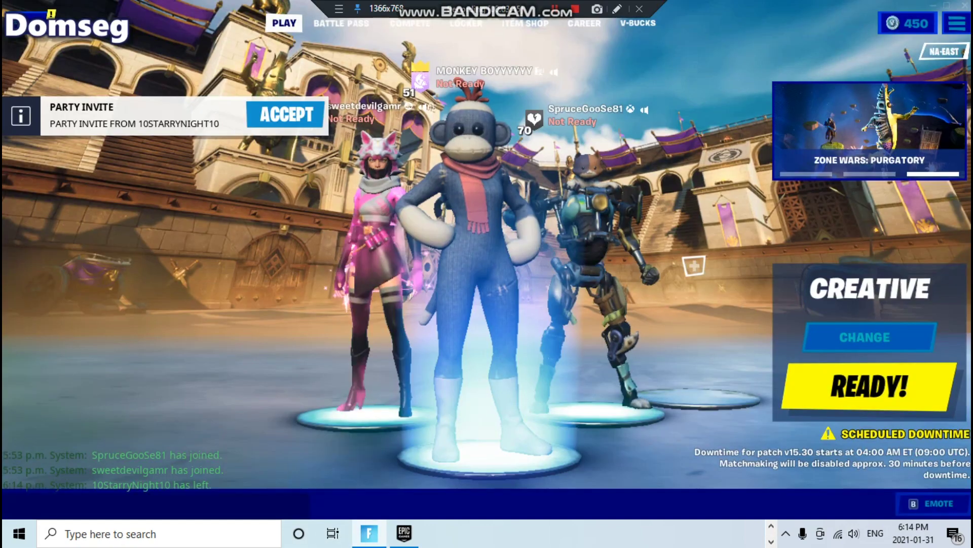
{"action": "left_click", "coordinate": [30, 20]}
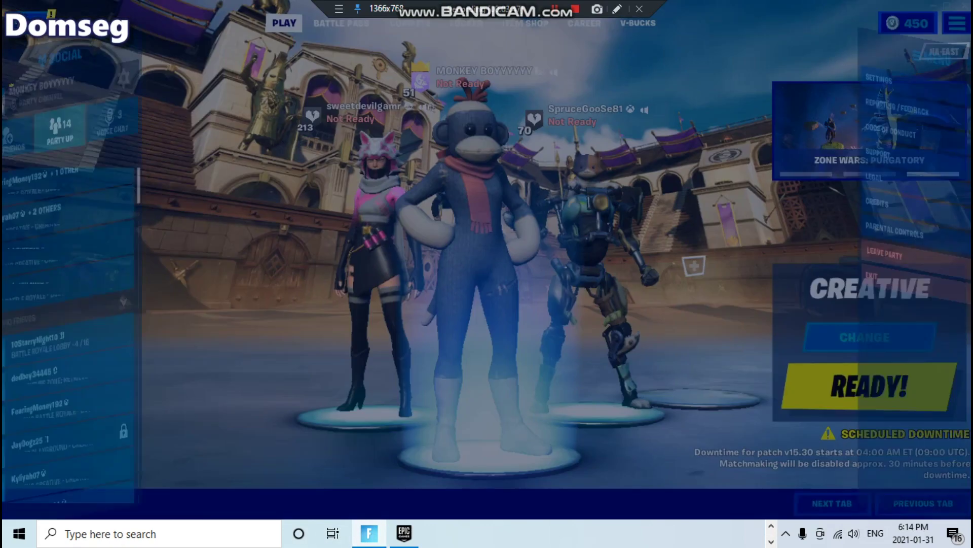
{"action": "scroll", "coordinate": [152, 185], "scroll_direction": "down", "scroll_amount": 3}
{"action": "left_click", "coordinate": [198, 359]}
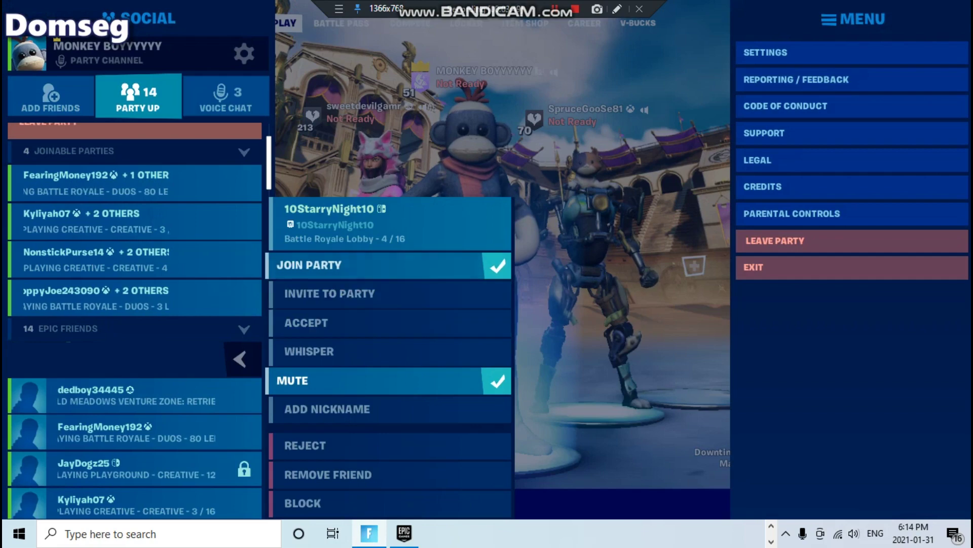
{"action": "left_click", "coordinate": [388, 265]}
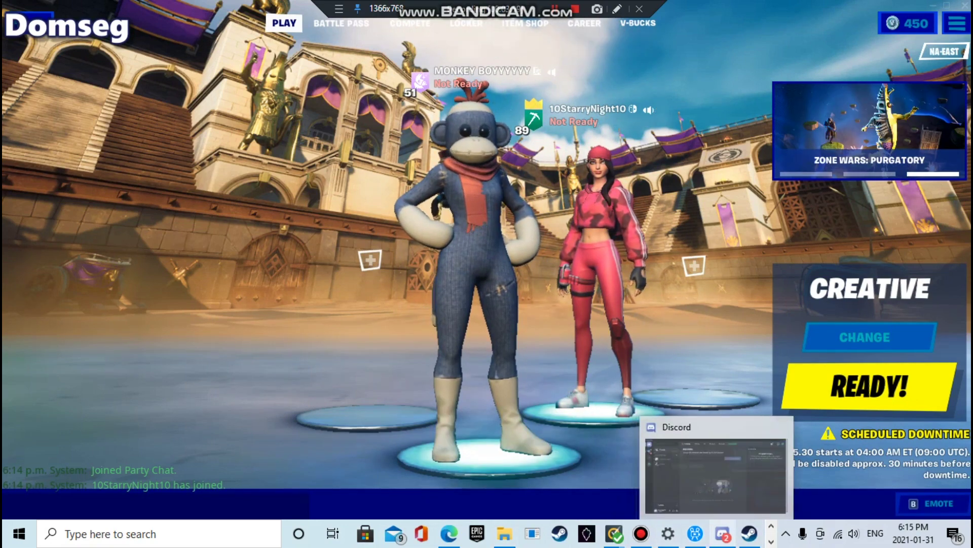
Step: Switch back to the video editor and pause the timeline playback
{"action": "mouse_move", "coordinate": [723, 533]}
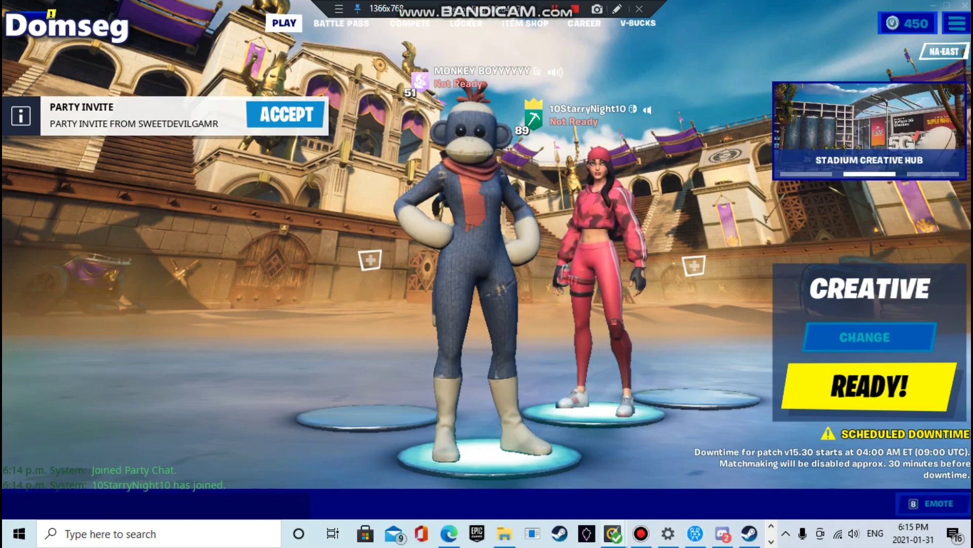
{"action": "left_click", "coordinate": [695, 533]}
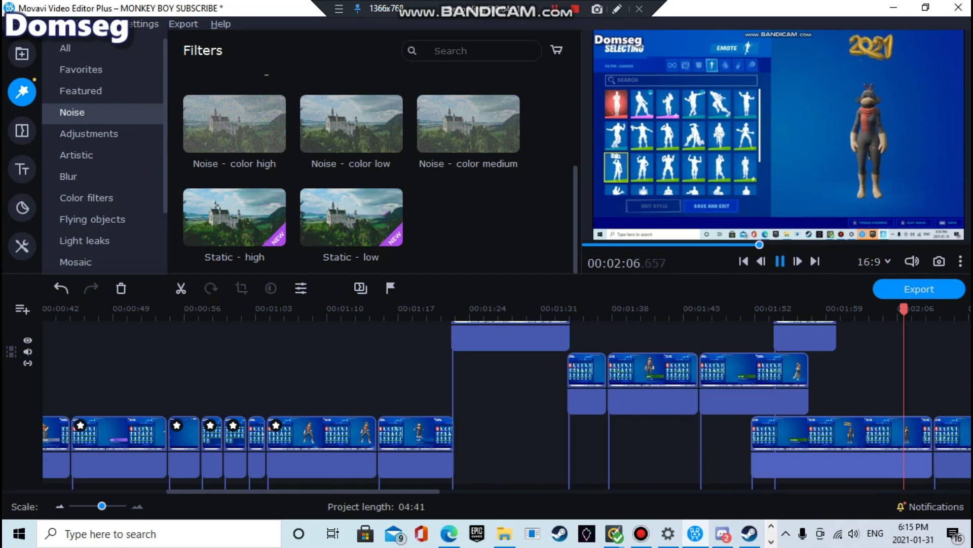
Step: Switch to Fortnite and look through the Epic friends list in the social panel
{"action": "left_click", "coordinate": [771, 542]}
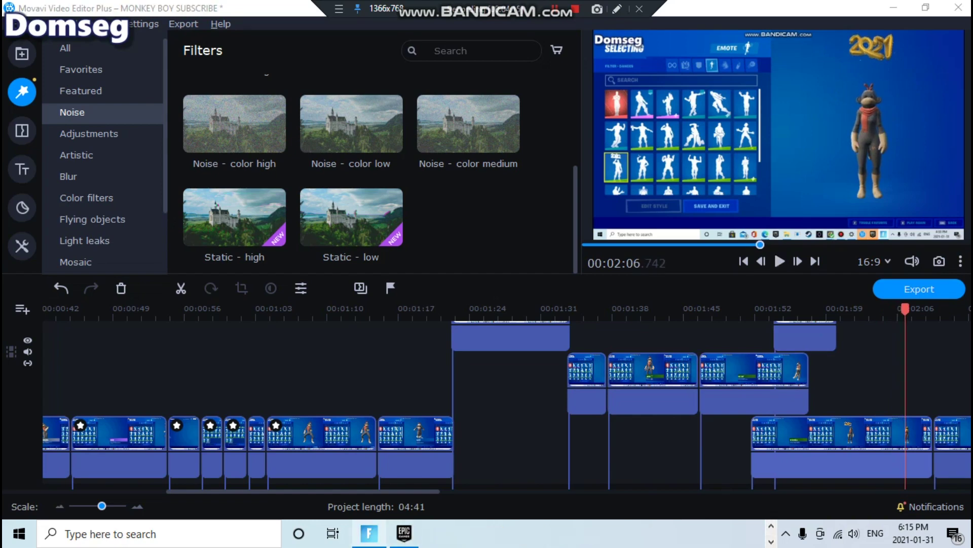
{"action": "mouse_move", "coordinate": [369, 533]}
{"action": "left_click", "coordinate": [370, 477]}
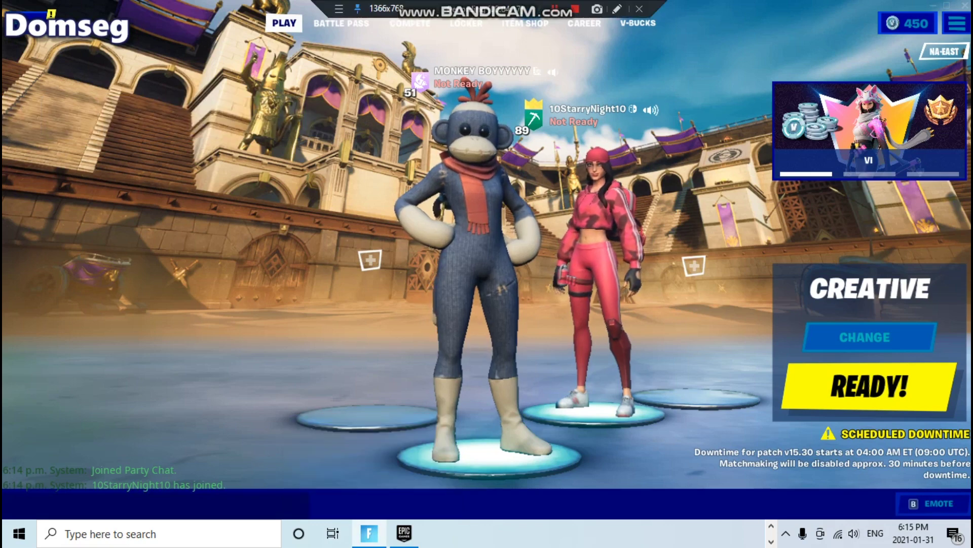
{"action": "key", "text": "Escape"}
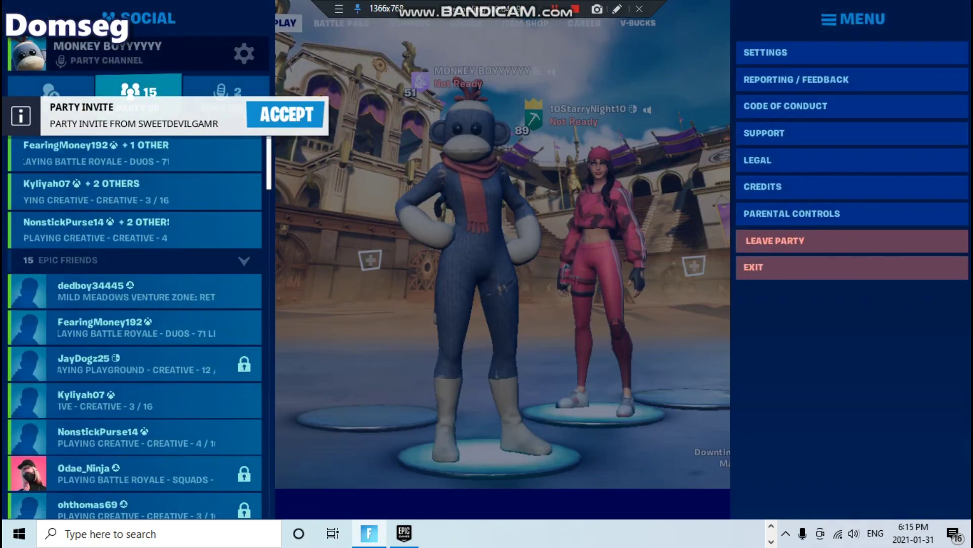
{"action": "key", "text": "Down"}
{"action": "key", "text": "Down"}
{"action": "key", "text": "Down"}
{"action": "key", "text": "Down"}
{"action": "key", "text": "Down"}
{"action": "key", "text": "Down"}
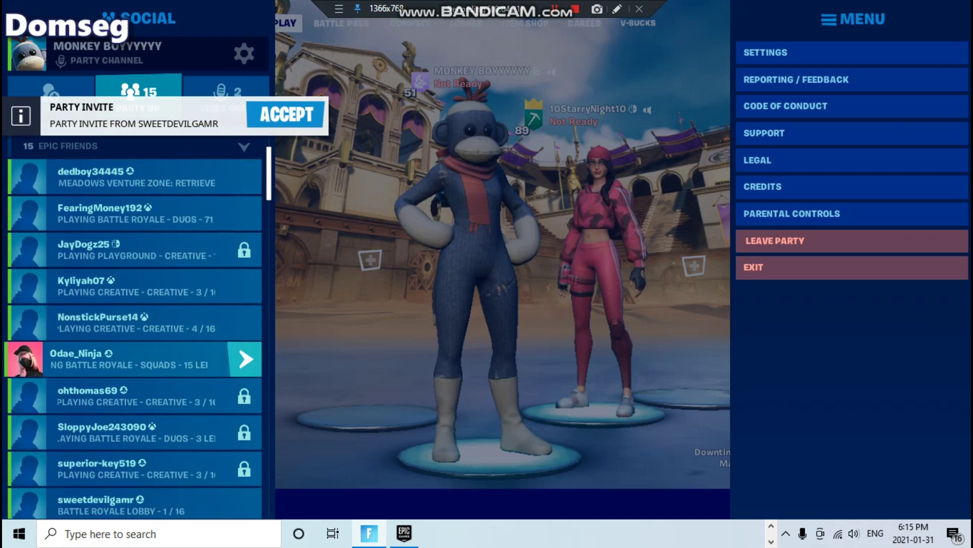
{"action": "key", "text": "Down"}
{"action": "key", "text": "Down"}
{"action": "key", "text": "Down"}
{"action": "key", "text": "Down"}
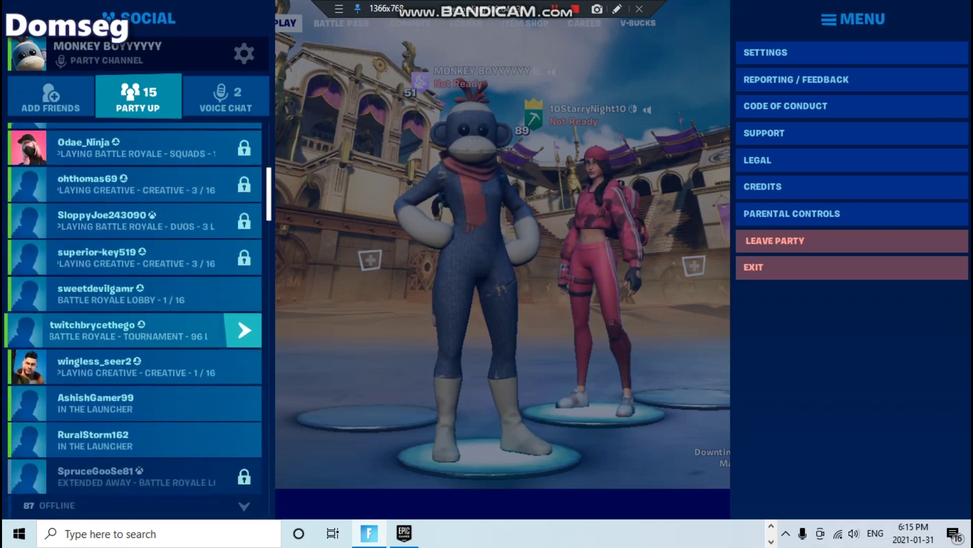
Step: Invite the friend waiting alone in the Battle Royale lobby (1 / 16) to the party
{"action": "key", "text": "Up"}
{"action": "key", "text": "Up"}
{"action": "key", "text": "Up"}
{"action": "key", "text": "Up"}
{"action": "key", "text": "Up"}
{"action": "key", "text": "Up"}
{"action": "key", "text": "Up"}
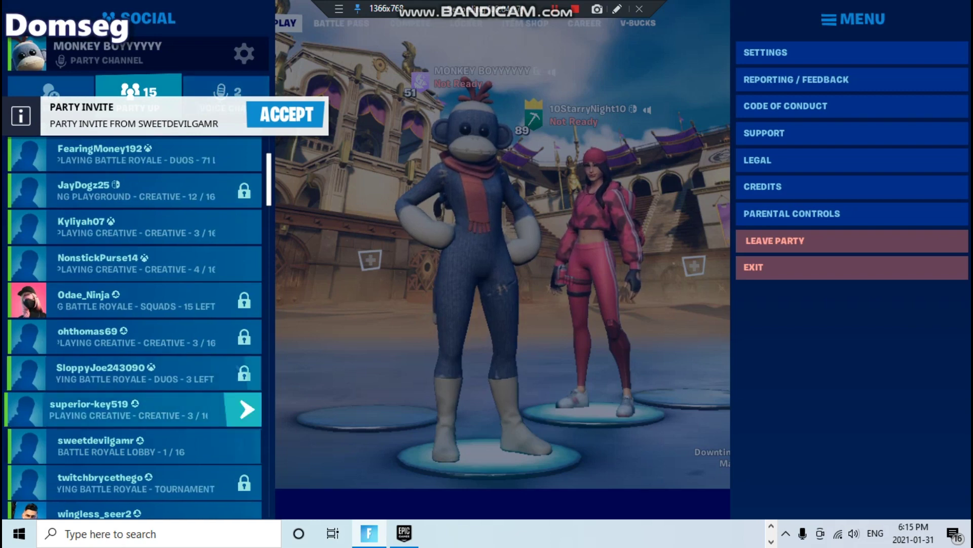
{"action": "left_click", "coordinate": [202, 446]}
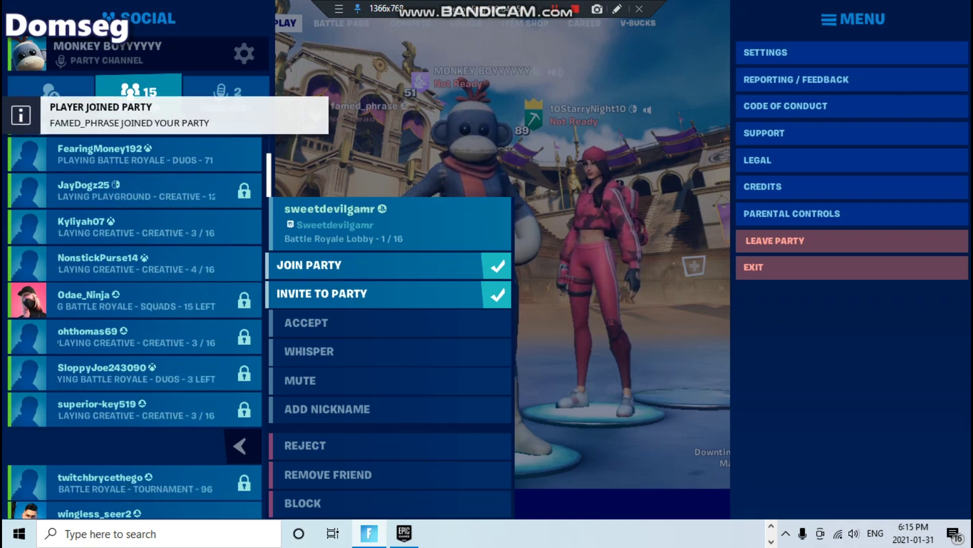
{"action": "left_click", "coordinate": [323, 294]}
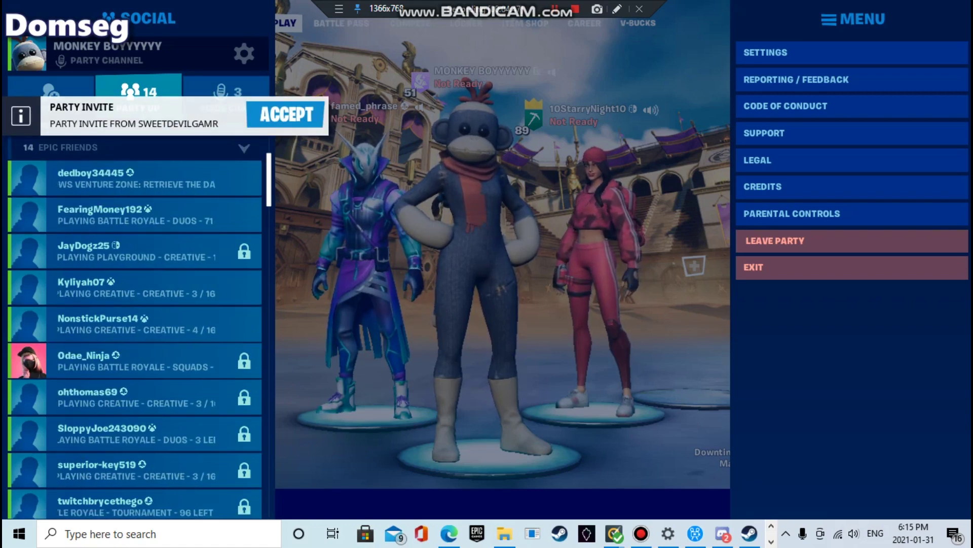
Step: Close the social menu and switch to Movavi Video Editor Plus
{"action": "mouse_move", "coordinate": [695, 532]}
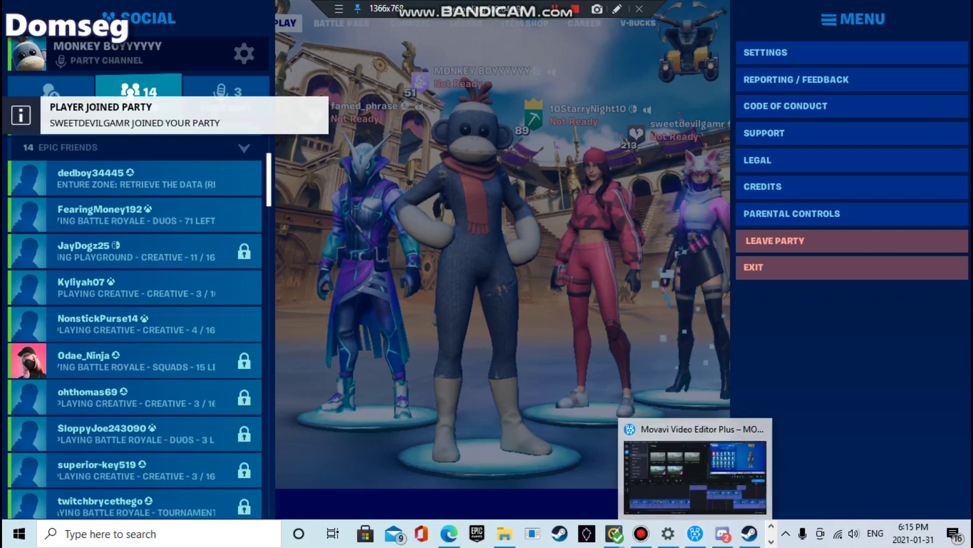
{"action": "left_click", "coordinate": [557, 325]}
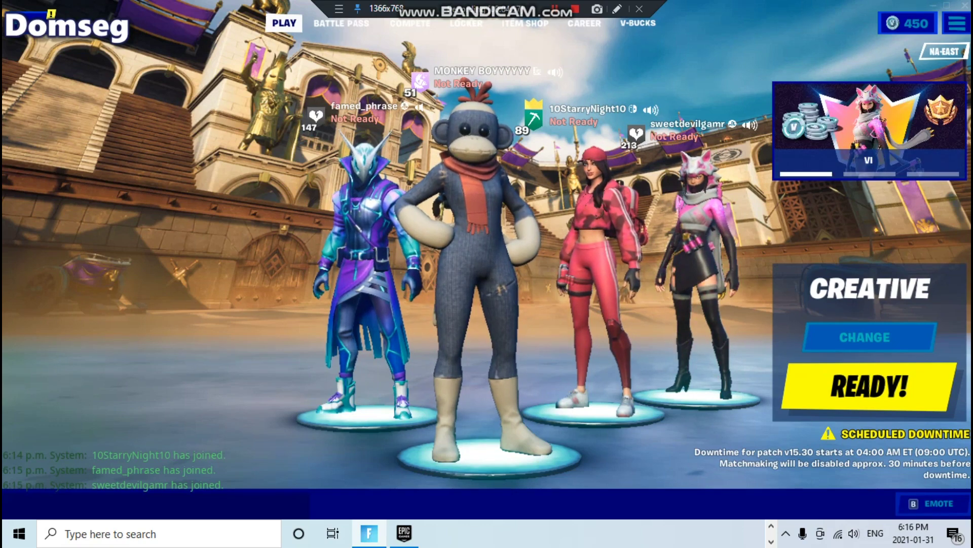
{"action": "mouse_move", "coordinate": [695, 533]}
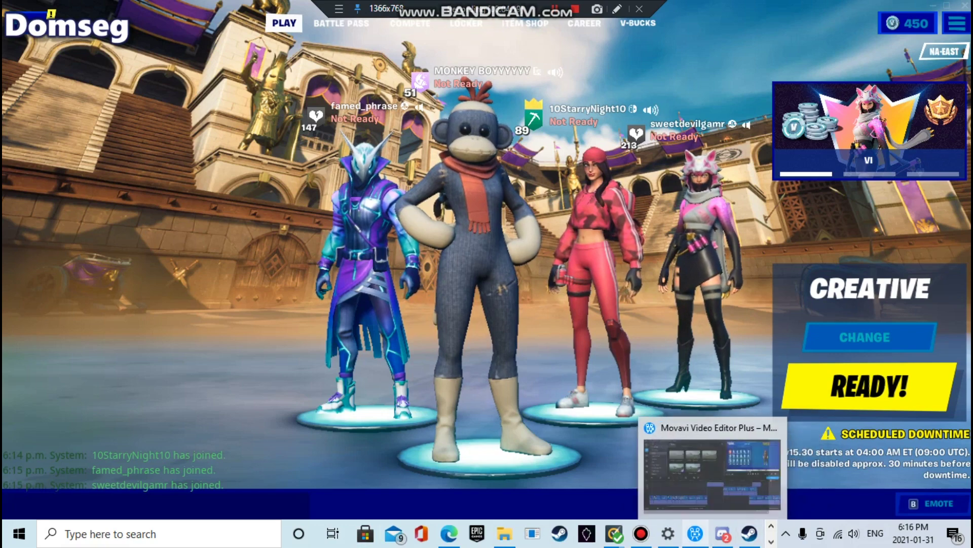
{"action": "left_click", "coordinate": [695, 532]}
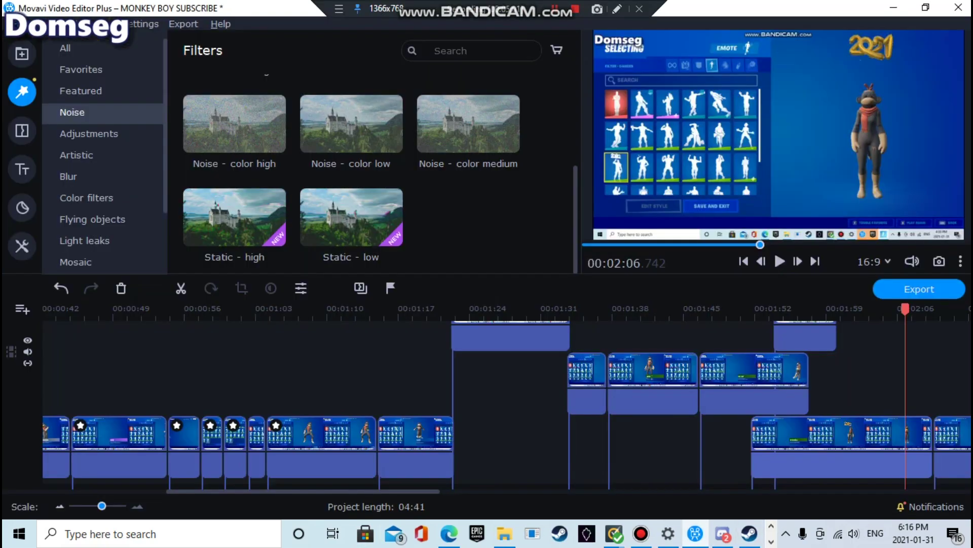
Step: Play the timeline from about 00:01:21 into the distorted overlay clip to review the transition
{"action": "left_click", "coordinate": [442, 465]}
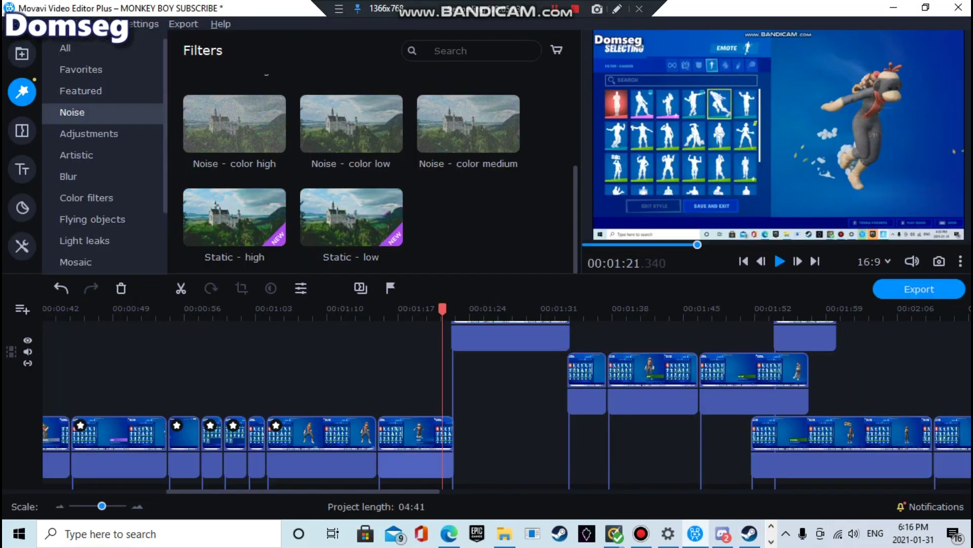
{"action": "key", "text": "space"}
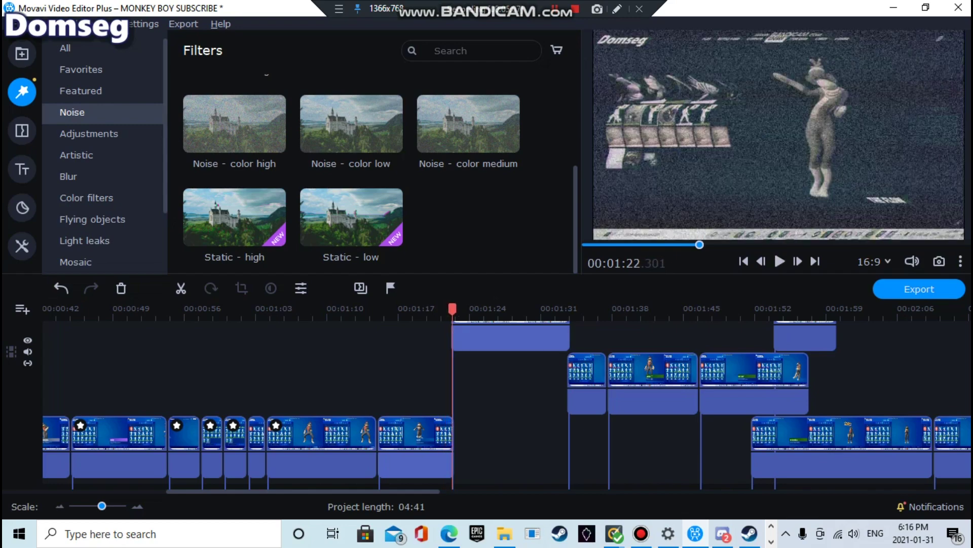
{"action": "key", "text": "space"}
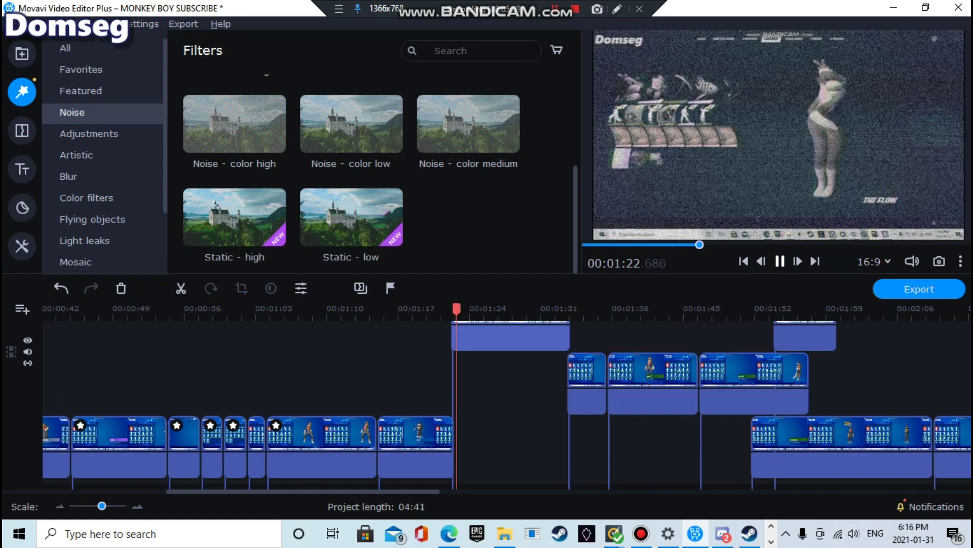
{"action": "key", "text": "space"}
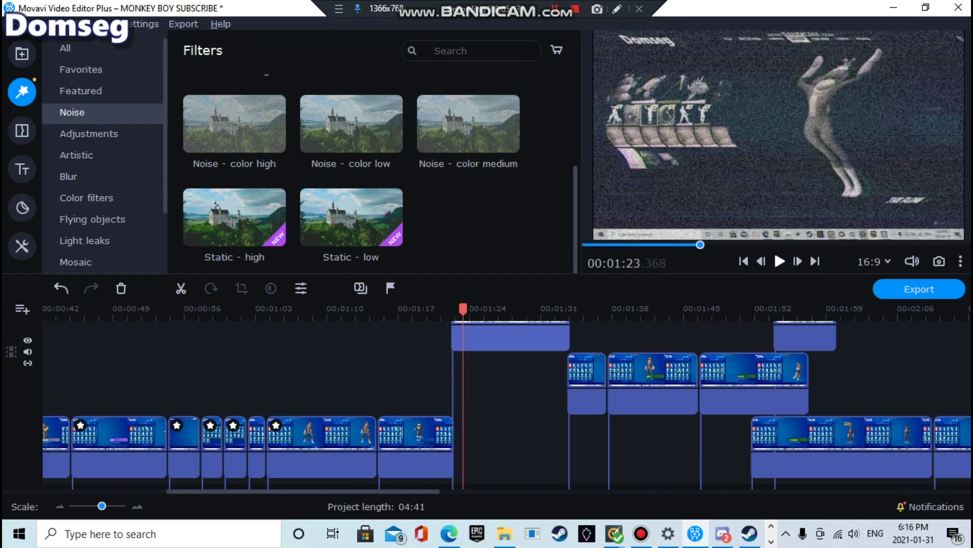
Step: Apply the Invert filter from the Adjustments category to the overlay clip starting at about 00:01:22
{"action": "scroll", "coordinate": [469, 198], "scroll_direction": "up", "scroll_amount": 5}
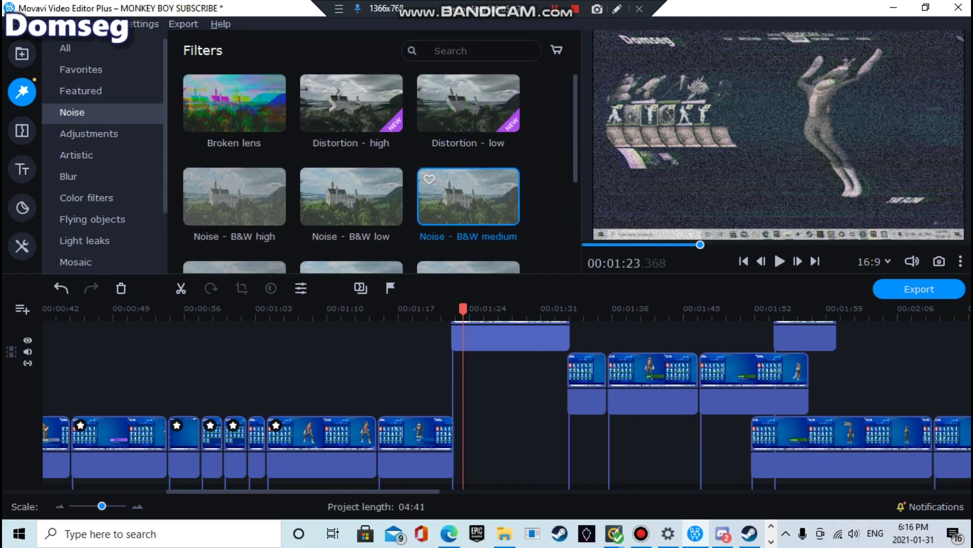
{"action": "left_click", "coordinate": [89, 134]}
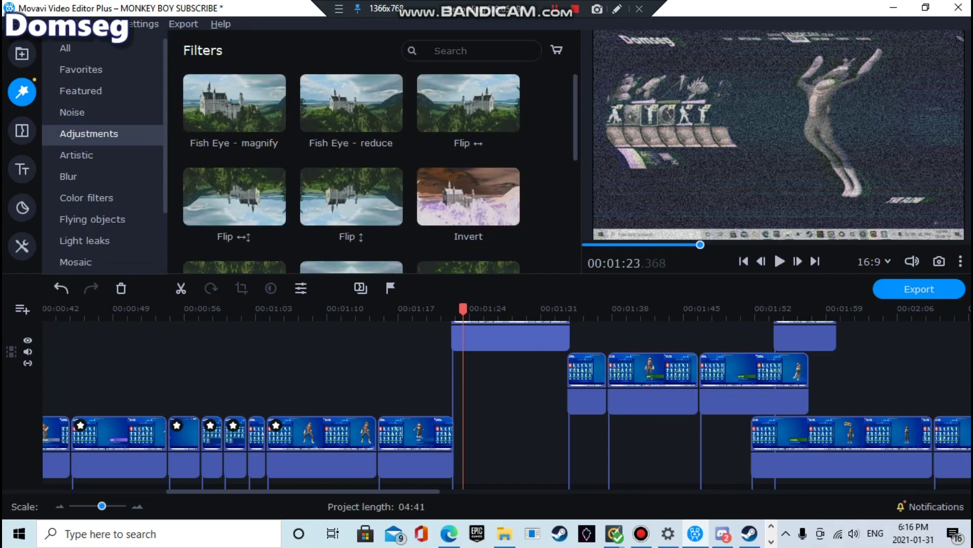
{"action": "left_click_drag", "start_coordinate": [468, 197], "coordinate": [479, 319]}
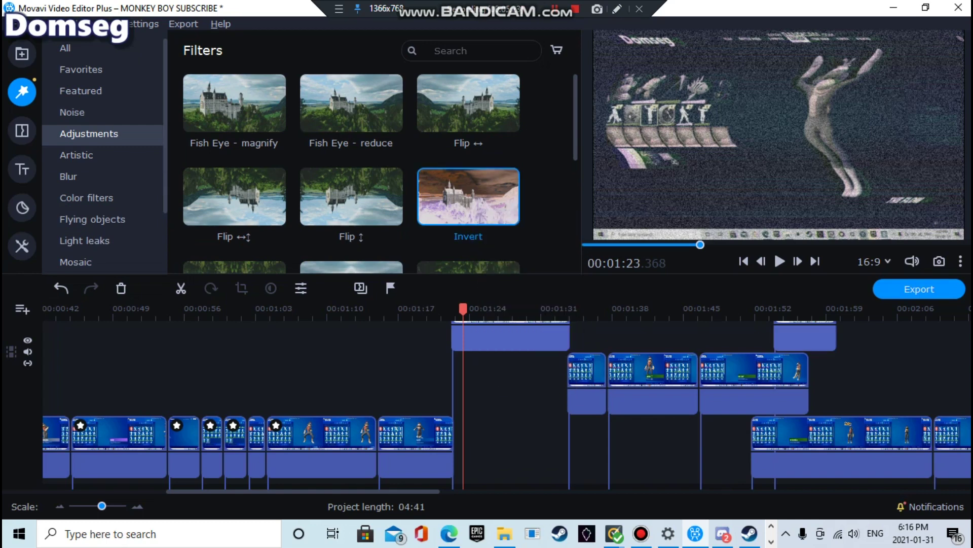
{"action": "left_click_drag", "start_coordinate": [469, 197], "coordinate": [504, 425]}
{"action": "scroll", "coordinate": [351, 167], "scroll_direction": "down", "scroll_amount": 1}
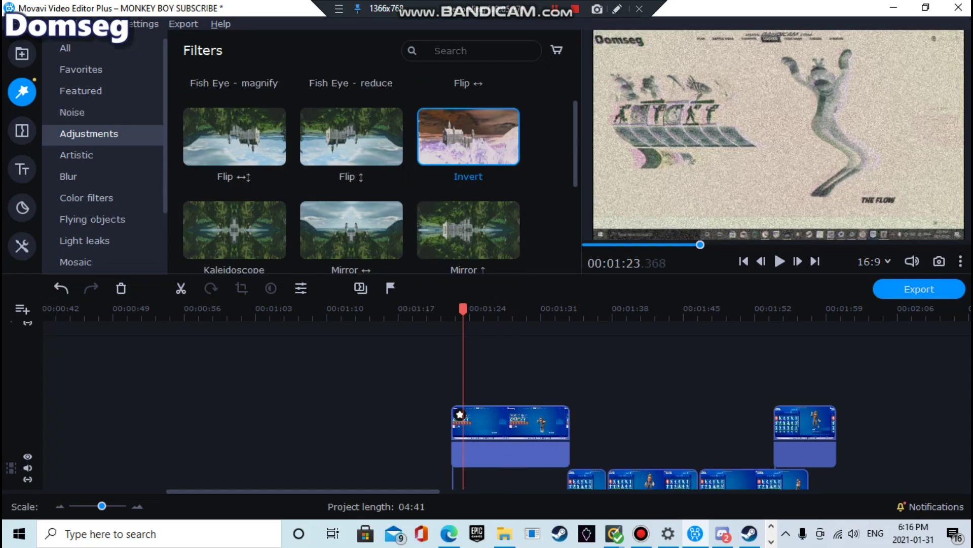
Step: Play back the second half of the inverted overlay clip to find a suitable split point
{"action": "left_click", "coordinate": [780, 261]}
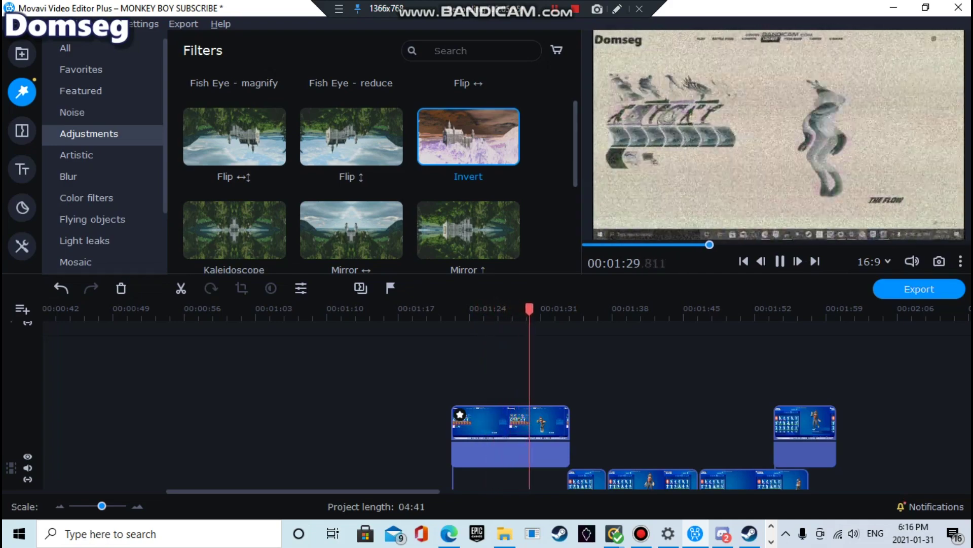
{"action": "right_click", "coordinate": [548, 409]}
{"action": "left_click", "coordinate": [542, 309]}
{"action": "left_click_drag", "start_coordinate": [549, 309], "coordinate": [502, 309]}
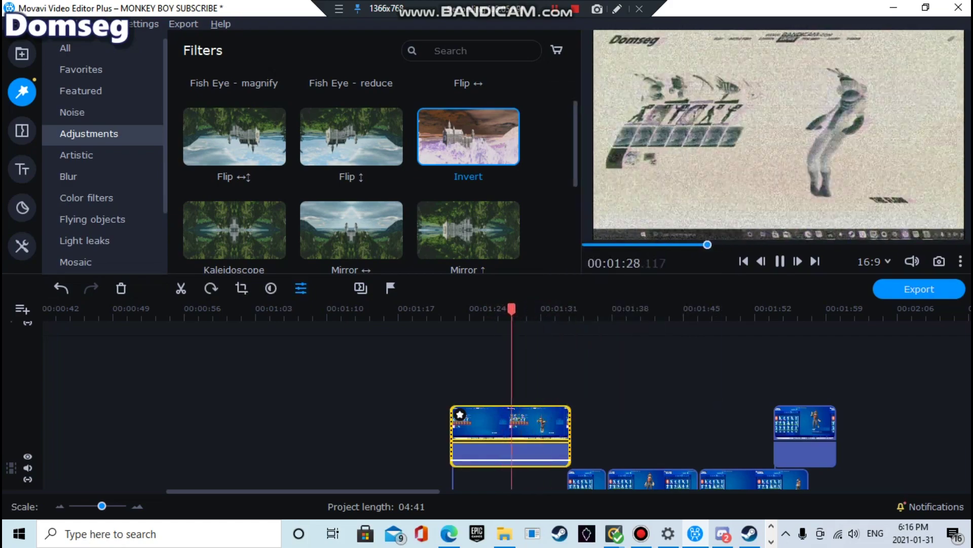
{"action": "key", "text": "space"}
{"action": "key", "text": "space"}
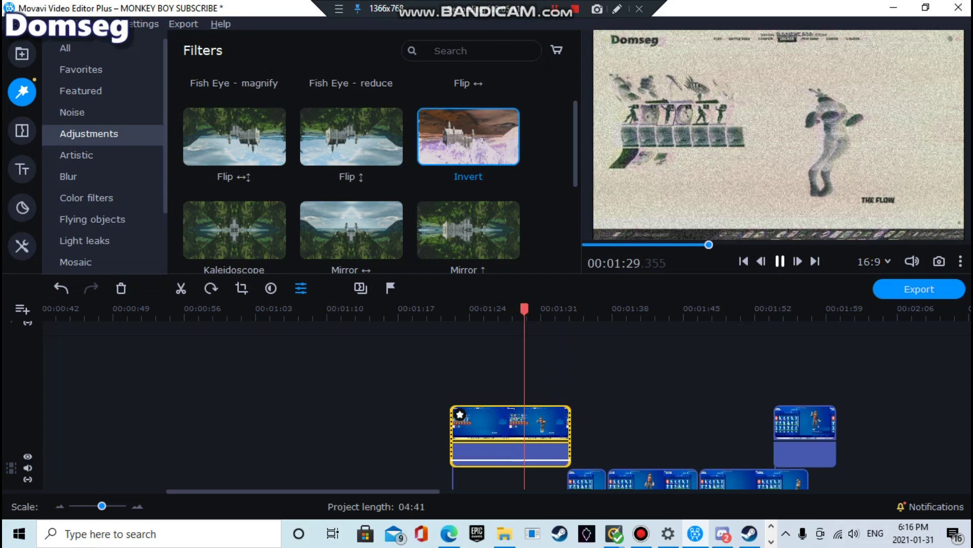
{"action": "key", "text": "space"}
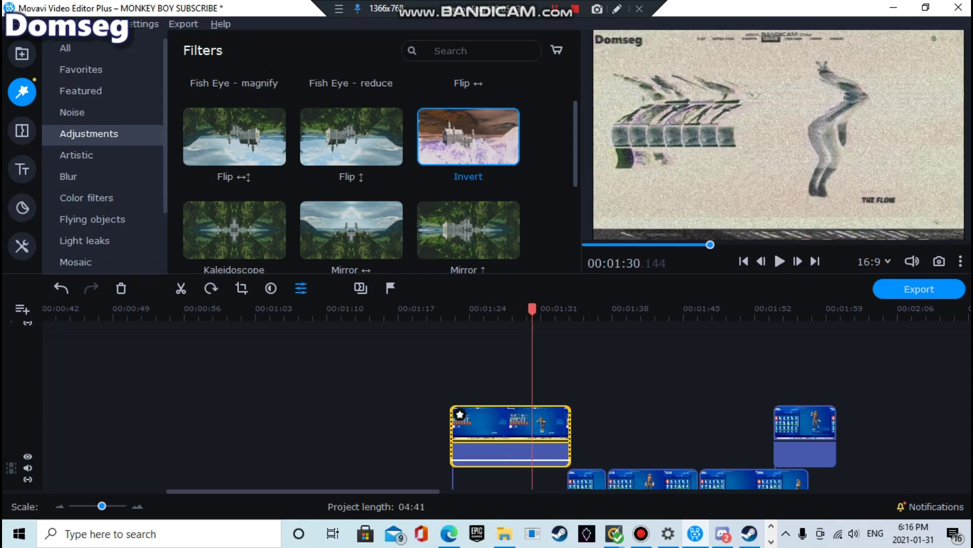
Step: Split the inverted overlay clip at 00:01:29.810
{"action": "right_click", "coordinate": [530, 416]}
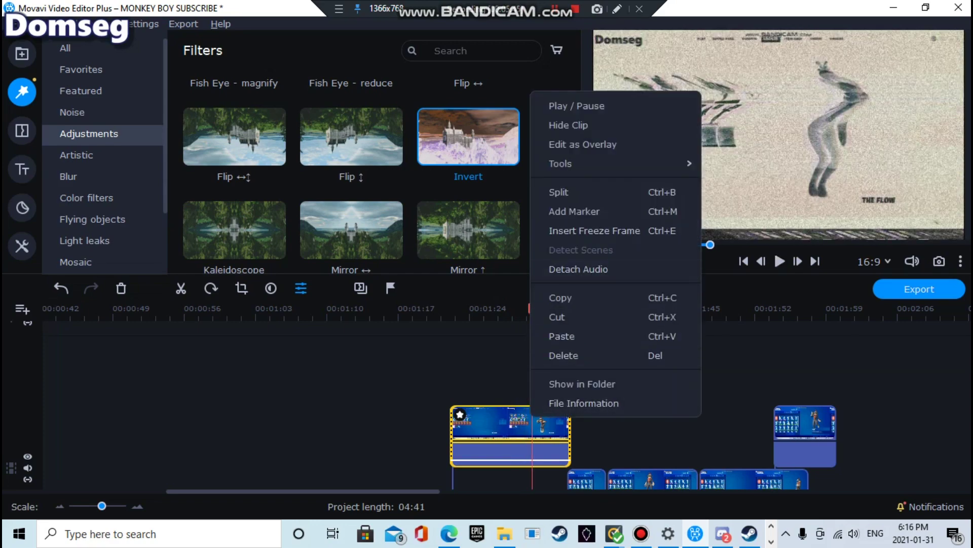
{"action": "key", "text": "Escape"}
{"action": "left_click_drag", "start_coordinate": [533, 308], "coordinate": [528, 308]}
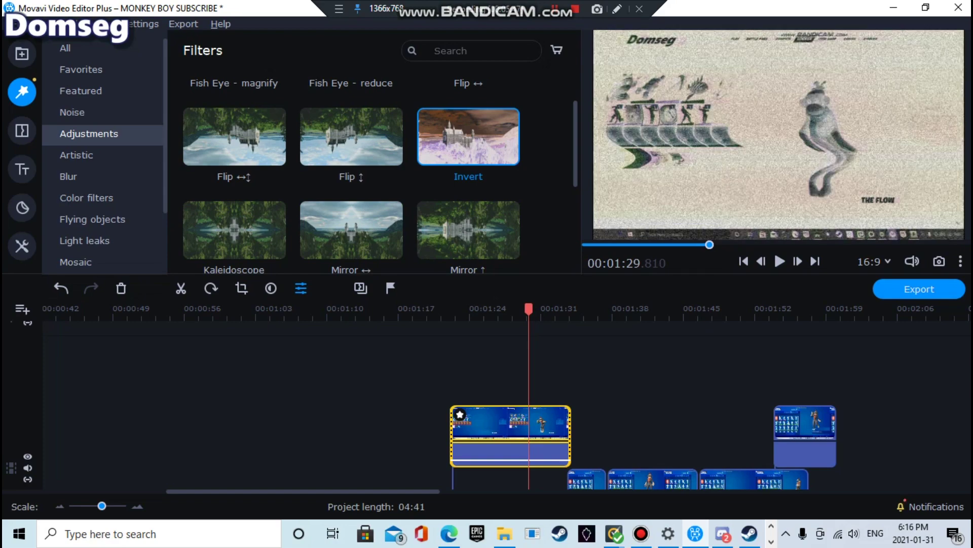
{"action": "right_click", "coordinate": [530, 416]}
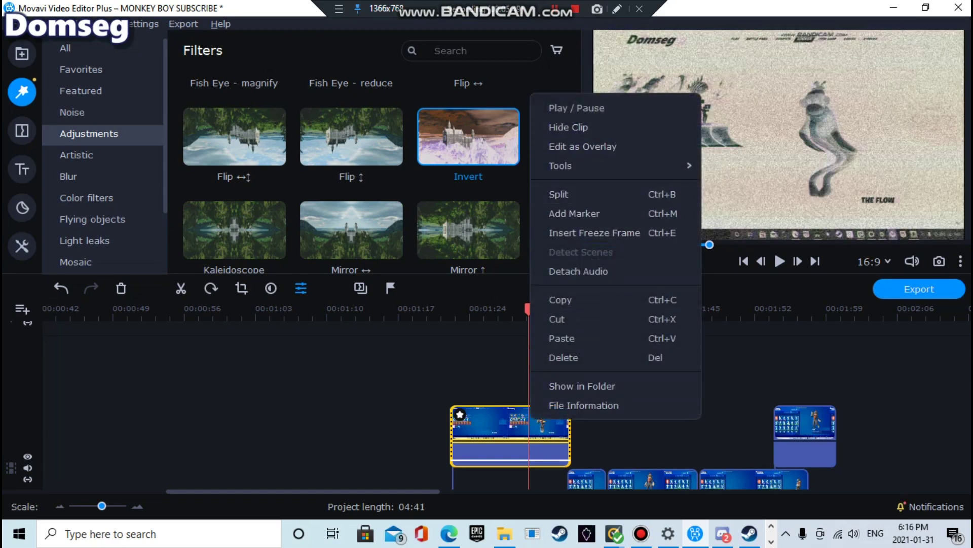
{"action": "left_click", "coordinate": [558, 194]}
Step: Remove the Distortion - high, Noise - B&W medium and Invert filters from the second piece of the split clip
{"action": "left_click", "coordinate": [538, 414]}
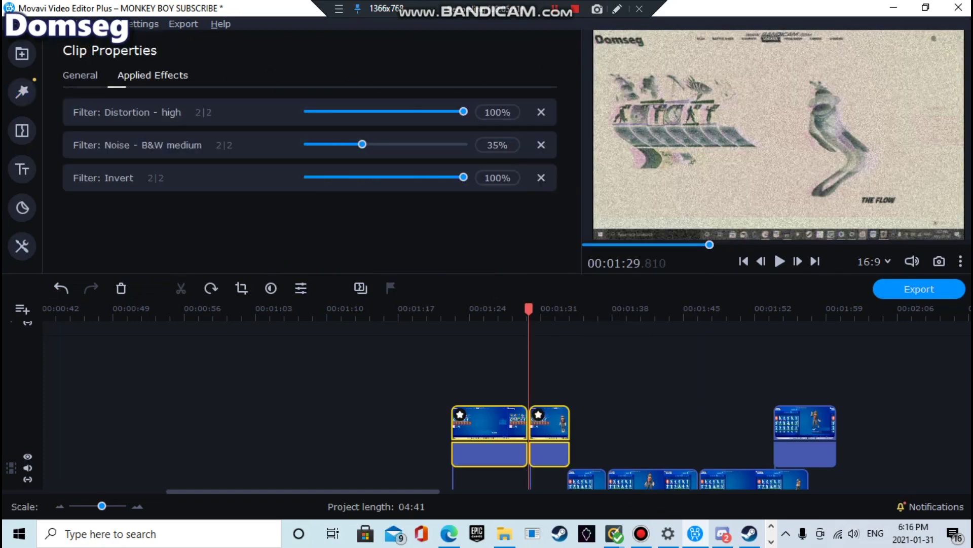
{"action": "left_click", "coordinate": [554, 381]}
{"action": "left_click", "coordinate": [539, 415]}
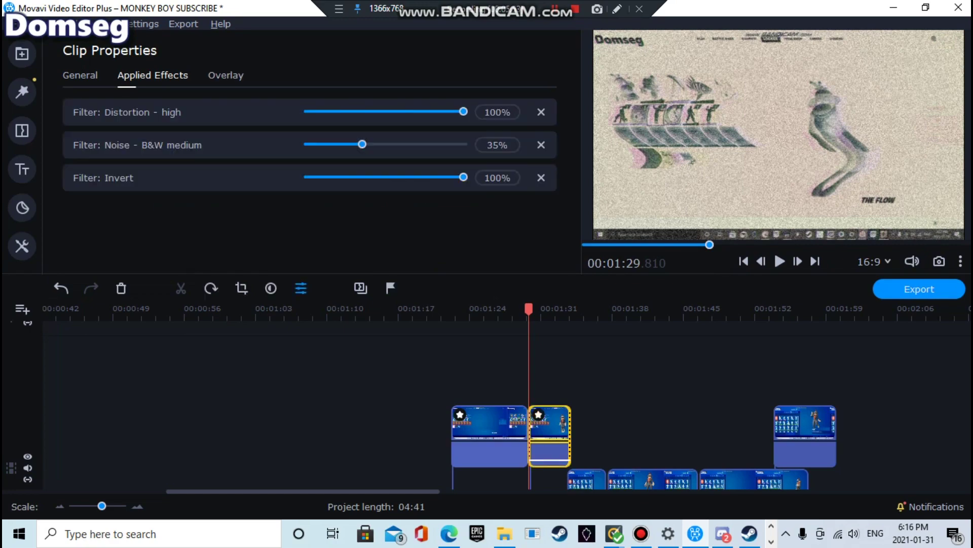
{"action": "left_click", "coordinate": [541, 112]}
{"action": "left_click", "coordinate": [541, 145]}
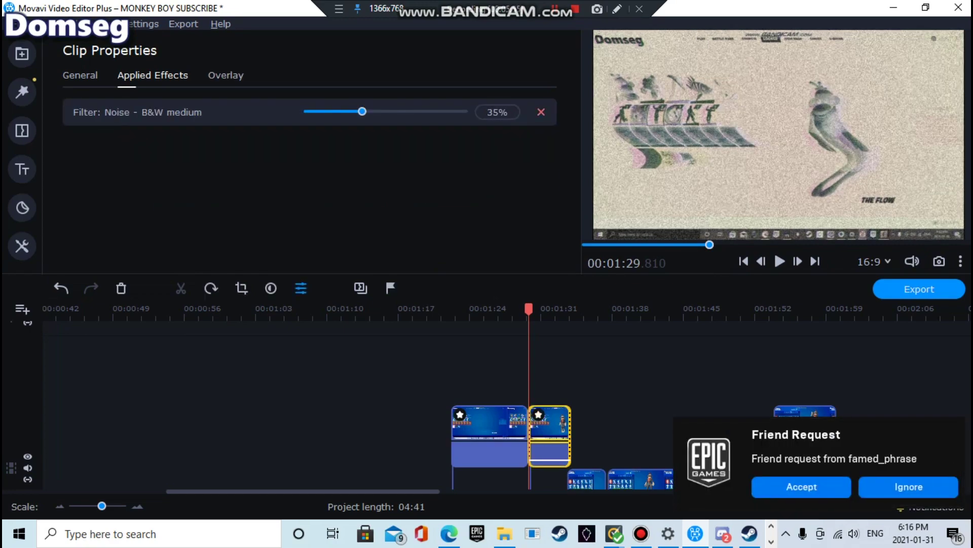
{"action": "left_click", "coordinate": [541, 112]}
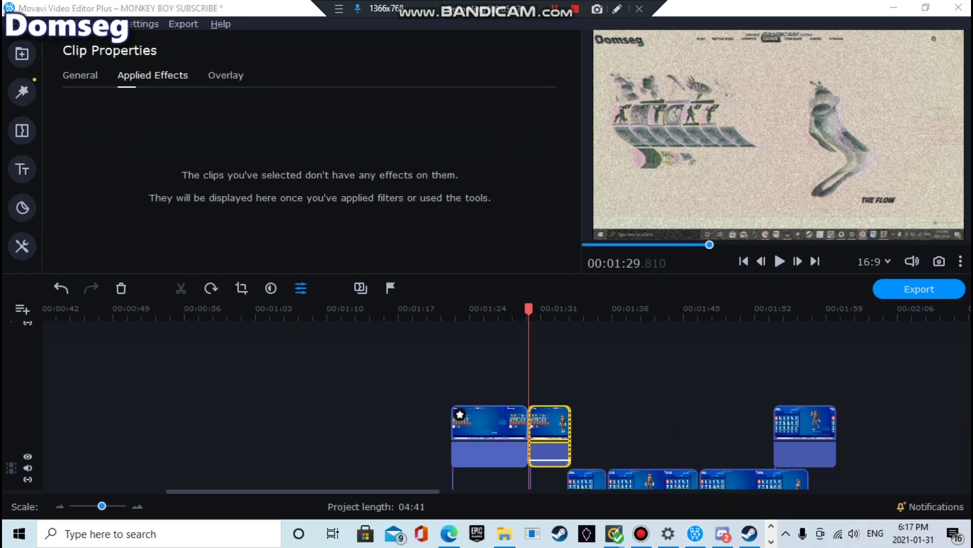
Step: Apply the horizontal Mirror filter from the Adjustments category to the second piece of the split clip and play it back
{"action": "left_click", "coordinate": [81, 75]}
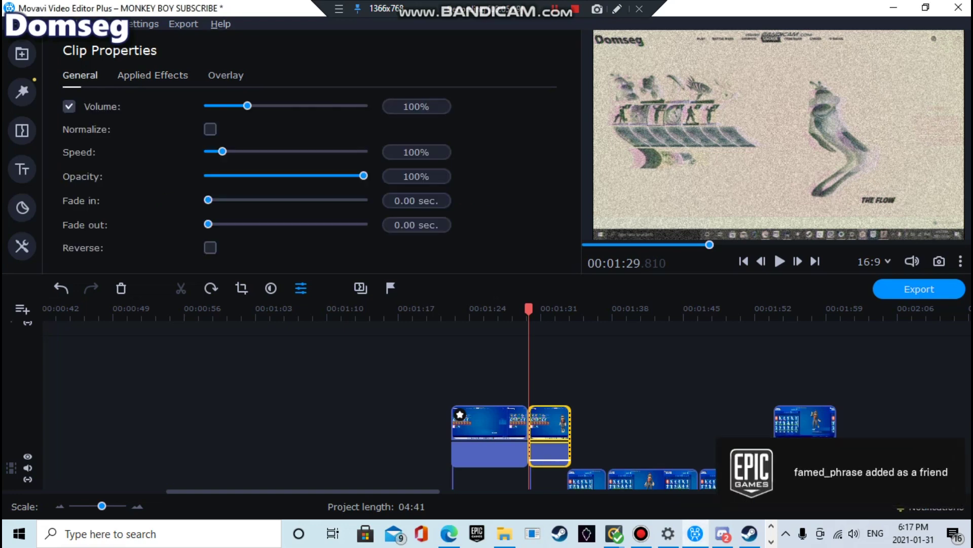
{"action": "left_click", "coordinate": [22, 92]}
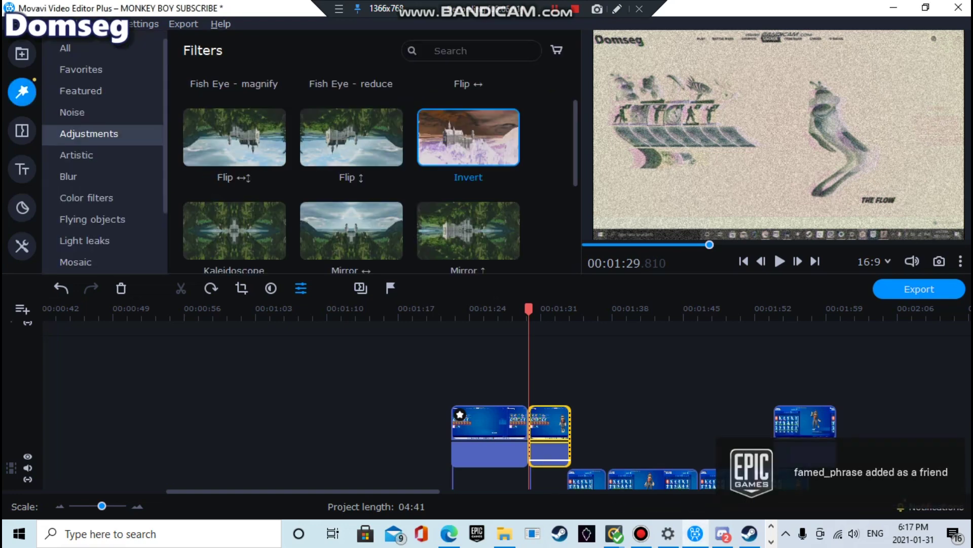
{"action": "scroll", "coordinate": [335, 104], "scroll_direction": "down", "scroll_amount": 2}
{"action": "scroll", "coordinate": [351, 153], "scroll_direction": "down", "scroll_amount": 2}
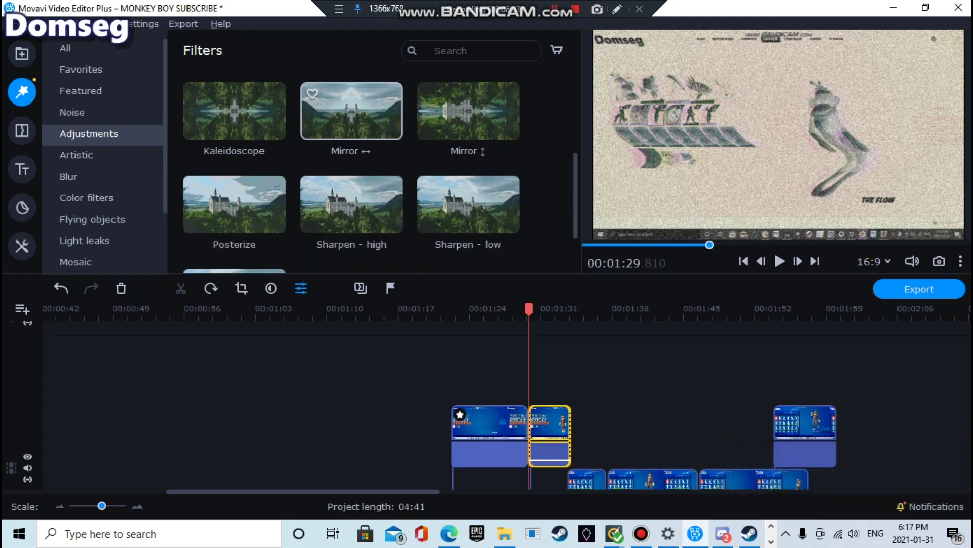
{"action": "left_click_drag", "start_coordinate": [352, 110], "coordinate": [545, 418]}
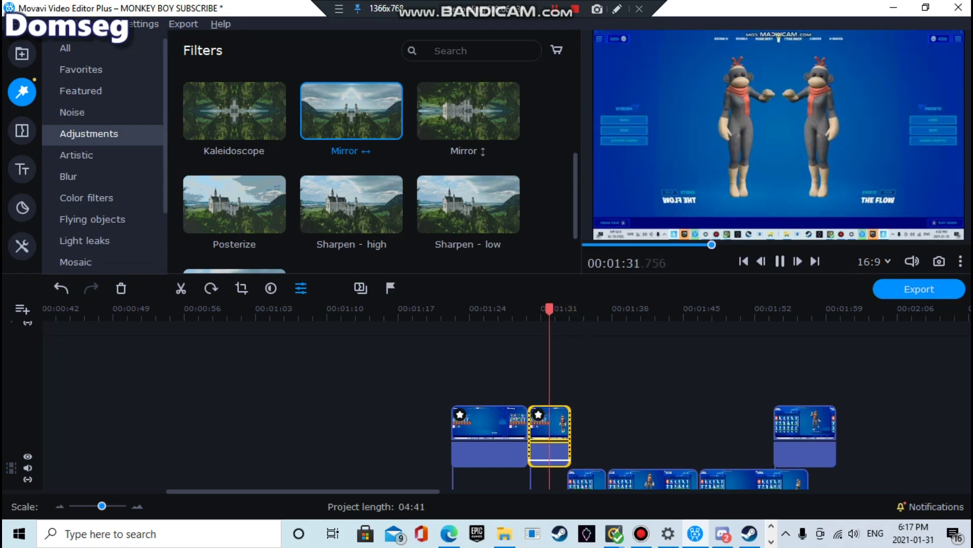
{"action": "left_click_drag", "start_coordinate": [570, 309], "coordinate": [523, 308]}
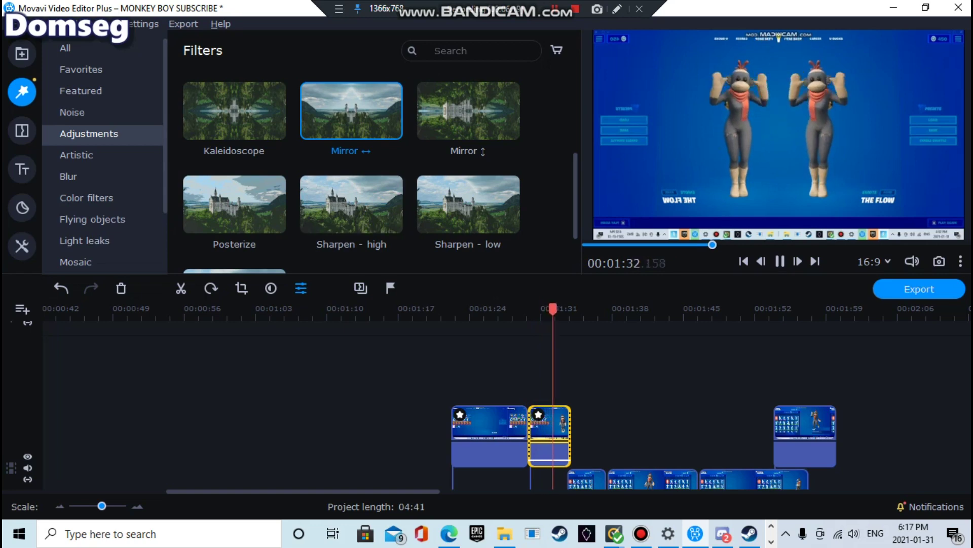
{"action": "left_click", "coordinate": [80, 70]}
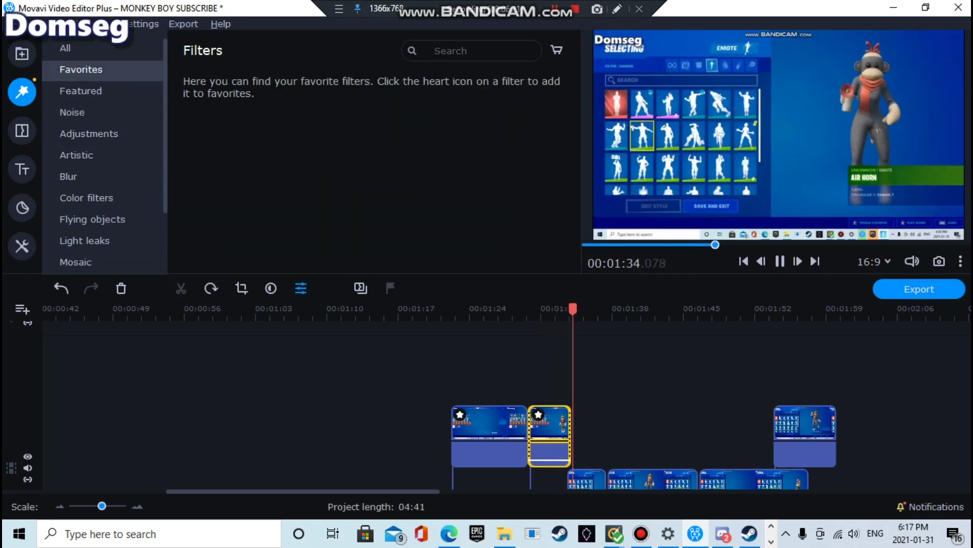
{"action": "left_click", "coordinate": [65, 49]}
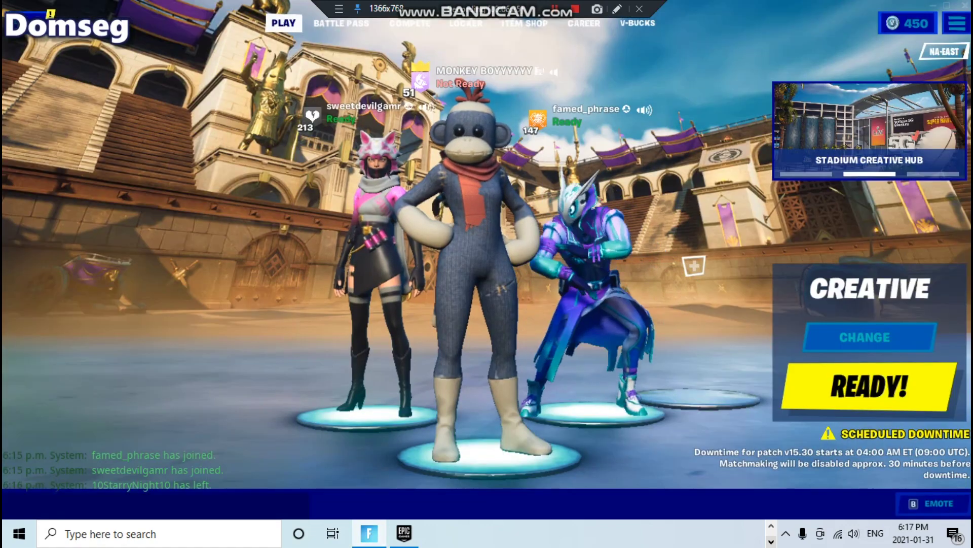
Step: In Fortnite, open the social menu and invite the first friend listed under Epic Friends to the party
{"action": "key", "text": "Escape"}
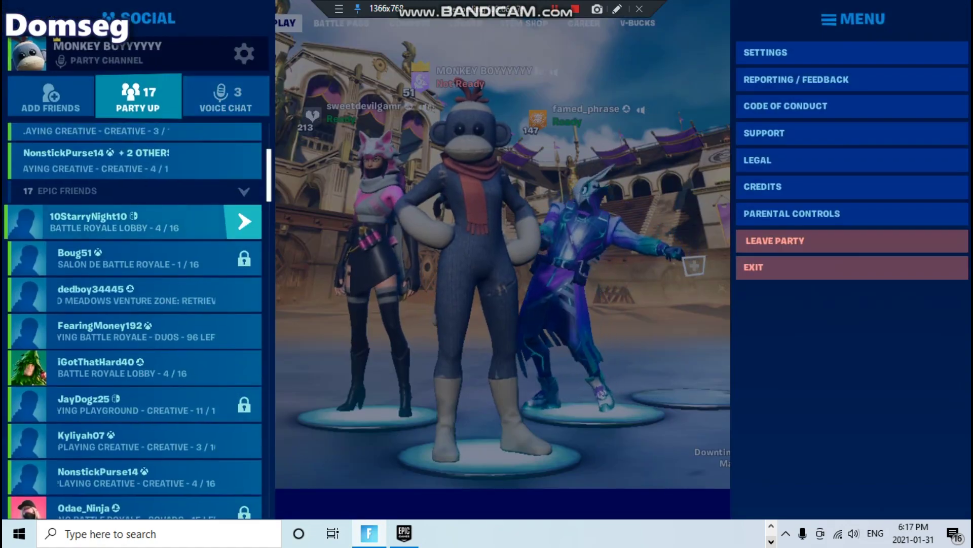
{"action": "left_click", "coordinate": [178, 222]}
{"action": "left_click", "coordinate": [355, 293]}
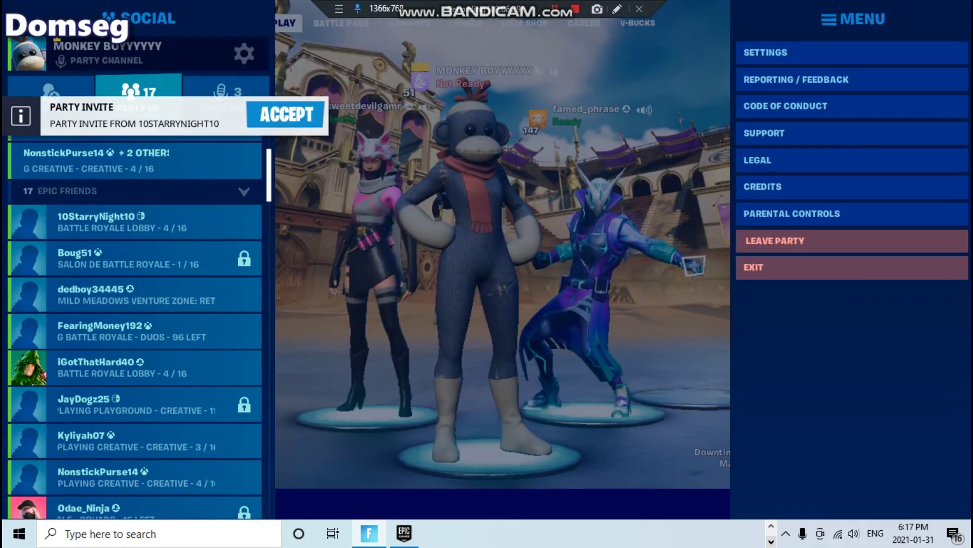
Step: Send another party invite to the first friend under Epic Friends
{"action": "left_click", "coordinate": [132, 222]}
{"action": "key", "text": "Return"}
{"action": "key", "text": "Escape"}
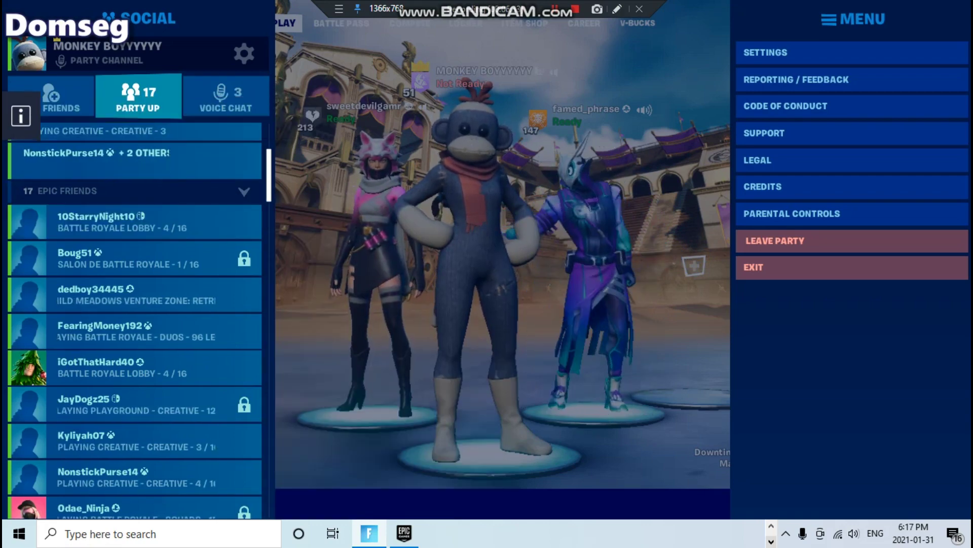
{"action": "left_click", "coordinate": [203, 223]}
{"action": "left_click", "coordinate": [345, 293]}
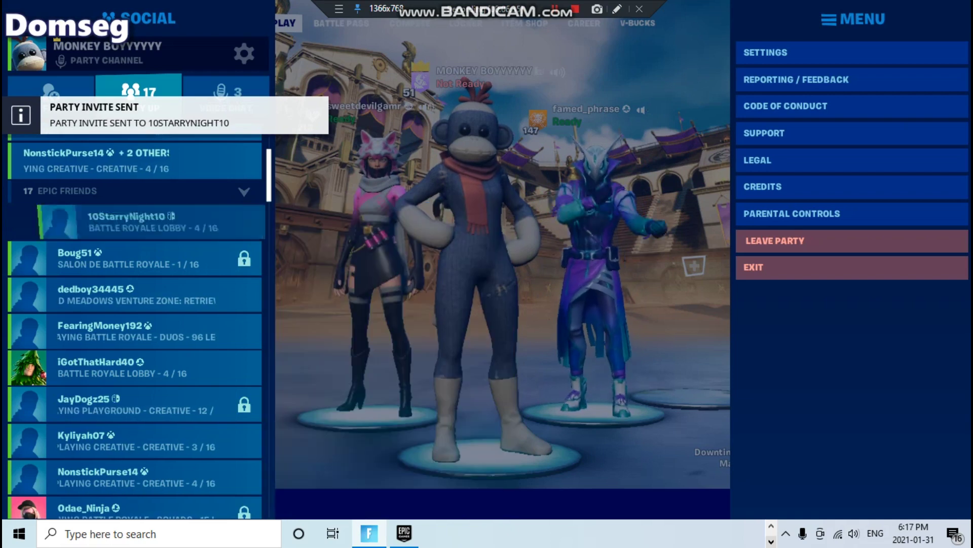
Step: Switch back to Movavi Video Editor Plus and return the playhead to the mirrored clip
{"action": "left_click", "coordinate": [771, 526]}
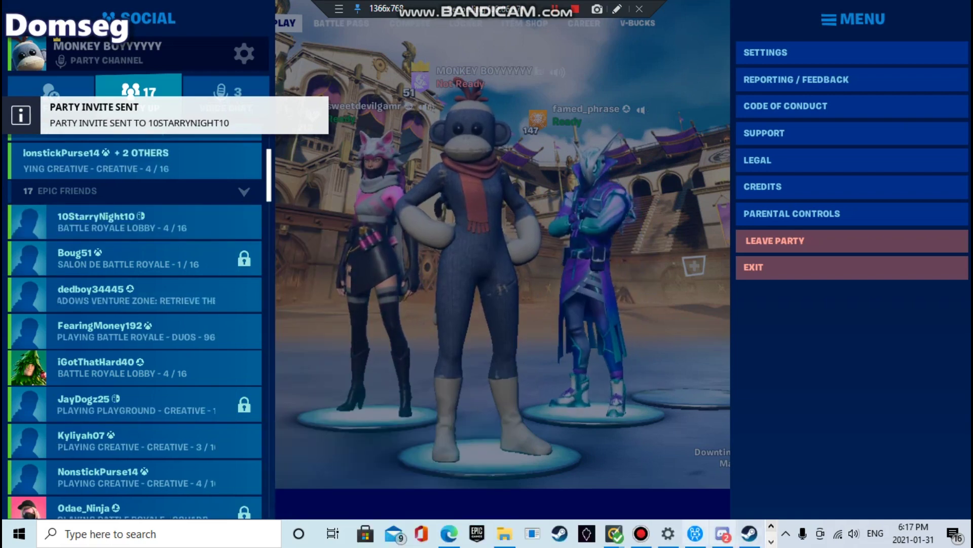
{"action": "left_click", "coordinate": [695, 533]}
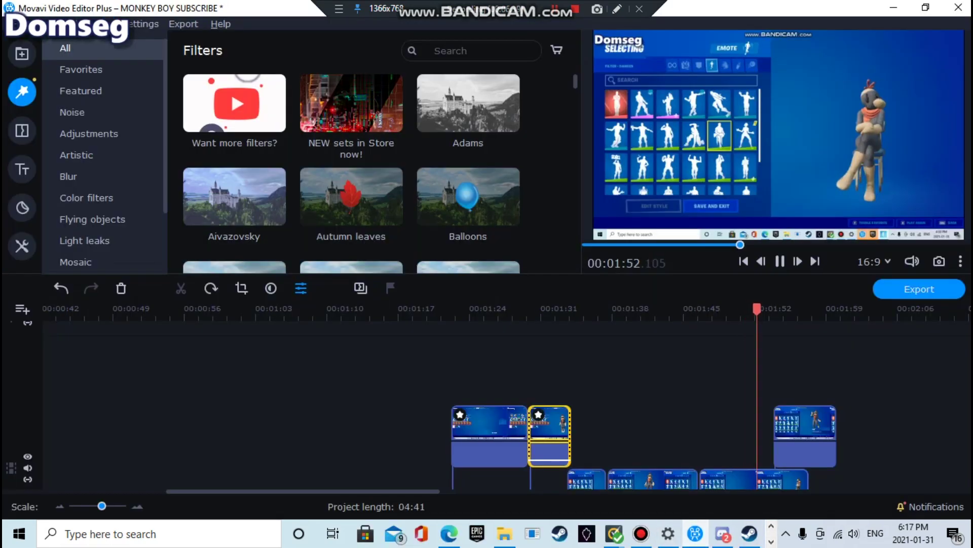
{"action": "left_click", "coordinate": [521, 313]}
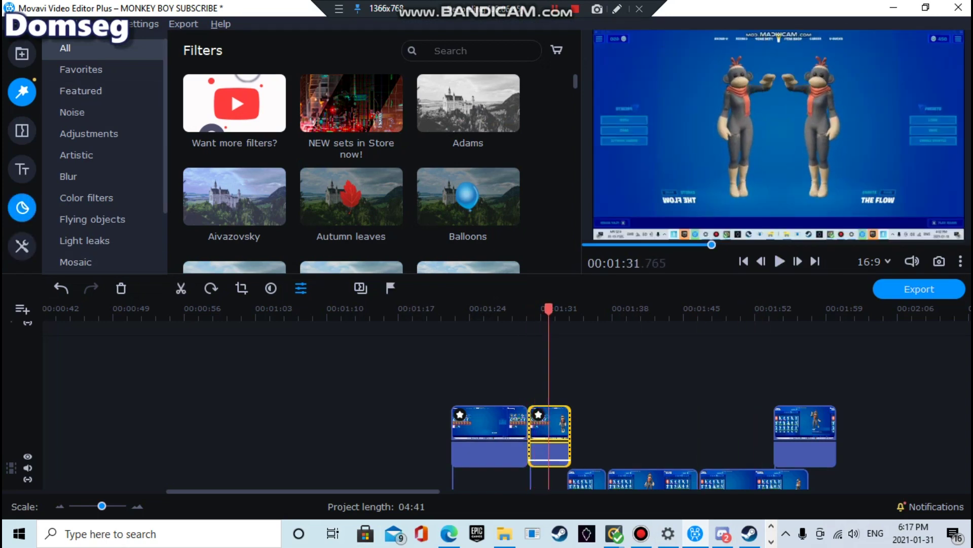
Step: Apply Slow Motion at 80% to the mirrored clip and play it back from its start
{"action": "left_click", "coordinate": [22, 208]}
{"action": "left_click", "coordinate": [22, 169]}
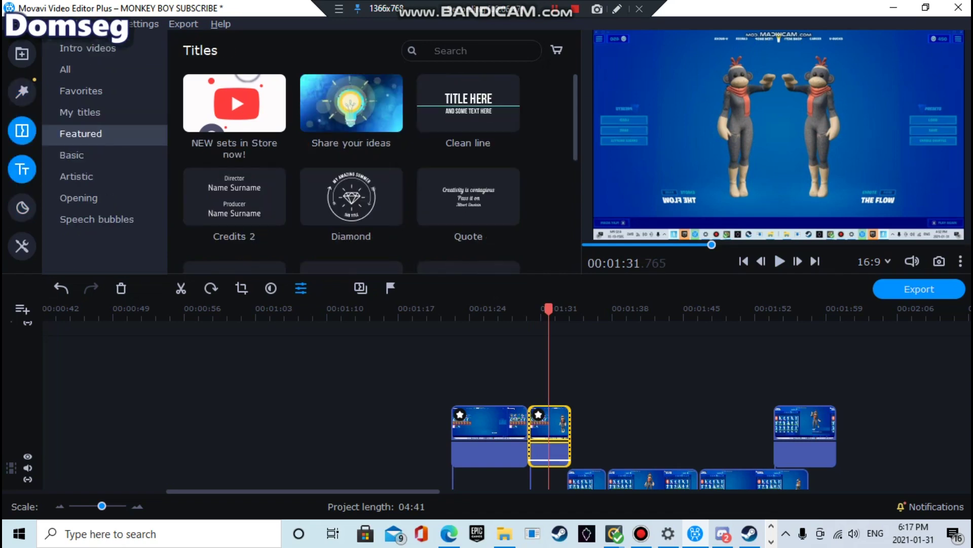
{"action": "left_click", "coordinate": [22, 131]}
{"action": "left_click", "coordinate": [22, 207]}
{"action": "left_click", "coordinate": [22, 246]}
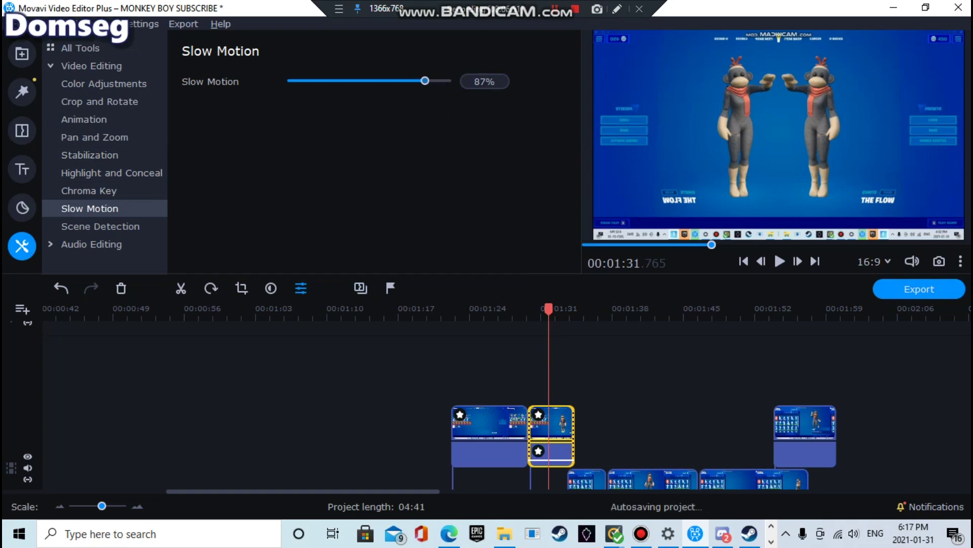
{"action": "left_click_drag", "start_coordinate": [549, 309], "coordinate": [527, 309]}
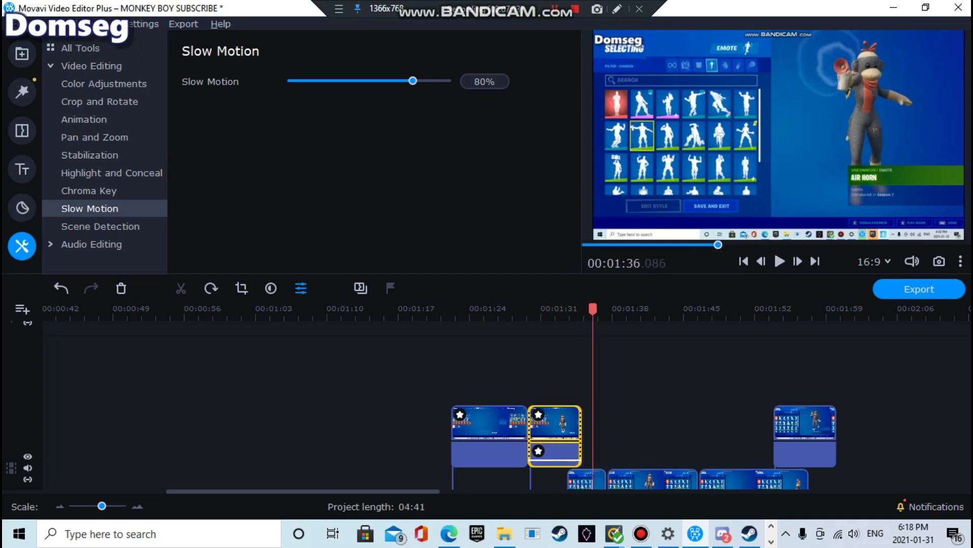
Step: Copy the slowed mirrored clip and paste the duplicate directly after it on the overlay track
{"action": "right_click", "coordinate": [559, 432]}
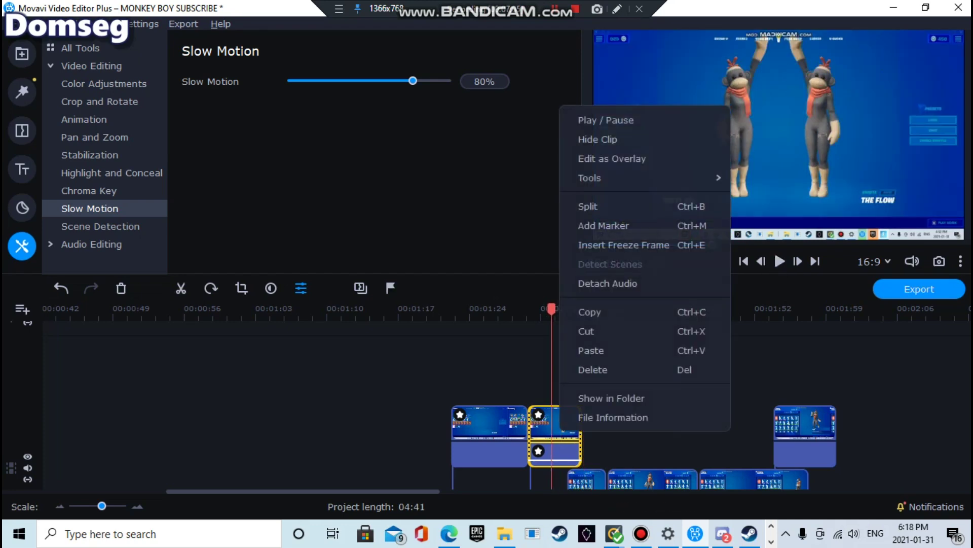
{"action": "left_click", "coordinate": [591, 312]}
{"action": "right_click", "coordinate": [593, 398]}
{"action": "left_click", "coordinate": [638, 459]}
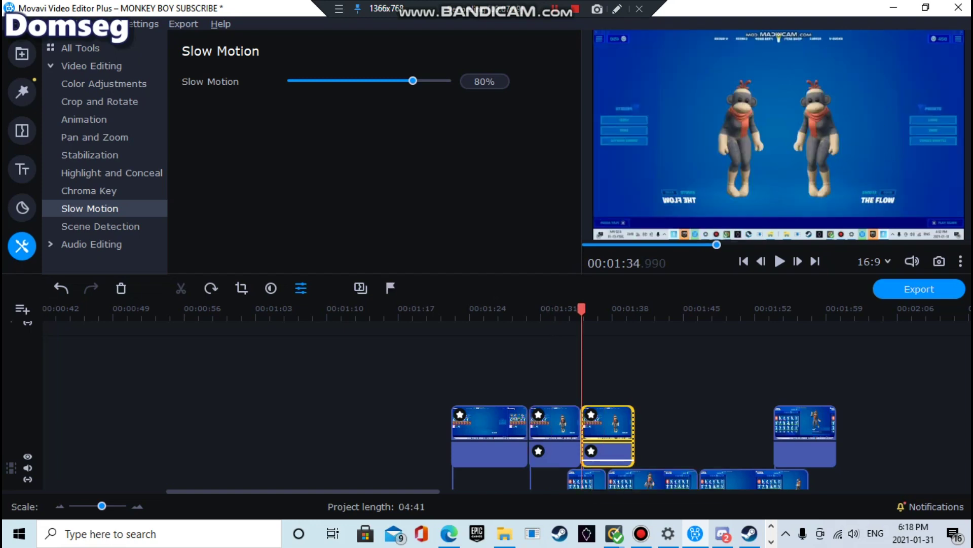
Step: Apply the Pop art - 4 tiles filter from the Featured category to the pasted duplicate
{"action": "left_click", "coordinate": [22, 131]}
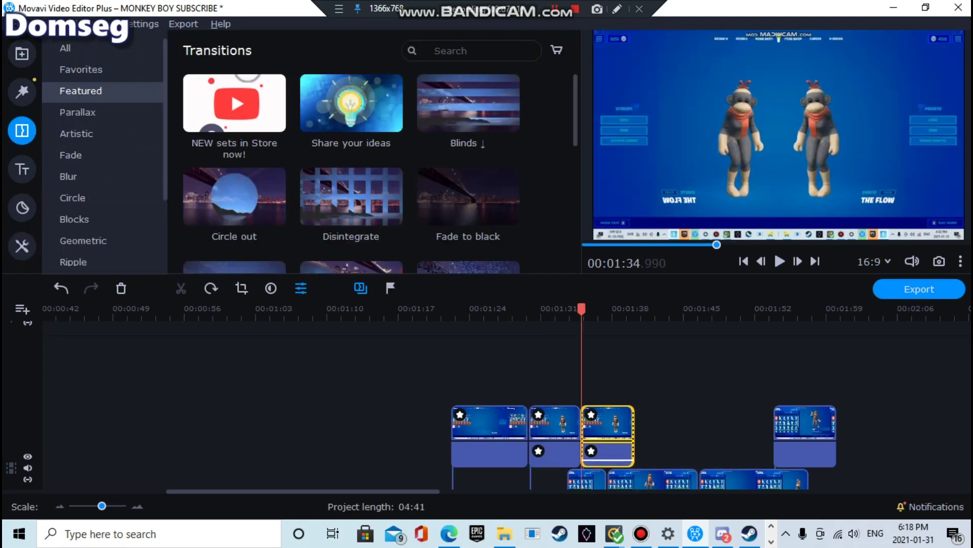
{"action": "left_click", "coordinate": [21, 208]}
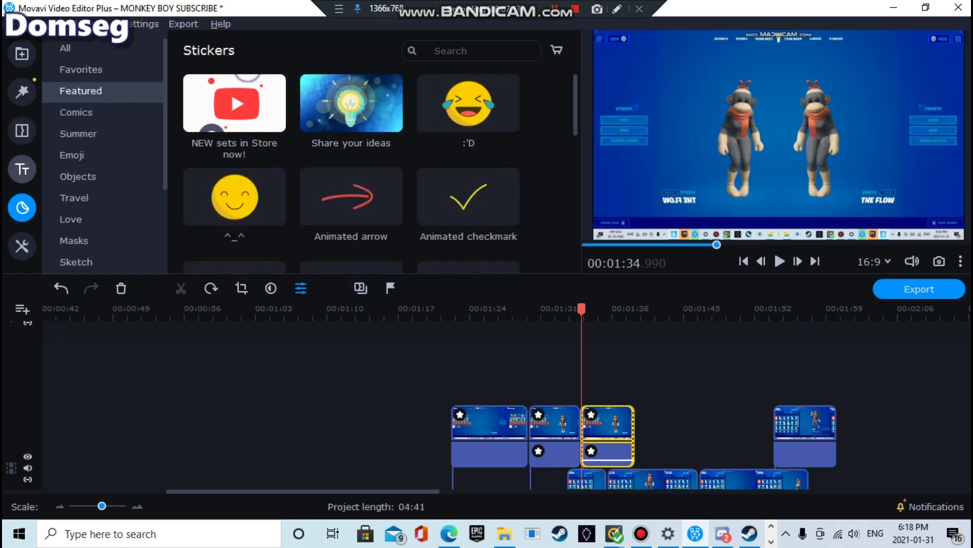
{"action": "left_click", "coordinate": [22, 169]}
{"action": "left_click", "coordinate": [21, 131]}
{"action": "left_click", "coordinate": [22, 91]}
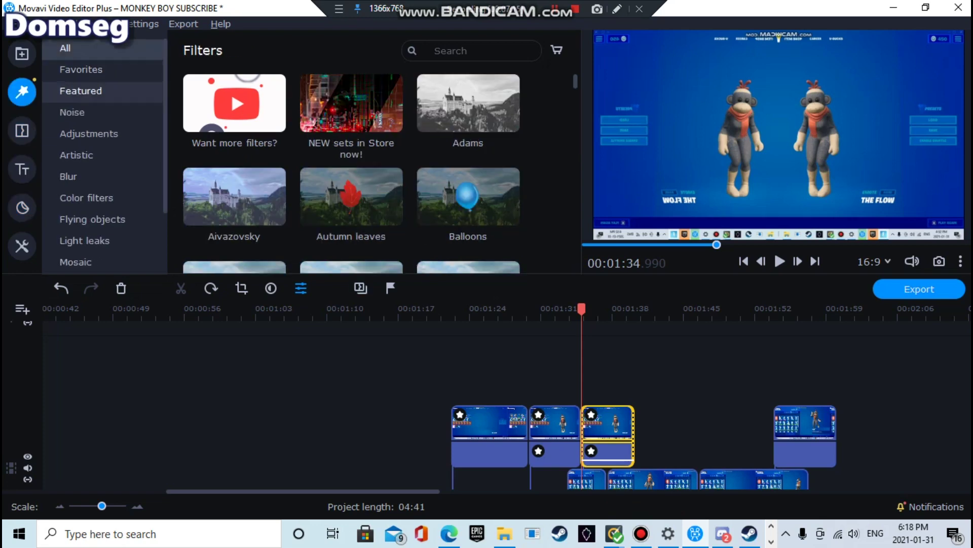
{"action": "scroll", "coordinate": [351, 152], "scroll_direction": "down", "scroll_amount": 2}
{"action": "scroll", "coordinate": [352, 107], "scroll_direction": "up", "scroll_amount": 2}
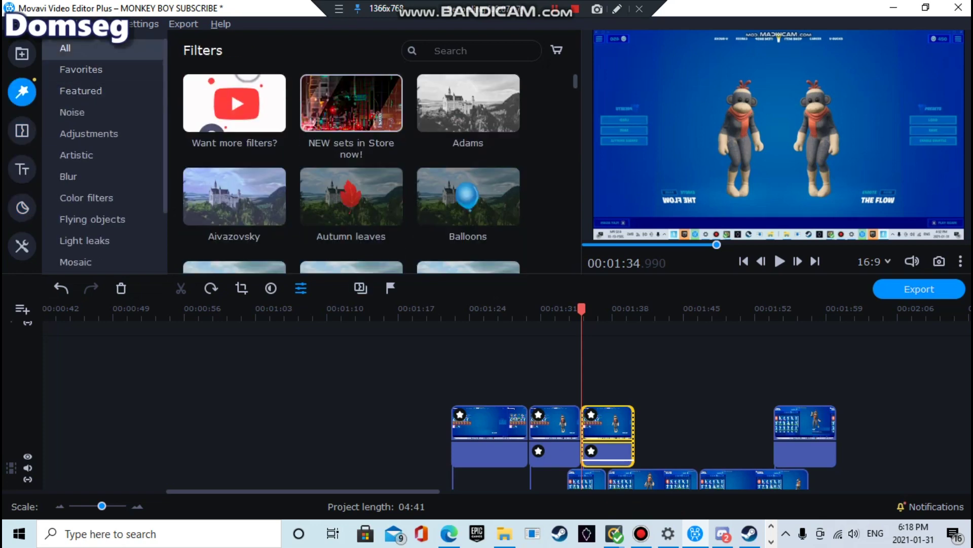
{"action": "left_click", "coordinate": [81, 69]}
{"action": "left_click", "coordinate": [81, 91]}
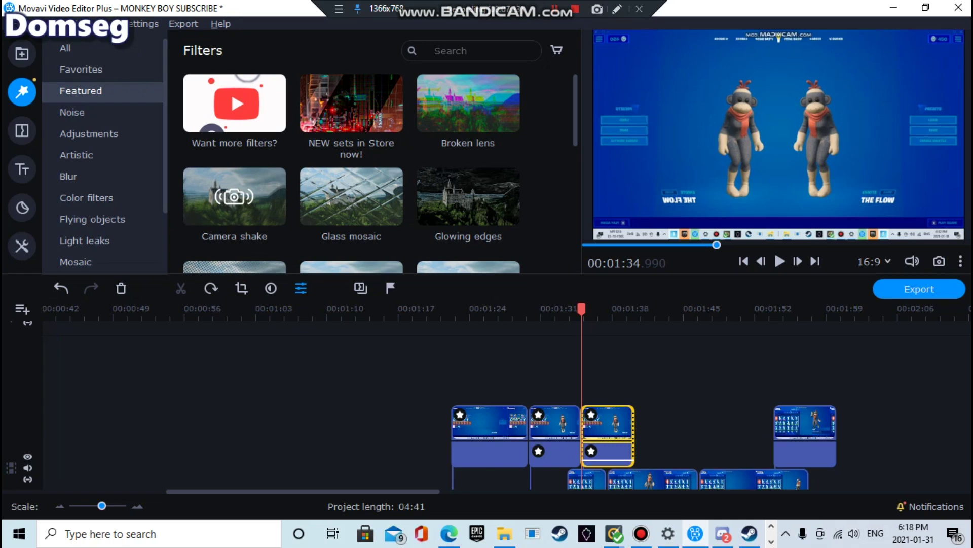
{"action": "scroll", "coordinate": [352, 172], "scroll_direction": "down", "scroll_amount": 3}
{"action": "left_click_drag", "start_coordinate": [468, 202], "coordinate": [597, 426]}
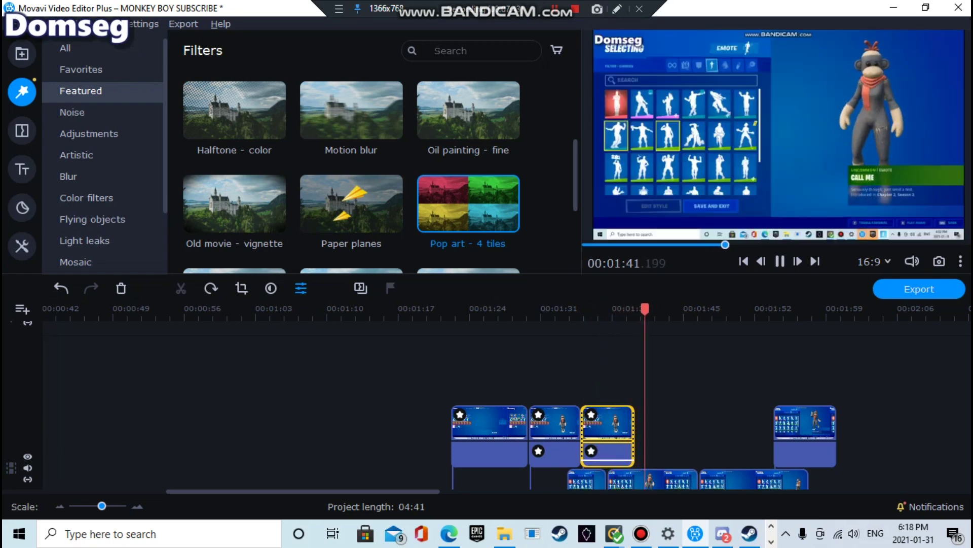
Step: Play back the clip with the Pop art - 4 tiles filter from its beginning
{"action": "left_click_drag", "start_coordinate": [594, 309], "coordinate": [582, 309]}
{"action": "scroll", "coordinate": [469, 195], "scroll_direction": "down", "scroll_amount": 2}
{"action": "scroll", "coordinate": [469, 195], "scroll_direction": "up", "scroll_amount": 2}
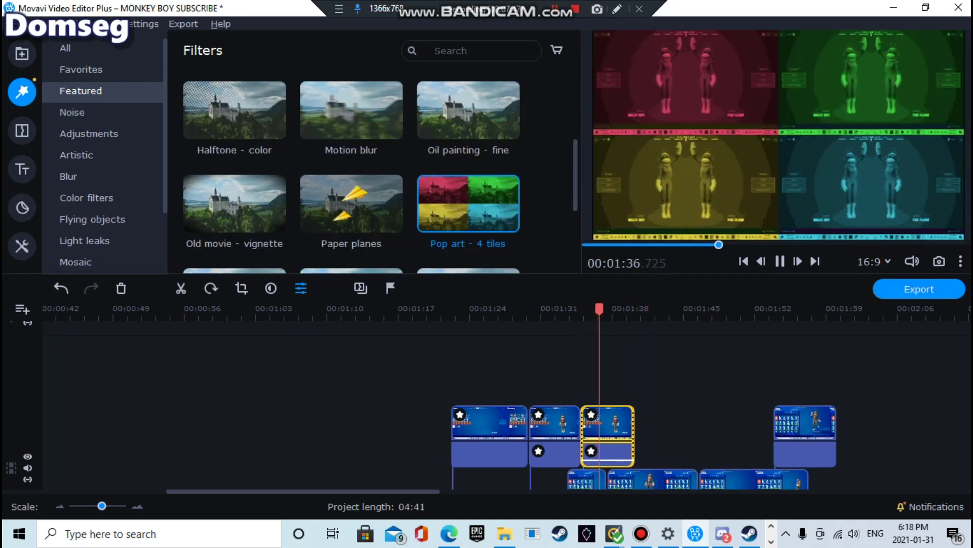
Step: Copy the Pop art clip and paste a duplicate directly after it on the overlay track
{"action": "right_click", "coordinate": [613, 413]}
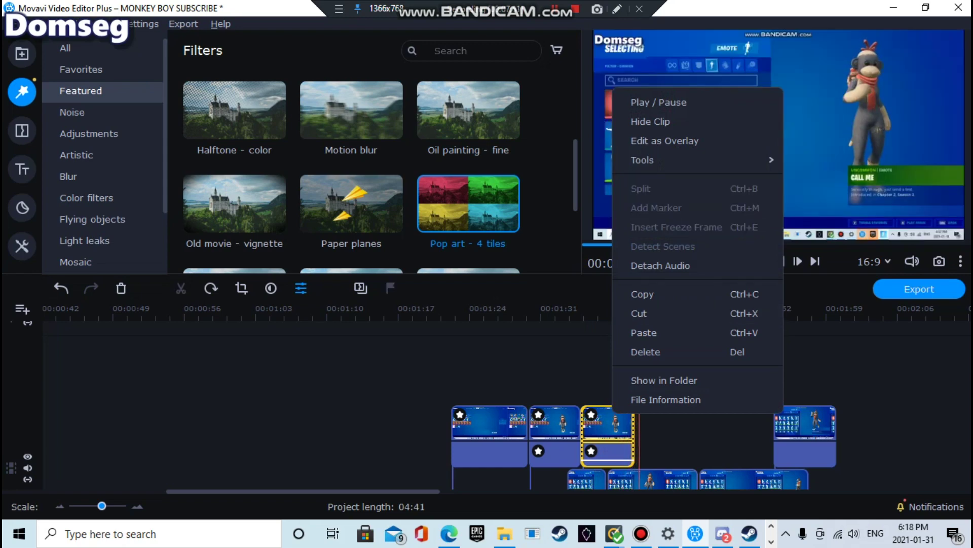
{"action": "left_click", "coordinate": [605, 377]}
{"action": "right_click", "coordinate": [626, 428]}
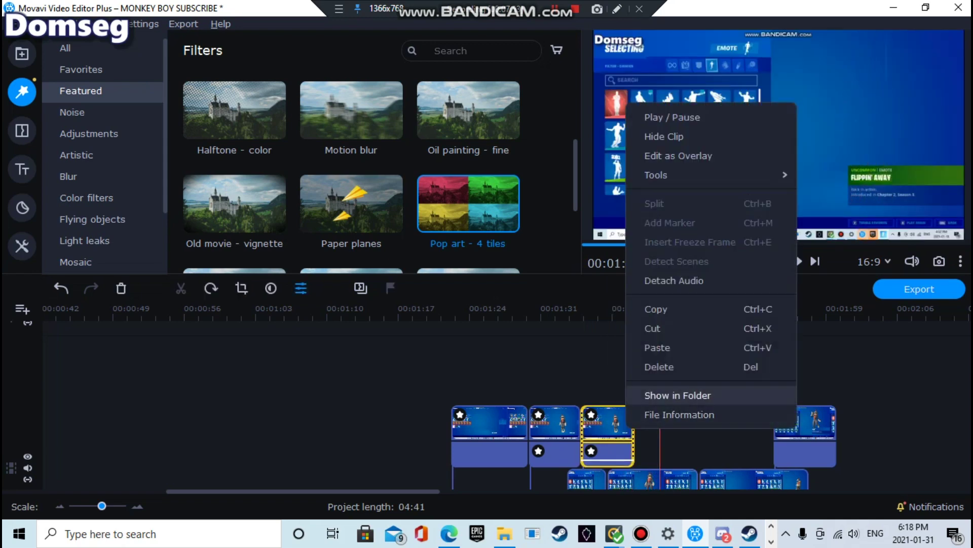
{"action": "left_click", "coordinate": [656, 309]}
{"action": "left_click", "coordinate": [633, 310]}
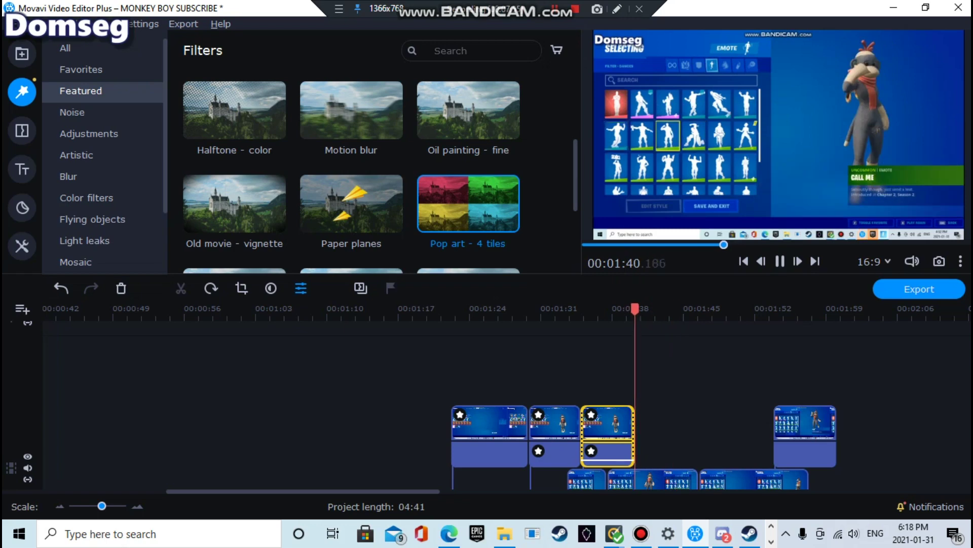
{"action": "right_click", "coordinate": [650, 421]}
{"action": "left_click", "coordinate": [669, 482]}
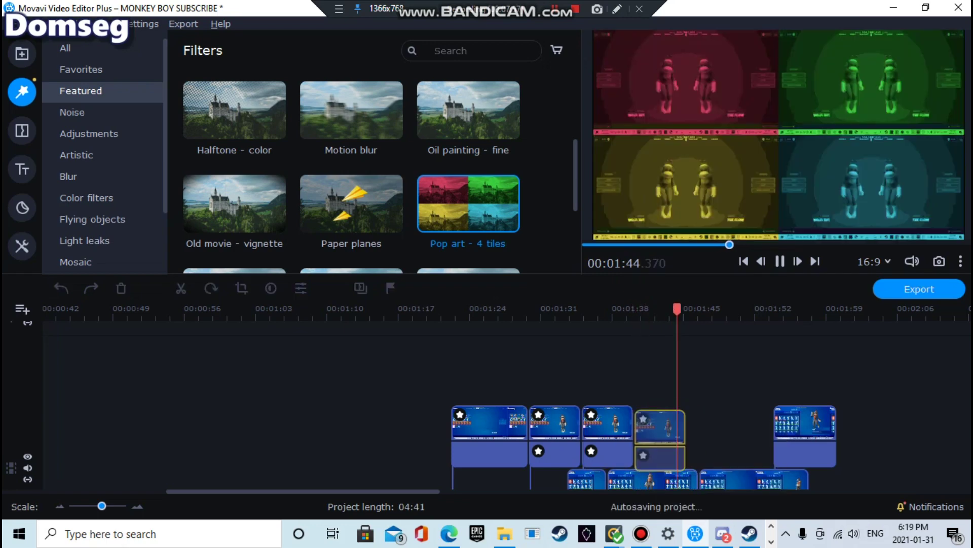
Step: Review the effects applied to the newly pasted Pop art duplicate
{"action": "left_click_drag", "start_coordinate": [468, 203], "coordinate": [656, 424]}
{"action": "scroll", "coordinate": [352, 152], "scroll_direction": "down", "scroll_amount": 2}
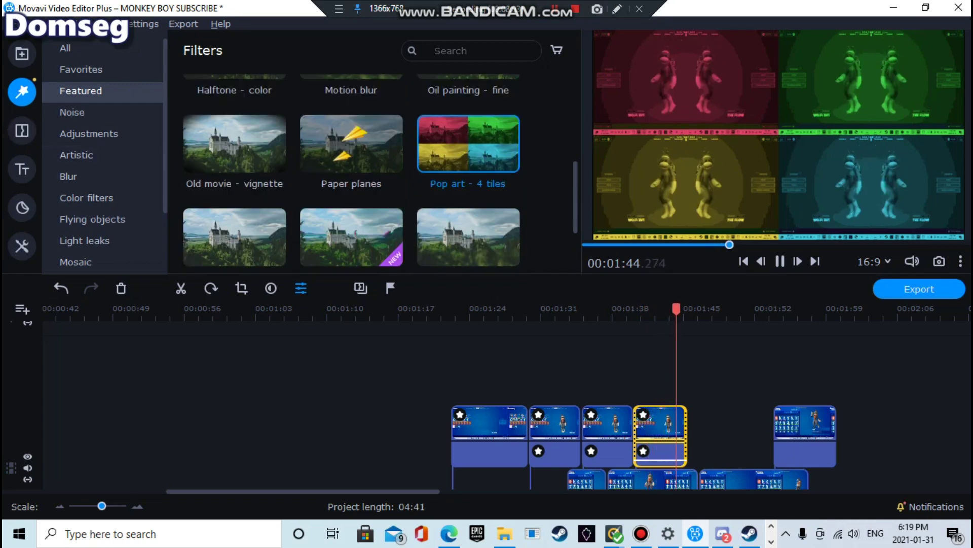
{"action": "left_click", "coordinate": [653, 422]}
{"action": "left_click", "coordinate": [643, 415]}
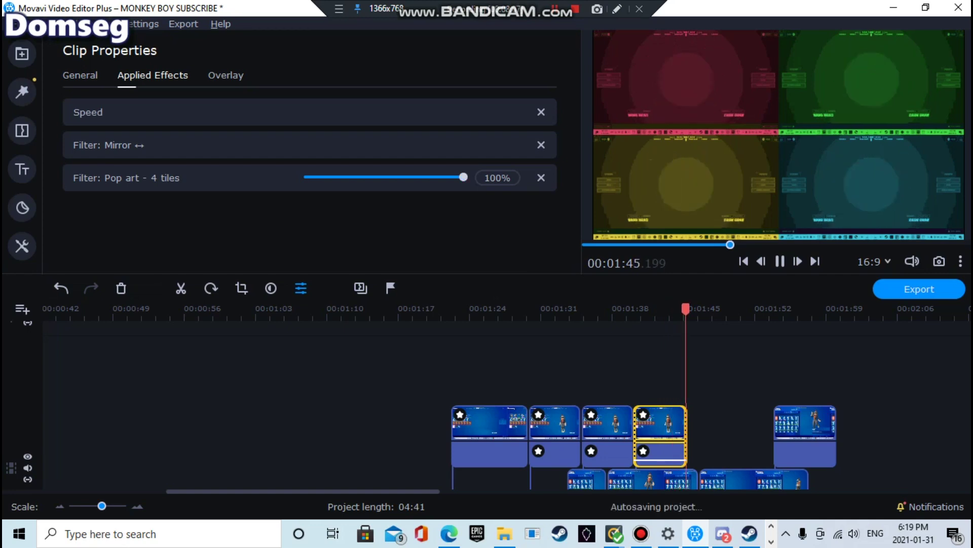
Step: Apply the Color mix - green and Brush - sketch filters from the Artistic category to the second Pop art clip
{"action": "left_click", "coordinate": [22, 91]}
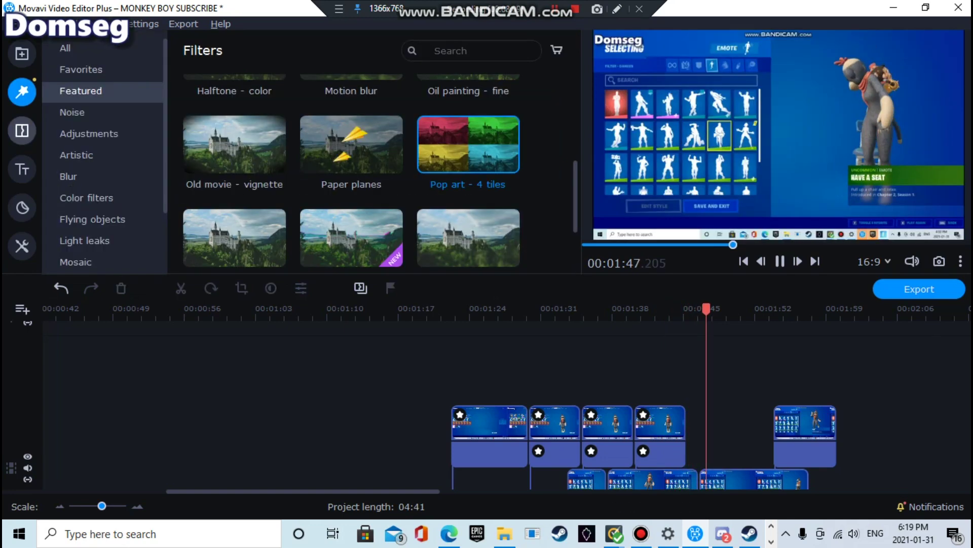
{"action": "scroll", "coordinate": [355, 147], "scroll_direction": "down", "scroll_amount": 2}
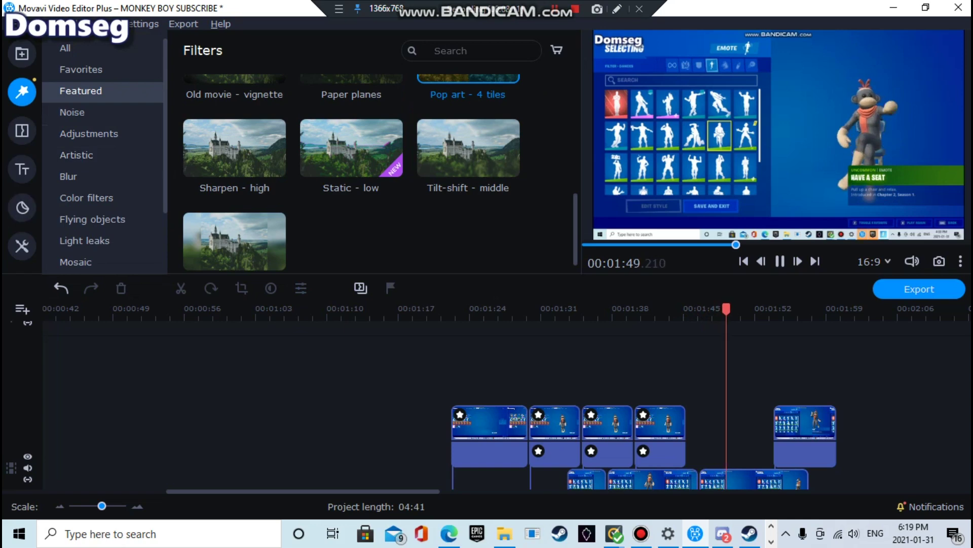
{"action": "left_click", "coordinate": [86, 198]}
{"action": "left_click", "coordinate": [541, 456]}
{"action": "left_click", "coordinate": [92, 219]}
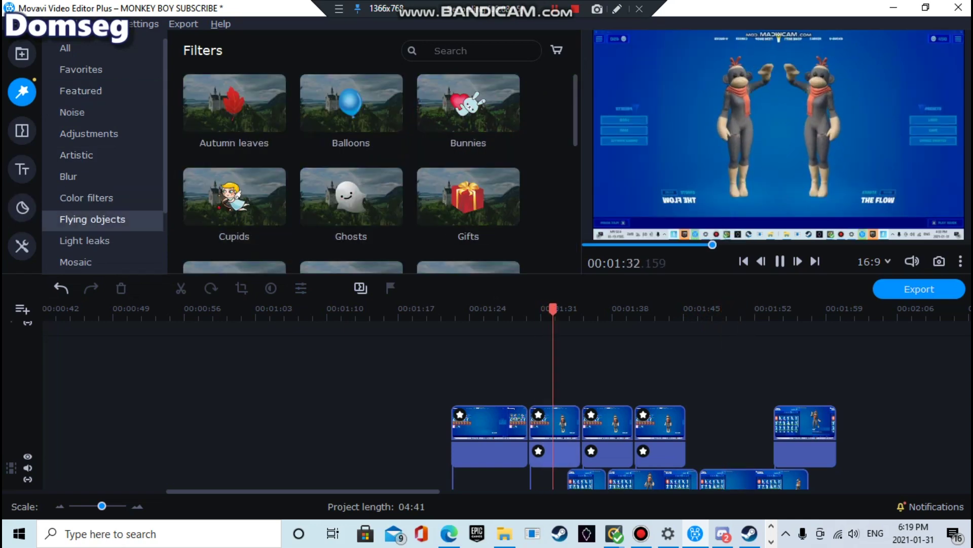
{"action": "left_click", "coordinate": [87, 198]}
{"action": "left_click", "coordinate": [69, 176]}
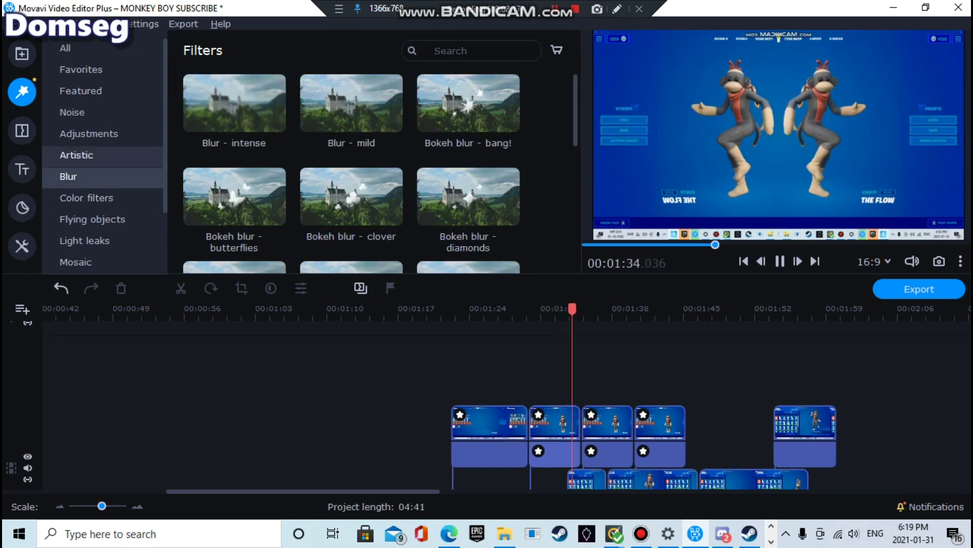
{"action": "left_click", "coordinate": [76, 155]}
{"action": "left_click_drag", "start_coordinate": [468, 196], "coordinate": [657, 414]}
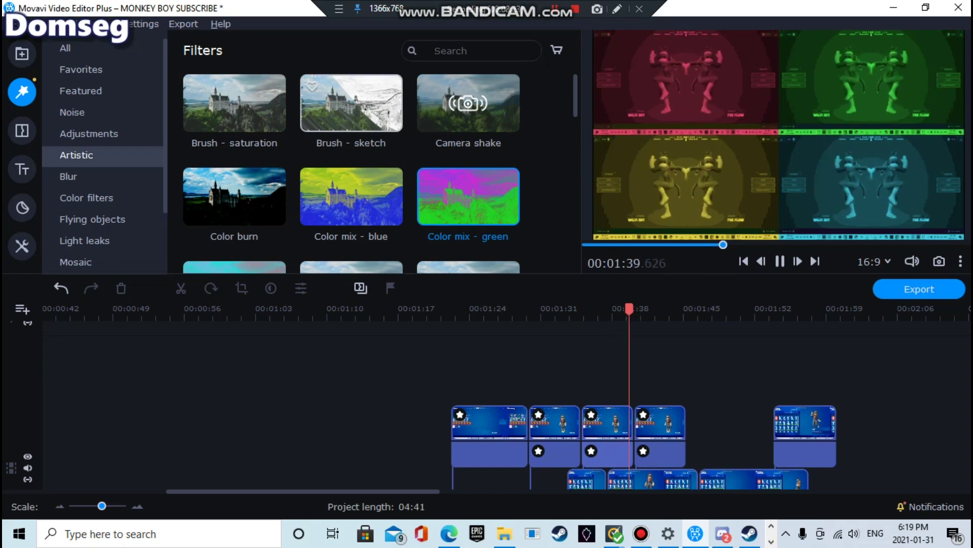
{"action": "mouse_move", "coordinate": [351, 103]}
{"action": "left_mouse_down"}
{"action": "mouse_move", "coordinate": [413, 156]}
{"action": "mouse_move", "coordinate": [658, 435]}
{"action": "left_mouse_up"}
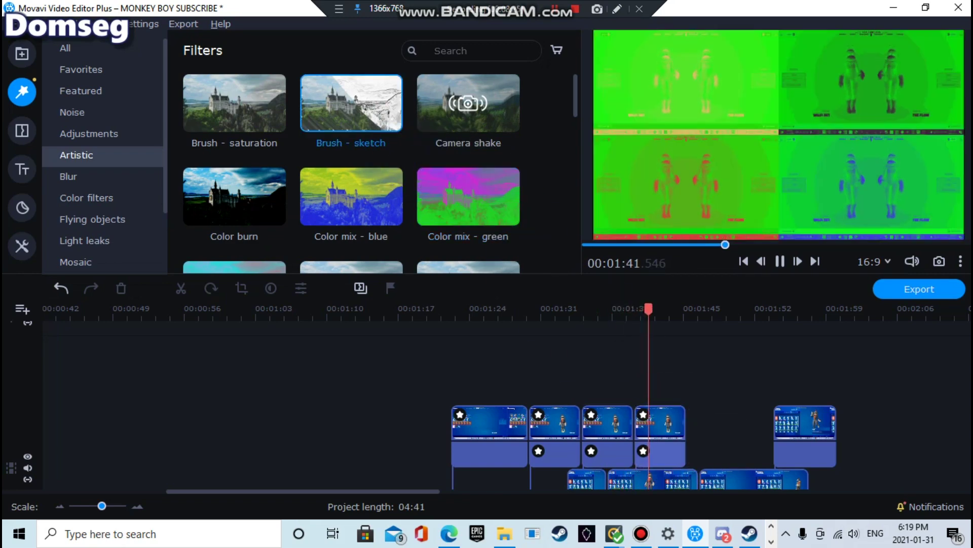
Step: Remove the Color mix - green filter from the second Pop art clip and replay from about 00:01:37
{"action": "left_click", "coordinate": [643, 414]}
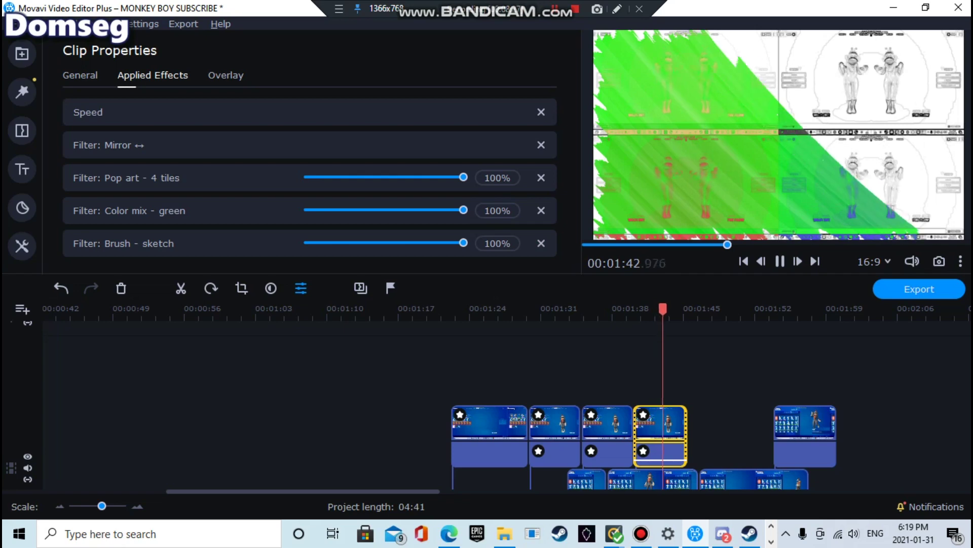
{"action": "left_click", "coordinate": [541, 211]}
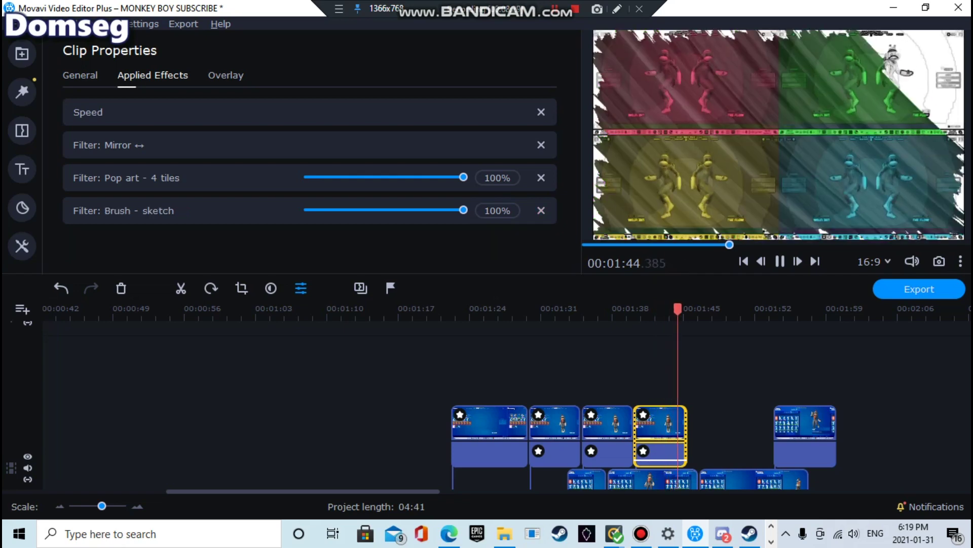
{"action": "left_click_drag", "start_coordinate": [678, 309], "coordinate": [602, 308]}
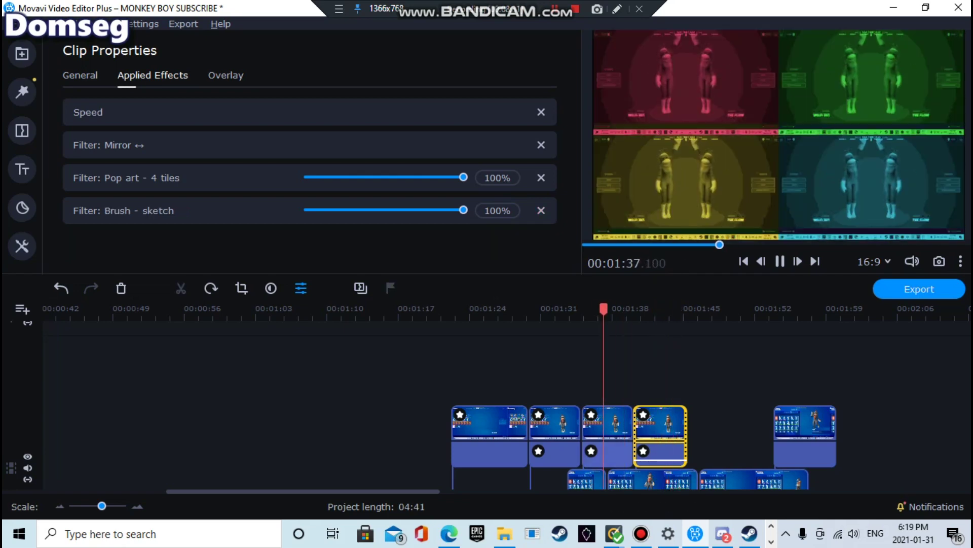
Step: Apply the Film strip - 4x4 filter from the Artistic category to the second Pop art clip
{"action": "left_click", "coordinate": [22, 130]}
{"action": "left_click", "coordinate": [22, 91]}
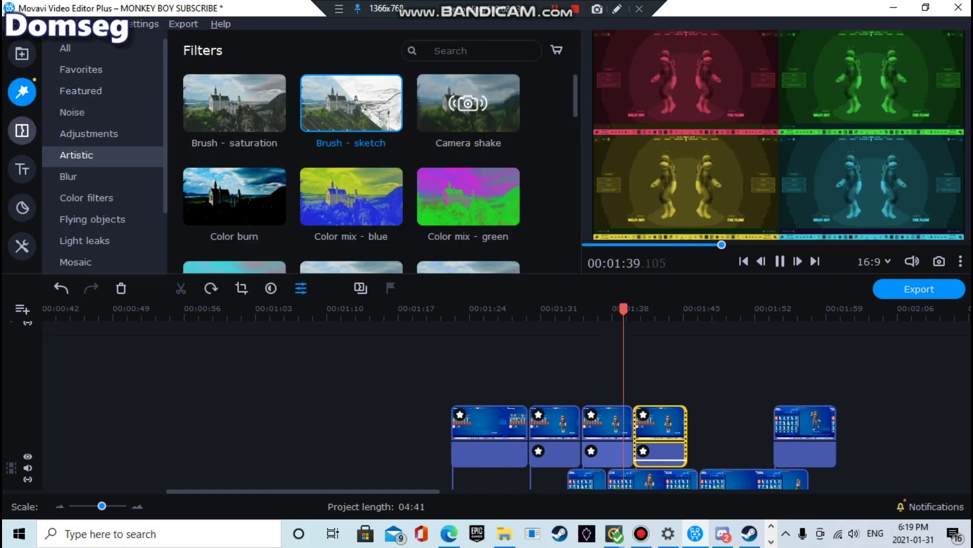
{"action": "scroll", "coordinate": [352, 152], "scroll_direction": "down", "scroll_amount": 4}
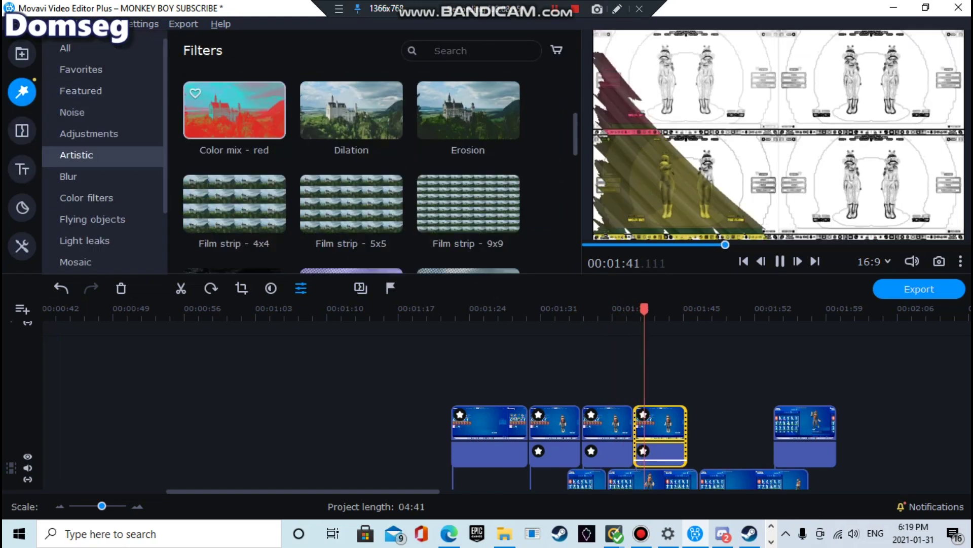
{"action": "left_click_drag", "start_coordinate": [233, 144], "coordinate": [659, 426]}
{"action": "left_click_drag", "start_coordinate": [246, 145], "coordinate": [682, 447]}
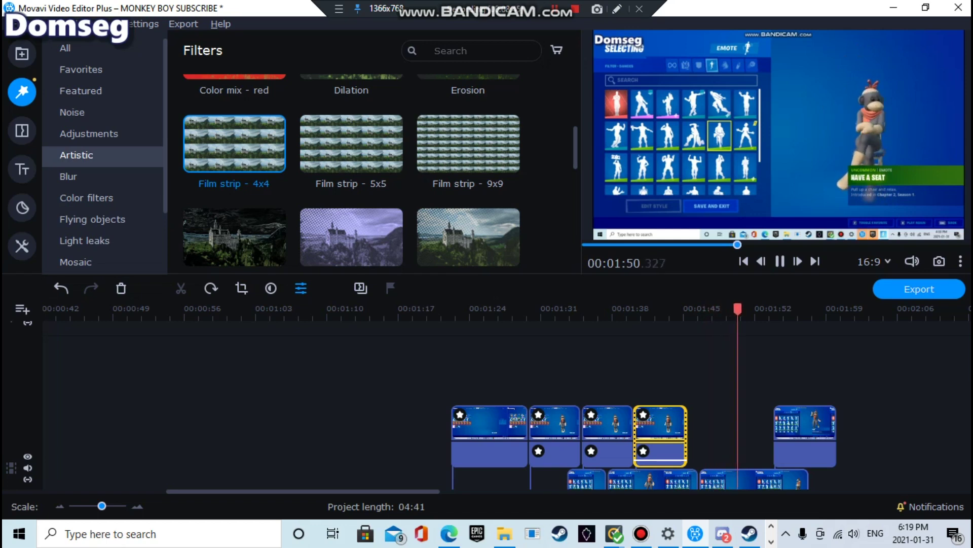
Step: Remove the Brush - sketch filter from the second Pop art clip after replaying it from about 00:01:40
{"action": "key", "text": "space"}
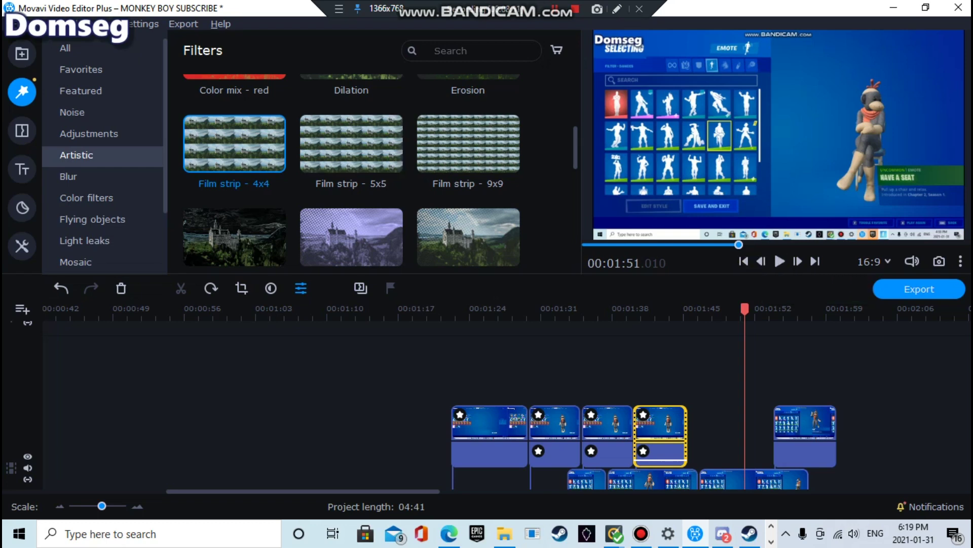
{"action": "left_click", "coordinate": [639, 311]}
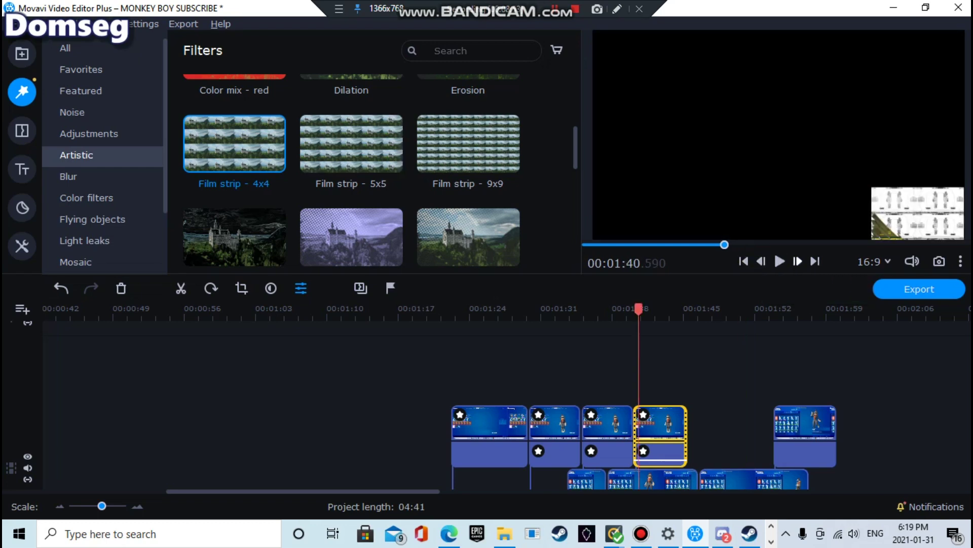
{"action": "left_click", "coordinate": [779, 261]}
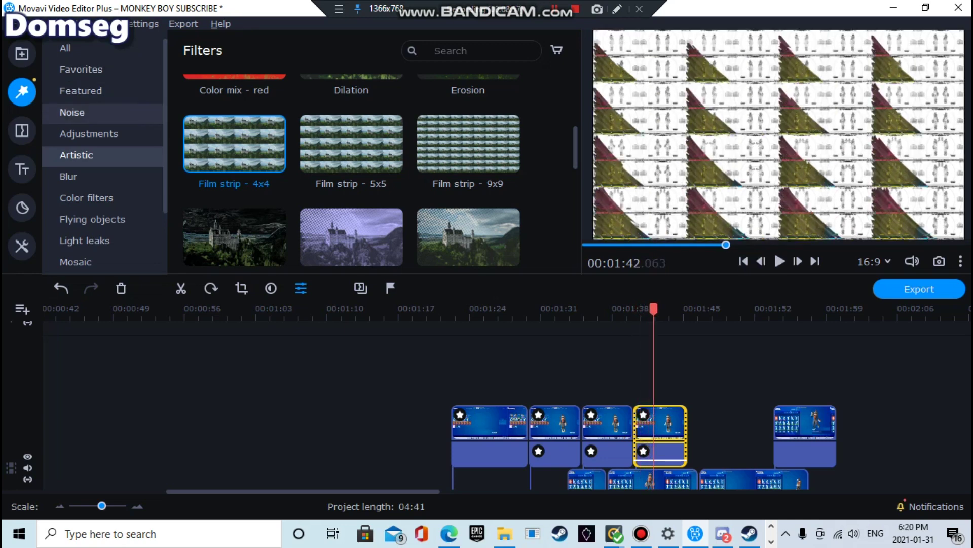
{"action": "left_click", "coordinate": [643, 415]}
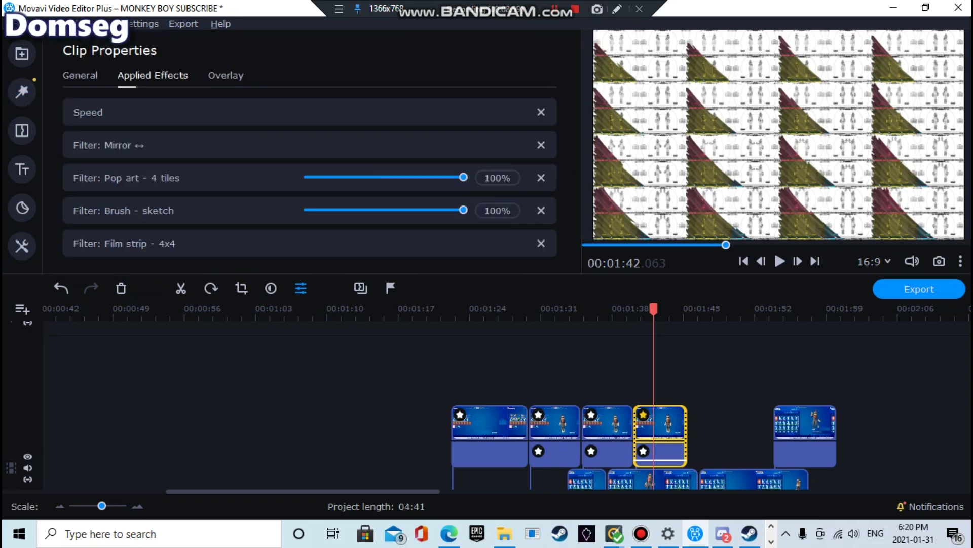
{"action": "left_click", "coordinate": [541, 210]}
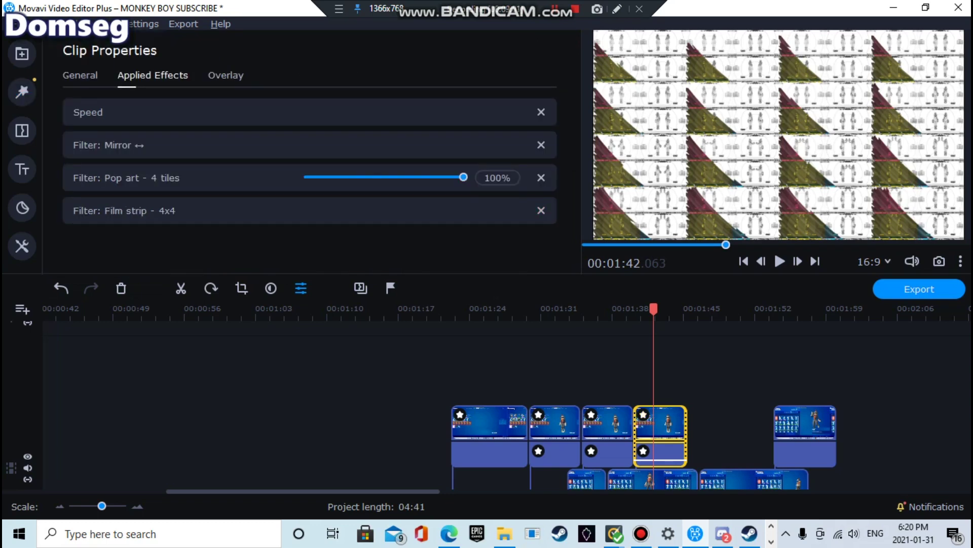
{"action": "left_click_drag", "start_coordinate": [650, 309], "coordinate": [627, 309]}
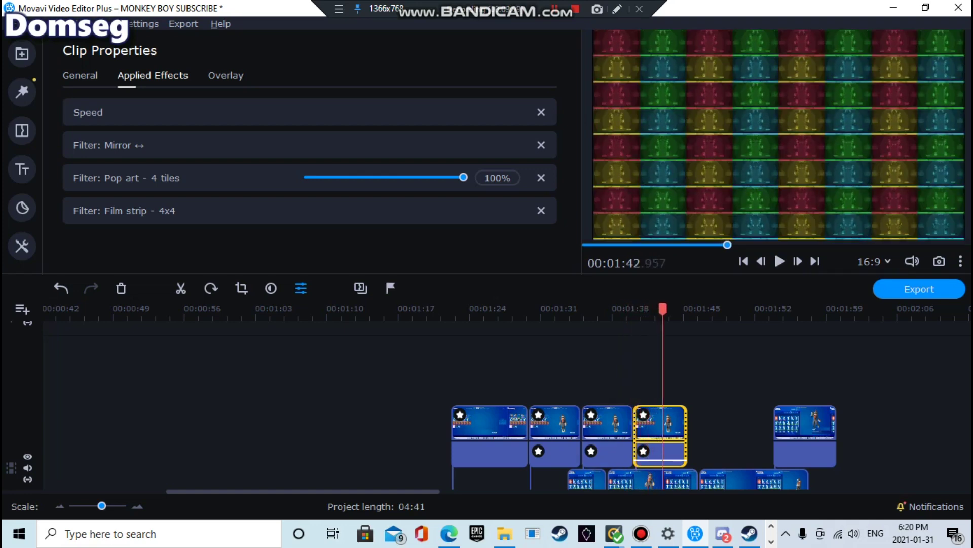
Step: Split the second Pop art clip at about 00:01:43 and open the properties of its second part
{"action": "right_click", "coordinate": [663, 411]}
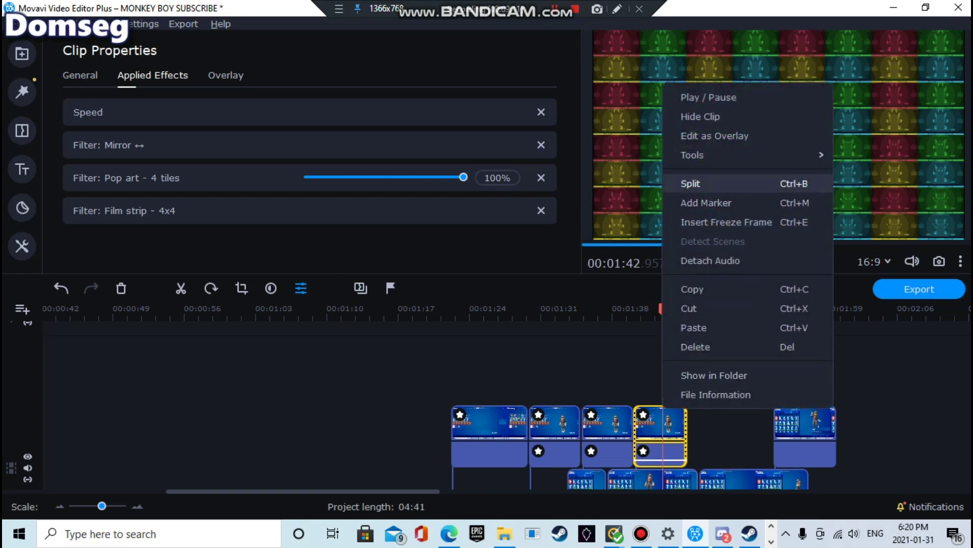
{"action": "left_click", "coordinate": [700, 183]}
{"action": "left_click", "coordinate": [679, 425]}
{"action": "left_click", "coordinate": [678, 425]}
{"action": "left_click", "coordinate": [673, 426]}
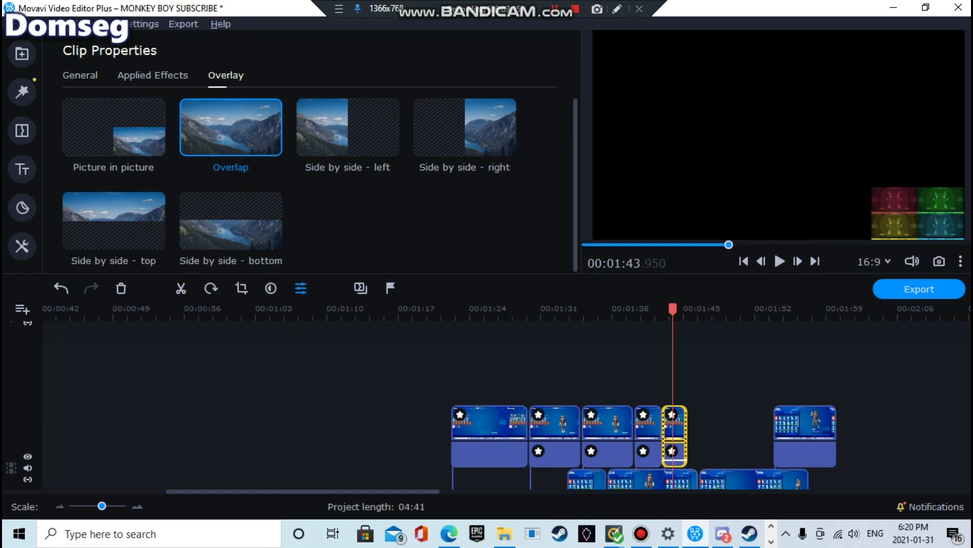
Step: Apply the Film strip - 5x5 filter from the Artistic category to the second part of the split clip
{"action": "left_click", "coordinate": [22, 246]}
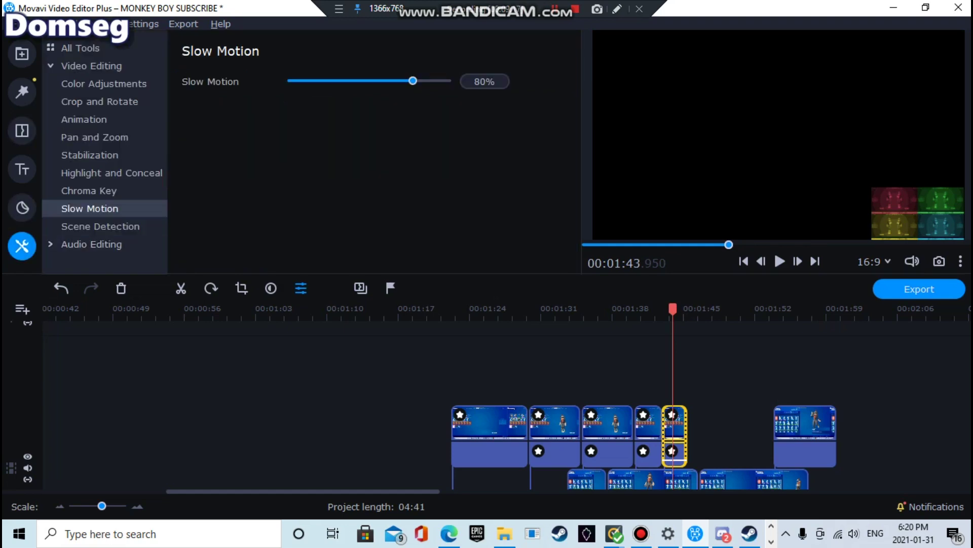
{"action": "left_click", "coordinate": [22, 131]}
{"action": "left_click", "coordinate": [22, 169]}
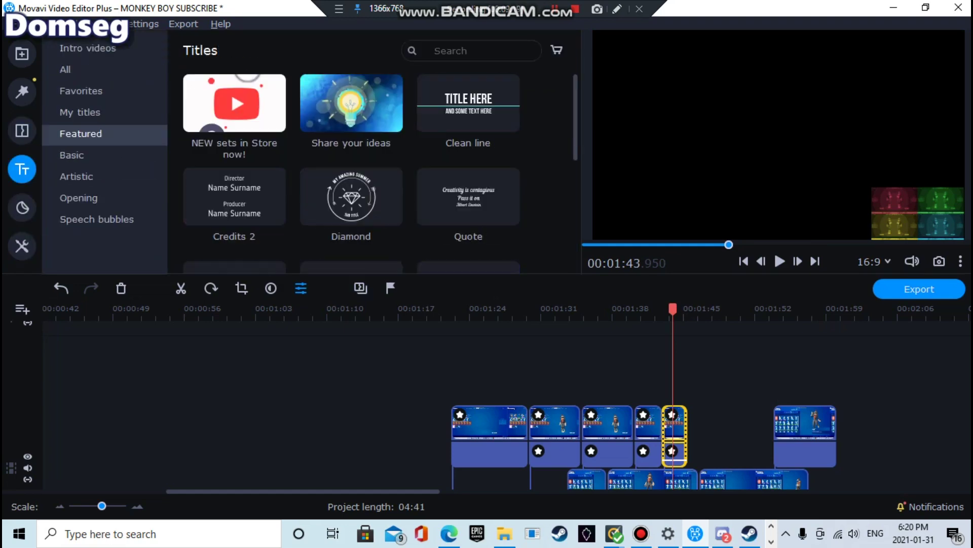
{"action": "left_click", "coordinate": [22, 91]}
{"action": "left_click_drag", "start_coordinate": [352, 144], "coordinate": [674, 421]}
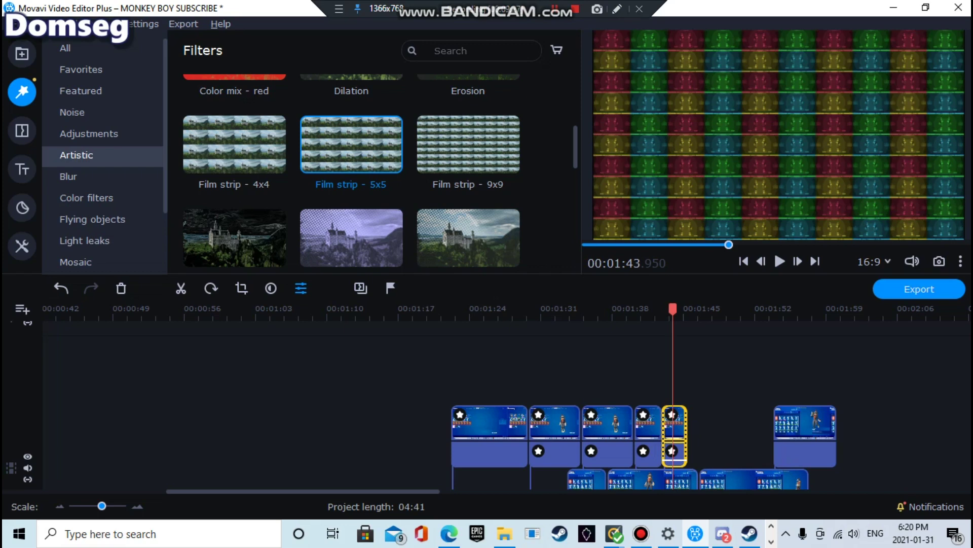
Step: Place the Film strip - 5x5 clip directly after the preceding overlay clip and extend its end to about 00:01:45
{"action": "right_click", "coordinate": [675, 424]}
{"action": "left_click", "coordinate": [725, 440]}
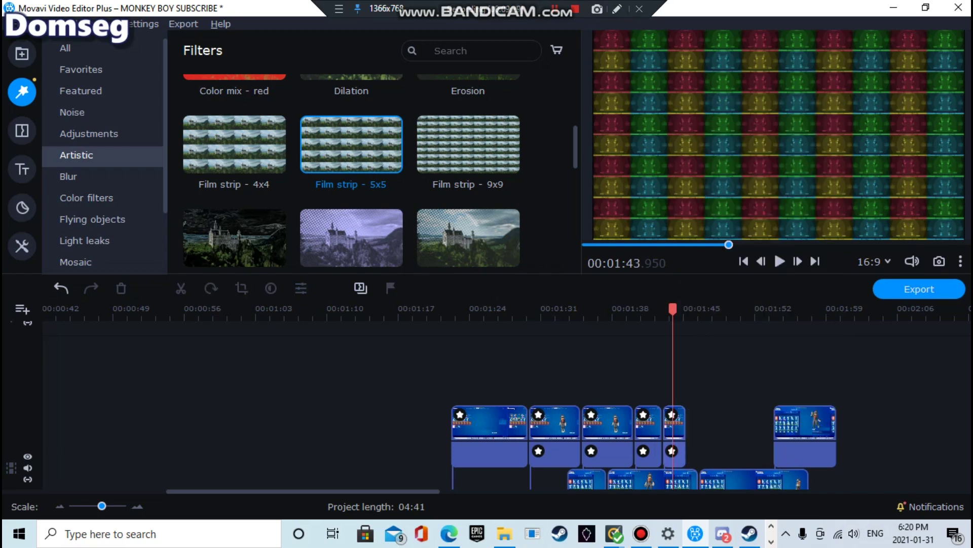
{"action": "left_click_drag", "start_coordinate": [670, 430], "coordinate": [701, 424]}
{"action": "left_click", "coordinate": [725, 437]}
{"action": "left_click", "coordinate": [301, 288]}
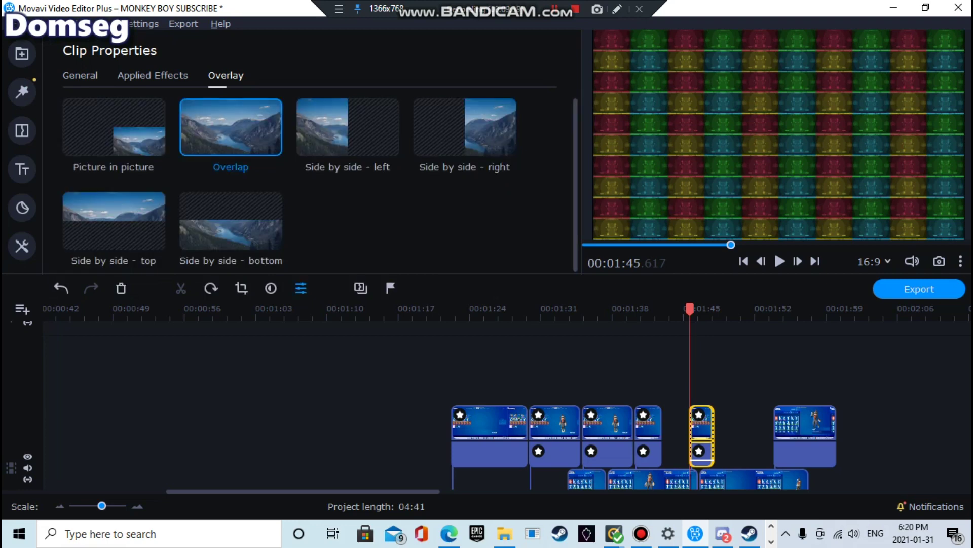
{"action": "left_click_drag", "start_coordinate": [690, 429], "coordinate": [669, 436]}
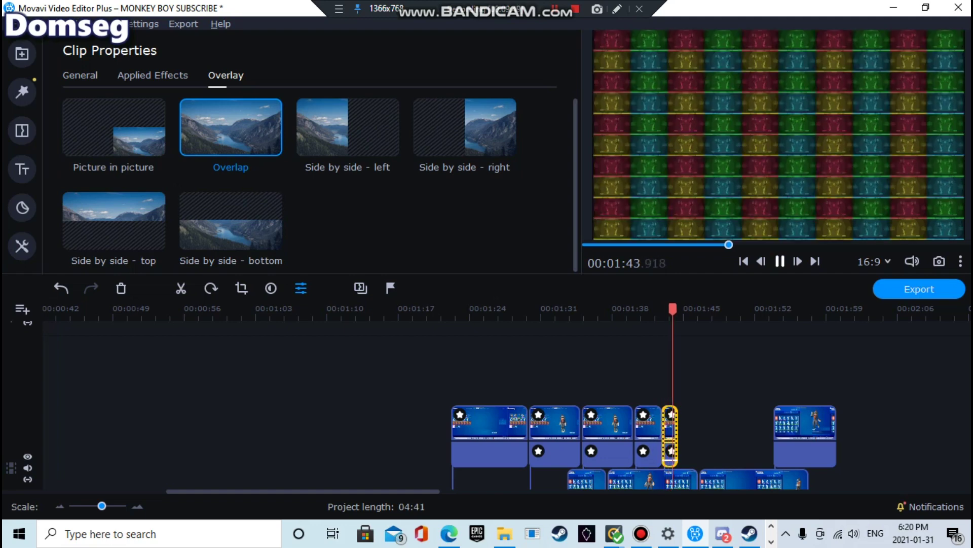
{"action": "key", "text": "space"}
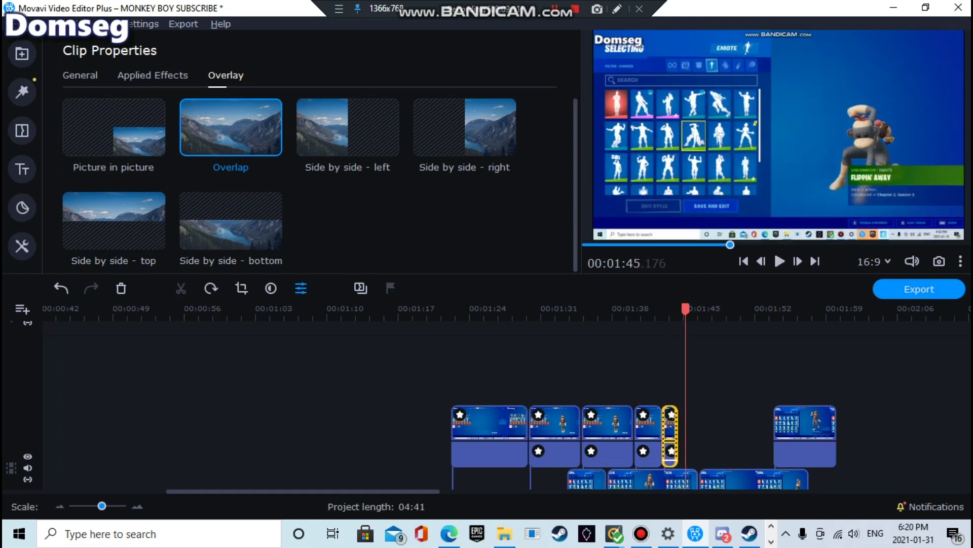
{"action": "mouse_move", "coordinate": [664, 431]}
{"action": "left_mouse_down"}
{"action": "mouse_move", "coordinate": [651, 431]}
{"action": "mouse_move", "coordinate": [678, 431]}
{"action": "left_mouse_up"}
Step: Replay the two split Pop art clips from about 00:01:40
{"action": "left_click_drag", "start_coordinate": [654, 368], "coordinate": [648, 423]}
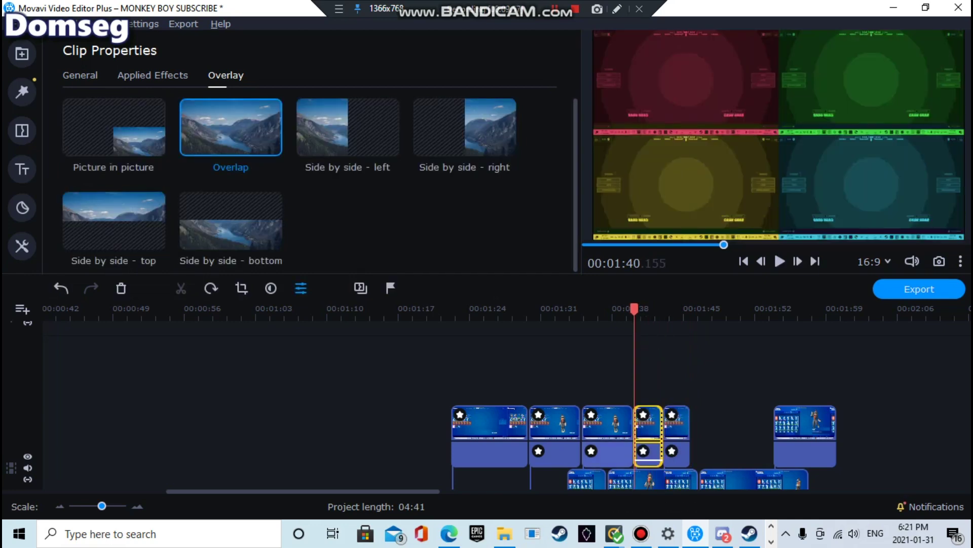
{"action": "key", "text": "space"}
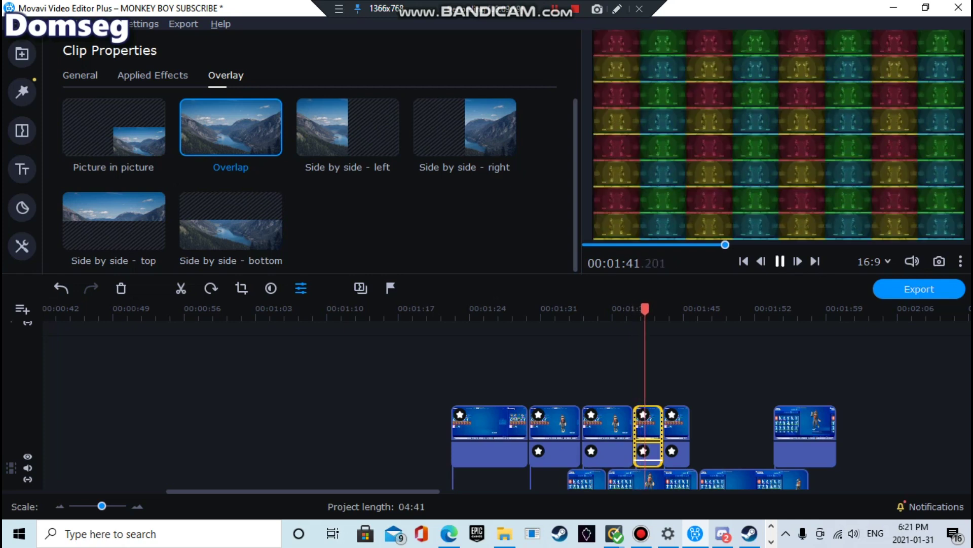
{"action": "left_click", "coordinate": [628, 126]}
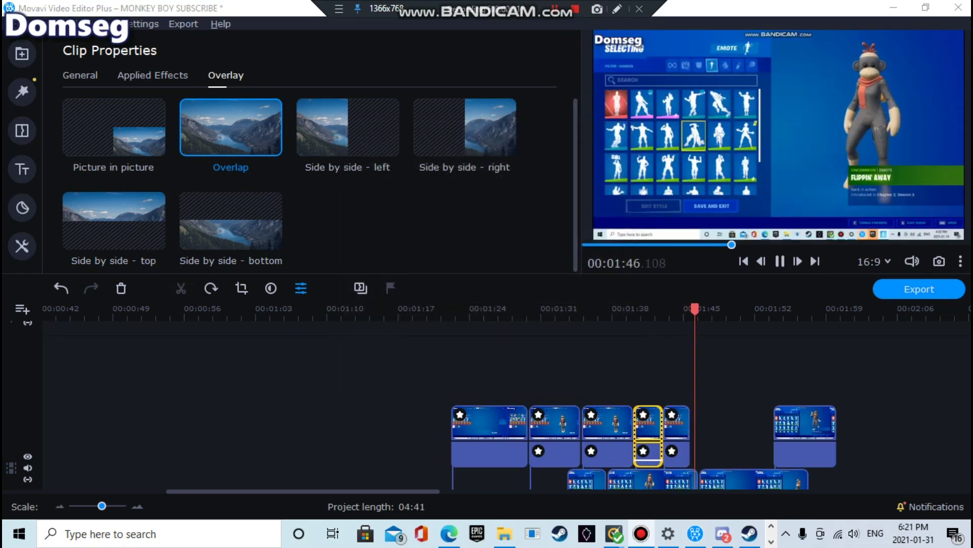
{"action": "left_click_drag", "start_coordinate": [731, 245], "coordinate": [687, 244]}
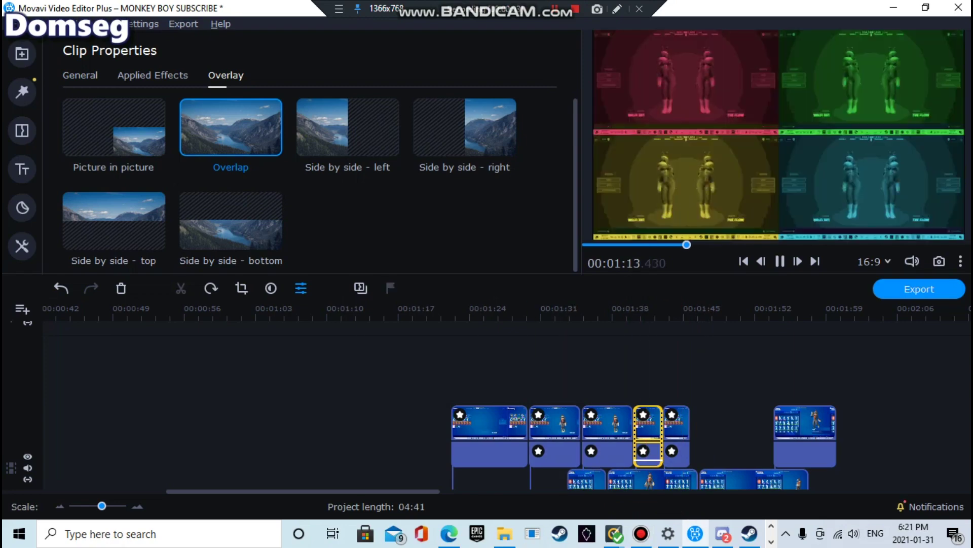
Step: Duplicate the Film strip - 5x5 clip and place the copy directly after it on the overlay track
{"action": "right_click", "coordinate": [681, 428]}
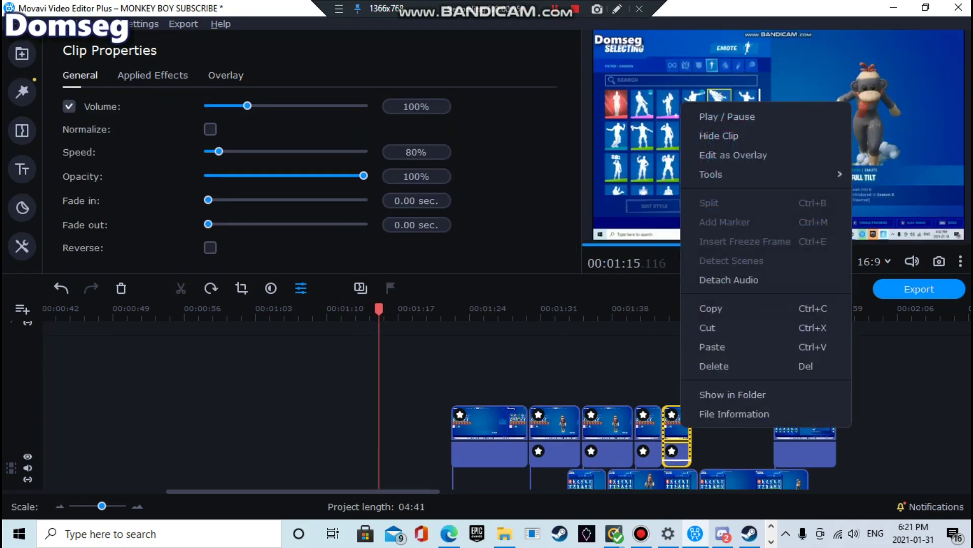
{"action": "left_click", "coordinate": [711, 309]}
{"action": "left_click", "coordinate": [688, 308]}
{"action": "right_click", "coordinate": [704, 362]}
{"action": "left_click", "coordinate": [725, 422]}
{"action": "left_click_drag", "start_coordinate": [715, 422], "coordinate": [704, 420]}
{"action": "right_click", "coordinate": [704, 420]}
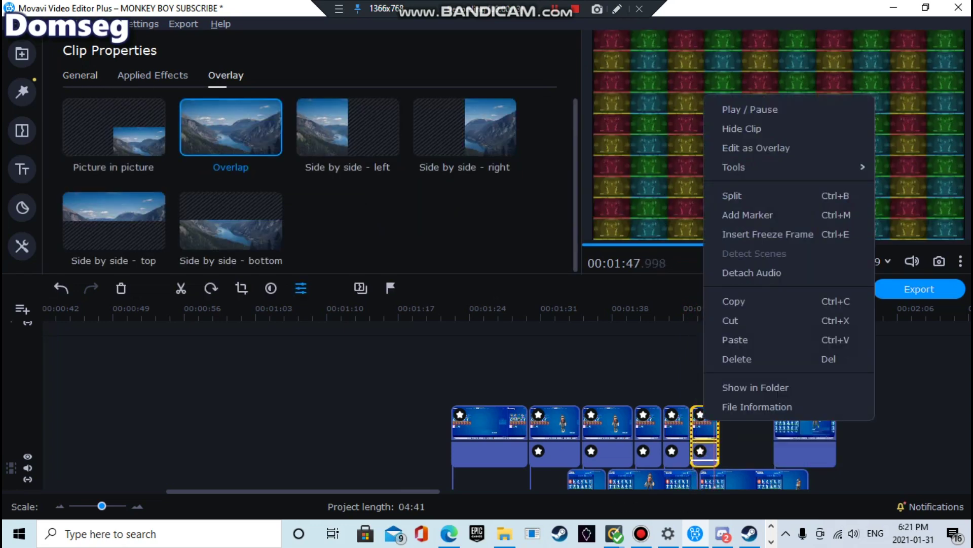
Step: Apply the Film strip - 9x9 filter from the Artistic category to the duplicated clip and replay it
{"action": "left_click", "coordinate": [22, 208]}
{"action": "left_click", "coordinate": [22, 169]}
{"action": "left_click", "coordinate": [22, 131]}
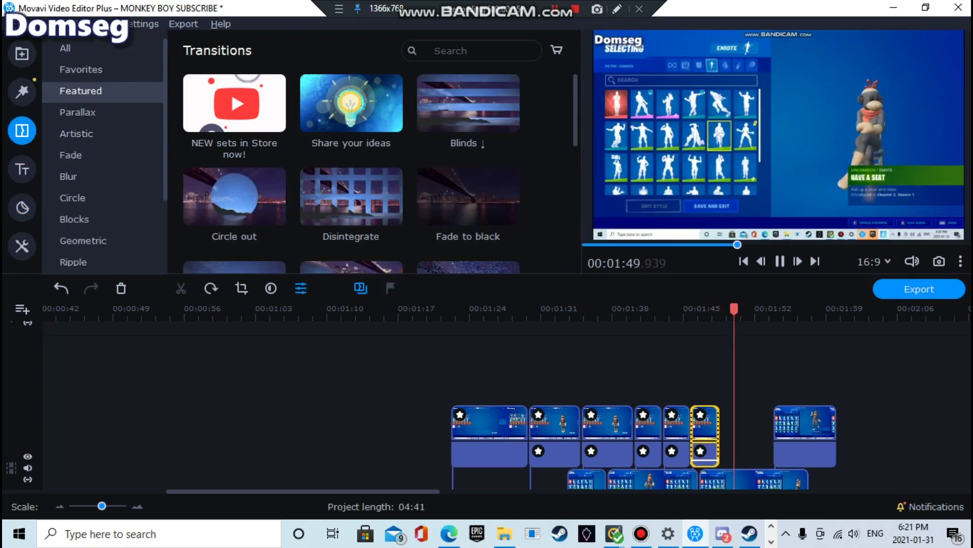
{"action": "left_click", "coordinate": [22, 92]}
{"action": "left_click_drag", "start_coordinate": [468, 144], "coordinate": [703, 430]}
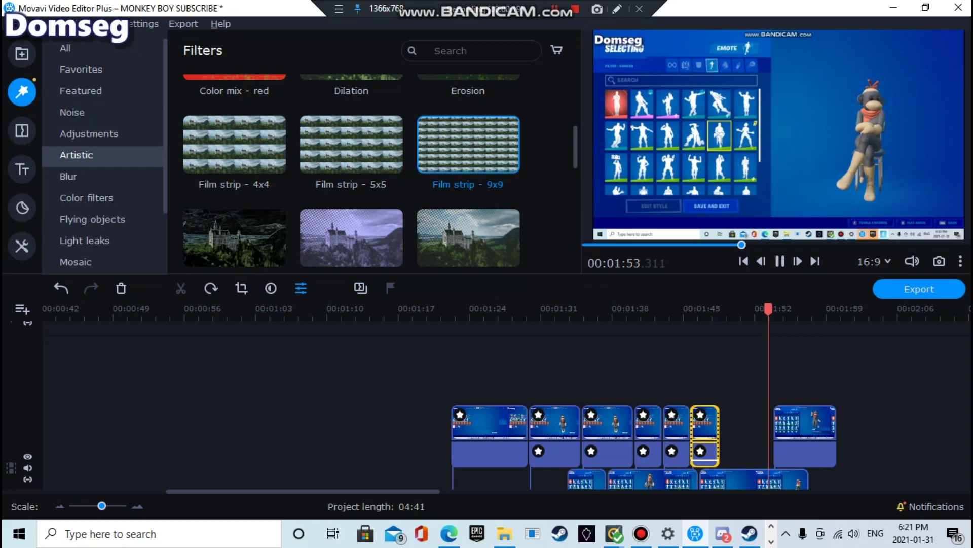
{"action": "left_click", "coordinate": [689, 311]}
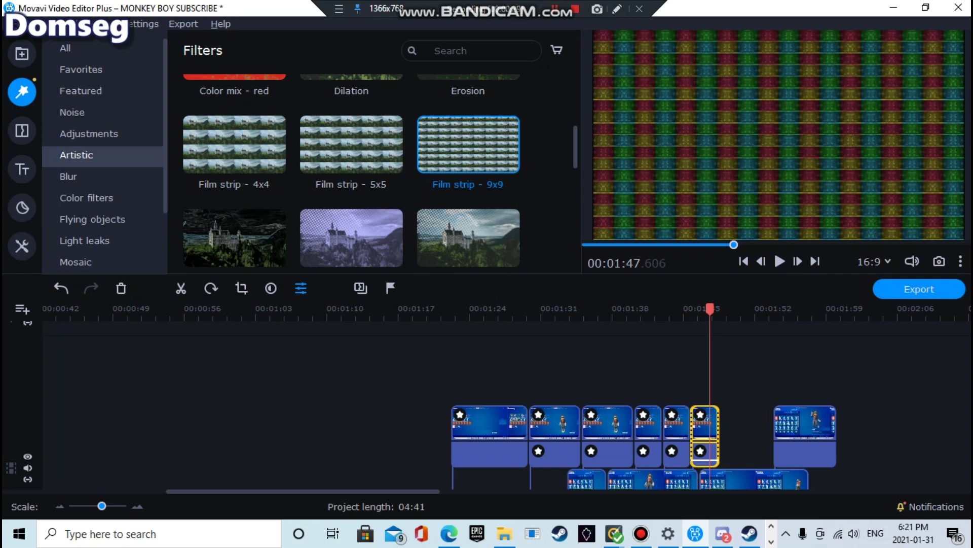
Step: Split the Film strip - 9x9 clip at about 00:01:47.6 and apply the Vertigo and Twirl filters to its short end piece
{"action": "scroll", "coordinate": [456, 152], "scroll_direction": "down", "scroll_amount": 5}
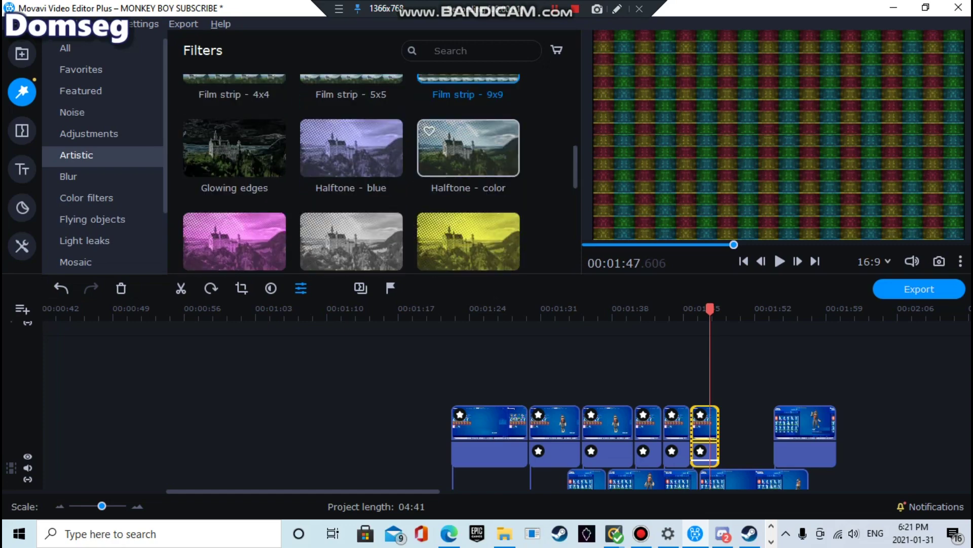
{"action": "scroll", "coordinate": [469, 153], "scroll_direction": "down", "scroll_amount": 5}
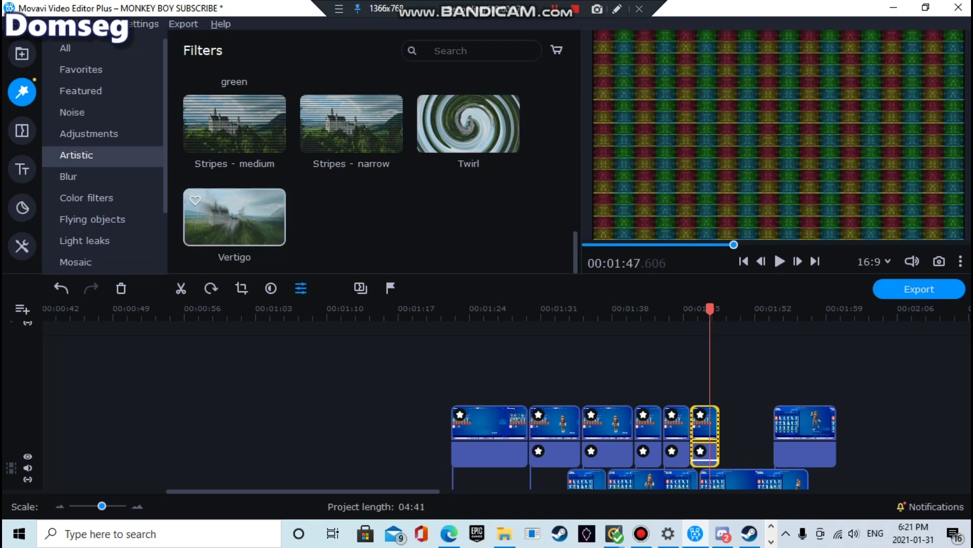
{"action": "right_click", "coordinate": [703, 431]}
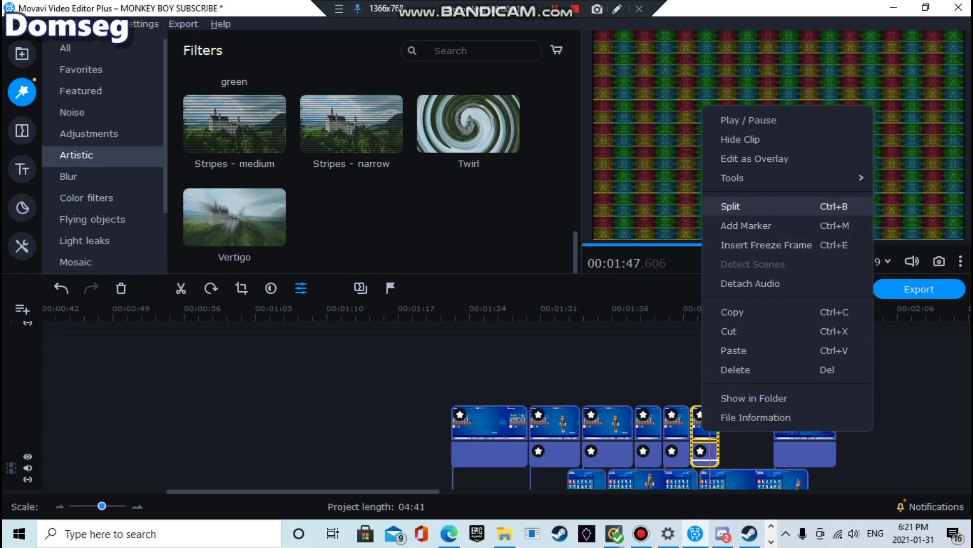
{"action": "left_click", "coordinate": [730, 205]}
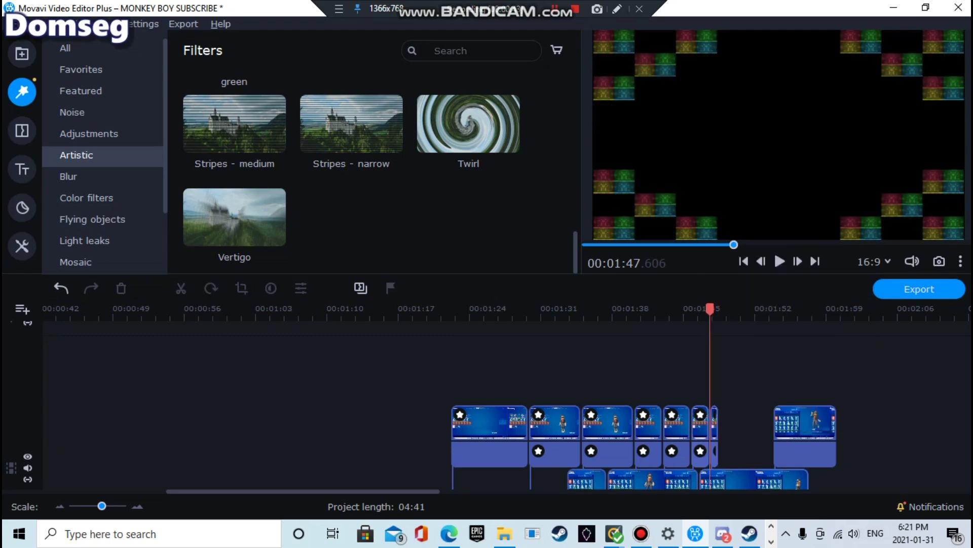
{"action": "left_click_drag", "start_coordinate": [235, 217], "coordinate": [713, 422]}
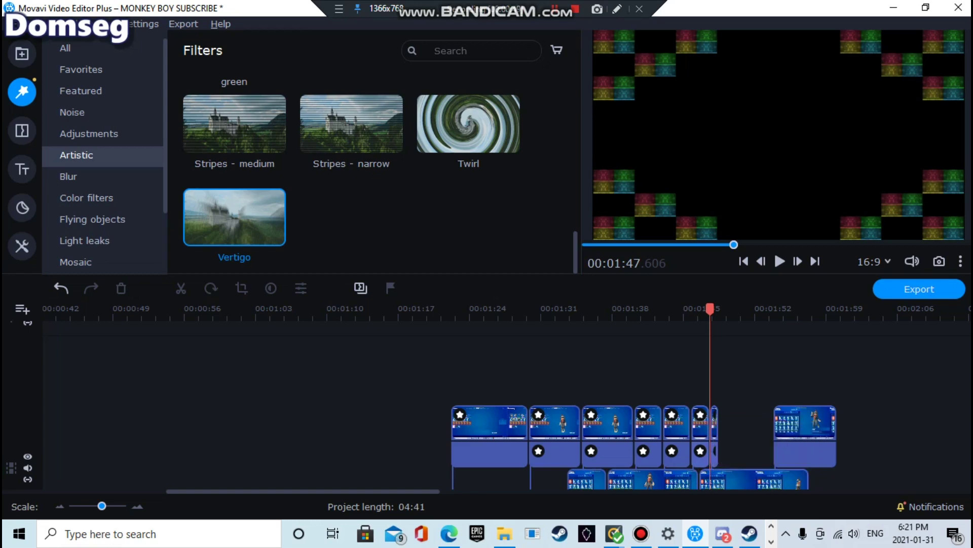
{"action": "left_click_drag", "start_coordinate": [457, 124], "coordinate": [713, 425]}
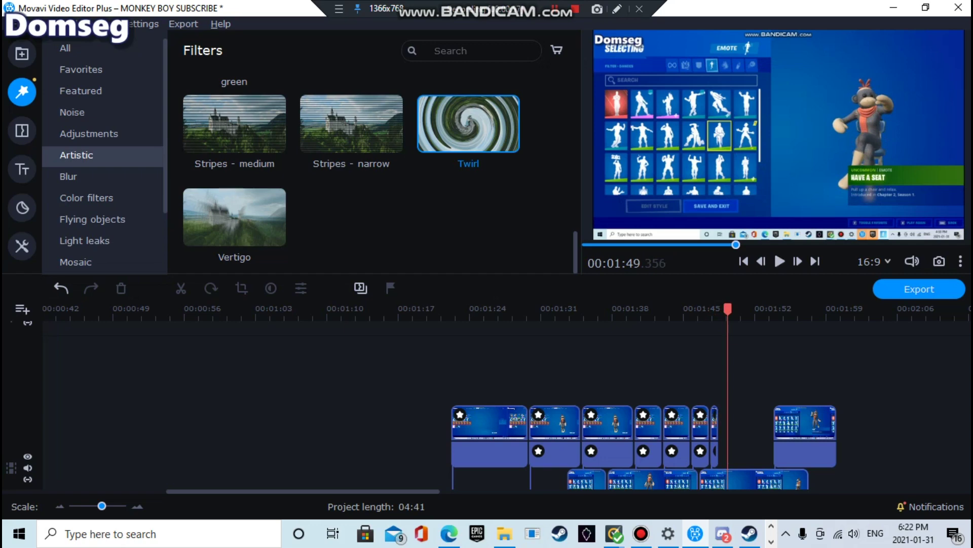
Step: Switch to Fortnite, accept the incoming party invite and look through the online friends list
{"action": "scroll", "coordinate": [377, 172], "scroll_direction": "up", "scroll_amount": 2}
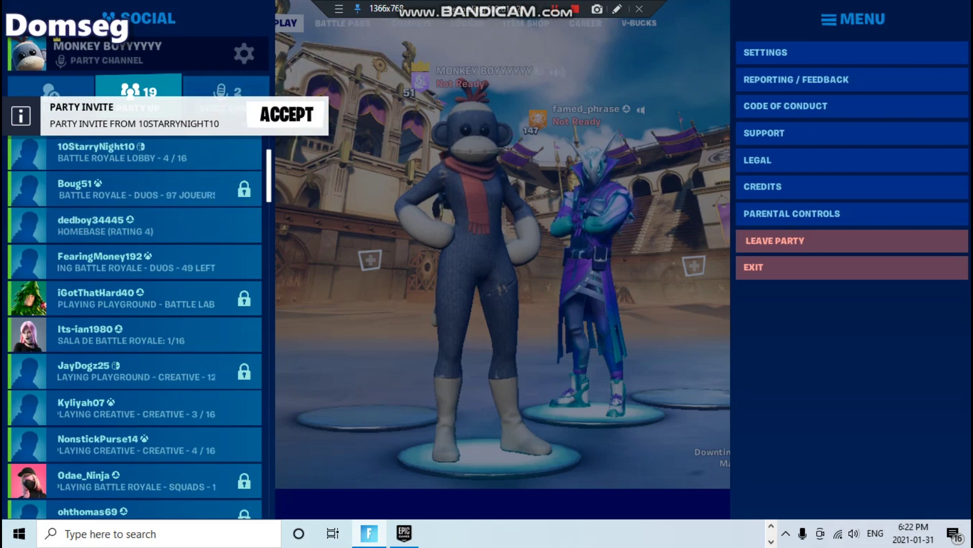
{"action": "left_click", "coordinate": [287, 113]}
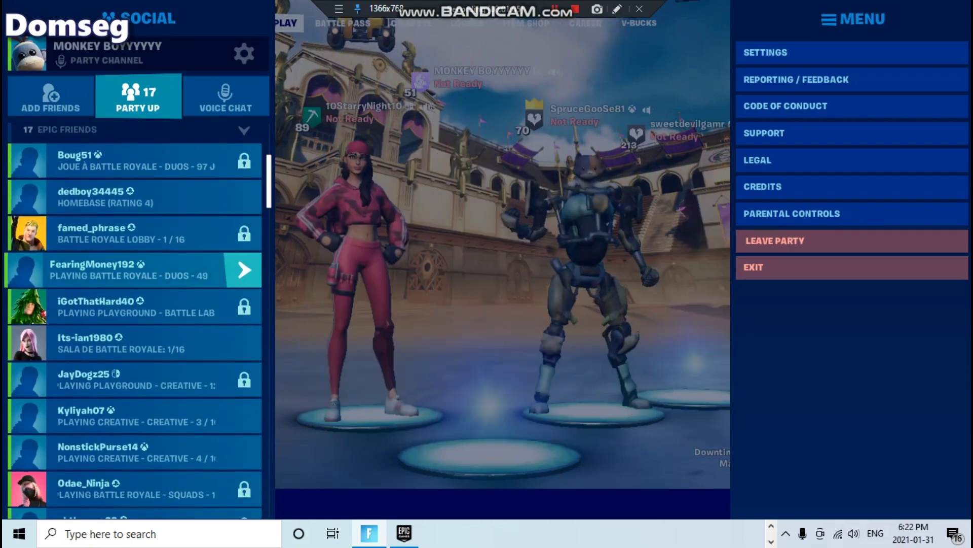
{"action": "scroll", "coordinate": [134, 304], "scroll_direction": "down", "scroll_amount": 2}
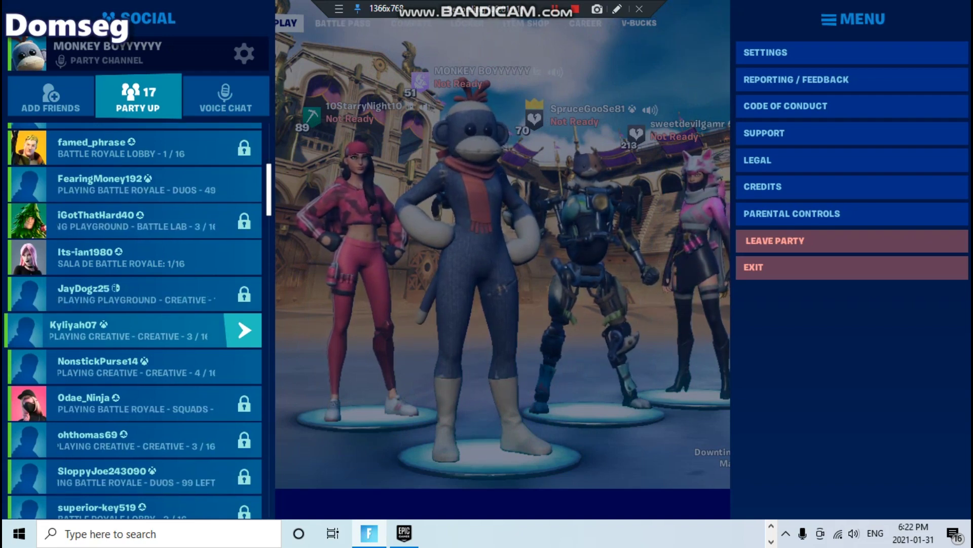
{"action": "scroll", "coordinate": [134, 294], "scroll_direction": "up", "scroll_amount": 3}
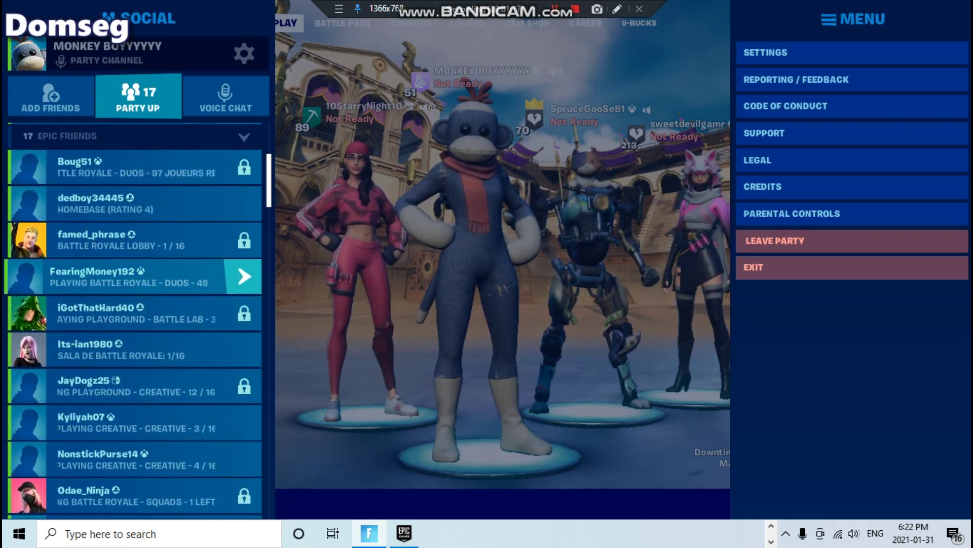
{"action": "scroll", "coordinate": [134, 198], "scroll_direction": "up", "scroll_amount": 3}
{"action": "scroll", "coordinate": [134, 180], "scroll_direction": "down", "scroll_amount": 3}
{"action": "scroll", "coordinate": [134, 304], "scroll_direction": "down", "scroll_amount": 9}
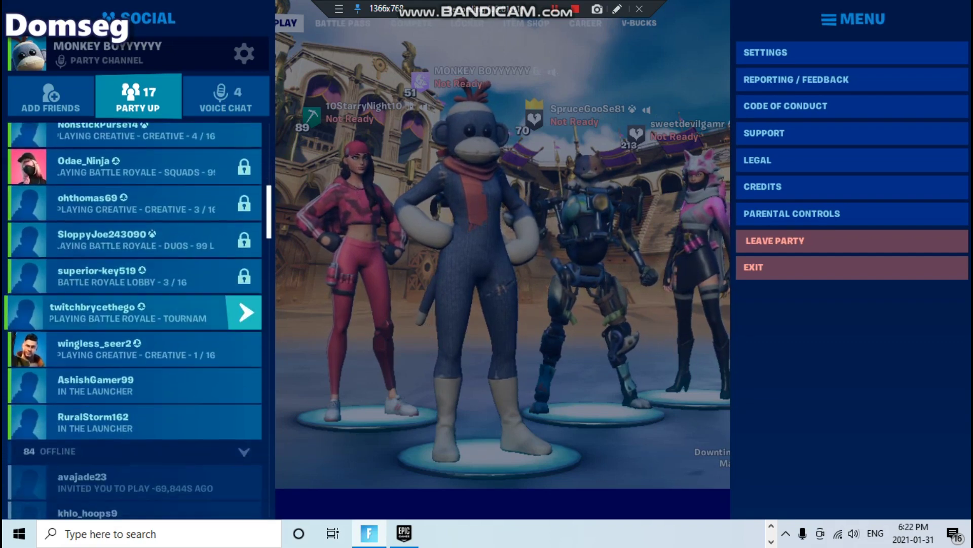
Step: Find the friend waiting alone in the Battle Royale lobby (1 / 16) in the friends list and invite them to the party
{"action": "scroll", "coordinate": [134, 294], "scroll_direction": "down", "scroll_amount": 3}
{"action": "scroll", "coordinate": [135, 157], "scroll_direction": "up", "scroll_amount": 3}
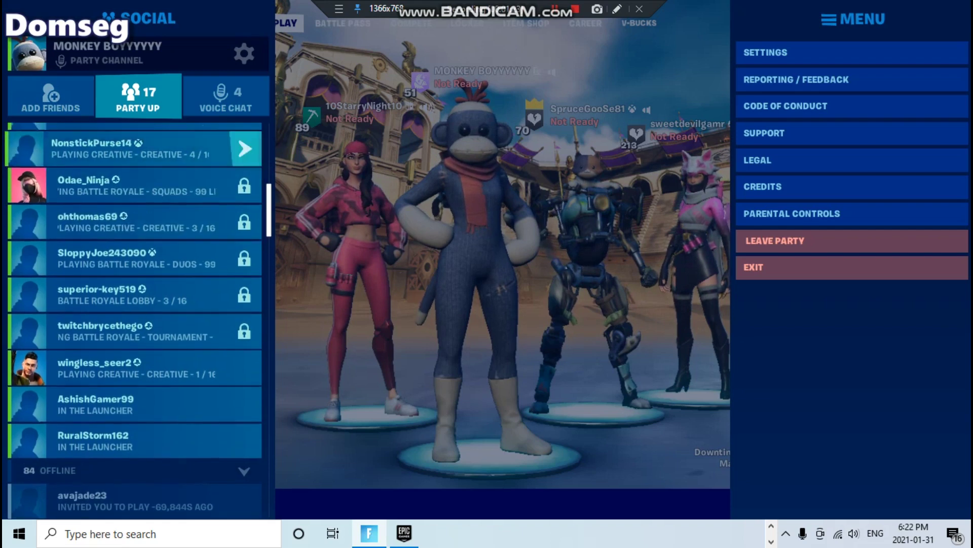
{"action": "scroll", "coordinate": [135, 181], "scroll_direction": "up", "scroll_amount": 6}
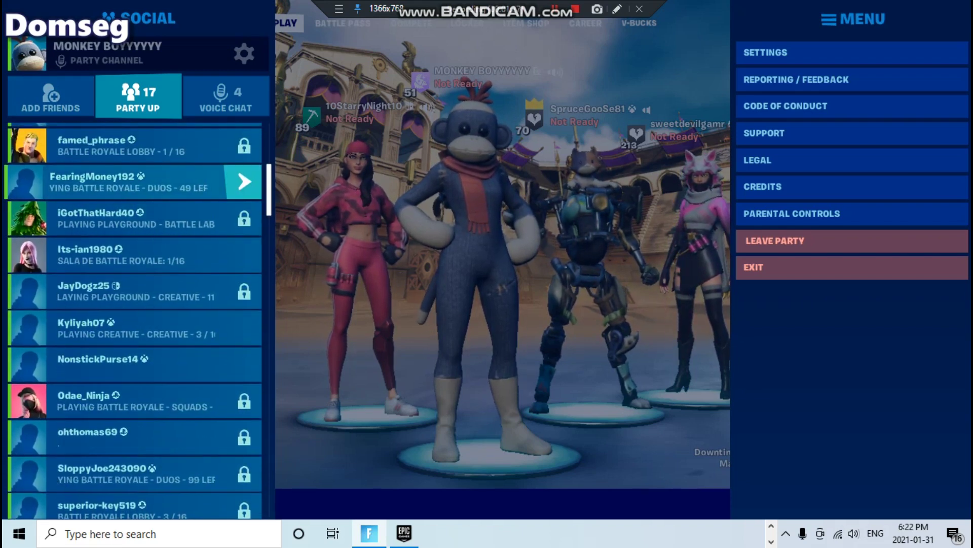
{"action": "scroll", "coordinate": [135, 210], "scroll_direction": "up", "scroll_amount": 2}
{"action": "scroll", "coordinate": [135, 218], "scroll_direction": "down", "scroll_amount": 1}
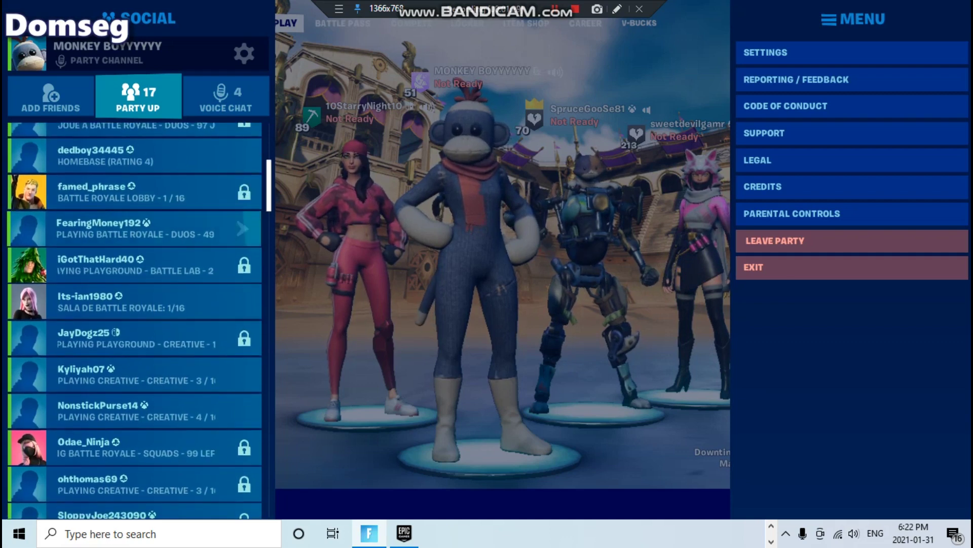
{"action": "scroll", "coordinate": [134, 223], "scroll_direction": "up", "scroll_amount": 1}
{"action": "left_click", "coordinate": [134, 223]}
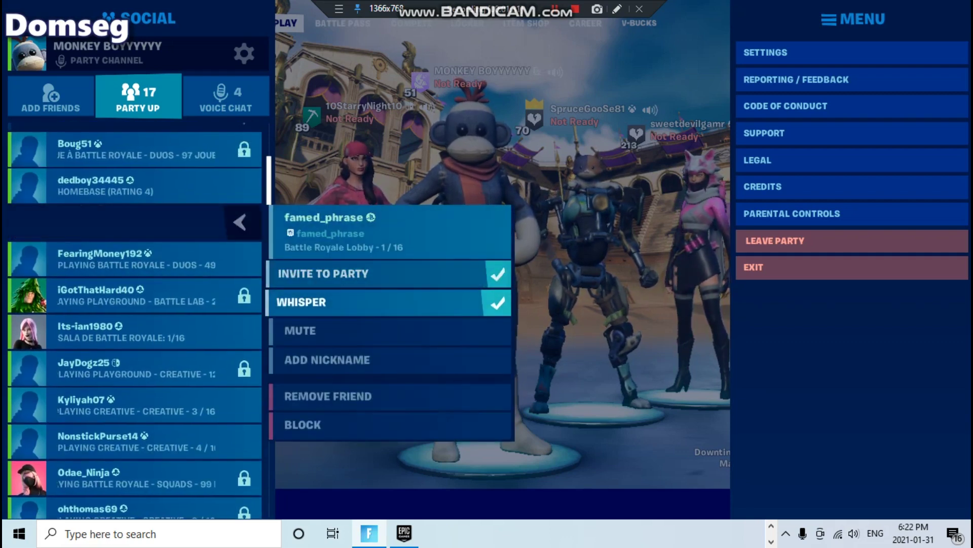
{"action": "left_click", "coordinate": [375, 275]}
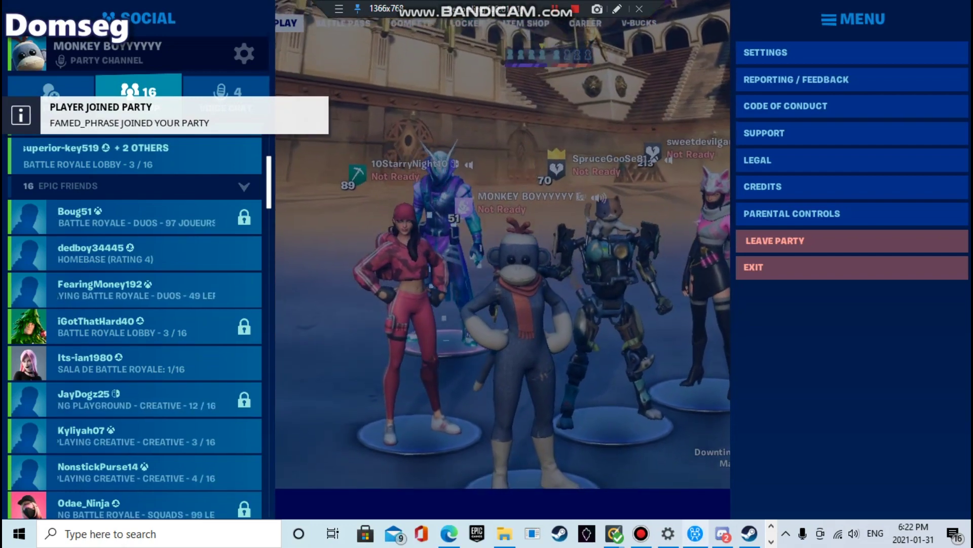
Step: Switch to Movavi Video Editor Plus, replay the last filtered overlay clips and lengthen the Vertigo and Twirl piece to end at about 00:01:50
{"action": "left_click", "coordinate": [695, 533]}
{"action": "mouse_move", "coordinate": [668, 534]}
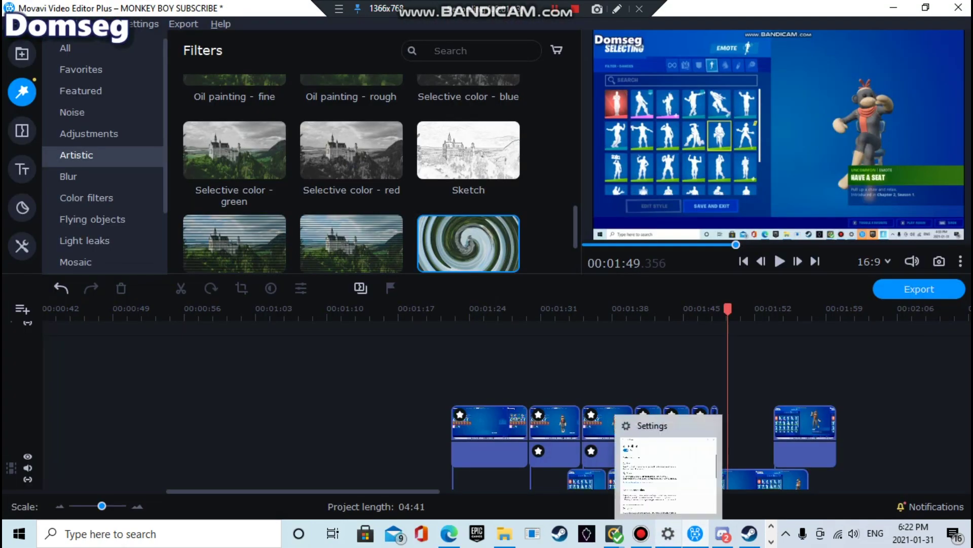
{"action": "left_click_drag", "start_coordinate": [728, 309], "coordinate": [691, 309]}
{"action": "left_click", "coordinate": [780, 261]}
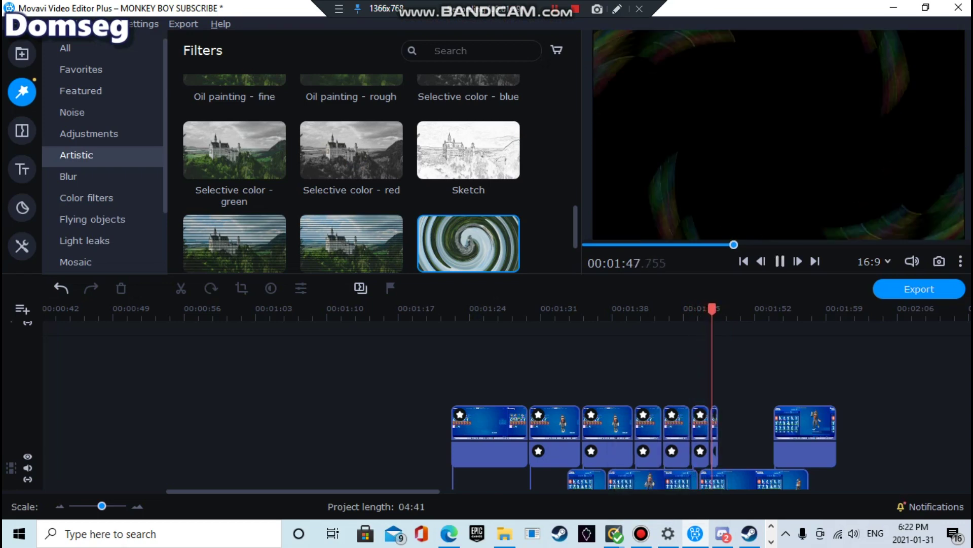
{"action": "left_click", "coordinate": [714, 431]}
{"action": "mouse_move", "coordinate": [714, 436]}
{"action": "left_mouse_down"}
{"action": "mouse_move", "coordinate": [729, 436]}
{"action": "mouse_move", "coordinate": [714, 436]}
{"action": "left_mouse_up"}
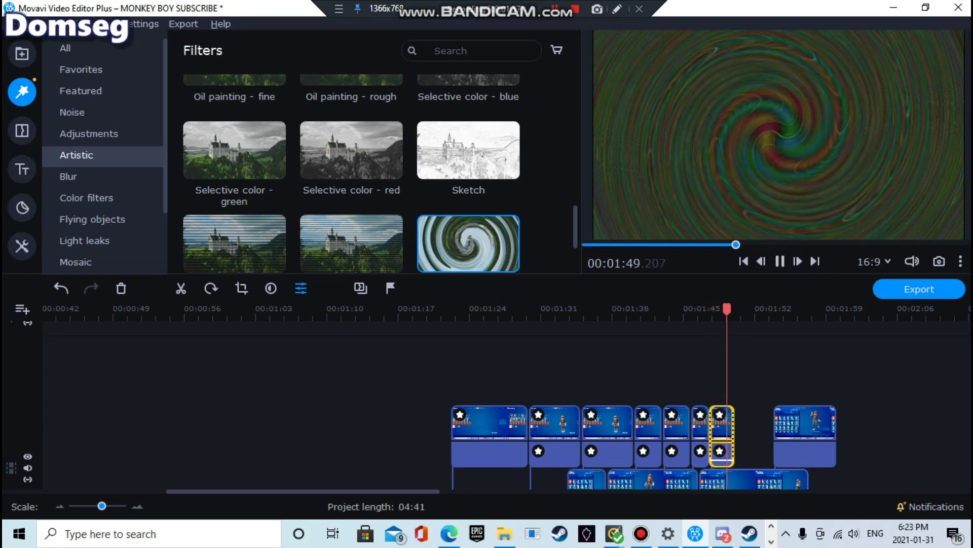
Step: Place the short unfiltered overlay clip directly after the Vertigo and Twirl piece and undo its stray move to about 00:03:02
{"action": "left_click_drag", "start_coordinate": [805, 436], "coordinate": [766, 436]}
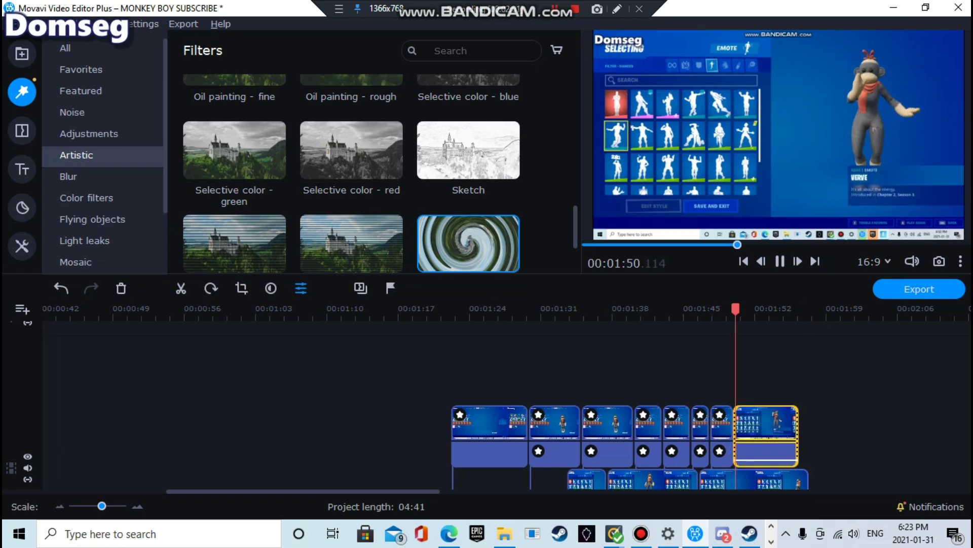
{"action": "right_click", "coordinate": [722, 419]}
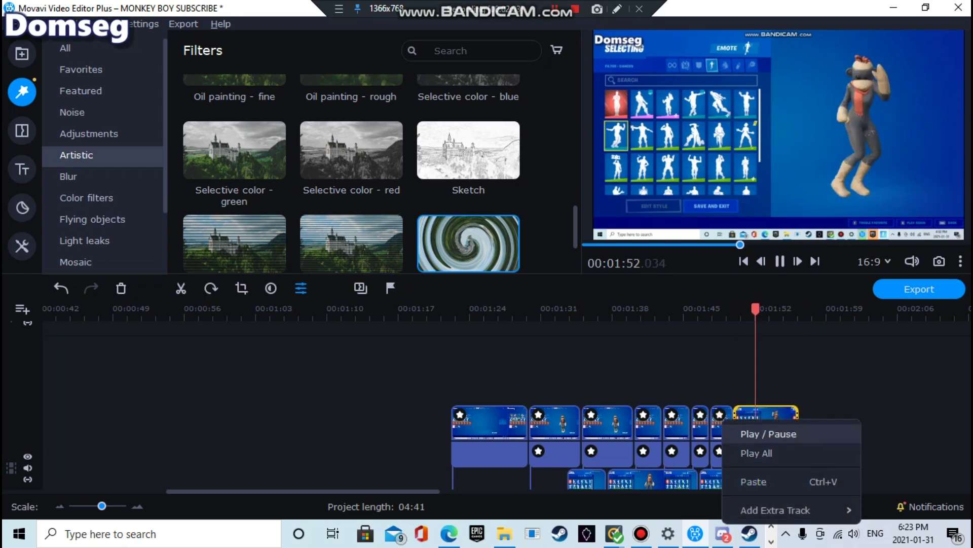
{"action": "left_click", "coordinate": [811, 380]}
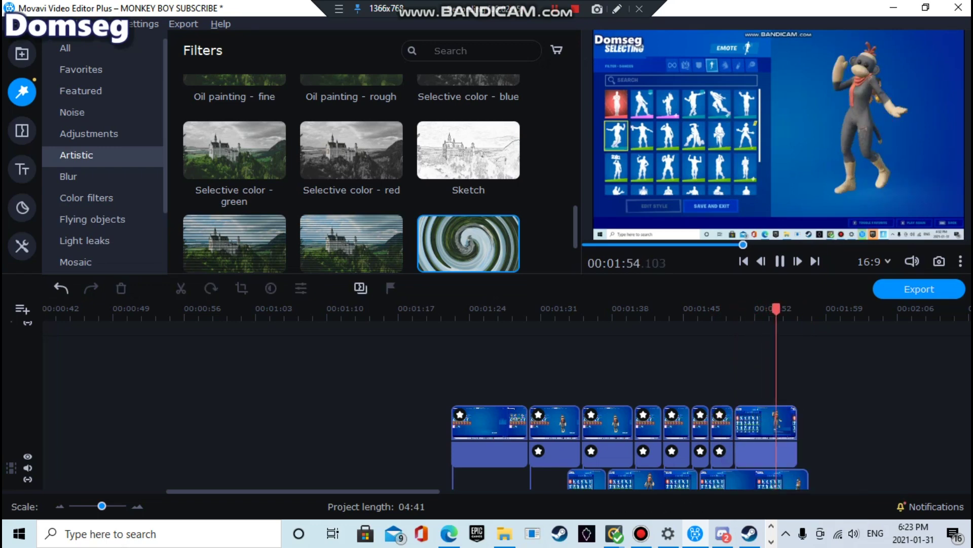
{"action": "left_click", "coordinate": [726, 310]}
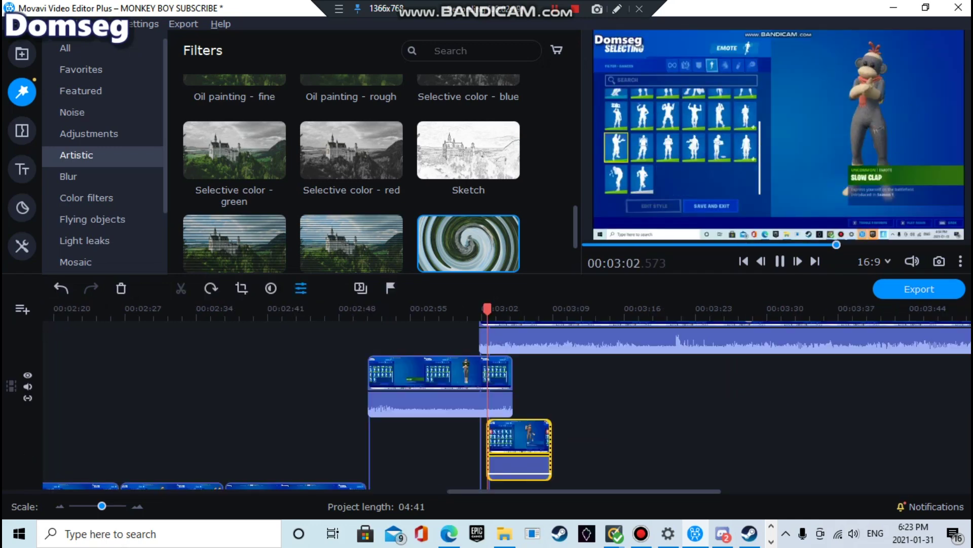
{"action": "key", "text": "ctrl+z"}
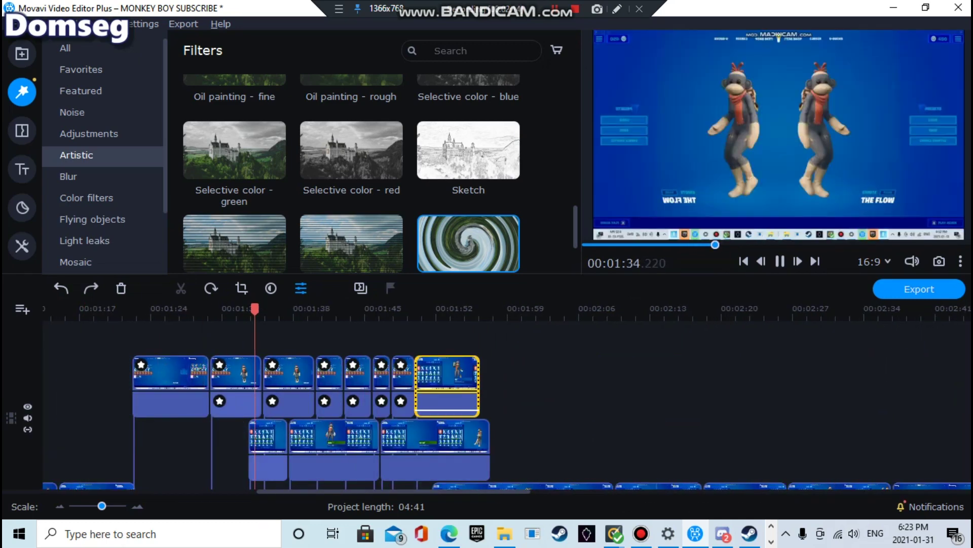
Step: Move the short unfiltered clip to about 00:02:05 and place the longer clip from the lower track directly after the Vertigo and Twirl piece
{"action": "left_click_drag", "start_coordinate": [441, 380], "coordinate": [597, 380]}
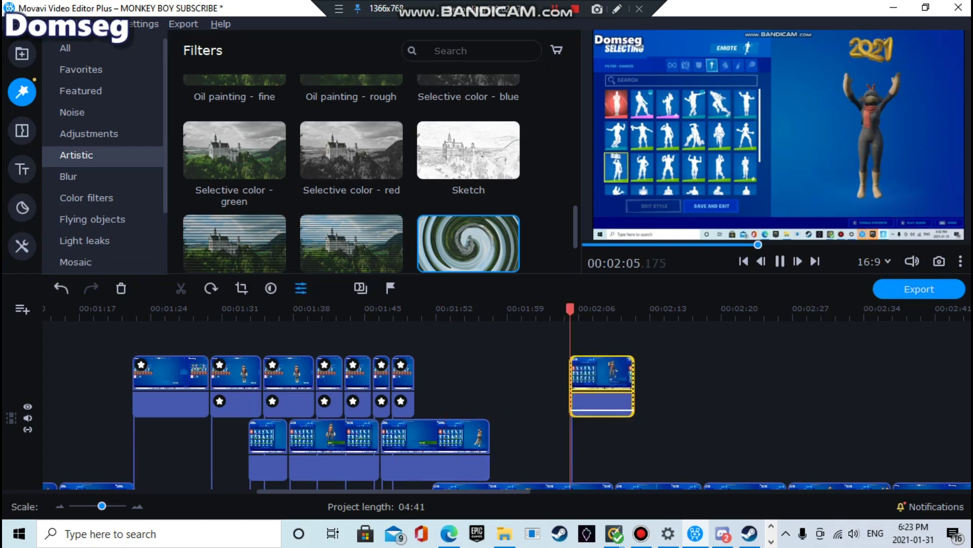
{"action": "left_click_drag", "start_coordinate": [585, 446], "coordinate": [410, 456]}
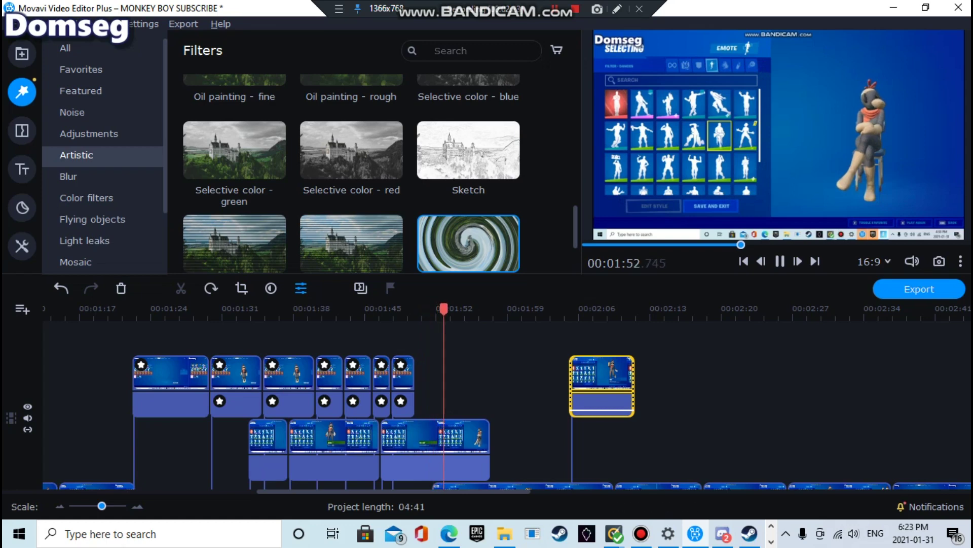
{"action": "left_click_drag", "start_coordinate": [437, 449], "coordinate": [473, 387]}
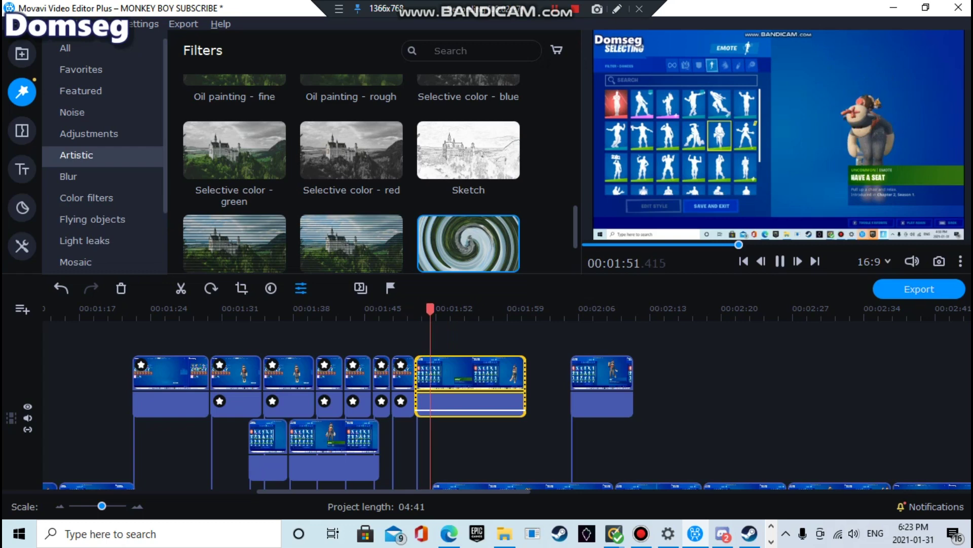
Step: Delete the Vertigo and Twirl piece and shift the long unfiltered clip back to close the gap
{"action": "right_click", "coordinate": [404, 371]}
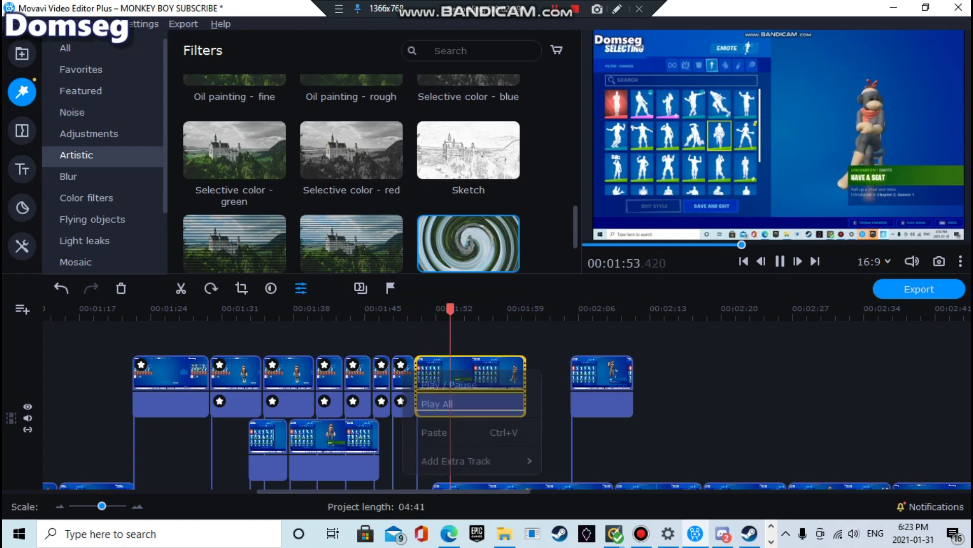
{"action": "left_click", "coordinate": [404, 371]}
{"action": "right_click", "coordinate": [396, 377]}
{"action": "left_click_drag", "start_coordinate": [495, 309], "coordinate": [396, 309]}
{"action": "right_click", "coordinate": [401, 383]}
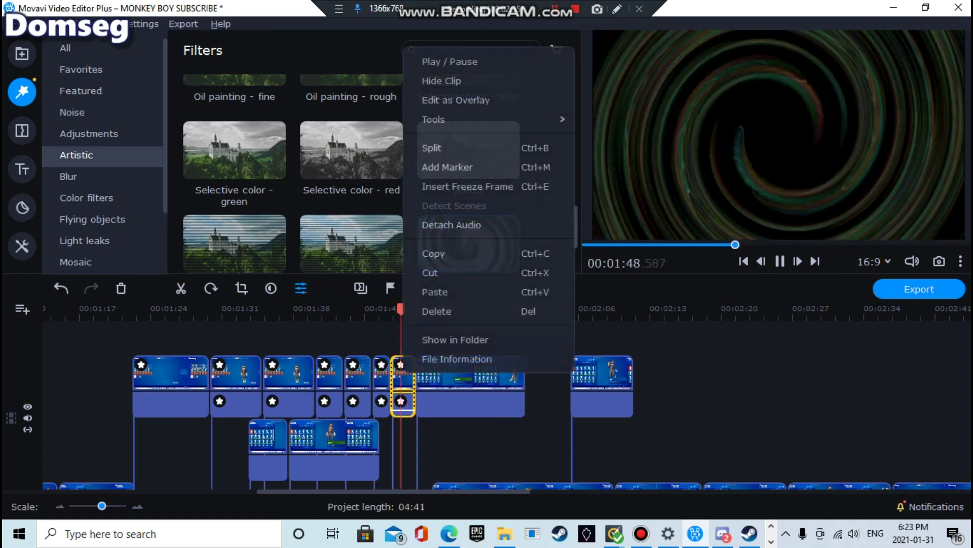
{"action": "left_click", "coordinate": [428, 308]}
{"action": "left_click_drag", "start_coordinate": [441, 375], "coordinate": [416, 375]}
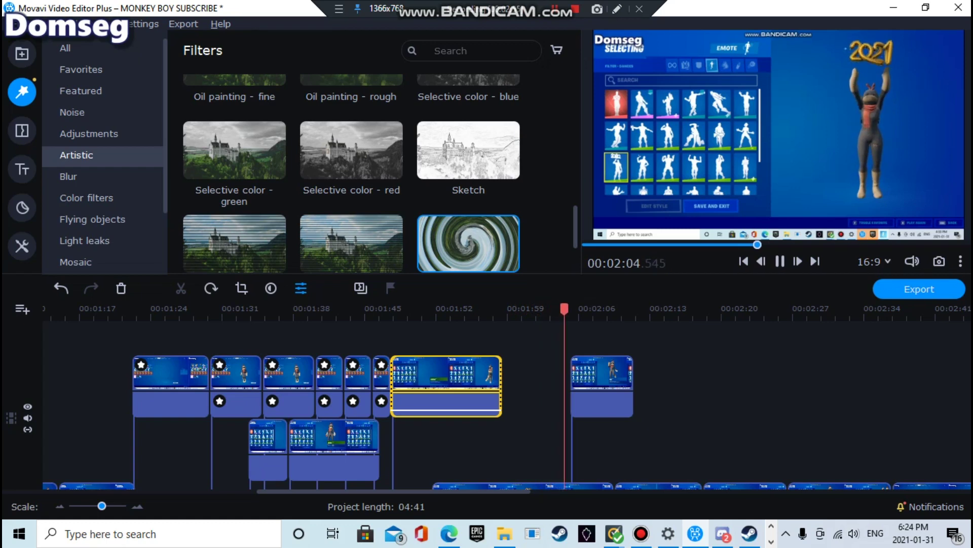
Step: Replay the overlay sequence, trim the first filtered clip to end at about 00:01:27.5 and shift the following clips up against it
{"action": "scroll", "coordinate": [507, 400], "scroll_direction": "left", "scroll_amount": 2}
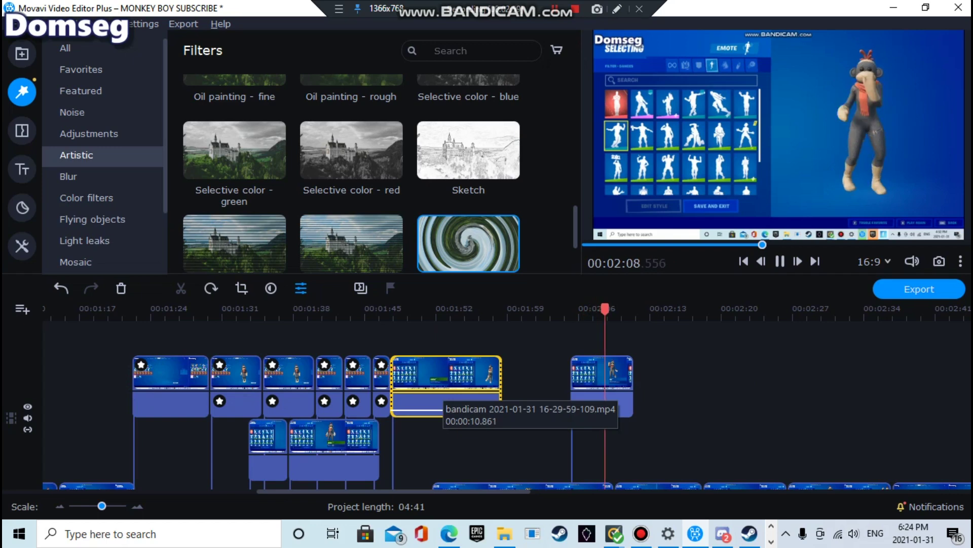
{"action": "left_click", "coordinate": [476, 310]}
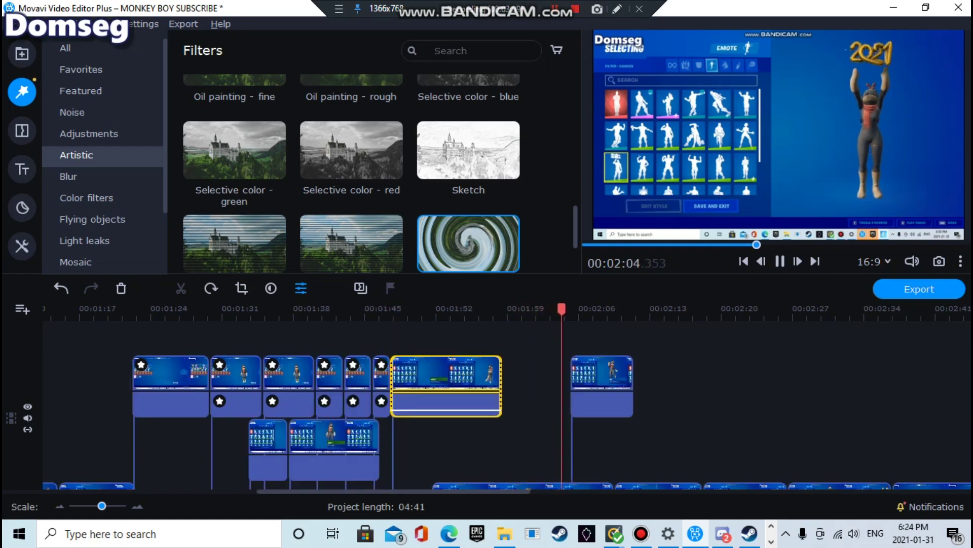
{"action": "left_click", "coordinate": [260, 310]}
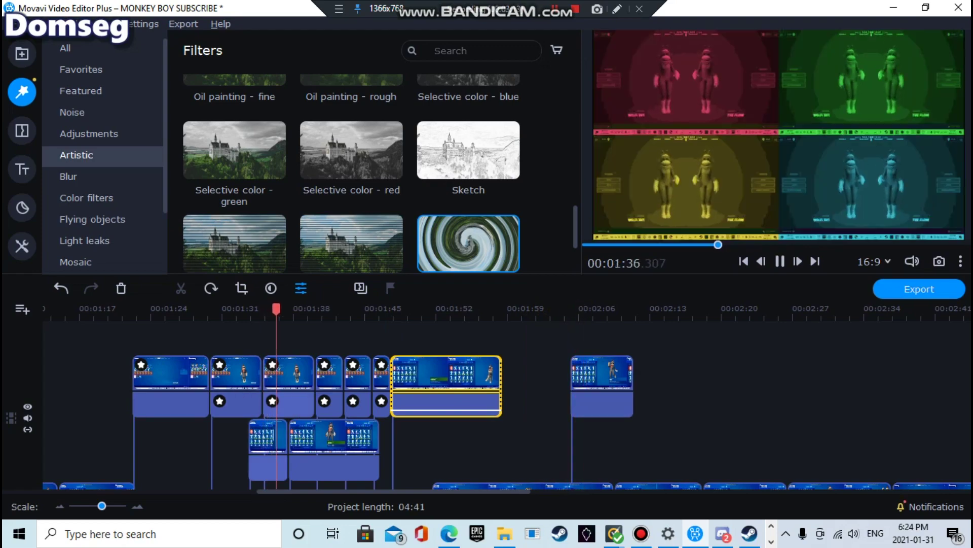
{"action": "left_click", "coordinate": [171, 310]}
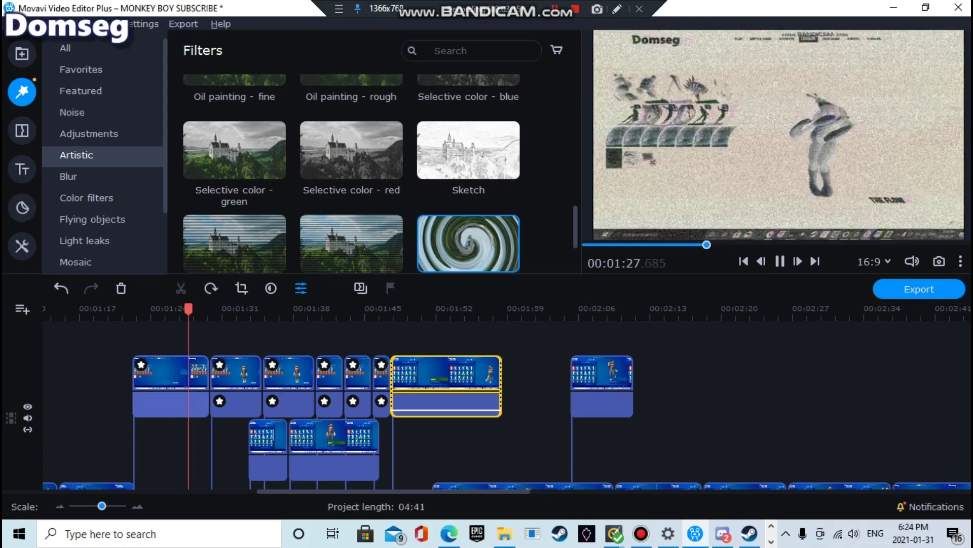
{"action": "left_click", "coordinate": [189, 376]}
{"action": "left_click_drag", "start_coordinate": [209, 378], "coordinate": [485, 383]}
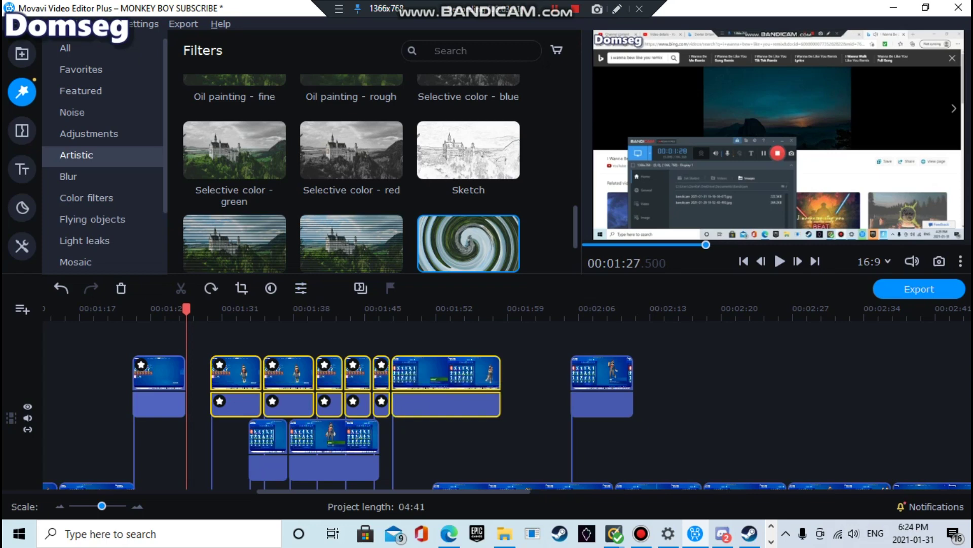
{"action": "left_click_drag", "start_coordinate": [239, 376], "coordinate": [215, 377]}
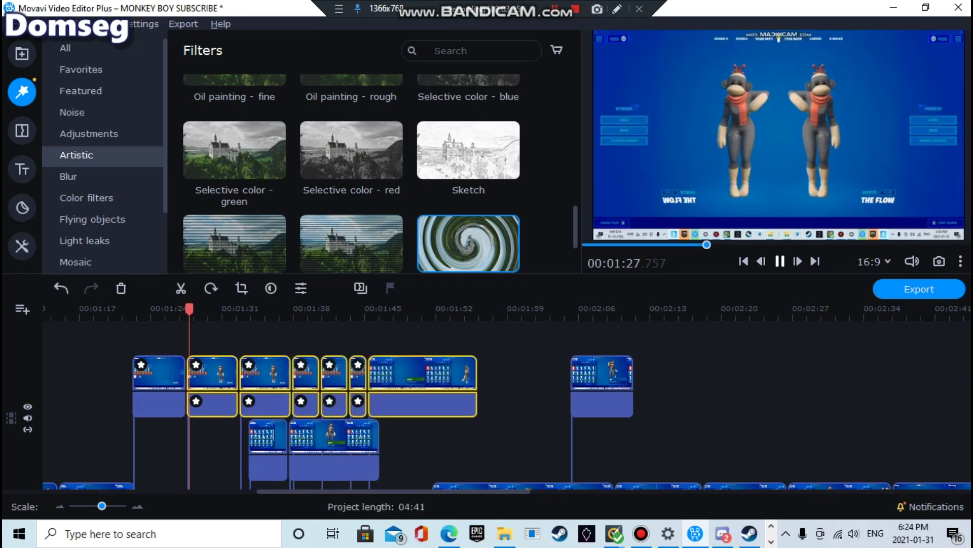
{"action": "left_click", "coordinate": [224, 339]}
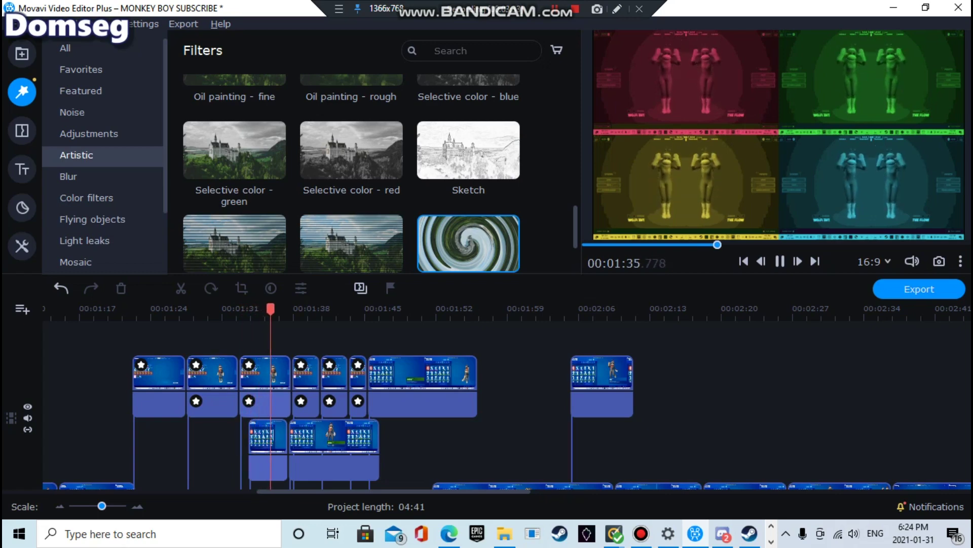
Step: Trim the end of the second filtered clip slightly and shift the following overlay clips up against it
{"action": "left_click", "coordinate": [197, 364]}
{"action": "left_click_drag", "start_coordinate": [238, 379], "coordinate": [231, 380]}
{"action": "left_click_drag", "start_coordinate": [260, 334], "coordinate": [416, 376]}
{"action": "left_click_drag", "start_coordinate": [267, 376], "coordinate": [268, 375]}
Step: Try to reposition the first filtered clips across the overlay tracks and undo those moves
{"action": "left_click_drag", "start_coordinate": [225, 340], "coordinate": [221, 402]}
{"action": "left_click_drag", "start_coordinate": [178, 339], "coordinate": [182, 400]}
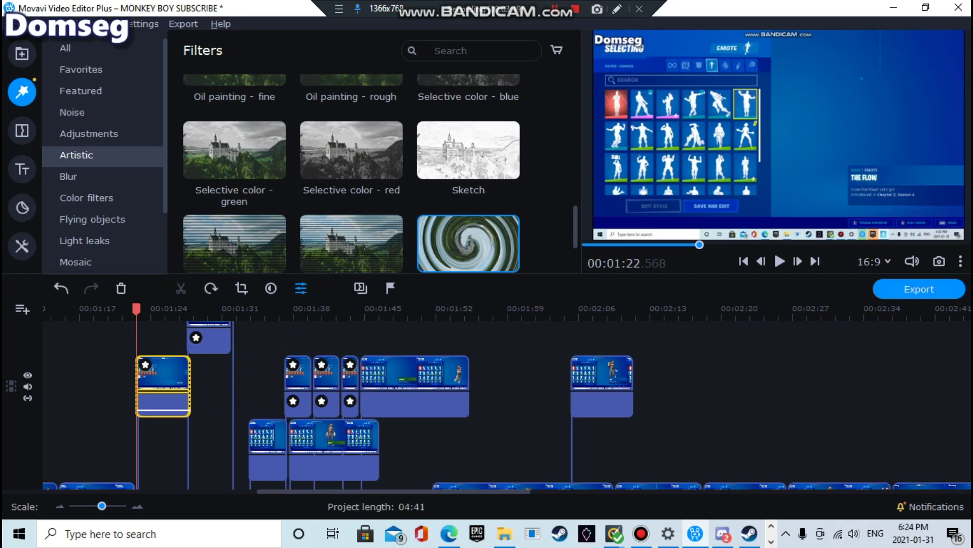
{"action": "scroll", "coordinate": [331, 405], "scroll_direction": "up", "scroll_amount": 3}
{"action": "scroll", "coordinate": [365, 404], "scroll_direction": "down", "scroll_amount": 3}
{"action": "scroll", "coordinate": [507, 404], "scroll_direction": "up", "scroll_amount": 3}
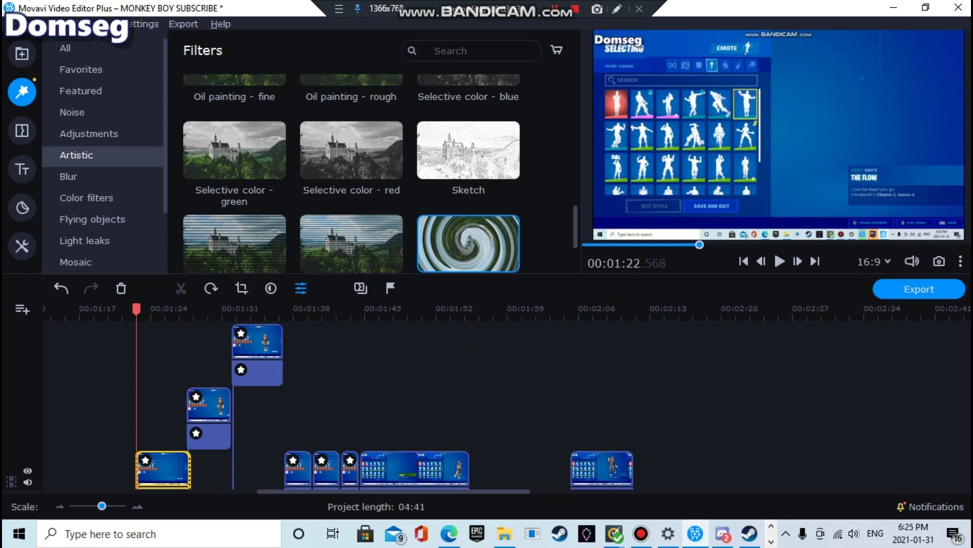
{"action": "key", "text": "ctrl+z"}
{"action": "key", "text": "ctrl+z"}
{"action": "key", "text": "ctrl+z"}
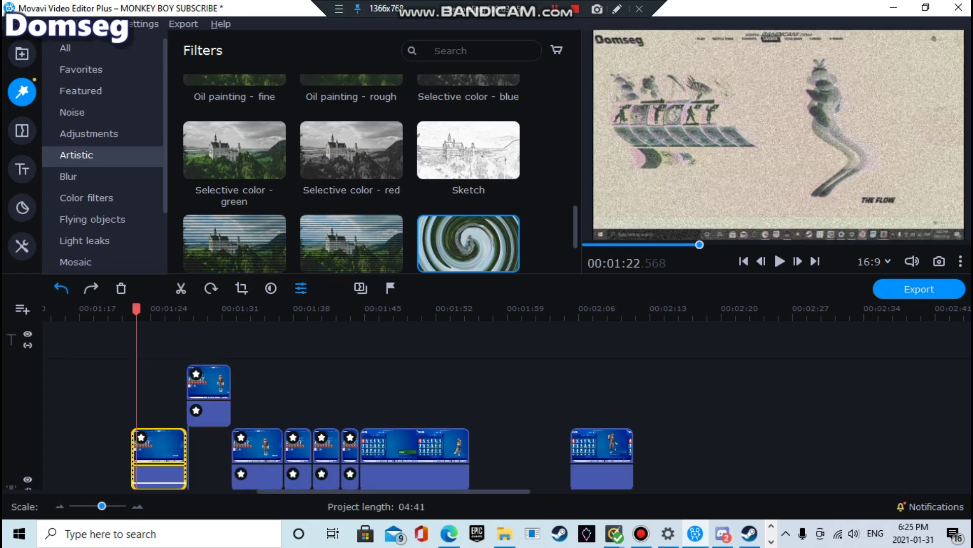
{"action": "key", "text": "ctrl+z"}
Step: Realign the remaining overlay clips in sequence on one track and replay them from the first filtered clip
{"action": "left_click_drag", "start_coordinate": [278, 447], "coordinate": [385, 447]}
{"action": "left_click", "coordinate": [336, 446]}
{"action": "left_click", "coordinate": [392, 447]}
{"action": "left_click_drag", "start_coordinate": [360, 309], "coordinate": [130, 309]}
{"action": "key", "text": "space"}
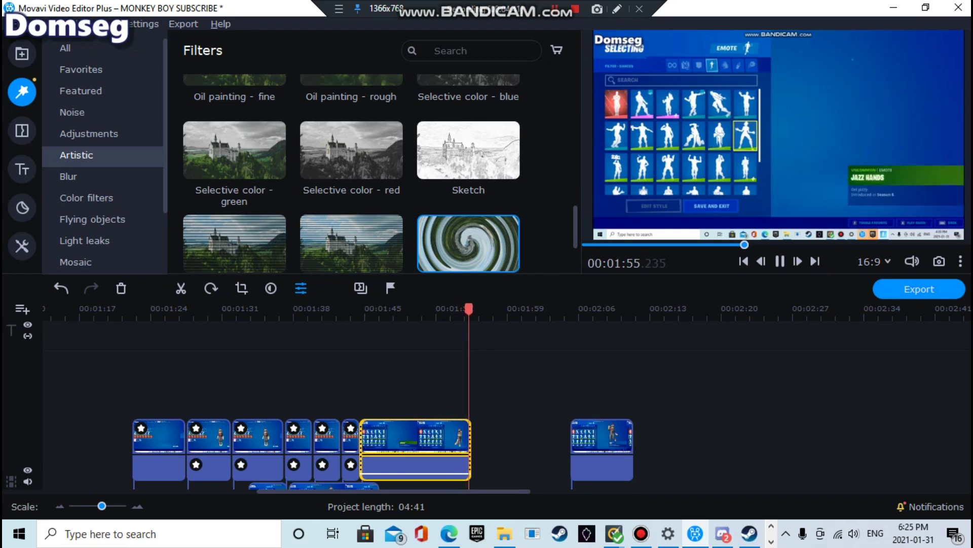
{"action": "key", "text": "space"}
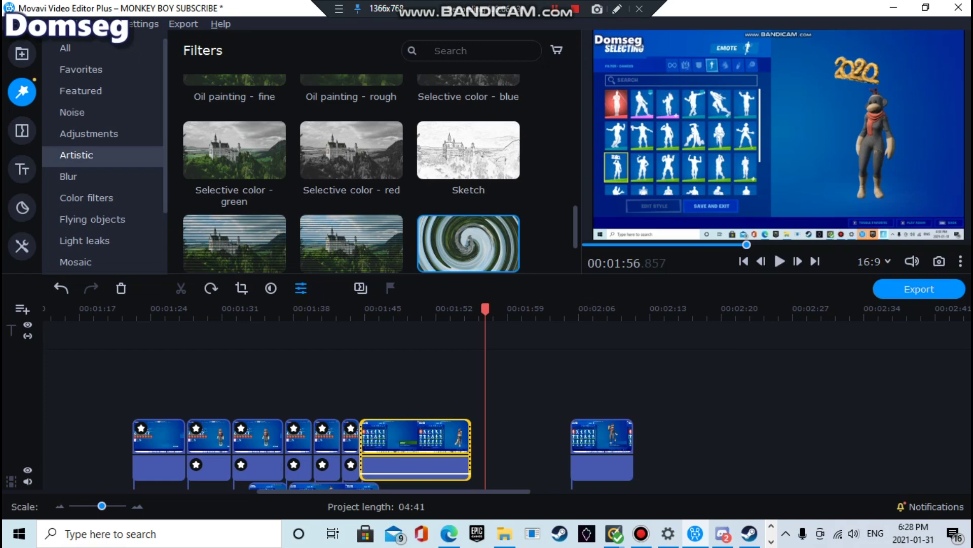
{"action": "left_click", "coordinate": [371, 310]}
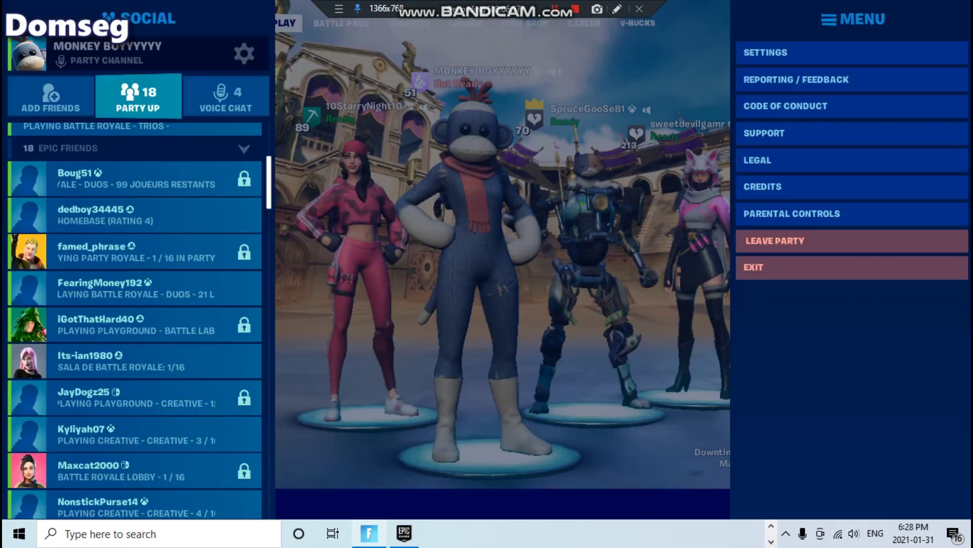
Step: Set the party participation to Sitting Out in the Fortnite social settings
{"action": "key", "text": "Escape"}
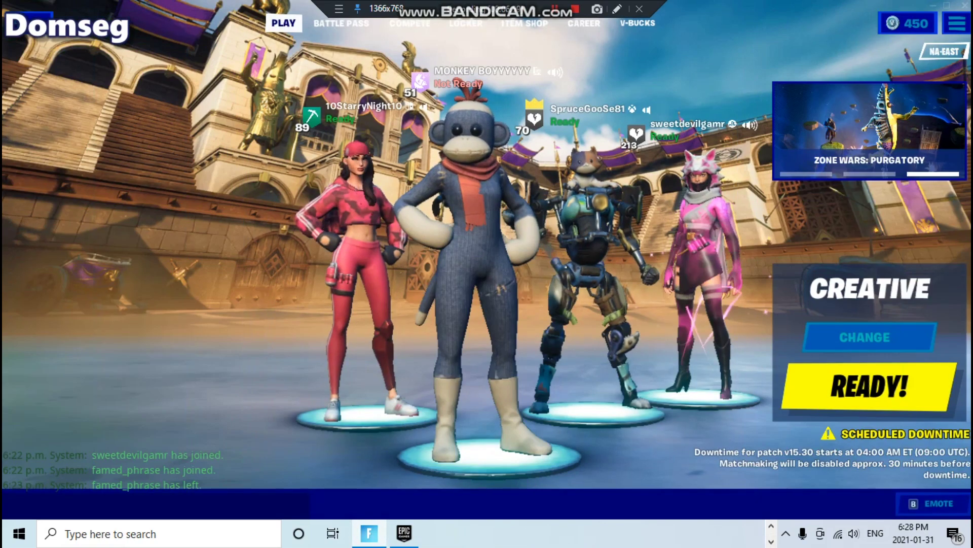
{"action": "key", "text": "Escape"}
{"action": "left_click", "coordinate": [244, 53]}
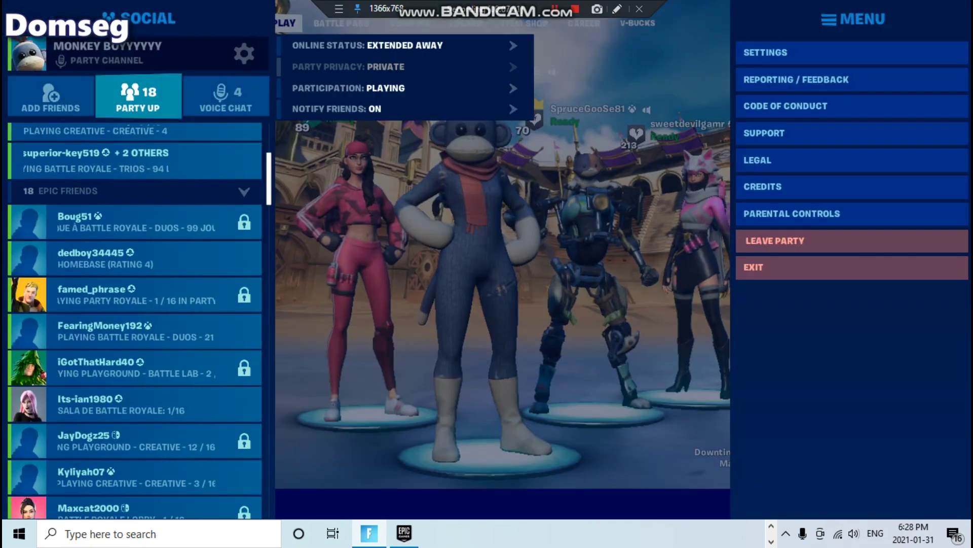
{"action": "key", "text": "Return"}
{"action": "key", "text": "Down"}
{"action": "key", "text": "Return"}
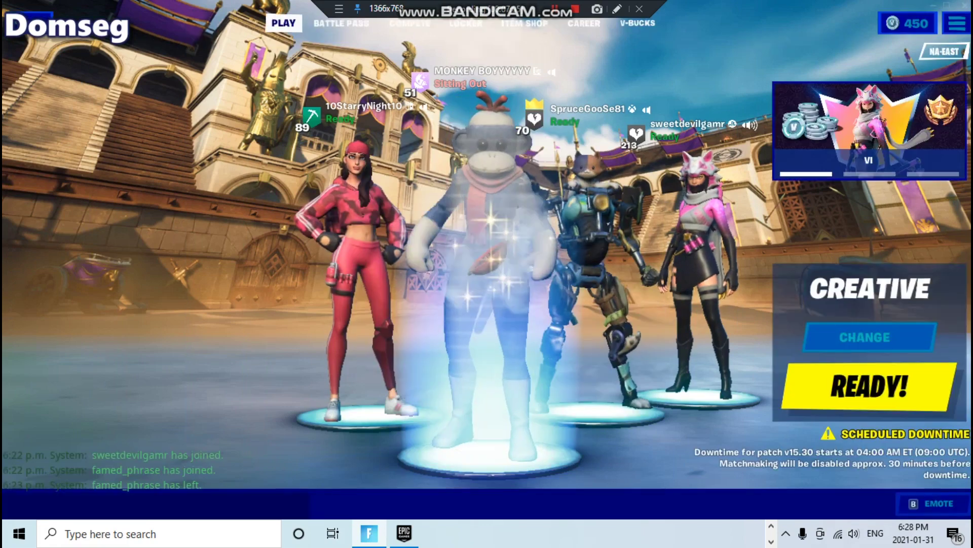
Step: Switch back to Movavi Video Editor Plus and extend the end of the selected Have a Seat overlay clip slightly
{"action": "left_click_drag", "start_coordinate": [771, 519], "coordinate": [773, 519]}
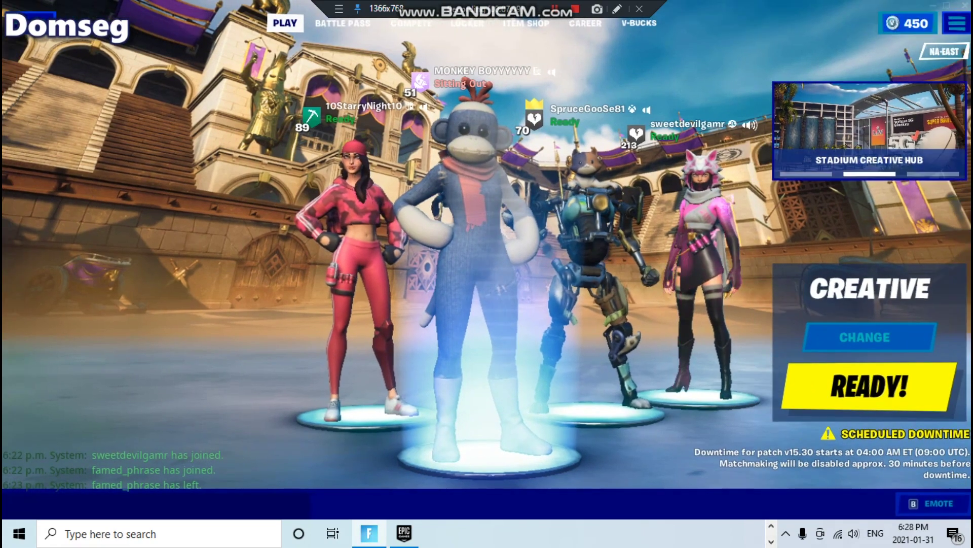
{"action": "left_click_drag", "start_coordinate": [2, 2], "coordinate": [14, 7]}
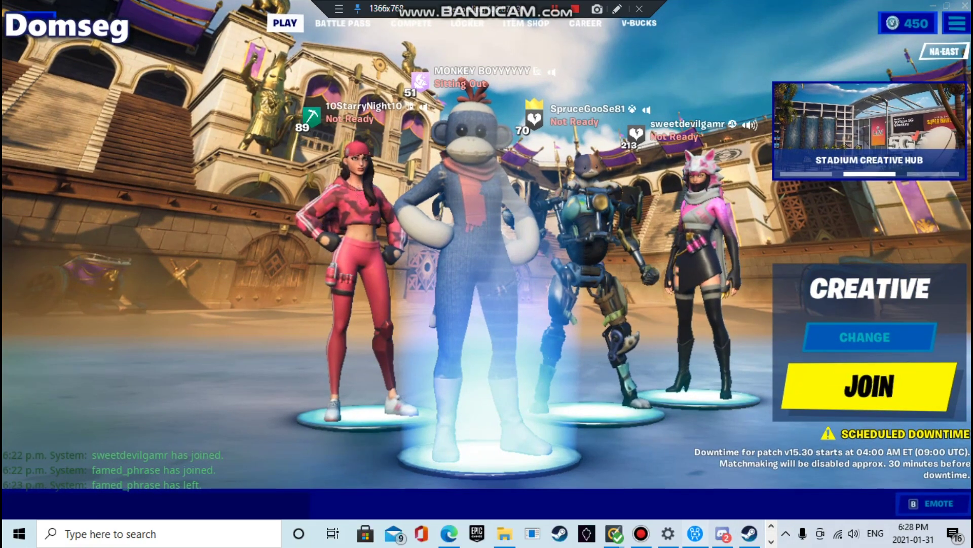
{"action": "key", "text": "alt+Tab"}
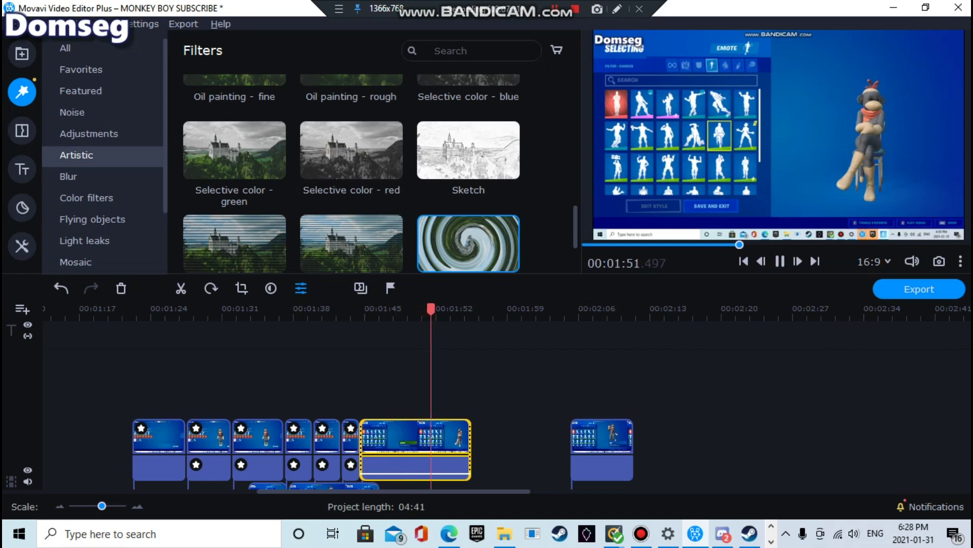
{"action": "key", "text": "space"}
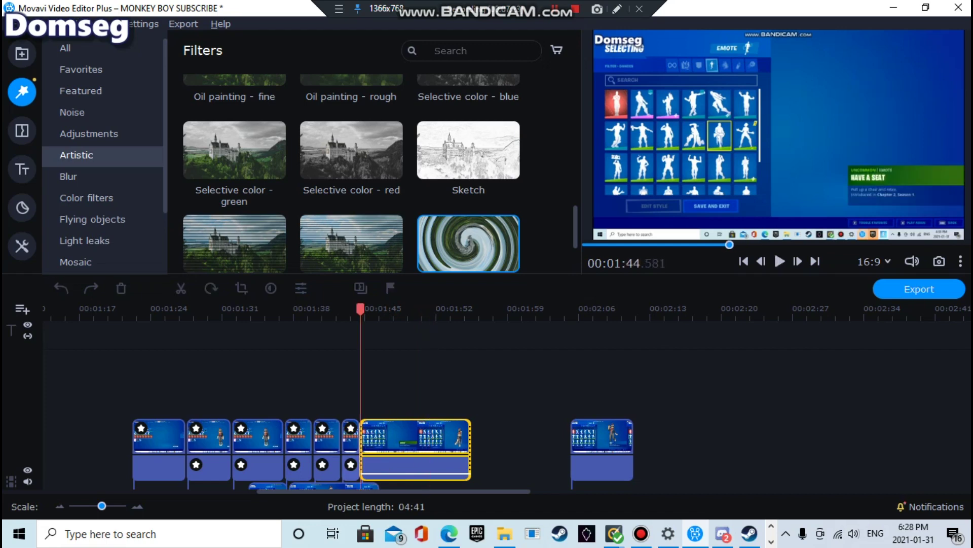
{"action": "mouse_move", "coordinate": [373, 441]}
{"action": "left_mouse_down"}
{"action": "mouse_move", "coordinate": [385, 441]}
{"action": "mouse_move", "coordinate": [360, 442]}
{"action": "mouse_move", "coordinate": [369, 441]}
{"action": "left_mouse_up"}
{"action": "left_click_drag", "start_coordinate": [369, 309], "coordinate": [388, 309]}
{"action": "left_click_drag", "start_coordinate": [406, 441], "coordinate": [397, 441]}
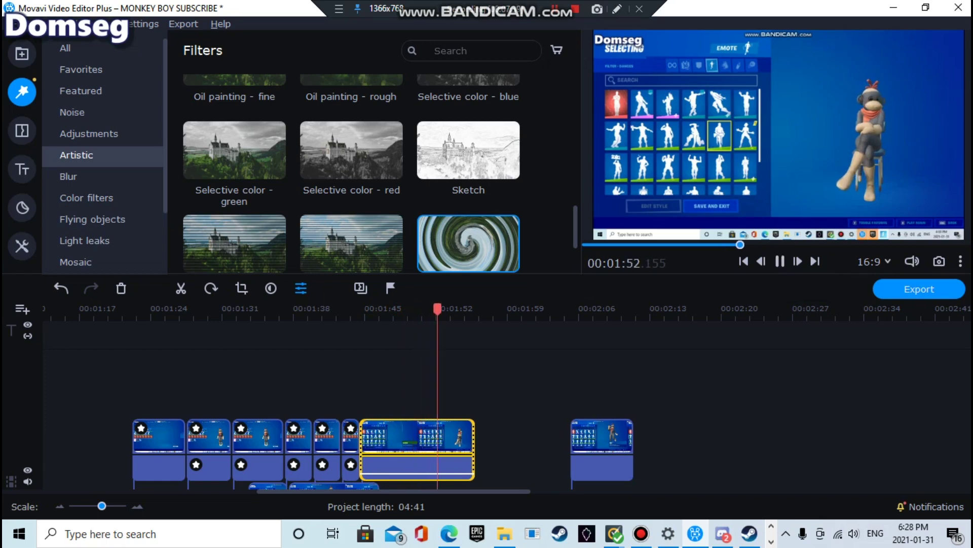
{"action": "left_click_drag", "start_coordinate": [445, 309], "coordinate": [369, 309]}
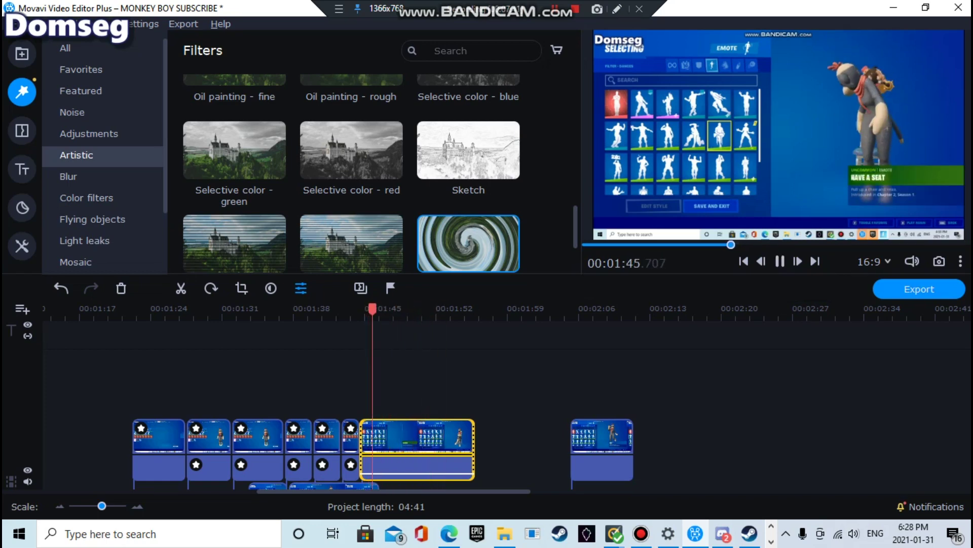
Step: Split the Have a Seat overlay clip at 00:01:47.457
{"action": "key", "text": "space"}
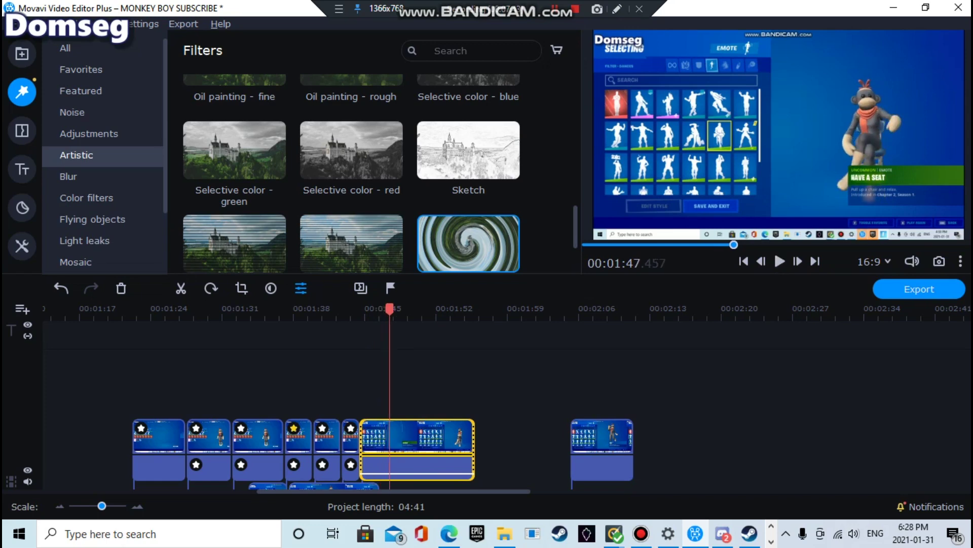
{"action": "right_click", "coordinate": [403, 435]}
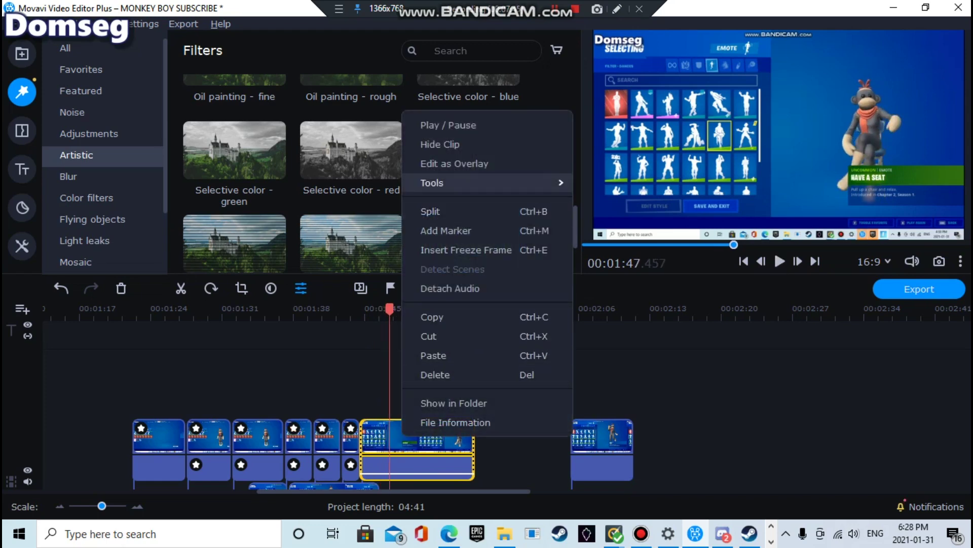
{"action": "left_click", "coordinate": [431, 211]}
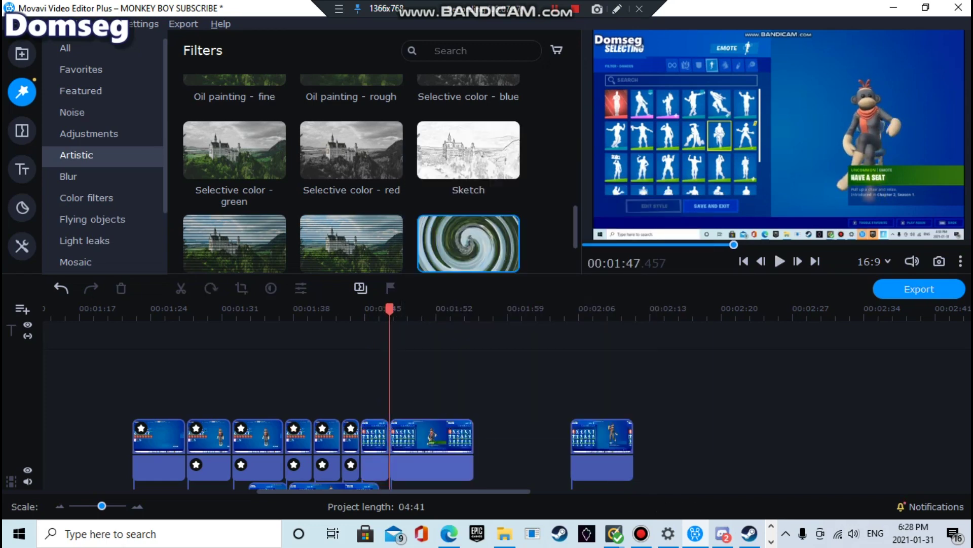
Step: Browse the filter, transition and sticker collections for an effect to use on the second part of the split clip
{"action": "right_click", "coordinate": [423, 449]}
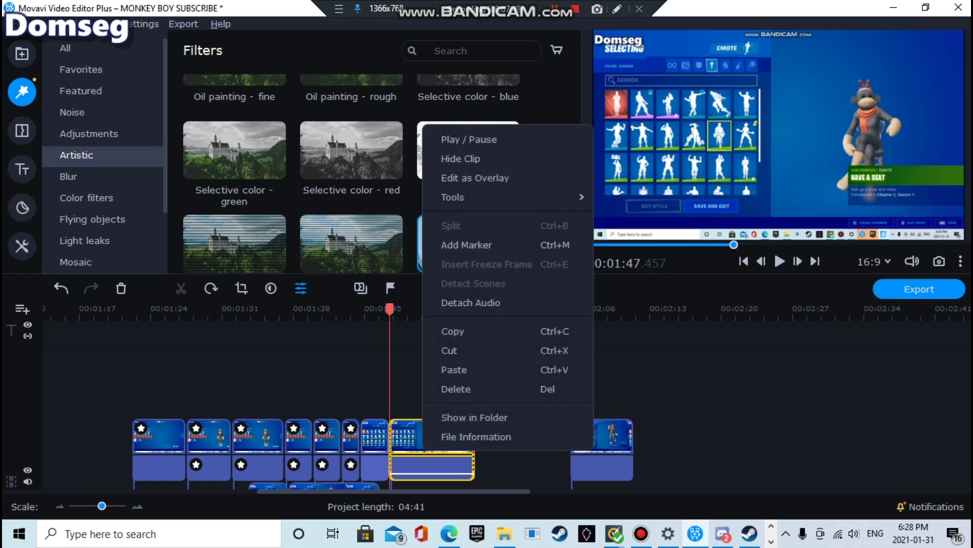
{"action": "left_click", "coordinate": [21, 247]}
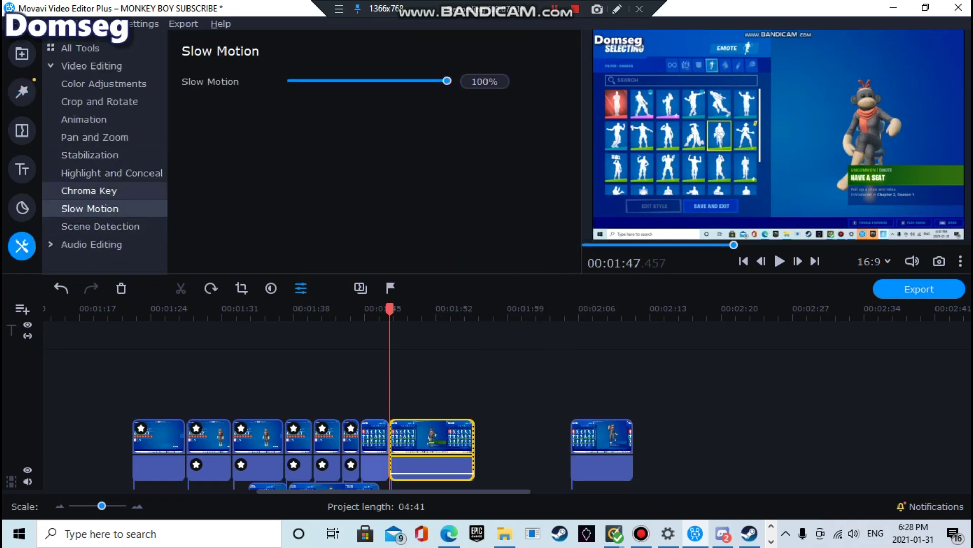
{"action": "left_click", "coordinate": [22, 130]}
{"action": "left_click", "coordinate": [22, 91]}
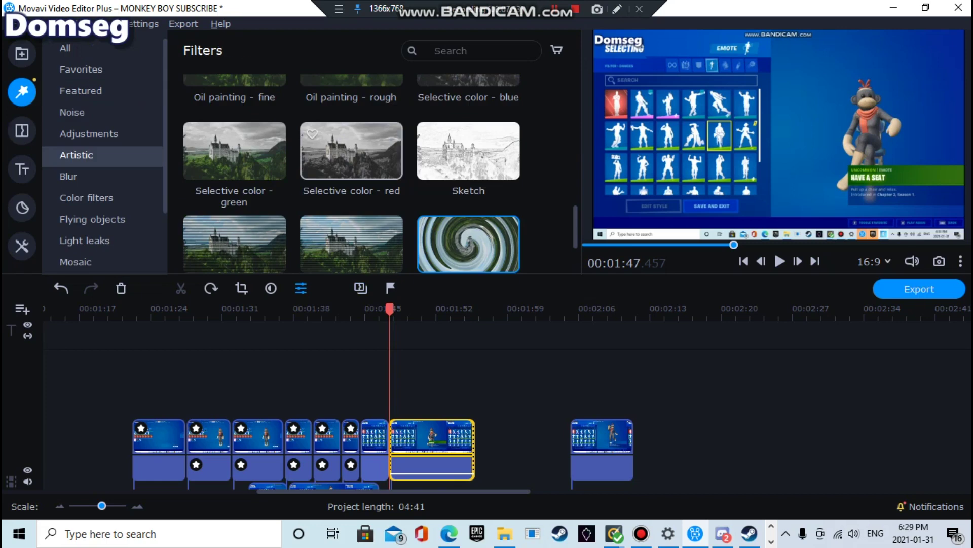
{"action": "left_click", "coordinate": [81, 176]}
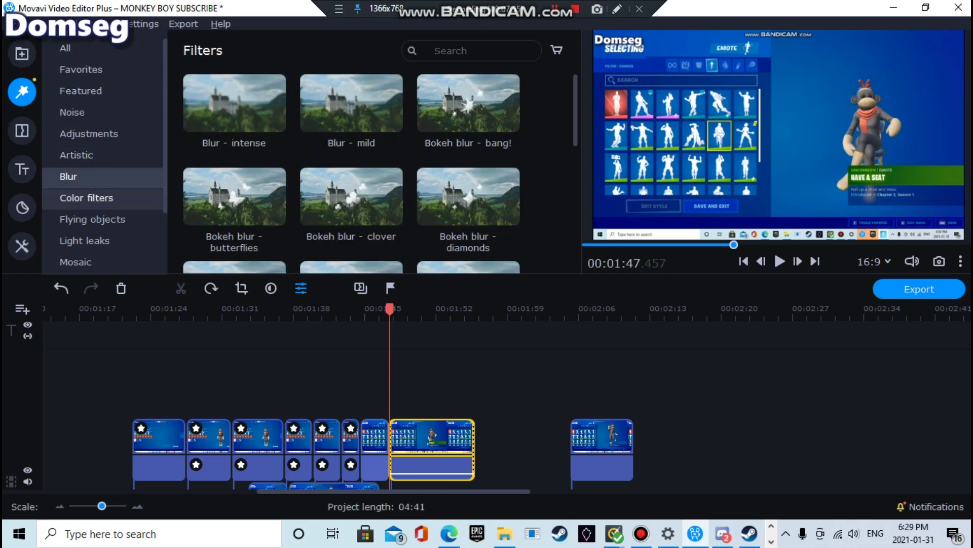
{"action": "left_click", "coordinate": [86, 197]}
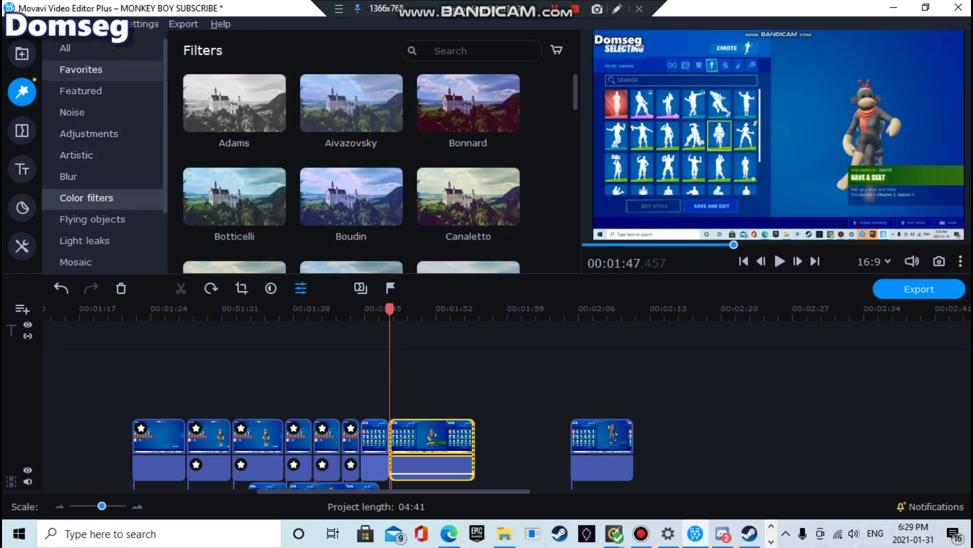
{"action": "left_click", "coordinate": [22, 131]}
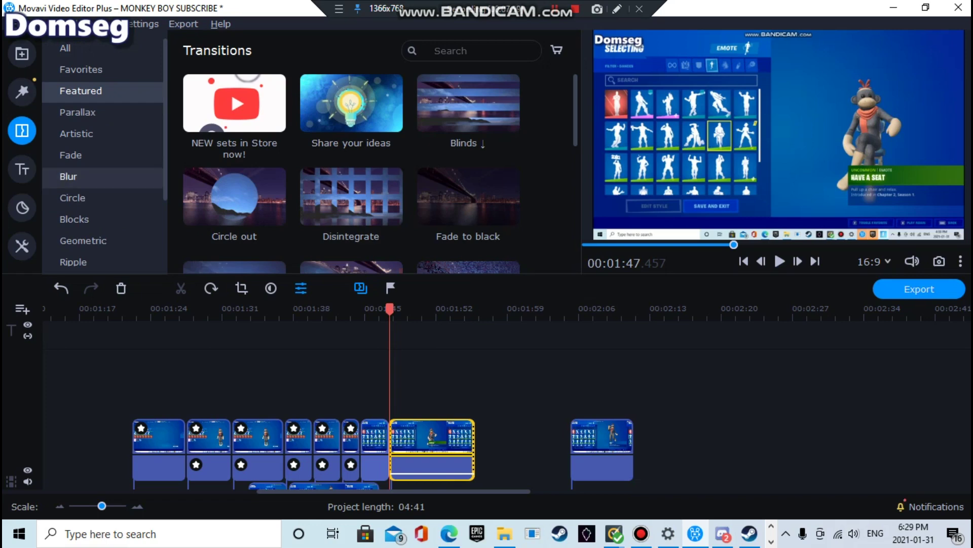
{"action": "left_click", "coordinate": [21, 169]}
{"action": "left_click", "coordinate": [22, 130]}
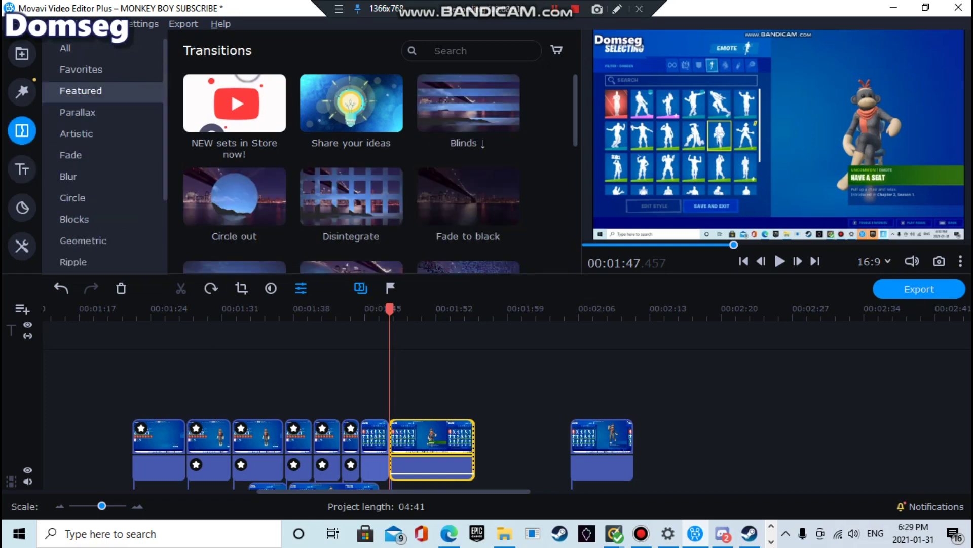
{"action": "scroll", "coordinate": [234, 152], "scroll_direction": "down", "scroll_amount": 3}
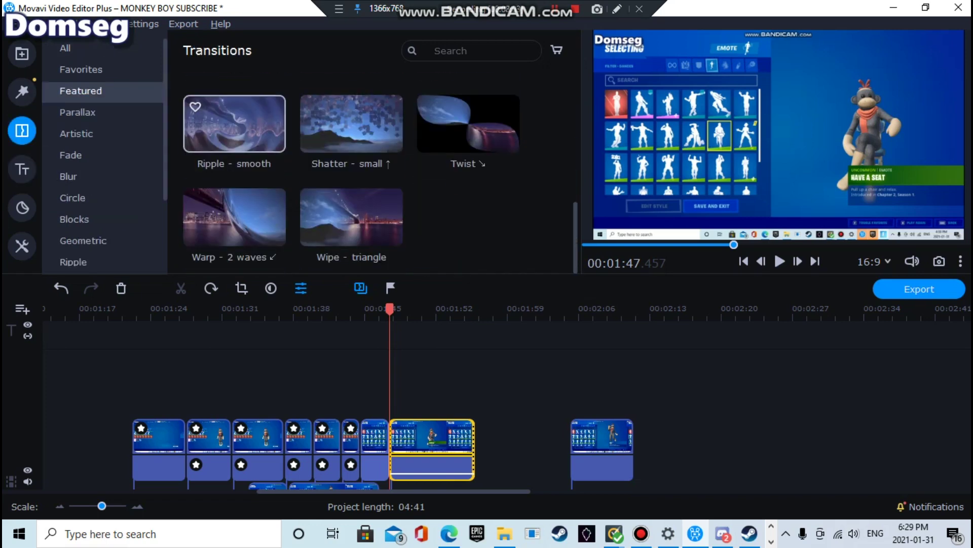
{"action": "left_click", "coordinate": [21, 169]}
{"action": "left_click", "coordinate": [21, 207]}
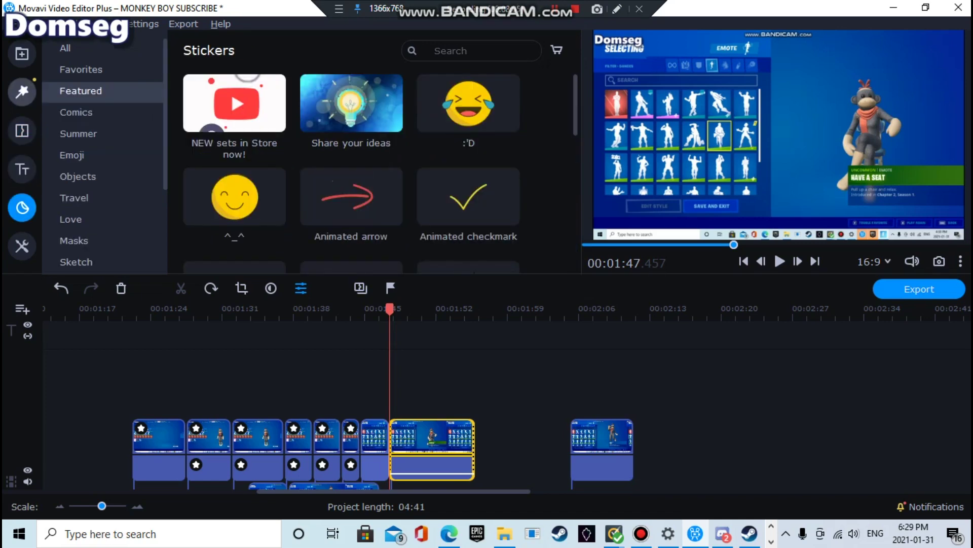
{"action": "left_click", "coordinate": [21, 92]}
{"action": "scroll", "coordinate": [351, 167], "scroll_direction": "down", "scroll_amount": 6}
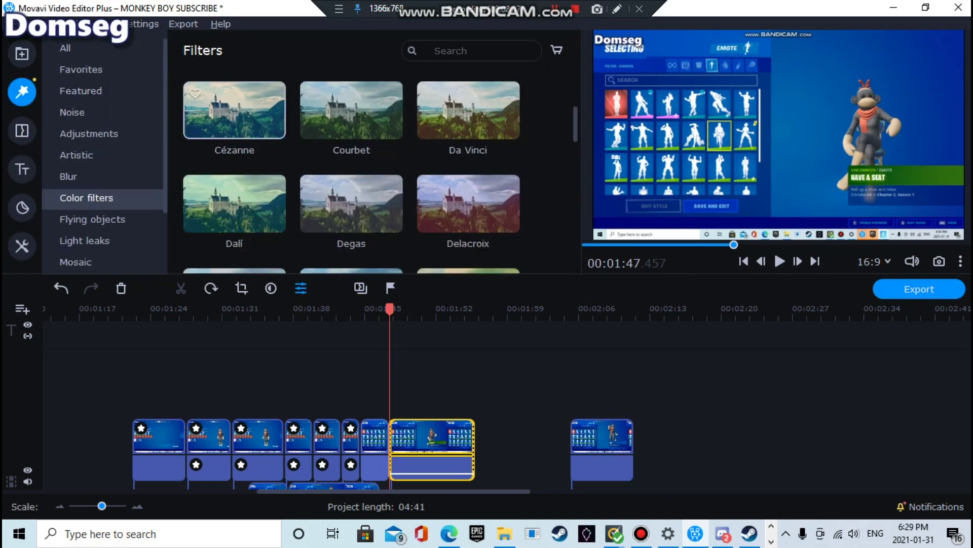
{"action": "left_click", "coordinate": [85, 240]}
{"action": "left_click", "coordinate": [92, 219]}
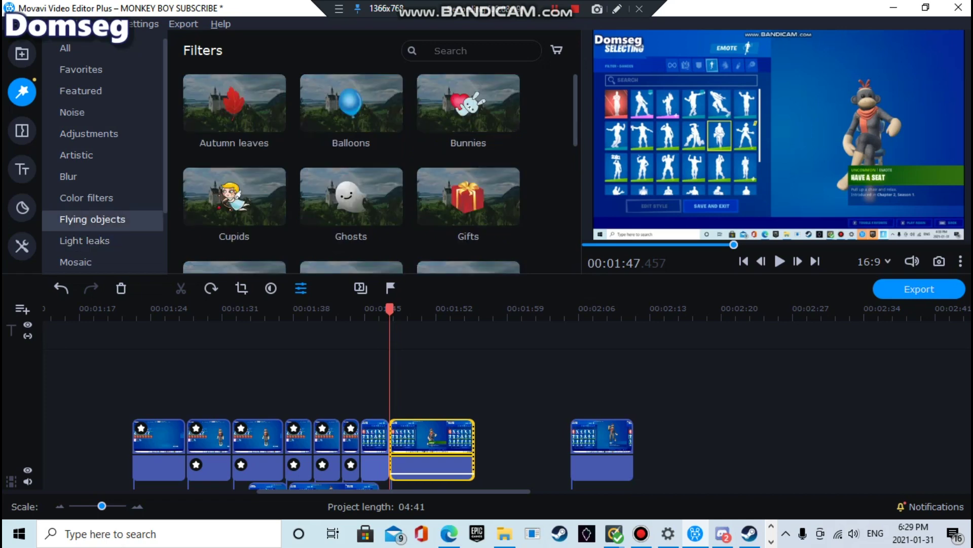
Step: Add the Zoom out animation near the end of the second part of the split clip, at about 00:01:53.9
{"action": "left_click", "coordinate": [21, 246]}
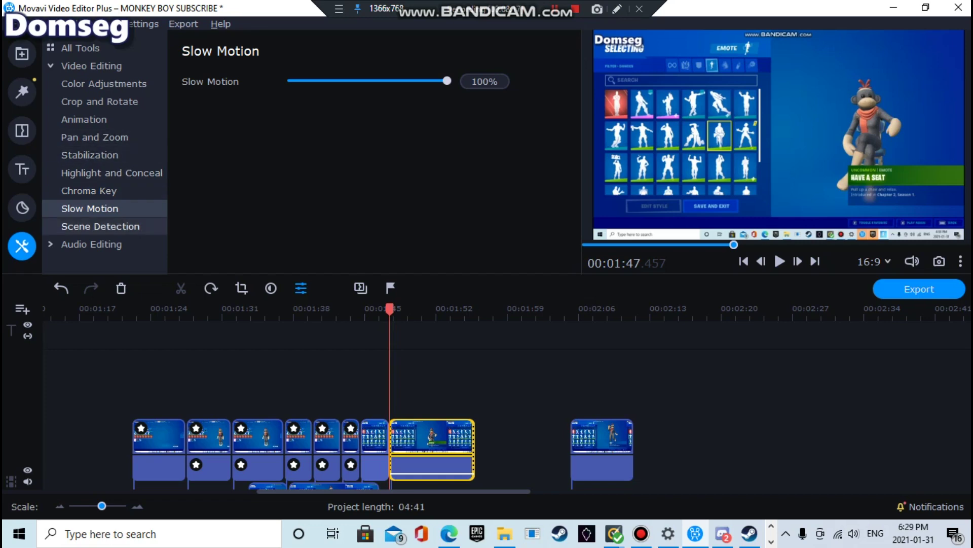
{"action": "left_click", "coordinate": [84, 119]}
{"action": "scroll", "coordinate": [350, 183], "scroll_direction": "down", "scroll_amount": 2}
{"action": "scroll", "coordinate": [350, 183], "scroll_direction": "down", "scroll_amount": 1}
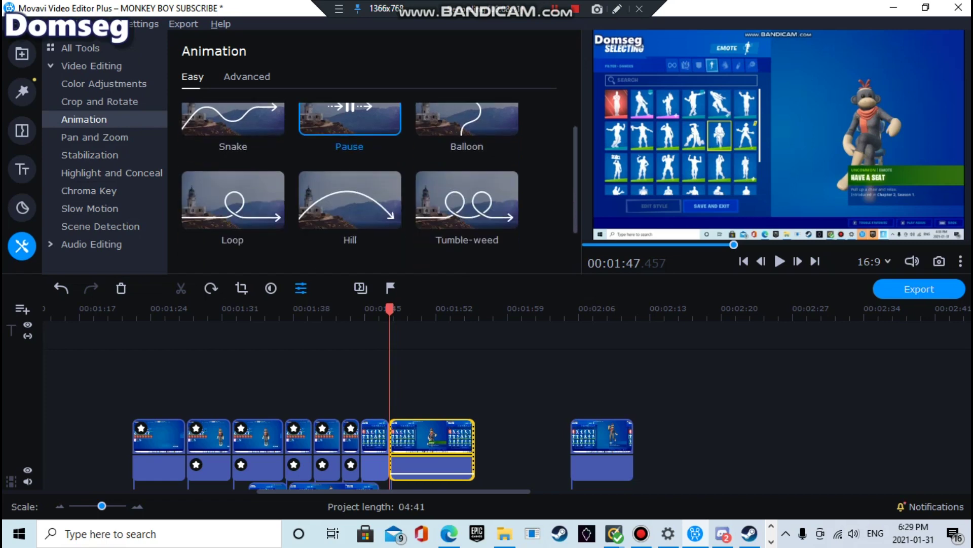
{"action": "scroll", "coordinate": [350, 132], "scroll_direction": "down", "scroll_amount": 5}
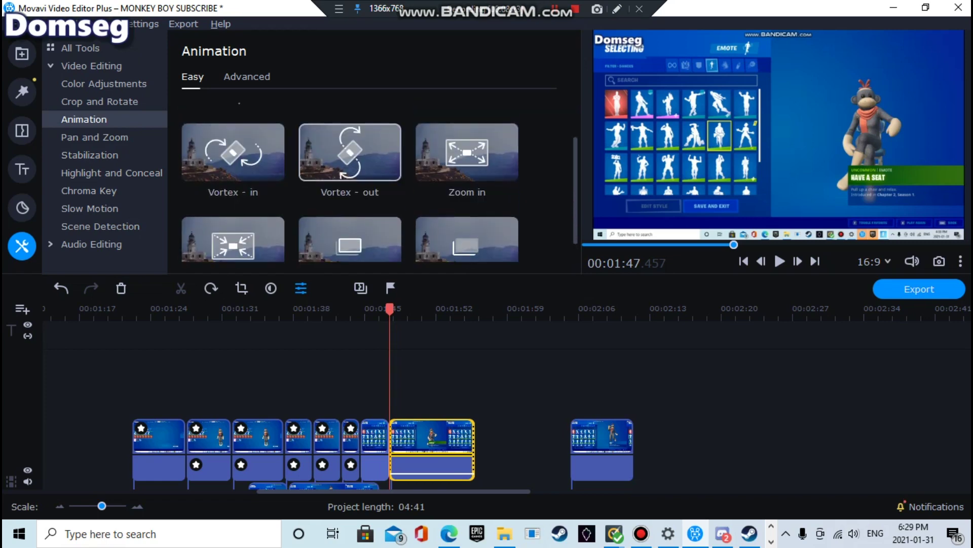
{"action": "scroll", "coordinate": [350, 132], "scroll_direction": "down", "scroll_amount": 1}
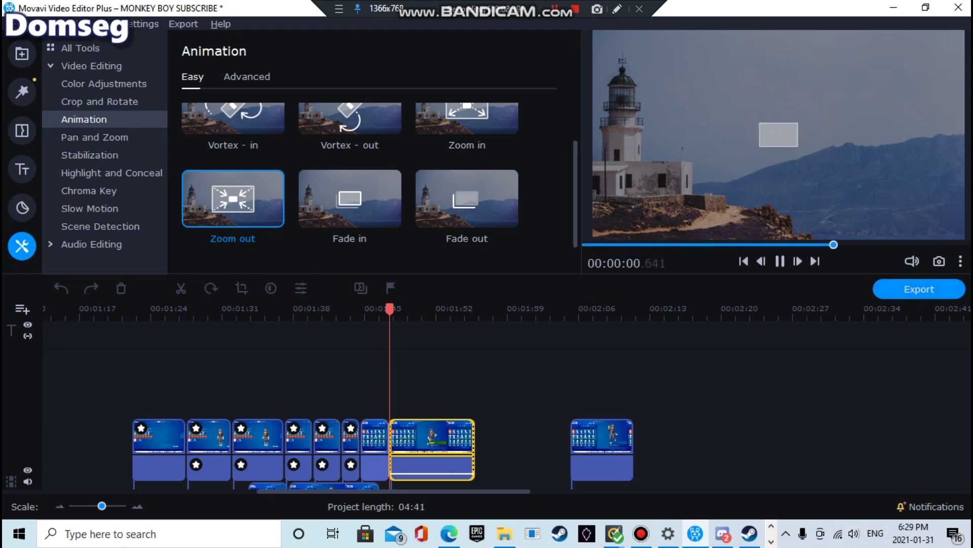
{"action": "left_click", "coordinate": [449, 437]}
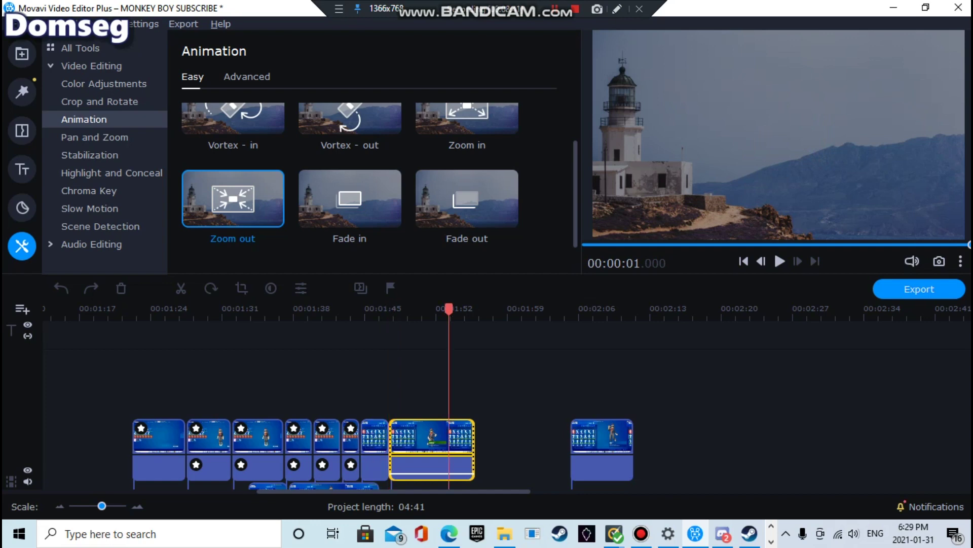
{"action": "left_click_drag", "start_coordinate": [233, 198], "coordinate": [451, 429]}
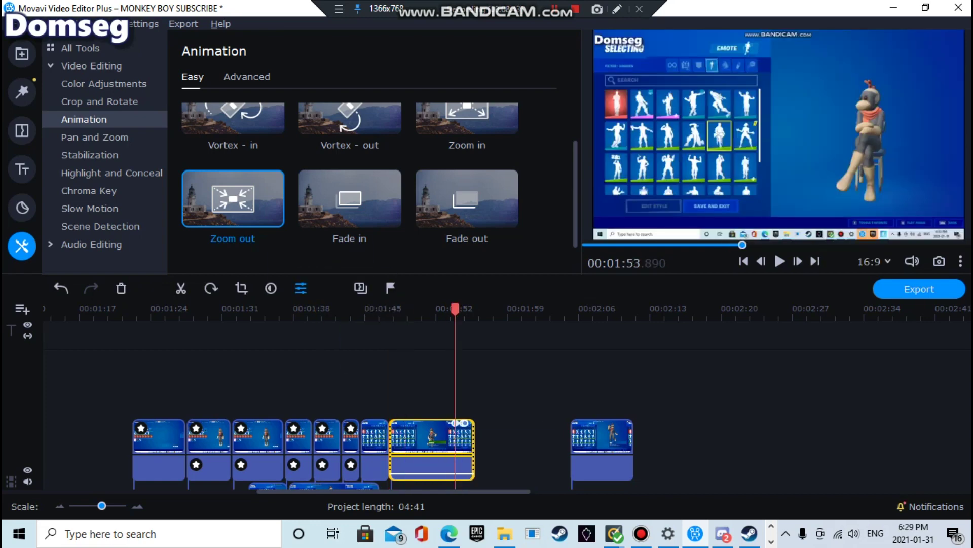
Step: Move the start of the Zoom out animation earlier to 00:01:49.620 and replay the clip from before it
{"action": "left_click", "coordinate": [361, 309]}
{"action": "left_click_drag", "start_coordinate": [455, 423], "coordinate": [412, 423]}
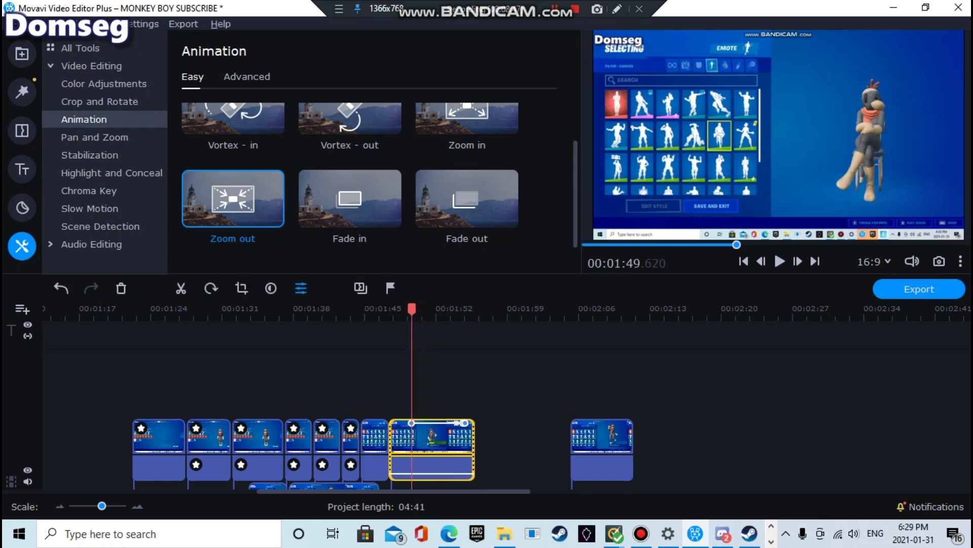
{"action": "left_click_drag", "start_coordinate": [412, 309], "coordinate": [371, 310]}
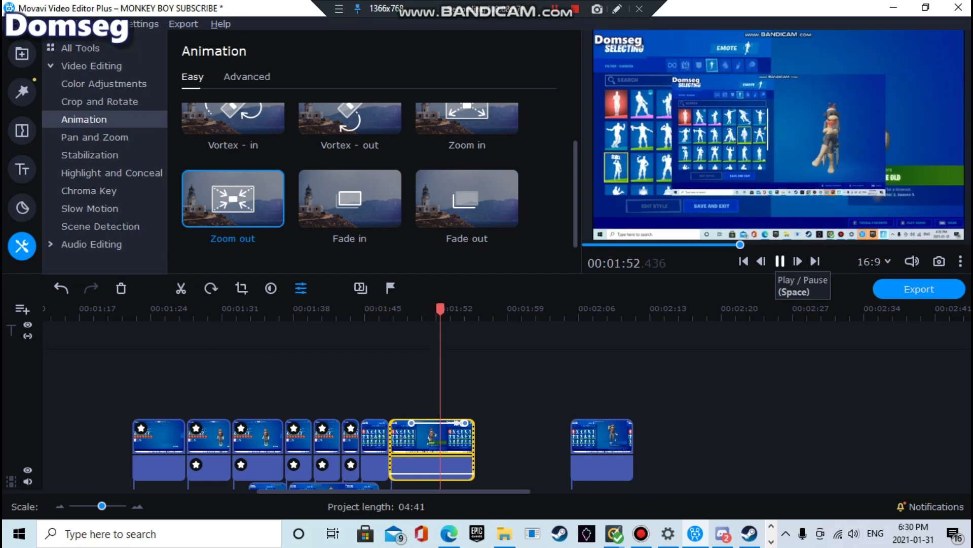
Step: Shift the lower-track clip beneath the animated overlay earlier so it starts at about 00:01:48, and replay the section
{"action": "scroll", "coordinate": [507, 395], "scroll_direction": "down", "scroll_amount": 5}
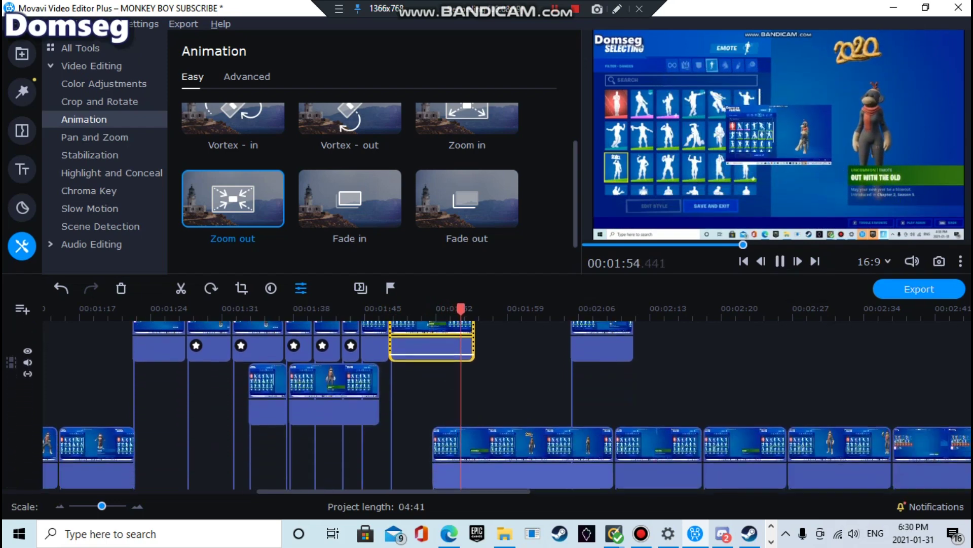
{"action": "left_click_drag", "start_coordinate": [564, 434], "coordinate": [529, 434]}
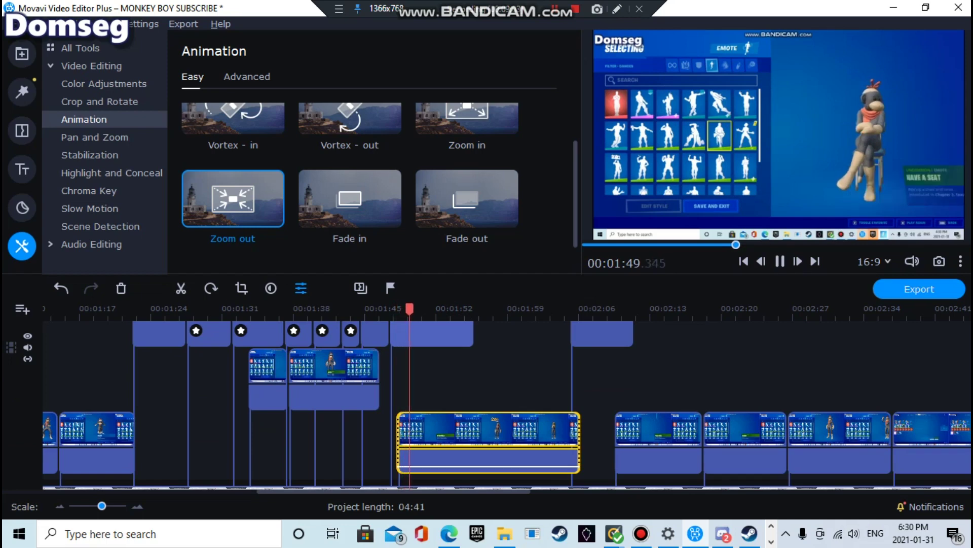
{"action": "scroll", "coordinate": [507, 396], "scroll_direction": "up", "scroll_amount": 1}
{"action": "scroll", "coordinate": [355, 396], "scroll_direction": "up", "scroll_amount": 3}
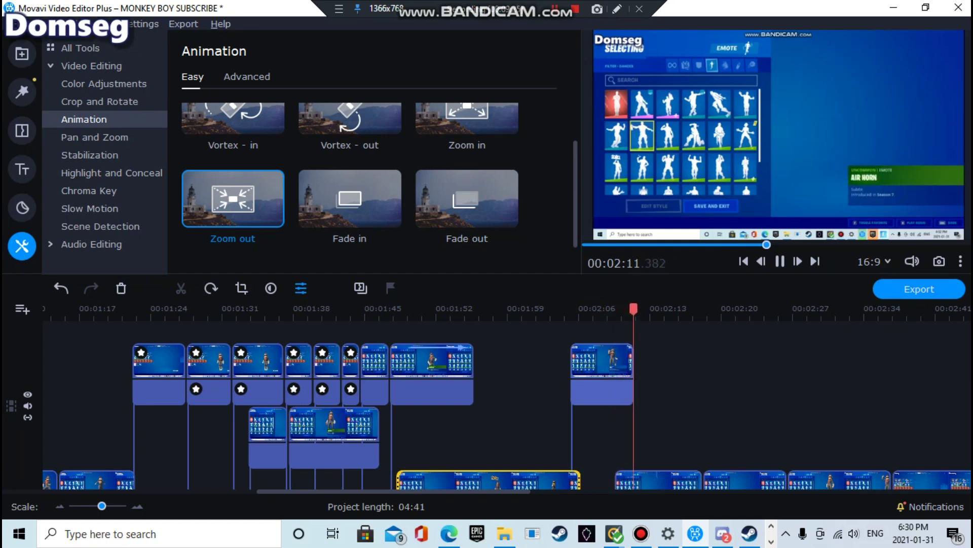
Step: Duplicate the last overlay clip, place the copy directly after the original, and stop playback
{"action": "right_click", "coordinate": [599, 350]}
{"action": "left_click", "coordinate": [623, 231]}
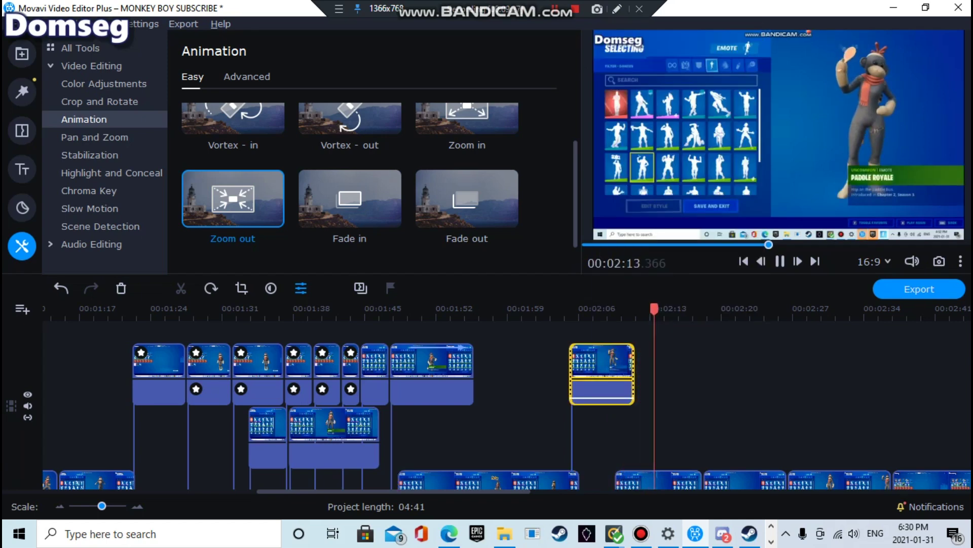
{"action": "right_click", "coordinate": [661, 335]}
{"action": "left_click", "coordinate": [685, 393]}
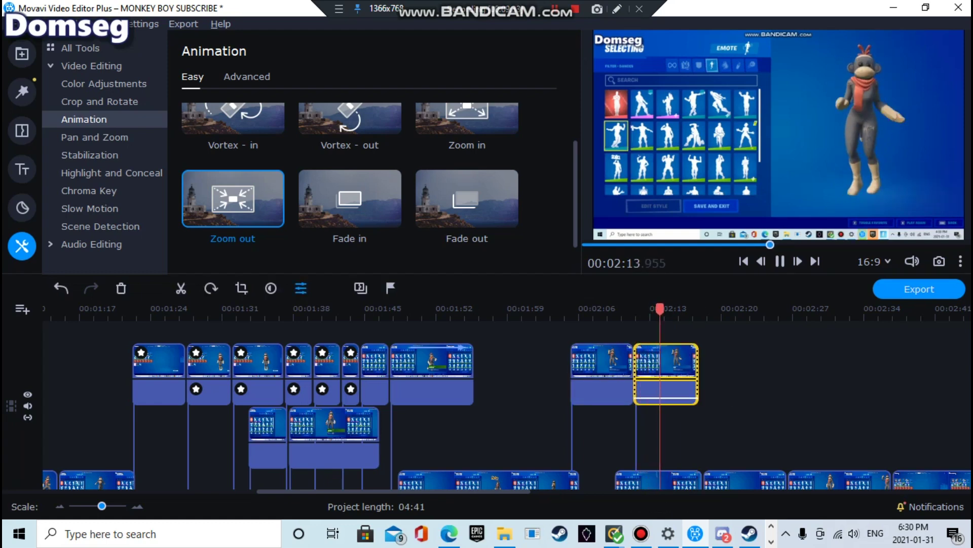
{"action": "key", "text": "space"}
Step: Check the Fortnite lobby and the Bandicam recorder, return to Movavi Video Editor Plus, and minimize the recorder window
{"action": "left_click", "coordinate": [771, 542]}
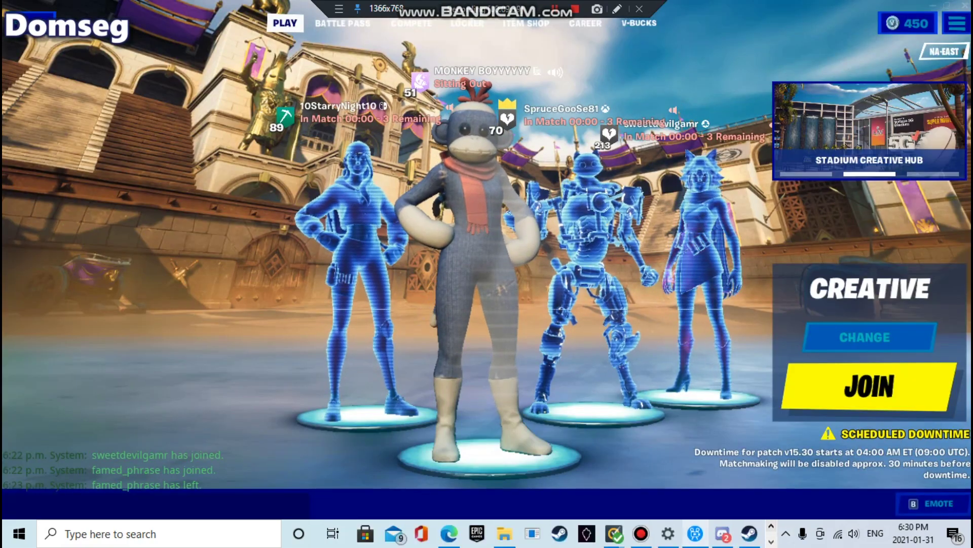
{"action": "mouse_move", "coordinate": [750, 533]}
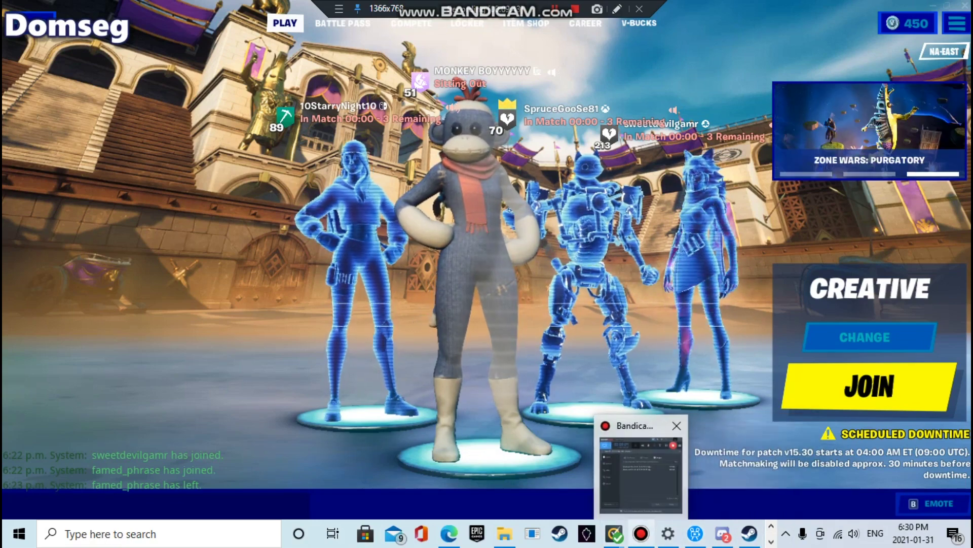
{"action": "left_click", "coordinate": [641, 533]}
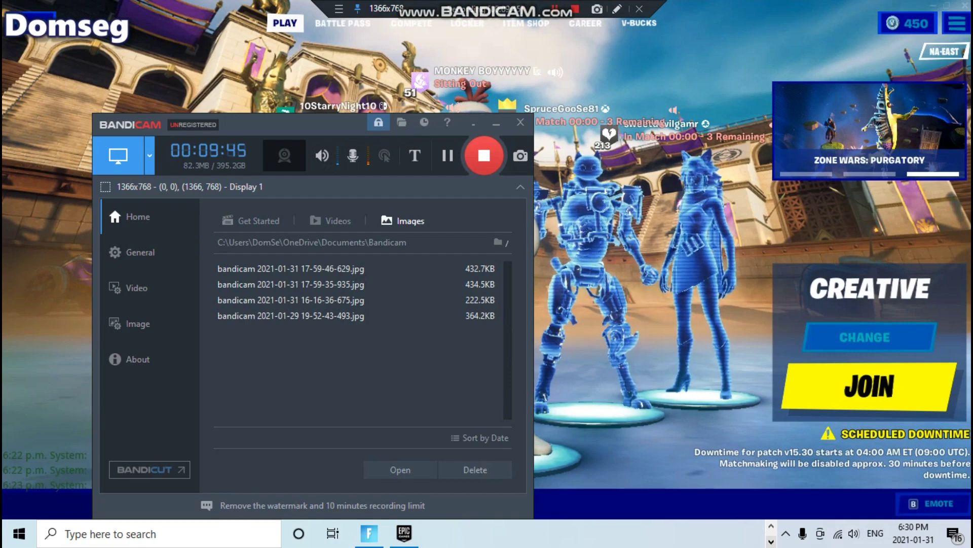
{"action": "left_click", "coordinate": [771, 526]}
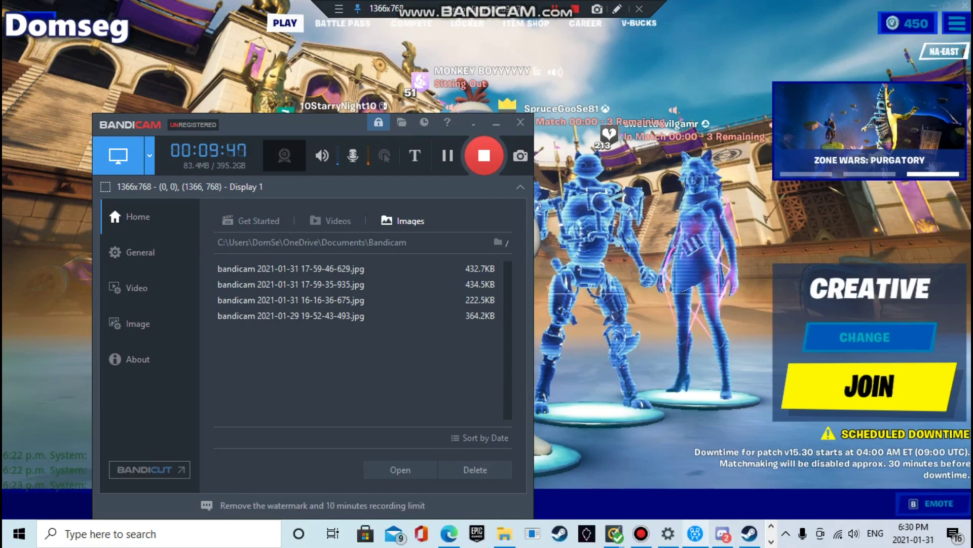
{"action": "left_click", "coordinate": [695, 533]}
{"action": "left_click", "coordinate": [672, 381]}
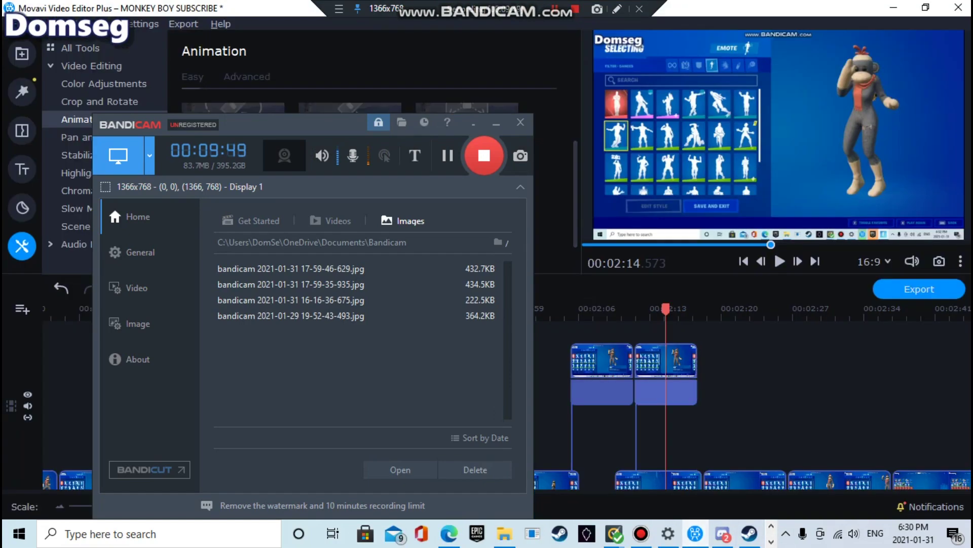
{"action": "left_click", "coordinate": [497, 123]}
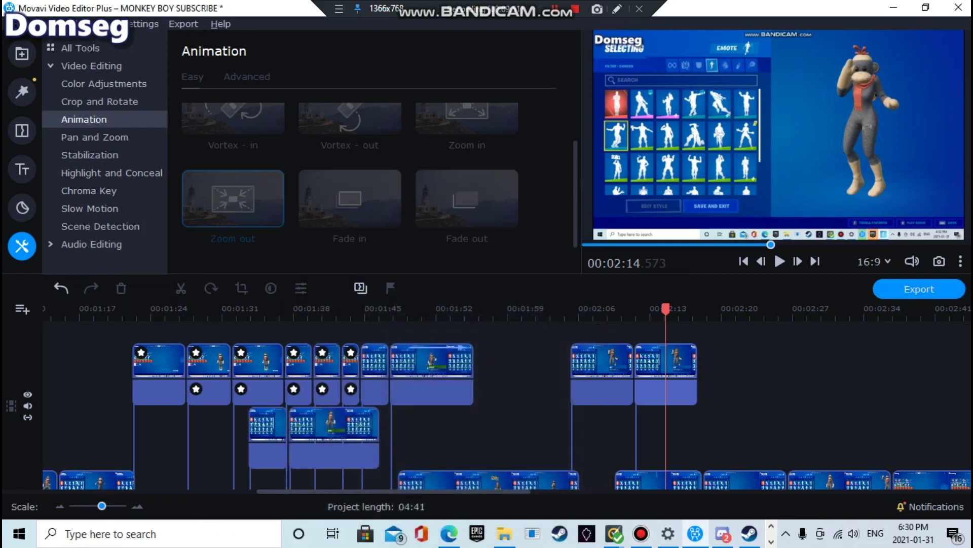
Step: Place the playhead at the start of the duplicated clip, about 00:02:11.4, select the clip, and open Pan and Zoom
{"action": "left_click_drag", "start_coordinate": [665, 309], "coordinate": [633, 309]}
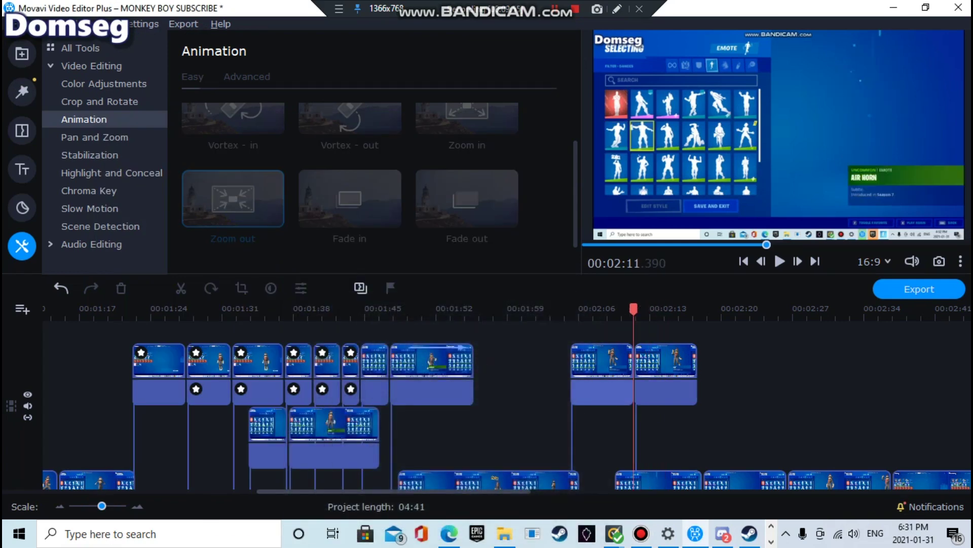
{"action": "left_click", "coordinate": [662, 388]}
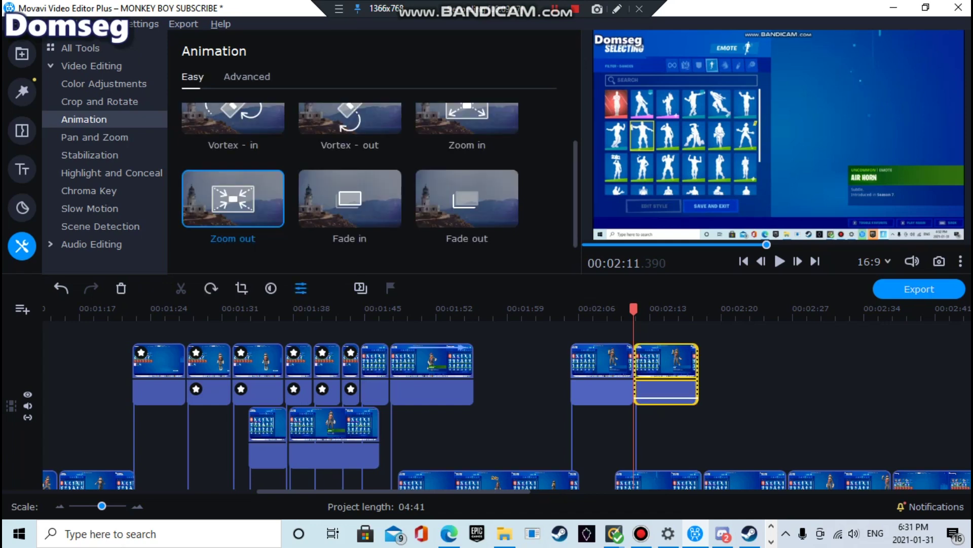
{"action": "left_click", "coordinate": [95, 137]}
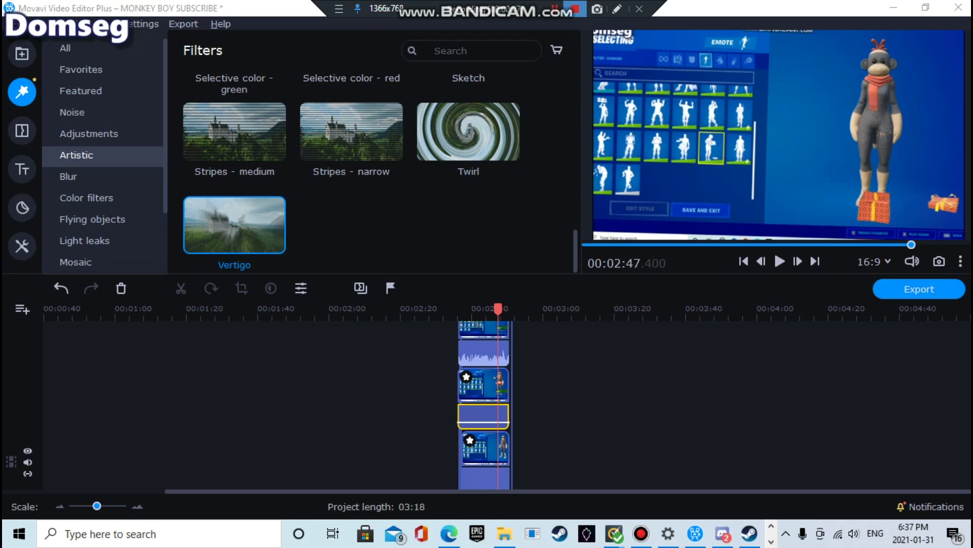
Step: Lower the audio volume of the second stacked overlay clip all the way down and play from 00:02:48.8
{"action": "scroll", "coordinate": [484, 406], "scroll_direction": "up", "scroll_amount": 2}
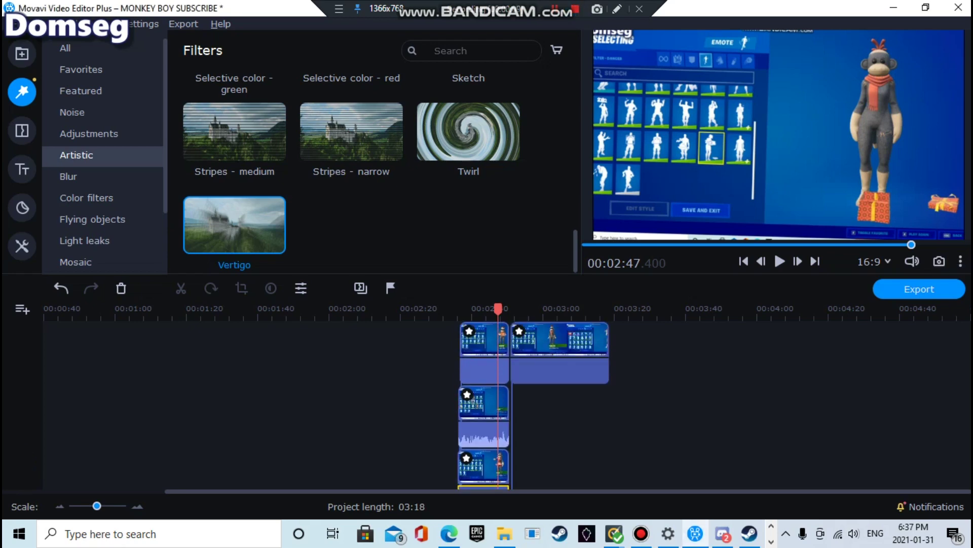
{"action": "left_click", "coordinate": [495, 435]}
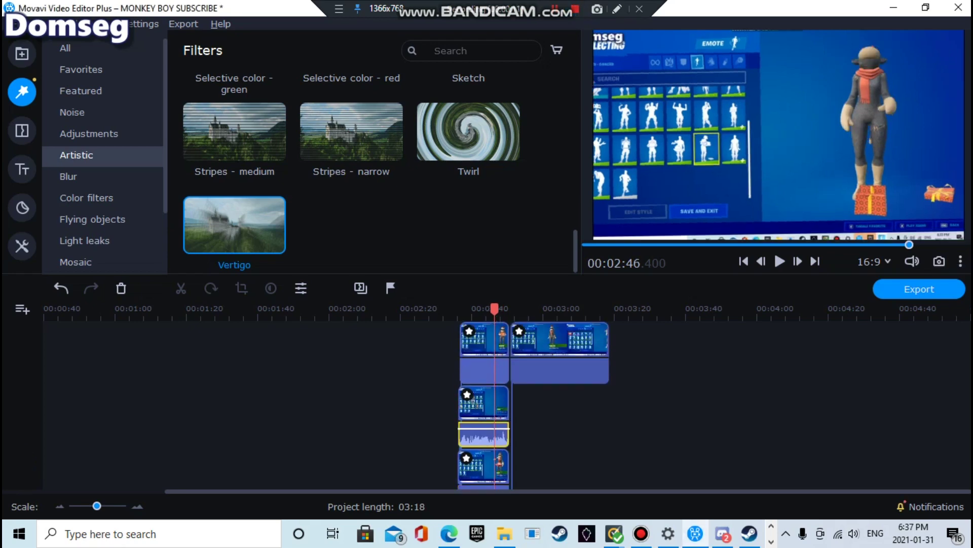
{"action": "left_click_drag", "start_coordinate": [500, 434], "coordinate": [503, 446]}
{"action": "left_click_drag", "start_coordinate": [504, 309], "coordinate": [503, 309]}
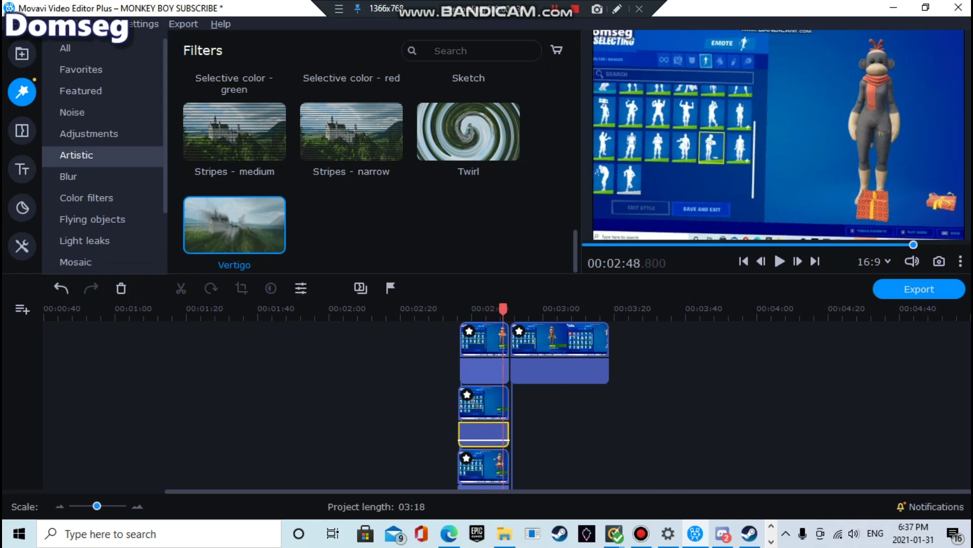
{"action": "key", "text": "space"}
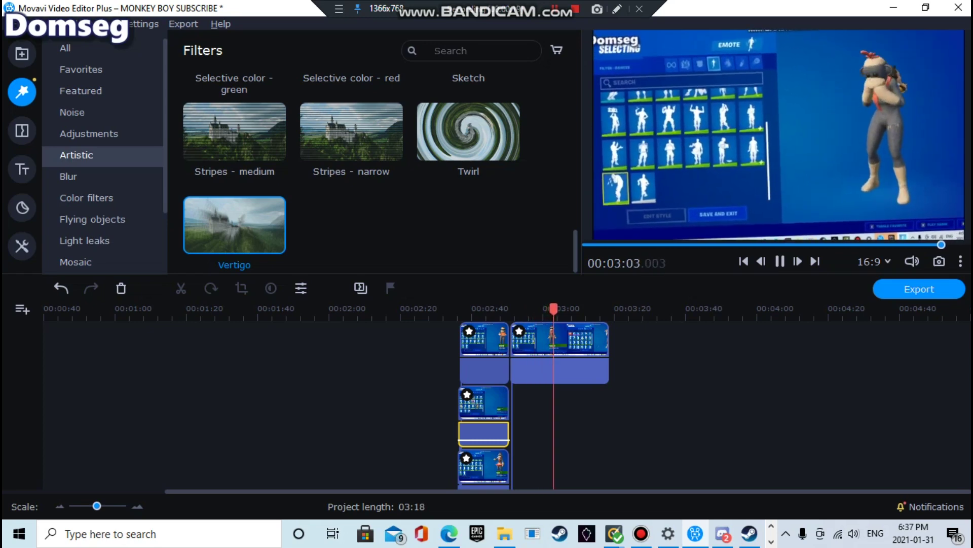
Step: Split the long last clip on the upper track at about 00:03:03 and remove its first part
{"action": "right_click", "coordinate": [568, 338]}
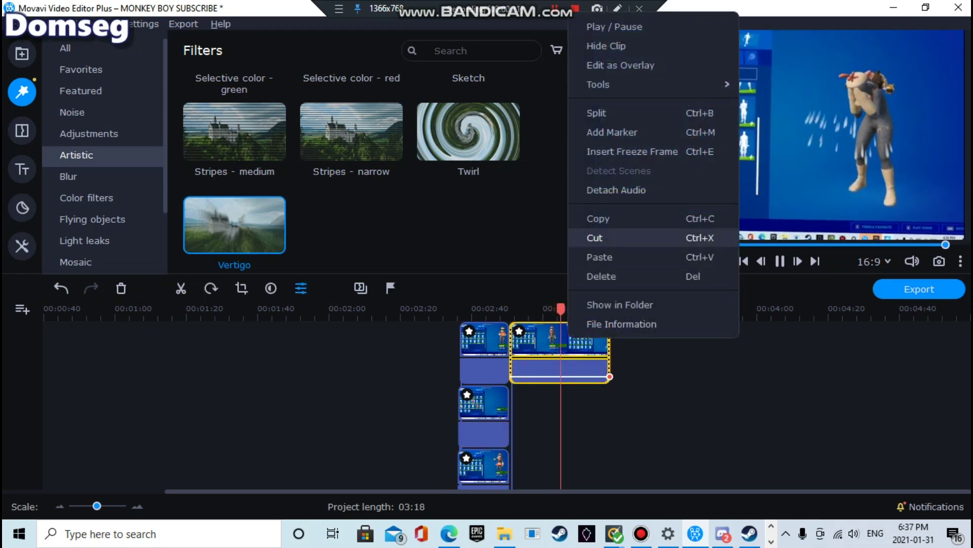
{"action": "key", "text": "Escape"}
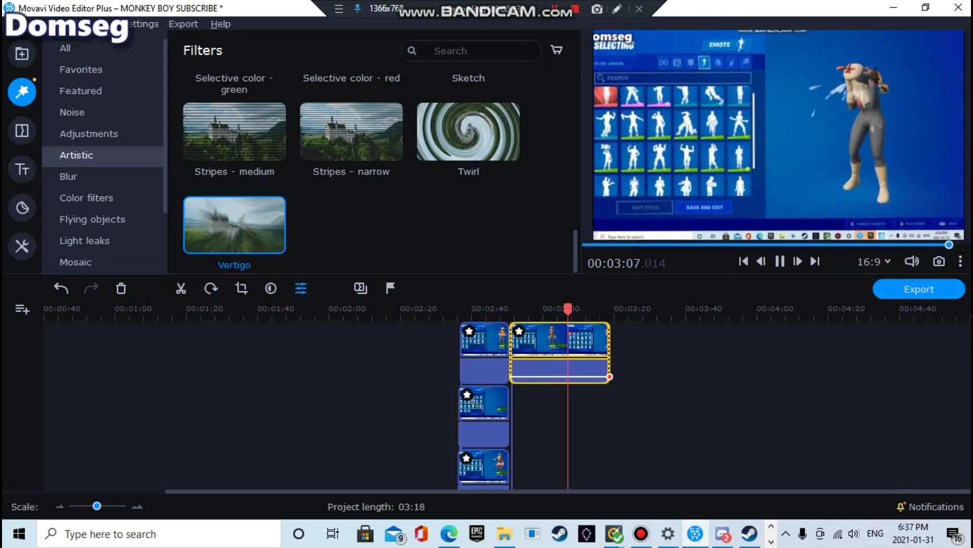
{"action": "left_click", "coordinate": [551, 342]}
{"action": "right_click", "coordinate": [559, 343]}
{"action": "left_click", "coordinate": [599, 118]}
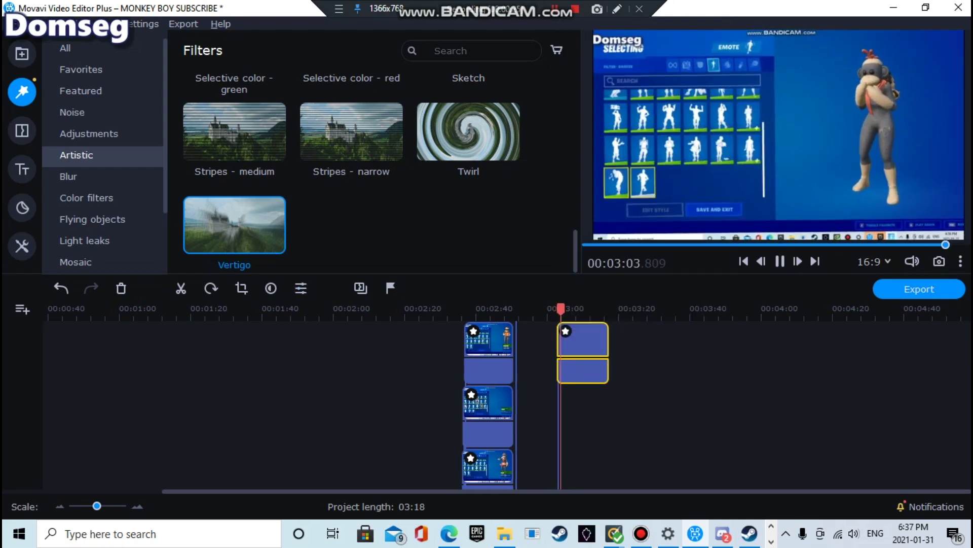
{"action": "left_click", "coordinate": [654, 406]}
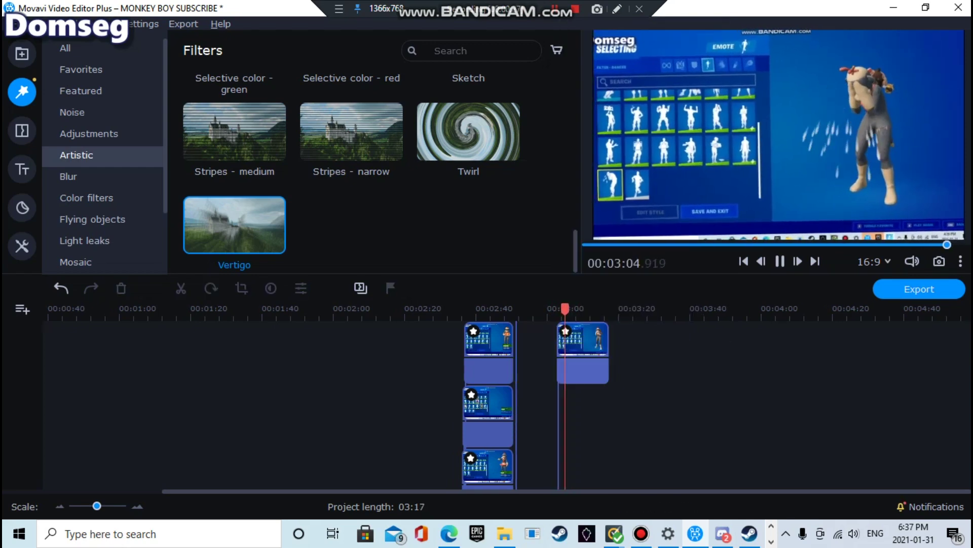
Step: Move the remaining part of the last clip onto a track above the stacked overlays, starting at about 00:02:36
{"action": "scroll", "coordinate": [536, 405], "scroll_direction": "up", "scroll_amount": 3}
{"action": "left_click_drag", "start_coordinate": [541, 393], "coordinate": [493, 393]}
{"action": "left_click_drag", "start_coordinate": [590, 451], "coordinate": [499, 329]}
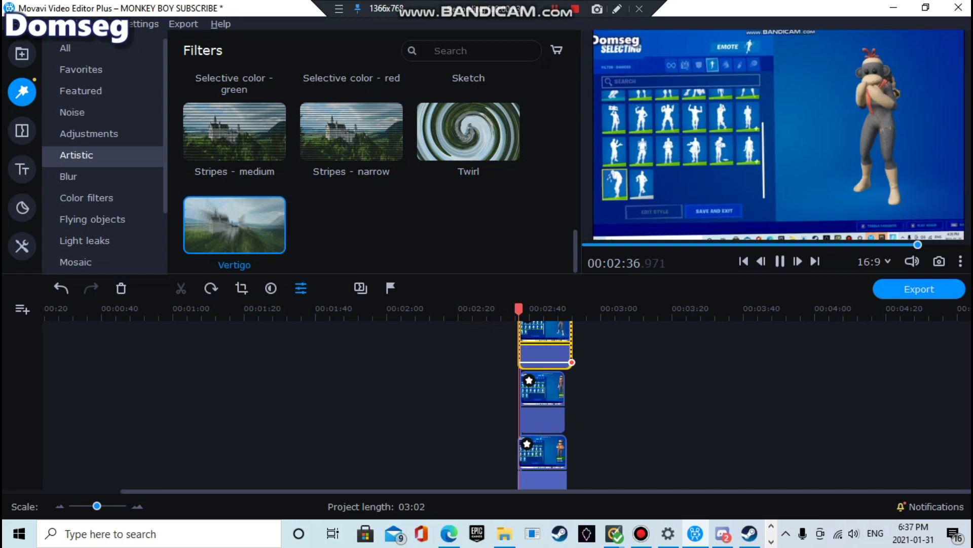
Step: Pause at about 00:02:39, set the uppermost stacked clip to Picture in picture, and shrink its inset into the frame's lower-right corner
{"action": "left_click", "coordinate": [22, 131]}
{"action": "left_click", "coordinate": [780, 261]}
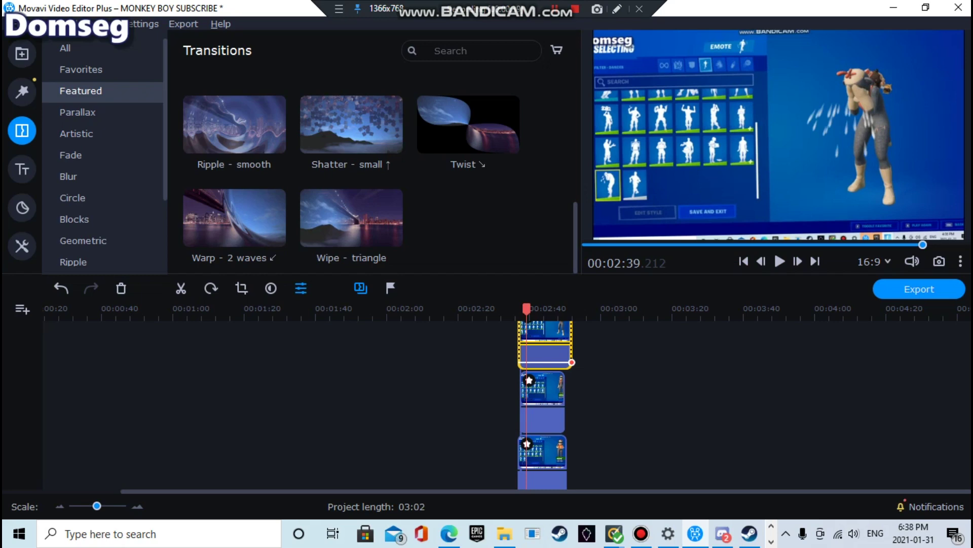
{"action": "left_click", "coordinate": [22, 91]}
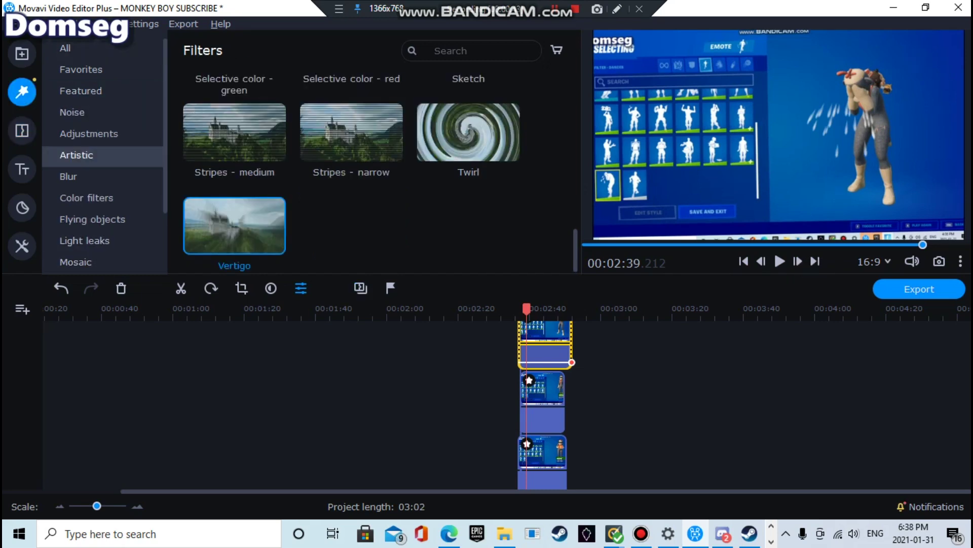
{"action": "left_click", "coordinate": [302, 288]}
{"action": "left_click", "coordinate": [115, 127]}
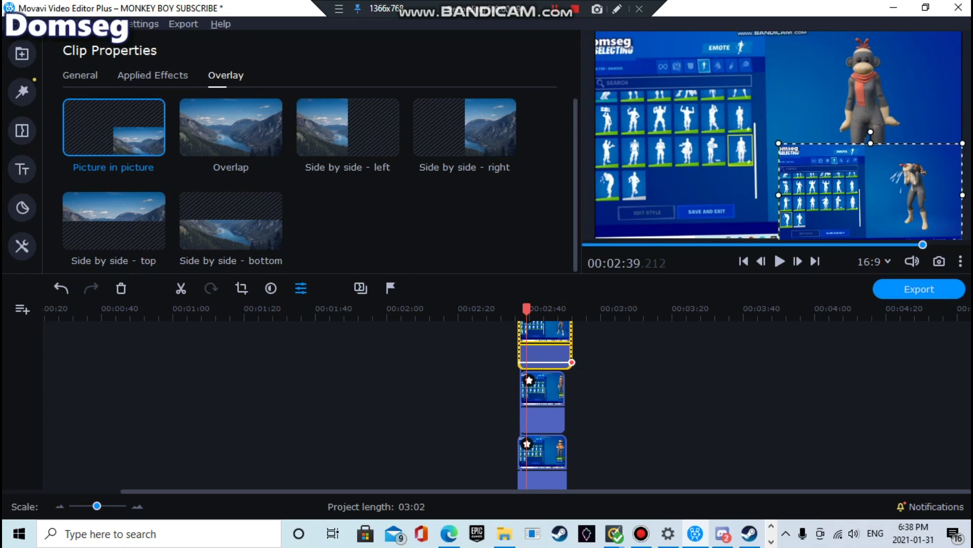
{"action": "left_click_drag", "start_coordinate": [779, 143], "coordinate": [815, 164]}
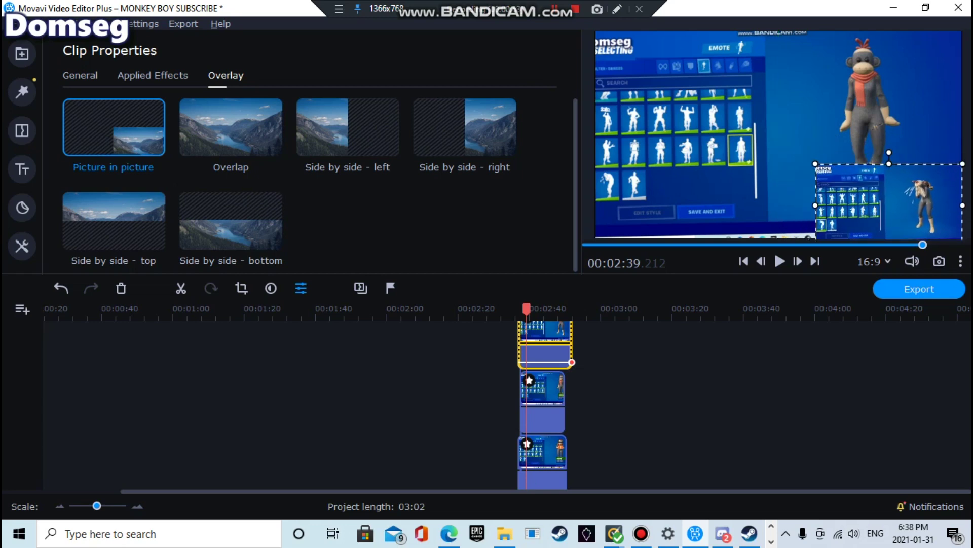
Step: Set the second stacked clip to Picture in picture, shrink its inset, and place it directly above the lower-right inset
{"action": "left_click", "coordinate": [545, 400]}
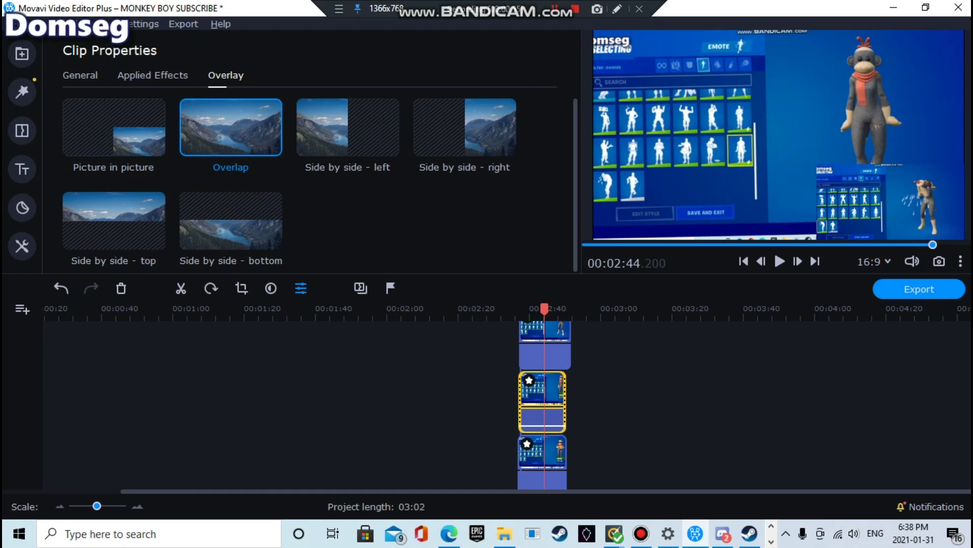
{"action": "left_click", "coordinate": [114, 127]}
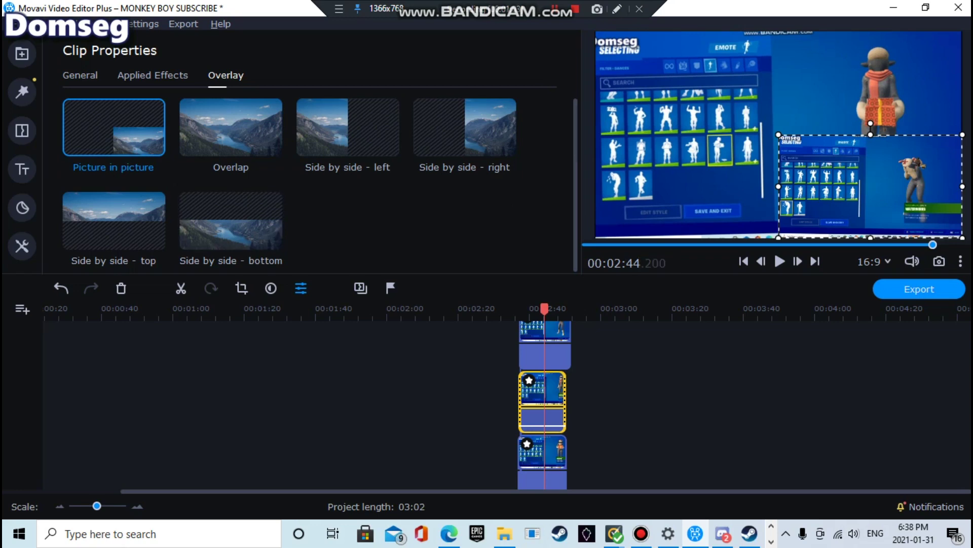
{"action": "left_click", "coordinate": [559, 353]}
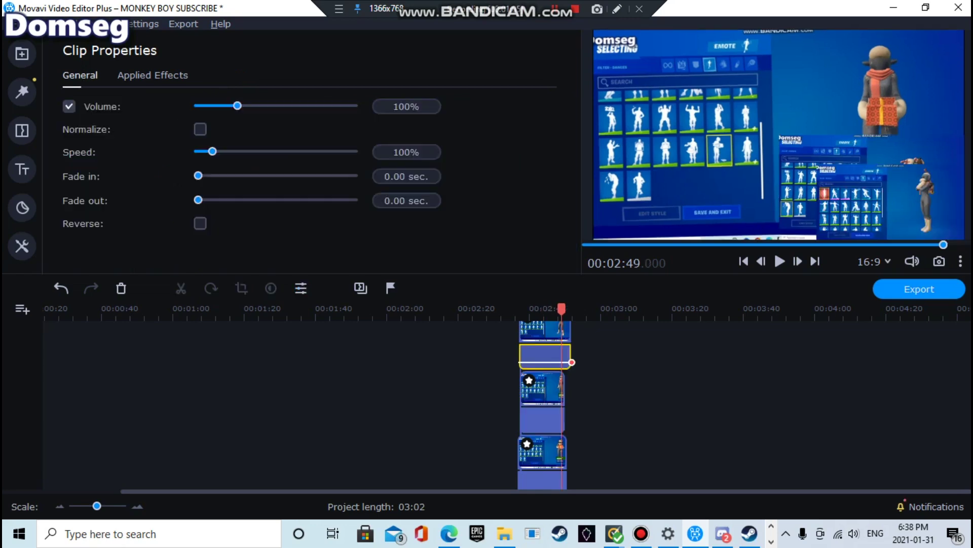
{"action": "left_click", "coordinate": [534, 403]}
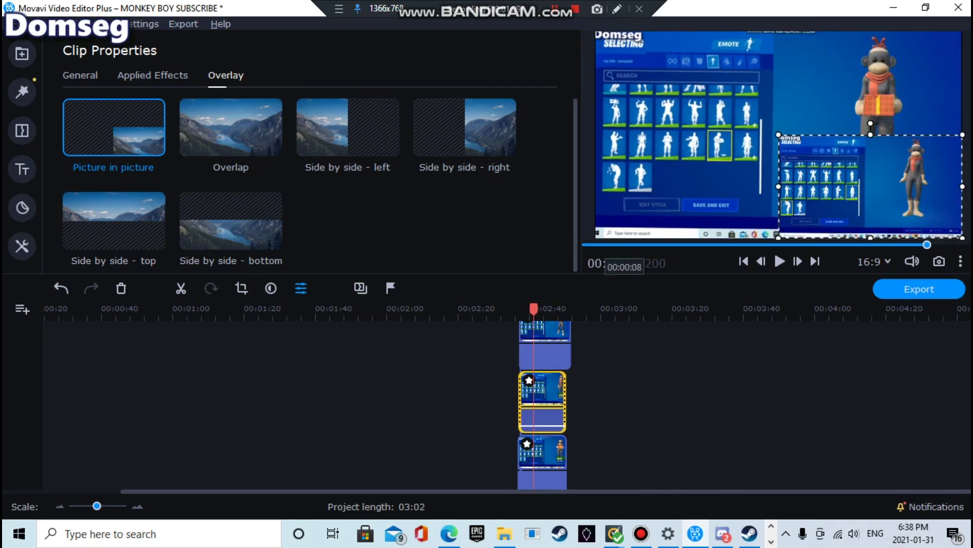
{"action": "left_click", "coordinate": [564, 355]}
{"action": "left_click", "coordinate": [531, 403]}
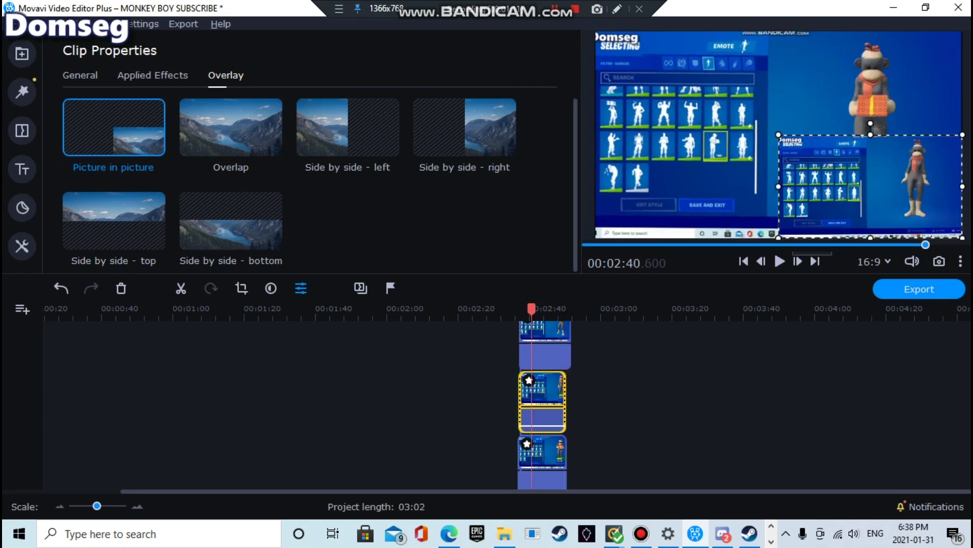
{"action": "left_click_drag", "start_coordinate": [862, 193], "coordinate": [860, 117]}
{"action": "left_click_drag", "start_coordinate": [779, 164], "coordinate": [817, 143]}
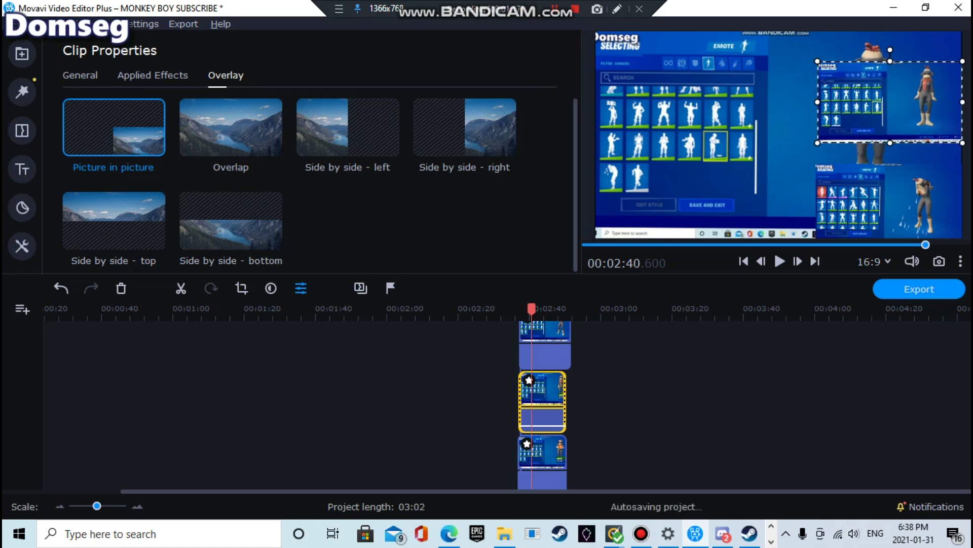
{"action": "left_click_drag", "start_coordinate": [890, 102], "coordinate": [889, 129]}
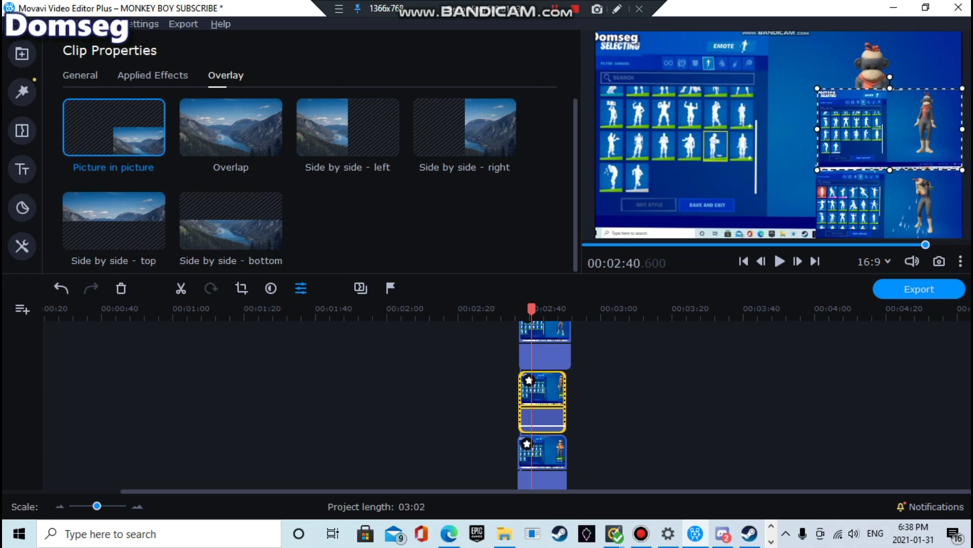
Step: Set the third stacked clip to Picture in picture, shrink its inset, and move it to the frame's upper-right corner
{"action": "left_click", "coordinate": [537, 459]}
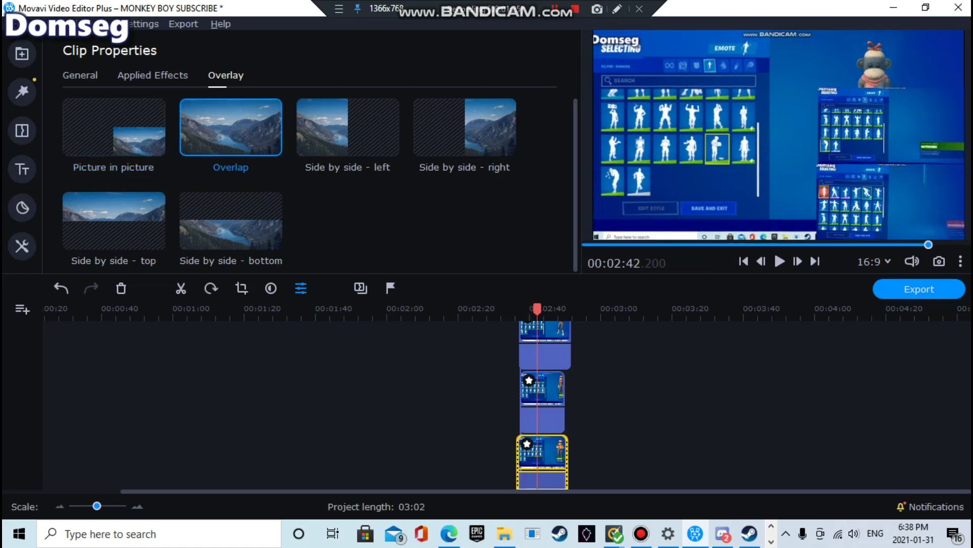
{"action": "key", "text": "ctrl+y"}
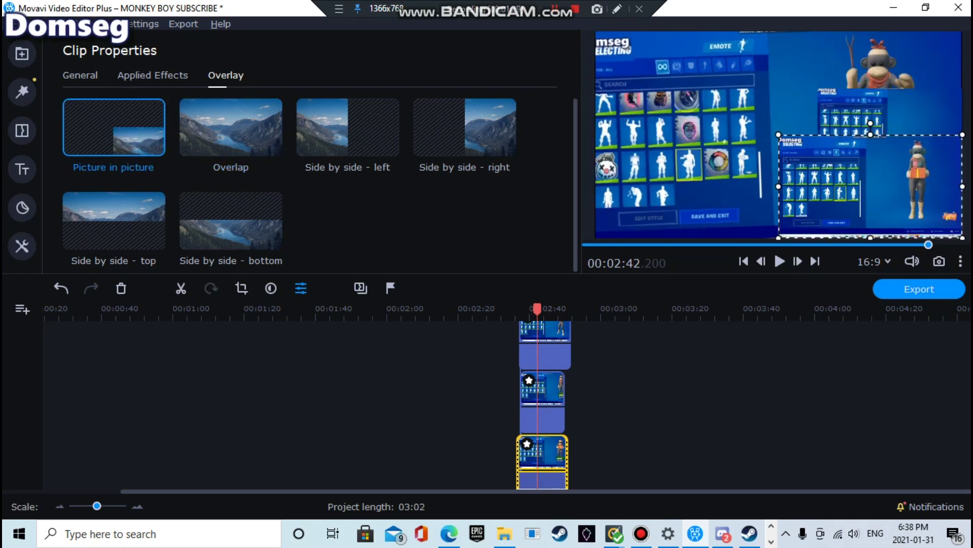
{"action": "left_click_drag", "start_coordinate": [779, 238], "coordinate": [821, 215]}
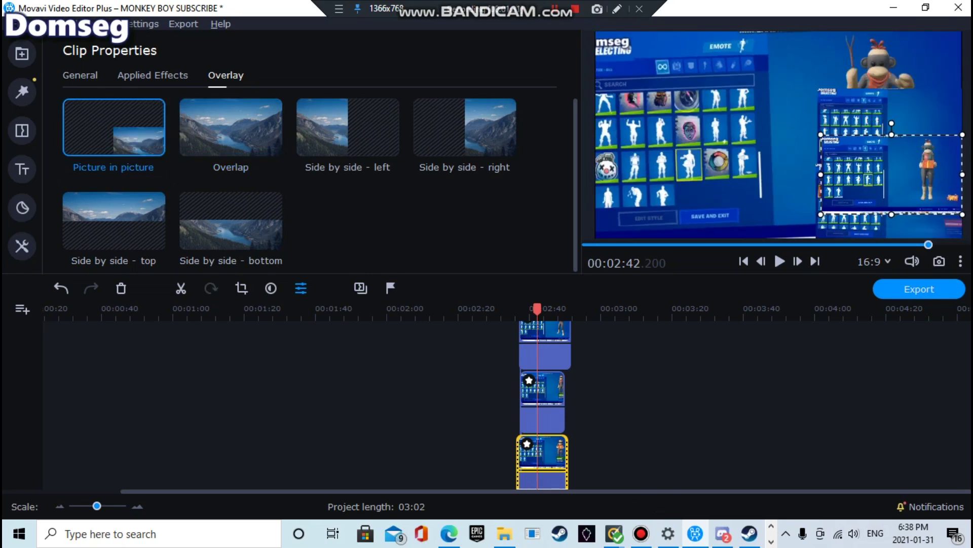
{"action": "left_click_drag", "start_coordinate": [891, 175], "coordinate": [891, 97]}
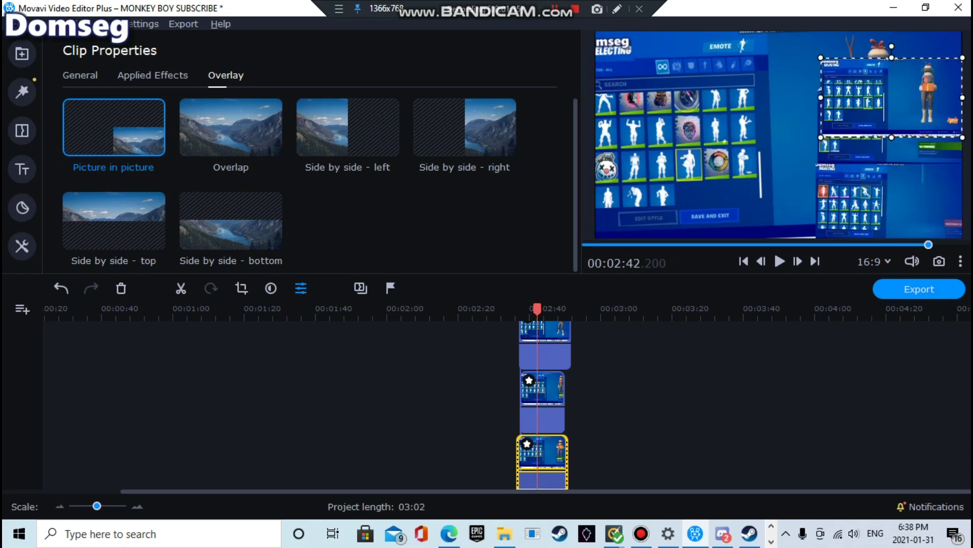
{"action": "left_click_drag", "start_coordinate": [892, 97], "coordinate": [892, 63]}
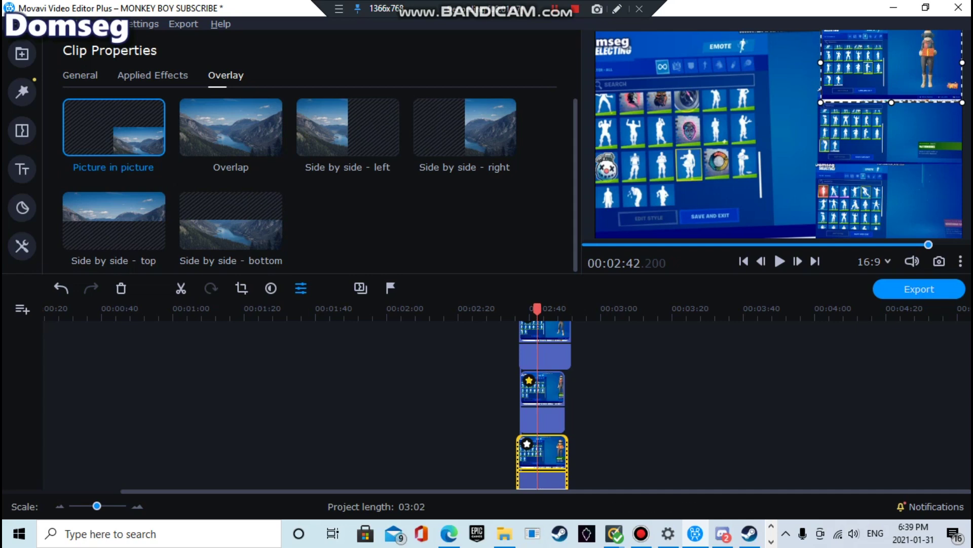
Step: Set the fourth stacked clip to Picture in picture and shrink its inset into the frame's lower-left corner
{"action": "left_click", "coordinate": [539, 400]}
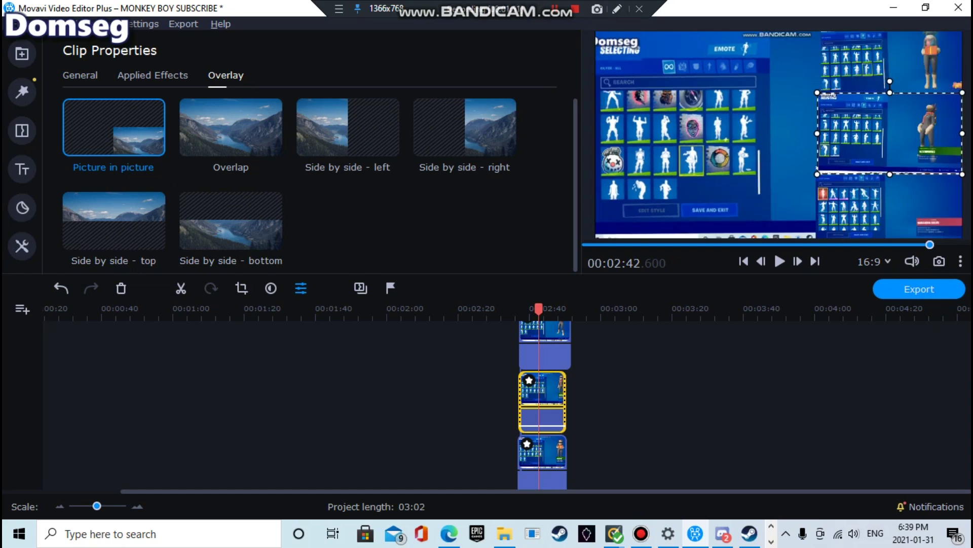
{"action": "scroll", "coordinate": [538, 400], "scroll_direction": "down", "scroll_amount": 3}
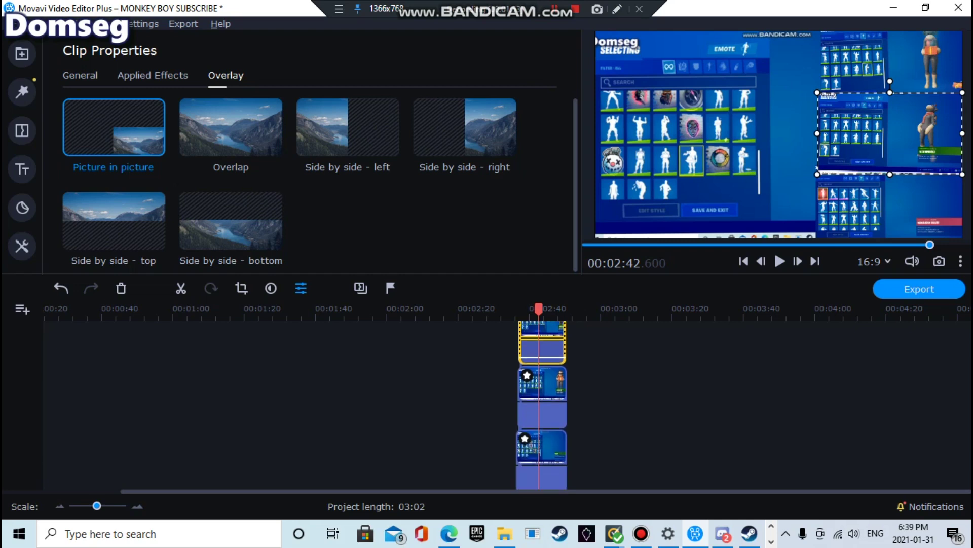
{"action": "left_click", "coordinate": [542, 396]}
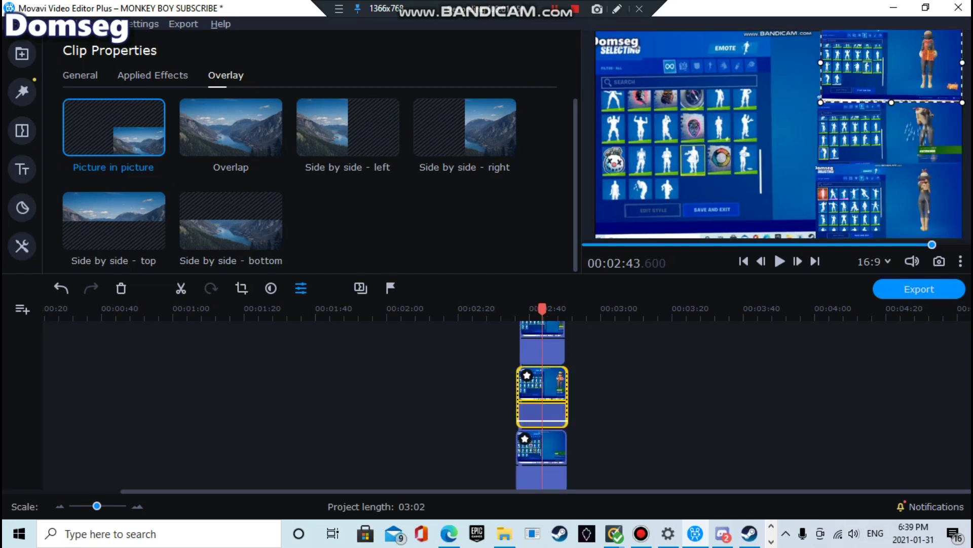
{"action": "left_click", "coordinate": [545, 347]}
{"action": "left_click", "coordinate": [544, 396]}
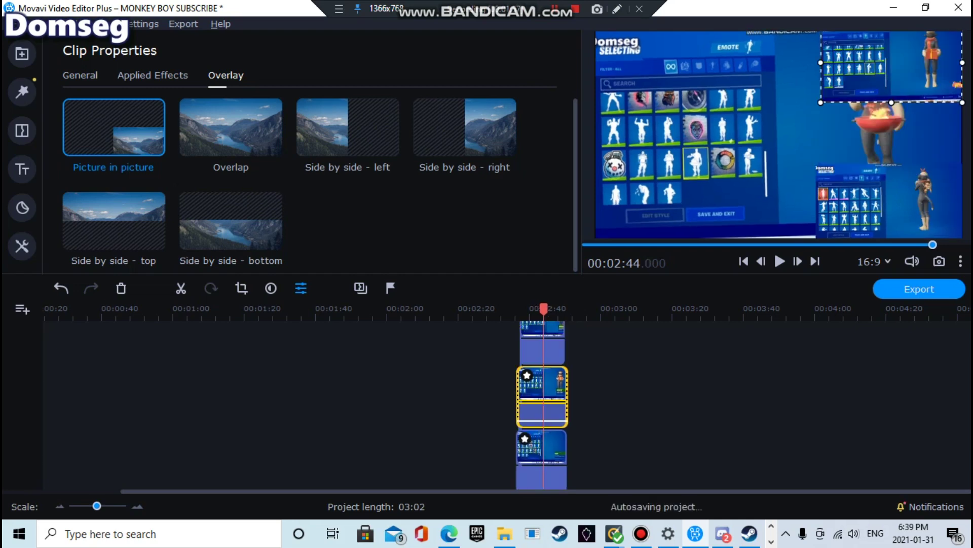
{"action": "key", "text": "ctrl+z"}
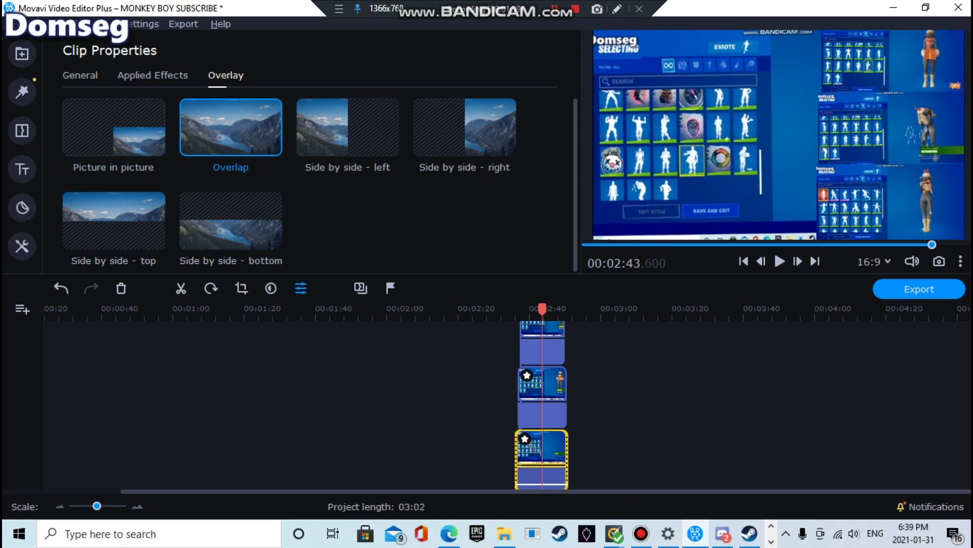
{"action": "key", "text": "ctrl+y"}
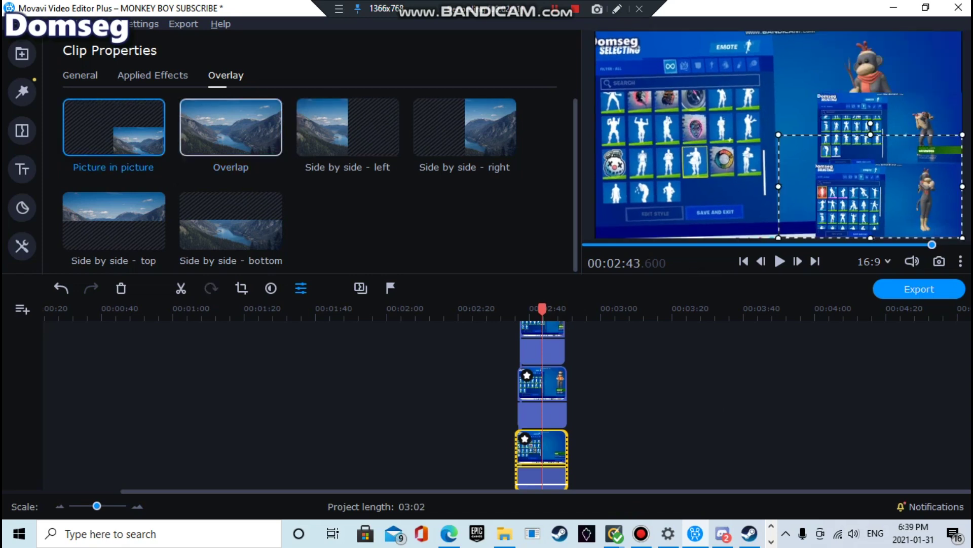
{"action": "left_click_drag", "start_coordinate": [870, 187], "coordinate": [687, 187]}
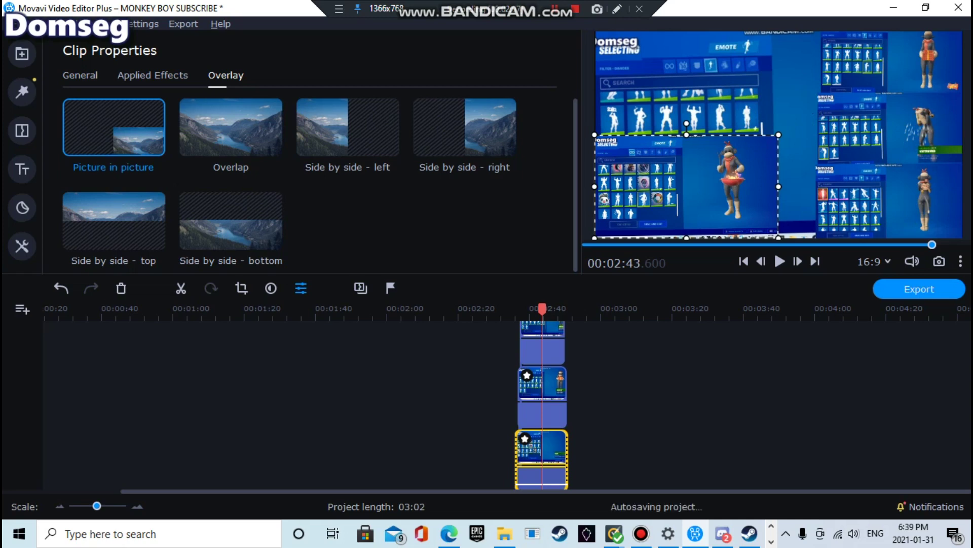
{"action": "left_click_drag", "start_coordinate": [779, 134], "coordinate": [723, 166]}
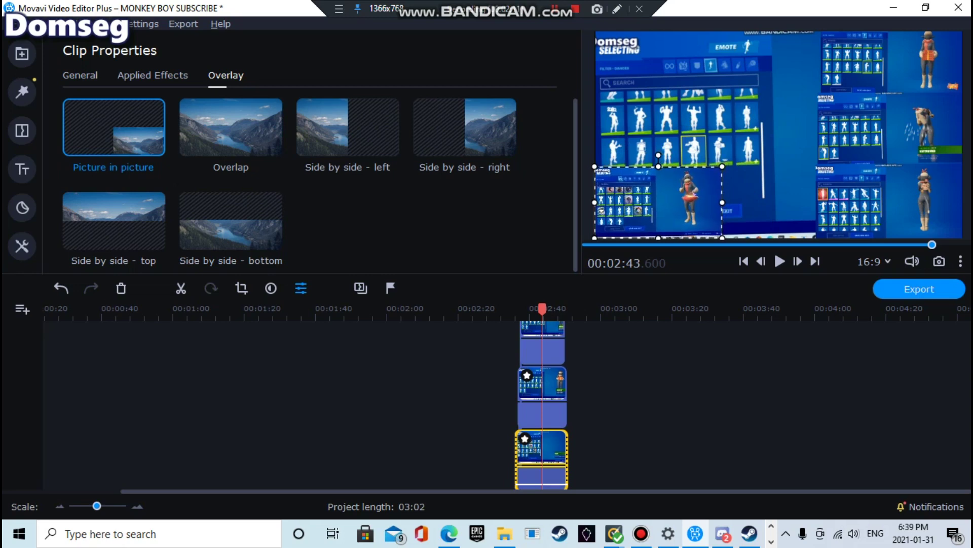
Step: Reselect the clip shown in the frame's lower-left corner and nudge its inset slightly
{"action": "left_click", "coordinate": [551, 393]}
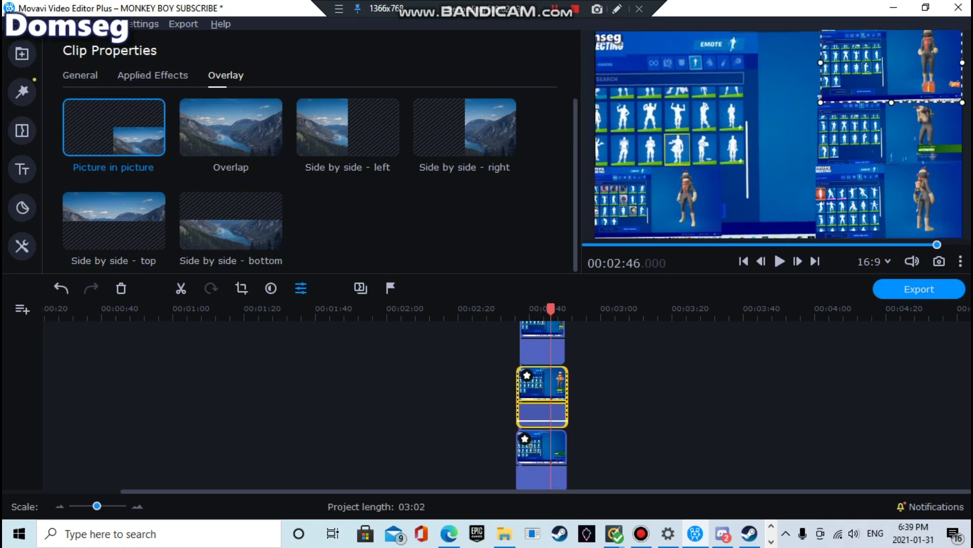
{"action": "left_click", "coordinate": [541, 456]}
{"action": "scroll", "coordinate": [541, 406], "scroll_direction": "down", "scroll_amount": 3}
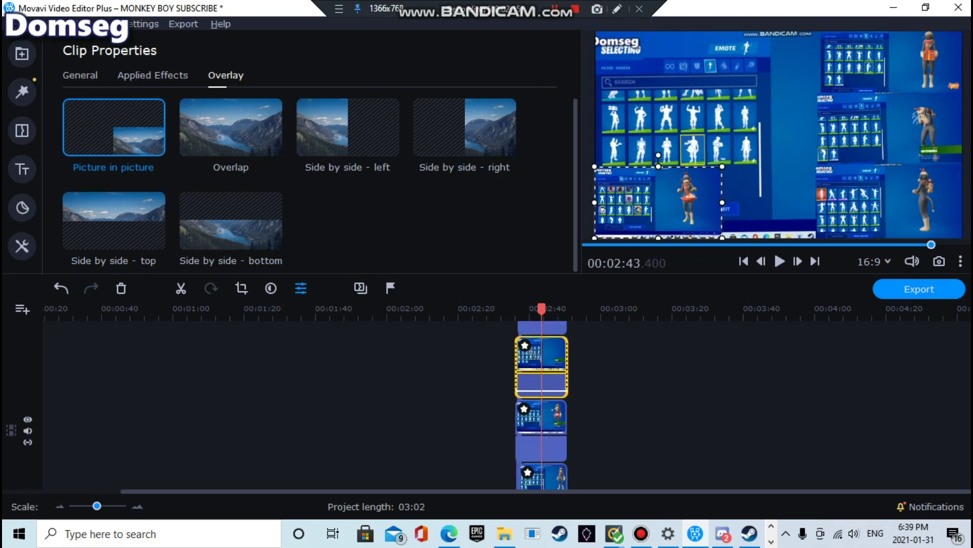
{"action": "scroll", "coordinate": [542, 406], "scroll_direction": "down", "scroll_amount": 3}
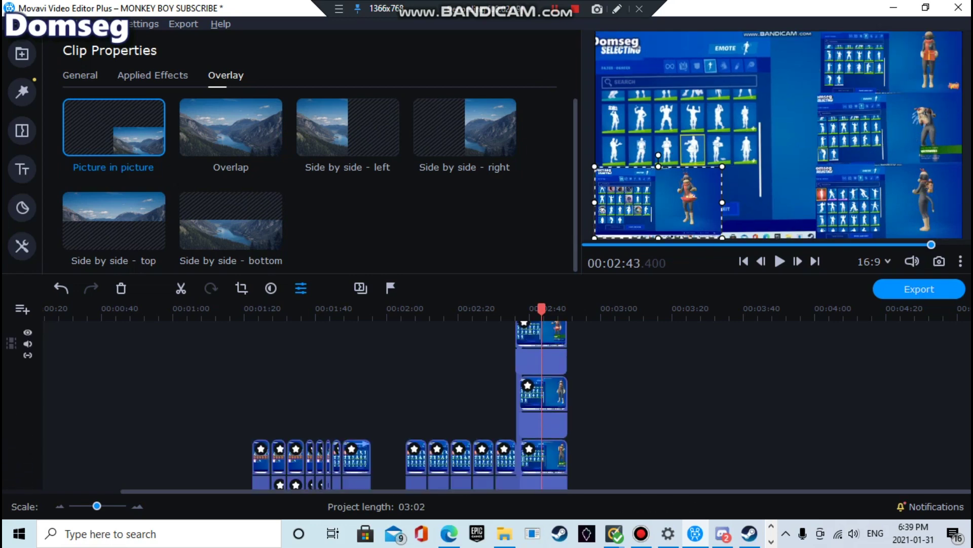
{"action": "left_click", "coordinate": [659, 405]}
{"action": "scroll", "coordinate": [659, 405], "scroll_direction": "up", "scroll_amount": 4}
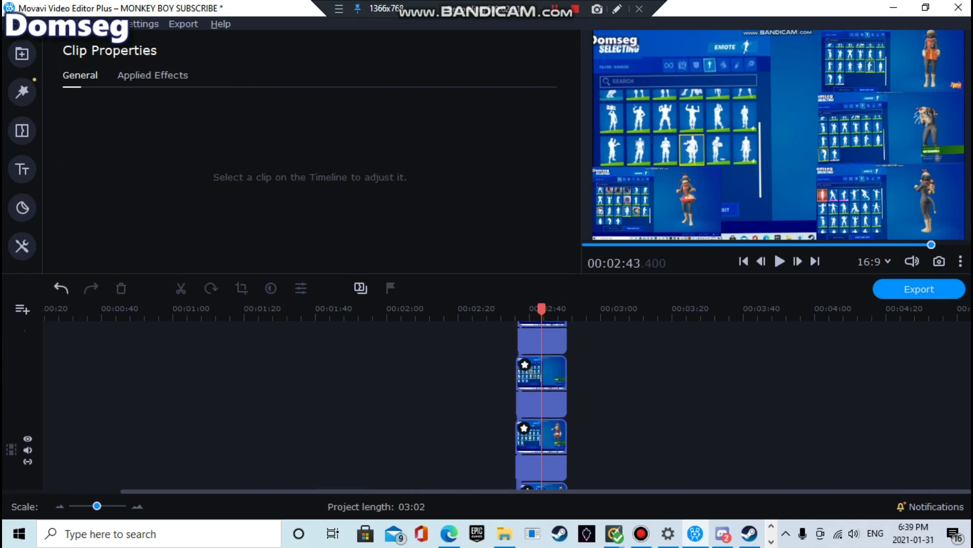
{"action": "left_click", "coordinate": [558, 378]}
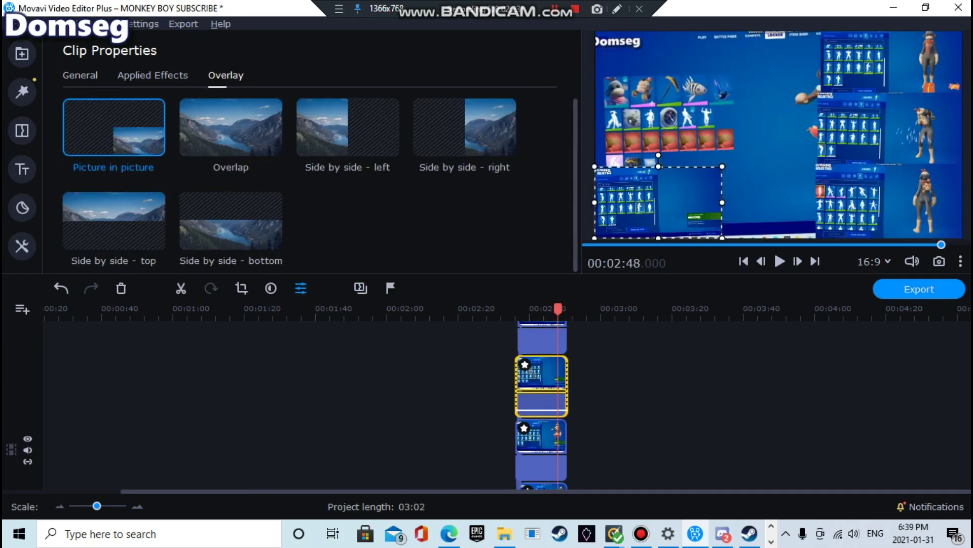
{"action": "mouse_move", "coordinate": [658, 203]}
{"action": "left_mouse_down"}
{"action": "mouse_move", "coordinate": [659, 161]}
{"action": "mouse_move", "coordinate": [659, 202]}
{"action": "left_mouse_up"}
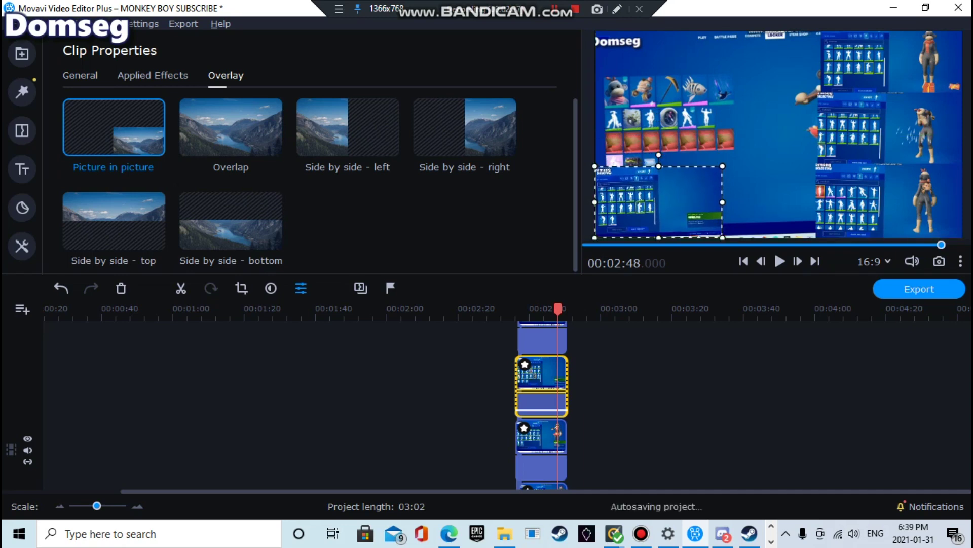
Step: Set the fifth stacked clip to Picture in picture, shrink its inset, and place it directly above the lower-left inset
{"action": "key", "text": "ctrl+z"}
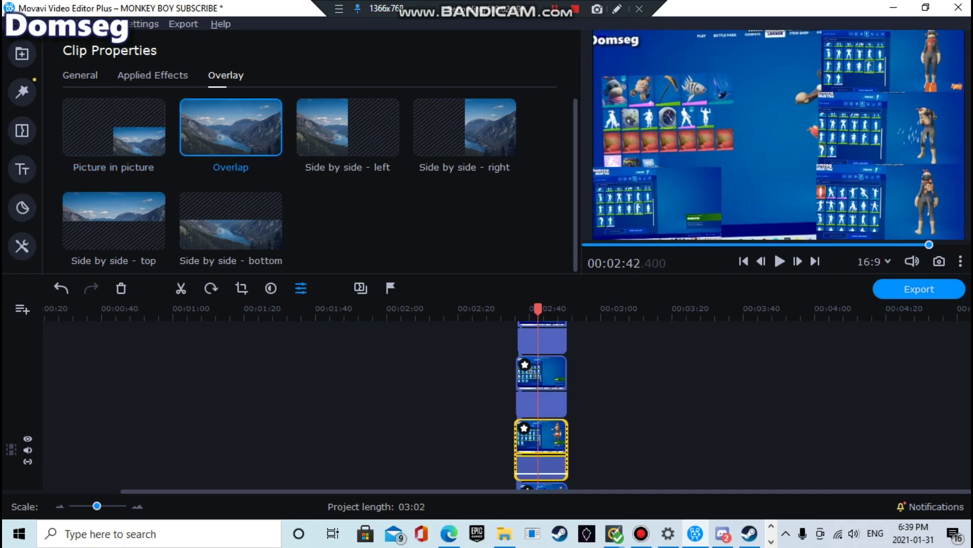
{"action": "key", "text": "ctrl+y"}
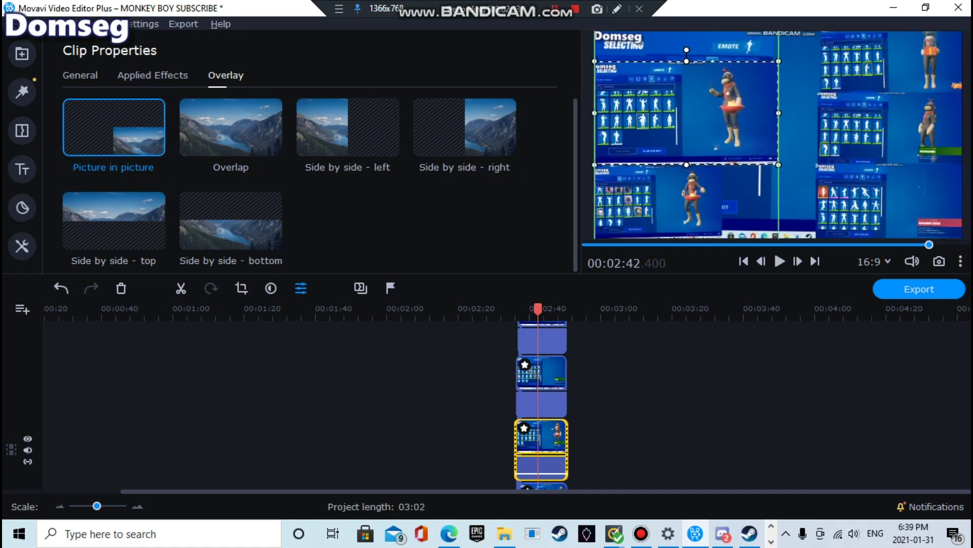
{"action": "left_click_drag", "start_coordinate": [779, 165], "coordinate": [718, 130]}
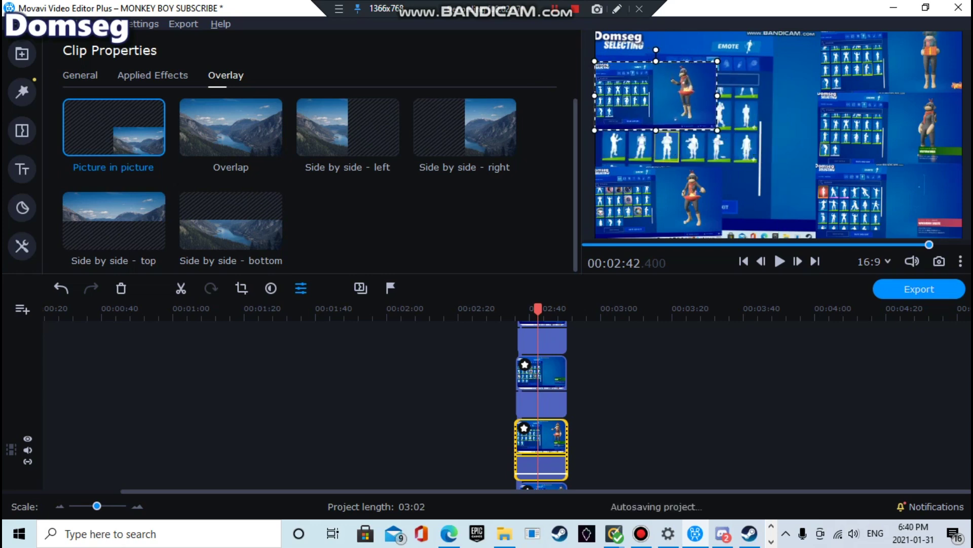
{"action": "left_click_drag", "start_coordinate": [684, 82], "coordinate": [683, 122]}
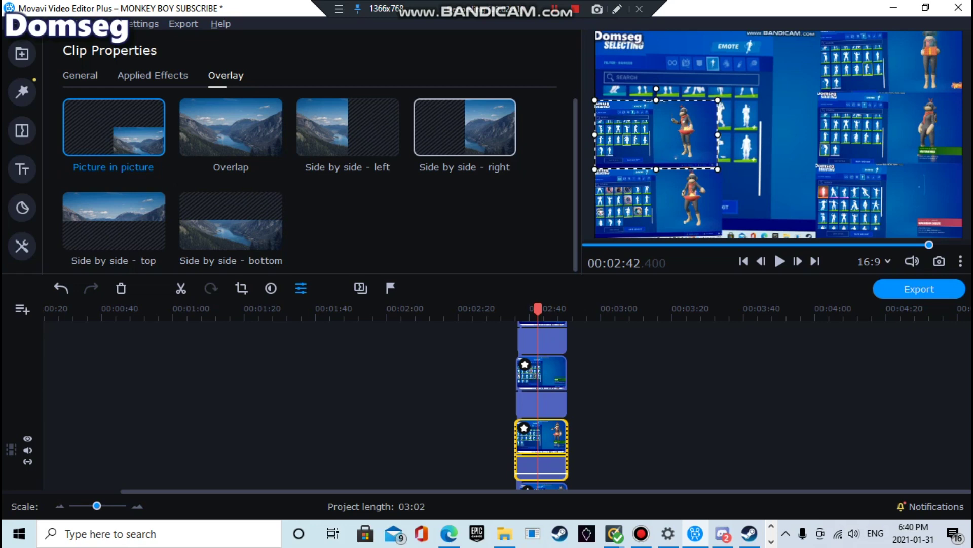
Step: Set the sixth stacked clip to Picture in picture and shrink its inset into the frame's upper-left corner
{"action": "scroll", "coordinate": [507, 406], "scroll_direction": "down", "scroll_amount": 2}
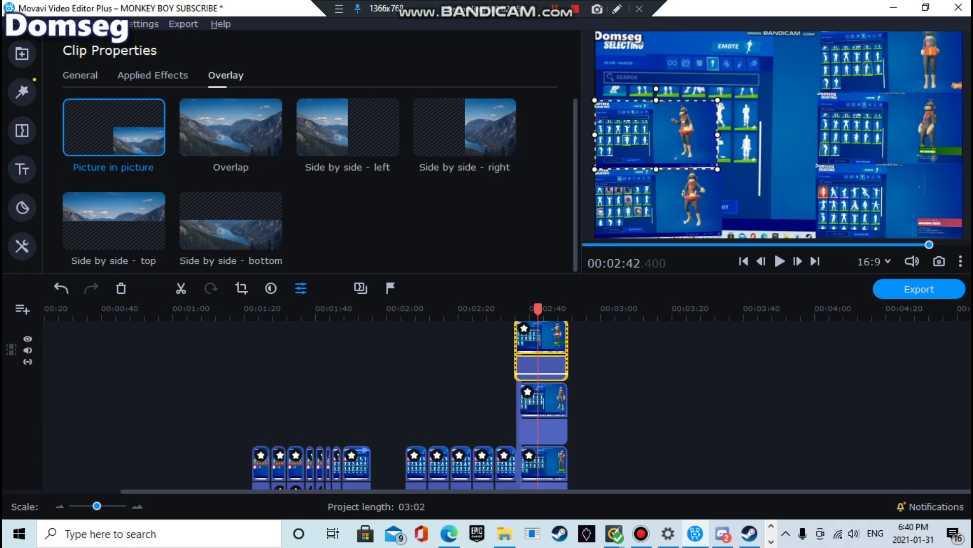
{"action": "left_click", "coordinate": [543, 412]}
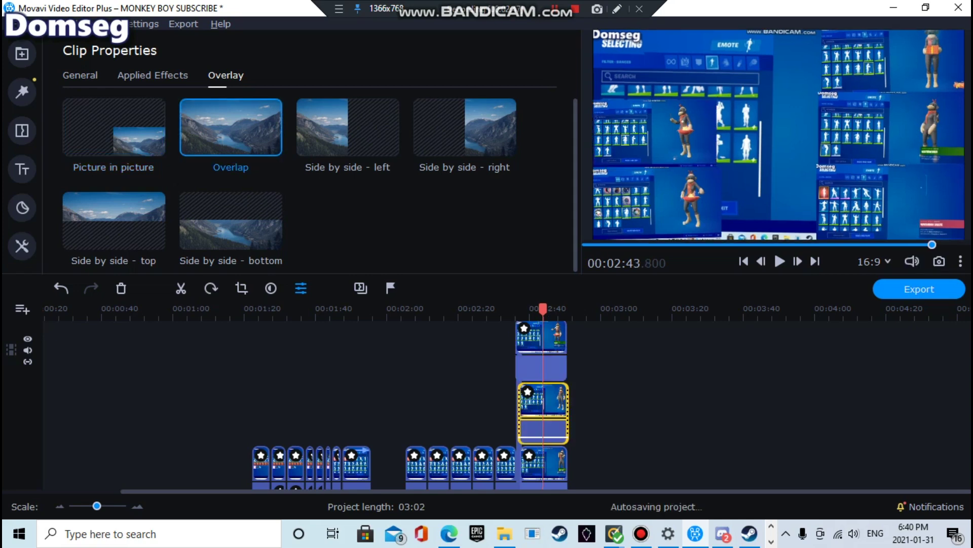
{"action": "left_click", "coordinate": [113, 127]}
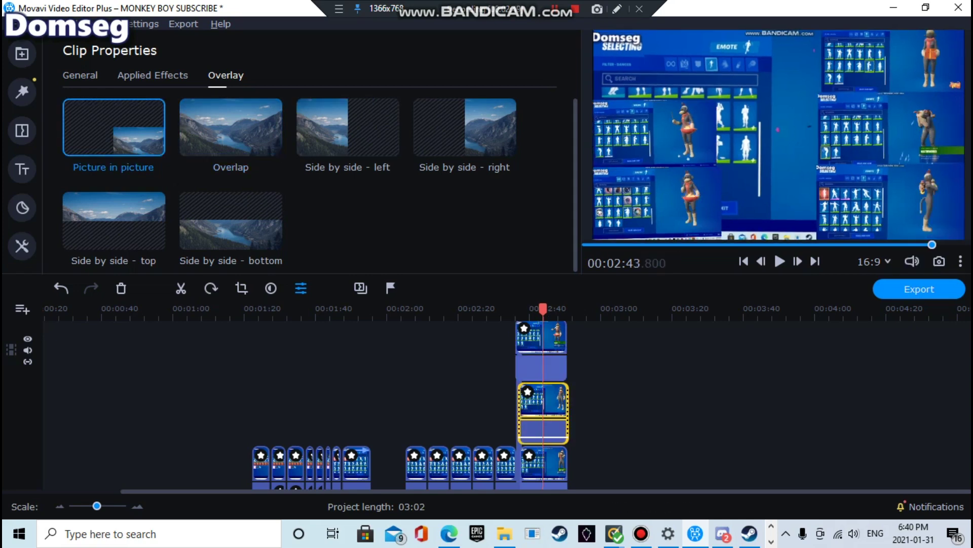
{"action": "left_click_drag", "start_coordinate": [870, 186], "coordinate": [686, 83]}
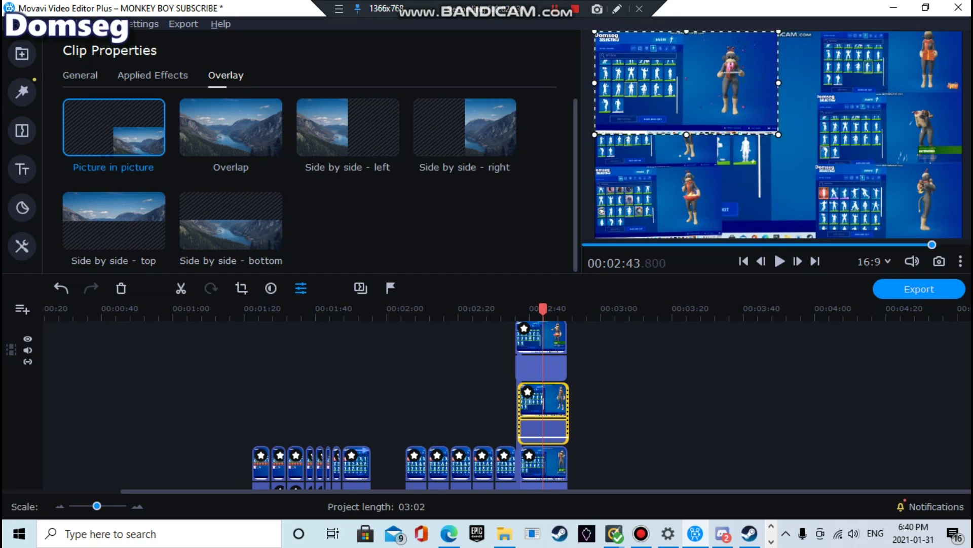
{"action": "left_click_drag", "start_coordinate": [779, 134], "coordinate": [721, 102]}
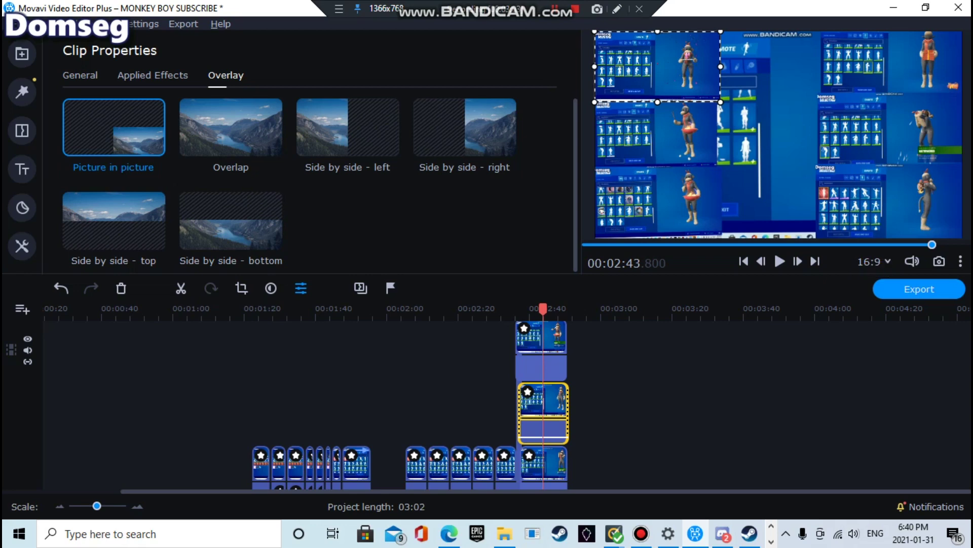
Step: Try the Side by side - left layout on the stack's clip nearest the main video track, and return it to Overlap
{"action": "scroll", "coordinate": [406, 405], "scroll_direction": "down", "scroll_amount": 3}
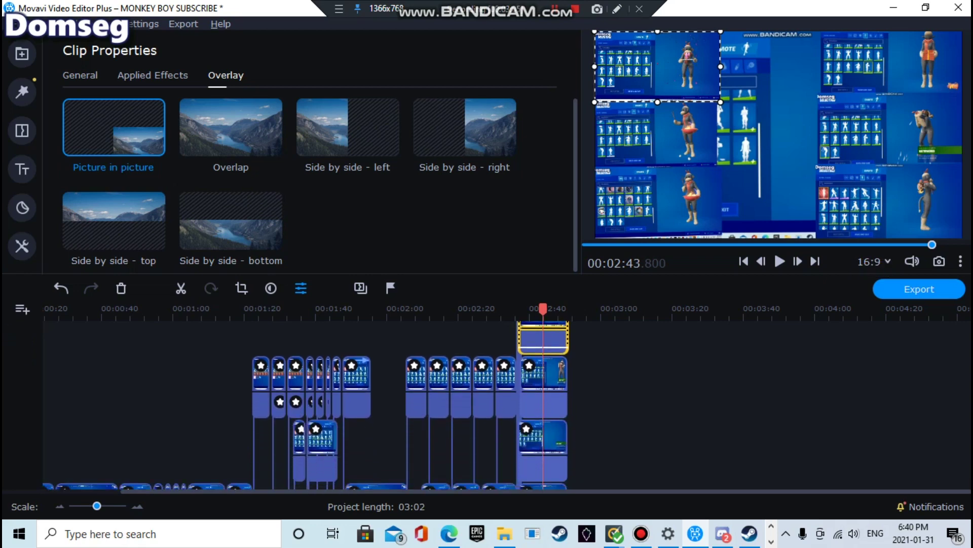
{"action": "scroll", "coordinate": [324, 406], "scroll_direction": "down", "scroll_amount": 3}
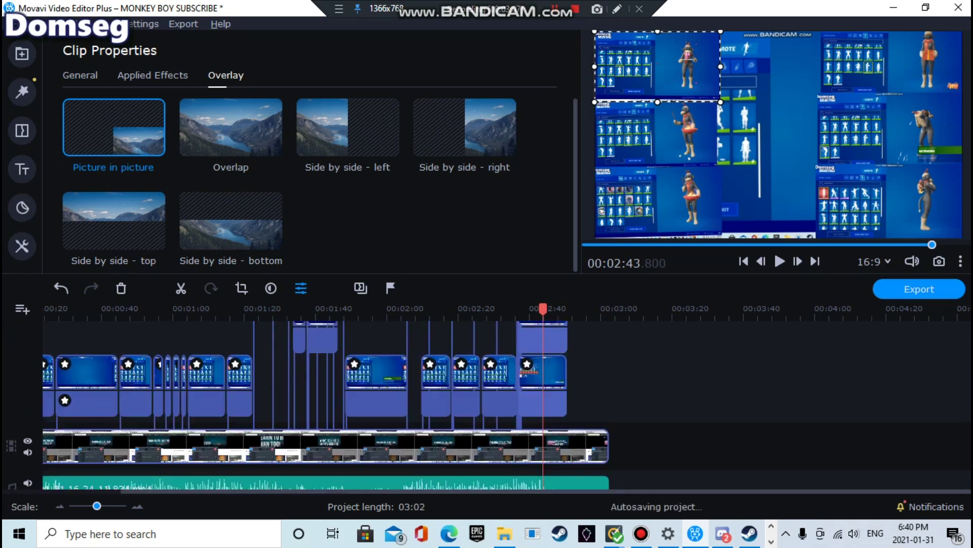
{"action": "left_click", "coordinate": [231, 126]}
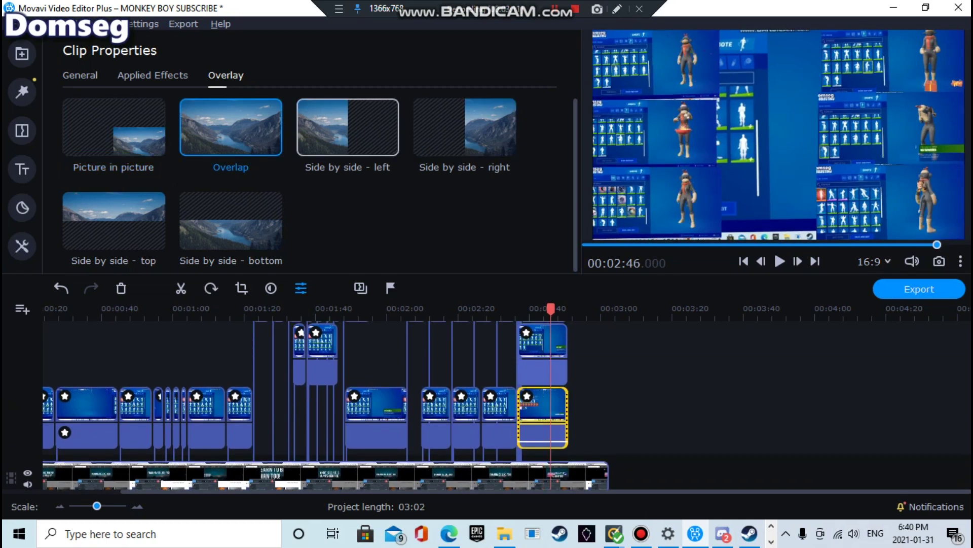
{"action": "left_click", "coordinate": [347, 127]}
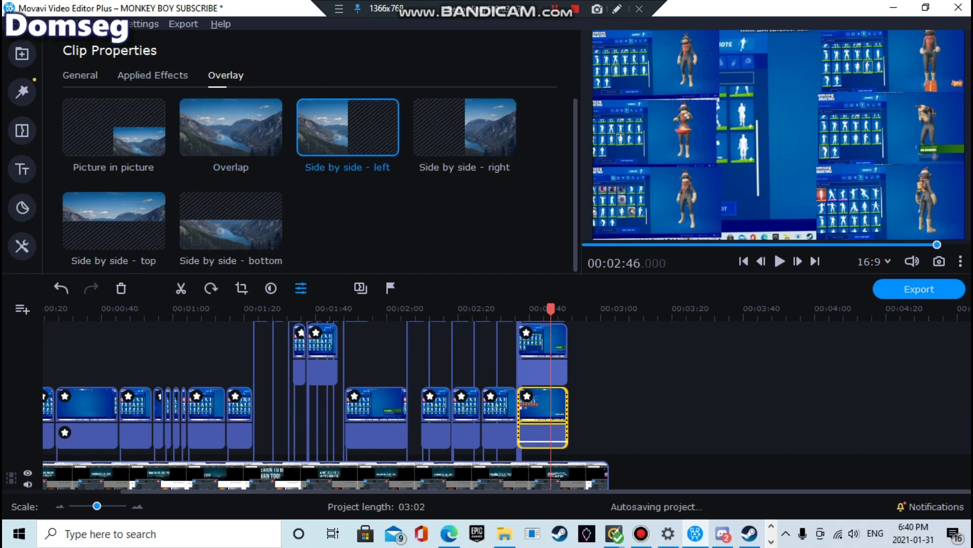
{"action": "left_click", "coordinate": [230, 127]}
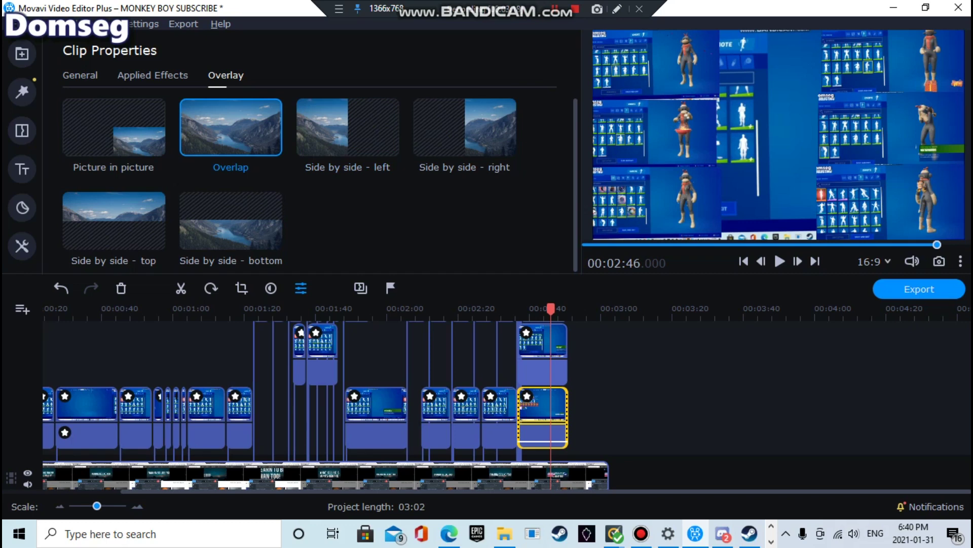
Step: Set the stack's lowest clip to Picture in picture and resize its inset to fill the full-height central gap between the two inset columns
{"action": "left_click", "coordinate": [114, 127]}
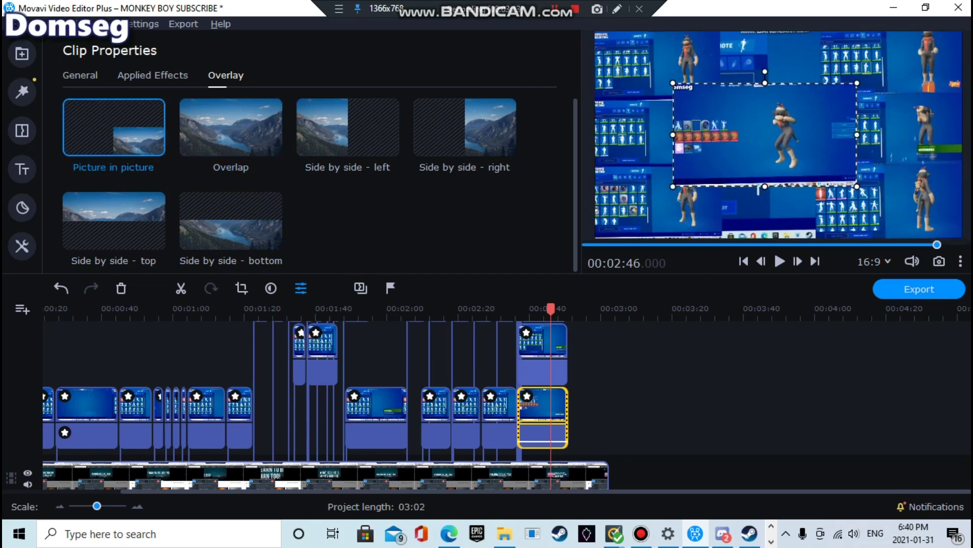
{"action": "left_click_drag", "start_coordinate": [672, 186], "coordinate": [734, 153]}
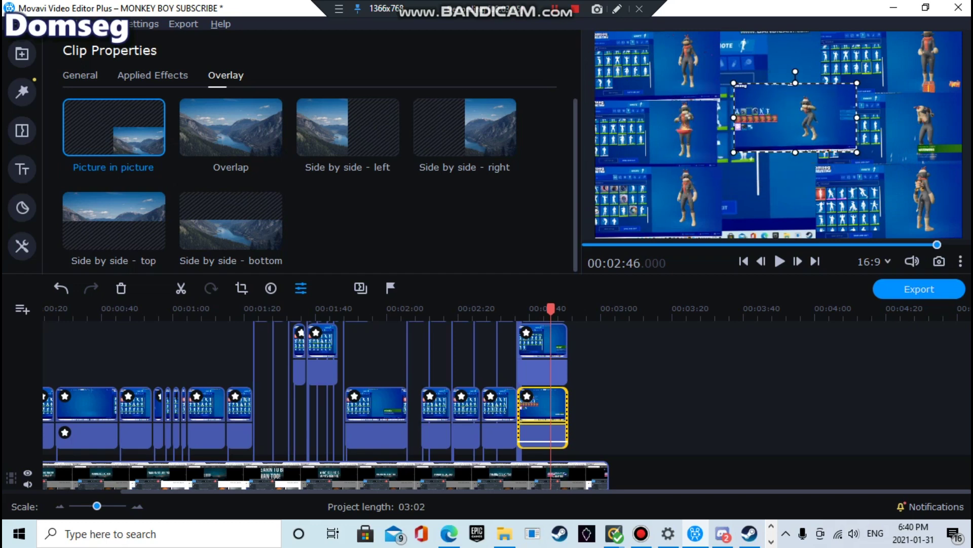
{"action": "left_click_drag", "start_coordinate": [795, 117], "coordinate": [779, 128]}
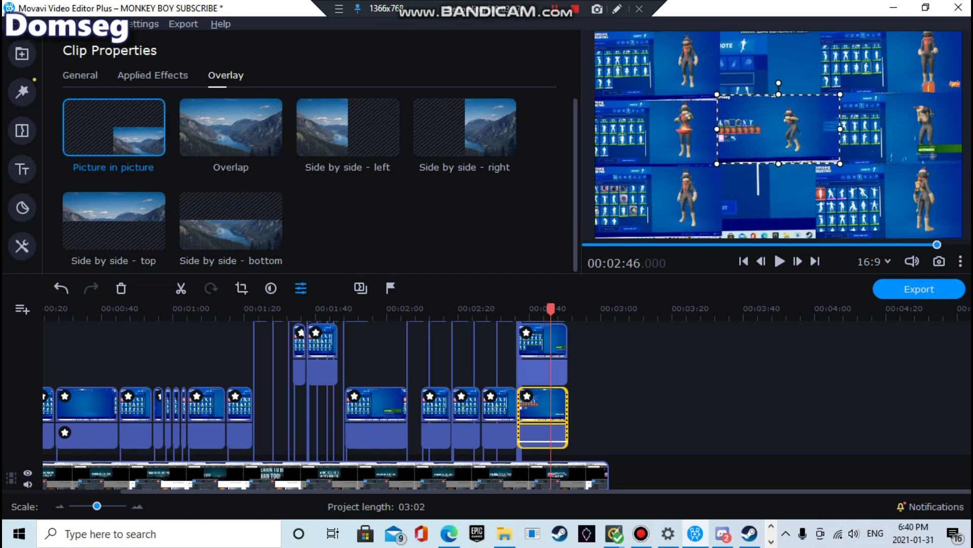
{"action": "left_click_drag", "start_coordinate": [779, 94], "coordinate": [779, 30]}
{"action": "left_click_drag", "start_coordinate": [779, 163], "coordinate": [778, 238]}
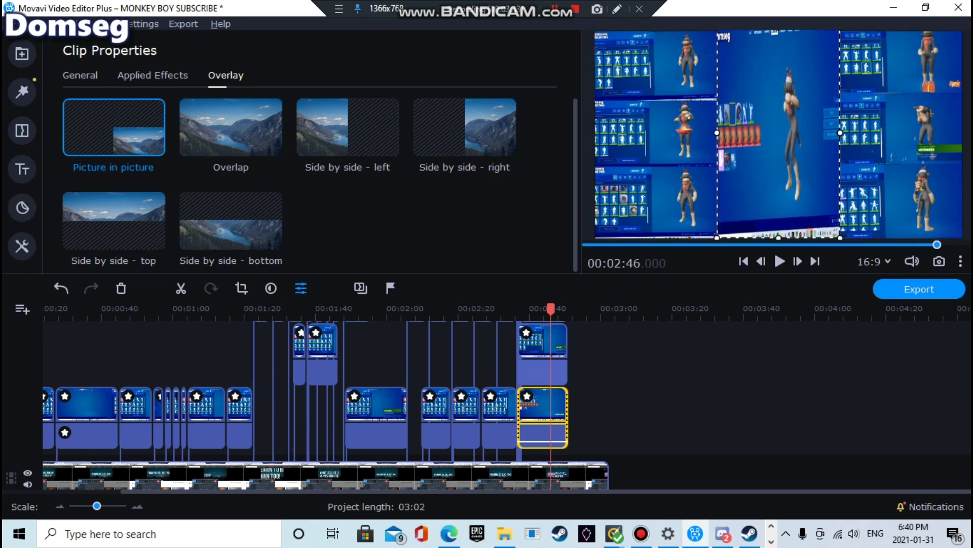
{"action": "left_click_drag", "start_coordinate": [840, 133], "coordinate": [766, 135]}
Step: Play and scrub through the multi-inset section between about 00:02:41 and 00:02:48, and reopen the lowest stacked clip's overlay settings
{"action": "left_click", "coordinate": [779, 261]}
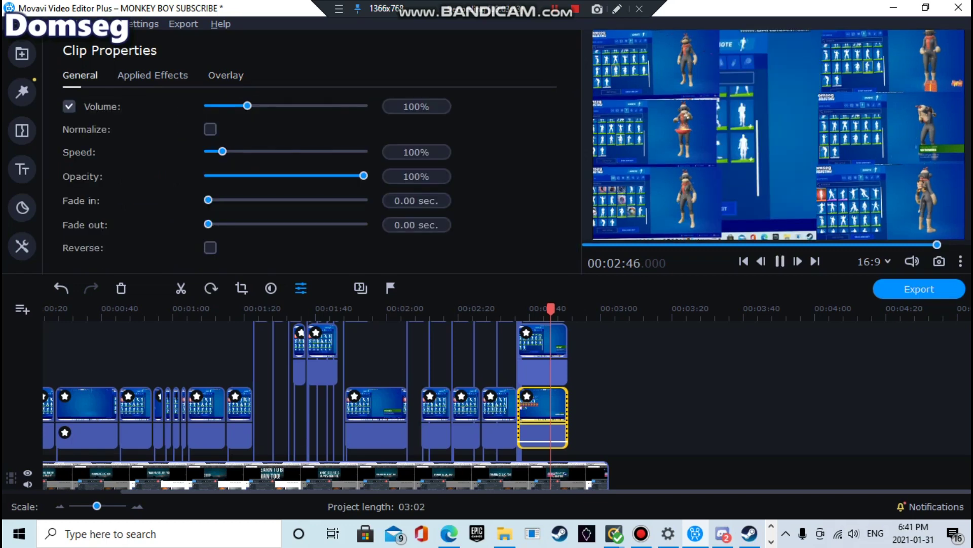
{"action": "left_click_drag", "start_coordinate": [556, 309], "coordinate": [531, 309]}
{"action": "left_click", "coordinate": [558, 309]}
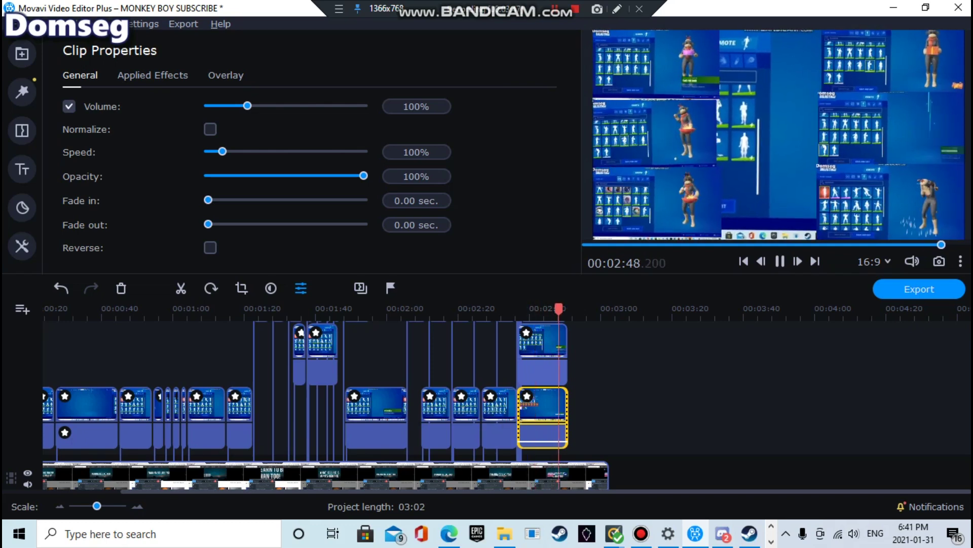
{"action": "left_click", "coordinate": [536, 309]}
{"action": "left_click", "coordinate": [226, 76]}
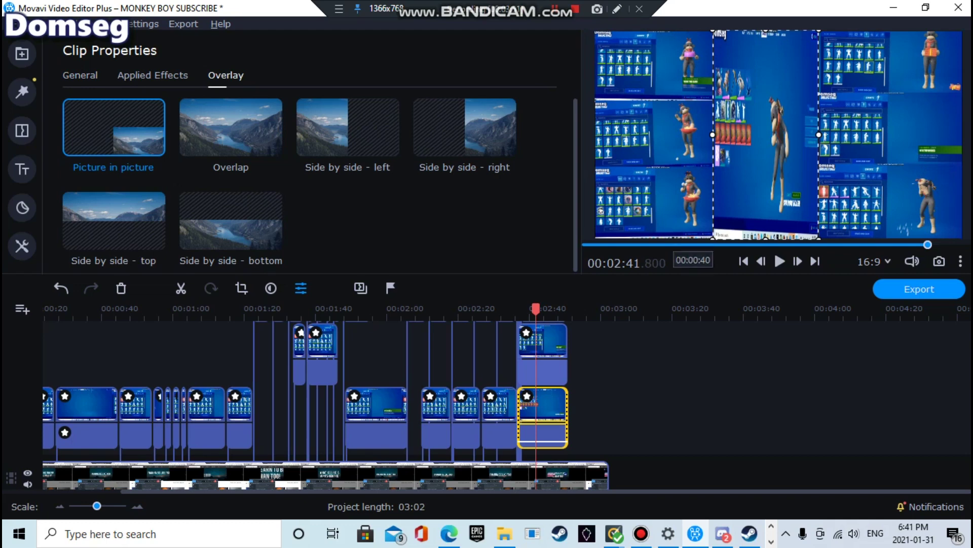
Step: Compare the overlay settings of the stack's lowest clip and the clip above it at about 00:02:45
{"action": "scroll", "coordinate": [309, 182], "scroll_direction": "down", "scroll_amount": 1}
{"action": "left_click", "coordinate": [548, 350]}
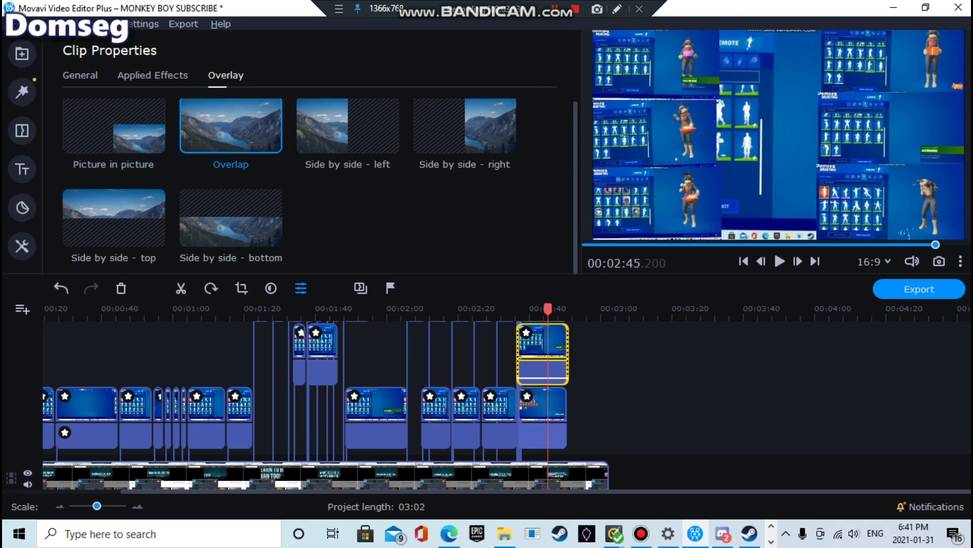
{"action": "left_click", "coordinate": [549, 411]}
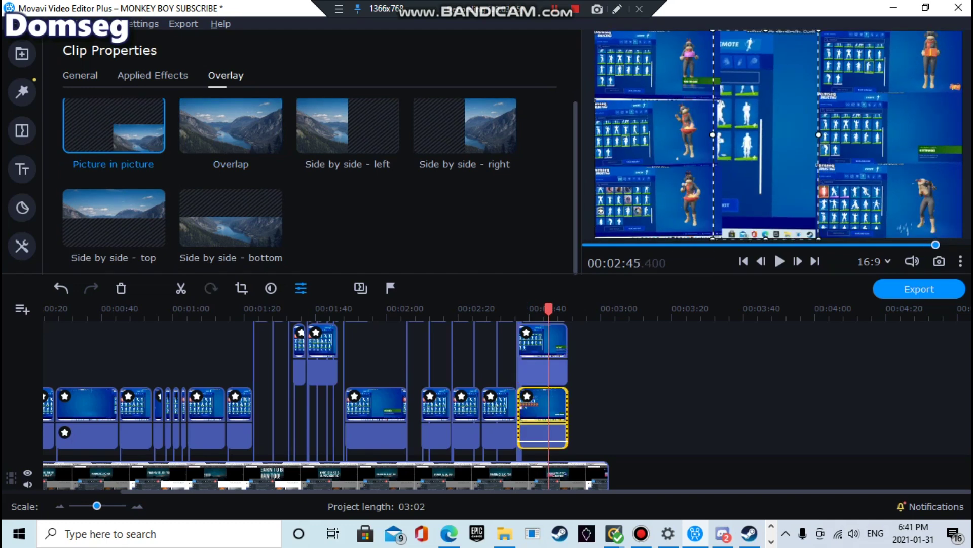
{"action": "scroll", "coordinate": [549, 406], "scroll_direction": "up", "scroll_amount": 5}
{"action": "scroll", "coordinate": [548, 406], "scroll_direction": "down", "scroll_amount": 3}
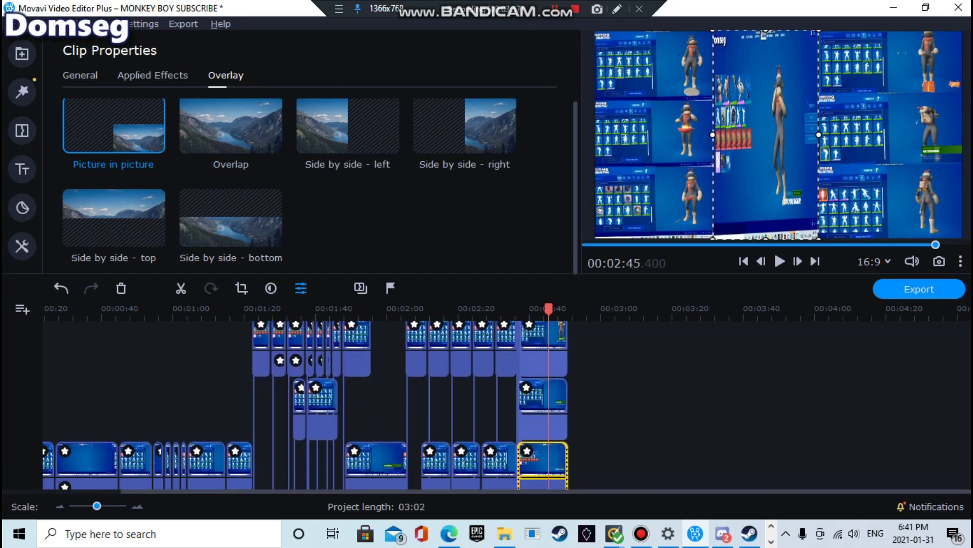
{"action": "left_click", "coordinate": [547, 459]}
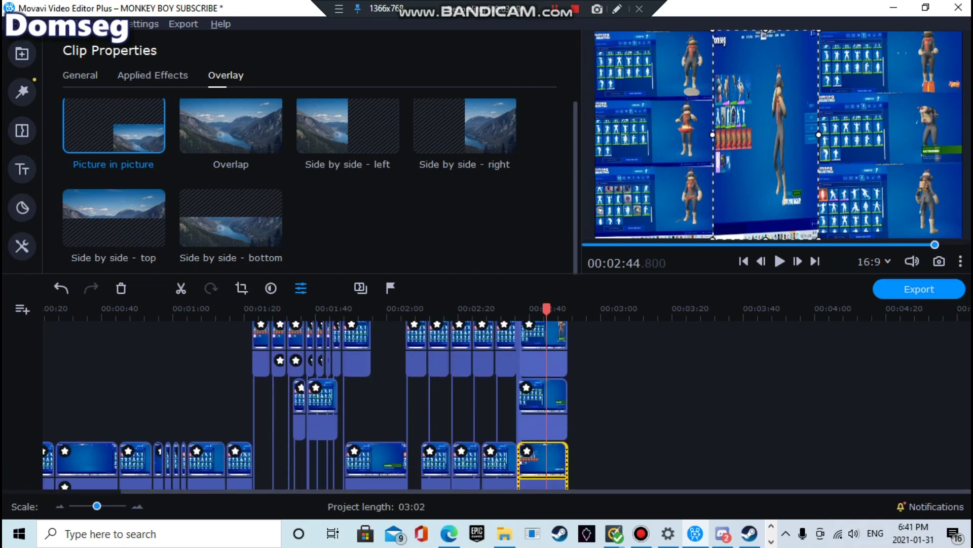
{"action": "left_click", "coordinate": [462, 460]}
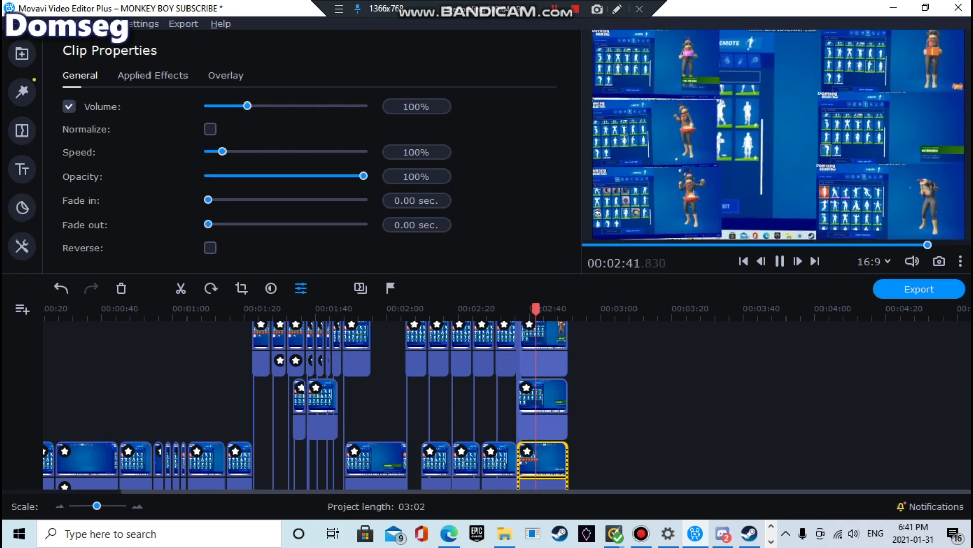
Step: Widen the lowest stacked clip's picture-in-picture inset toward both sides of the frame, and shift it left to uncover the figures in the right-hand column
{"action": "left_click", "coordinate": [225, 75]}
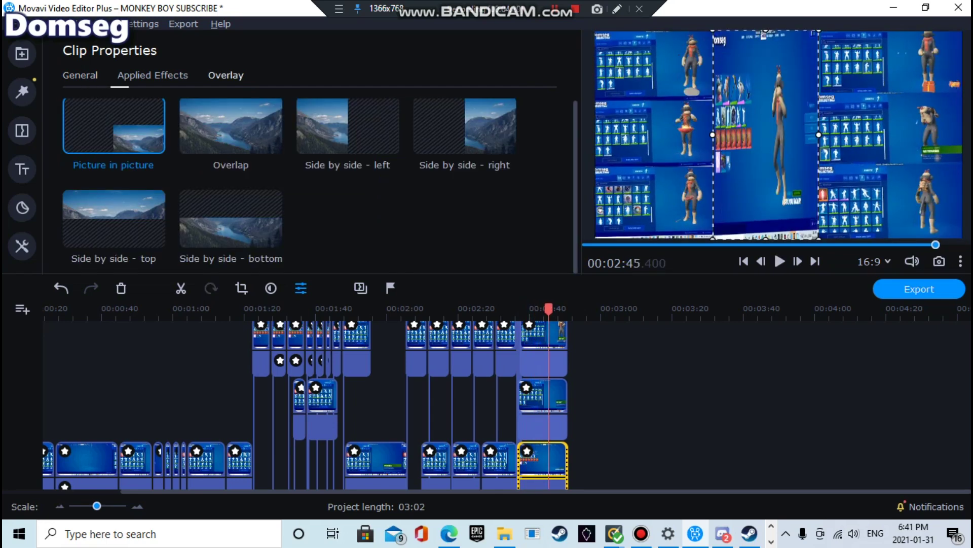
{"action": "left_click_drag", "start_coordinate": [819, 135], "coordinate": [957, 135]}
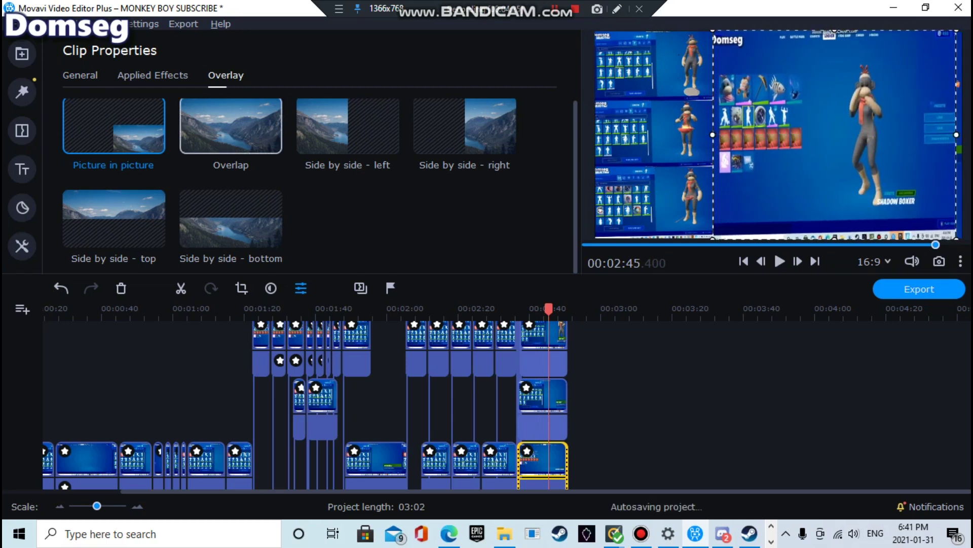
{"action": "left_click", "coordinate": [231, 126]}
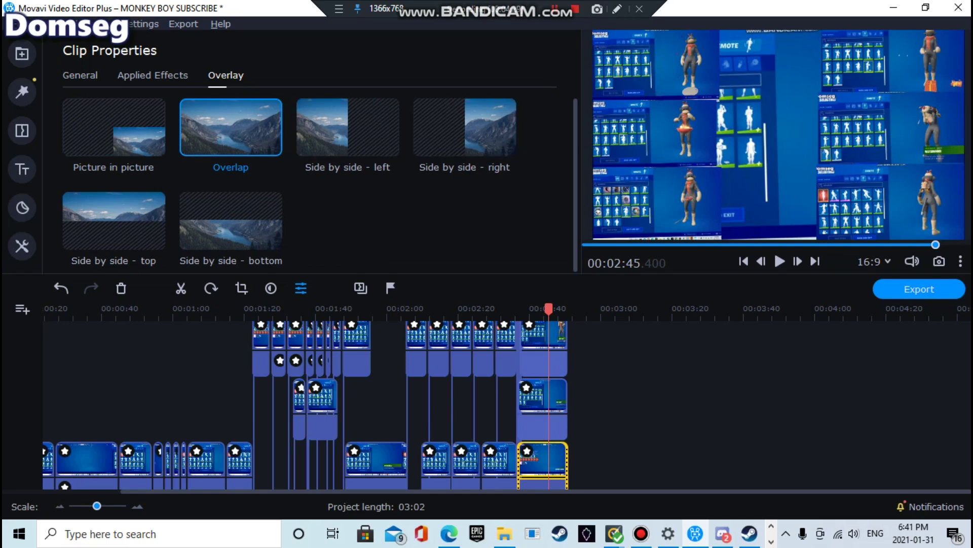
{"action": "left_click", "coordinate": [113, 127]}
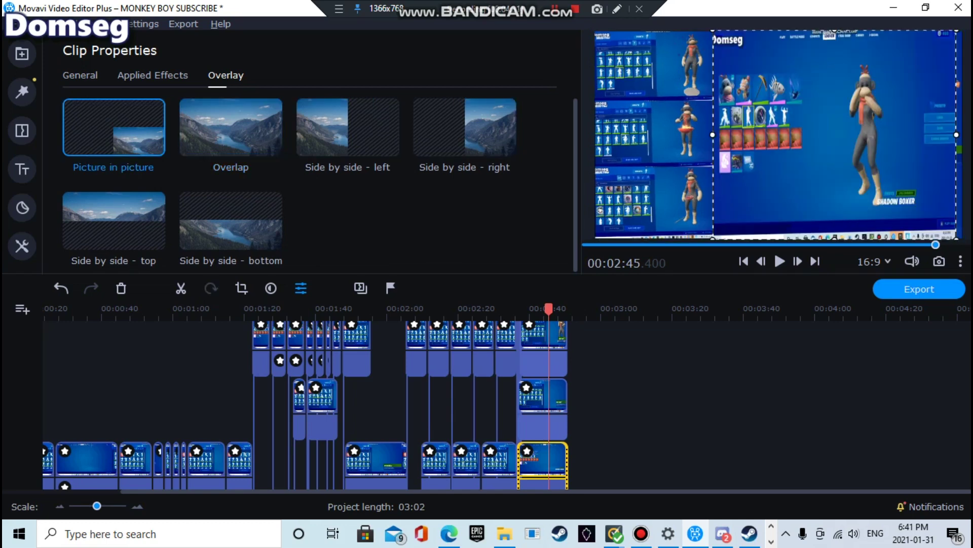
{"action": "left_click_drag", "start_coordinate": [713, 135], "coordinate": [577, 135]}
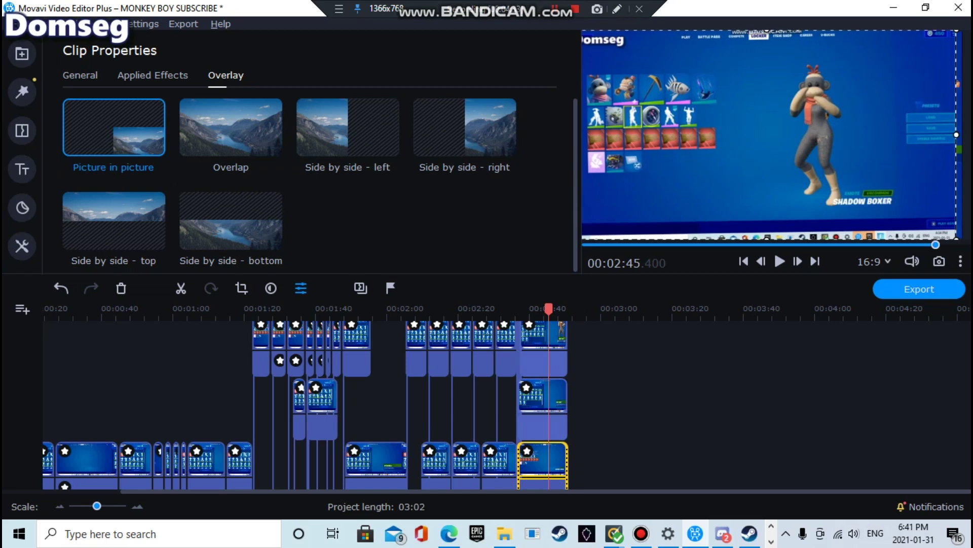
{"action": "left_click_drag", "start_coordinate": [766, 134], "coordinate": [712, 141]}
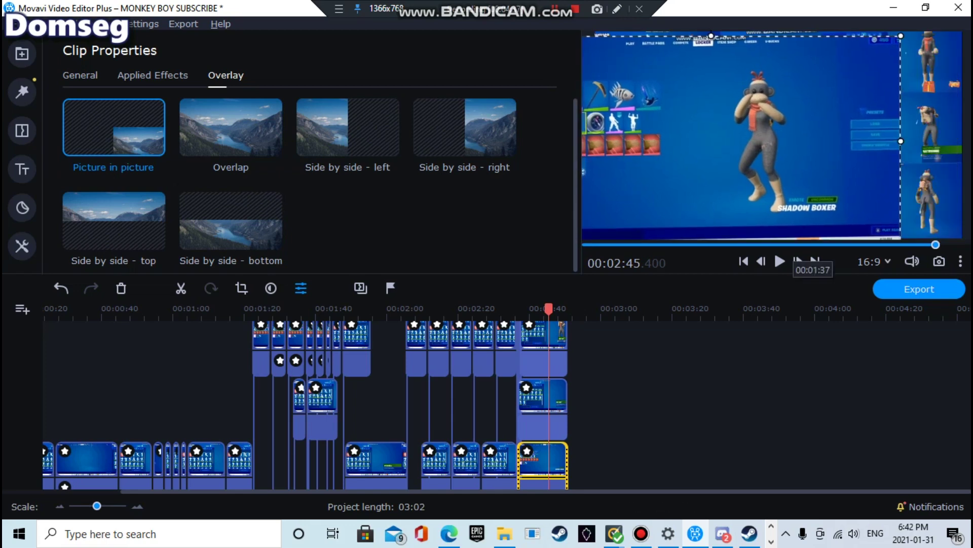
Step: Reselect the lowest stacked clip and move its enlarged inset further left, realigned with the frame's upper and lower edges
{"action": "left_click", "coordinate": [786, 377]}
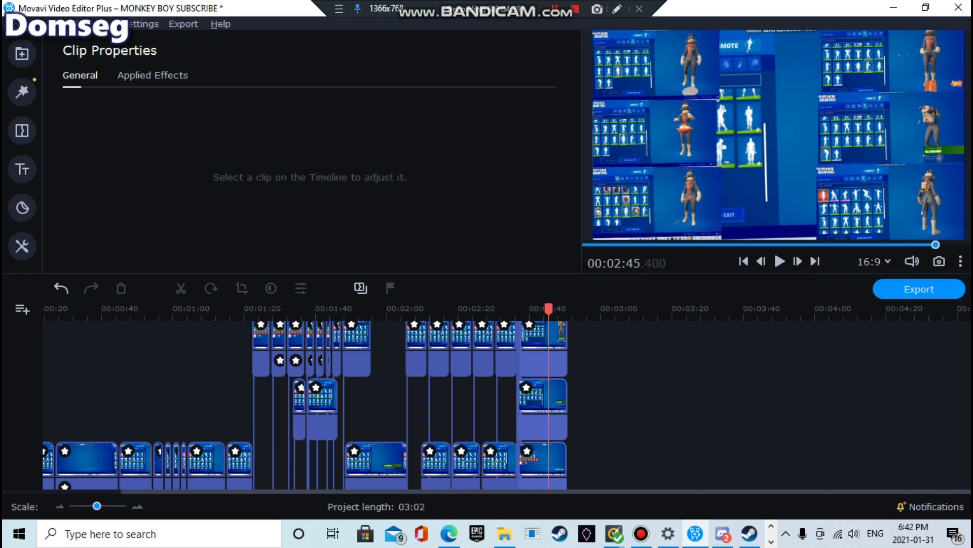
{"action": "left_click", "coordinate": [554, 460]}
{"action": "left_click_drag", "start_coordinate": [740, 142], "coordinate": [709, 135]}
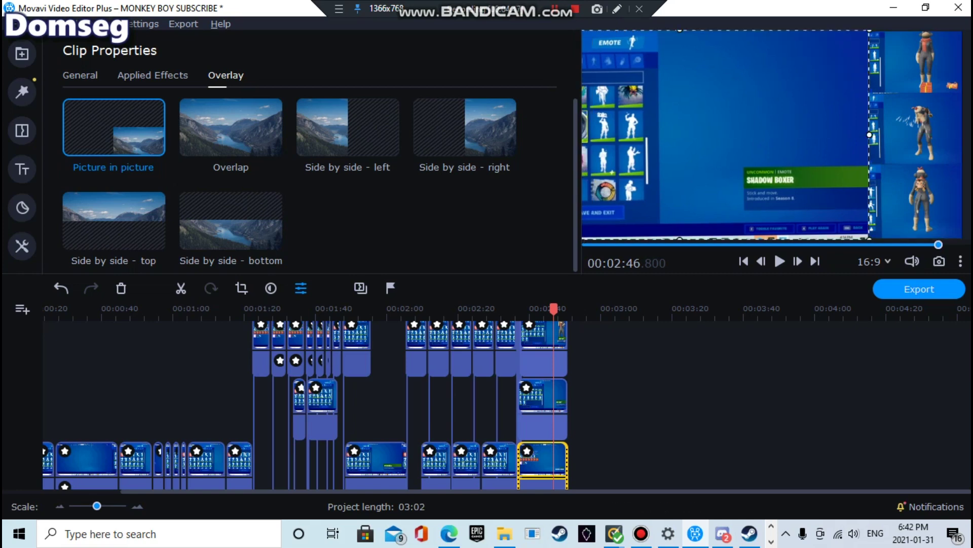
{"action": "left_click_drag", "start_coordinate": [554, 309], "coordinate": [549, 309]}
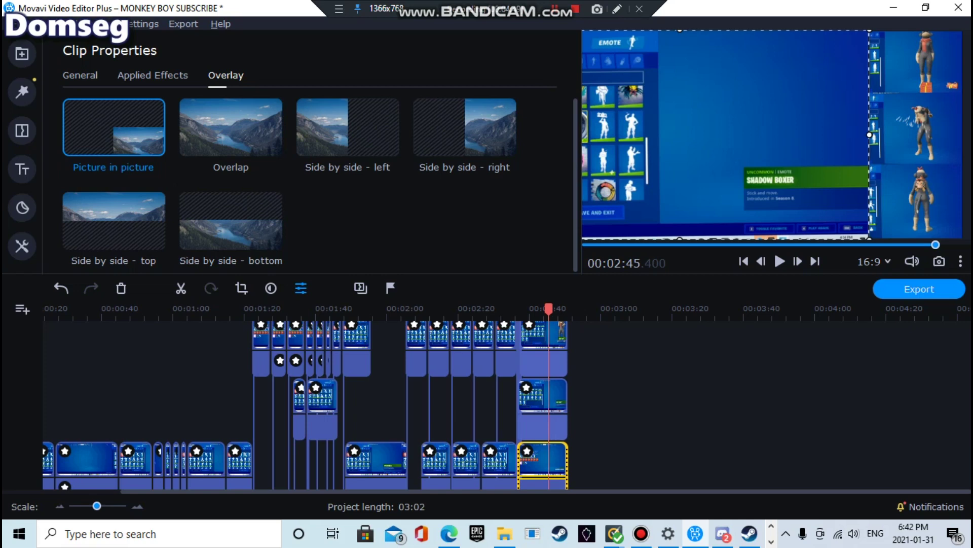
{"action": "left_click", "coordinate": [542, 461]}
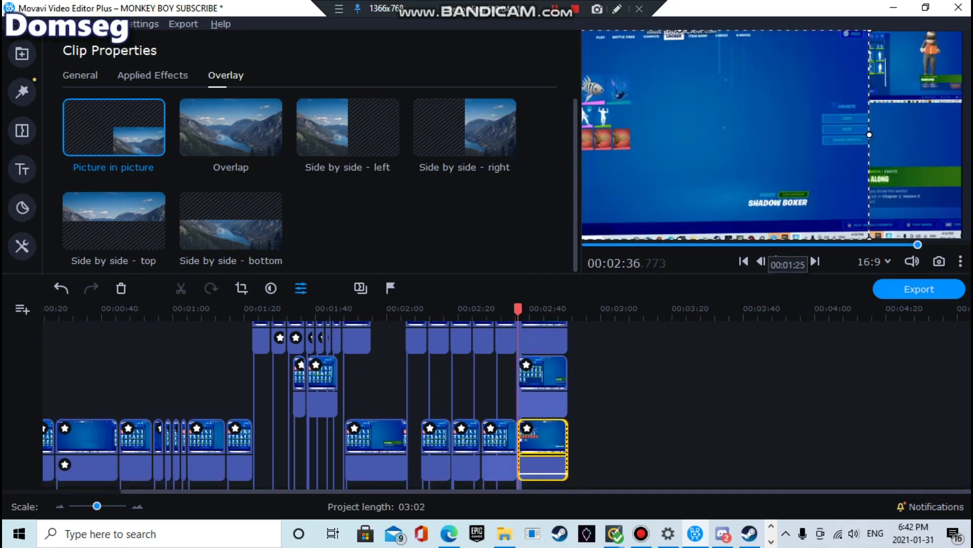
Step: Play the multi-inset section from about 00:02:36 to 00:02:49, and review the project from its beginning
{"action": "left_click", "coordinate": [780, 261]}
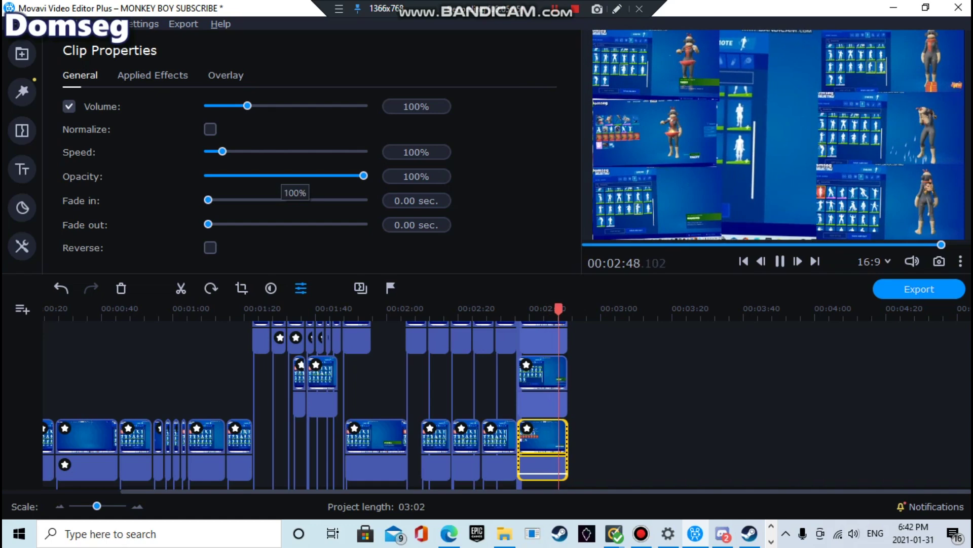
{"action": "key", "text": "space"}
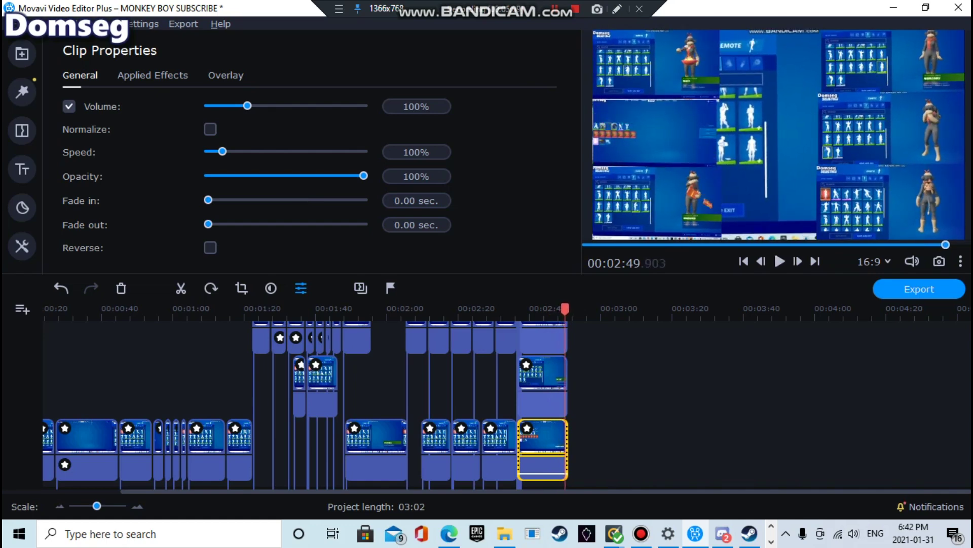
{"action": "scroll", "coordinate": [507, 405], "scroll_direction": "up", "scroll_amount": 5}
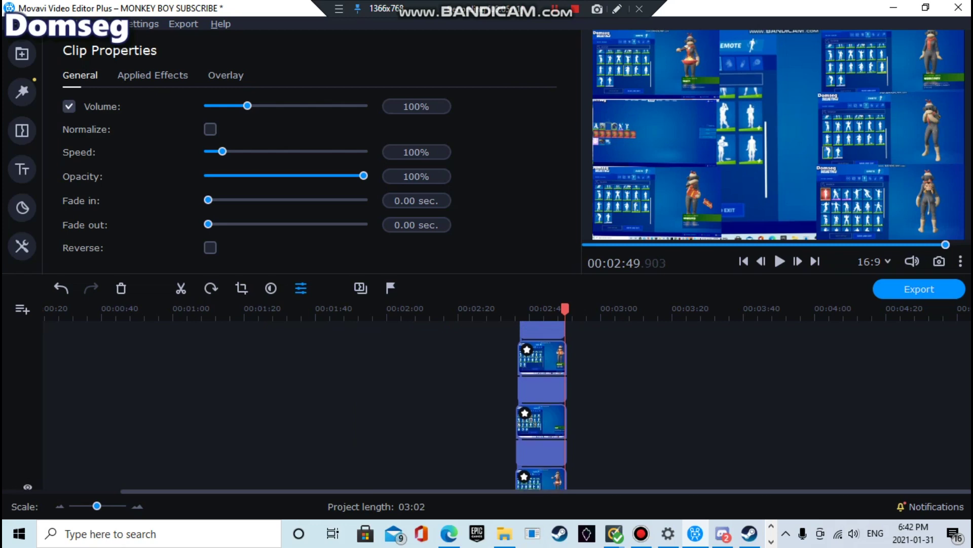
{"action": "left_click_drag", "start_coordinate": [565, 309], "coordinate": [46, 309]}
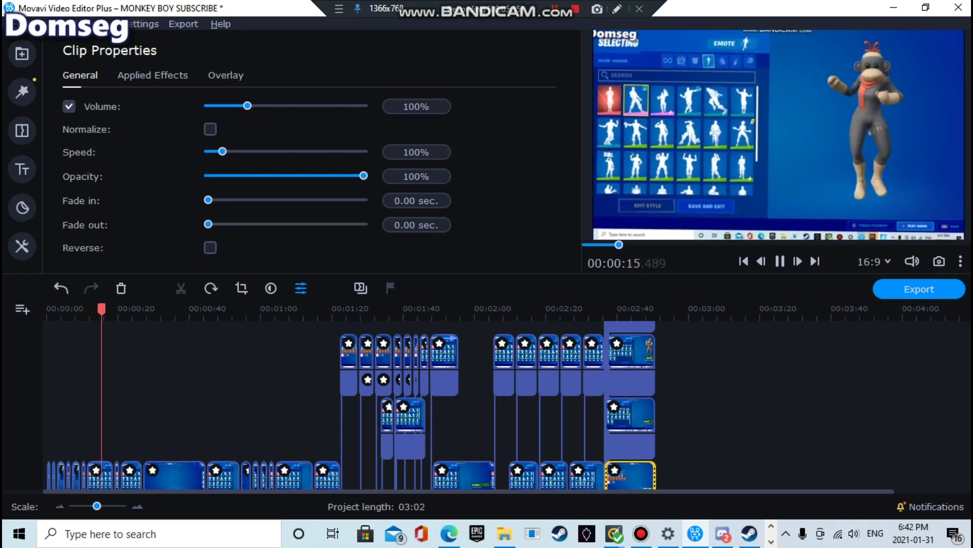
{"action": "scroll", "coordinate": [370, 405], "scroll_direction": "down", "scroll_amount": 5}
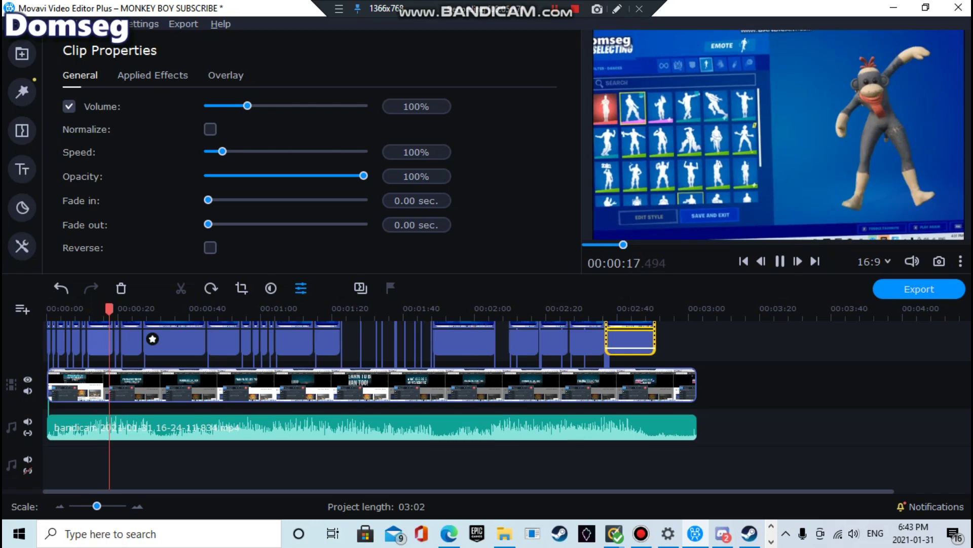
{"action": "scroll", "coordinate": [370, 396], "scroll_direction": "up", "scroll_amount": 5}
{"action": "scroll", "coordinate": [355, 406], "scroll_direction": "up", "scroll_amount": 1}
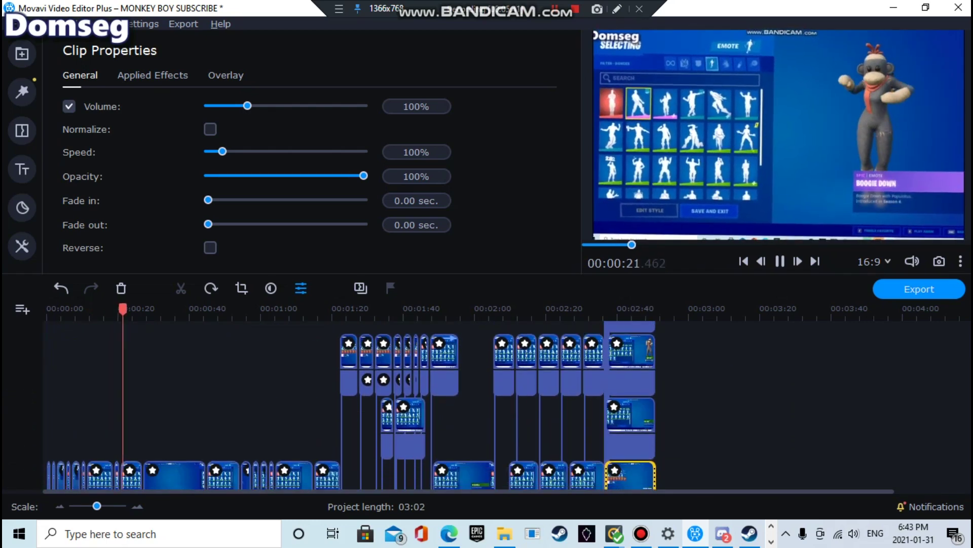
Step: Move the short overlay clip at about 00:01:35 to the end of the main video, at about 00:03:02
{"action": "left_click", "coordinate": [387, 426]}
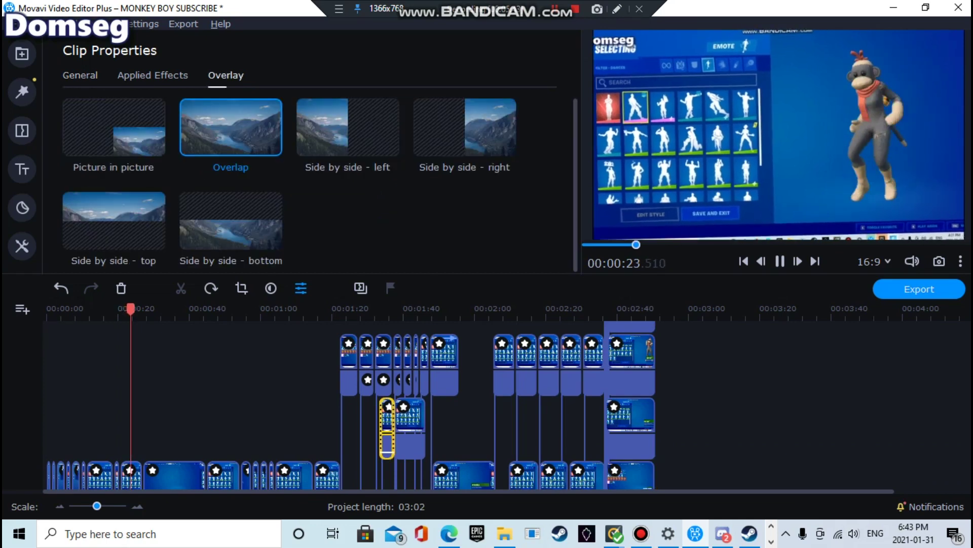
{"action": "left_click", "coordinate": [387, 310]}
{"action": "left_click_drag", "start_coordinate": [387, 426], "coordinate": [704, 429]}
{"action": "left_click", "coordinate": [394, 427]}
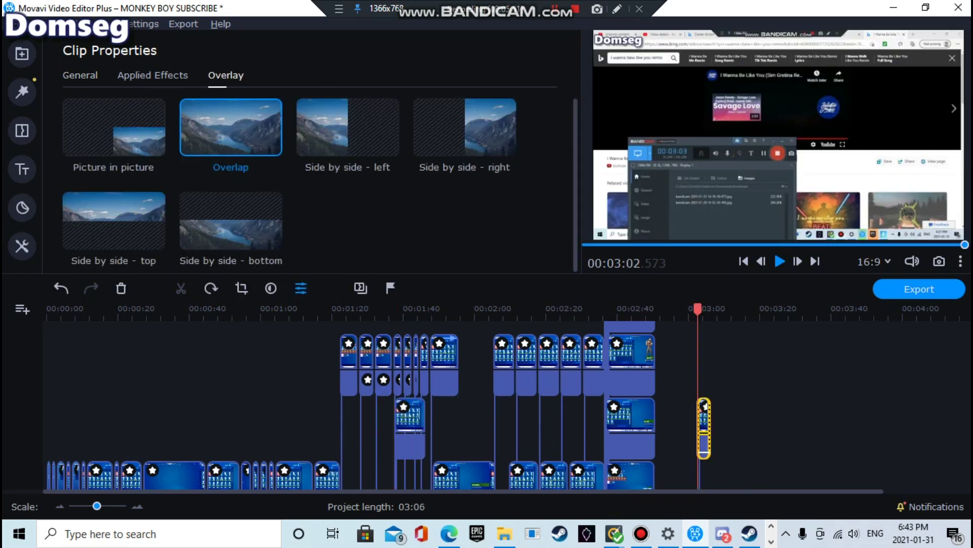
{"action": "key", "text": "space"}
{"action": "key", "text": "space"}
{"action": "left_click", "coordinate": [733, 428]}
Step: Move the short Air Horn clip up one overlay track, just after the multi-inset stack, and play from about 00:02:49
{"action": "left_click_drag", "start_coordinate": [704, 429], "coordinate": [669, 377]}
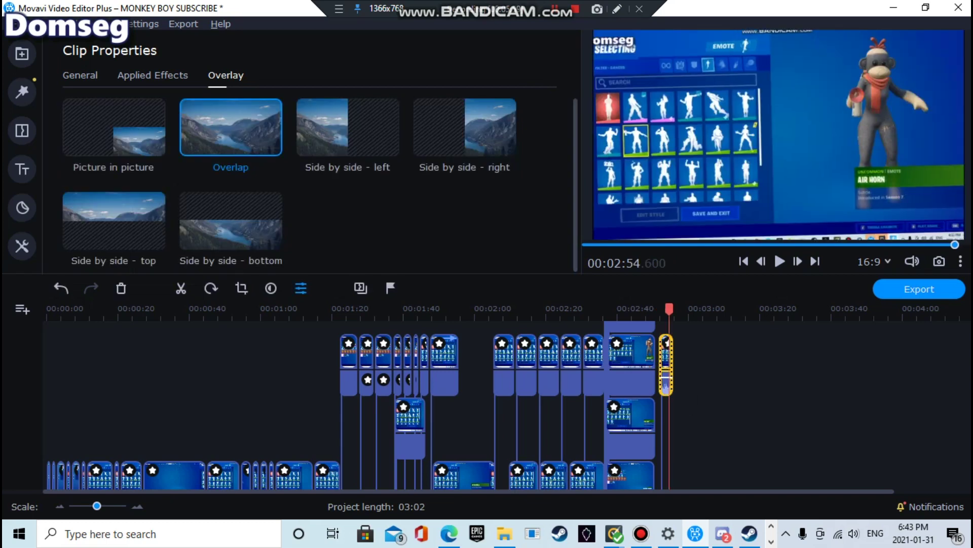
{"action": "left_click", "coordinate": [652, 310]}
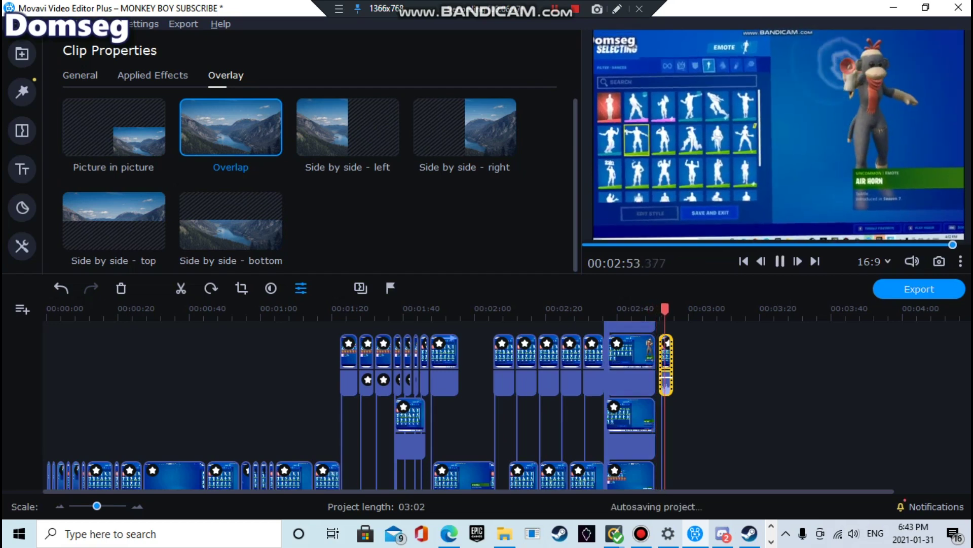
{"action": "scroll", "coordinate": [507, 405], "scroll_direction": "down", "scroll_amount": 1}
{"action": "scroll", "coordinate": [507, 406], "scroll_direction": "up", "scroll_amount": 7}
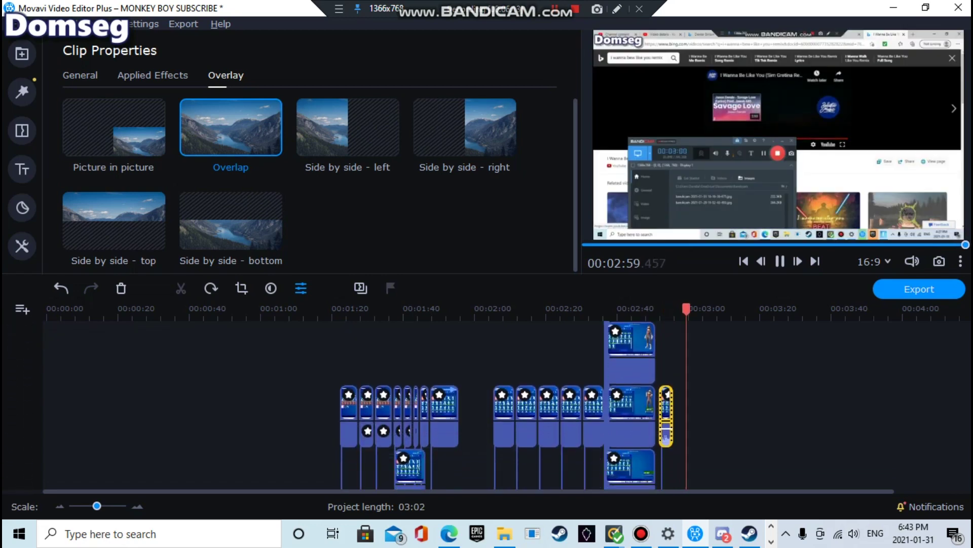
Step: Replay the end of the multi-inset section from about 00:02:48 into the Air Horn clip, and check the main video and audio tracks
{"action": "scroll", "coordinate": [646, 421], "scroll_direction": "down", "scroll_amount": 6}
{"action": "left_click", "coordinate": [647, 429]}
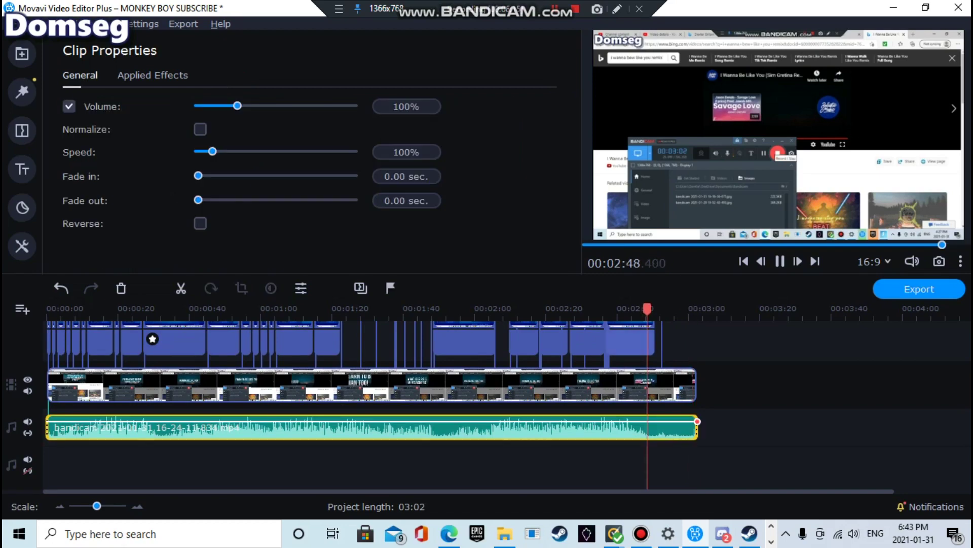
{"action": "scroll", "coordinate": [629, 408], "scroll_direction": "up", "scroll_amount": 6}
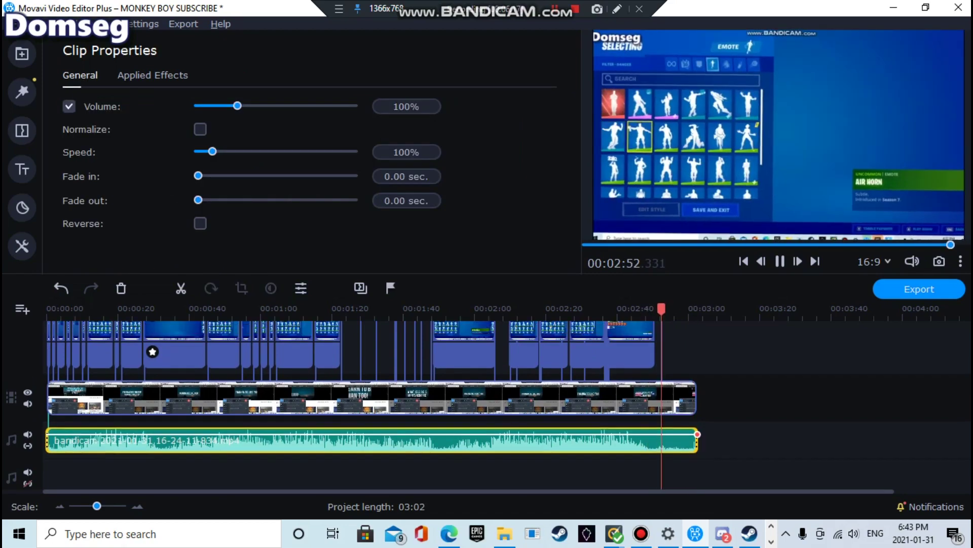
{"action": "scroll", "coordinate": [650, 406], "scroll_direction": "down", "scroll_amount": 6}
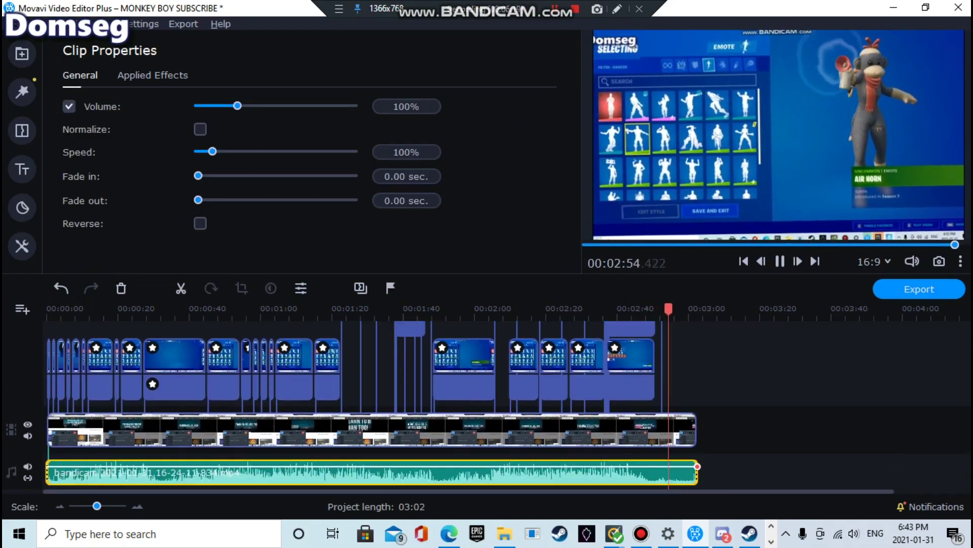
{"action": "left_click", "coordinate": [649, 405]}
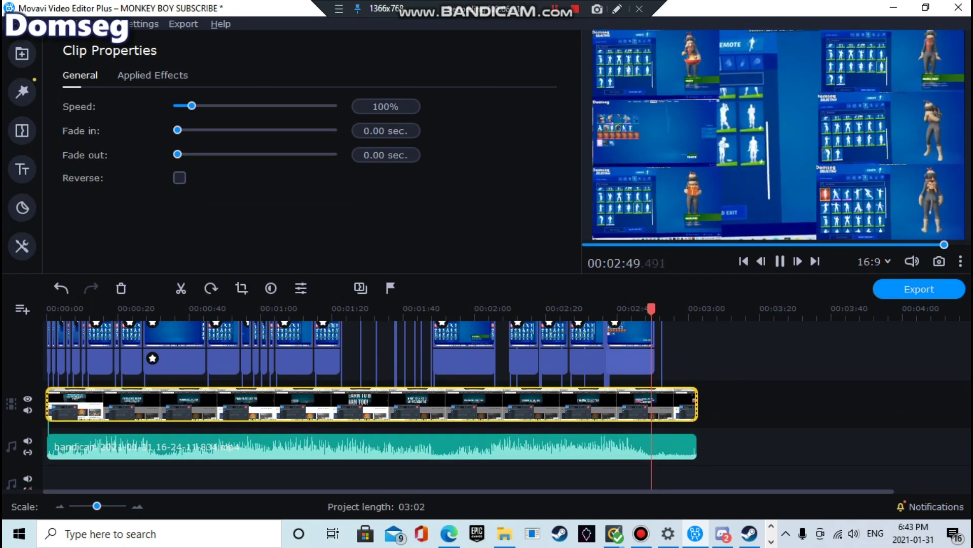
{"action": "scroll", "coordinate": [649, 404], "scroll_direction": "up", "scroll_amount": 6}
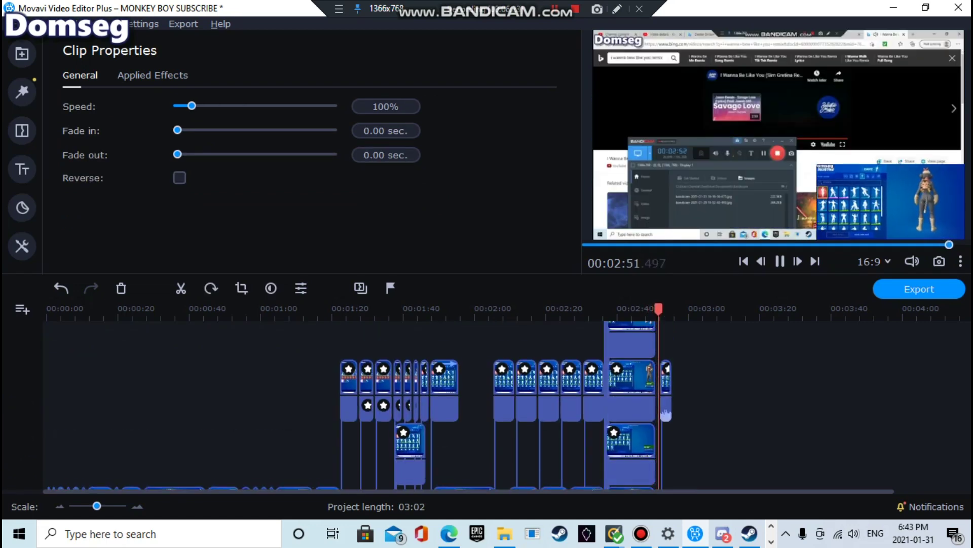
Step: Move the short Air Horn clip along its track to about 00:03:02, and return the playhead to about 00:02:46 in the multi-inset stack
{"action": "left_click_drag", "start_coordinate": [667, 389], "coordinate": [682, 389]}
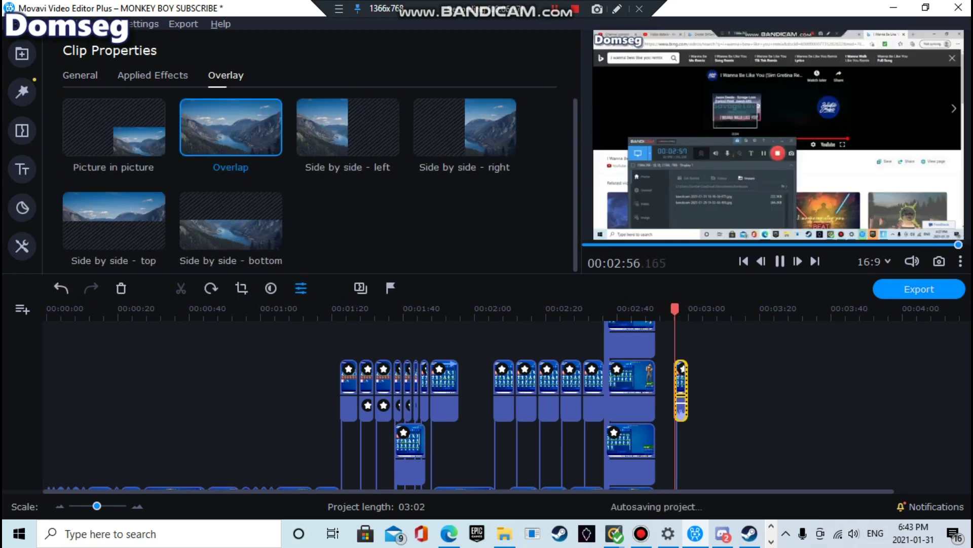
{"action": "scroll", "coordinate": [681, 390], "scroll_direction": "down", "scroll_amount": 5}
{"action": "scroll", "coordinate": [681, 389], "scroll_direction": "up", "scroll_amount": 3}
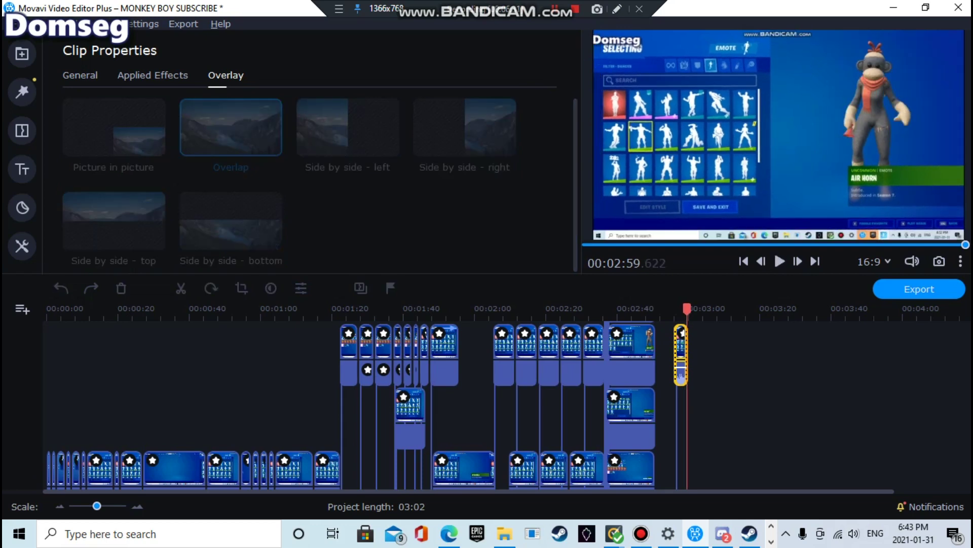
{"action": "left_click", "coordinate": [705, 406]}
{"action": "left_click_drag", "start_coordinate": [681, 378], "coordinate": [704, 375]}
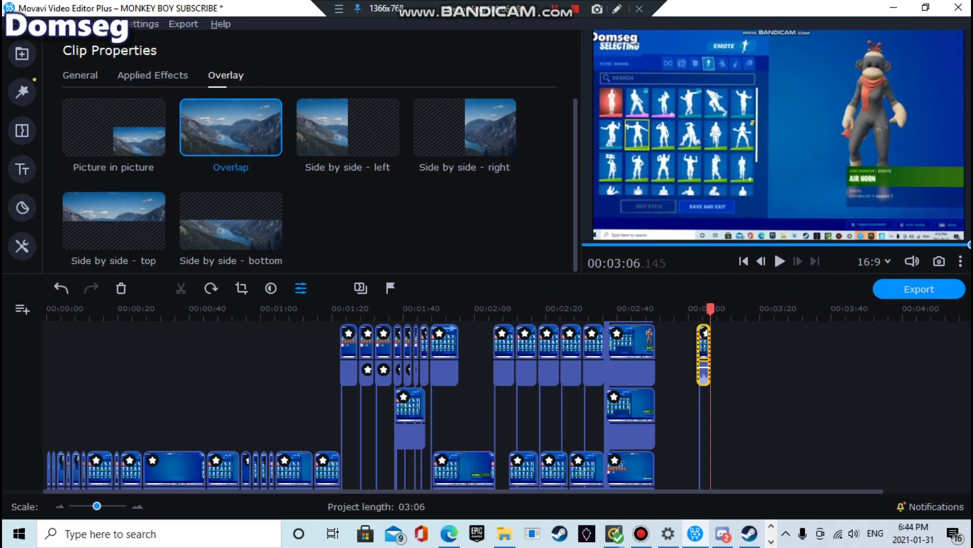
{"action": "left_click_drag", "start_coordinate": [710, 309], "coordinate": [640, 310]}
{"action": "scroll", "coordinate": [636, 406], "scroll_direction": "up", "scroll_amount": 5}
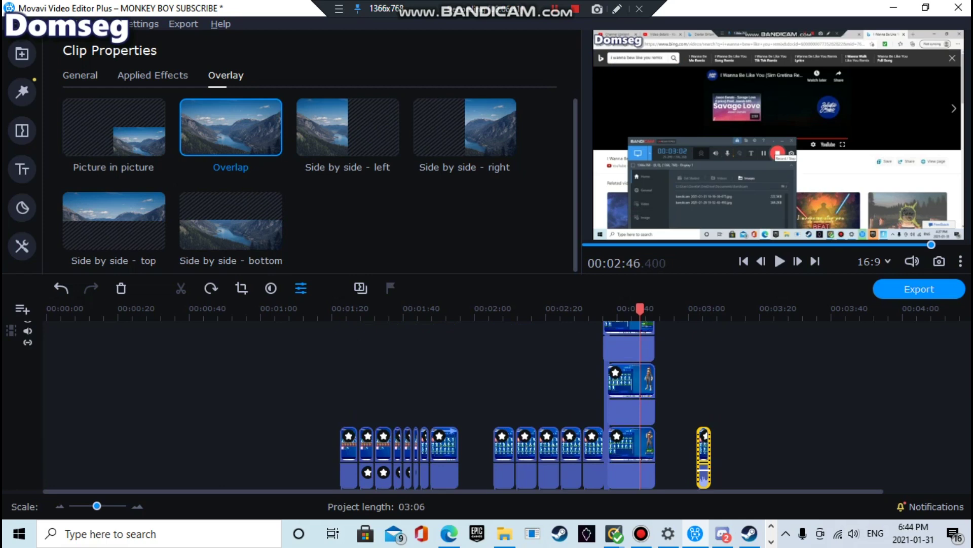
Step: Adjust the topmost clip of the multi-inset stack so that it spans from about 00:02:37 to 00:02:49
{"action": "scroll", "coordinate": [629, 406], "scroll_direction": "up", "scroll_amount": 1}
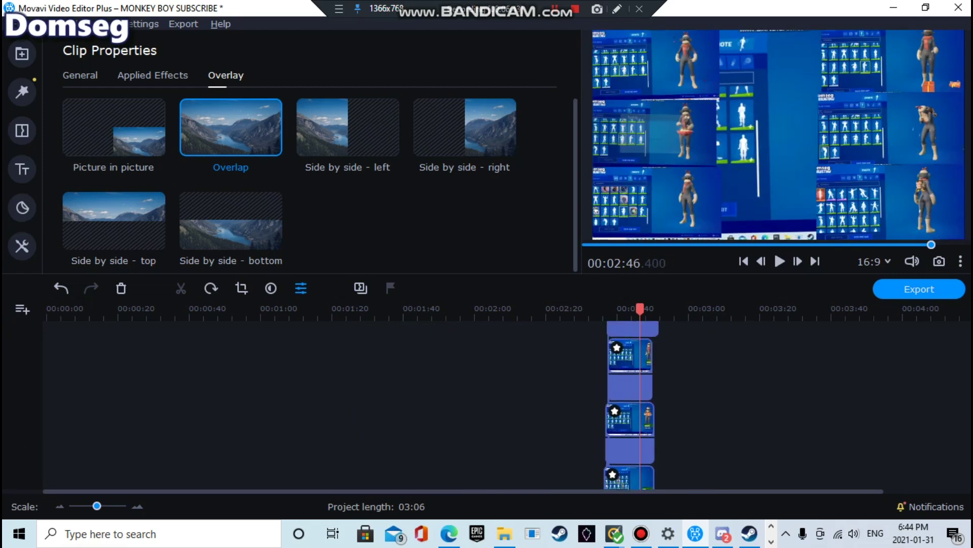
{"action": "scroll", "coordinate": [631, 406], "scroll_direction": "up", "scroll_amount": 2}
{"action": "left_click", "coordinate": [632, 395]}
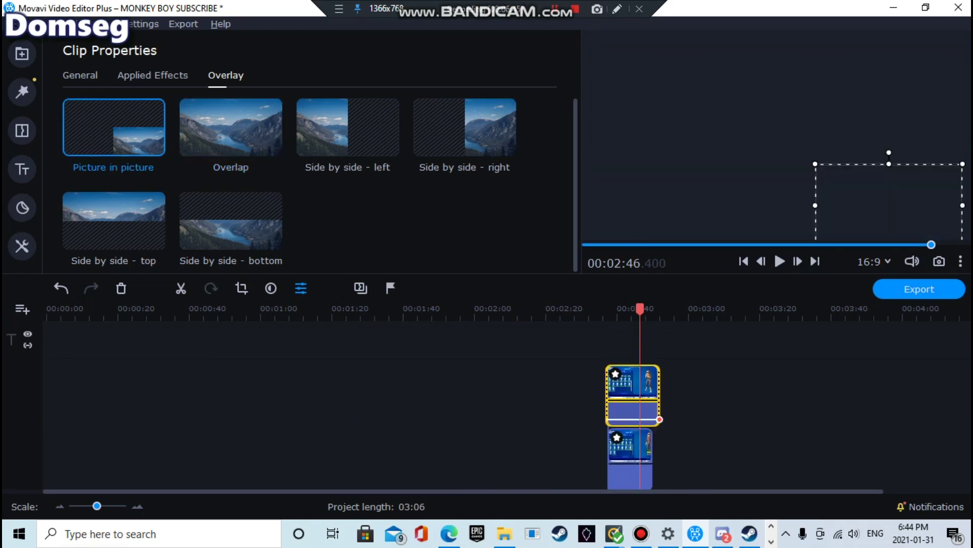
{"action": "left_click_drag", "start_coordinate": [639, 309], "coordinate": [660, 308]}
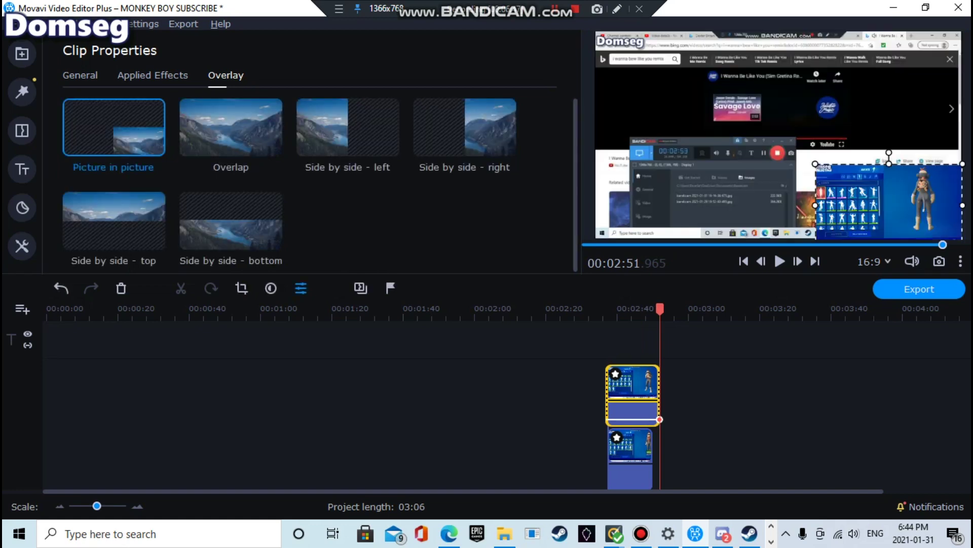
{"action": "mouse_move", "coordinate": [607, 395]}
{"action": "left_mouse_down"}
{"action": "mouse_move", "coordinate": [584, 395]}
{"action": "mouse_move", "coordinate": [652, 395]}
{"action": "mouse_move", "coordinate": [607, 395]}
{"action": "left_mouse_up"}
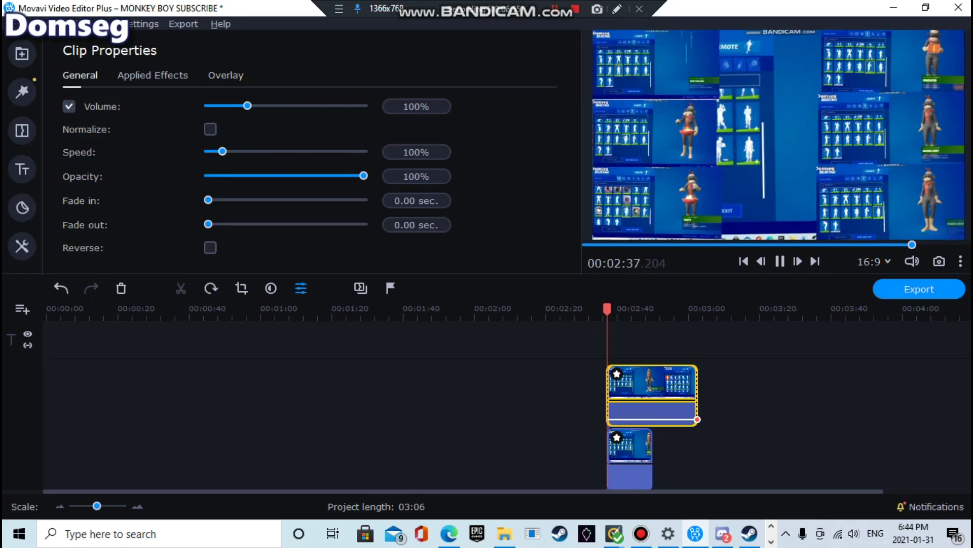
{"action": "left_click", "coordinate": [609, 395]}
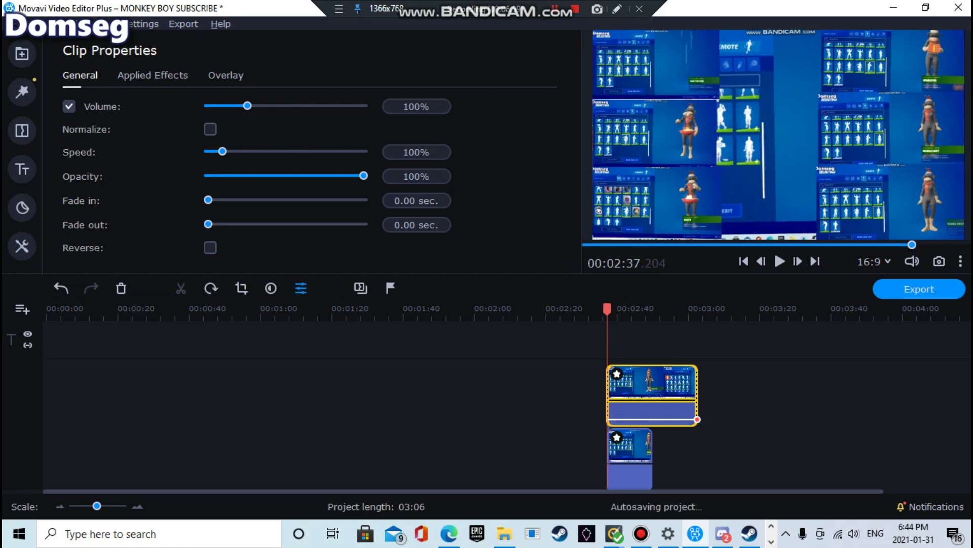
{"action": "mouse_move", "coordinate": [609, 395]}
{"action": "left_mouse_down"}
{"action": "mouse_move", "coordinate": [654, 395]}
{"action": "mouse_move", "coordinate": [608, 395]}
{"action": "left_mouse_up"}
Step: Extend the last clip on the lowest overlay track to about 00:03:02, the end of the main video, and play from about 00:02:45
{"action": "scroll", "coordinate": [507, 406], "scroll_direction": "down", "scroll_amount": 10}
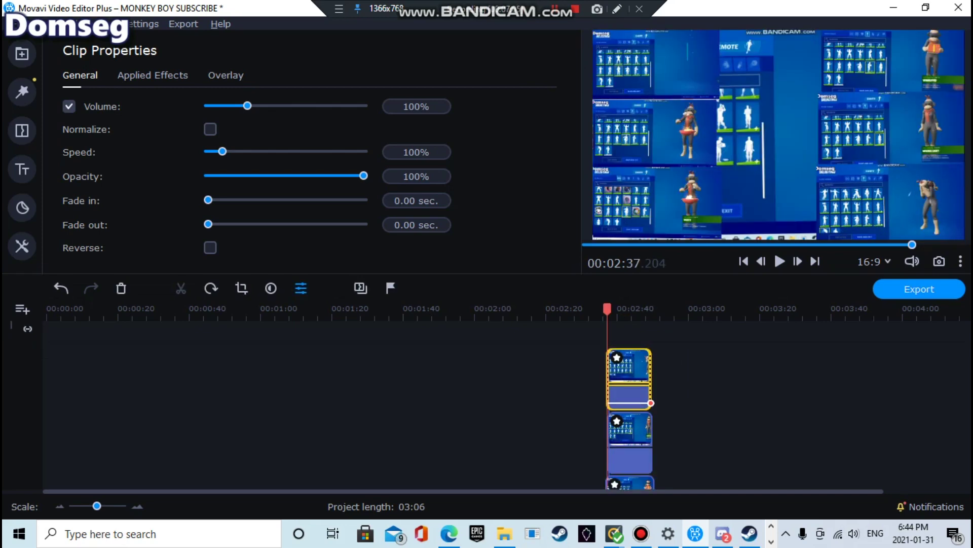
{"action": "double_click", "coordinate": [631, 405]}
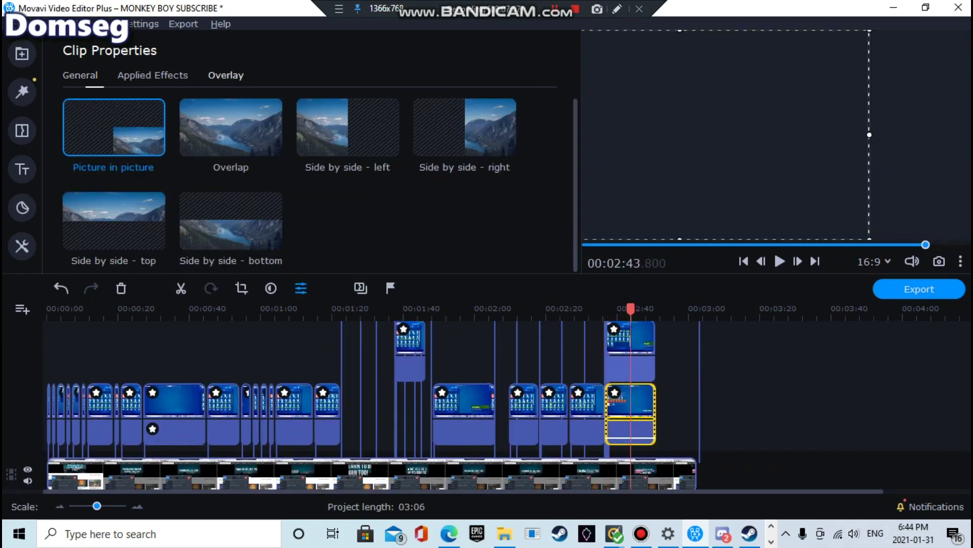
{"action": "left_click", "coordinate": [656, 405]}
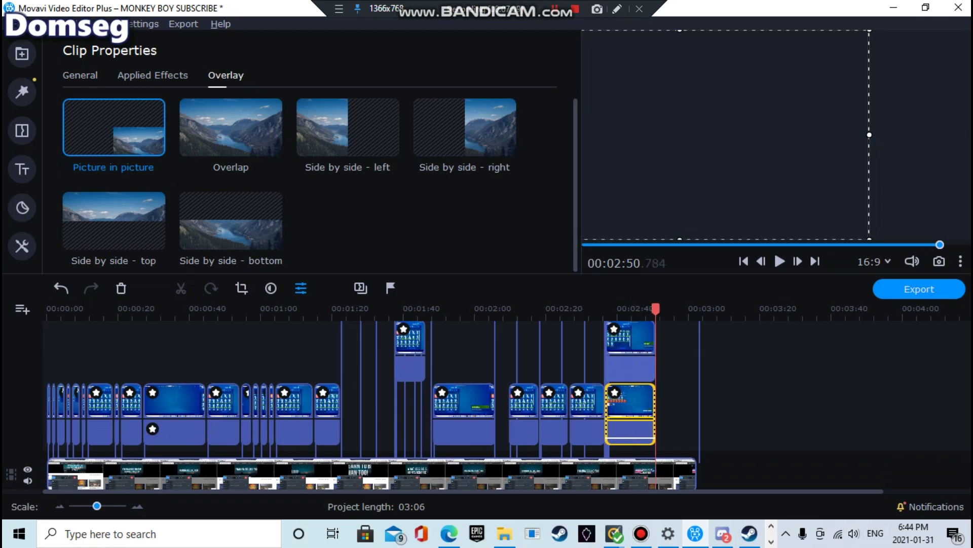
{"action": "left_click_drag", "start_coordinate": [655, 406], "coordinate": [698, 405]}
{"action": "left_click_drag", "start_coordinate": [698, 309], "coordinate": [637, 309]}
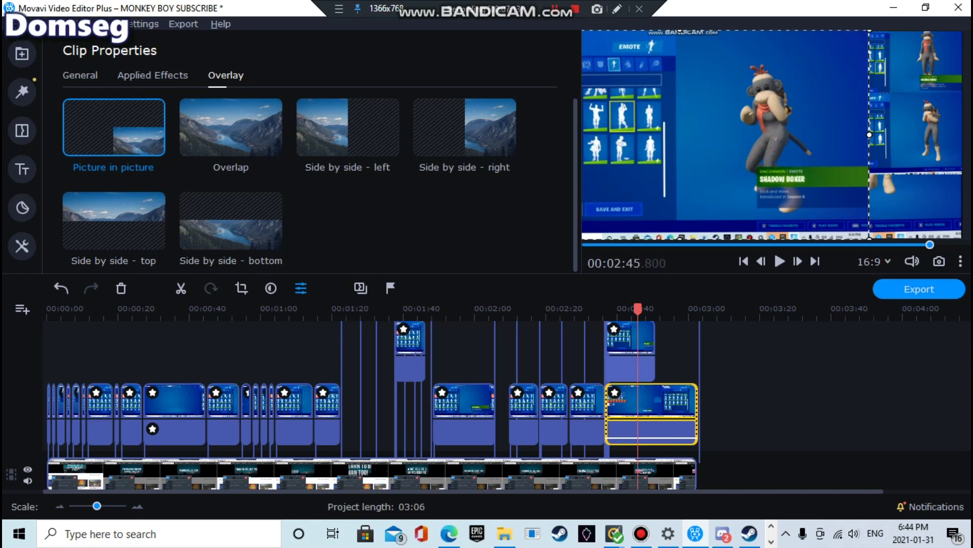
{"action": "key", "text": "space"}
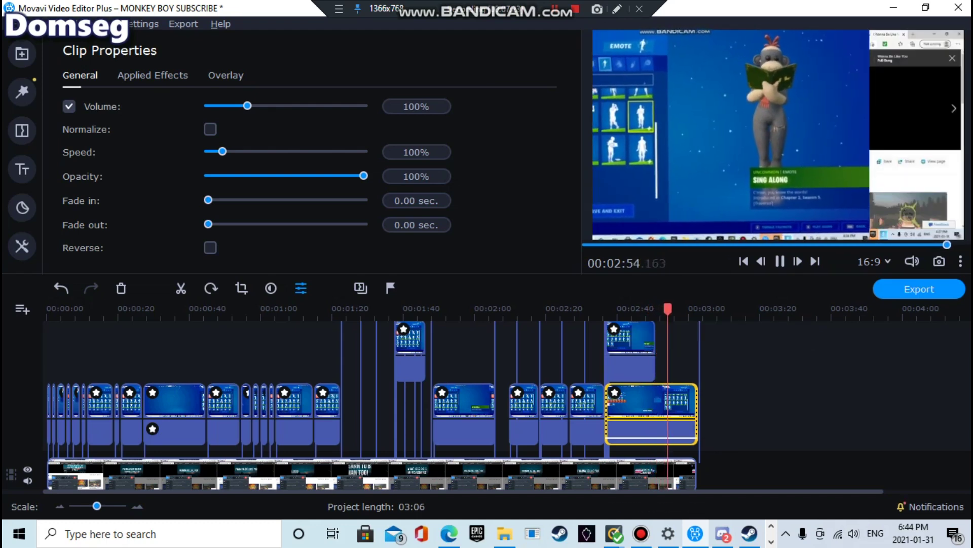
Step: Set the extended clip's overlay mode to Overlap, and replay from about 00:02:40 through the Air Horn clip to the project's end
{"action": "left_click", "coordinate": [22, 245]}
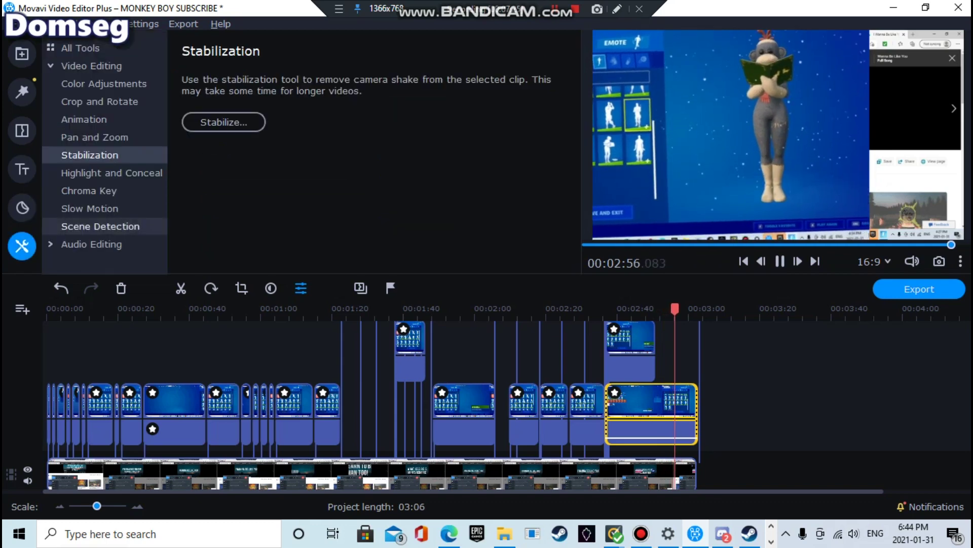
{"action": "left_click", "coordinate": [22, 91]}
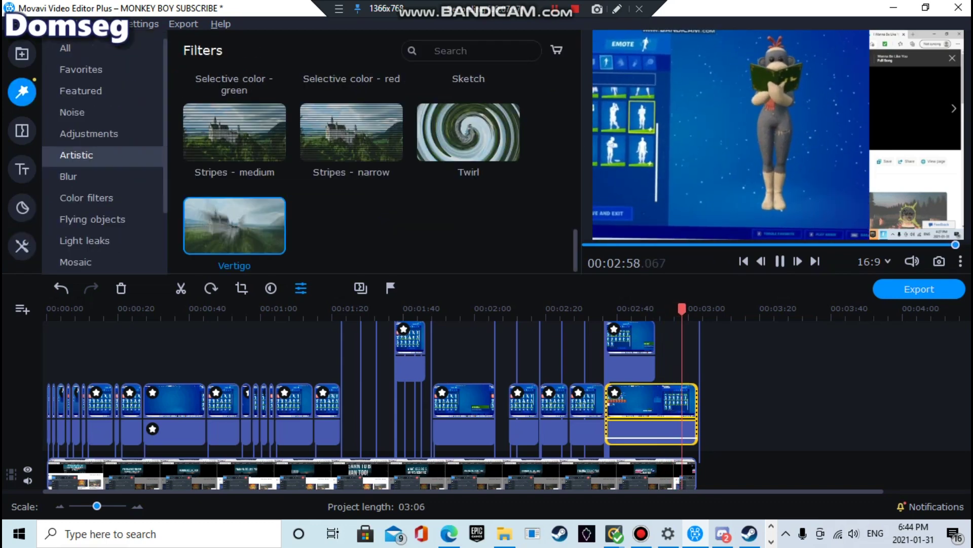
{"action": "left_click", "coordinate": [22, 130]}
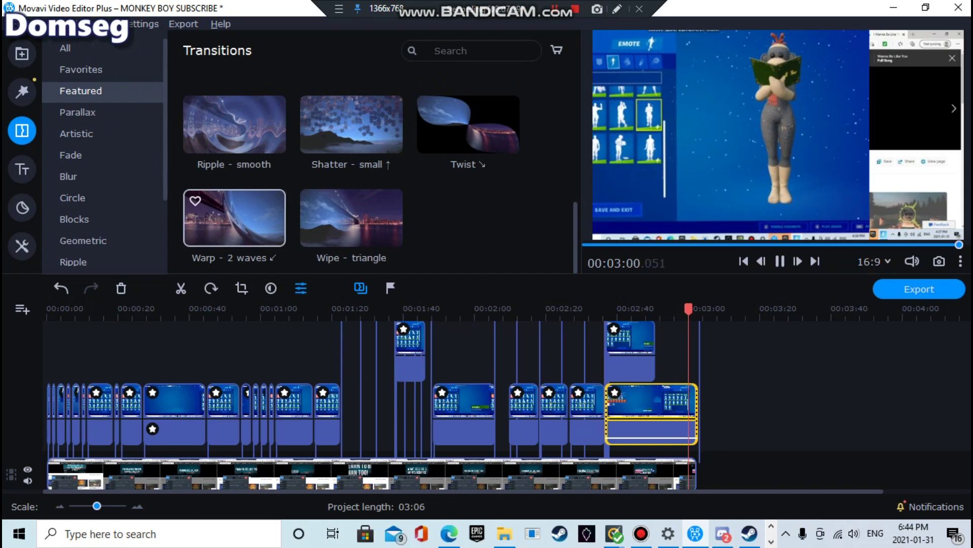
{"action": "double_click", "coordinate": [649, 404]}
{"action": "left_click", "coordinate": [231, 127]}
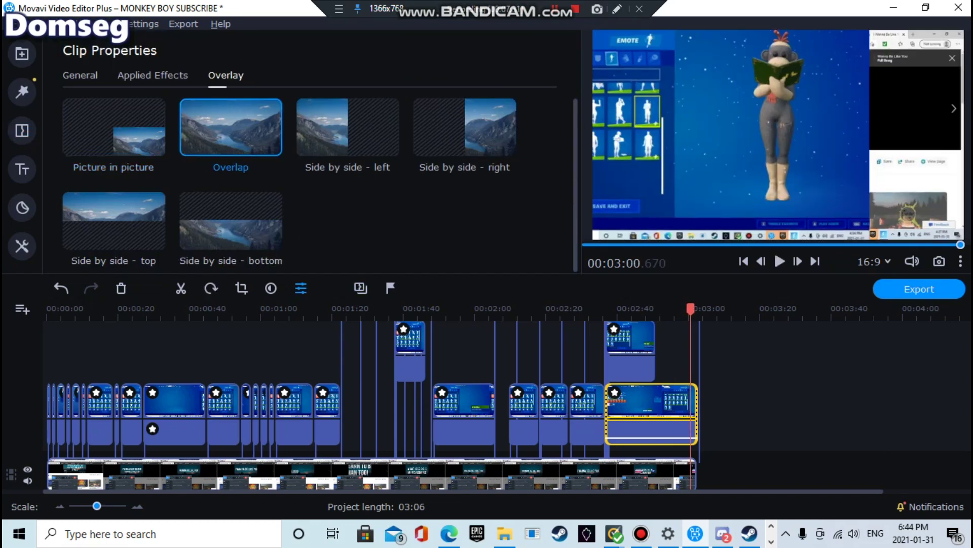
{"action": "left_click_drag", "start_coordinate": [690, 308], "coordinate": [620, 309]}
{"action": "key", "text": "space"}
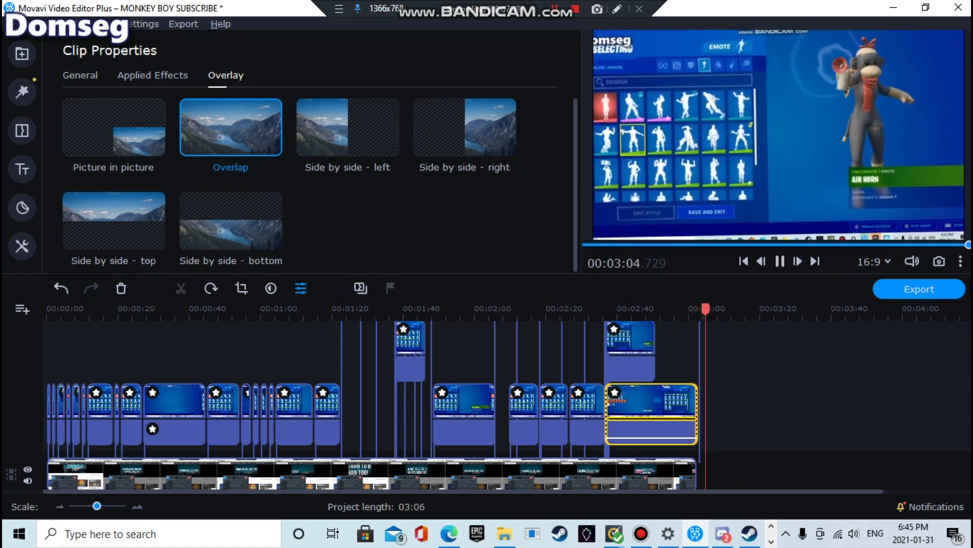
{"action": "scroll", "coordinate": [375, 406], "scroll_direction": "up", "scroll_amount": 2}
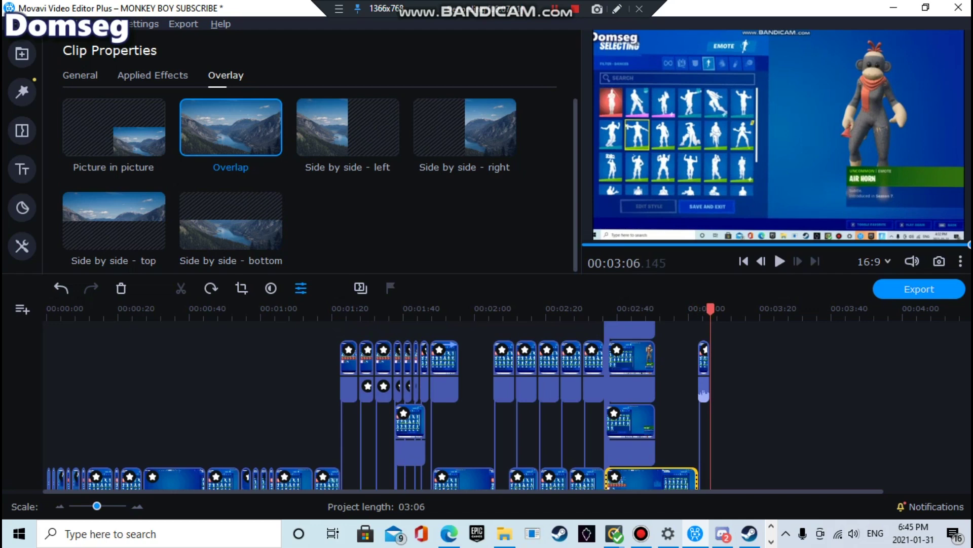
Step: Export the project as an MP4 video in Good quality with the title MONKEY BOY IS DANCING
{"action": "left_click", "coordinate": [920, 289]}
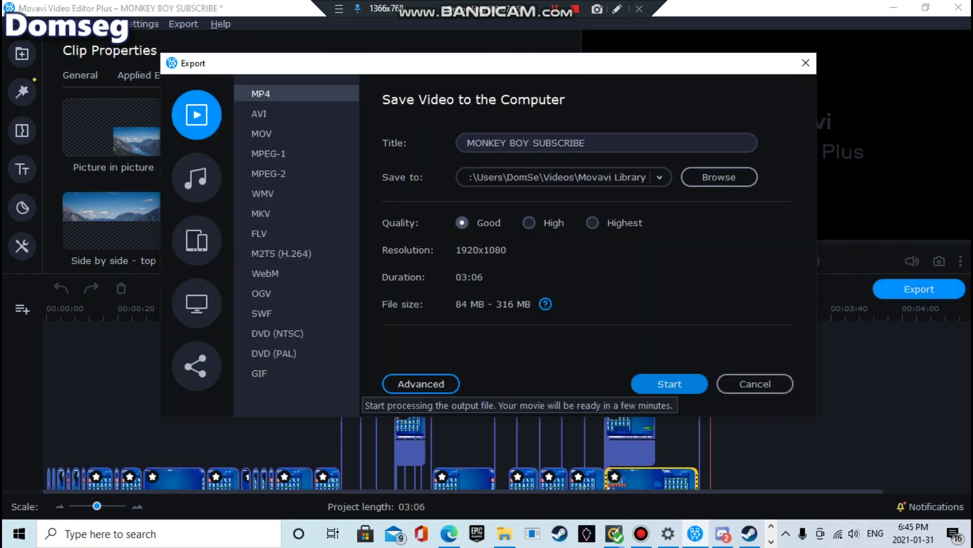
{"action": "left_click_drag", "start_coordinate": [590, 143], "coordinate": [531, 144]}
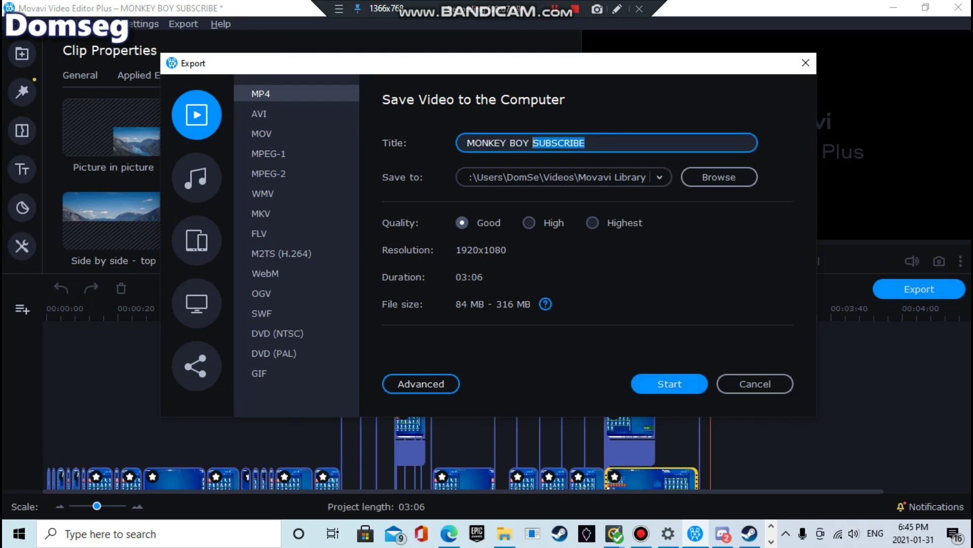
{"action": "type", "text": "MUSI"}
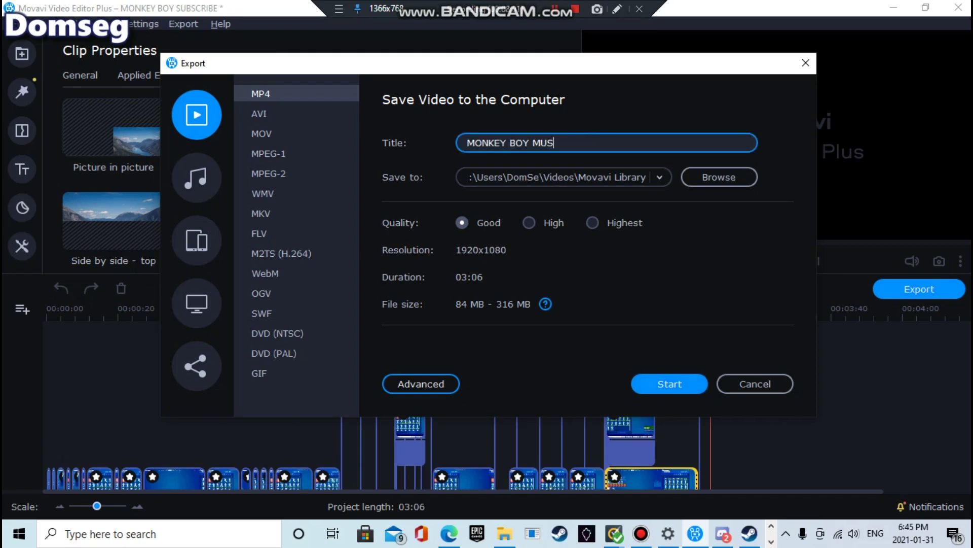
{"action": "type", "text": "C"}
{"action": "key", "text": "BackSpace"}
{"action": "key", "text": "BackSpace"}
{"action": "key", "text": "BackSpace"}
{"action": "key", "text": "BackSpace"}
{"action": "key", "text": "BackSpace"}
{"action": "type", "text": "IS DANCING"}
{"action": "left_click", "coordinate": [669, 383]}
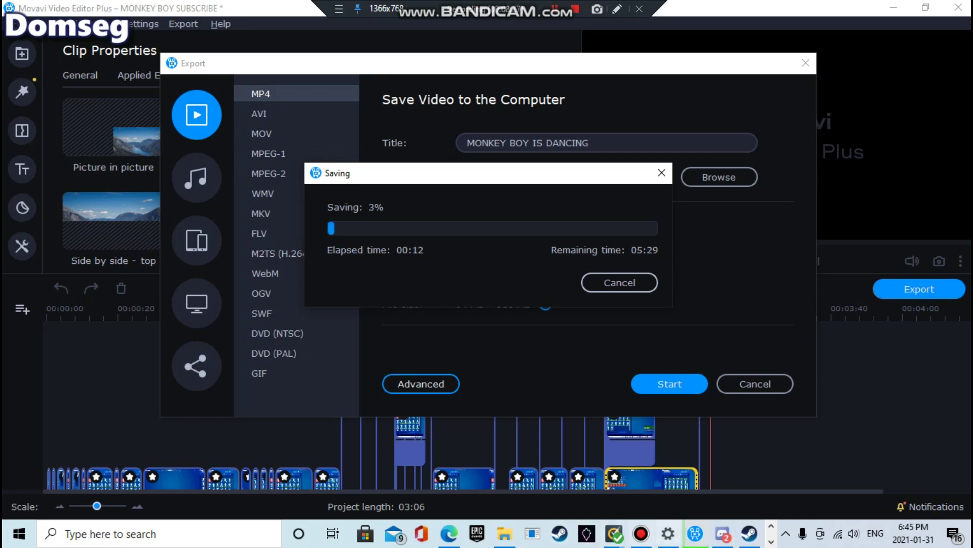
Step: Switch to the Bing image search tab in the Edge browser, and bring the Fortnite window to the front
{"action": "left_click", "coordinate": [449, 534]}
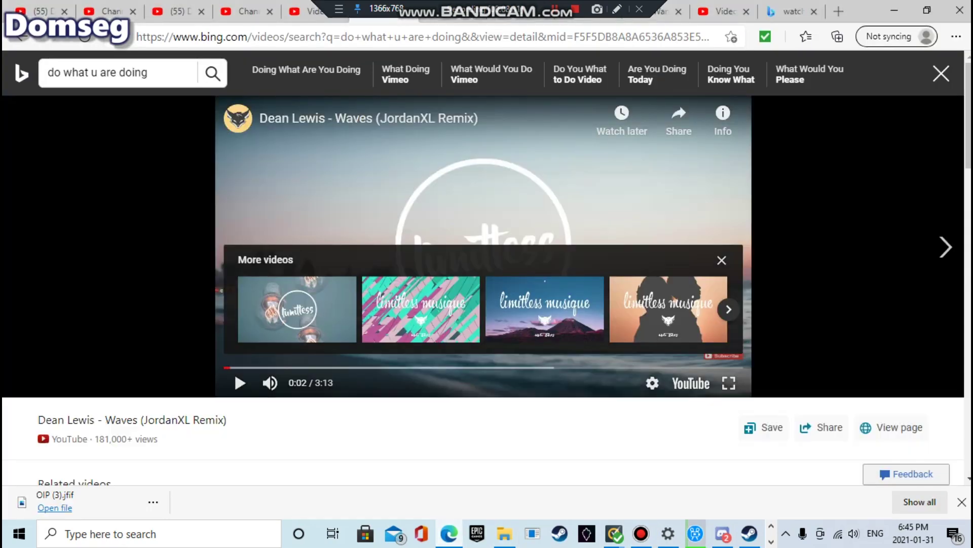
{"action": "left_click", "coordinate": [792, 11]}
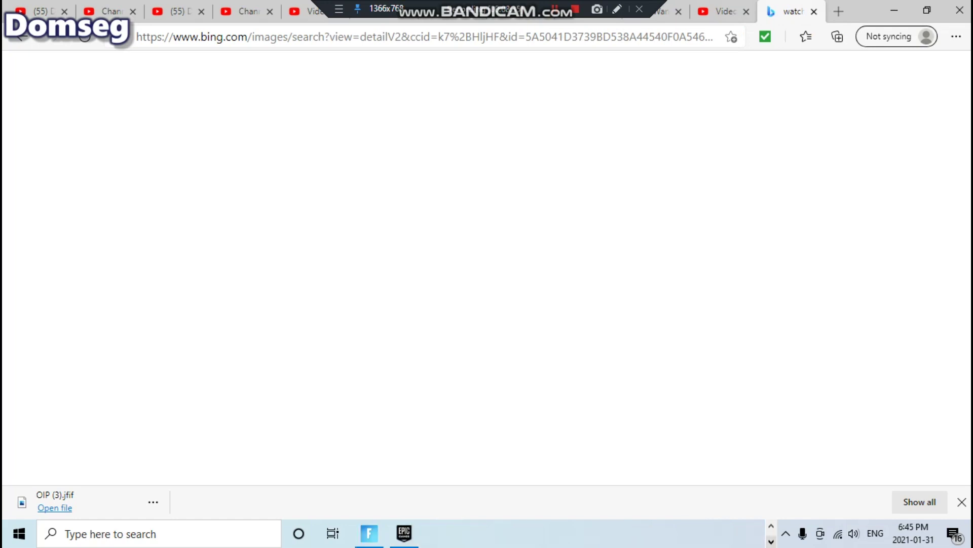
{"action": "mouse_move", "coordinate": [369, 533]}
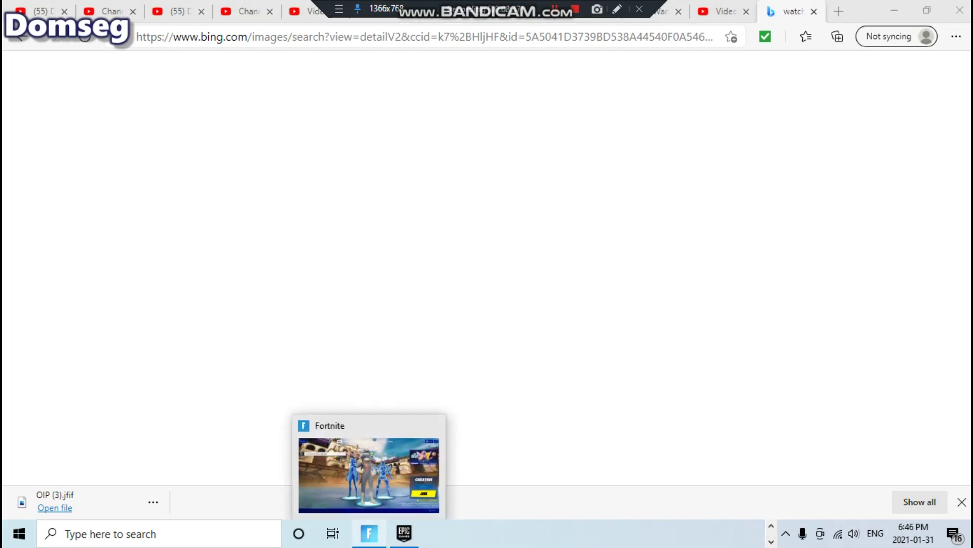
{"action": "left_click", "coordinate": [369, 476]}
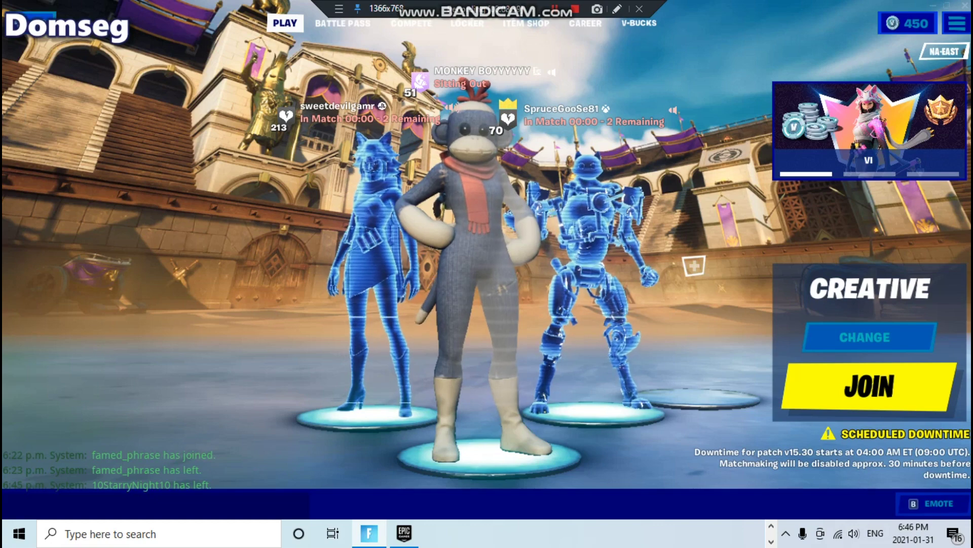
Step: Open the party list in Fortnite's social menu, return to the lobby, and play the fourth emote
{"action": "left_click", "coordinate": [33, 21]}
{"action": "left_click", "coordinate": [167, 222]}
{"action": "left_click", "coordinate": [355, 273]}
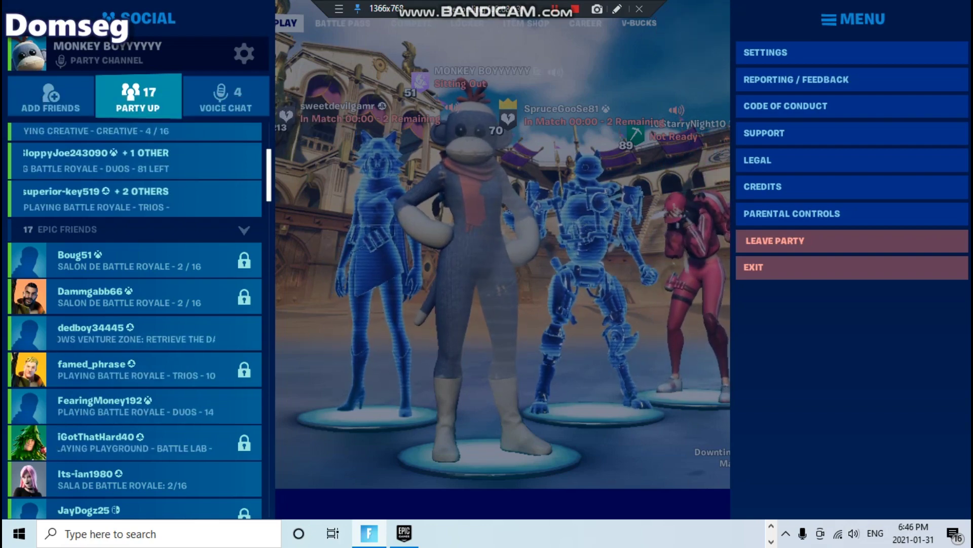
{"action": "key", "text": "Escape"}
{"action": "key", "text": "b"}
{"action": "key", "text": "4"}
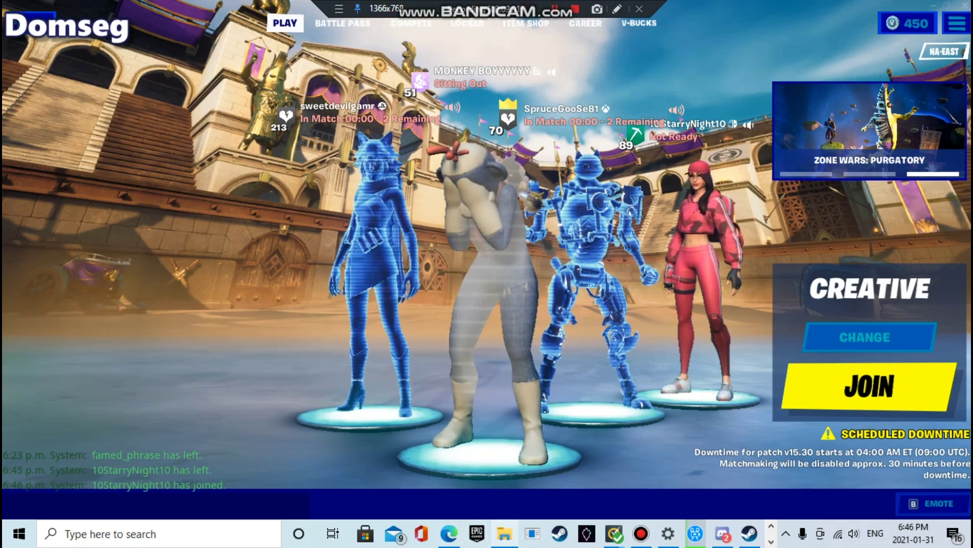
Step: Switch back to Movavi Video Editor Plus and check the export's progress
{"action": "mouse_move", "coordinate": [722, 533]}
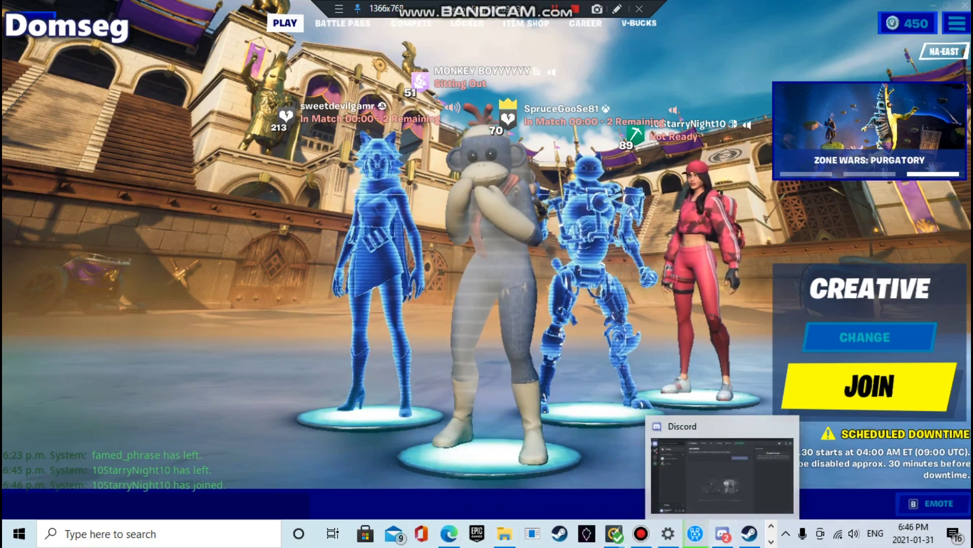
{"action": "left_click", "coordinate": [696, 533]}
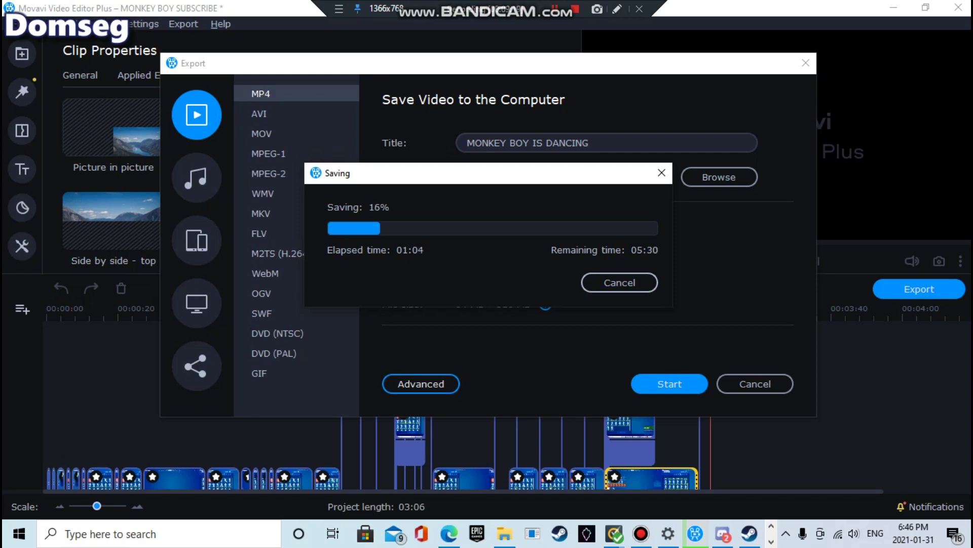
{"action": "mouse_move", "coordinate": [749, 533]}
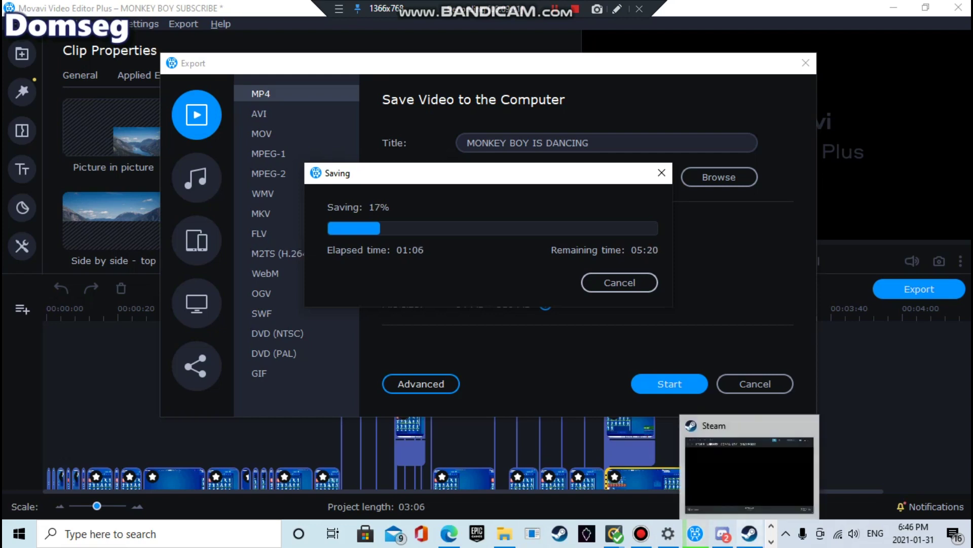